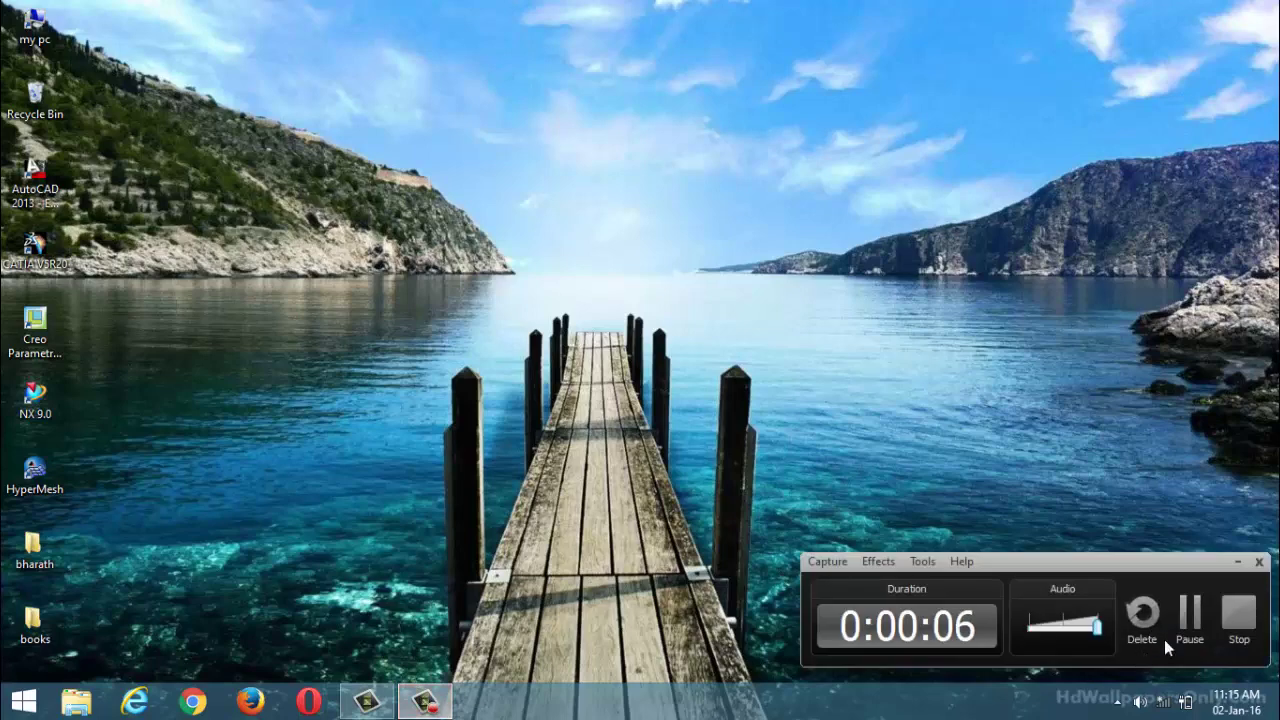
pyautogui.click(1190, 614)
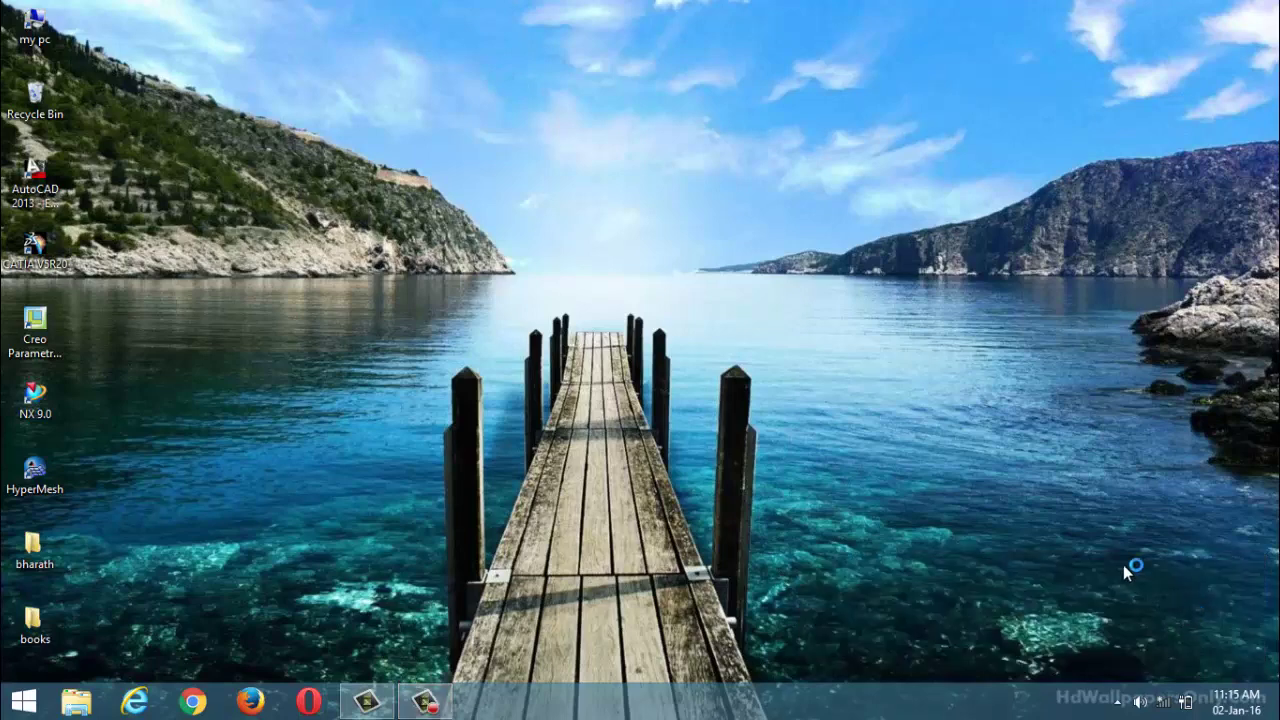
pyautogui.click(422, 700)
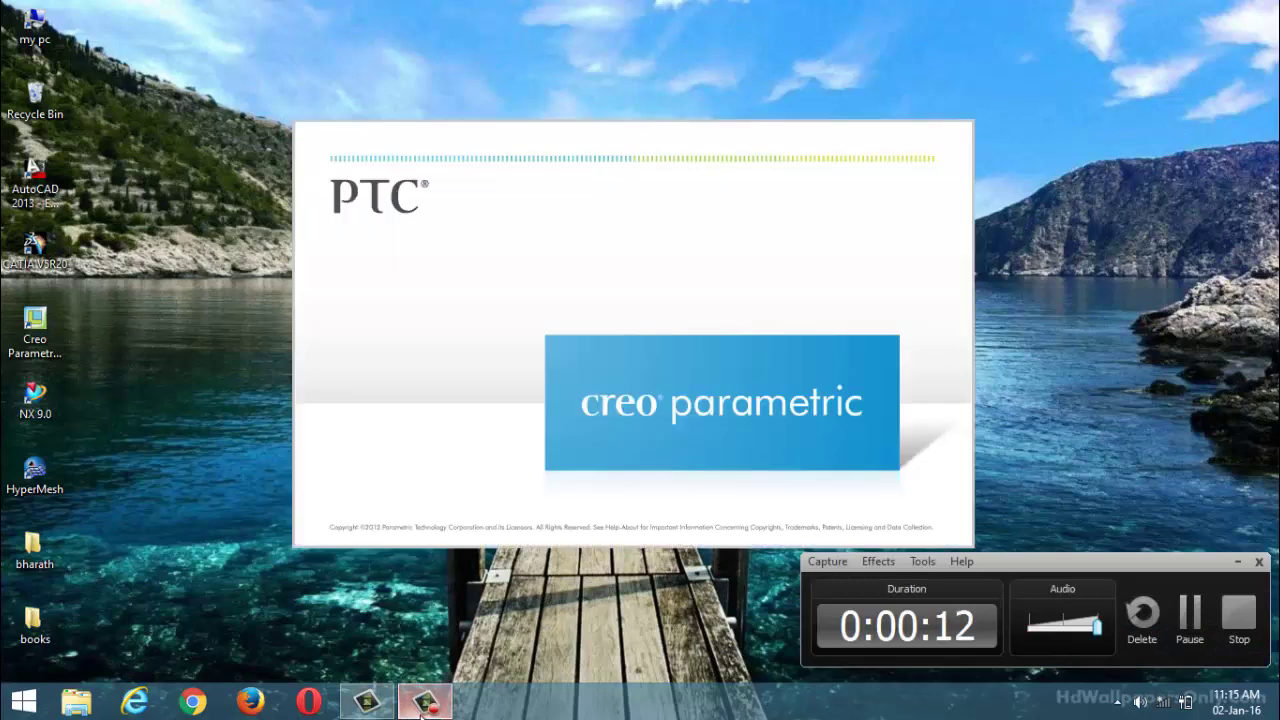
pyautogui.click(422, 708)
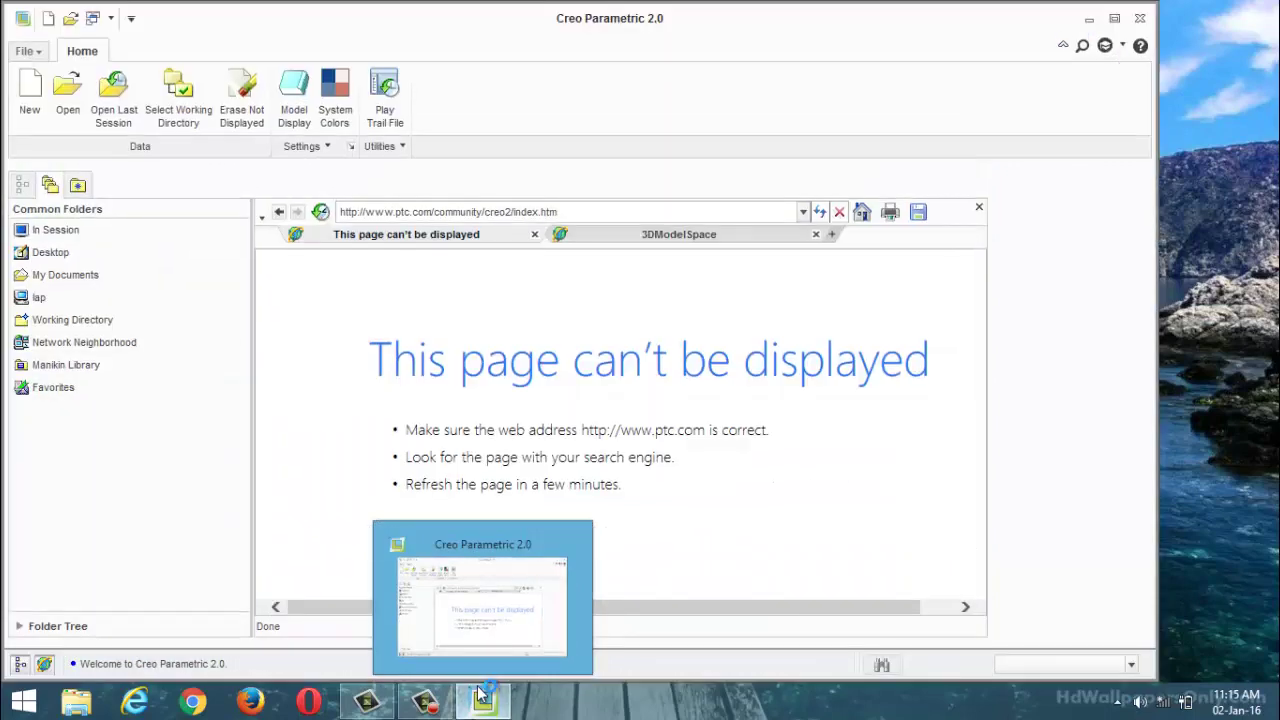
# Maximize the Creo Parametric window and close the embedded web browser.
pyautogui.click(1114, 19)
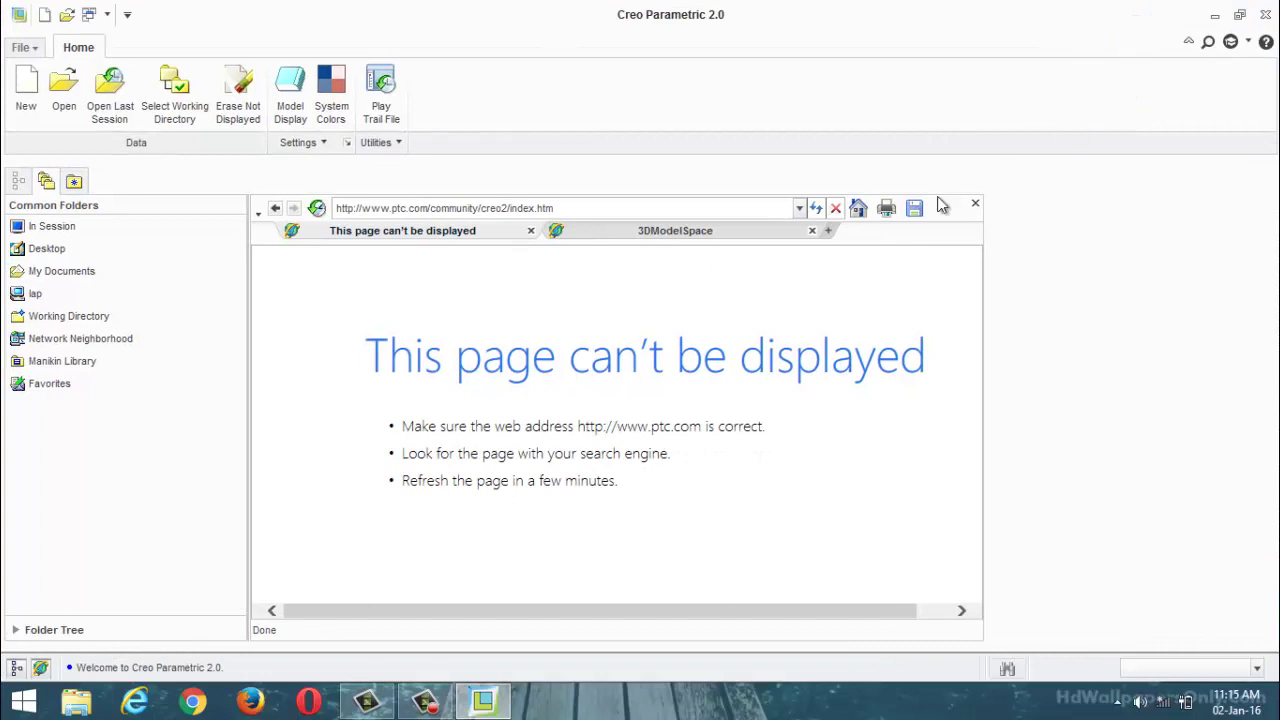
pyautogui.click(975, 204)
# Create a new solid part without the default template, using the mmns_part_solid template instead.
pyautogui.click(24, 117)
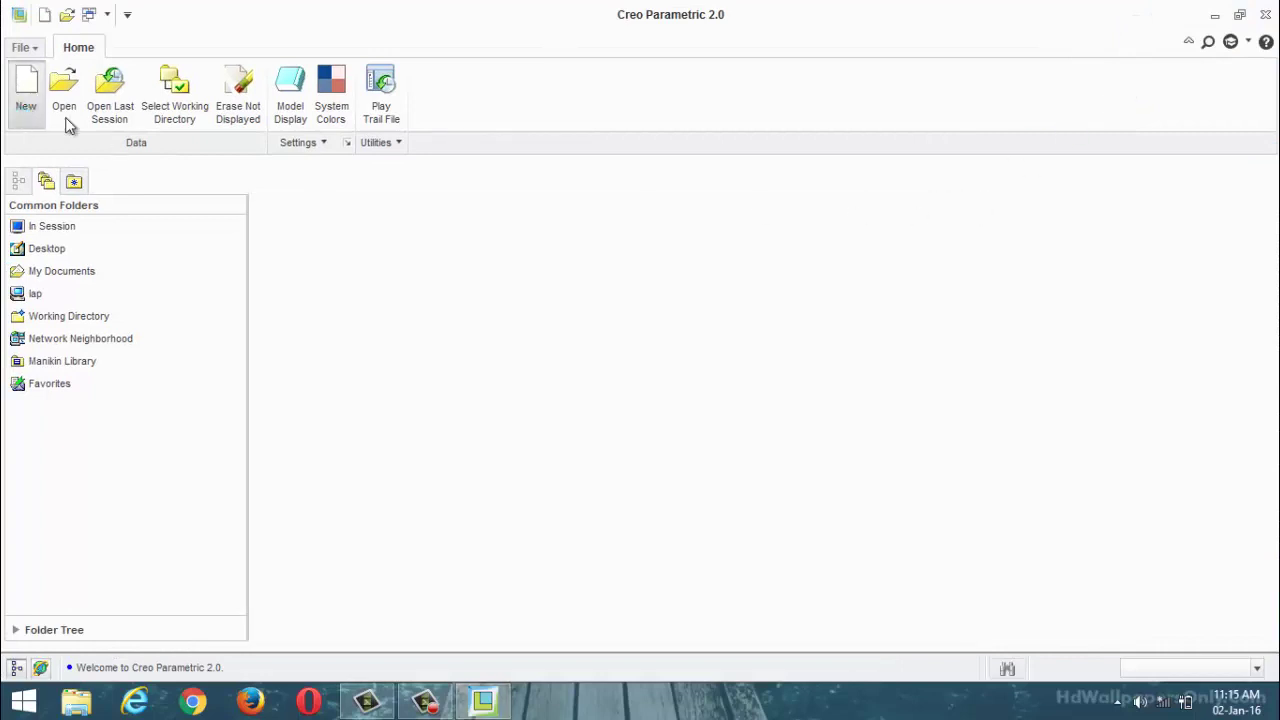
pyautogui.click(503, 482)
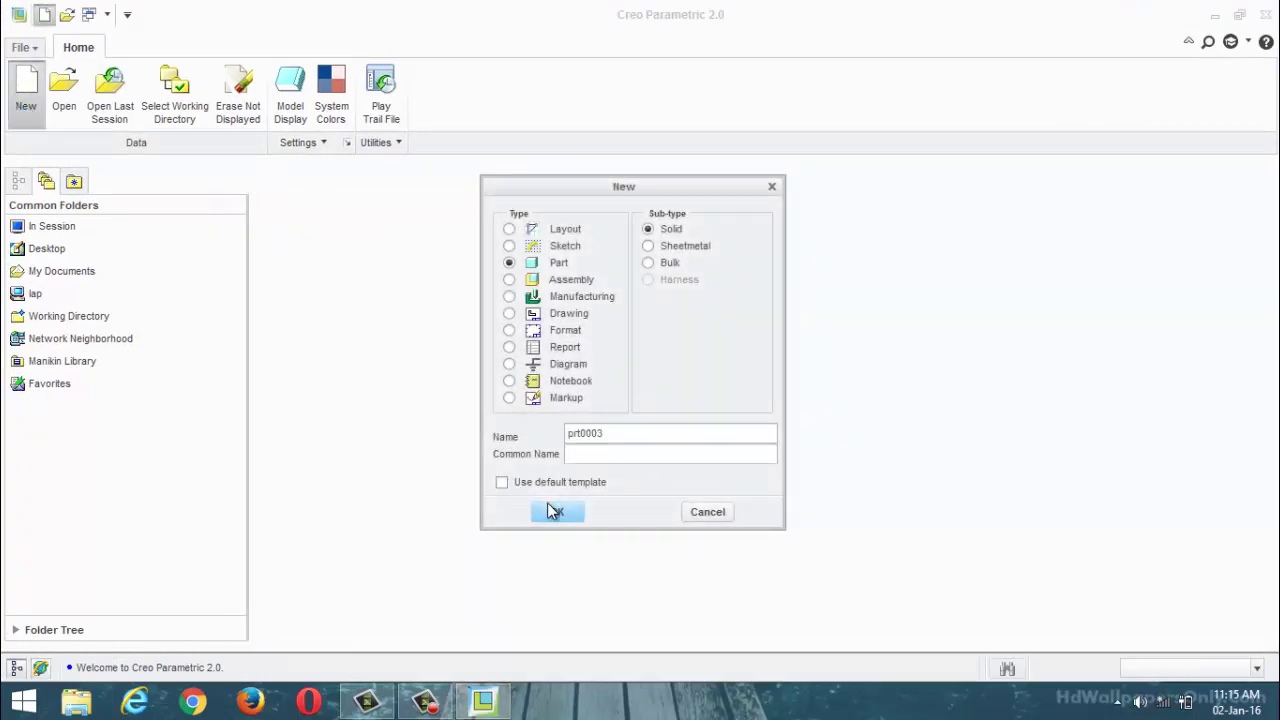
pyautogui.click(554, 511)
pyautogui.click(512, 286)
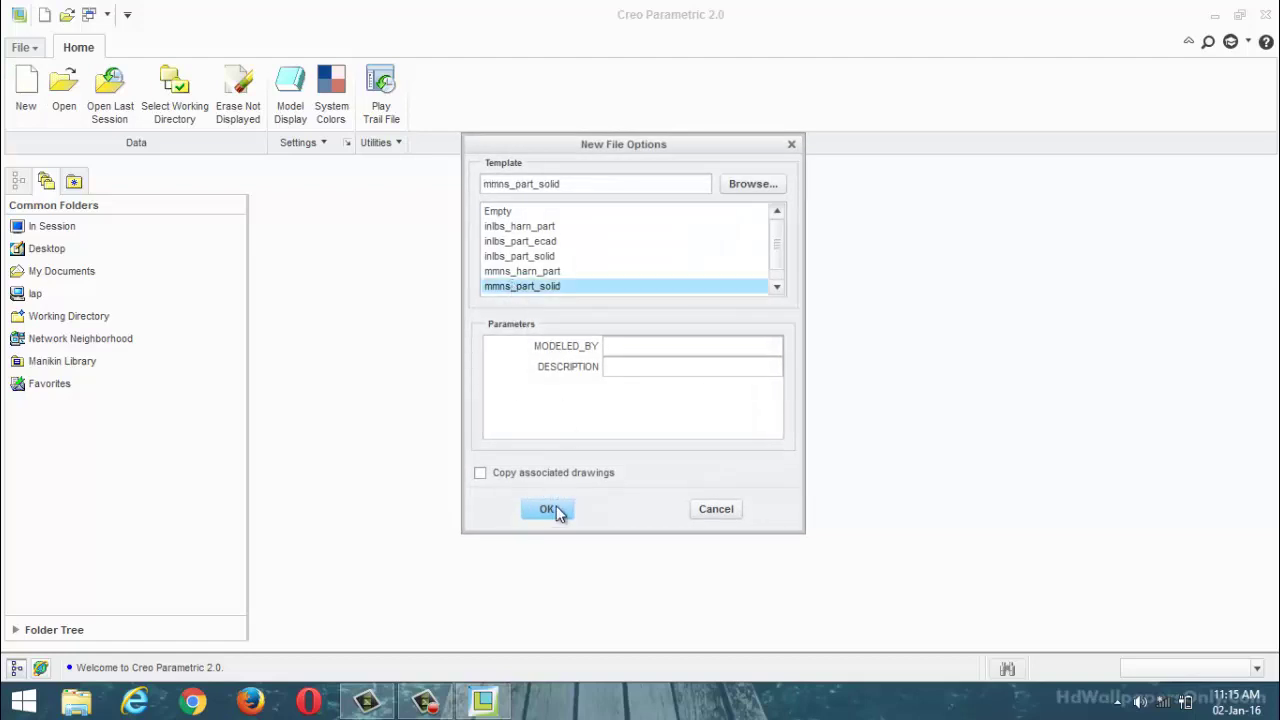
pyautogui.click(555, 511)
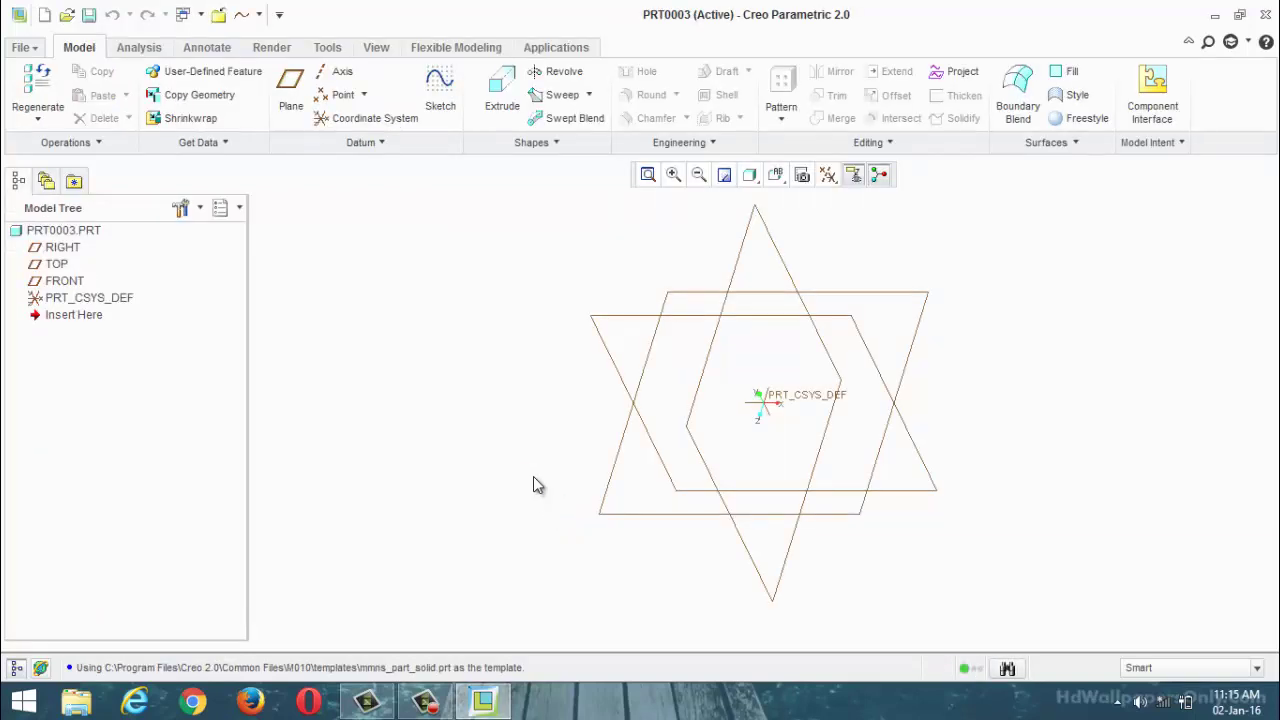
# Sketch a rectangle about 378 by 268 mm on the TOP plane, enclosing the origin.
pyautogui.click(645, 387)
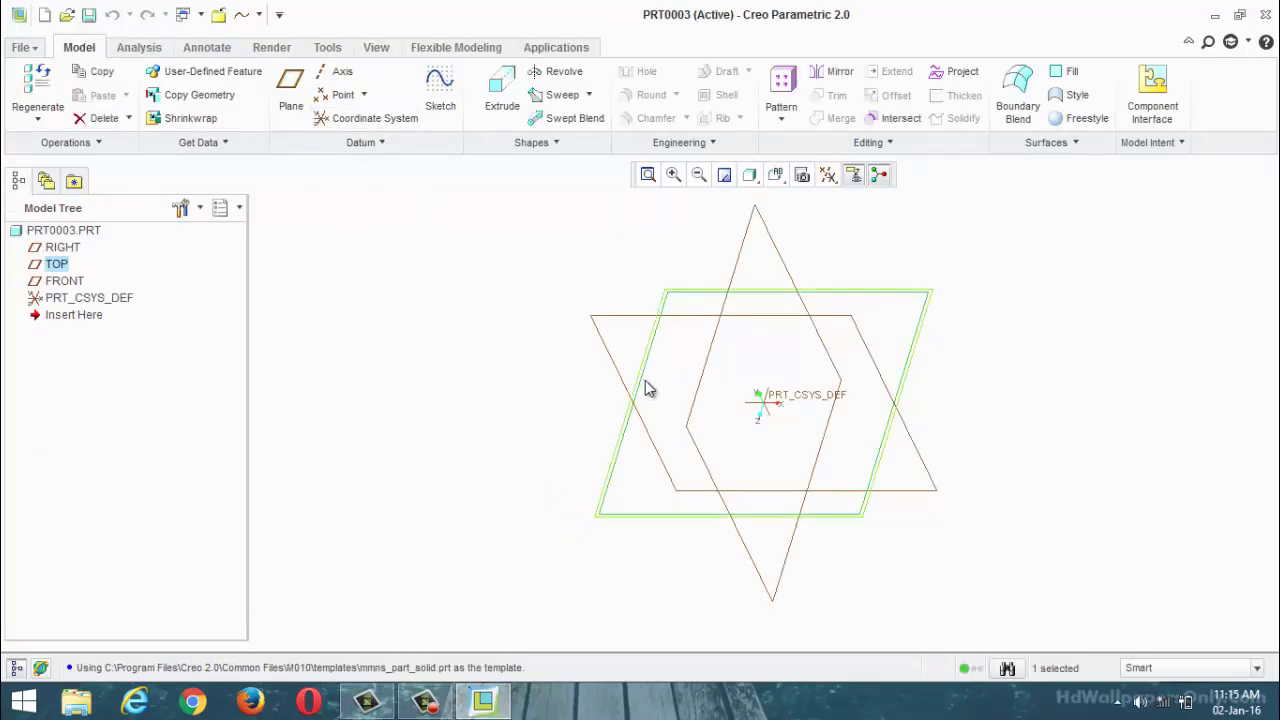
pyautogui.click(457, 84)
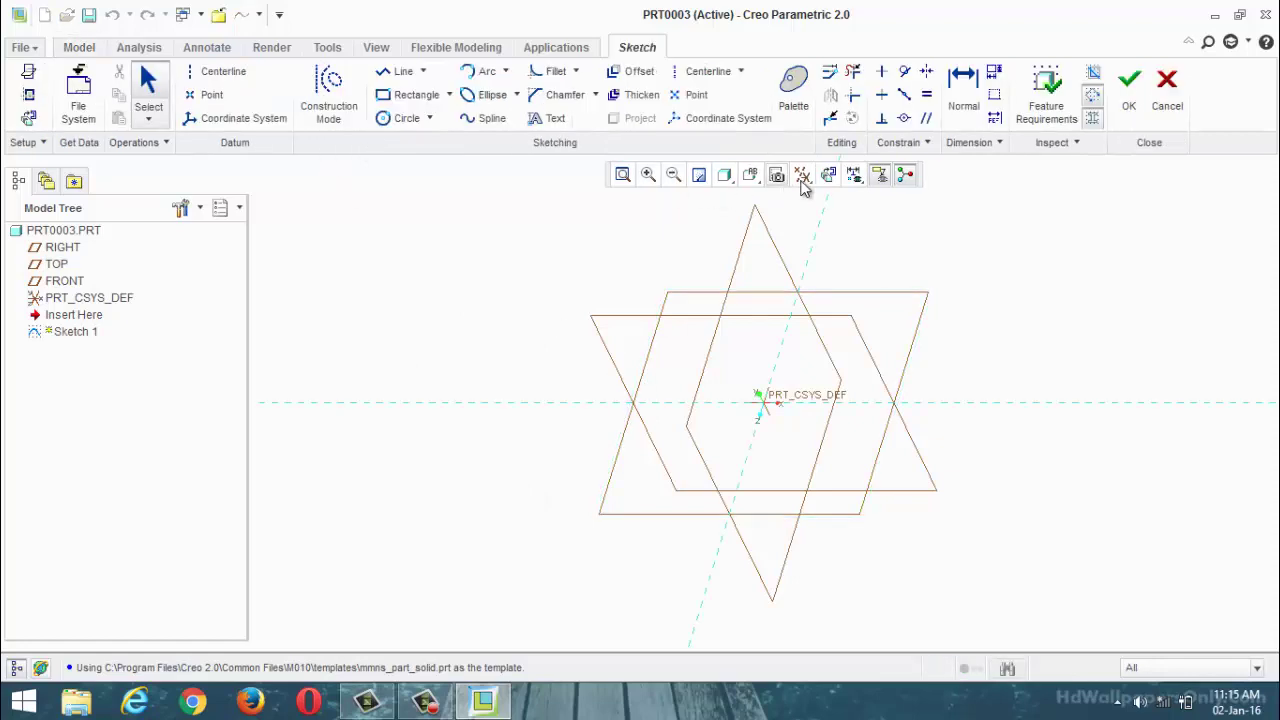
pyautogui.click(392, 95)
pyautogui.click(624, 297)
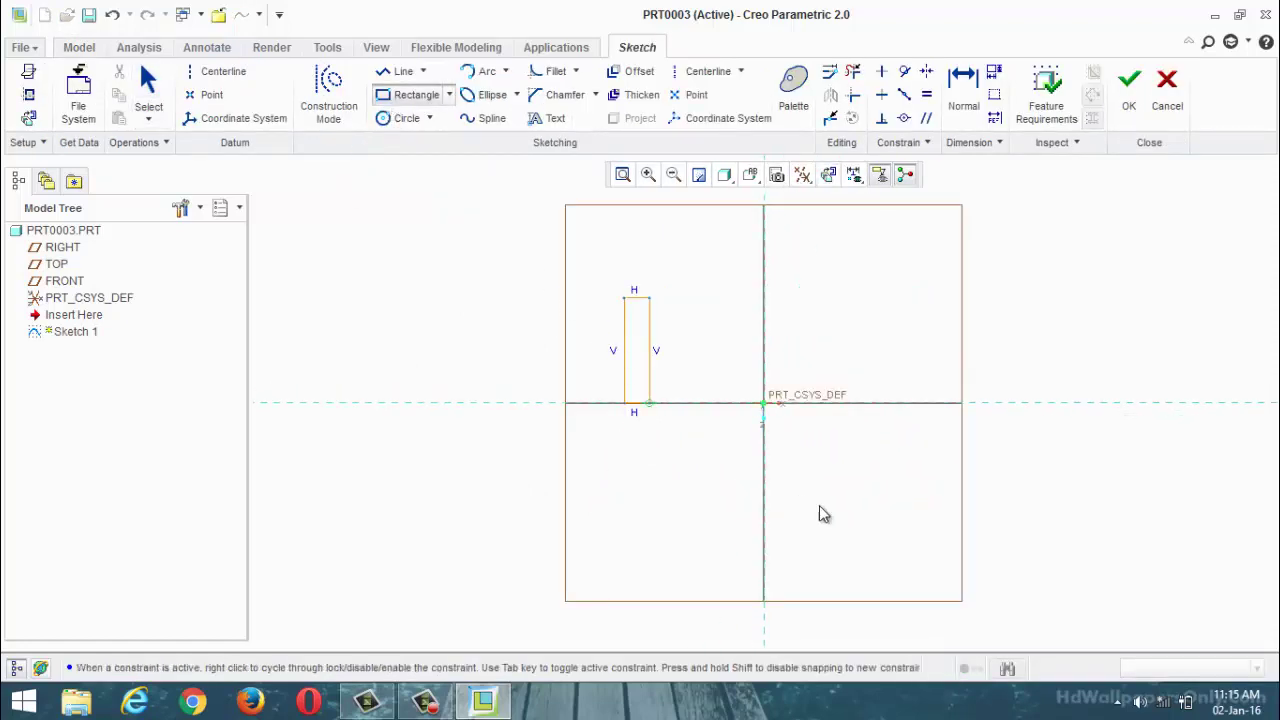
pyautogui.click(920, 507)
pyautogui.middleClick(816, 420)
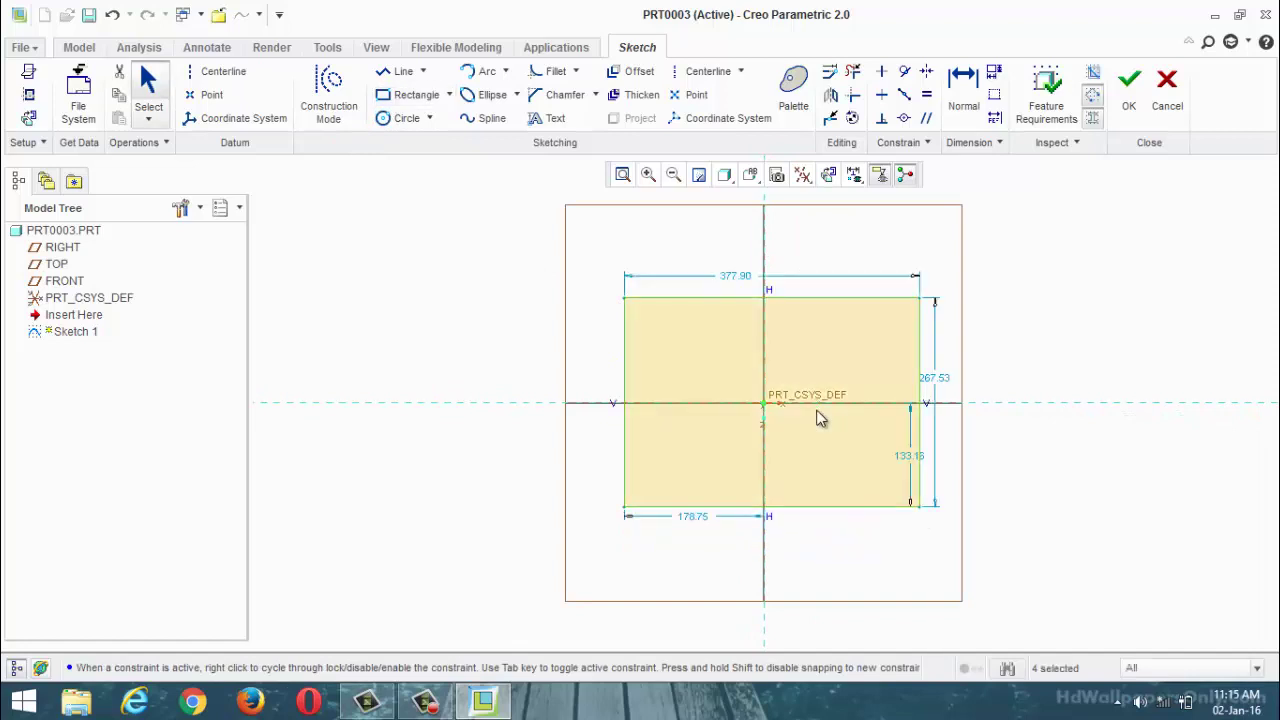
# Set the rectangle's horizontal length to 500 mm and its vertical length to 400 mm.
pyautogui.doubleClick(741, 279)
pyautogui.write('500')
pyautogui.press('Return')
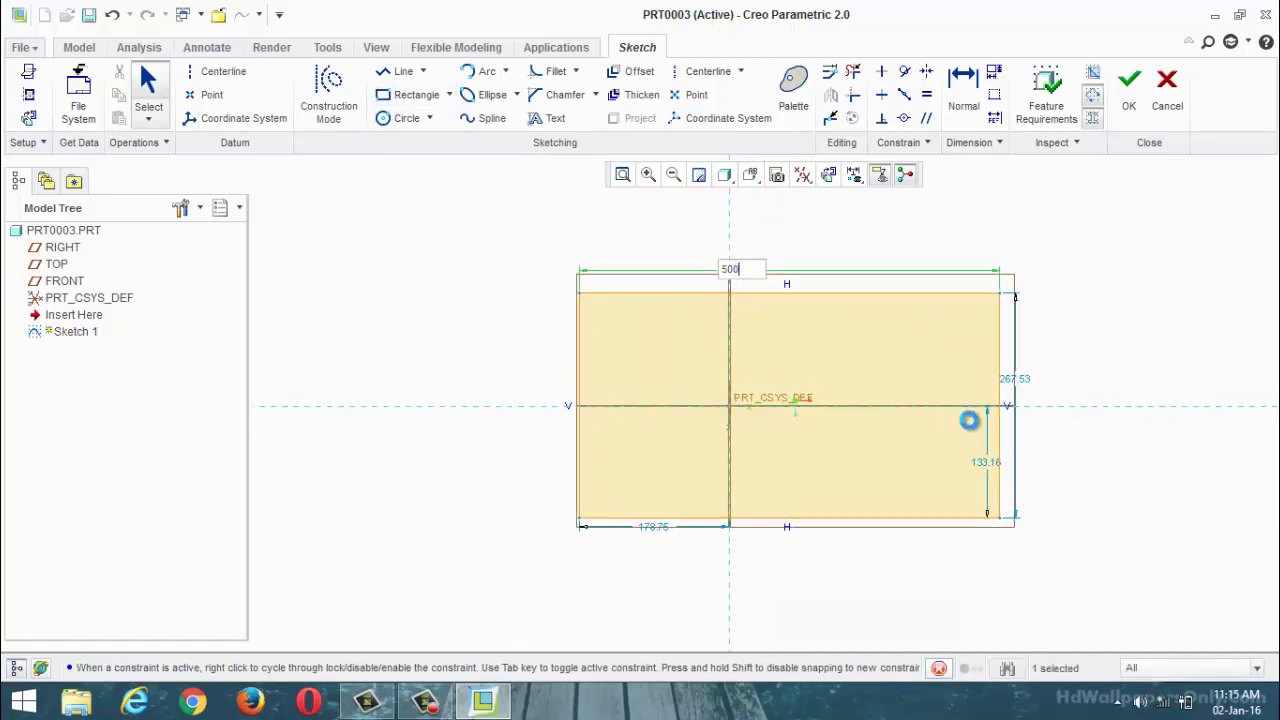
pyautogui.doubleClick(1001, 389)
pyautogui.write('400')
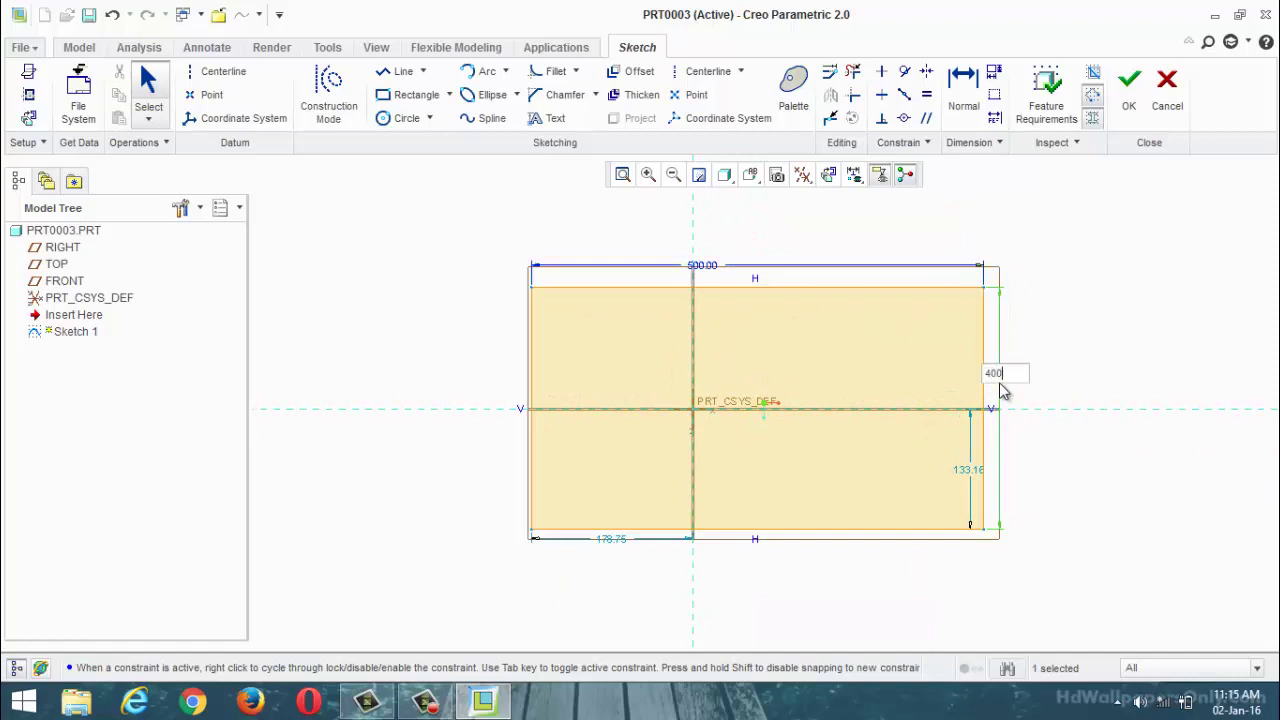
pyautogui.press('Return')
# Center the rectangle on the origin with reference distances of 200 mm vertically and 250 mm horizontally, and finish the sketch.
pyautogui.doubleClick(977, 525)
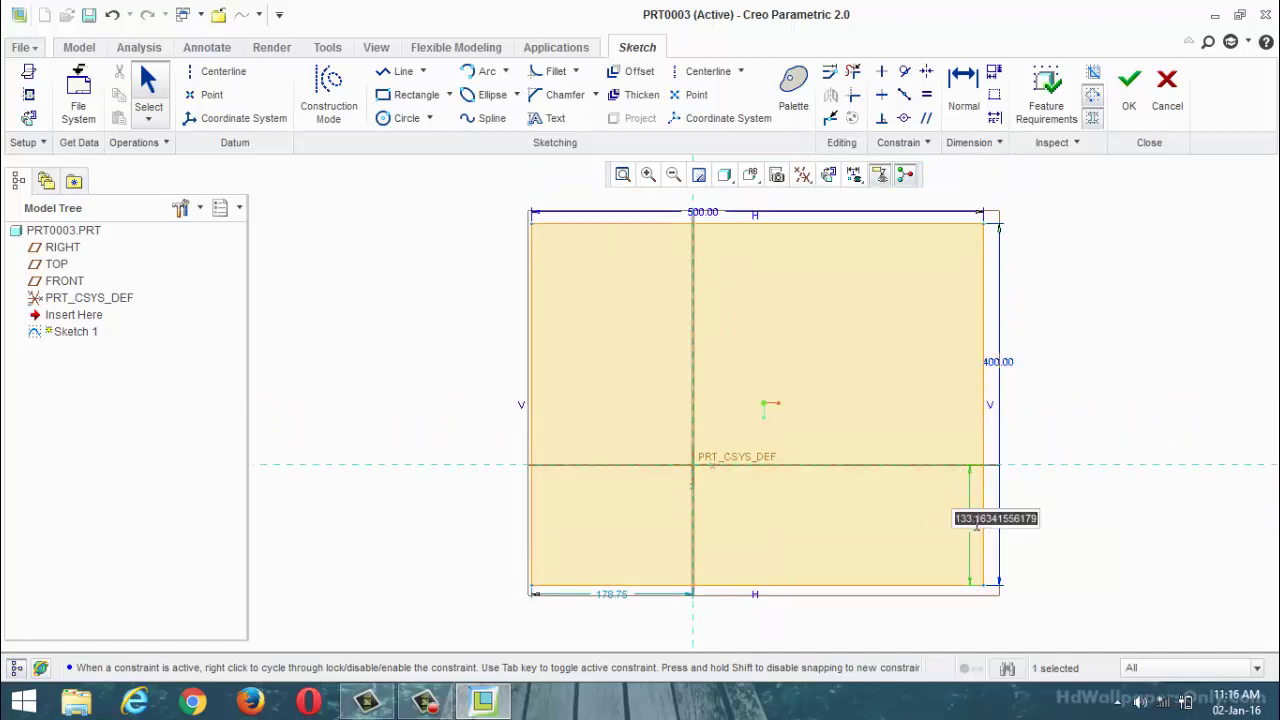
pyautogui.write('200')
pyautogui.press('Return')
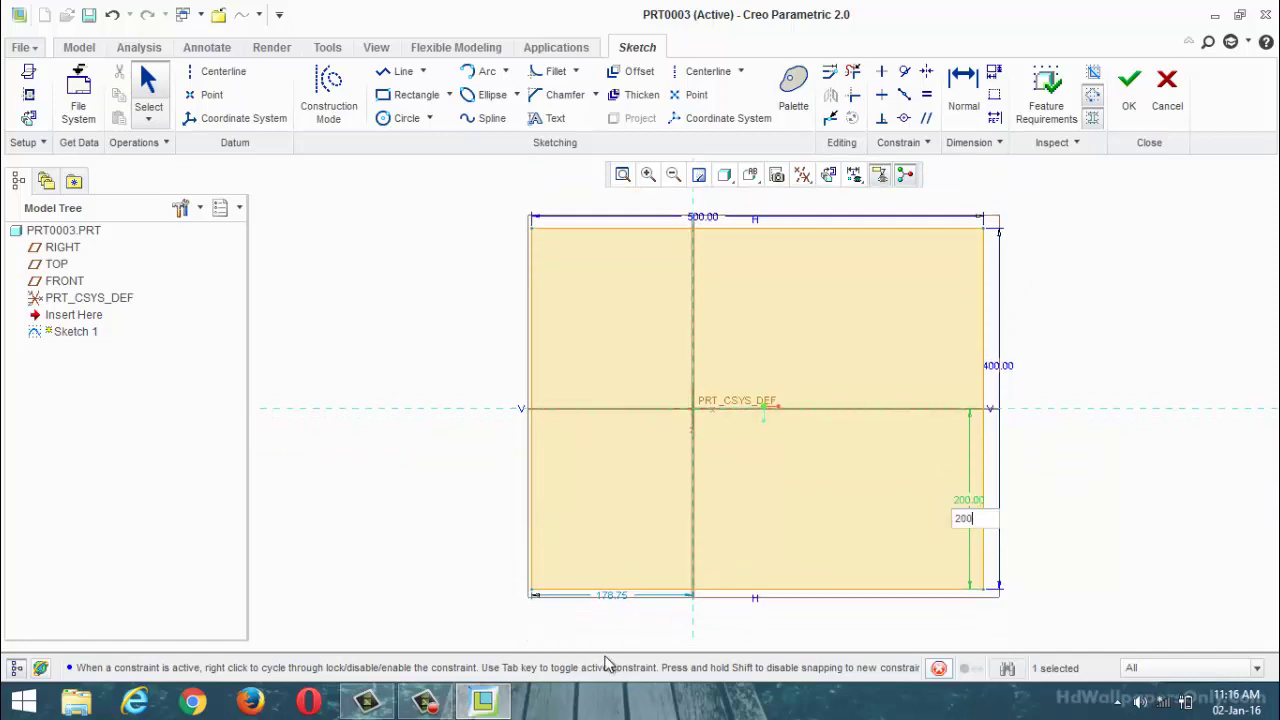
pyautogui.doubleClick(612, 594)
pyautogui.write('250')
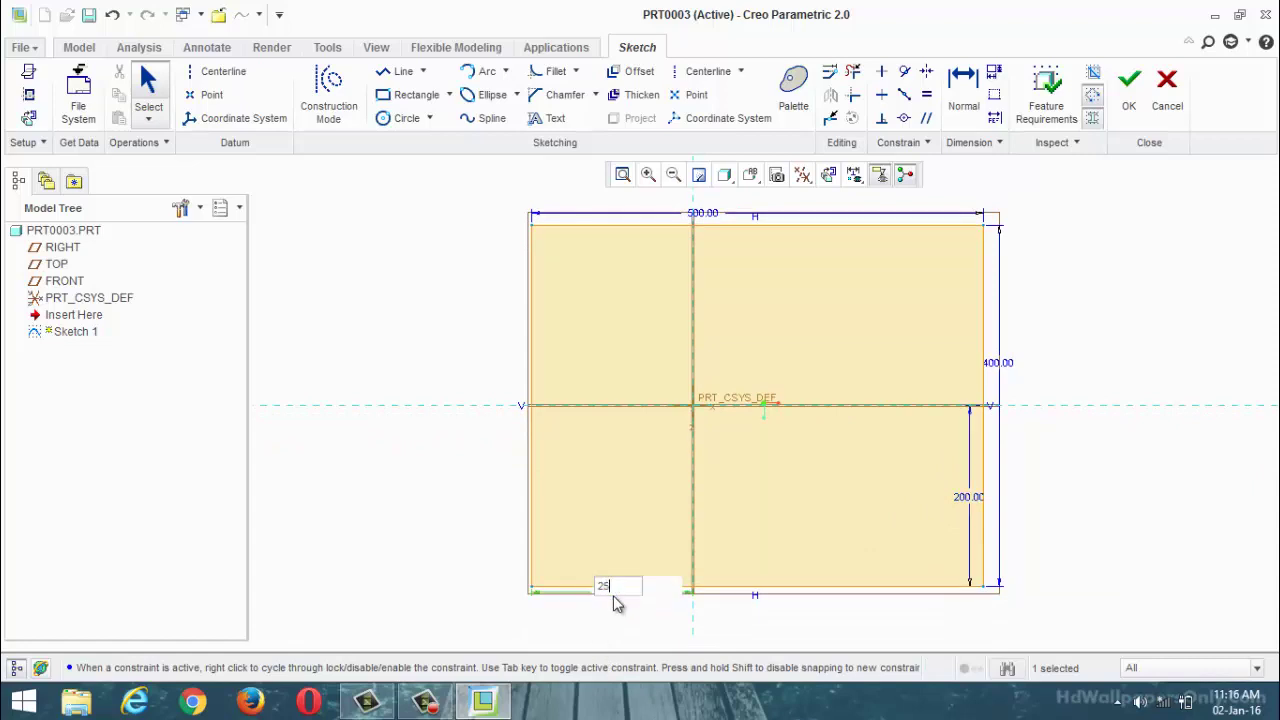
pyautogui.press('Return')
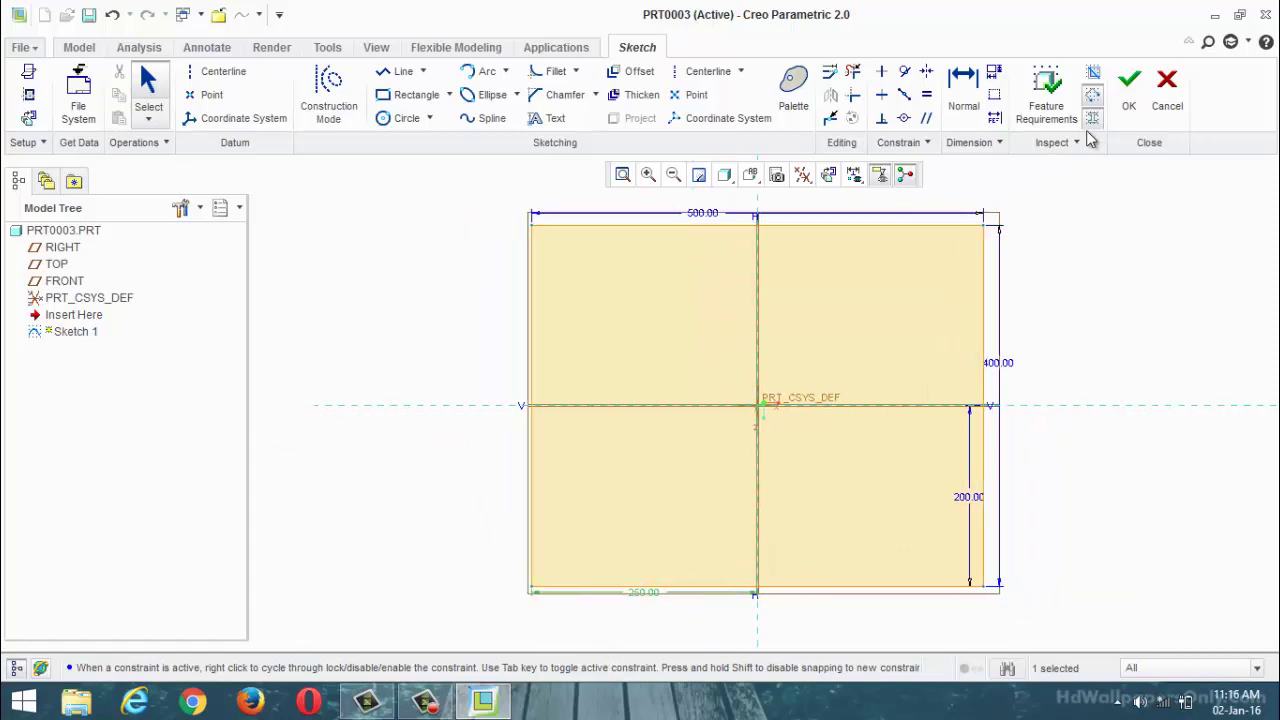
pyautogui.click(1129, 92)
# Extrude the rectangular sketch as a solid, trying depths of 100 mm and 1000 mm.
pyautogui.moveTo(777, 456)
pyautogui.mouseDown(button='middle')
pyautogui.moveTo(800, 374)
pyautogui.moveTo(790, 330)
pyautogui.mouseUp(button='middle')
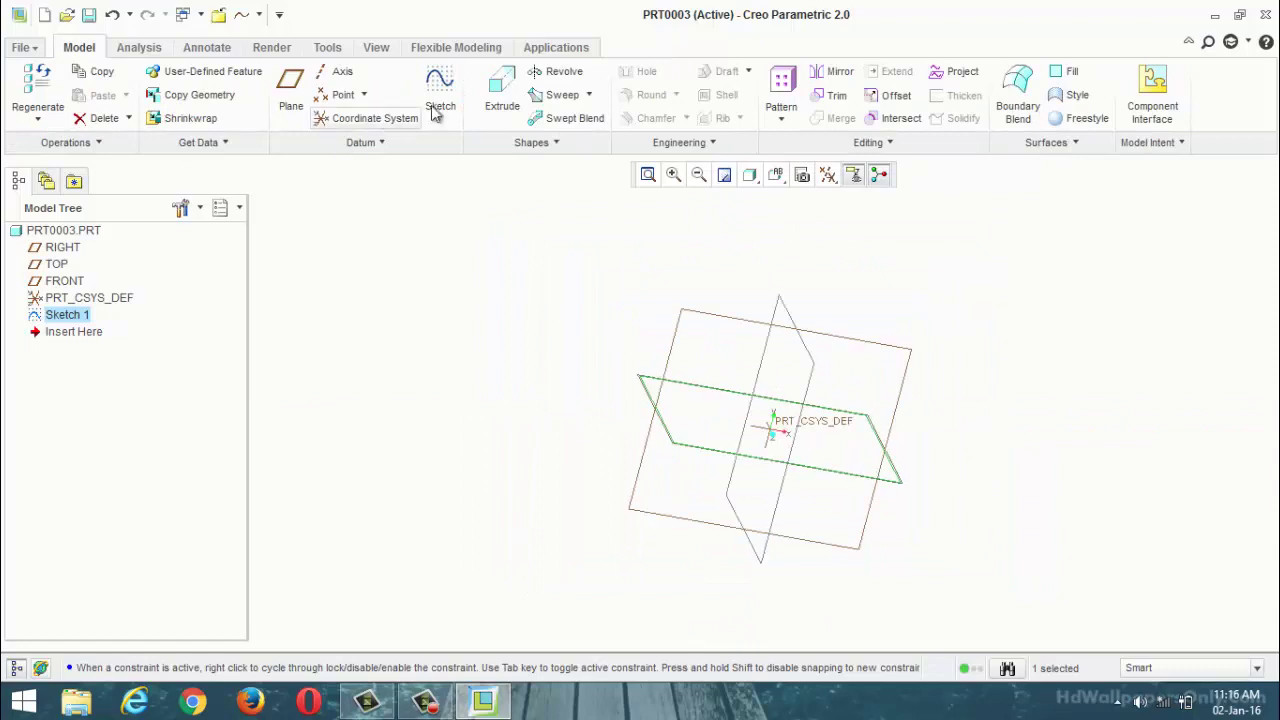
pyautogui.click(485, 104)
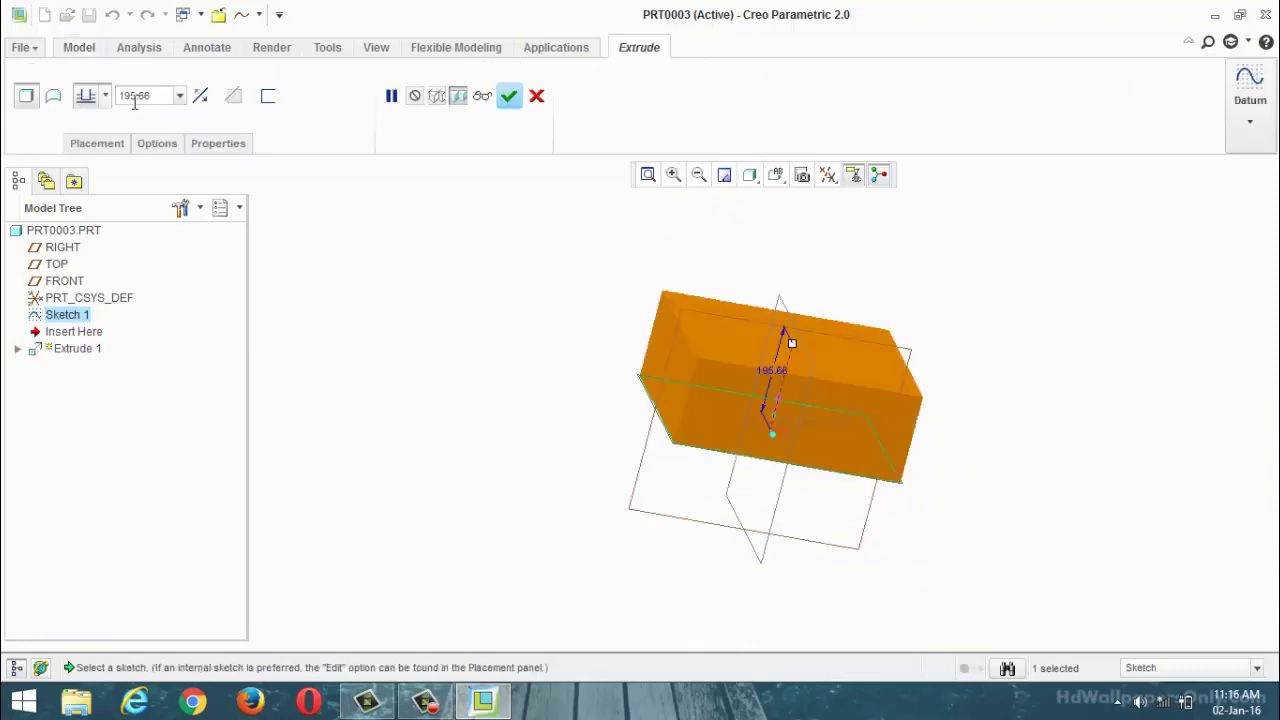
pyautogui.write('100')
pyautogui.press('Return')
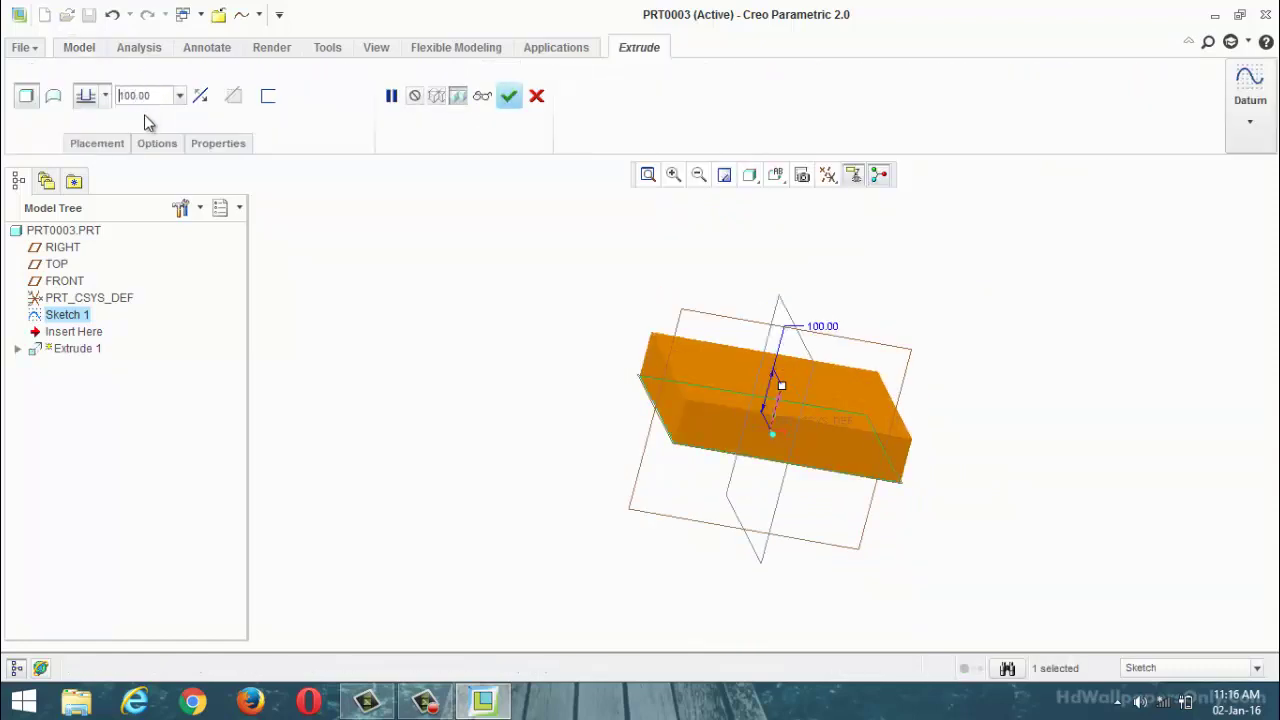
pyautogui.moveTo(165, 91); pyautogui.dragTo(114, 95)
pyautogui.write('1000')
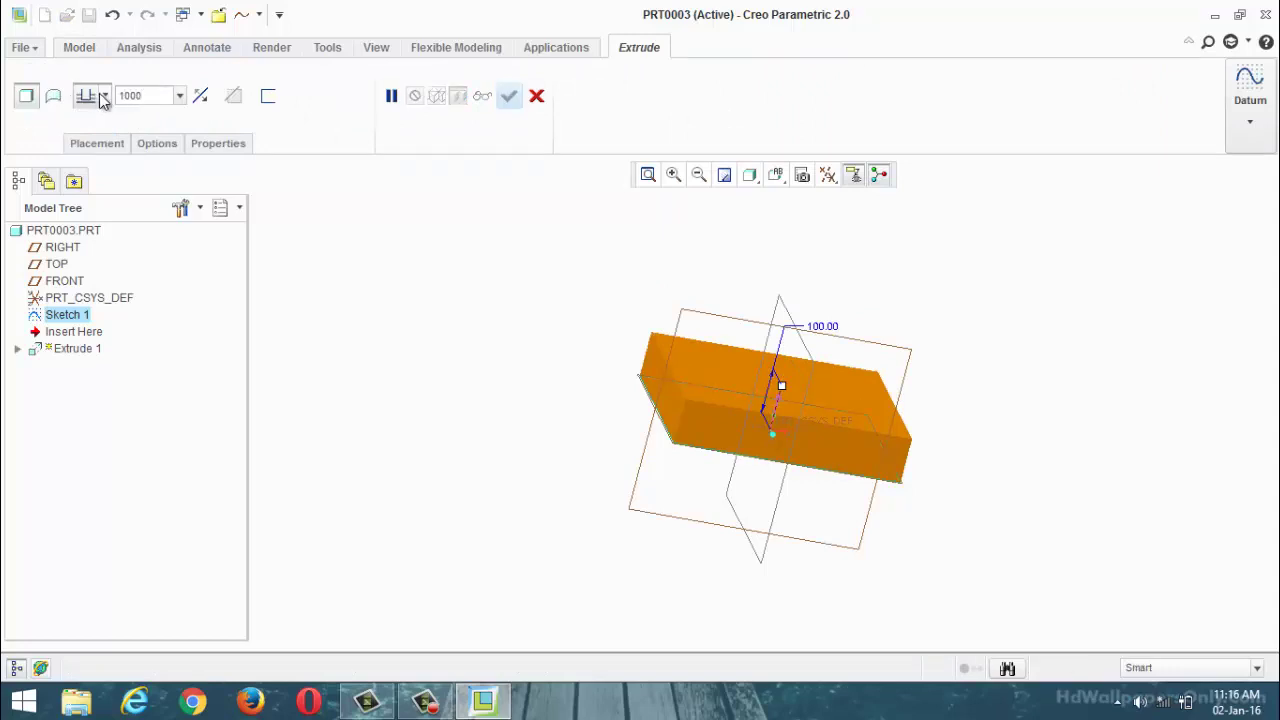
pyautogui.press('Return')
# Make the extrusion symmetric about the sketch plane with a total depth of 500 mm and complete it.
pyautogui.click(104, 96)
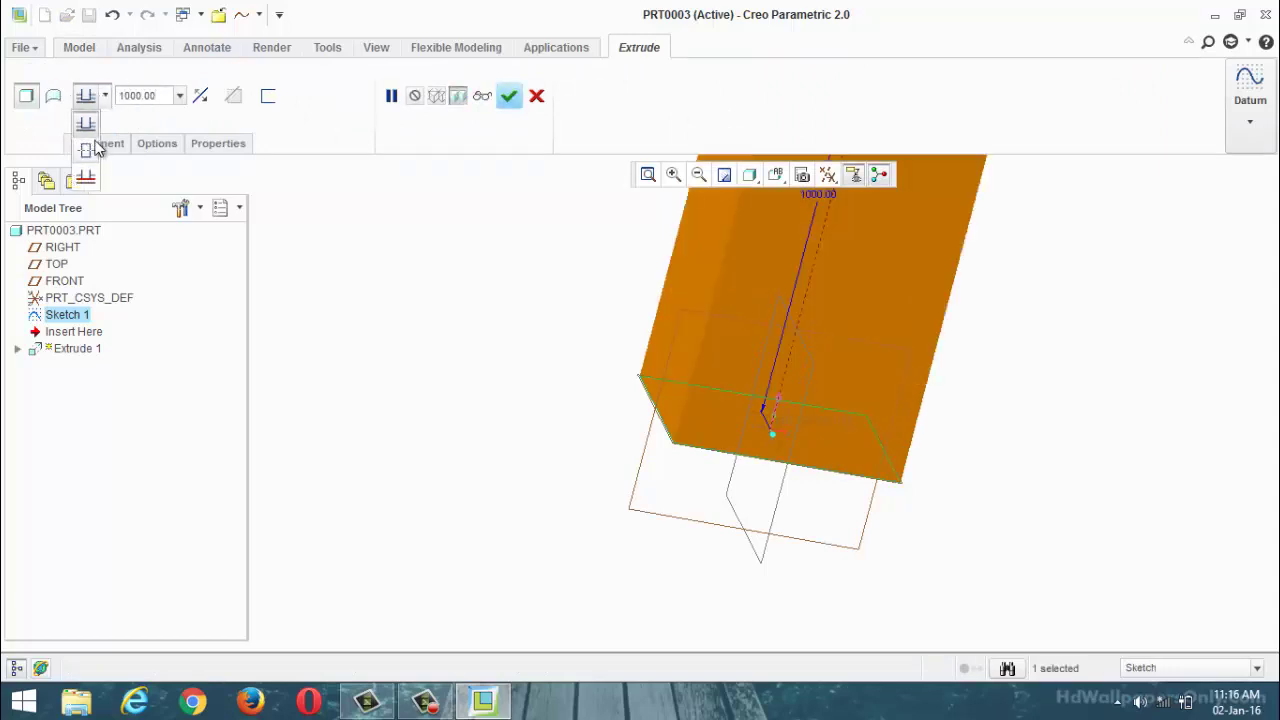
pyautogui.click(95, 145)
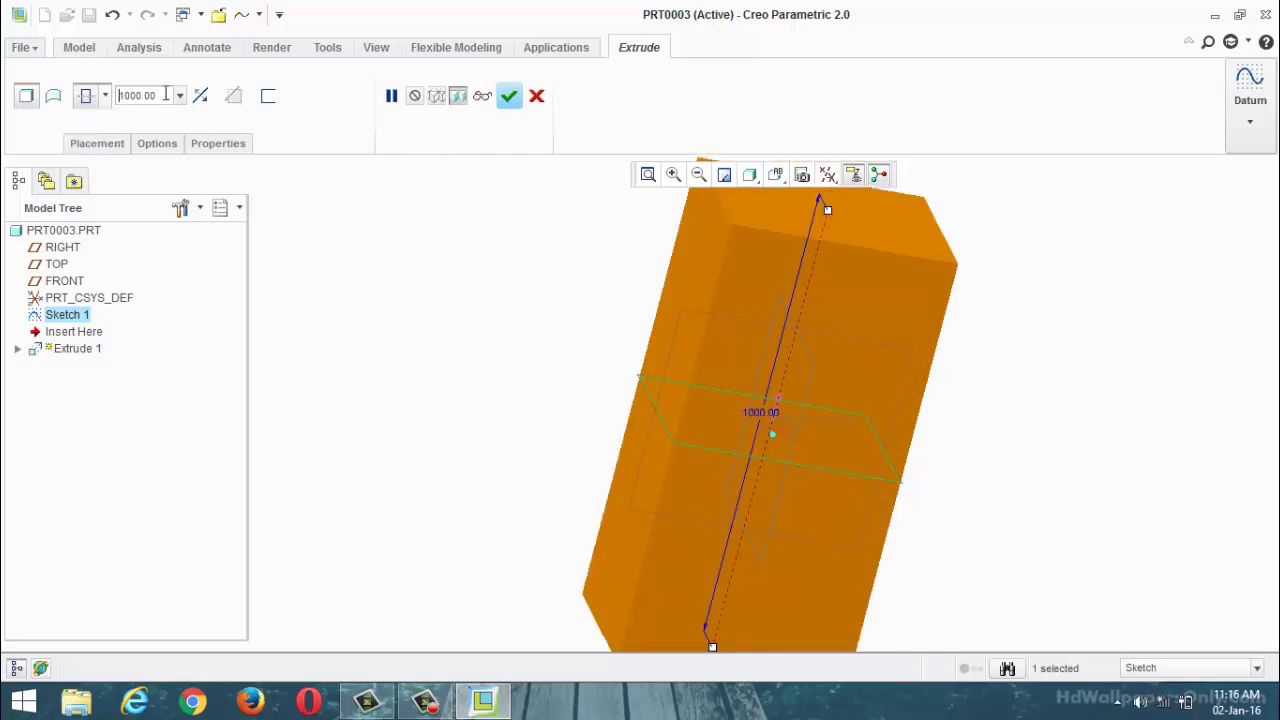
pyautogui.moveTo(166, 95); pyautogui.dragTo(120, 96)
pyautogui.write('50')
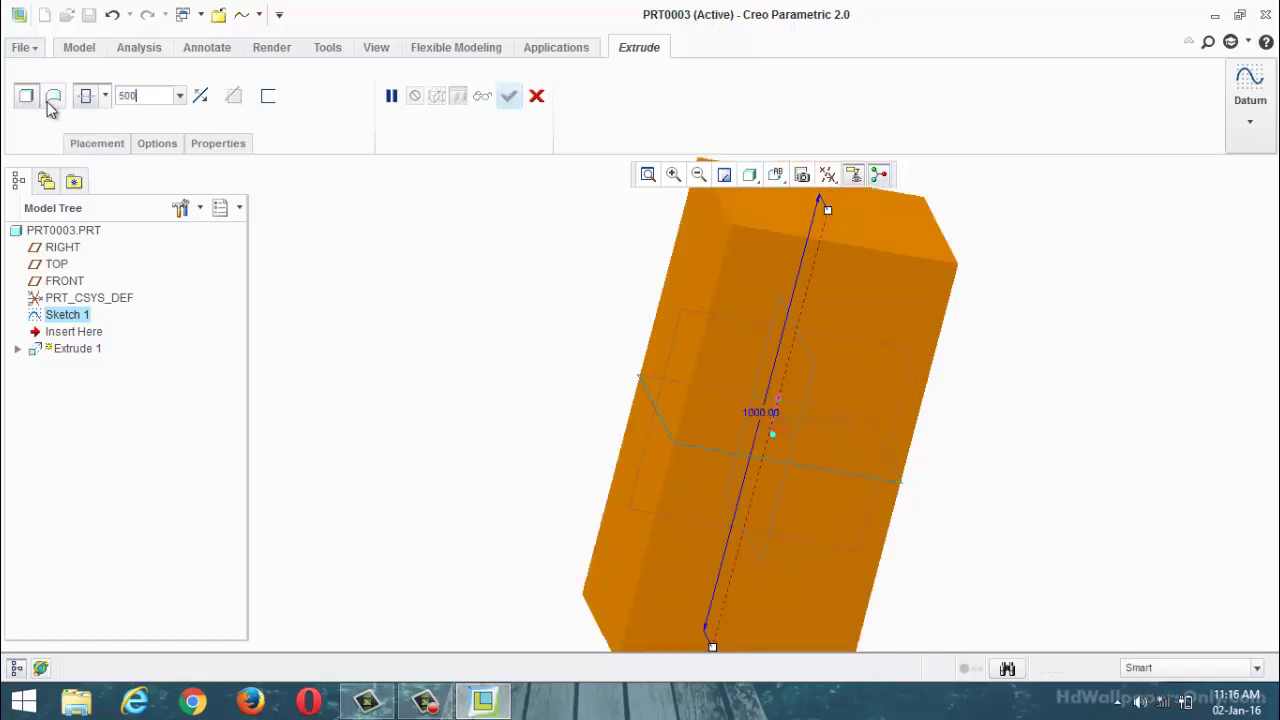
pyautogui.write('0')
pyautogui.press('Return')
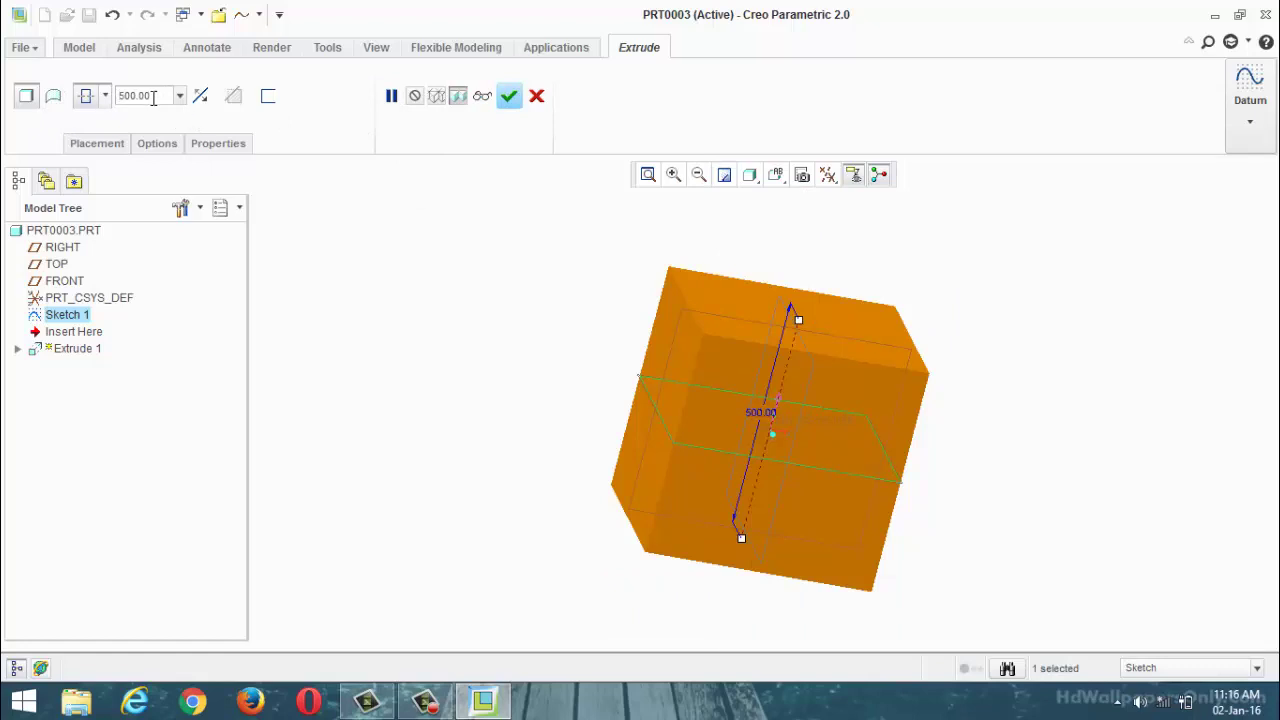
pyautogui.click(509, 96)
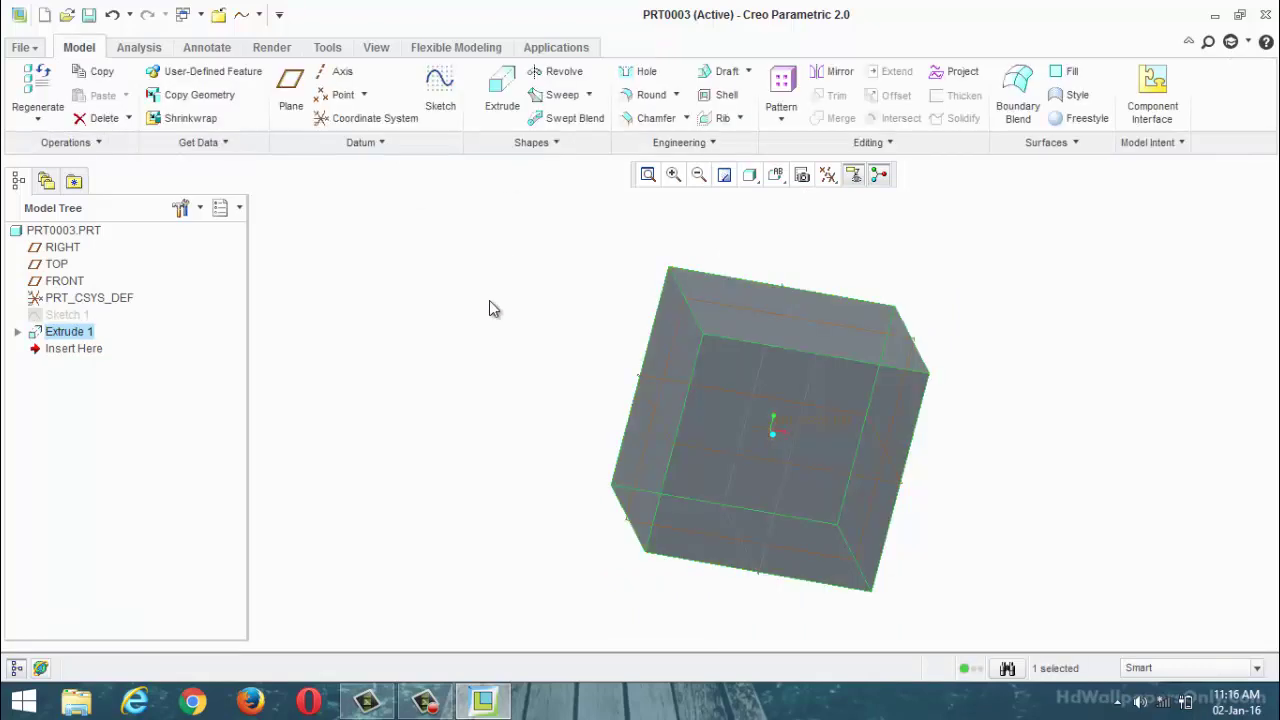
# Start a Hole feature for the extruded block.
pyautogui.moveTo(557, 314); pyautogui.dragTo(249, 363, button='middle')
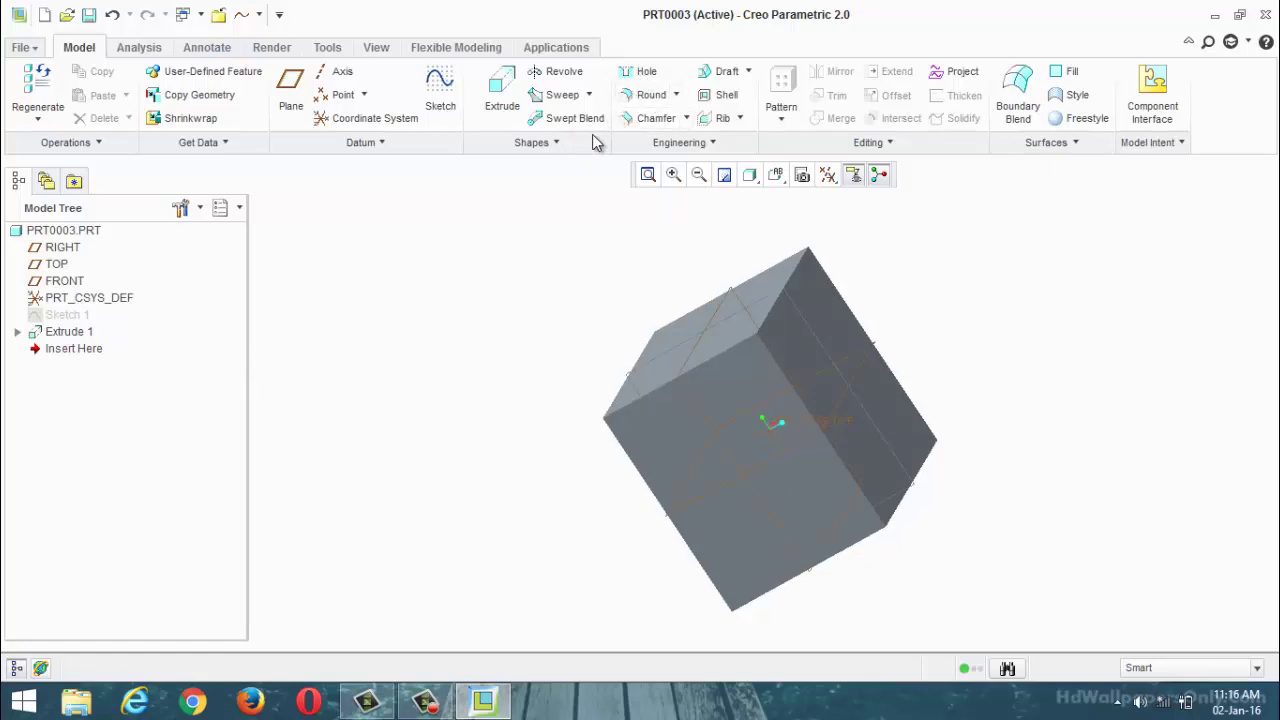
pyautogui.moveTo(555, 298); pyautogui.dragTo(517, 289, button='middle')
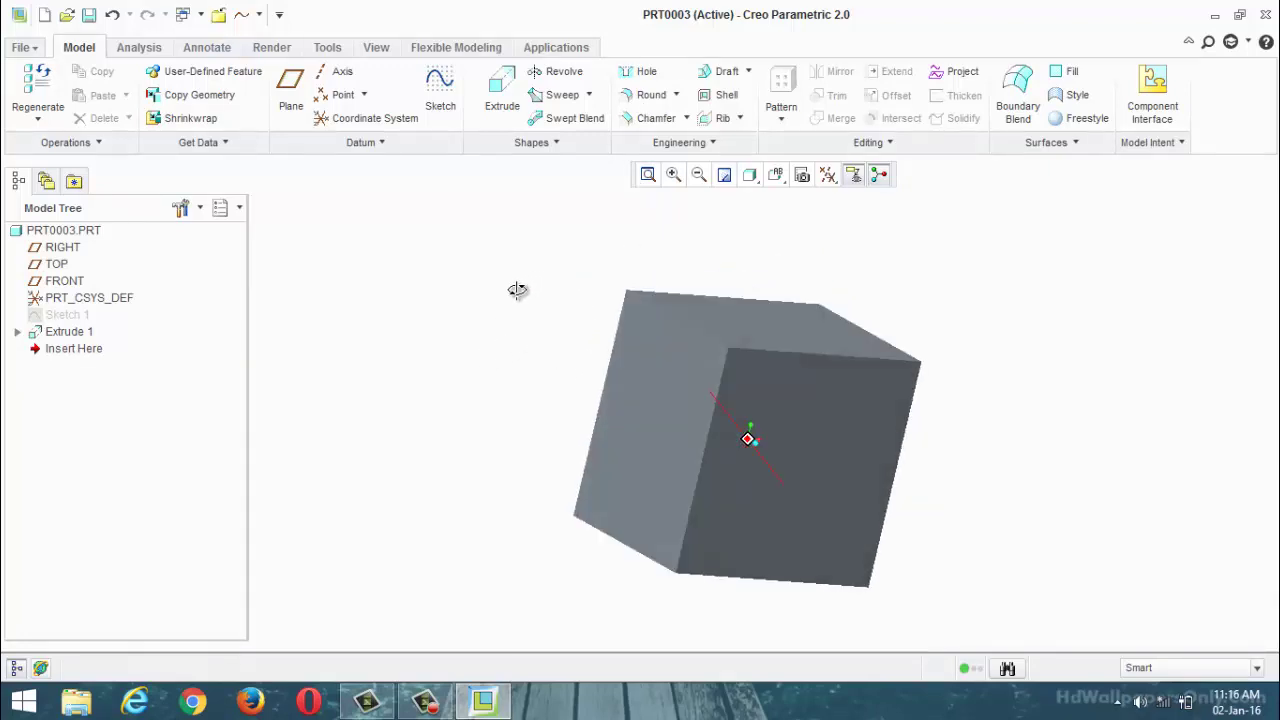
pyautogui.click(638, 75)
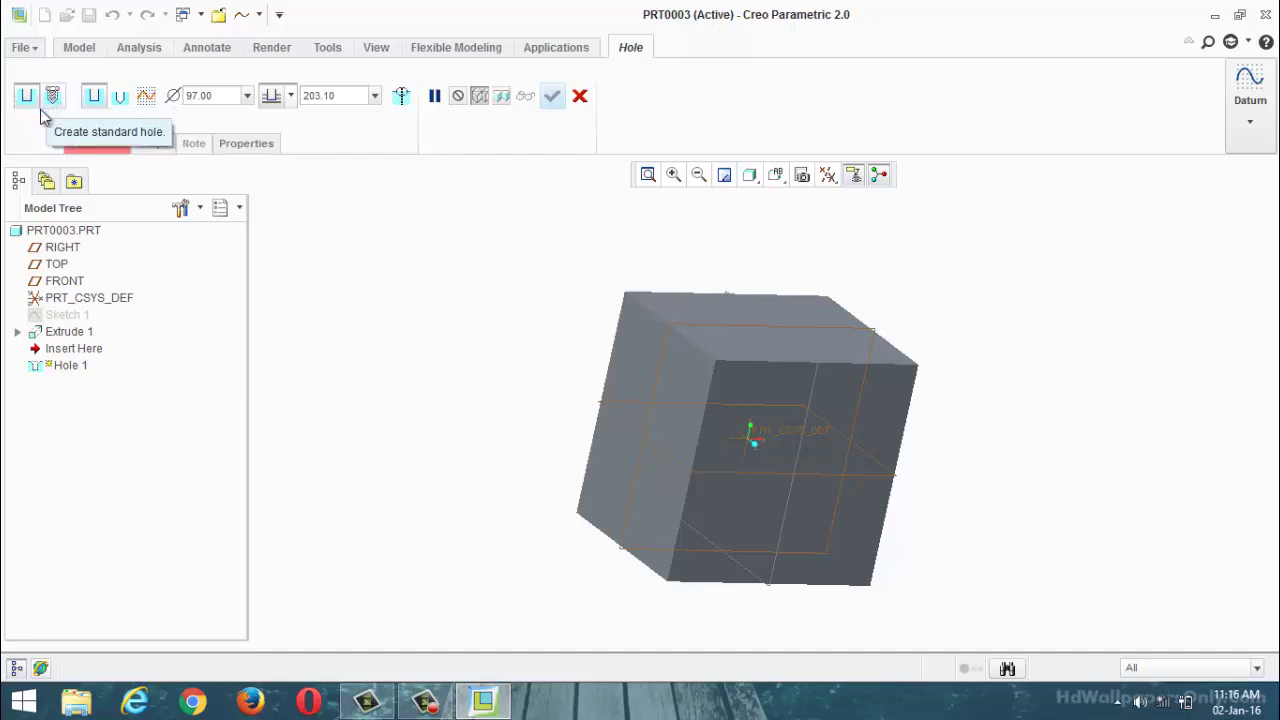
pyautogui.click(500, 698)
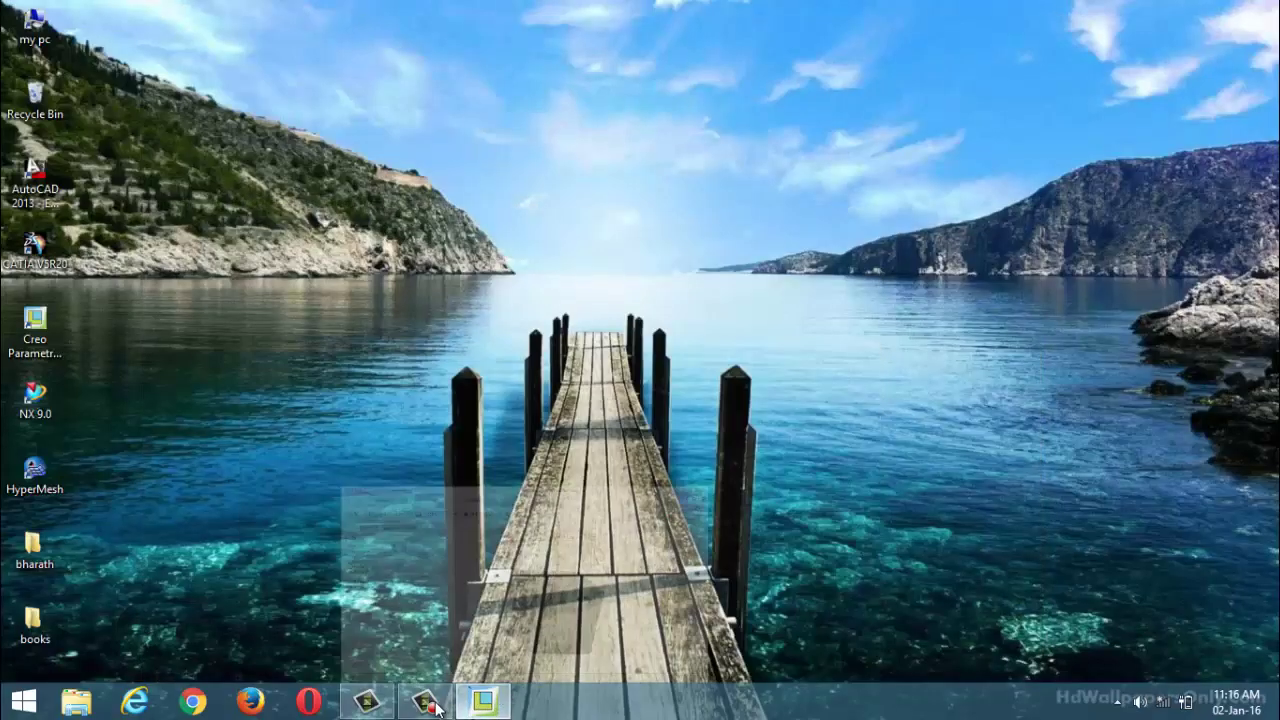
pyautogui.click(500, 698)
pyautogui.click(425, 700)
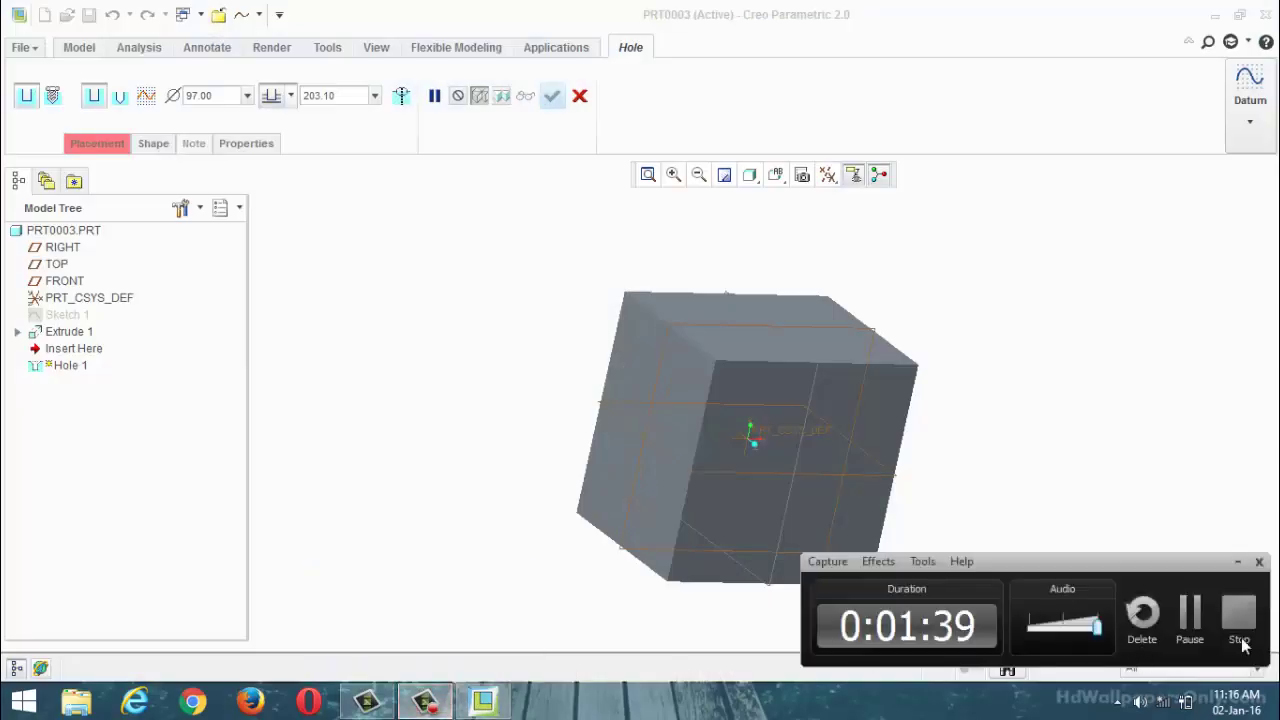
pyautogui.click(1192, 620)
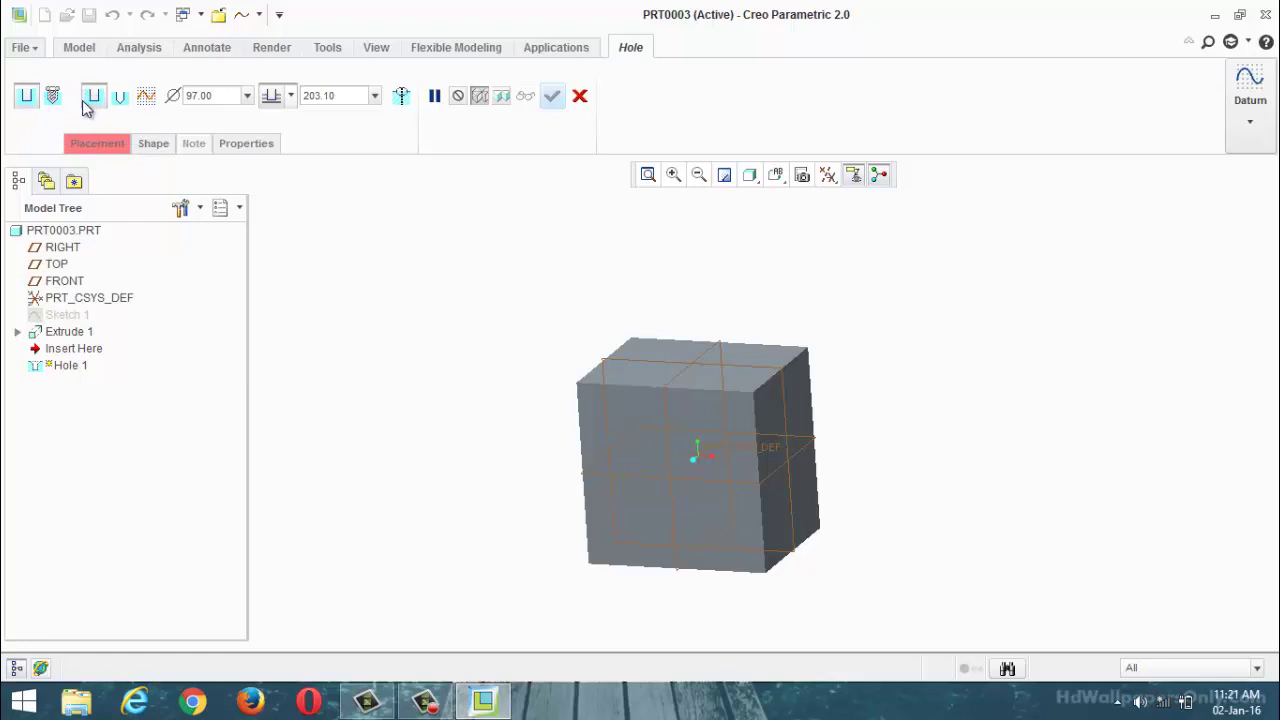
pyautogui.scroll(-3, 686, 420)
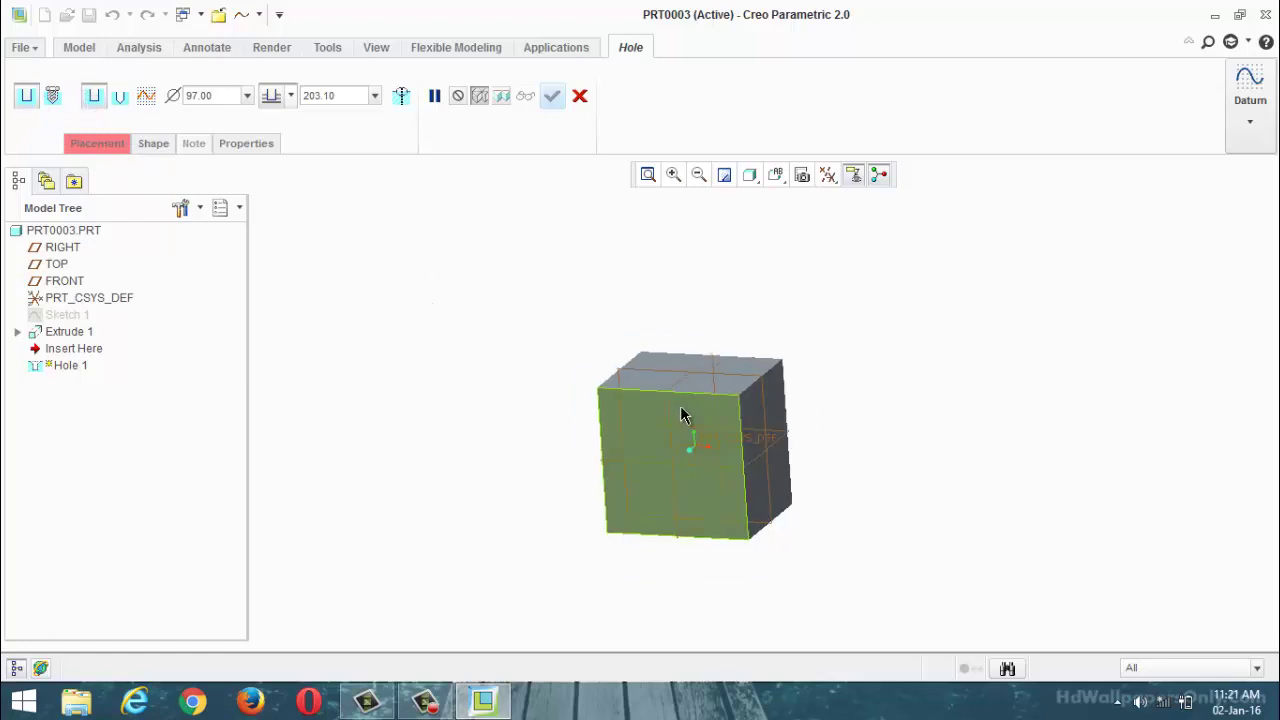
pyautogui.scroll(-3, 634, 399)
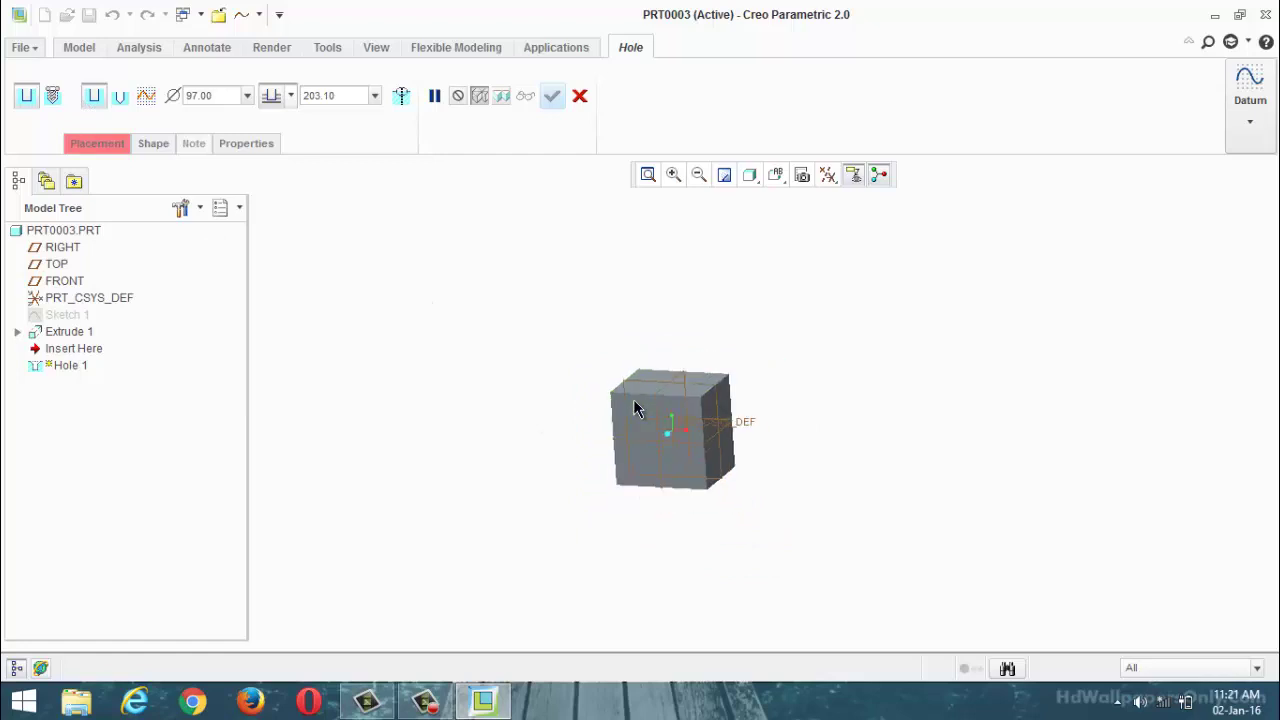
# Place the hole on the block's top face, near its front edge.
pyautogui.scroll(4, 650, 403)
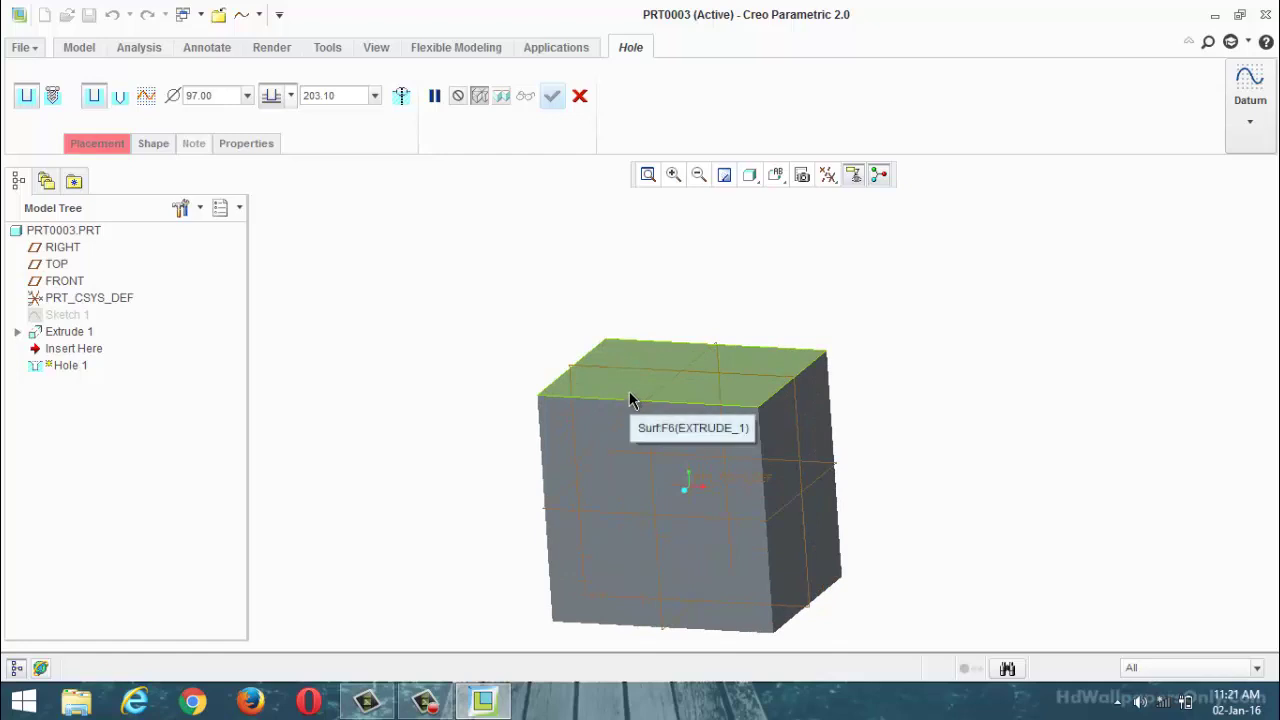
pyautogui.click(636, 387)
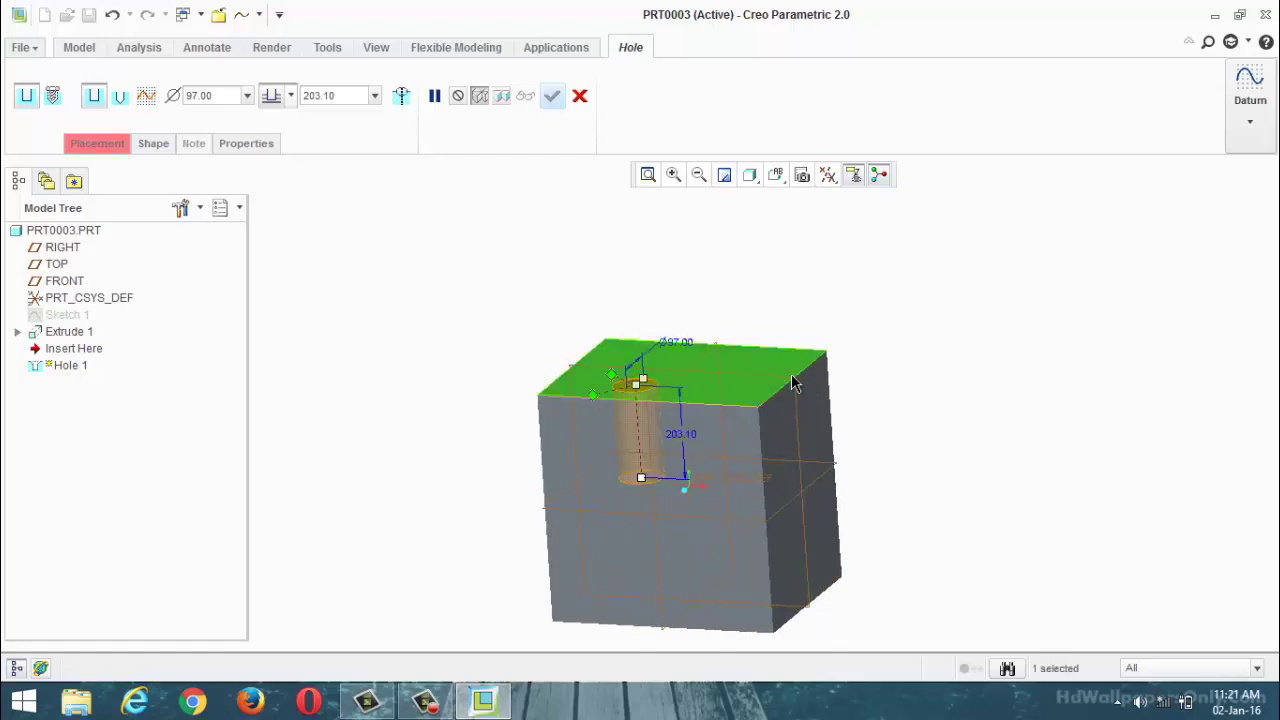
pyautogui.moveTo(638, 392); pyautogui.dragTo(757, 514, button='middle')
pyautogui.moveTo(948, 402); pyautogui.dragTo(631, 434, button='middle')
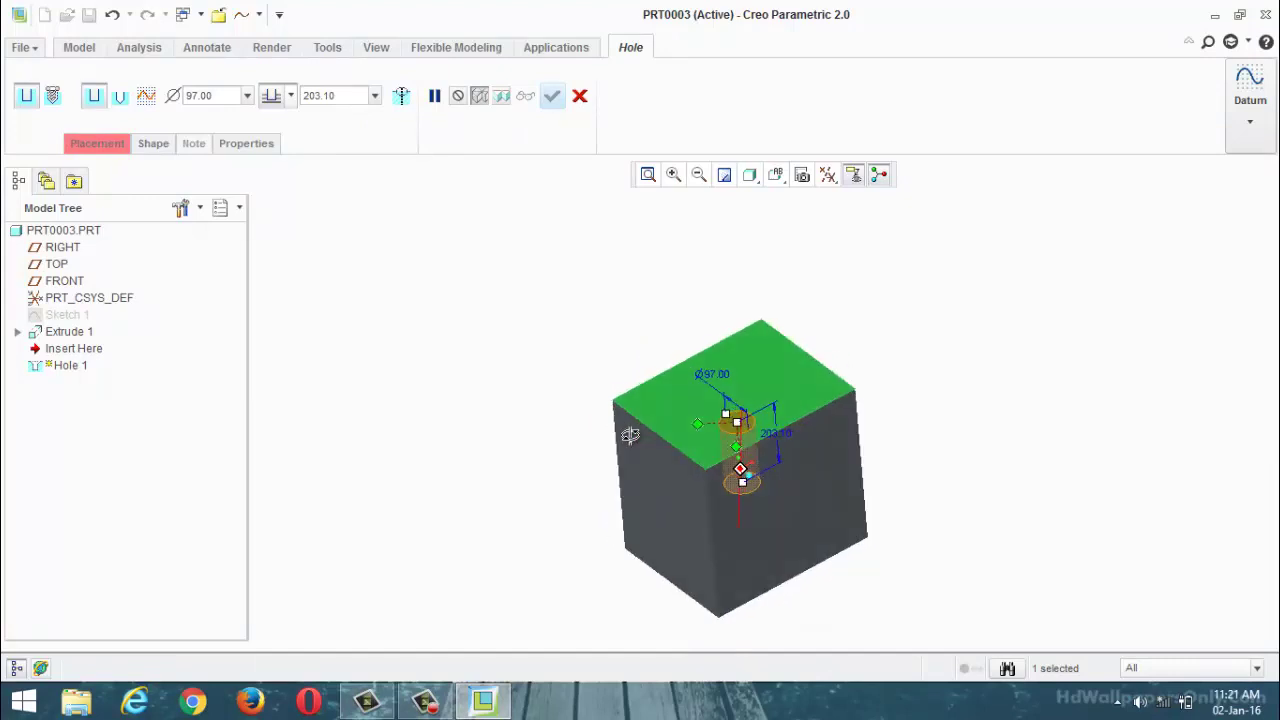
# Reference the hole's linear offsets to two adjacent edges of the top face, at about 300 mm and 183 mm.
pyautogui.click(697, 435)
pyautogui.moveTo(658, 378); pyautogui.dragTo(666, 370)
pyautogui.moveTo(698, 443); pyautogui.dragTo(683, 457)
pyautogui.moveTo(522, 452); pyautogui.dragTo(555, 445, button='middle')
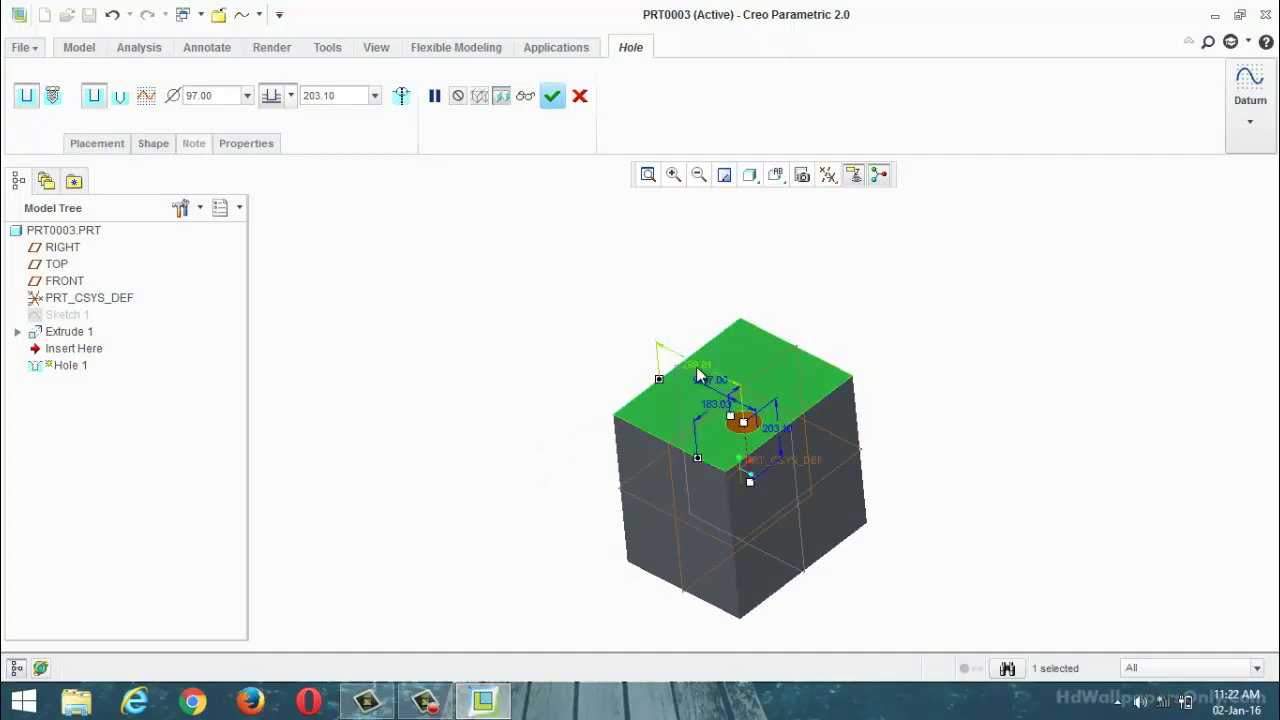
pyautogui.doubleClick(699, 368)
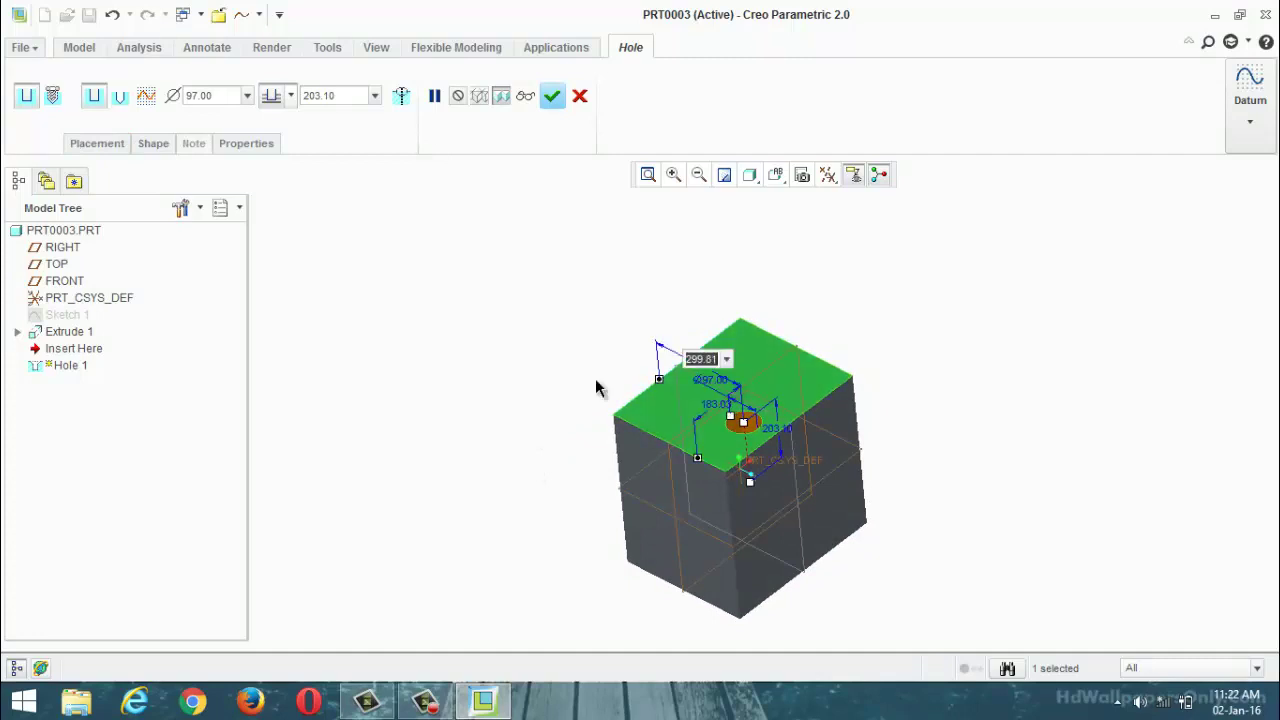
pyautogui.click(519, 397)
pyautogui.moveTo(568, 435); pyautogui.dragTo(530, 460, button='middle')
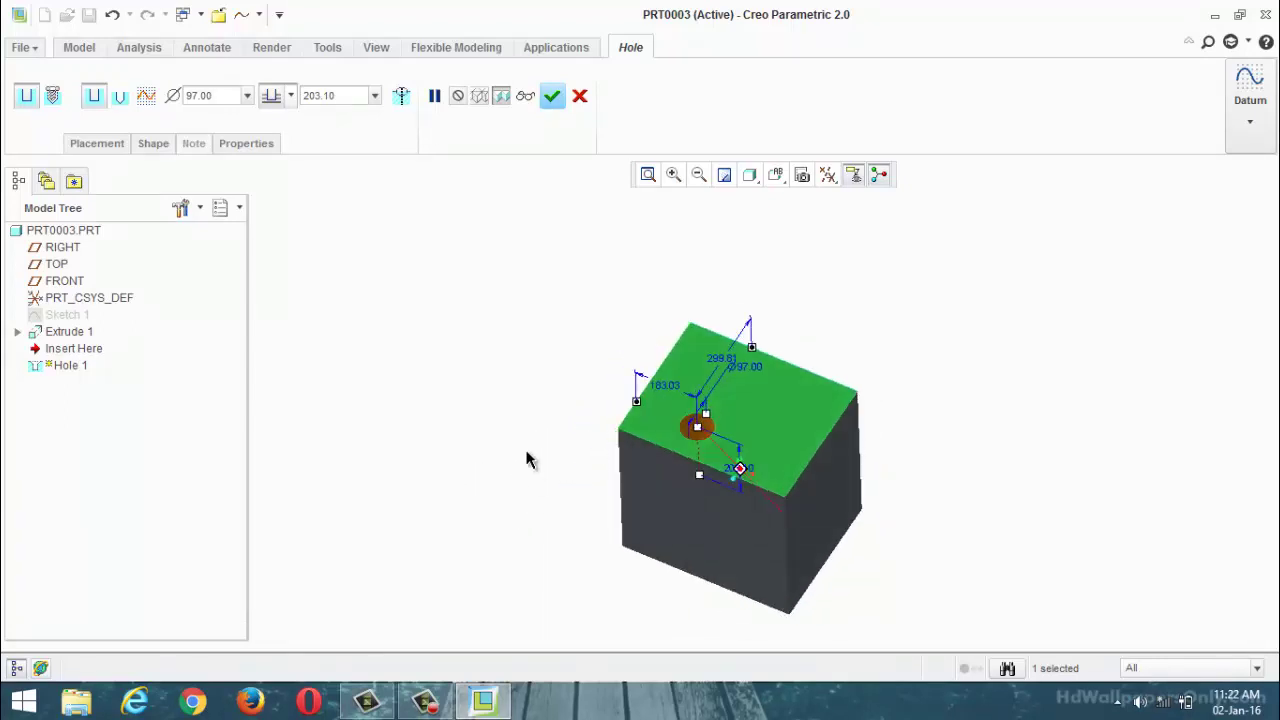
# Flip the hole's drill direction back and forth, leaving it pointing away from the block.
pyautogui.click(101, 144)
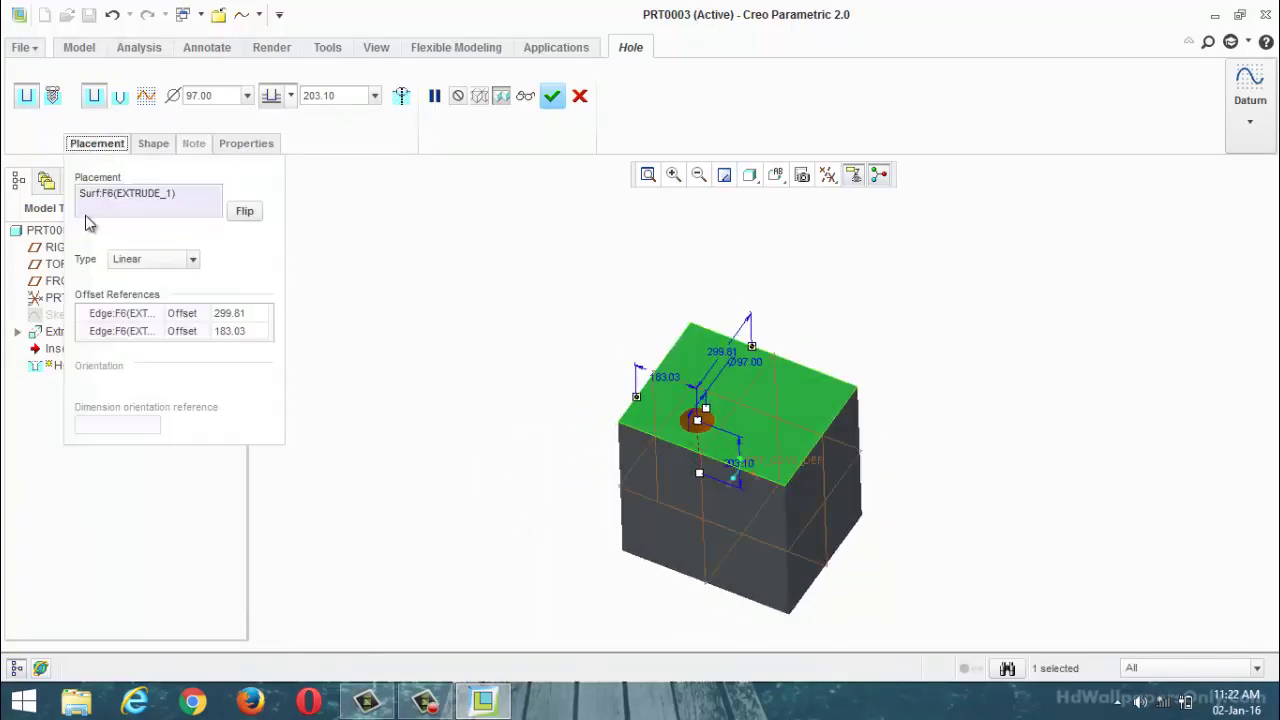
pyautogui.click(244, 212)
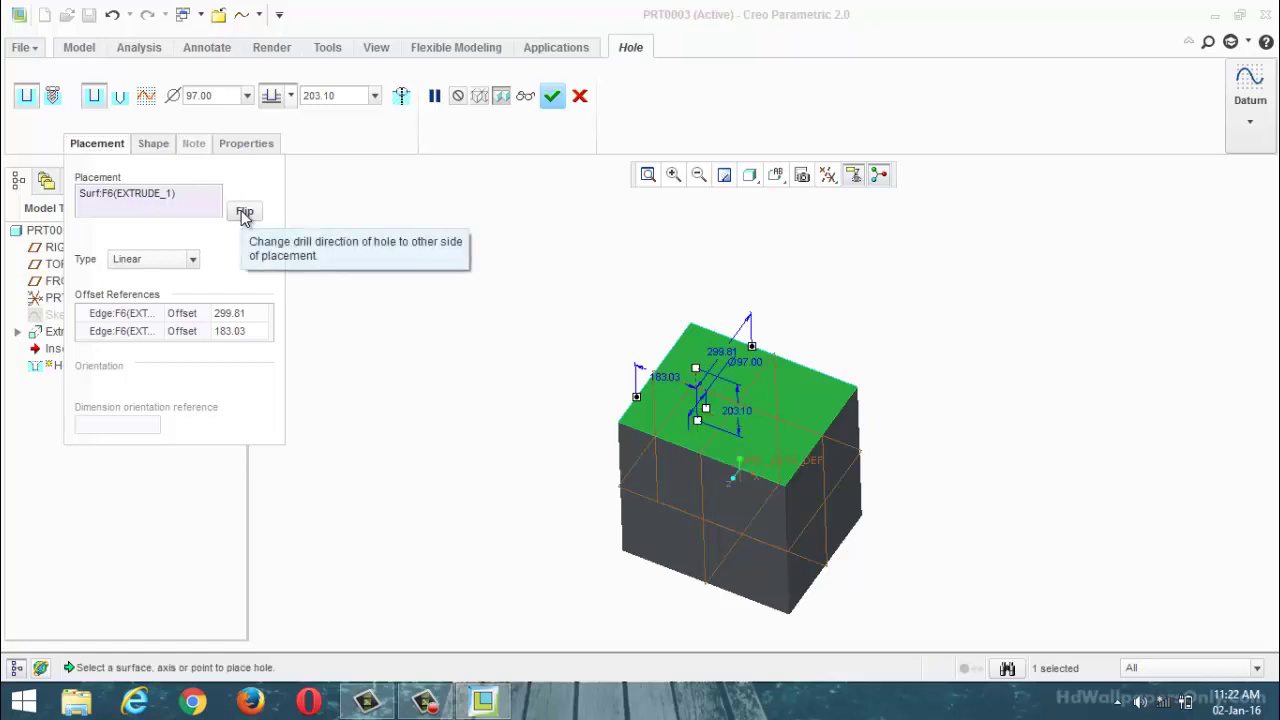
pyautogui.click(243, 212)
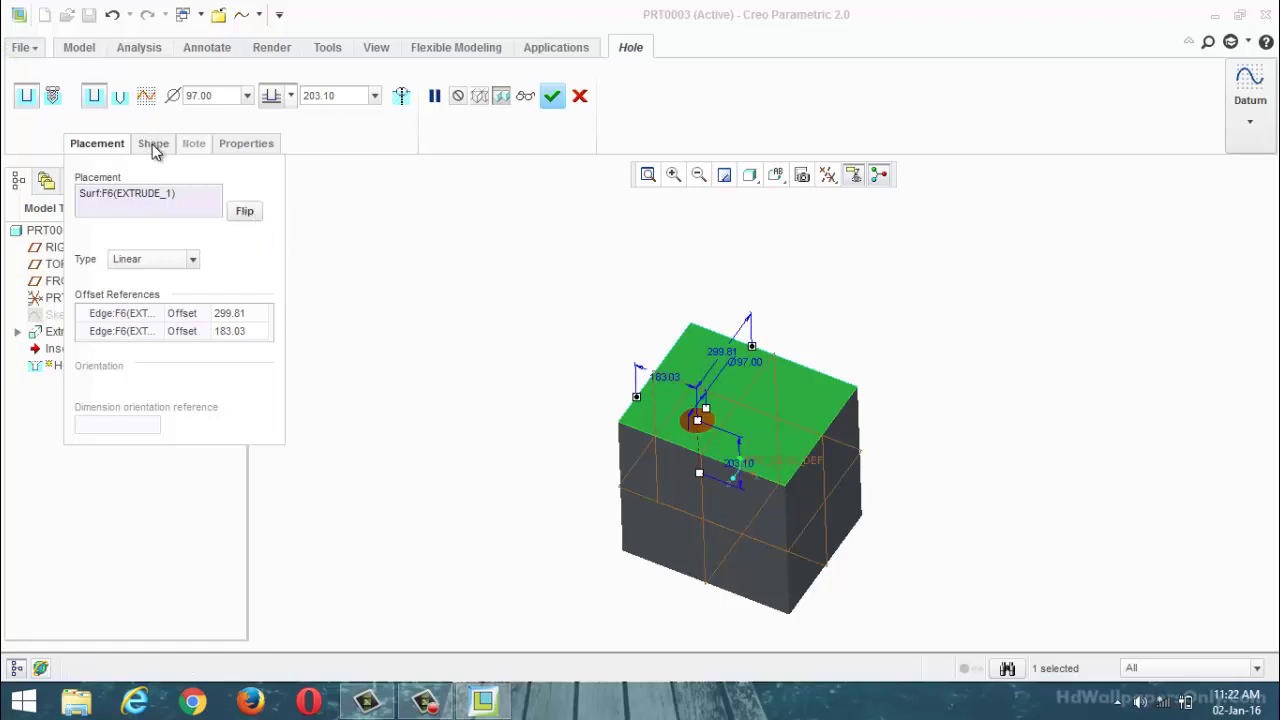
pyautogui.click(250, 213)
pyautogui.moveTo(580, 471); pyautogui.dragTo(452, 412, button='middle')
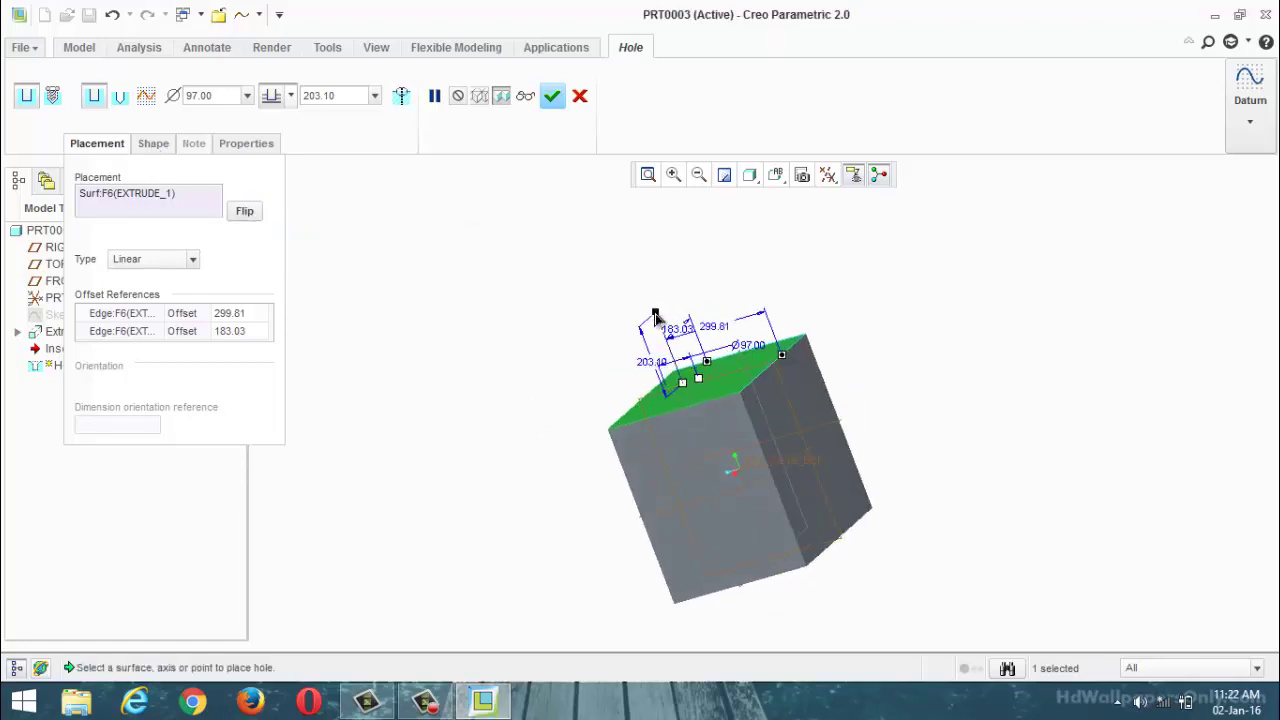
# Pull the hole's depth handle back into the block to a depth of about 103.5 mm.
pyautogui.moveTo(655, 316); pyautogui.dragTo(330, 253)
pyautogui.moveTo(463, 274); pyautogui.dragTo(494, 306, button='middle')
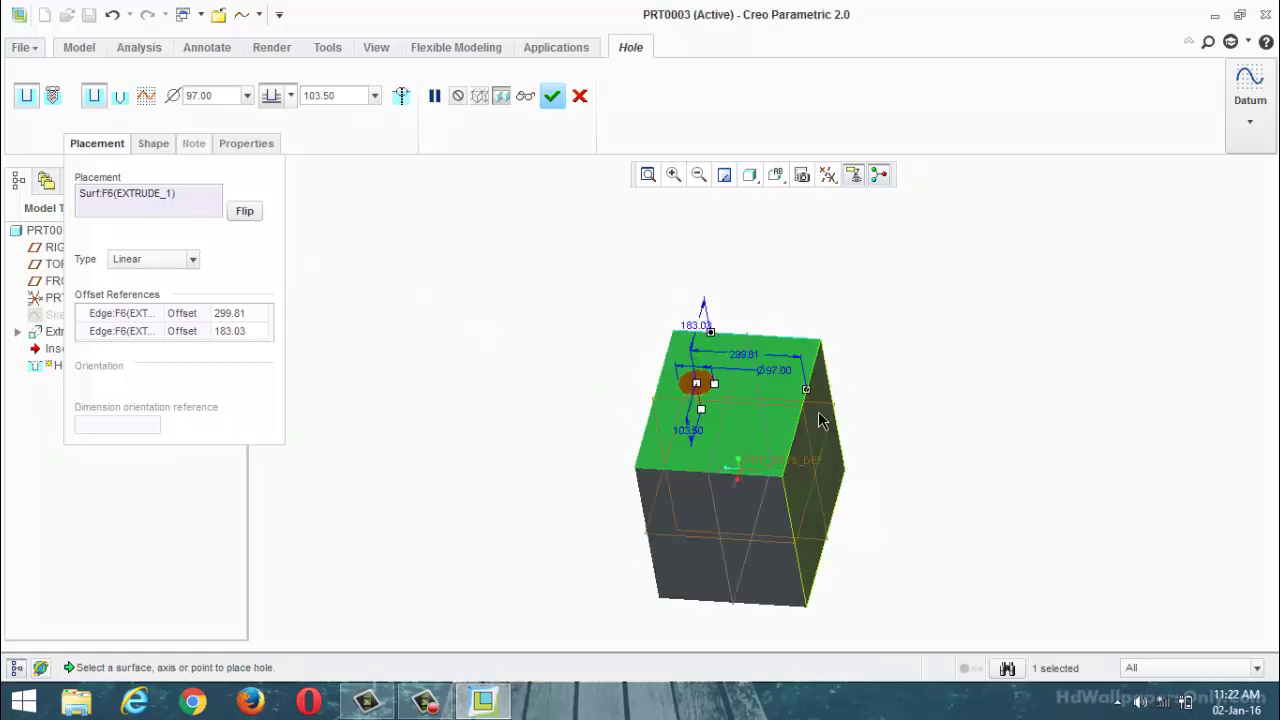
pyautogui.moveTo(820, 420); pyautogui.dragTo(449, 280, button='middle')
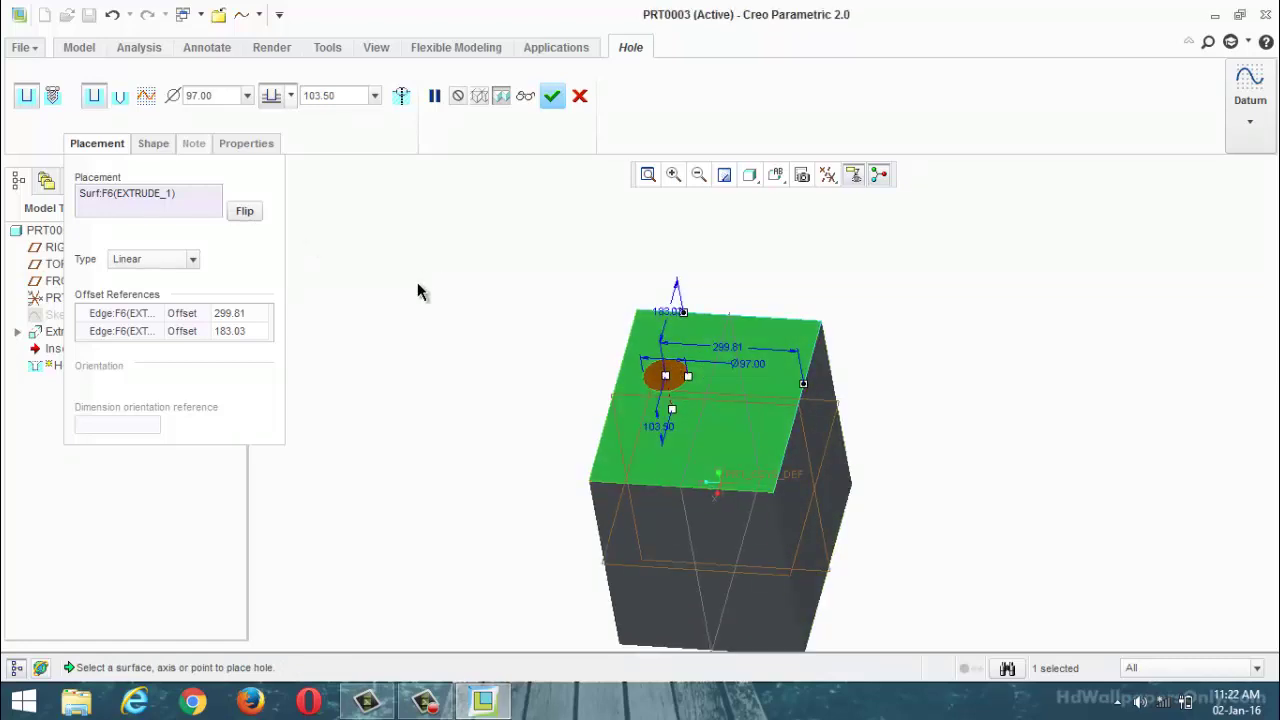
pyautogui.moveTo(564, 378); pyautogui.dragTo(551, 334, button='middle')
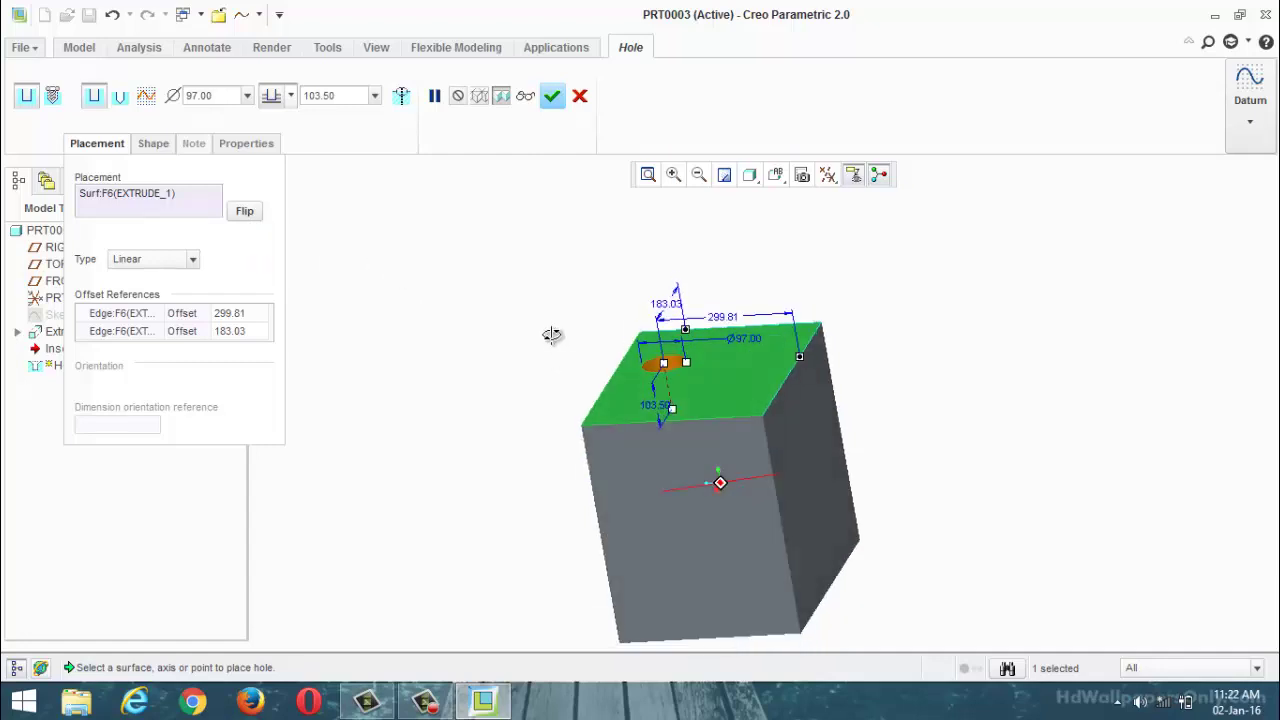
# Set the hole's shape to a diameter of 100 mm and a blind depth of 120 mm, with no second side.
pyautogui.click(153, 143)
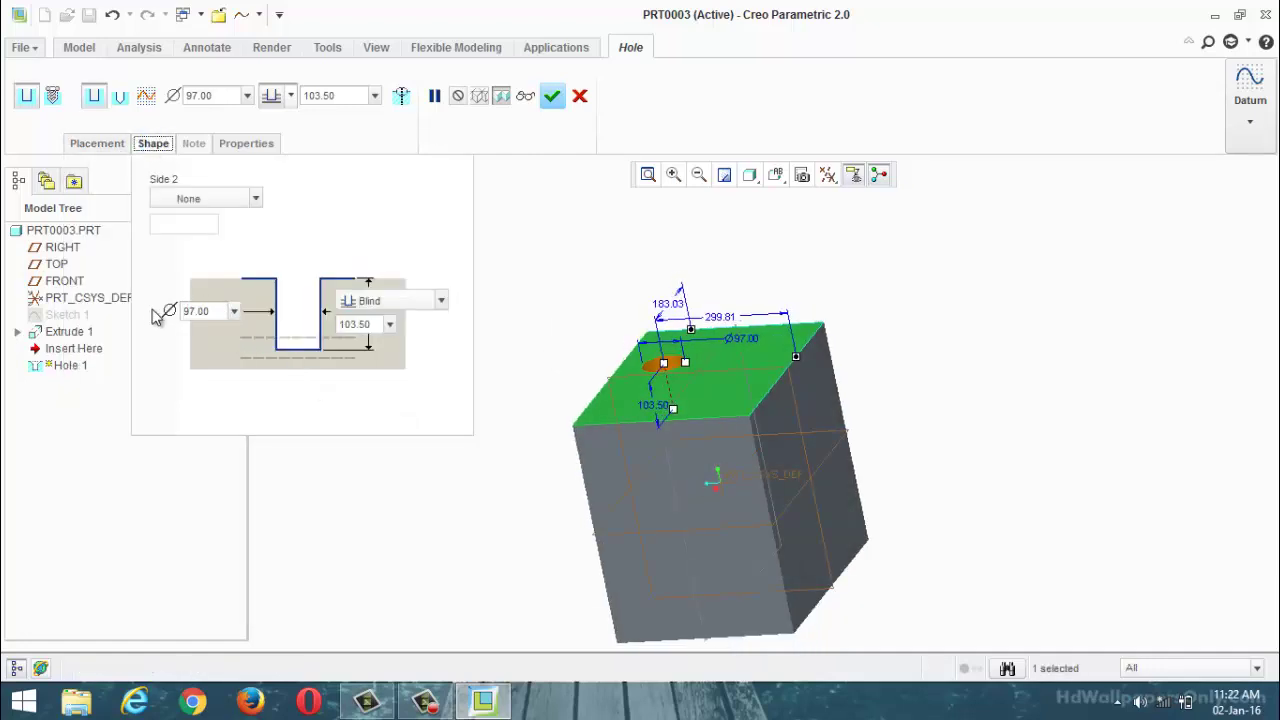
pyautogui.moveTo(600, 330)
pyautogui.mouseDown(button='middle')
pyautogui.moveTo(667, 340)
pyautogui.moveTo(603, 314)
pyautogui.mouseUp(button='middle')
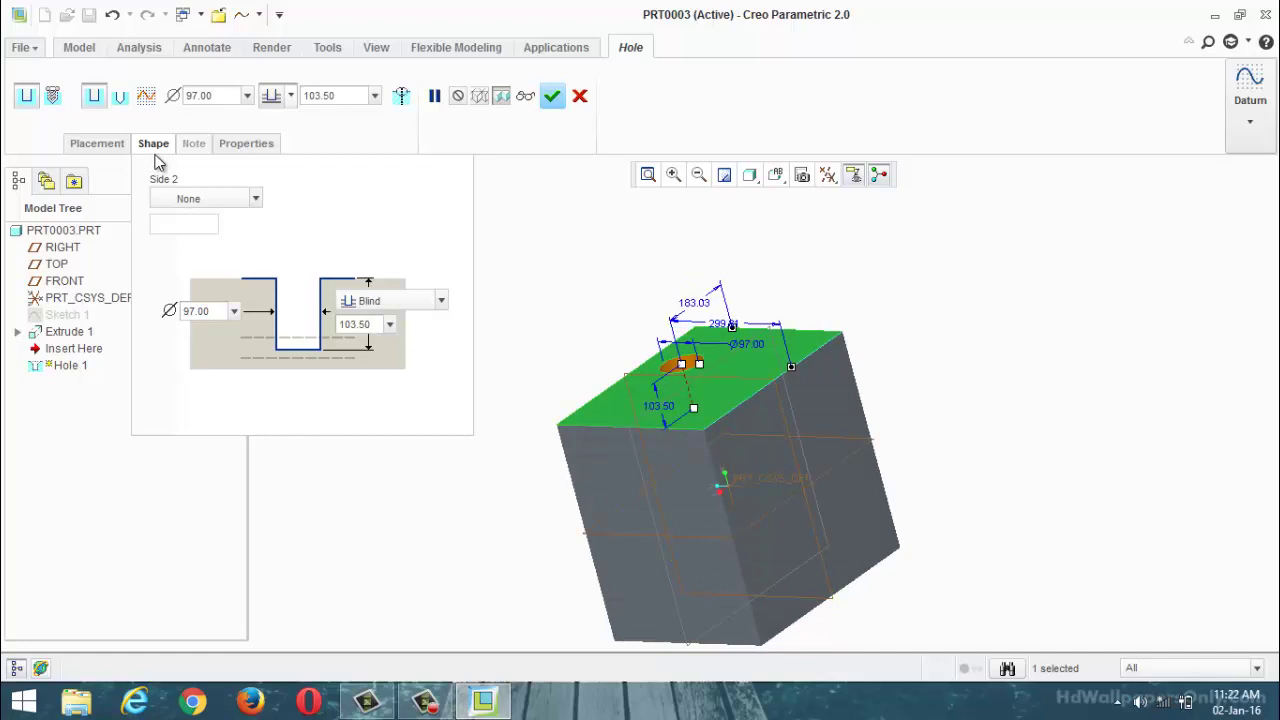
pyautogui.click(256, 199)
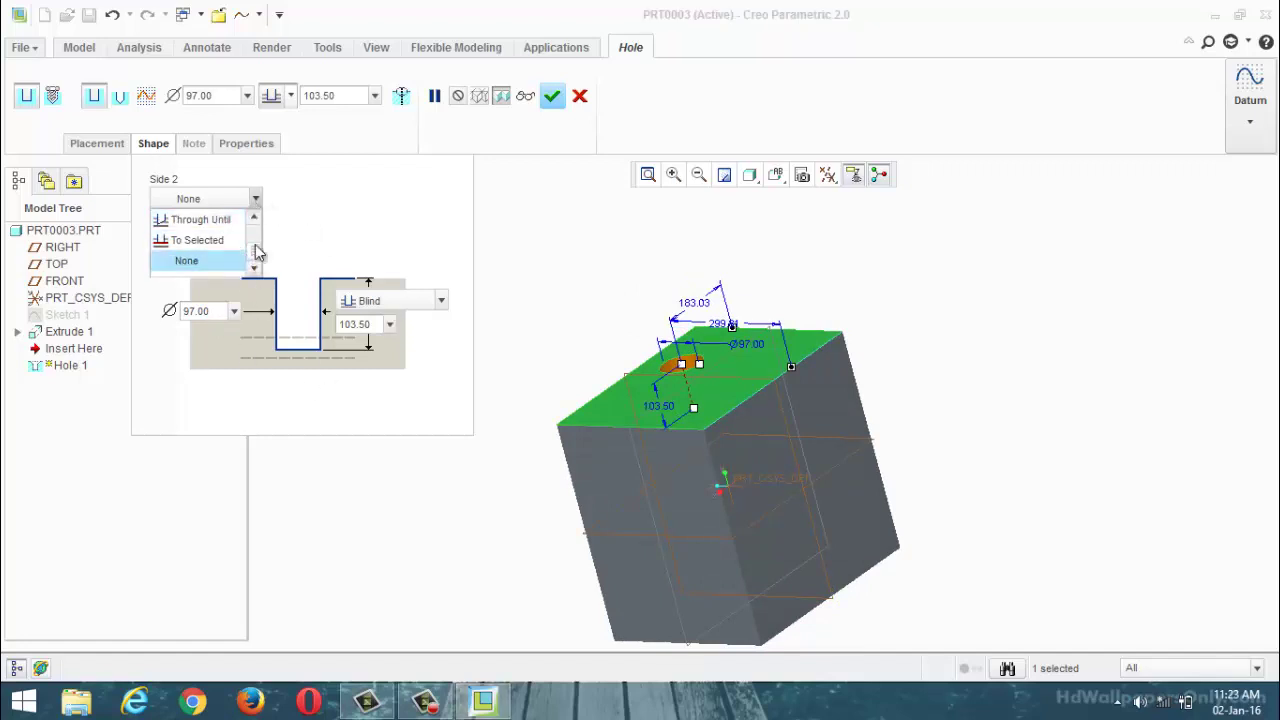
pyautogui.moveTo(256, 252)
pyautogui.mouseDown()
pyautogui.moveTo(262, 237)
pyautogui.moveTo(258, 263)
pyautogui.mouseUp()
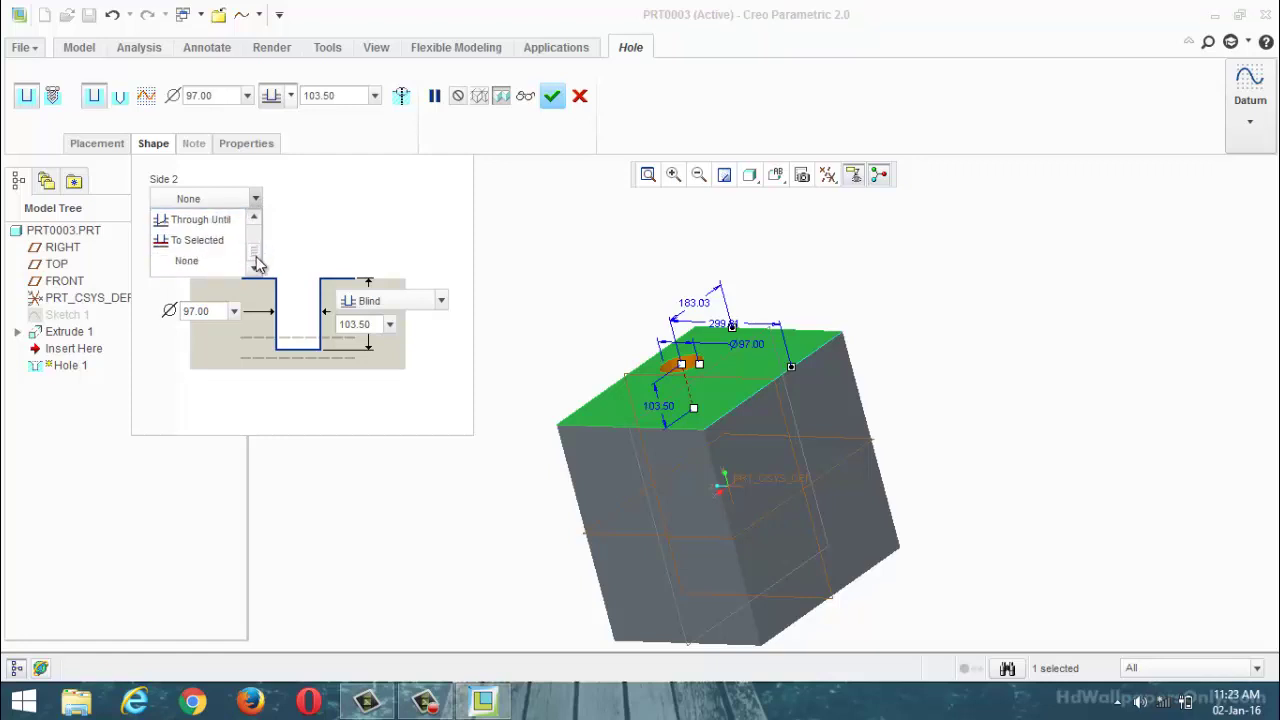
pyautogui.click(363, 250)
pyautogui.doubleClick(222, 311)
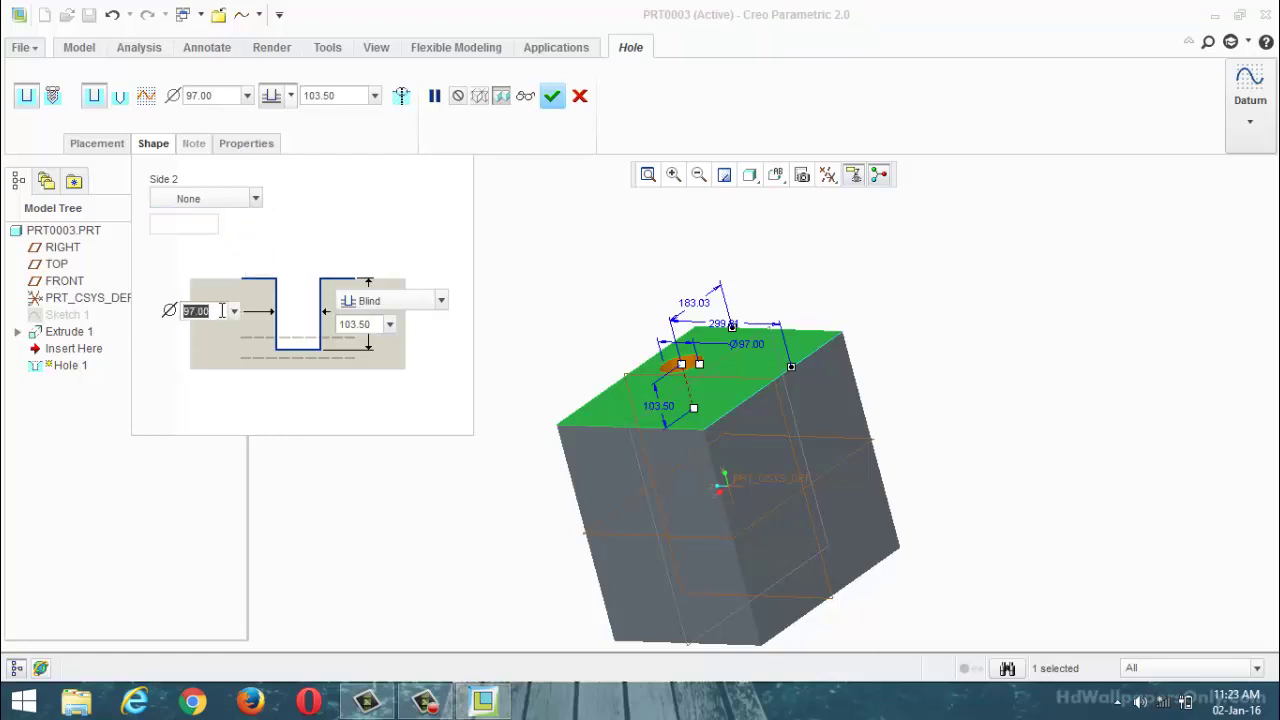
pyautogui.write('100')
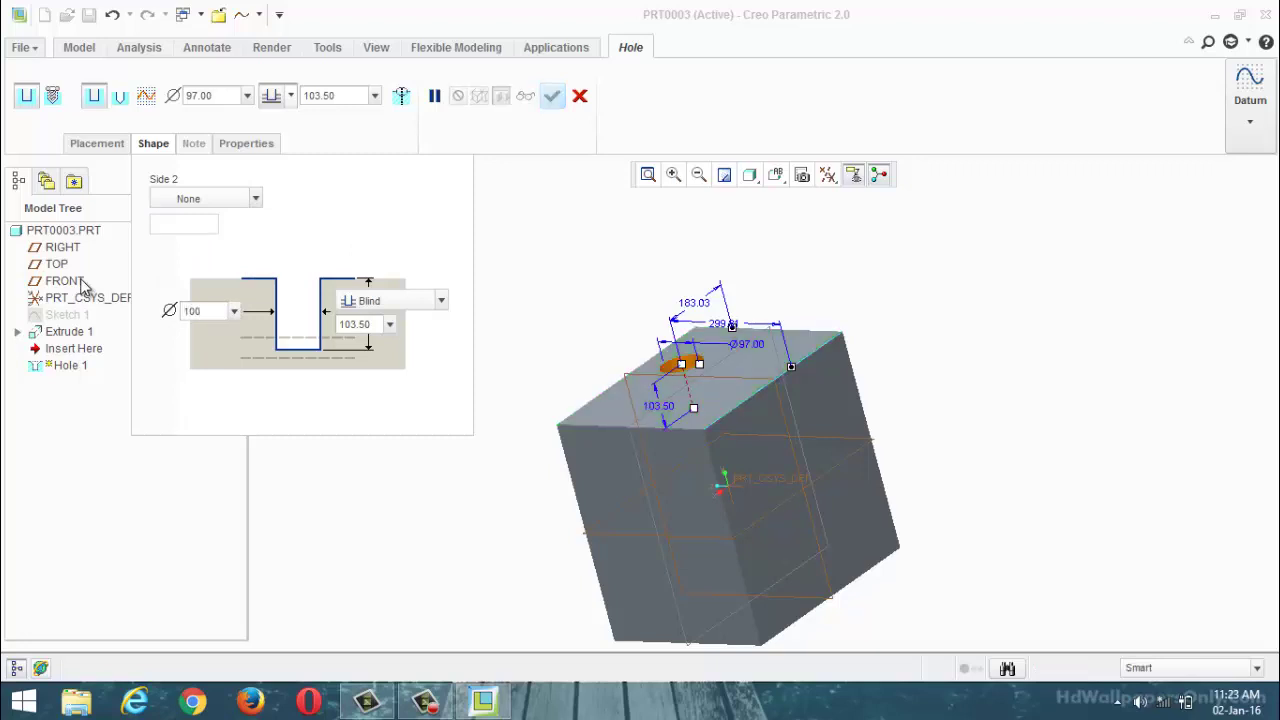
pyautogui.press('Return')
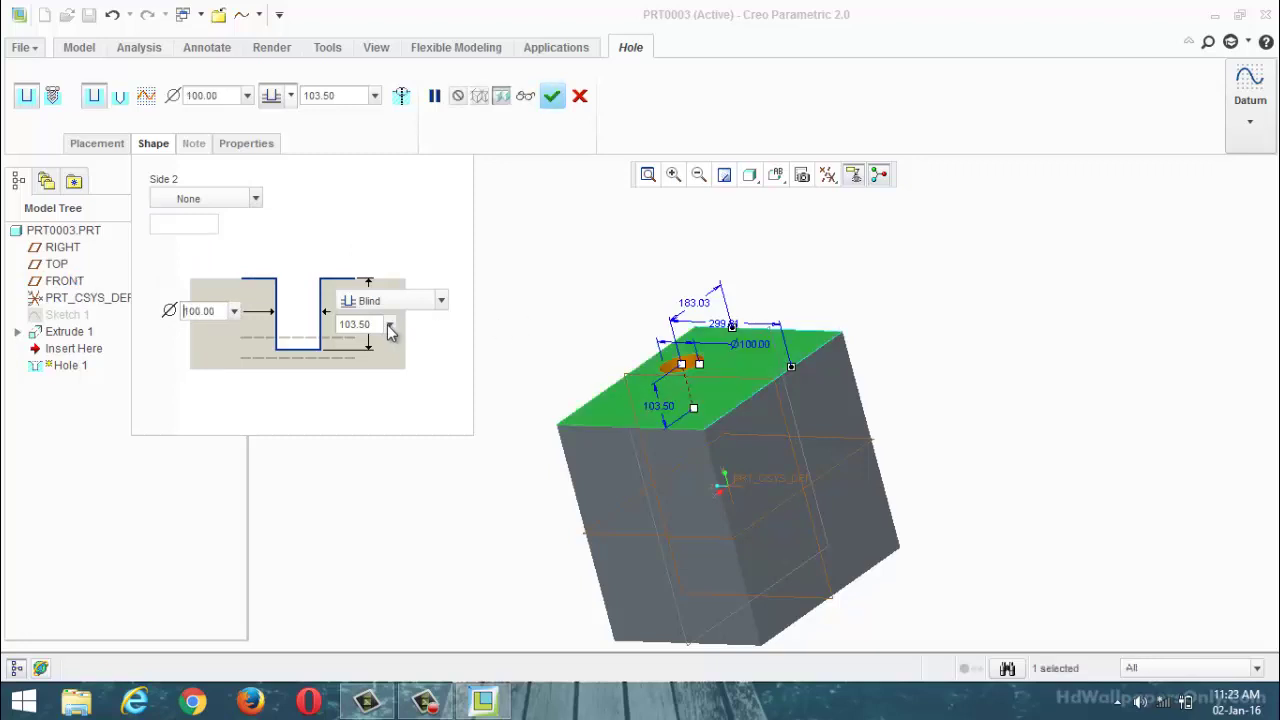
pyautogui.doubleClick(371, 324)
pyautogui.write('120')
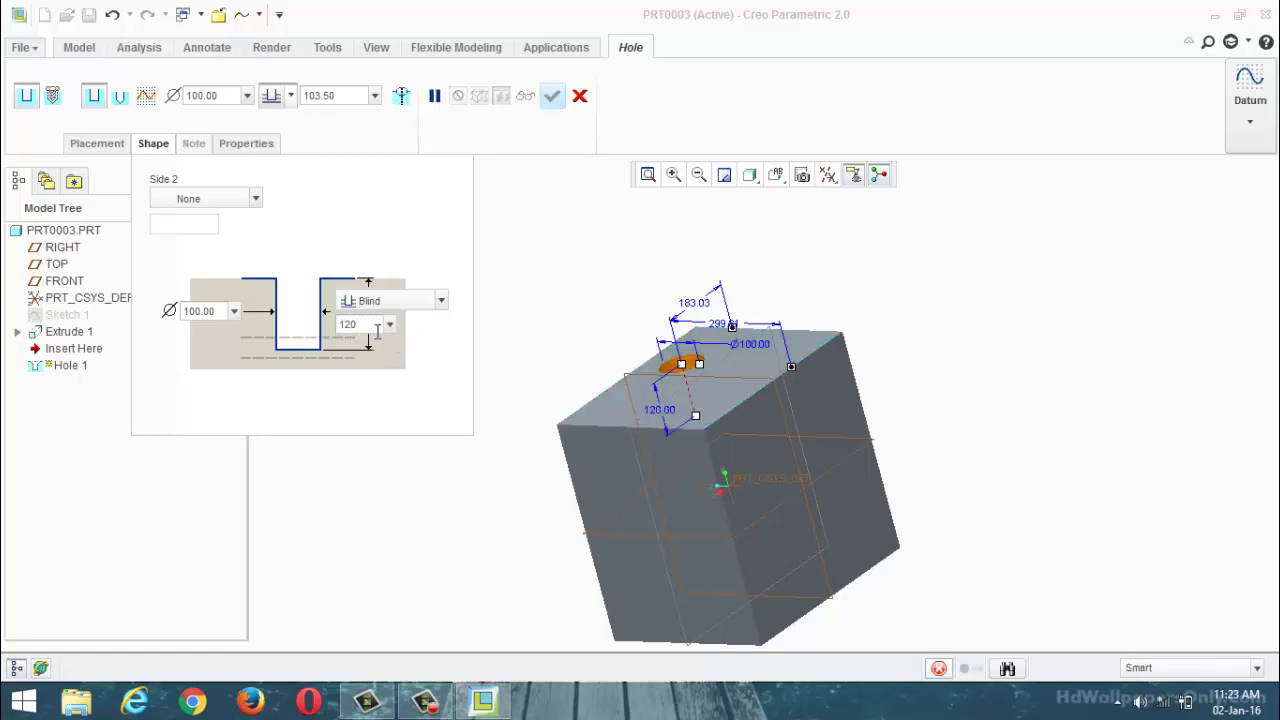
pyautogui.press('Return')
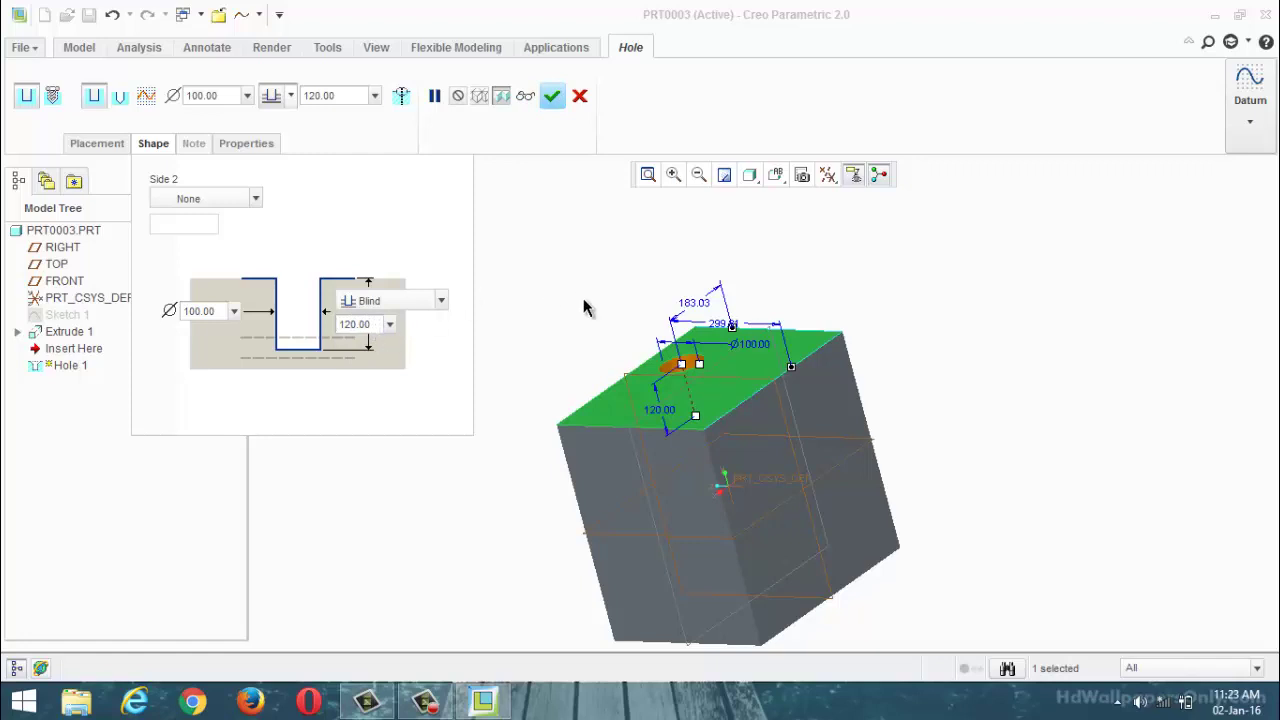
# Check the hole's placement and shape settings and complete the feature.
pyautogui.moveTo(583, 298); pyautogui.dragTo(383, 387, button='middle')
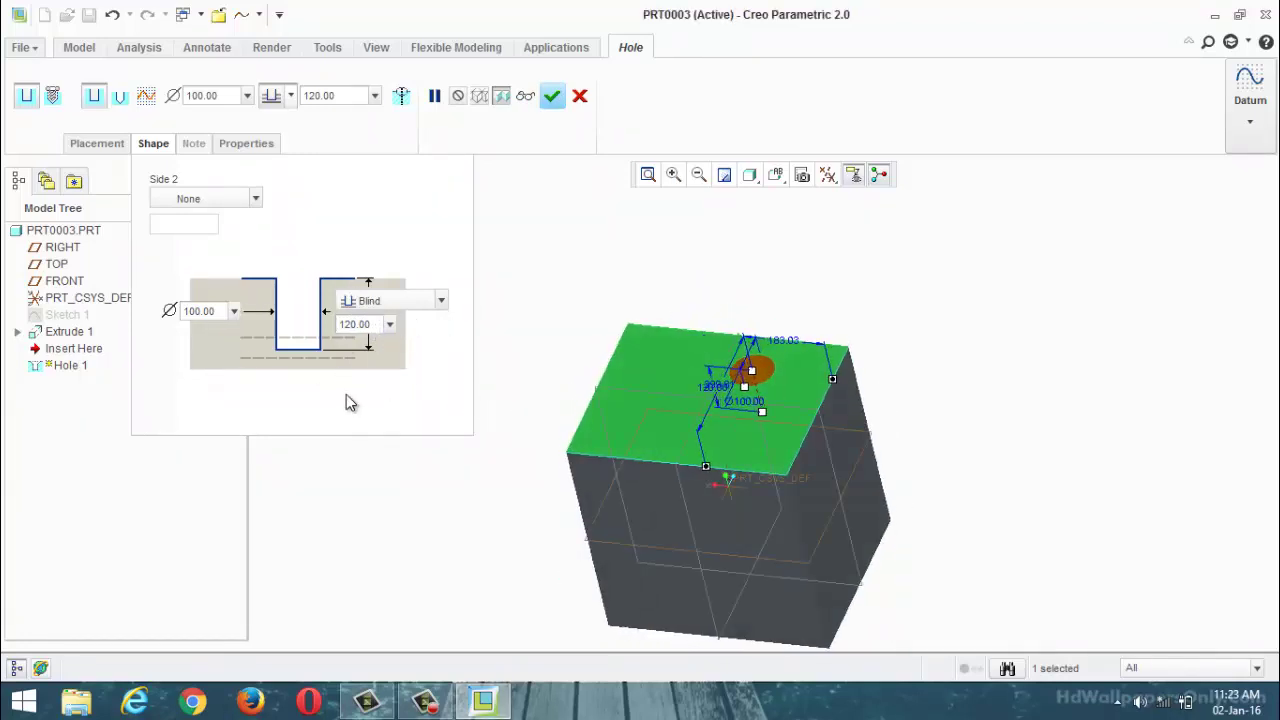
pyautogui.moveTo(563, 326); pyautogui.dragTo(437, 389, button='middle')
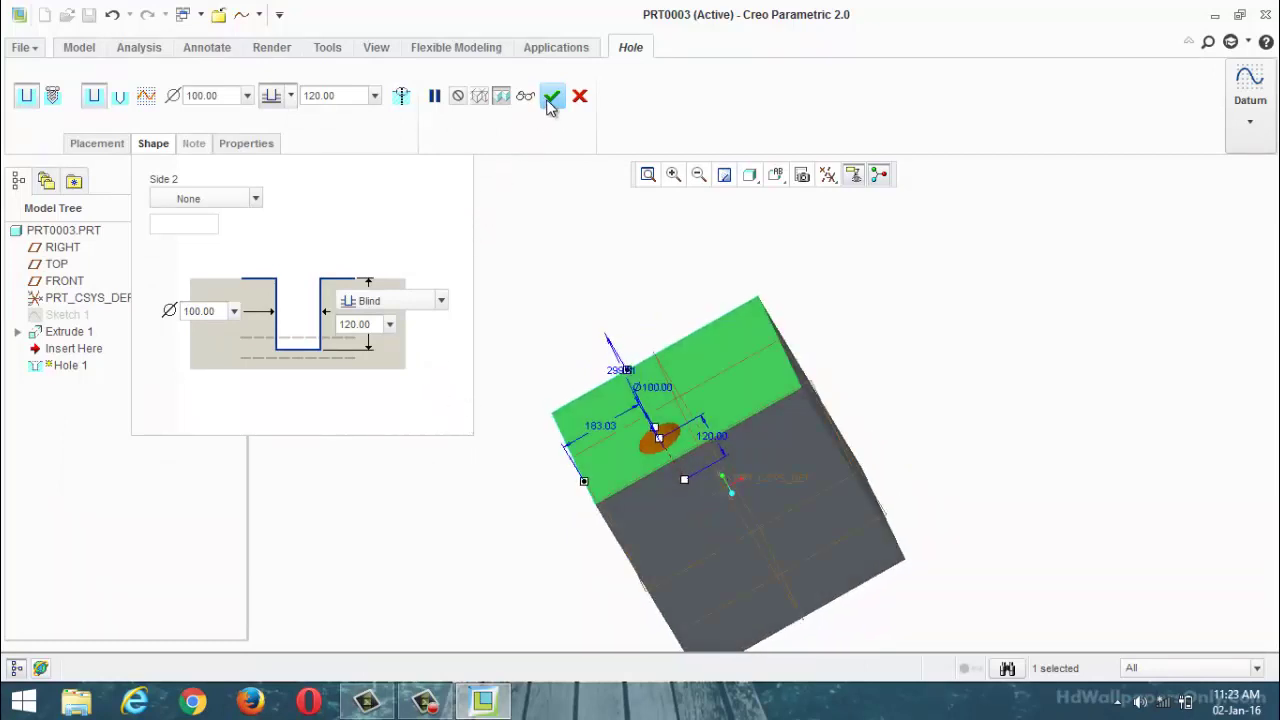
pyautogui.click(100, 145)
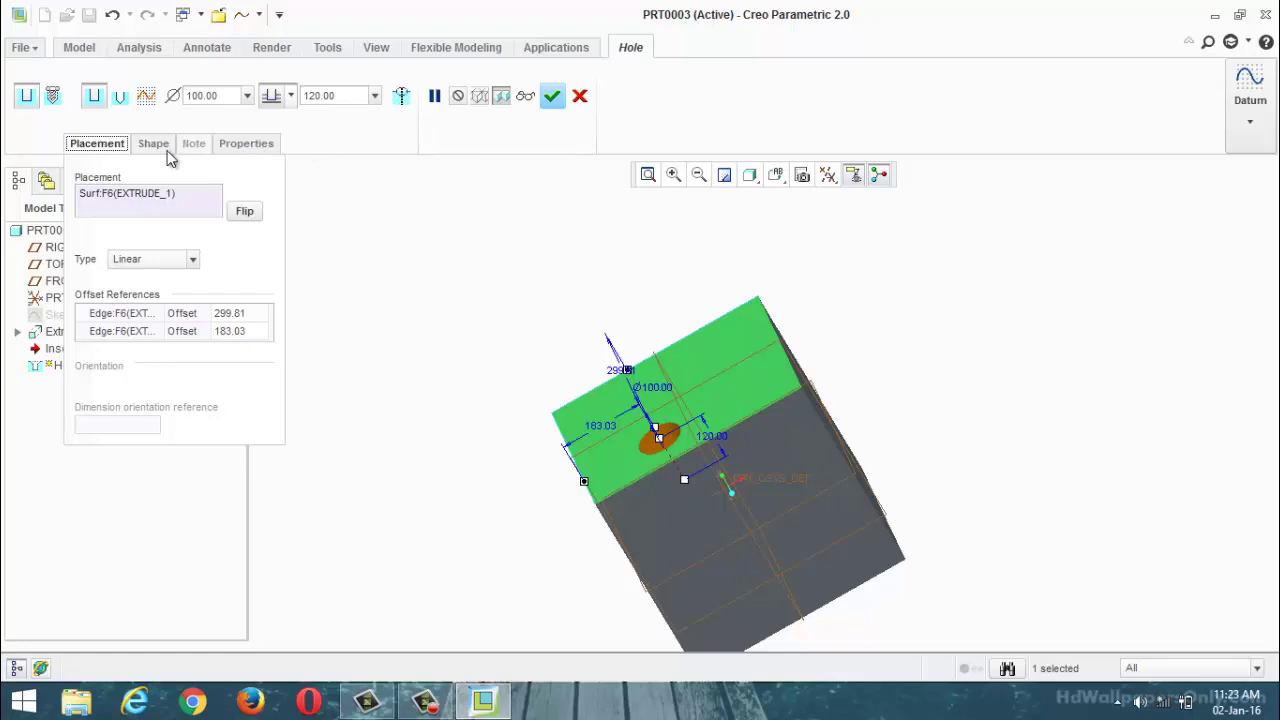
pyautogui.click(163, 146)
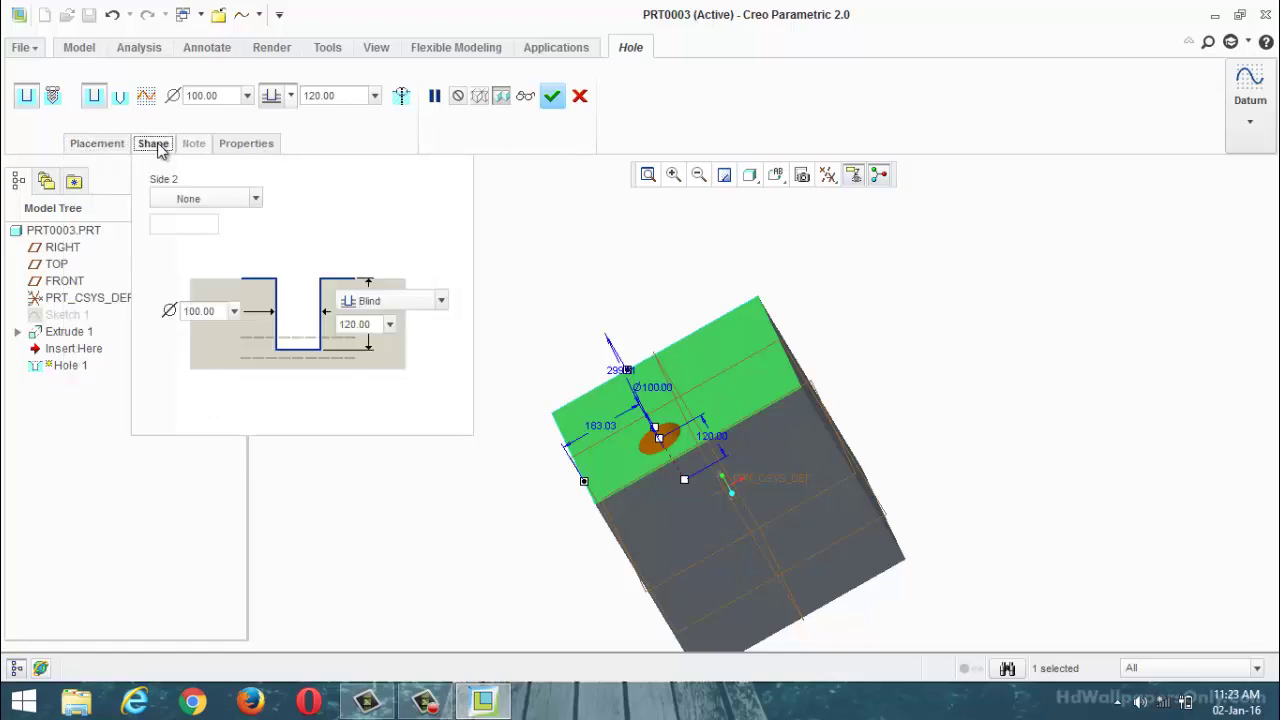
pyautogui.click(553, 97)
pyautogui.moveTo(538, 295); pyautogui.dragTo(543, 341, button='middle')
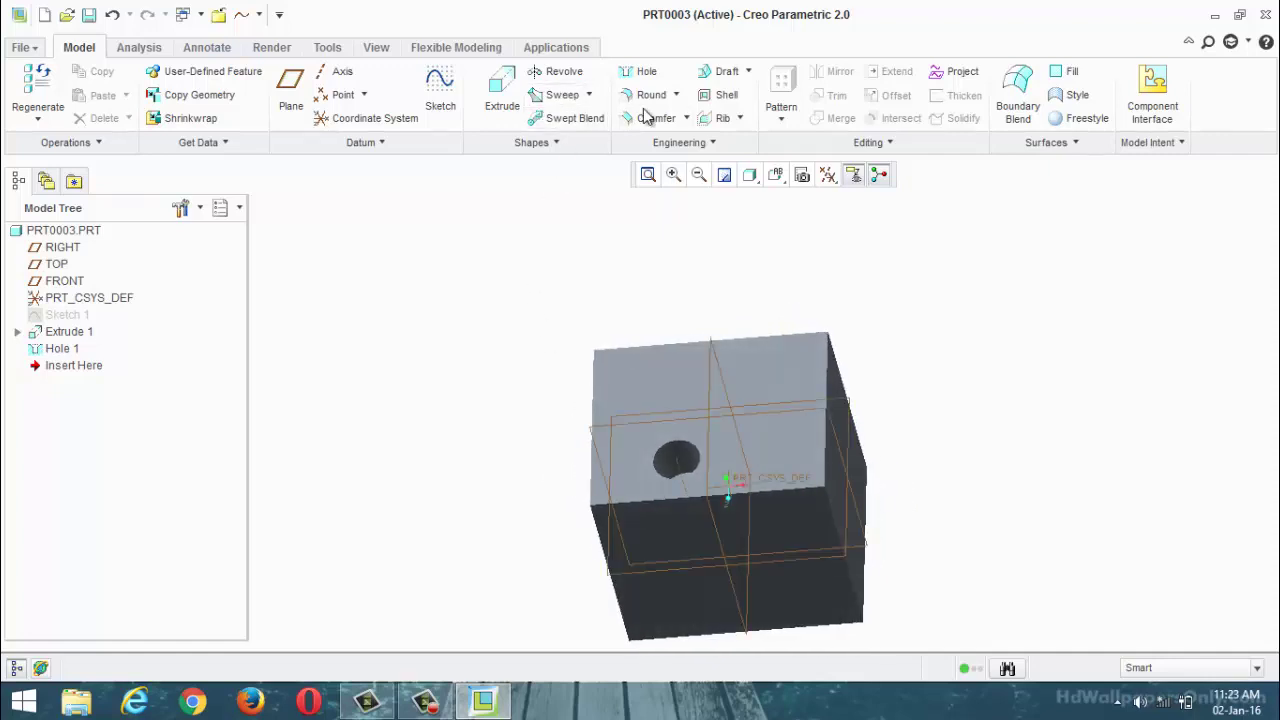
# Start a second Hole feature and place it on the block's top face, near the first hole and the front edge.
pyautogui.moveTo(641, 323); pyautogui.dragTo(734, 383, button='middle')
pyautogui.scroll(-2, 873, 350)
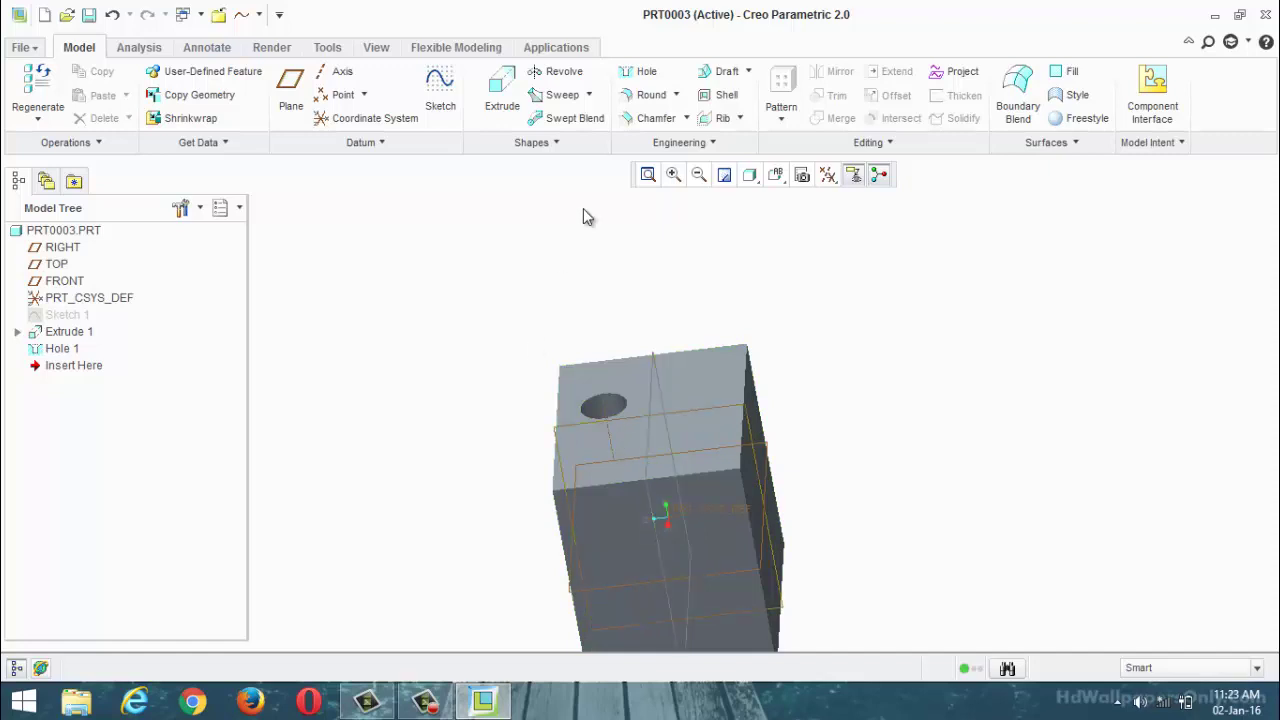
pyautogui.click(650, 73)
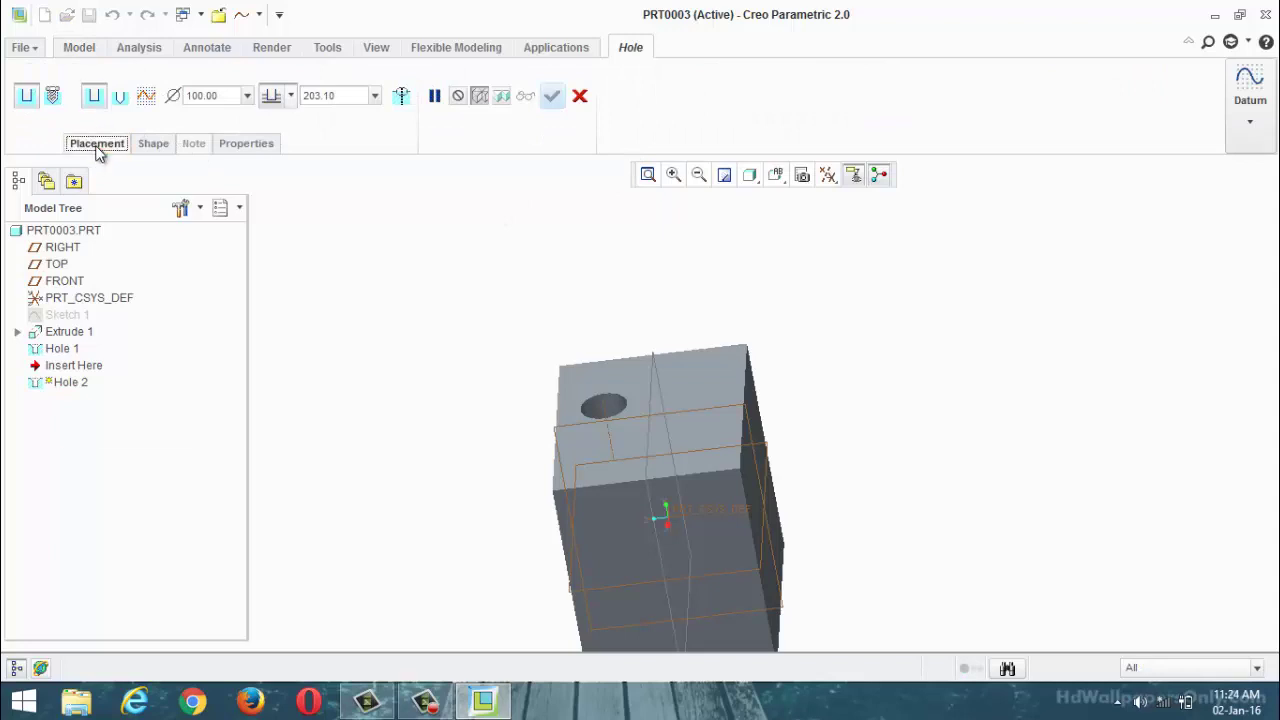
pyautogui.click(95, 148)
pyautogui.click(597, 452)
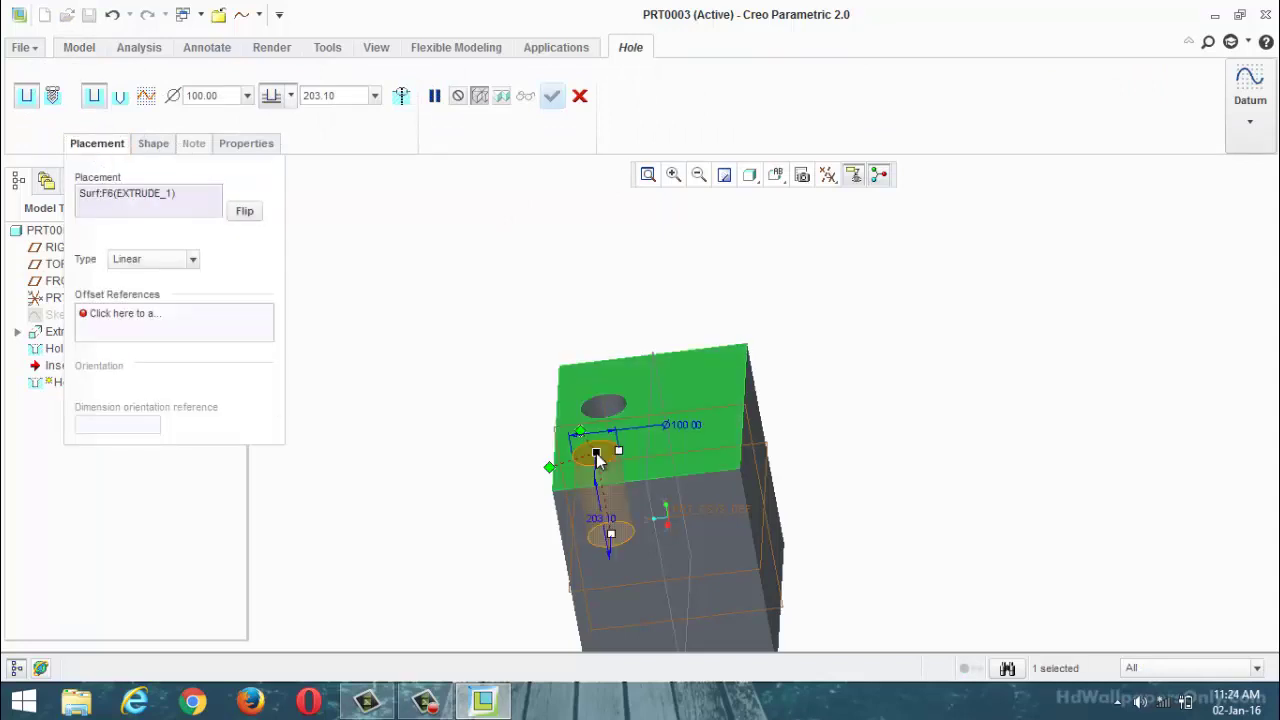
pyautogui.scroll(-4, 597, 455)
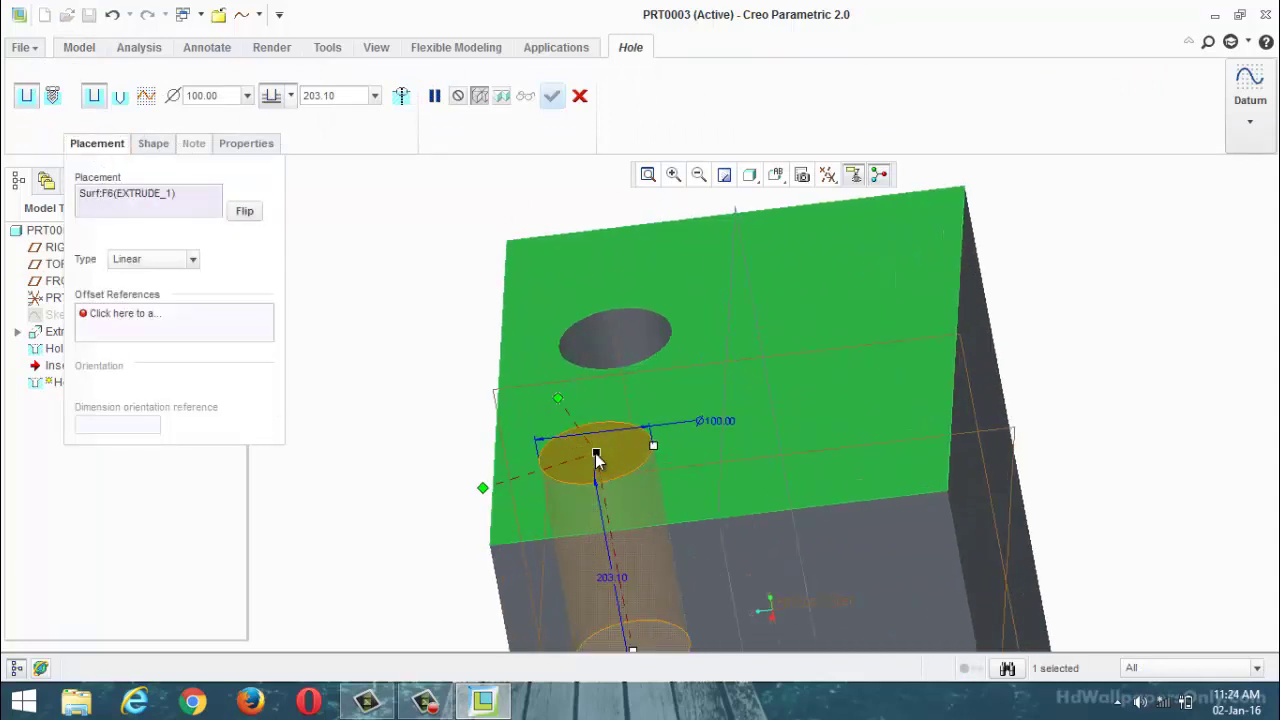
# Set the second hole's placement type to Radial and attach its first offset reference to the FRONT datum plane as the angle reference.
pyautogui.click(193, 259)
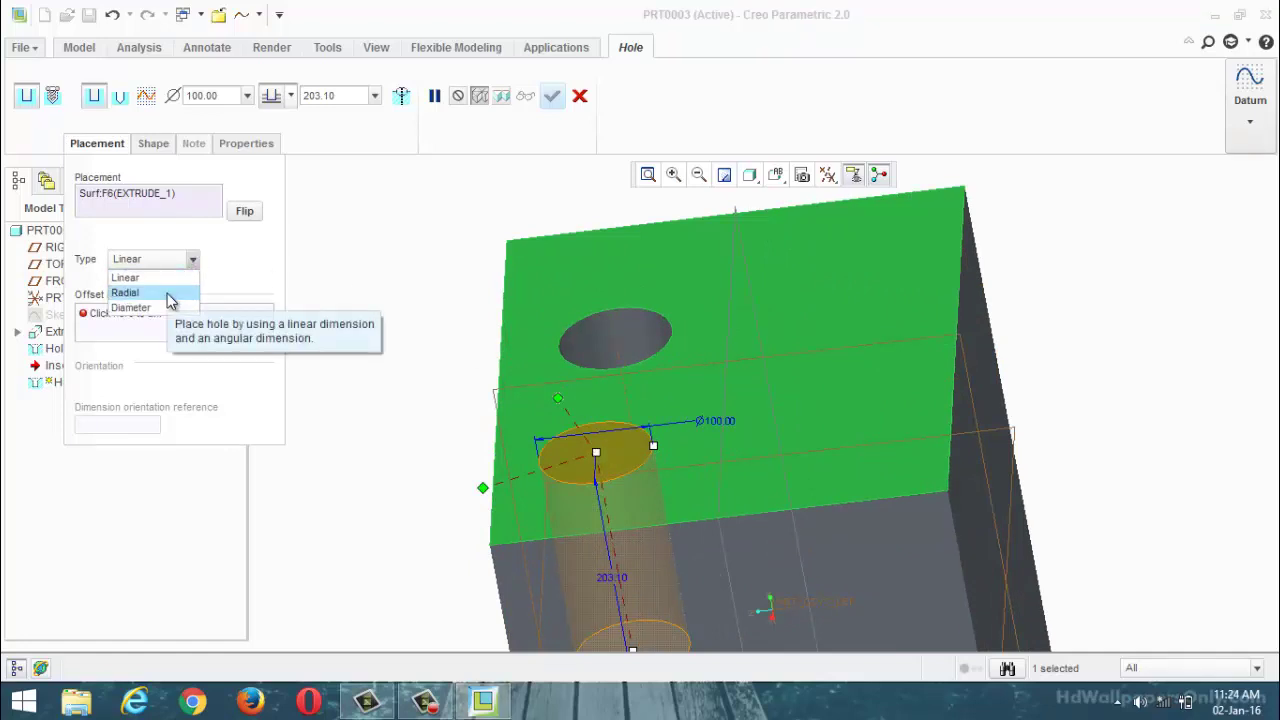
pyautogui.click(167, 292)
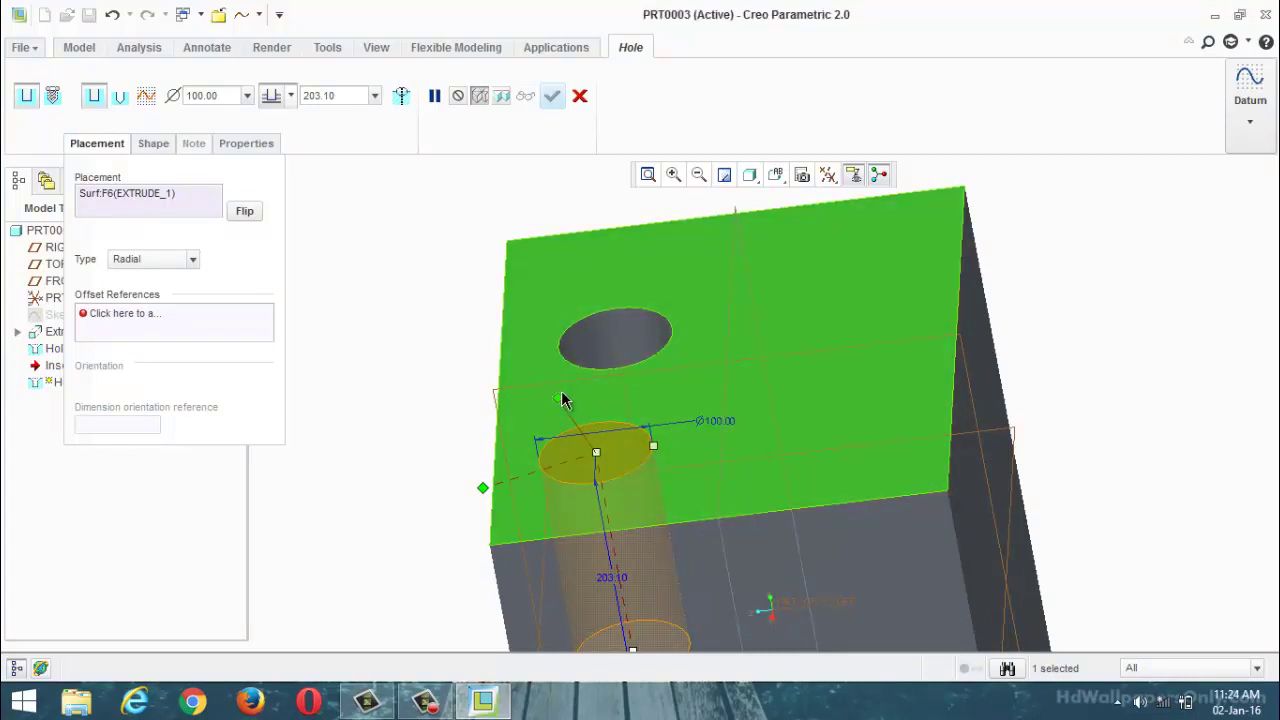
pyautogui.click(730, 369)
pyautogui.scroll(2, 777, 457)
pyautogui.scroll(-1, 777, 457)
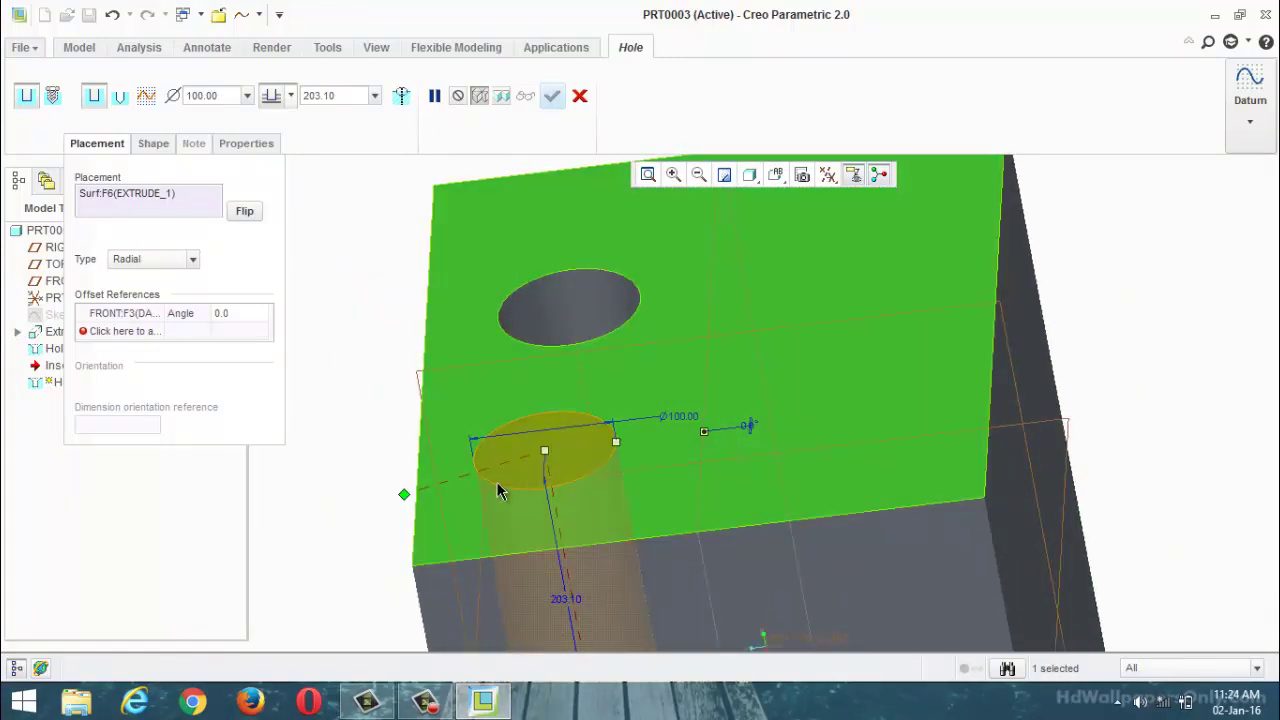
# Attach the remaining offset reference to the first hole's axis as the radius reference.
pyautogui.moveTo(404, 494)
pyautogui.mouseDown()
pyautogui.moveTo(685, 435)
pyautogui.moveTo(710, 405)
pyautogui.moveTo(648, 348)
pyautogui.moveTo(413, 474)
pyautogui.mouseUp()
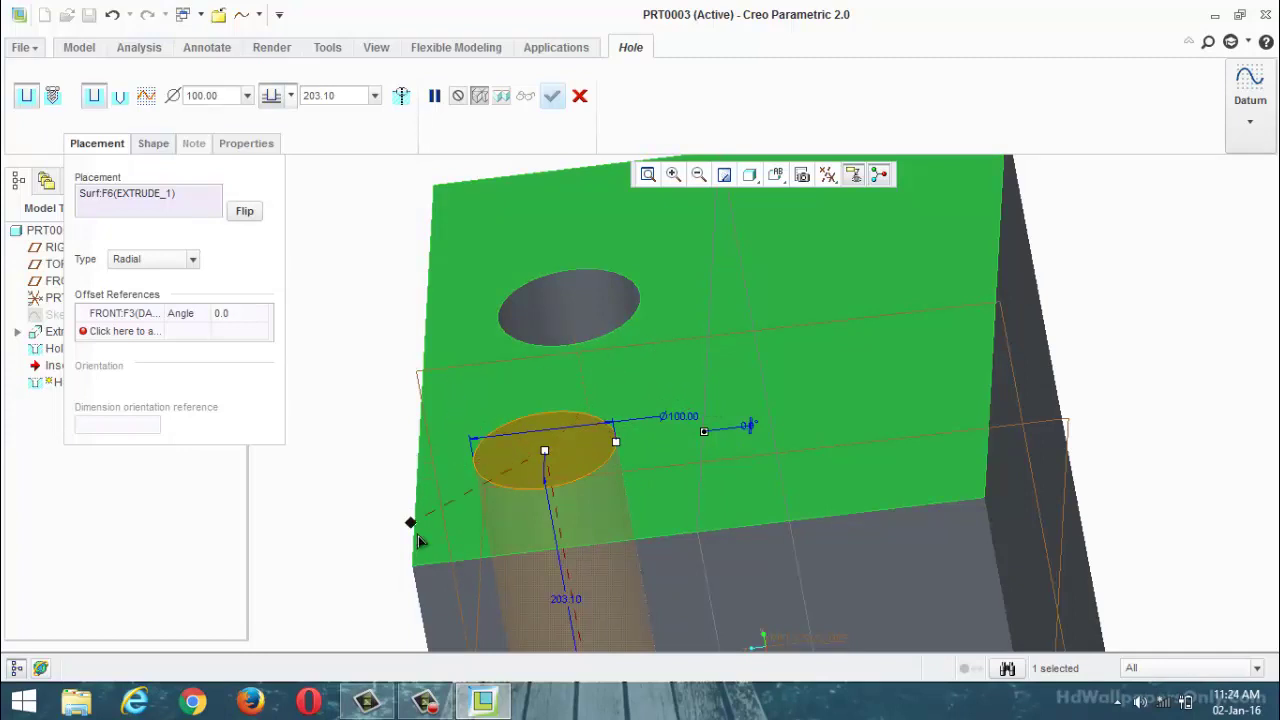
pyautogui.moveTo(418, 538); pyautogui.dragTo(488, 565)
pyautogui.moveTo(377, 522); pyautogui.dragTo(377, 522)
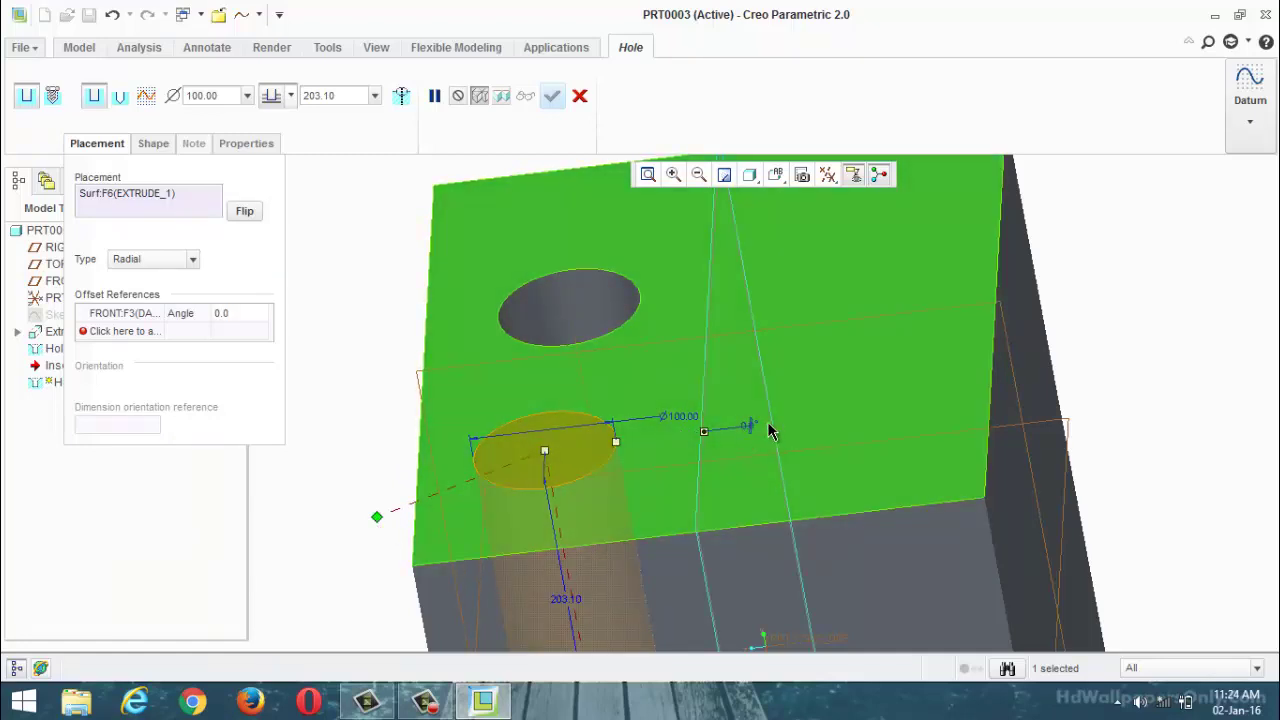
pyautogui.moveTo(377, 520); pyautogui.dragTo(538, 405)
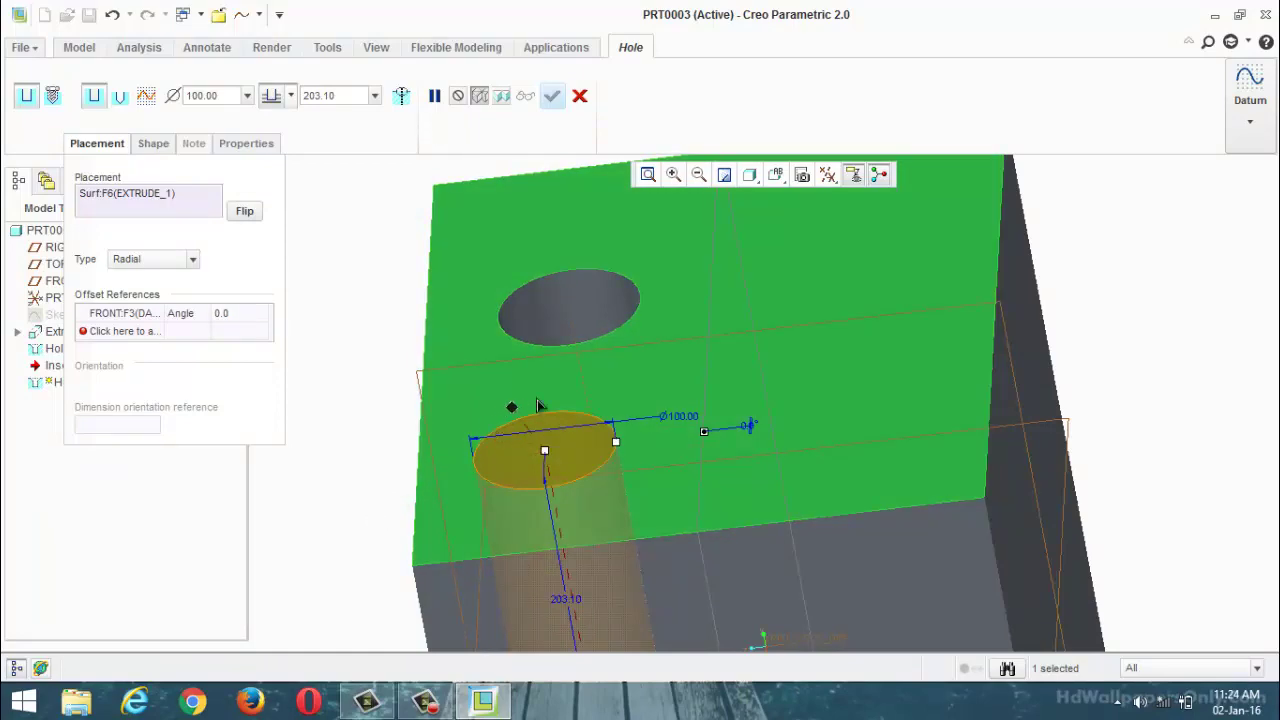
pyautogui.moveTo(670, 363); pyautogui.dragTo(567, 312)
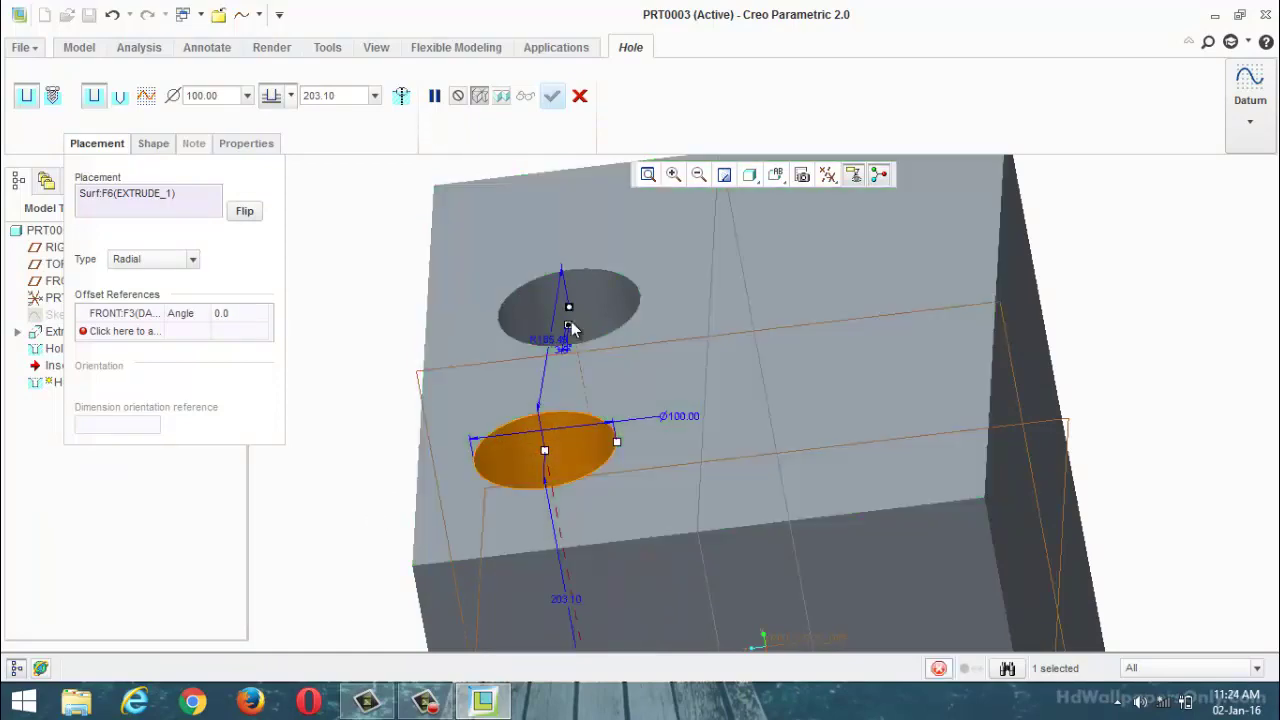
# Set the second hole's angle from the FRONT plane to 45°.
pyautogui.moveTo(605, 427); pyautogui.dragTo(665, 405, button='middle')
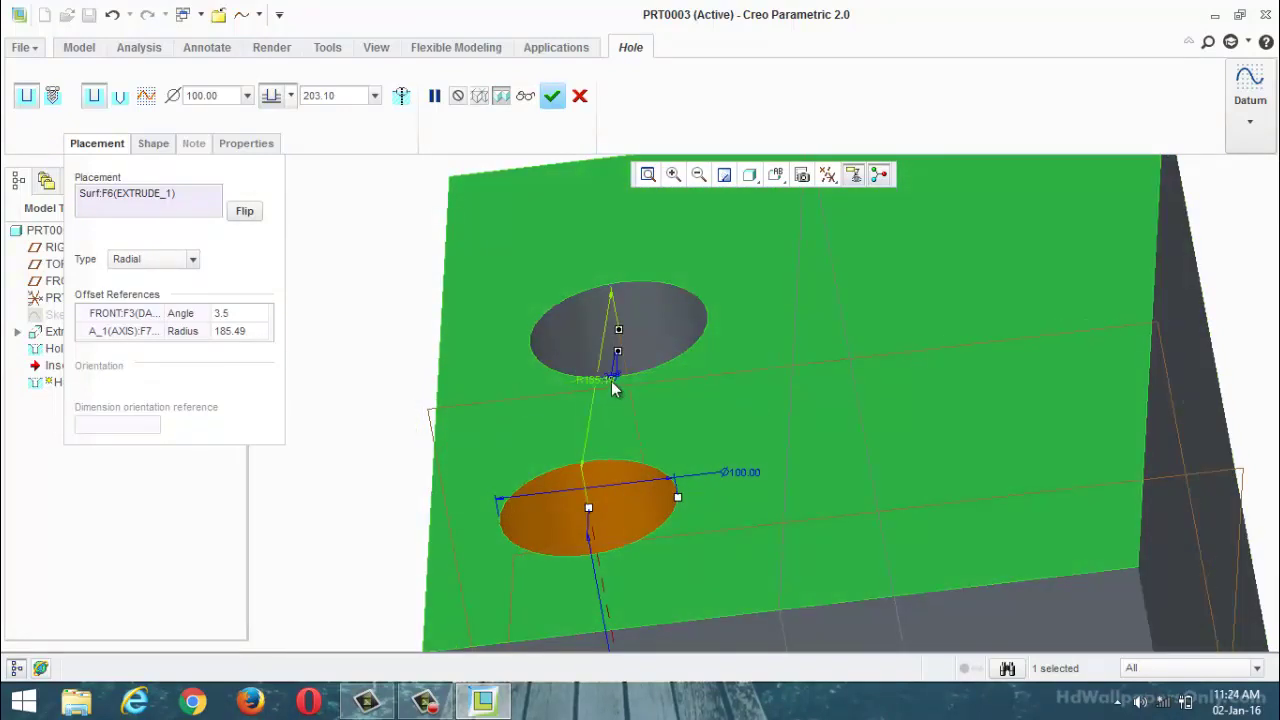
pyautogui.doubleClick(603, 379)
pyautogui.scroll(5, 650, 350)
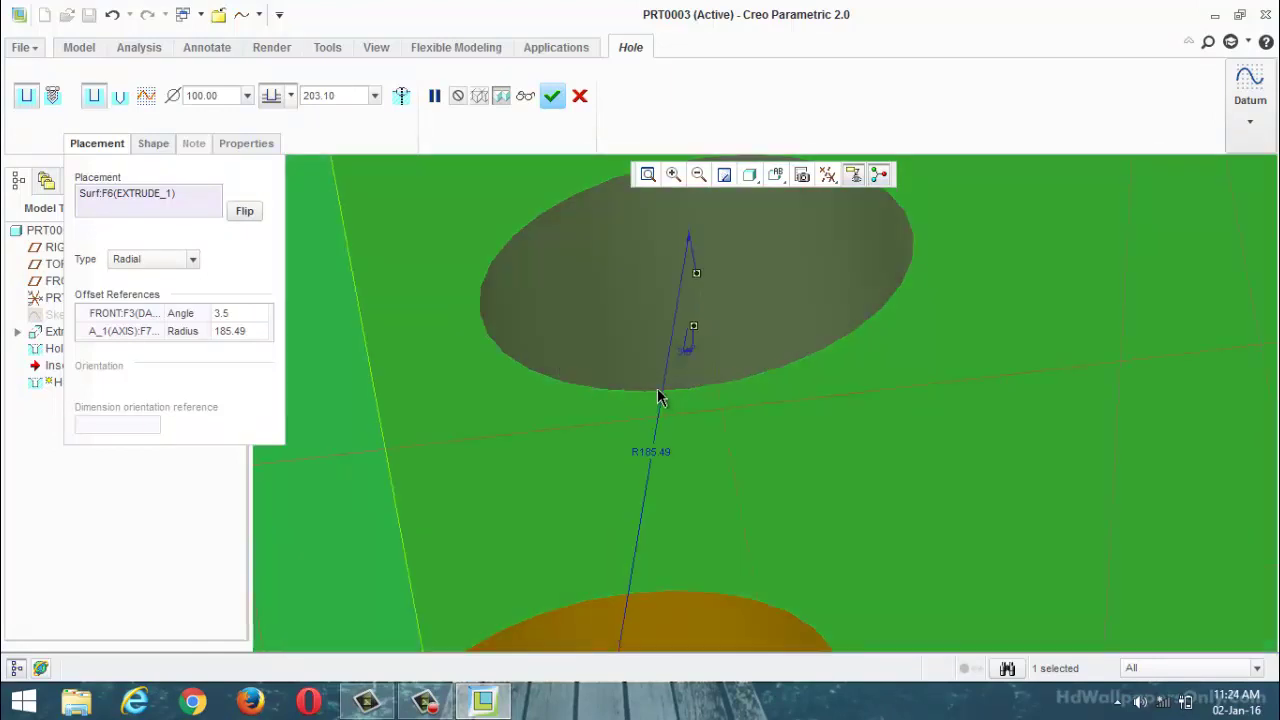
pyautogui.doubleClick(710, 279)
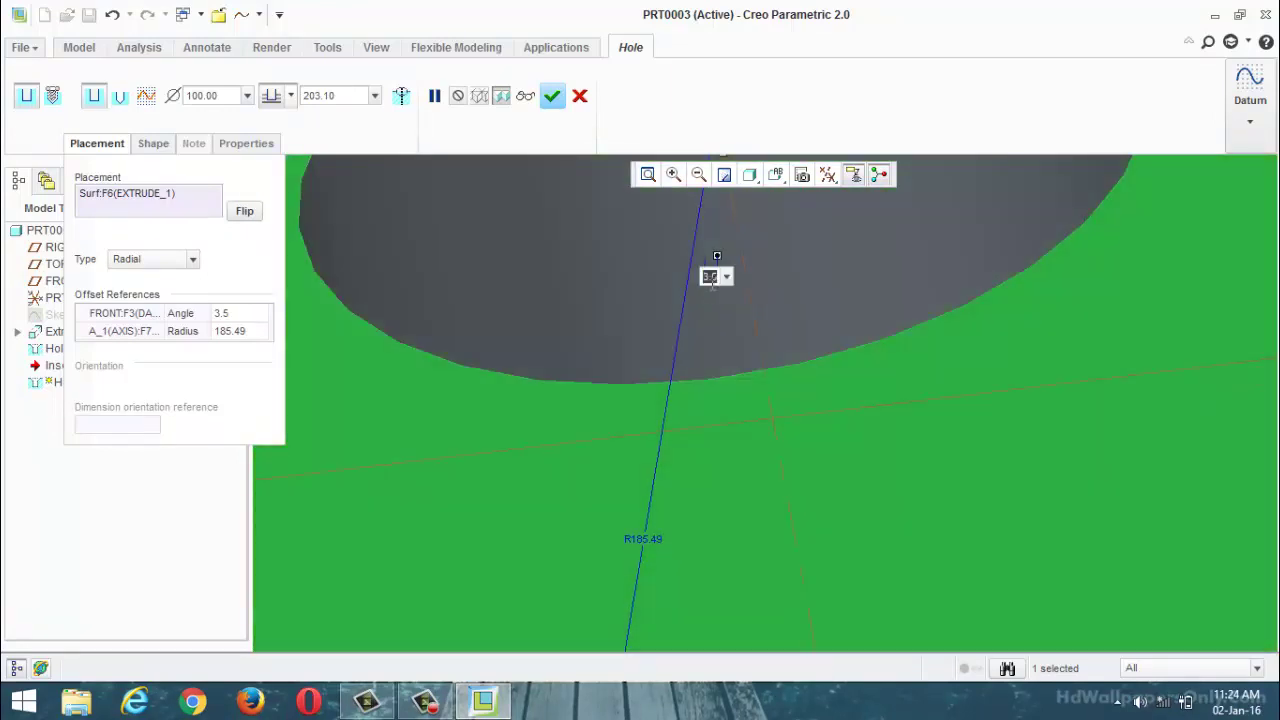
pyautogui.write('45')
pyautogui.press('Return')
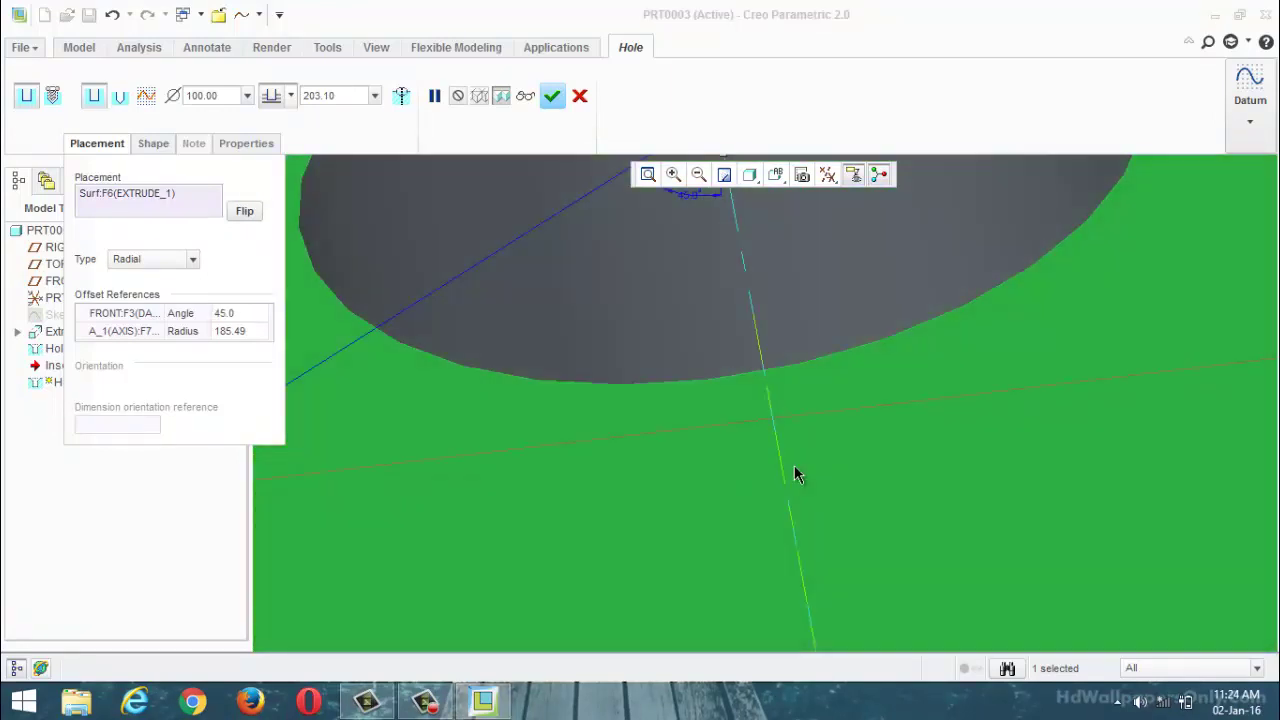
# Set the second hole's angle from the FRONT plane to 250°.
pyautogui.scroll(4, 784, 460)
pyautogui.scroll(-5, 784, 473)
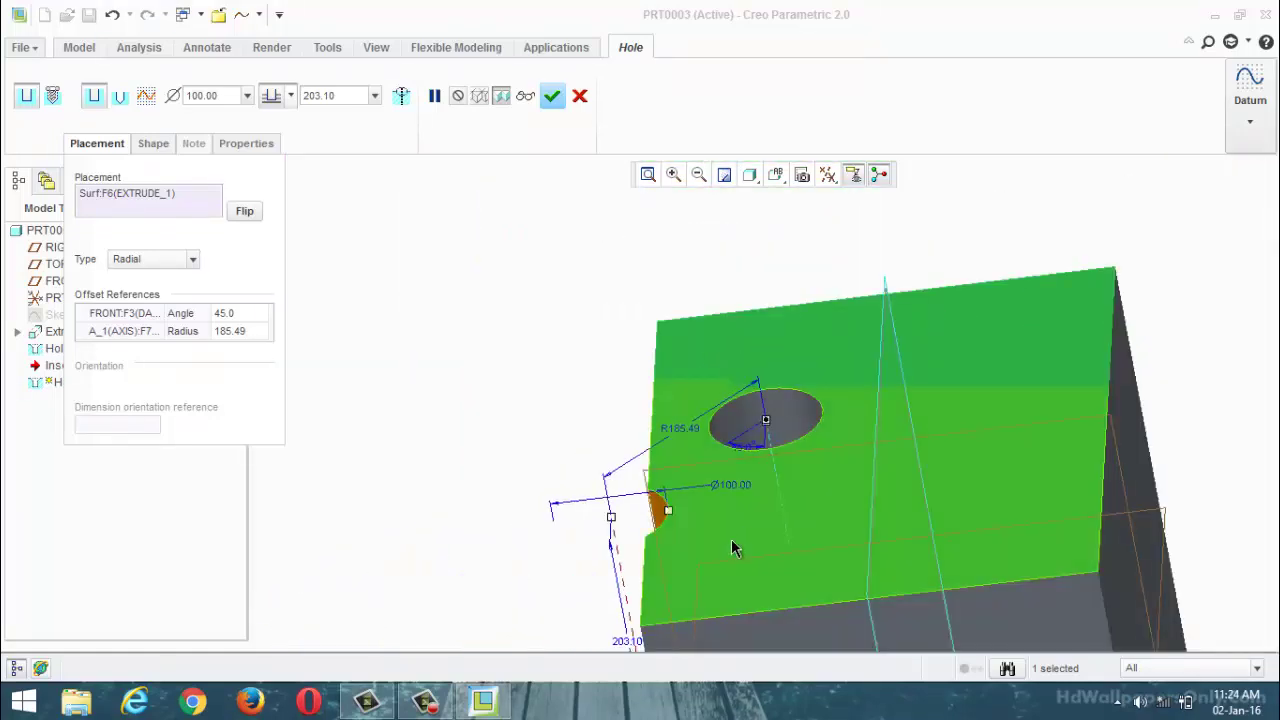
pyautogui.scroll(2, 737, 543)
pyautogui.scroll(-2, 660, 560)
pyautogui.moveTo(568, 522); pyautogui.dragTo(645, 530, button='middle')
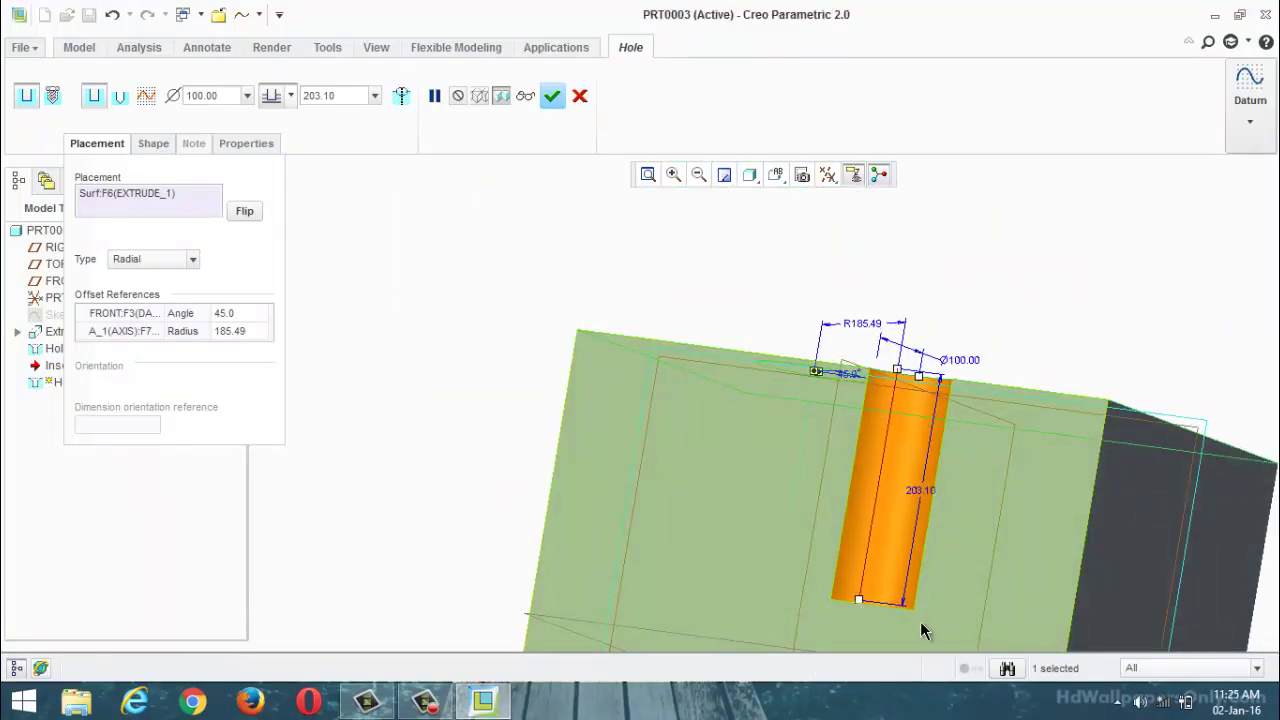
pyautogui.scroll(-1, 815, 535)
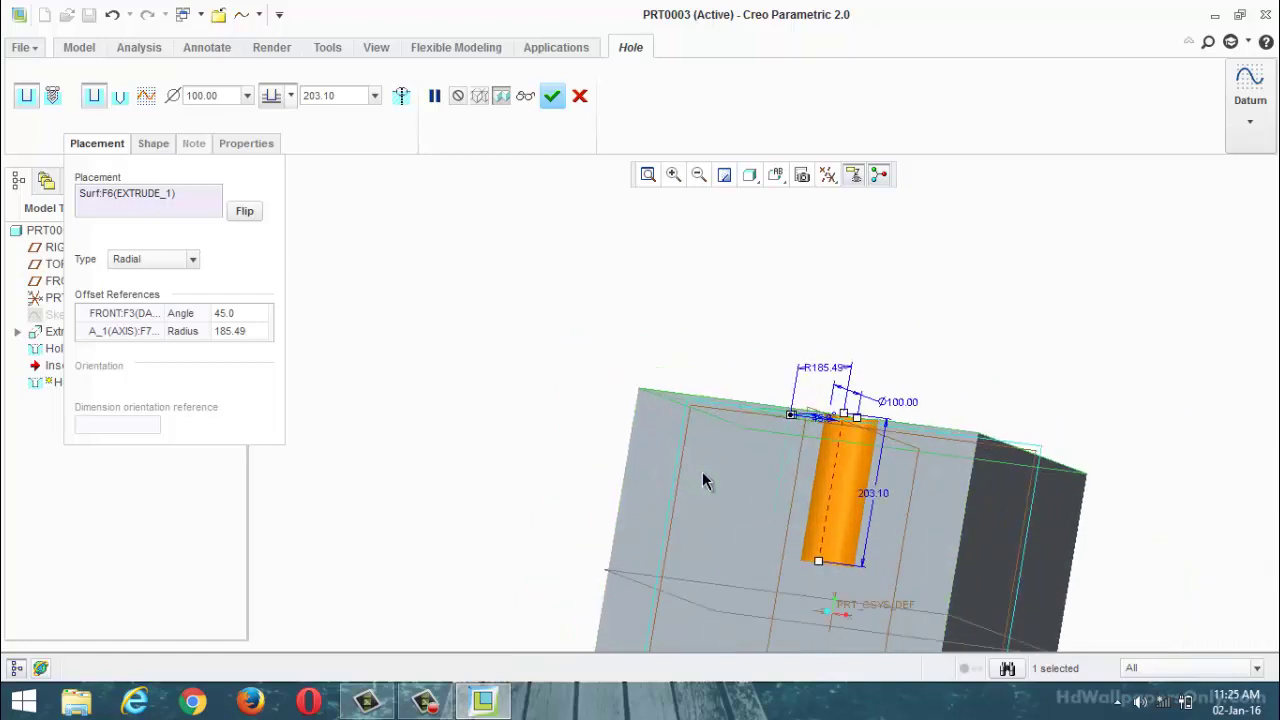
pyautogui.moveTo(702, 471); pyautogui.dragTo(648, 505, button='middle')
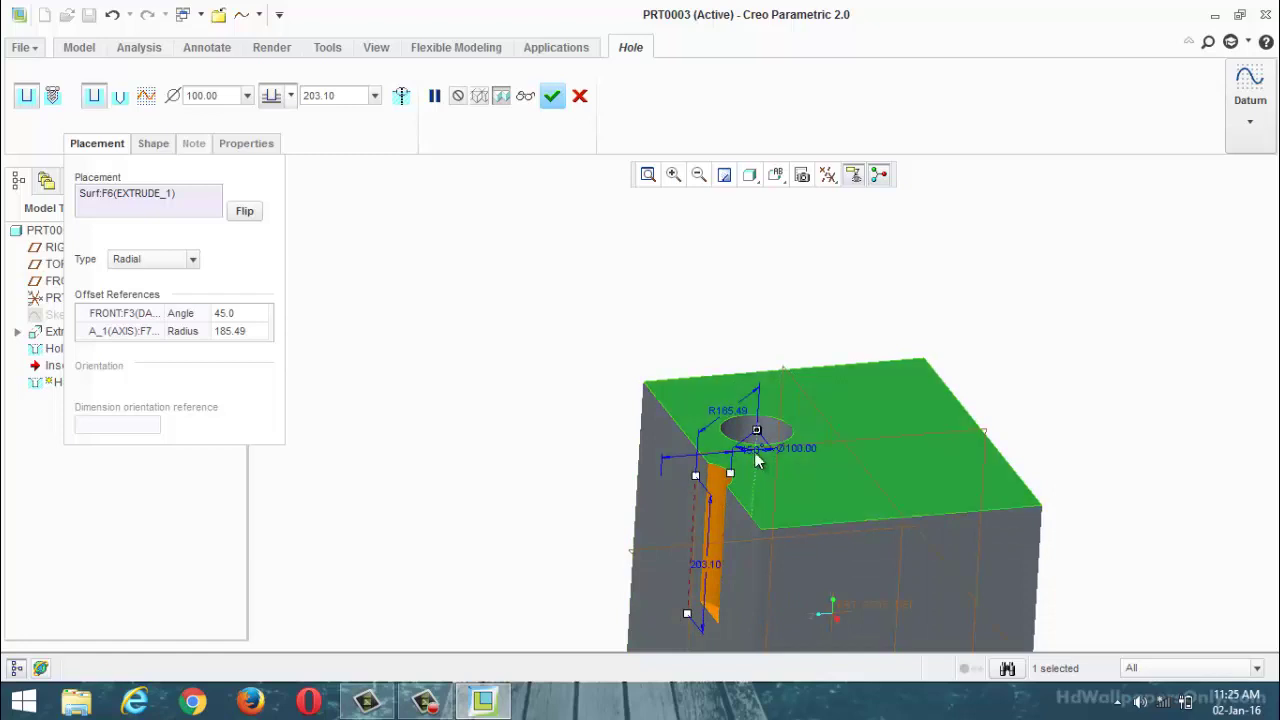
pyautogui.doubleClick(753, 450)
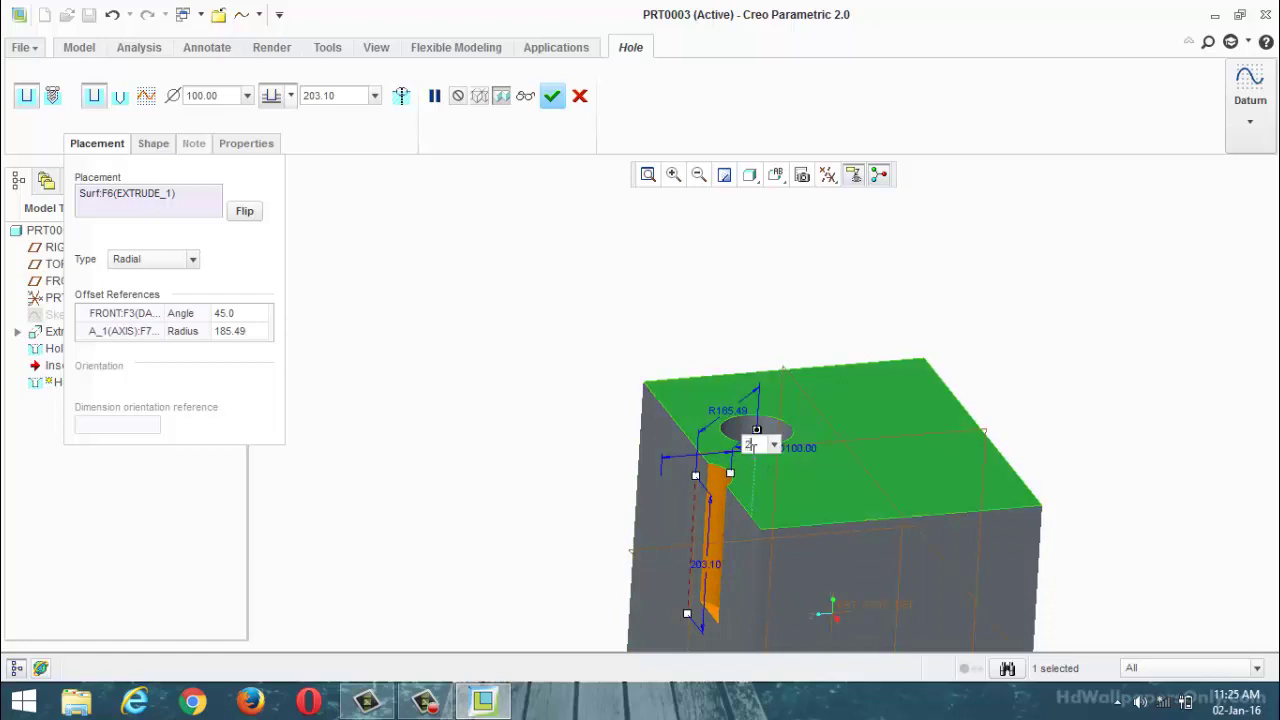
pyautogui.press('Return')
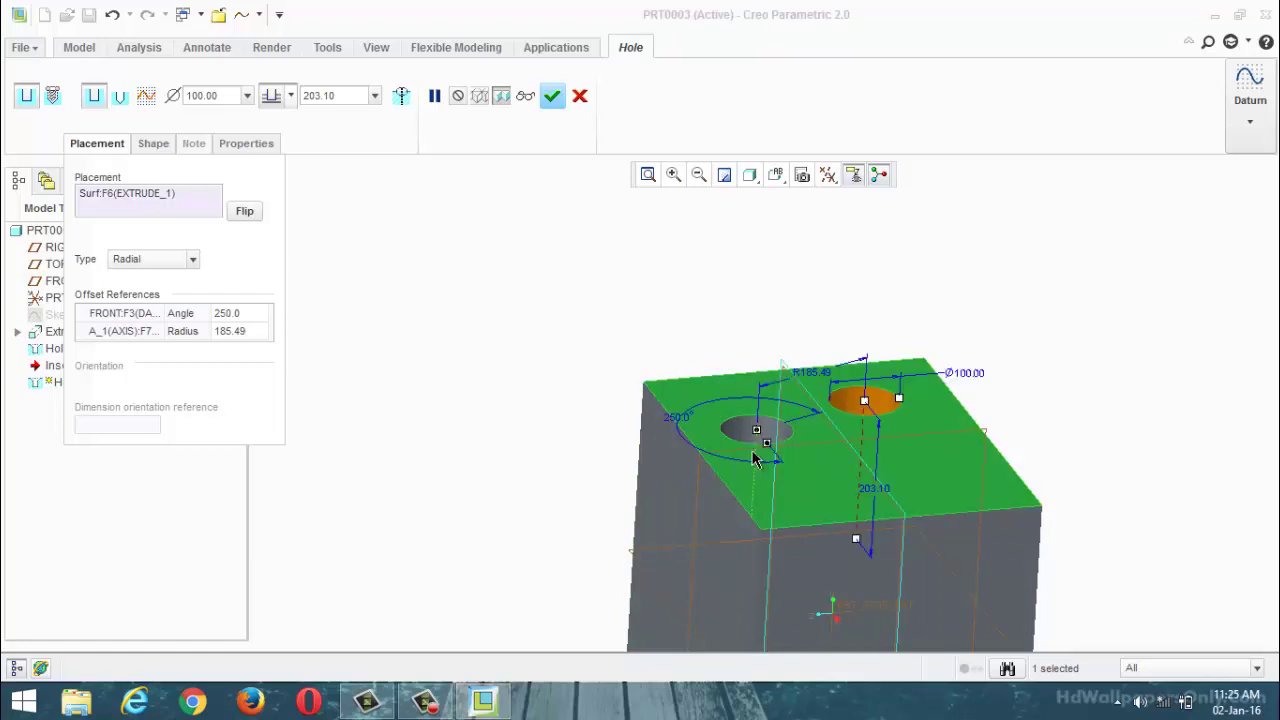
# Reposition the second hole to a radius of about 222.6 mm and angle of about 245.9°, resizing it to about 140.5 mm diameter and 193.9 mm depth.
pyautogui.moveTo(763, 346); pyautogui.dragTo(880, 390, button='middle')
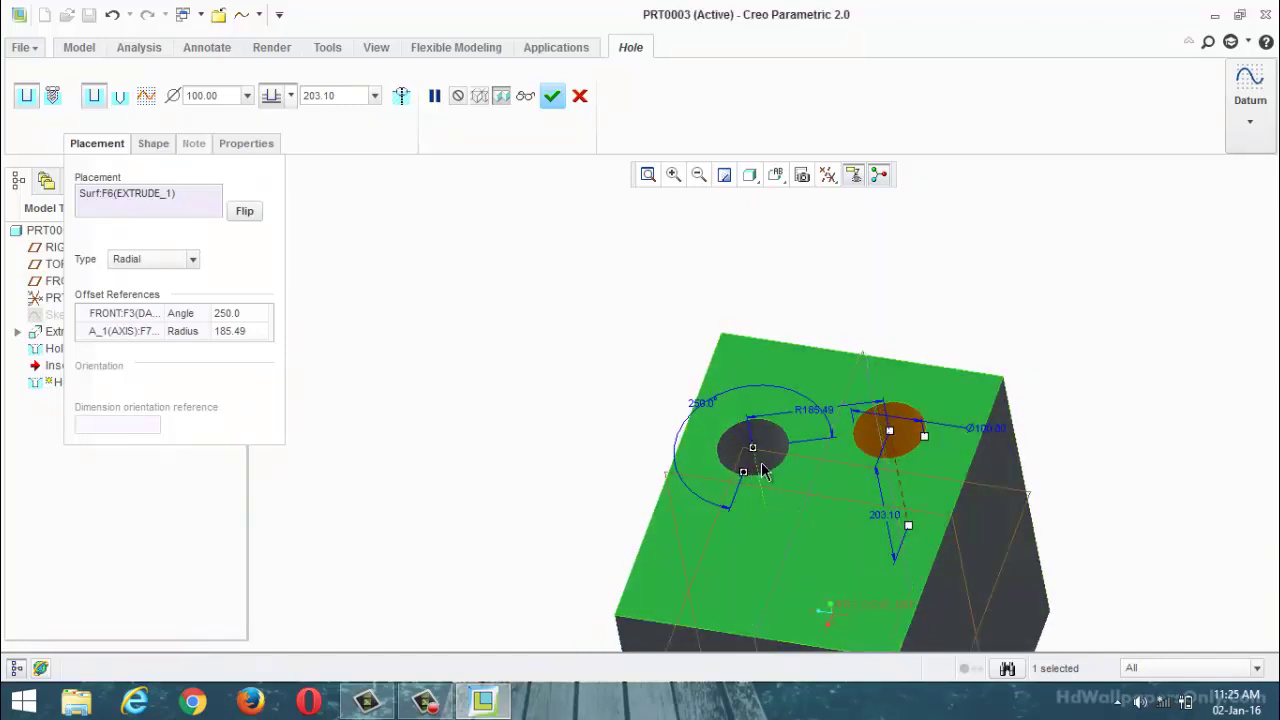
pyautogui.doubleClick(815, 410)
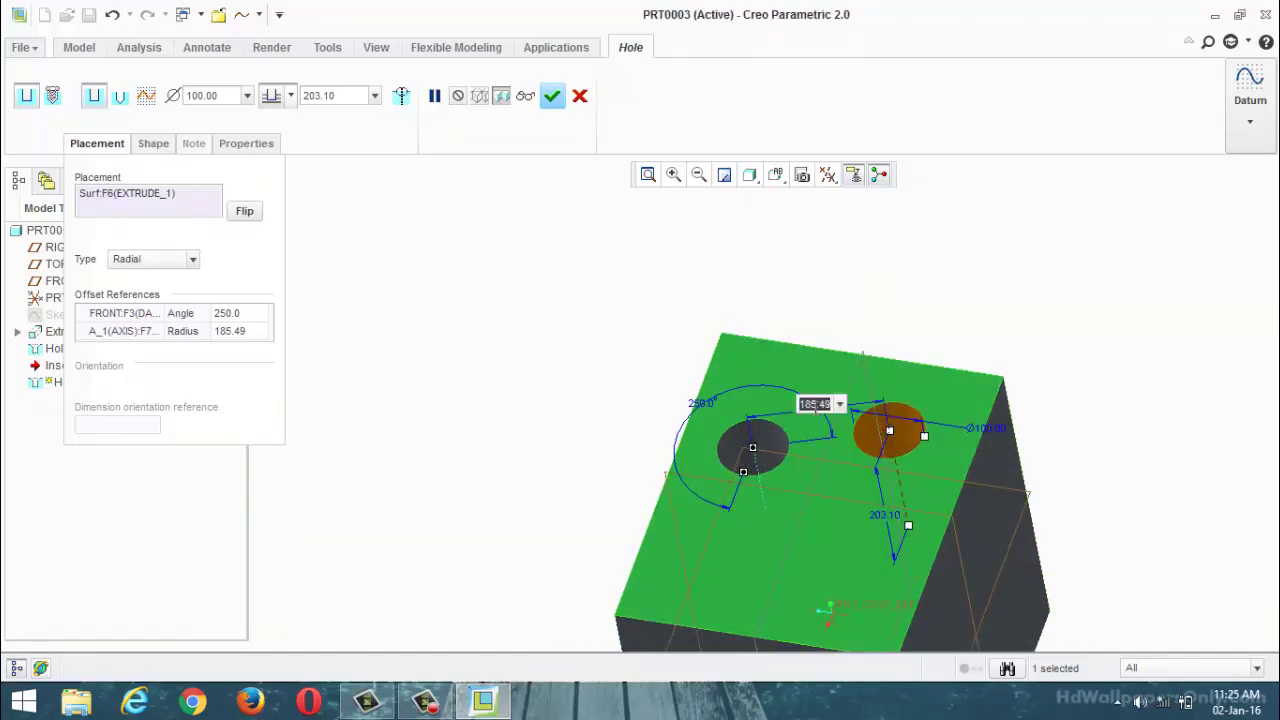
pyautogui.press('Return')
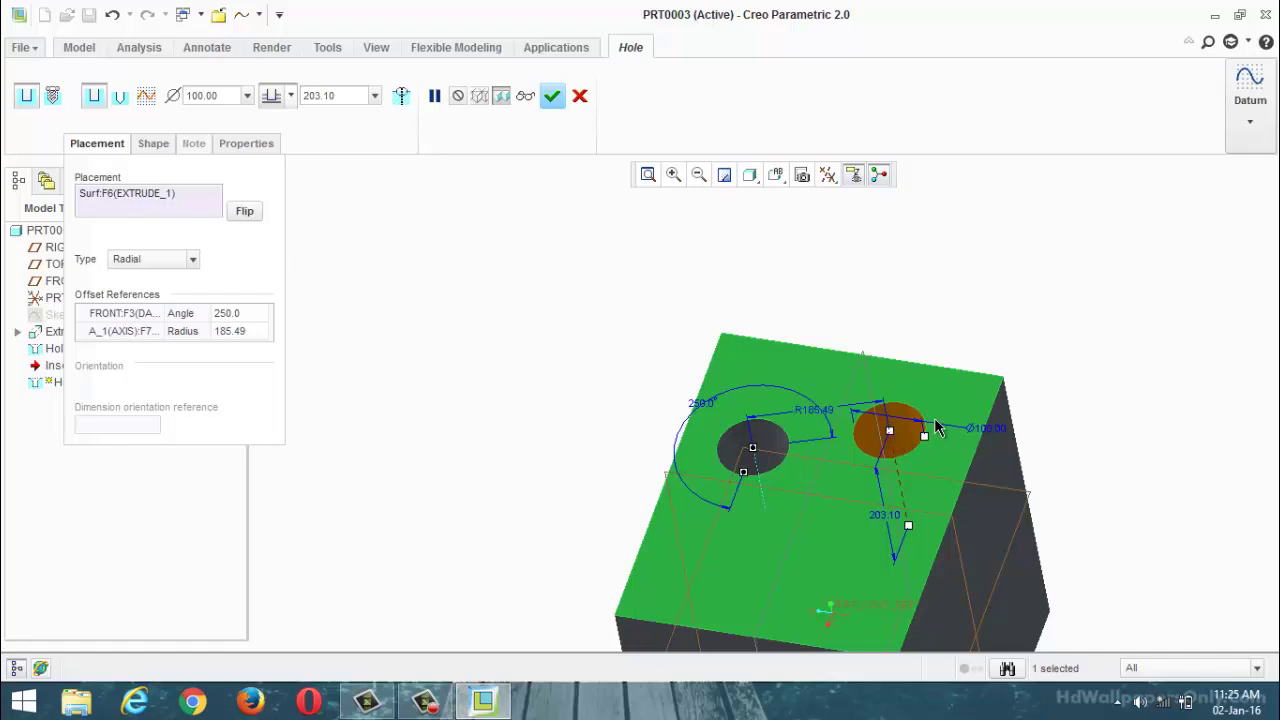
pyautogui.moveTo(895, 435); pyautogui.dragTo(915, 418)
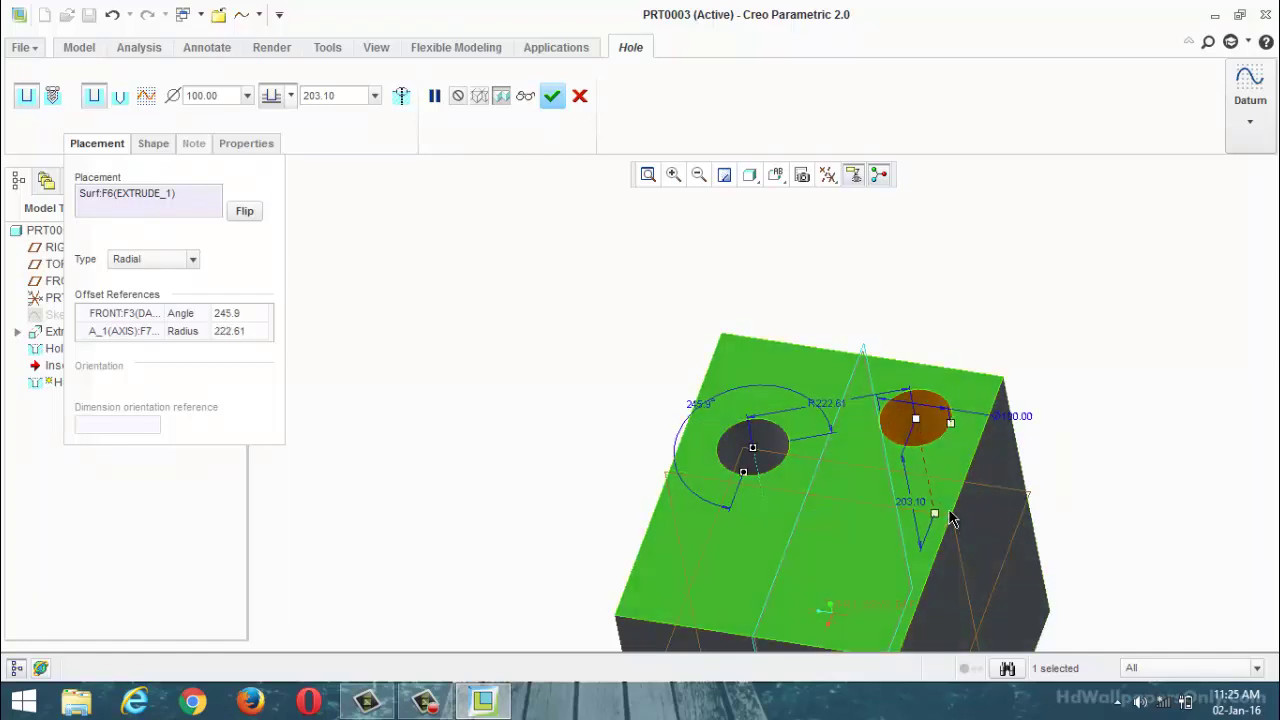
pyautogui.moveTo(935, 517)
pyautogui.mouseDown()
pyautogui.moveTo(920, 565)
pyautogui.moveTo(906, 554)
pyautogui.moveTo(918, 502)
pyautogui.moveTo(930, 507)
pyautogui.mouseUp()
pyautogui.moveTo(951, 428); pyautogui.dragTo(959, 434)
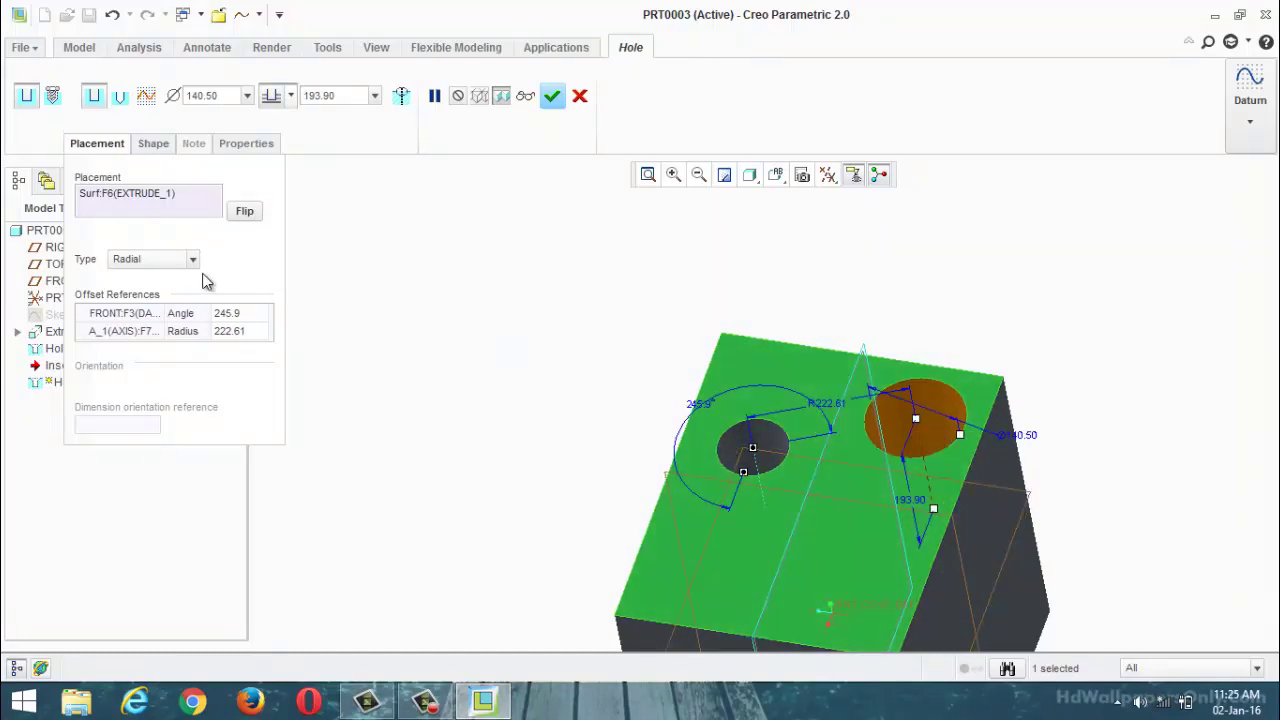
# Check the available placement types, keep Radial, and complete the second hole.
pyautogui.click(192, 260)
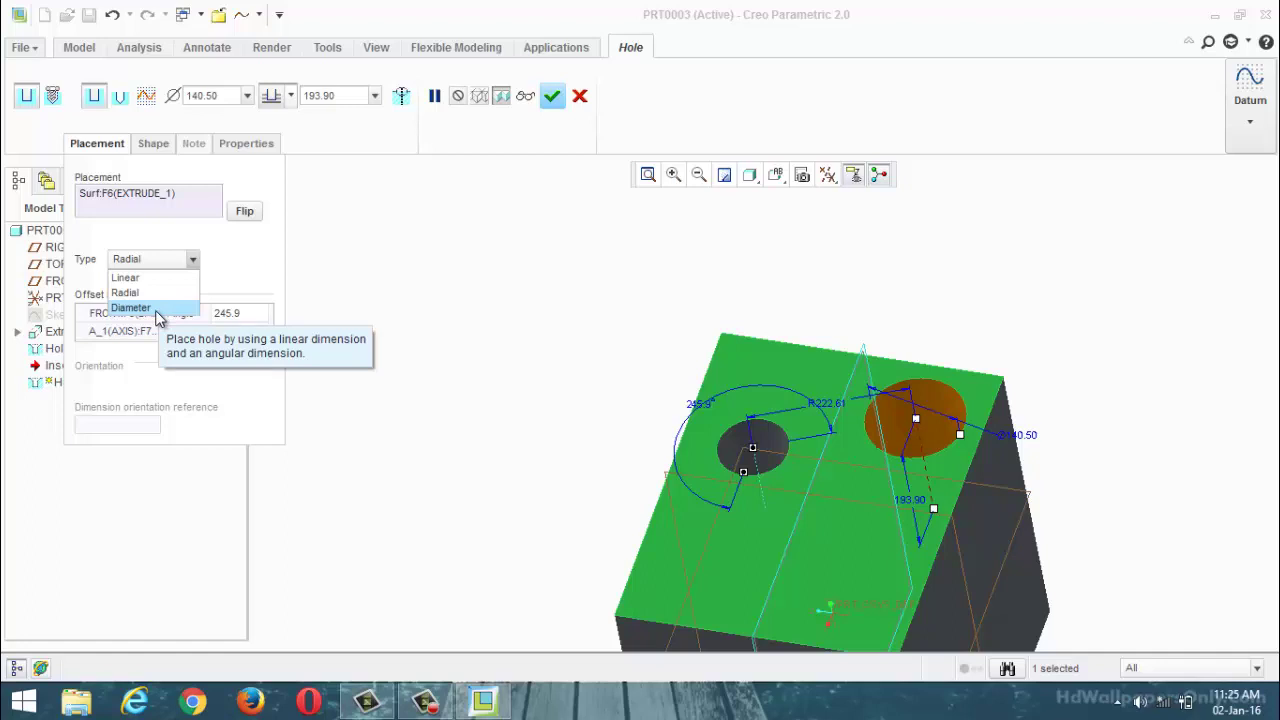
pyautogui.click(378, 291)
pyautogui.moveTo(565, 375); pyautogui.dragTo(514, 346, button='middle')
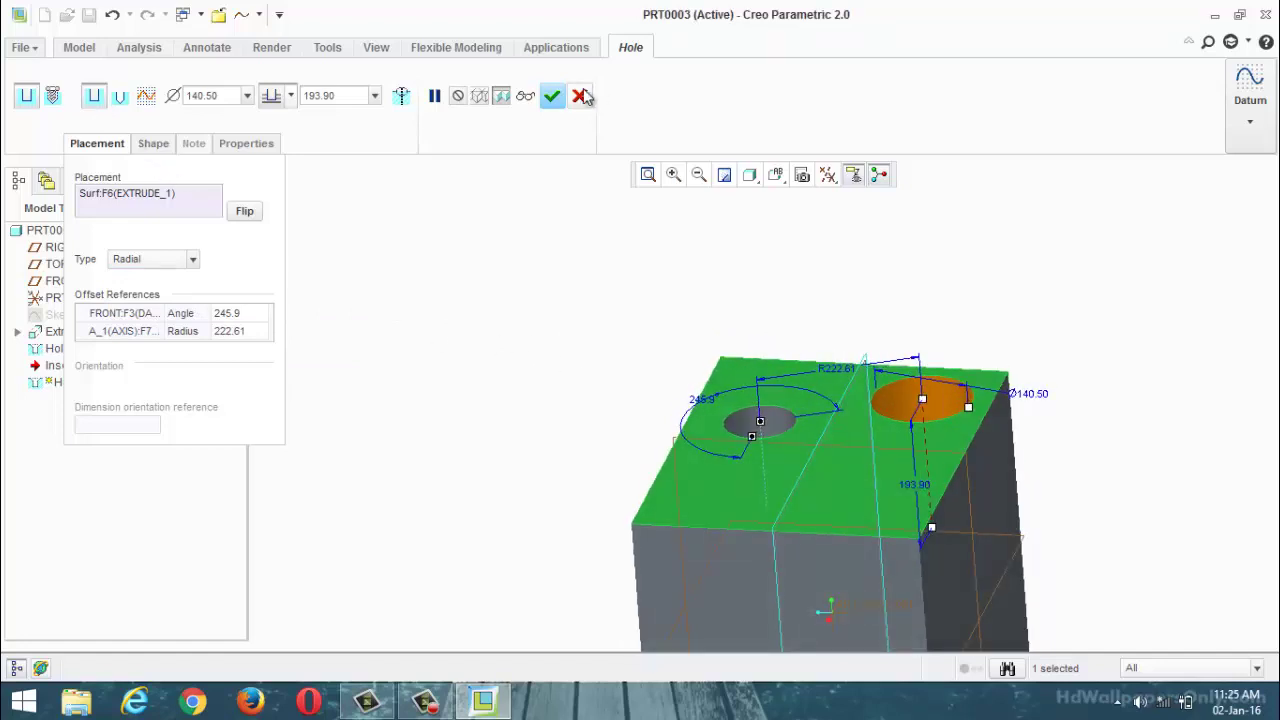
pyautogui.click(552, 96)
# Start a third Hole feature and place it on the block's plain upward-facing side, away from the face with the existing holes.
pyautogui.moveTo(461, 416); pyautogui.dragTo(392, 162, button='middle')
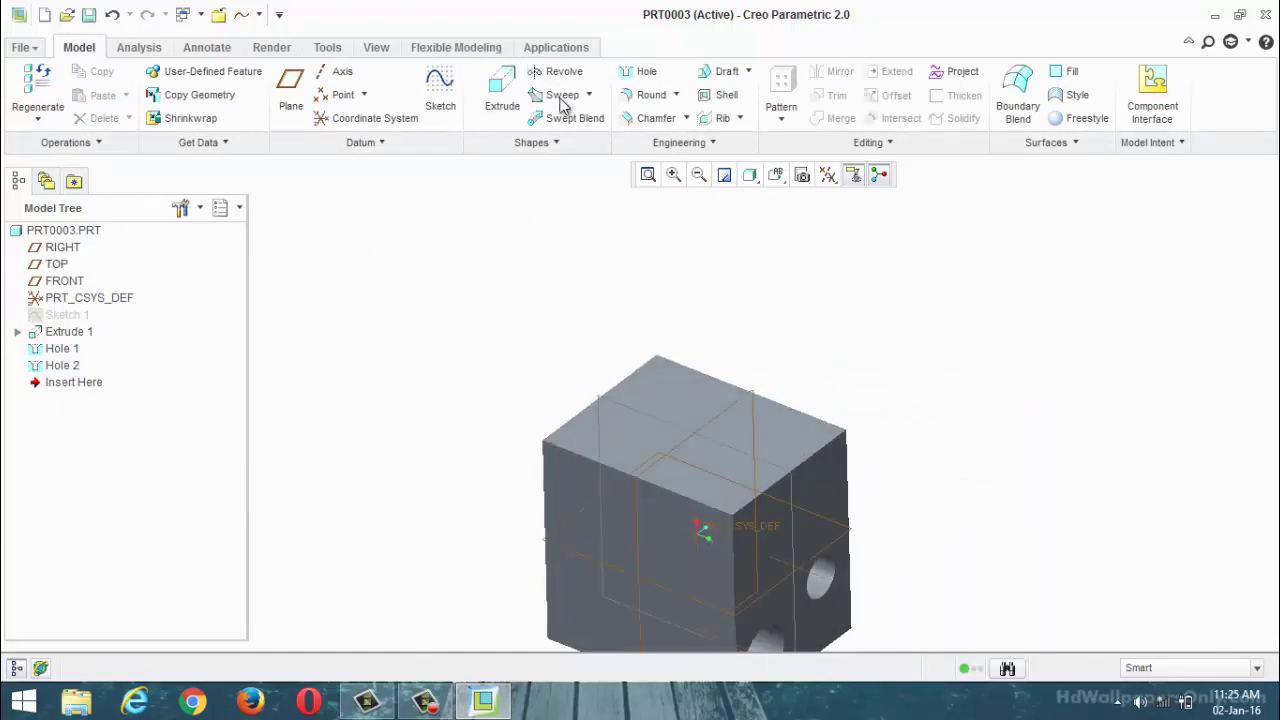
pyautogui.click(632, 72)
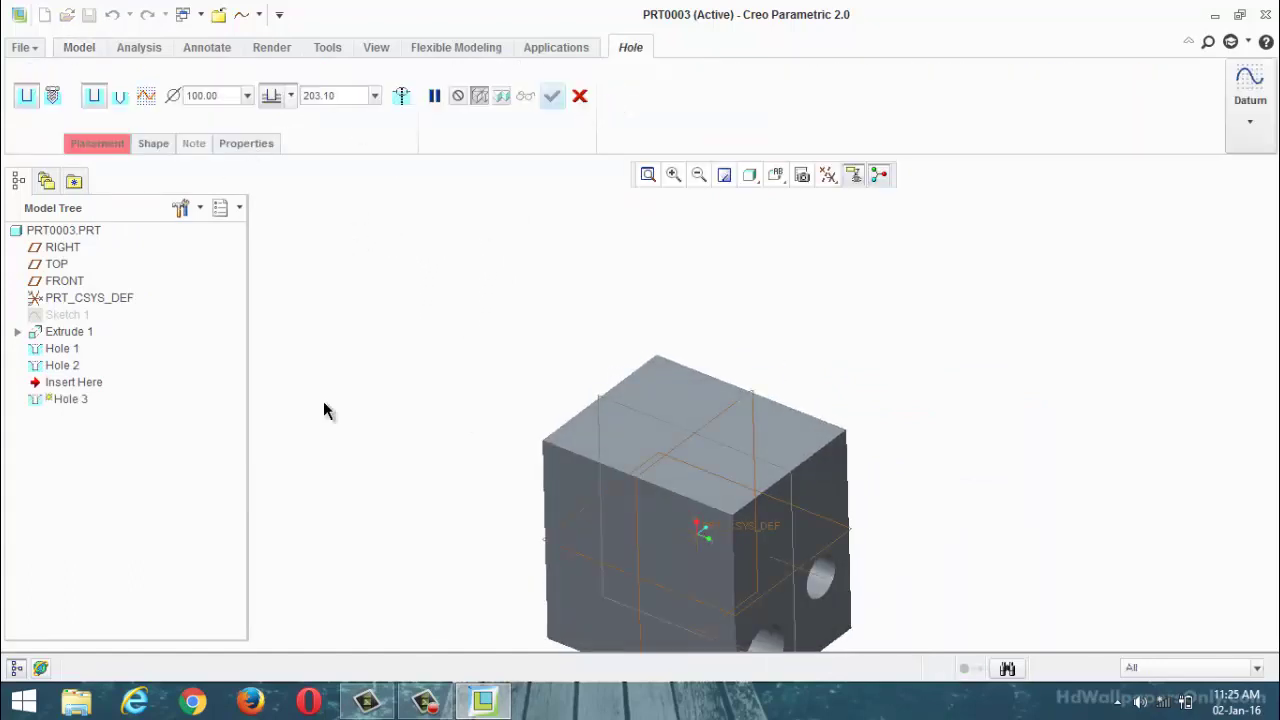
pyautogui.click(428, 701)
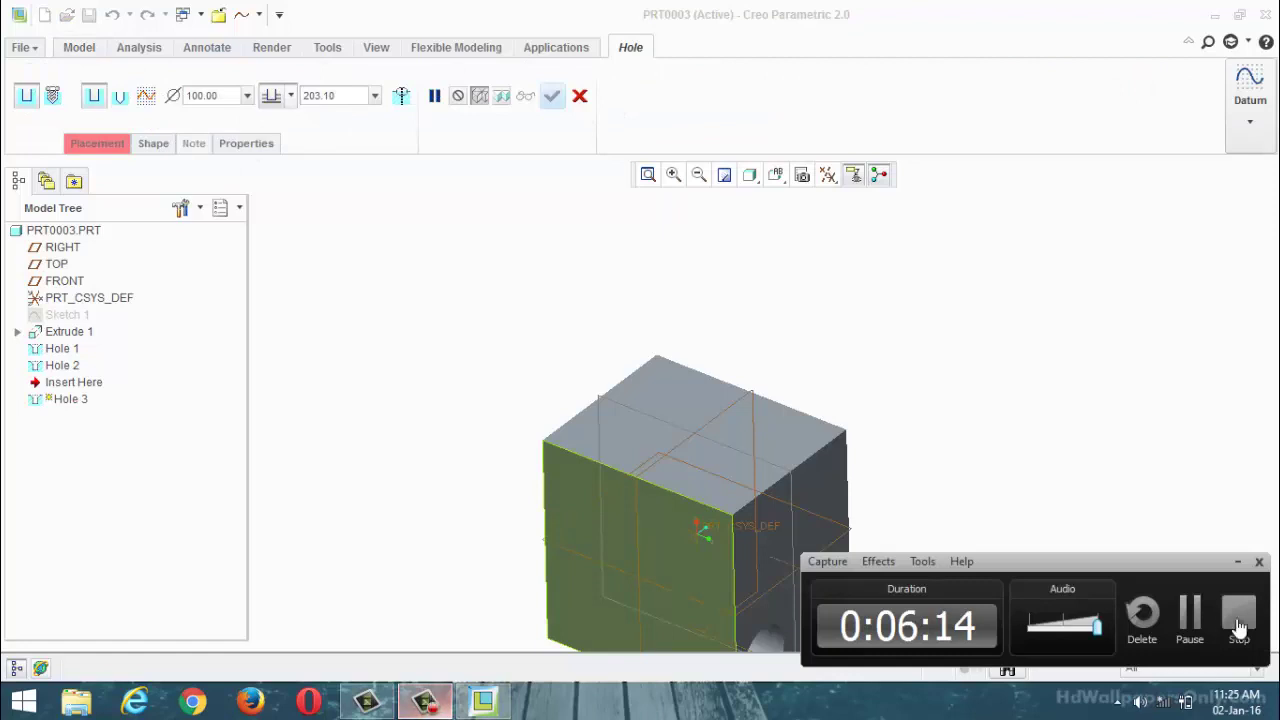
pyautogui.click(1236, 563)
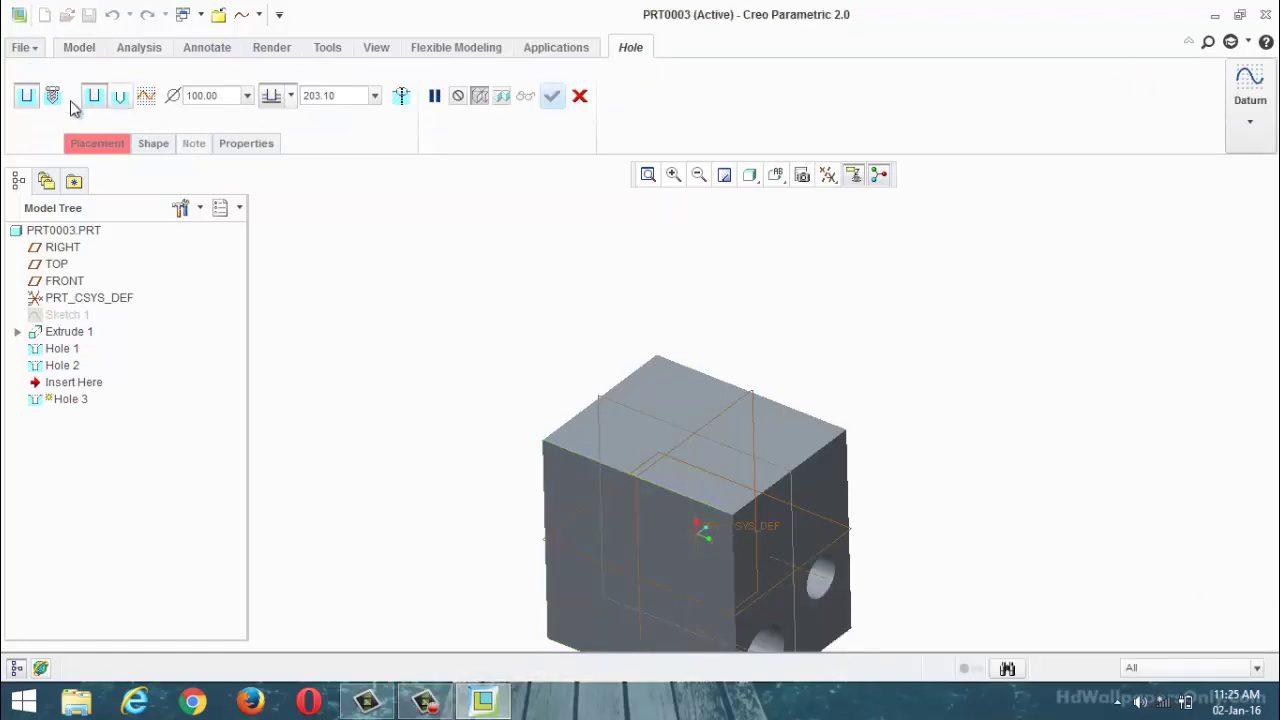
pyautogui.click(660, 433)
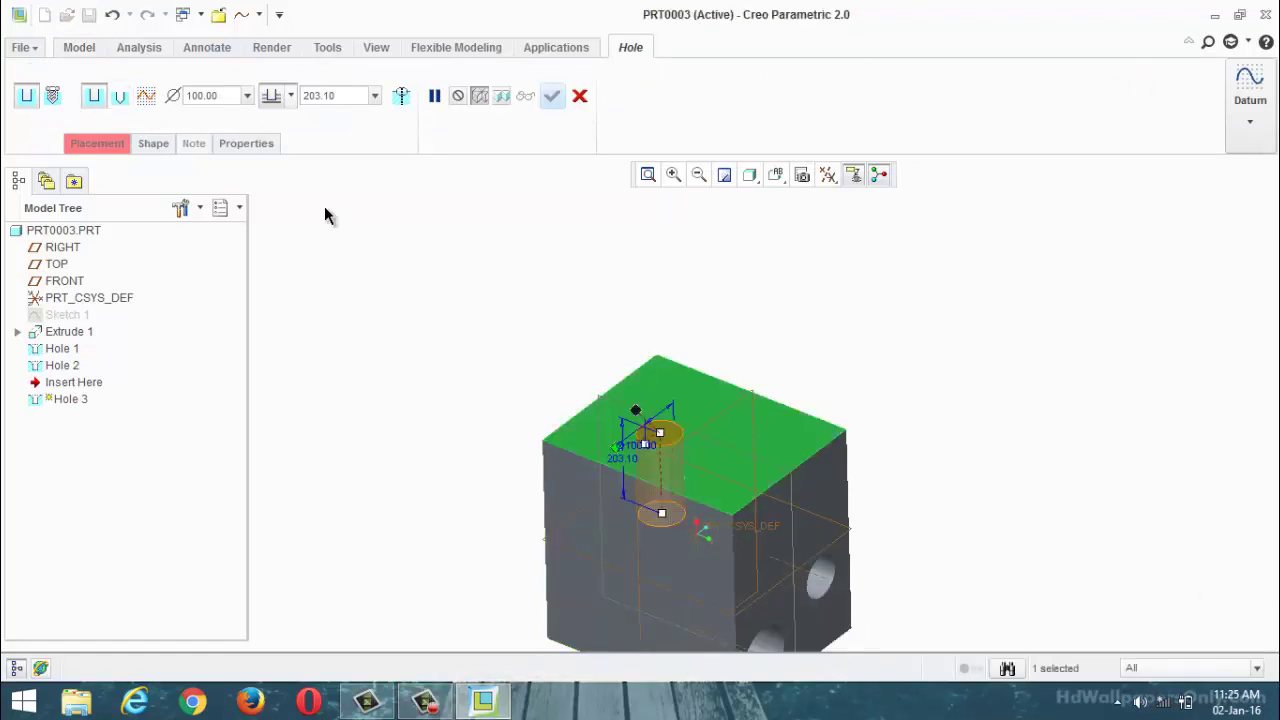
# Switch the third hole to the standard drill-hole profile and open its shape settings.
pyautogui.click(124, 105)
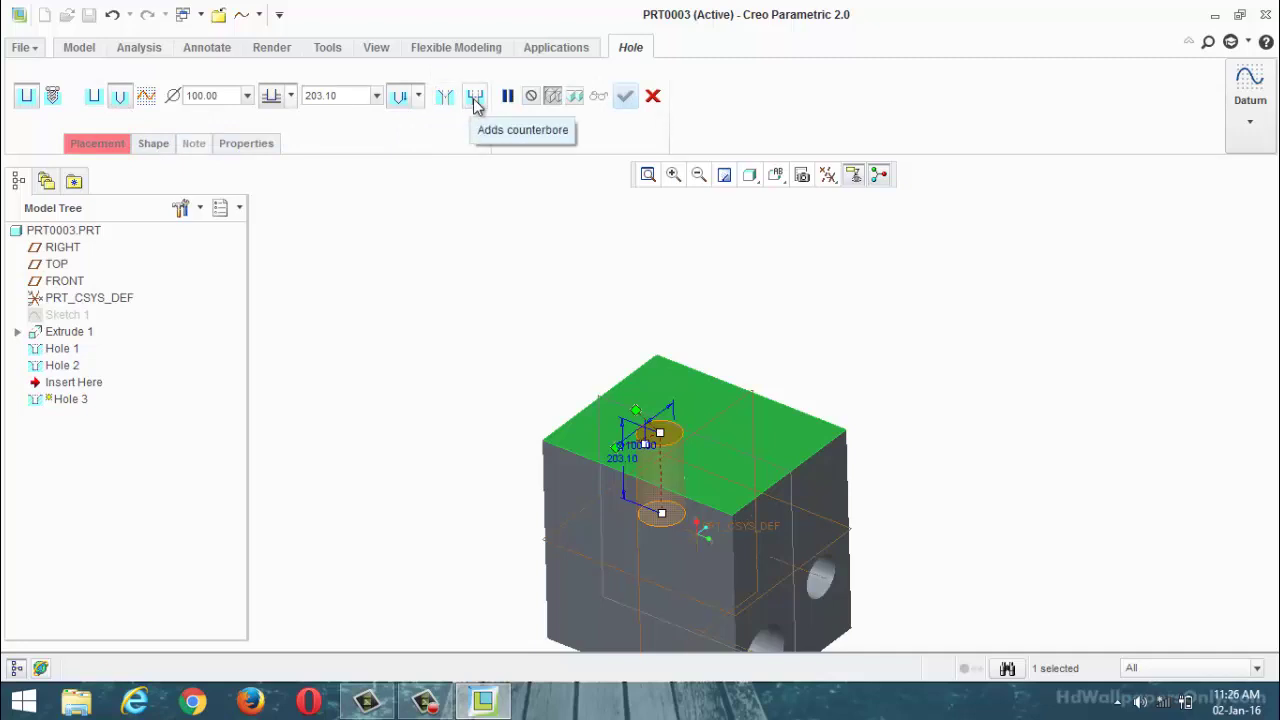
pyautogui.moveTo(531, 357); pyautogui.dragTo(371, 342, button='middle')
pyautogui.click(151, 143)
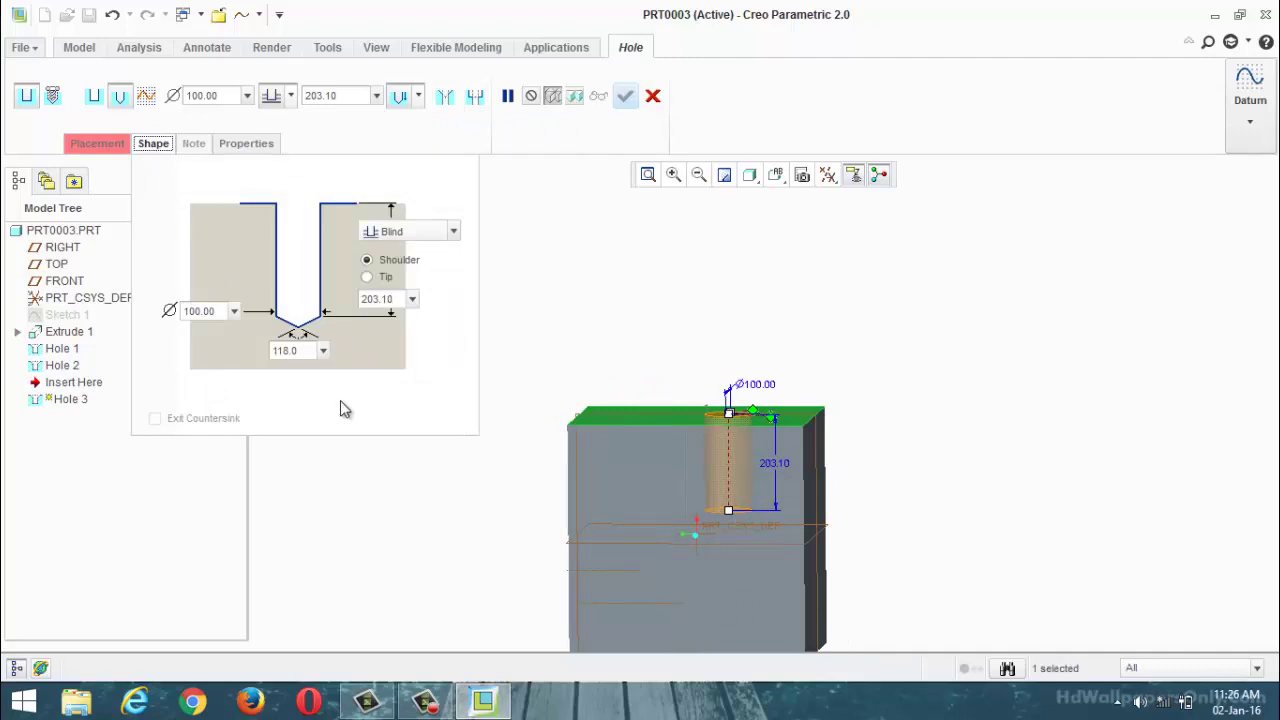
# Try measuring the drilled depth to the tip, restore it to the shoulder, and check the point angle and diameter settings.
pyautogui.click(304, 351)
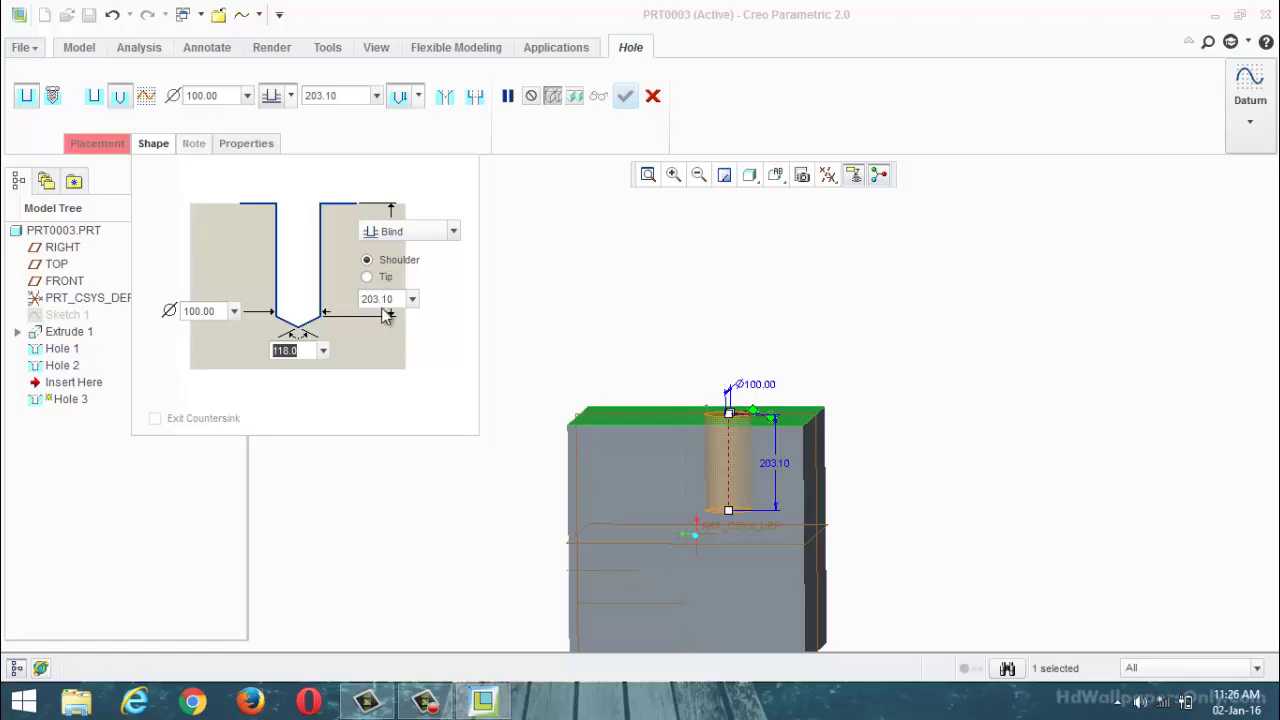
pyautogui.click(367, 278)
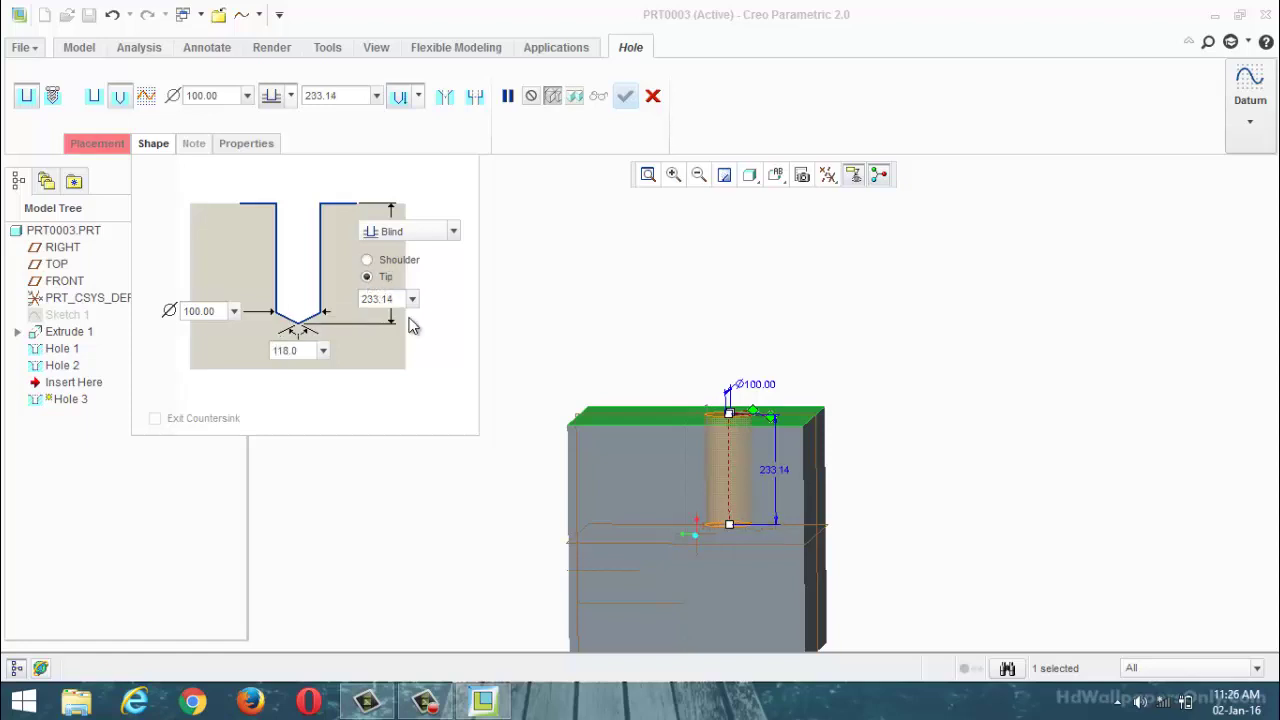
pyautogui.click(366, 261)
pyautogui.click(323, 351)
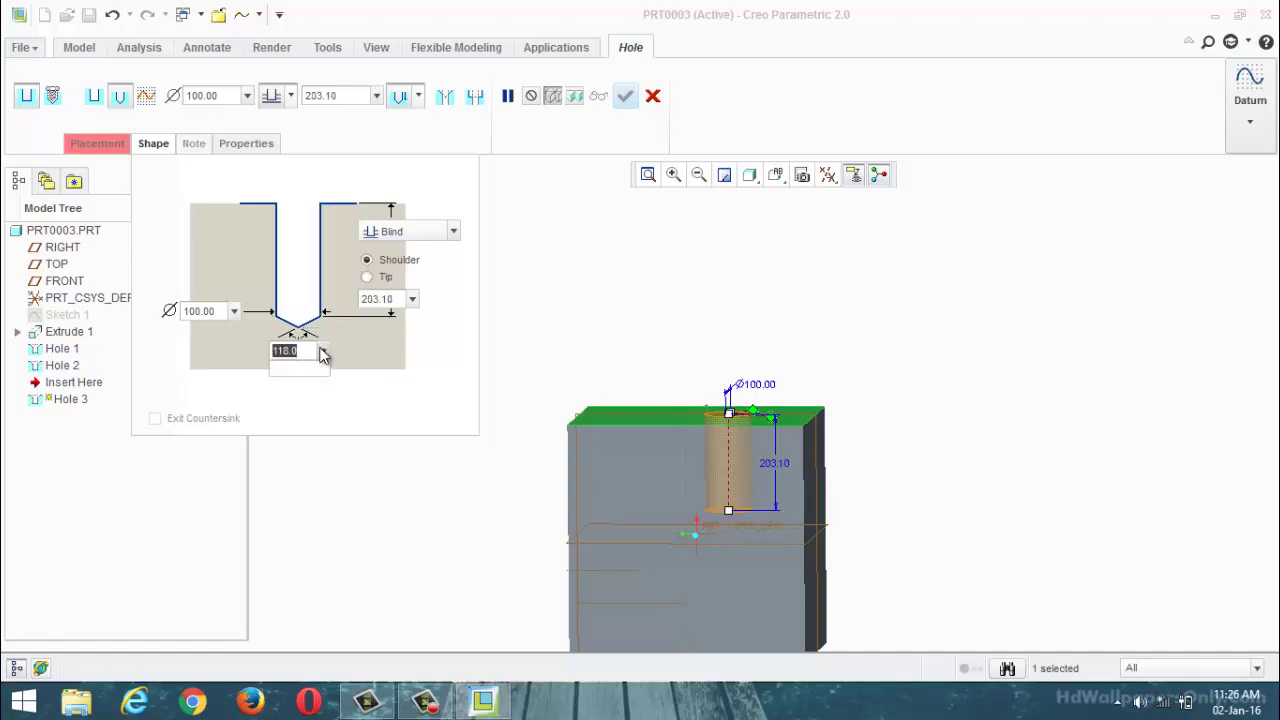
pyautogui.click(220, 317)
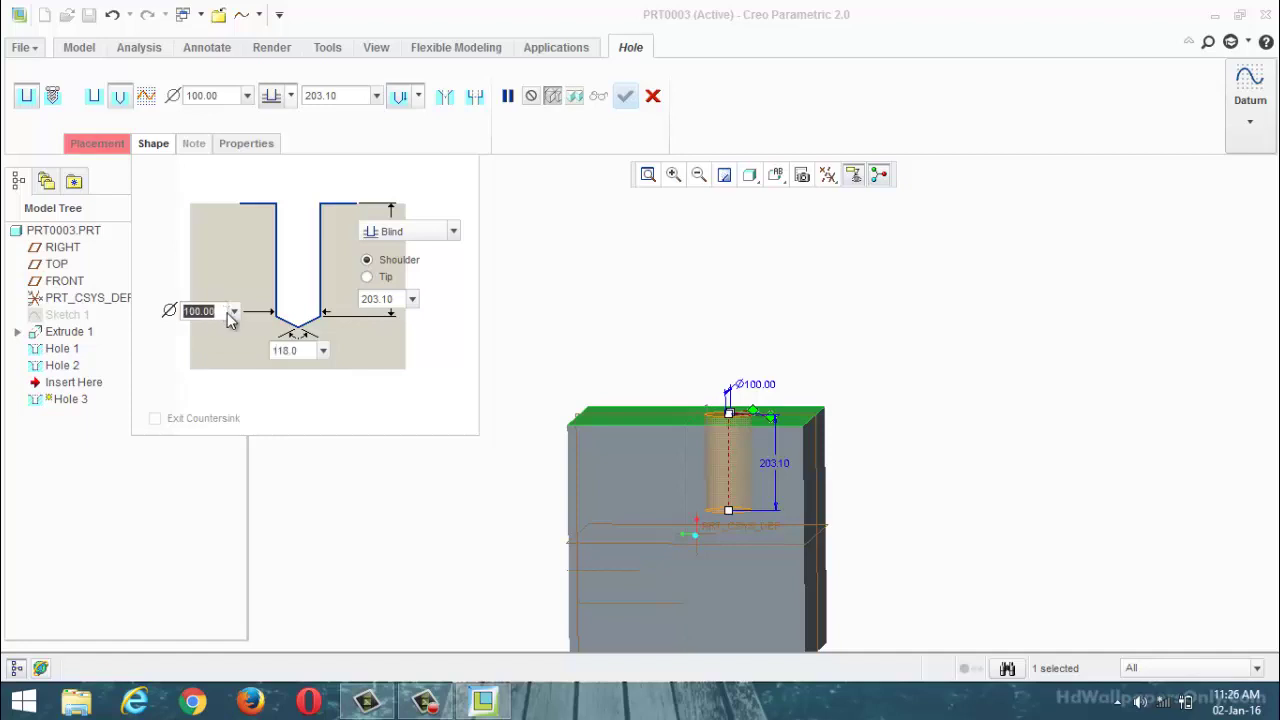
# Attach the third hole's offset references to the TOP datum plane and an edge of the placement face.
pyautogui.moveTo(621, 220); pyautogui.dragTo(660, 358, button='middle')
pyautogui.moveTo(658, 347); pyautogui.dragTo(661, 318)
pyautogui.moveTo(637, 391); pyautogui.dragTo(551, 406)
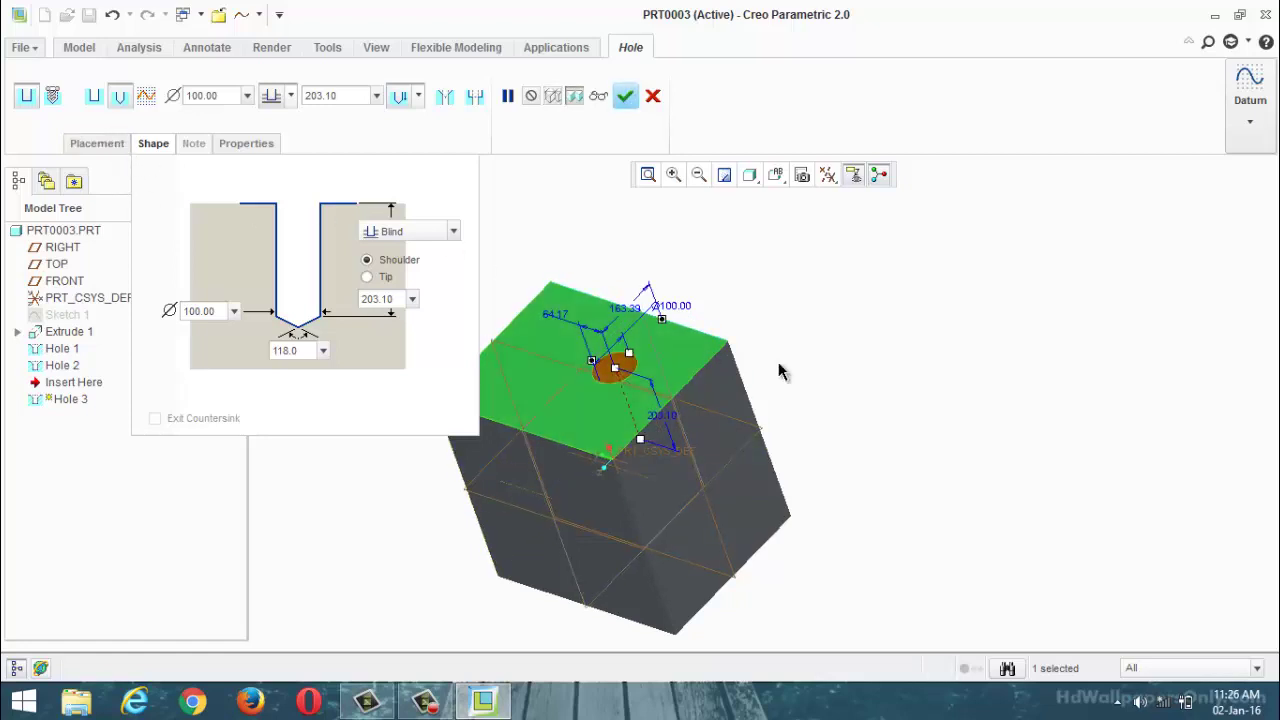
# Offset the third hole 90 mm from the TOP plane and 150 mm from the edge, and complete it.
pyautogui.click(98, 145)
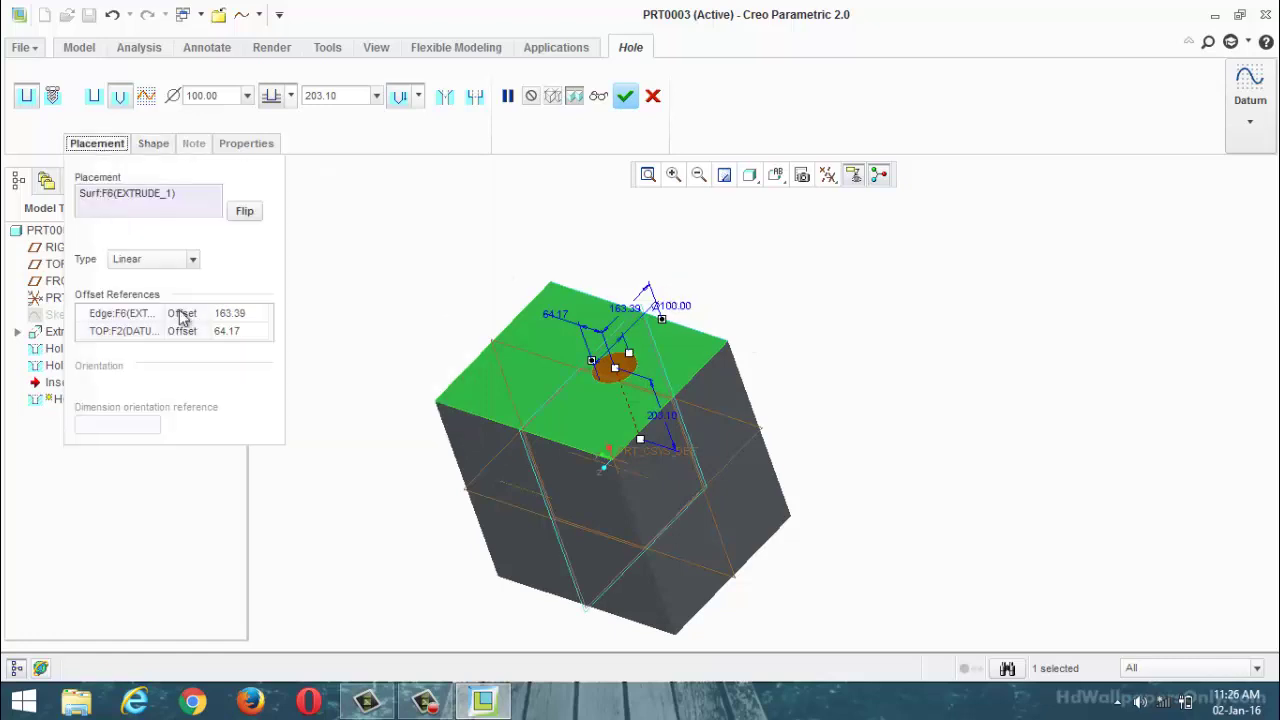
pyautogui.click(254, 331)
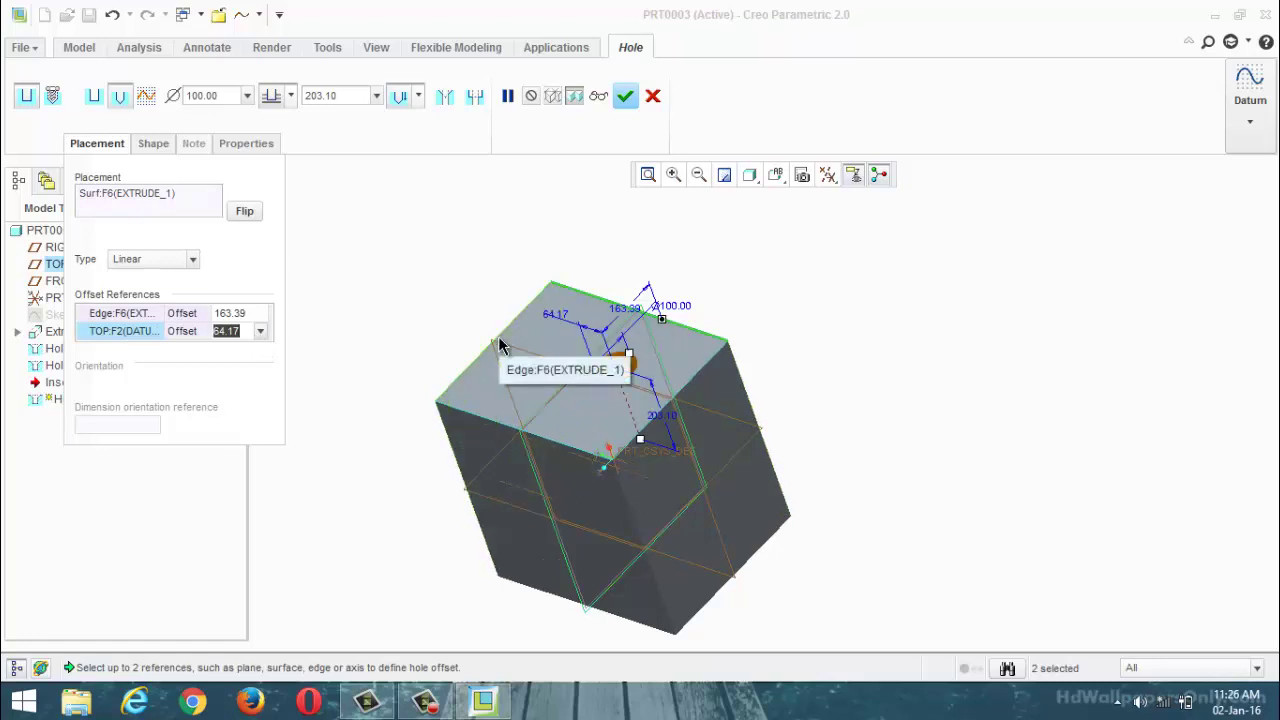
pyautogui.write('90')
pyautogui.press('Return')
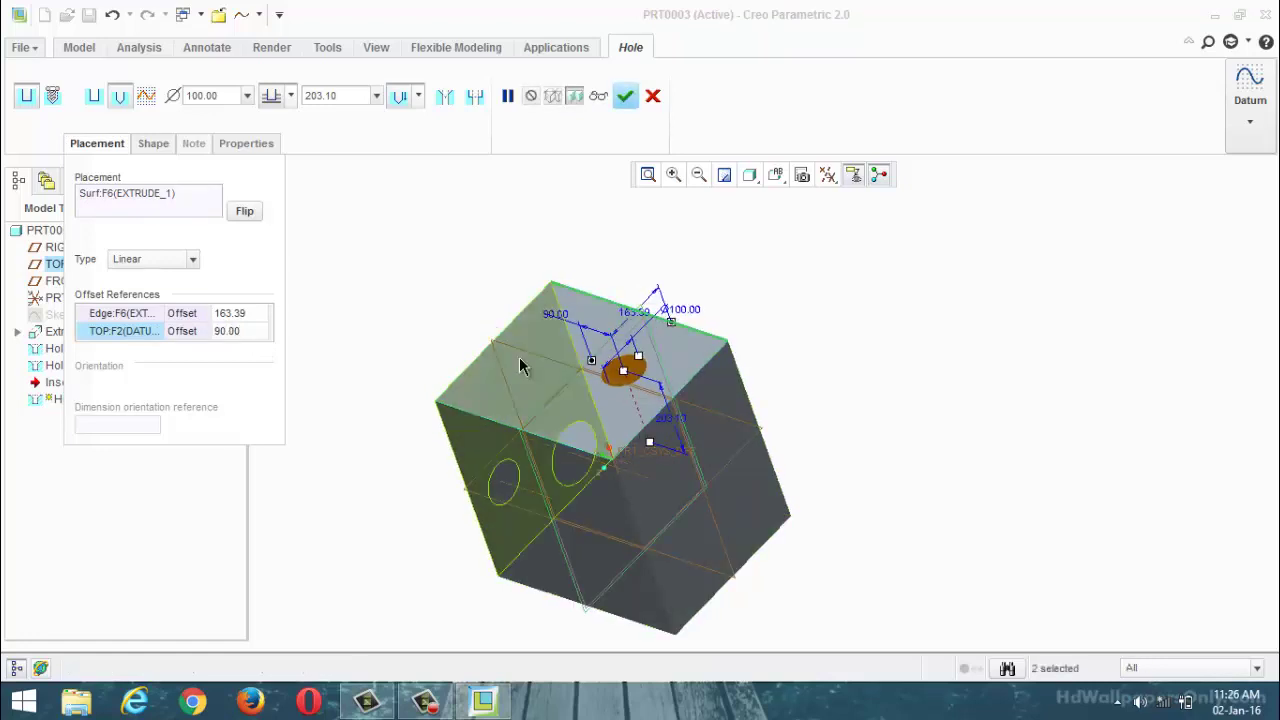
pyautogui.click(252, 314)
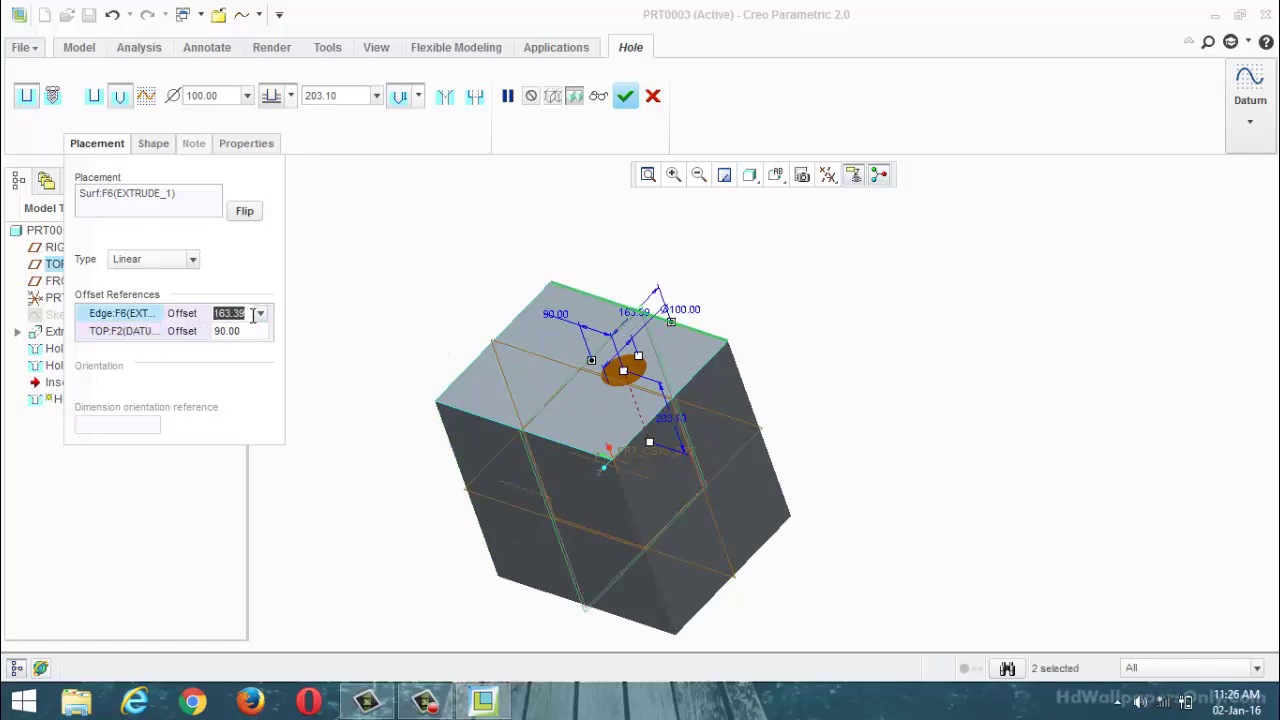
pyautogui.write('150')
pyautogui.press('Return')
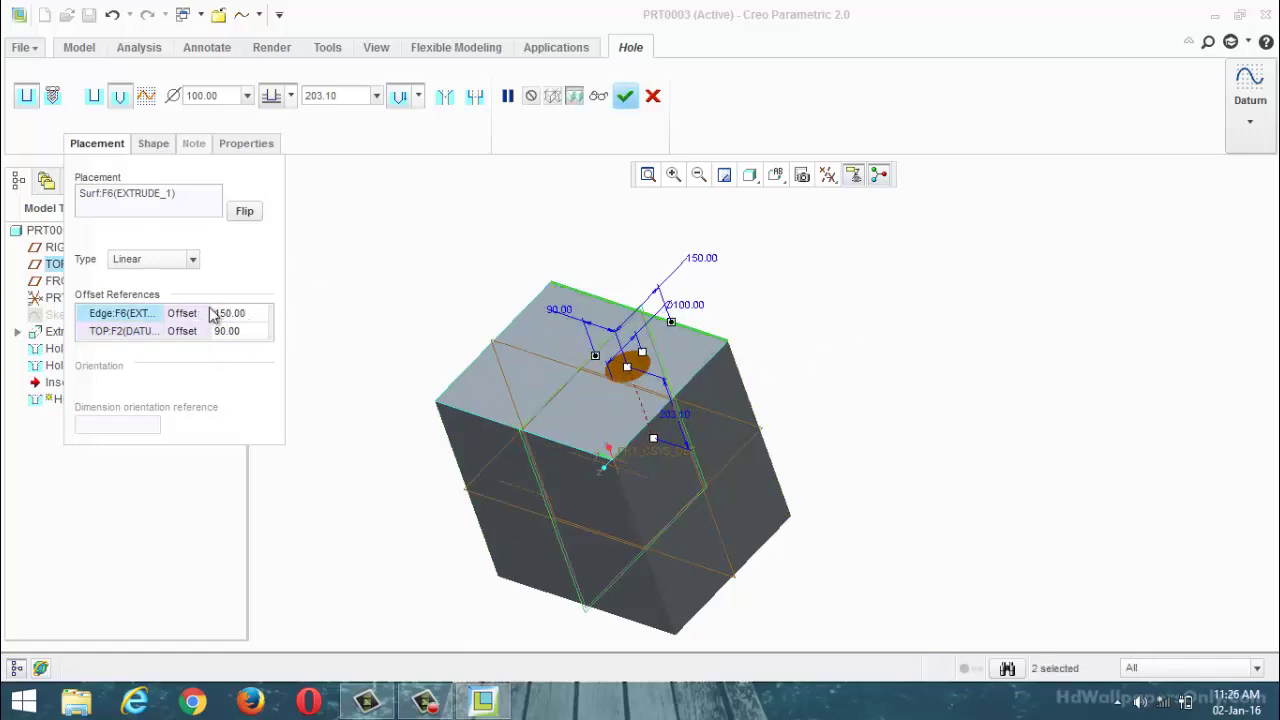
pyautogui.click(160, 146)
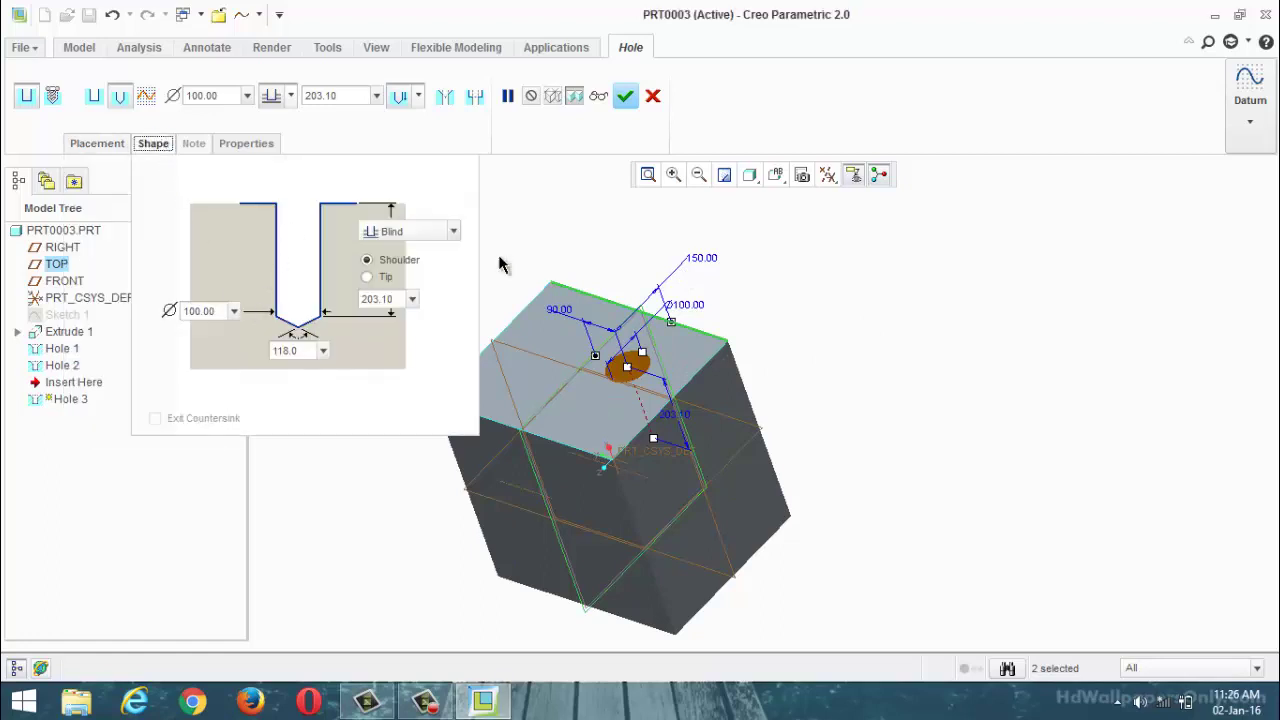
pyautogui.click(627, 95)
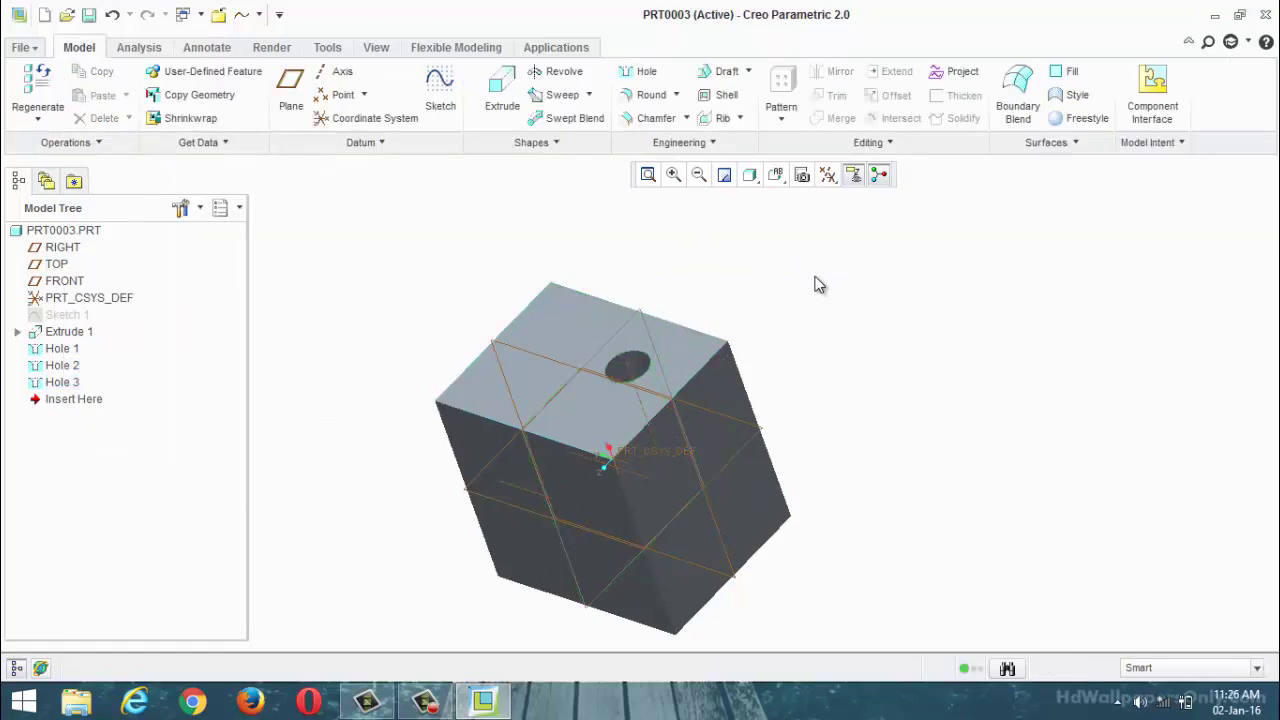
# Examine the inside of the new drilled hole and the shape of its bottom.
pyautogui.moveTo(817, 283); pyautogui.dragTo(820, 340, button='middle')
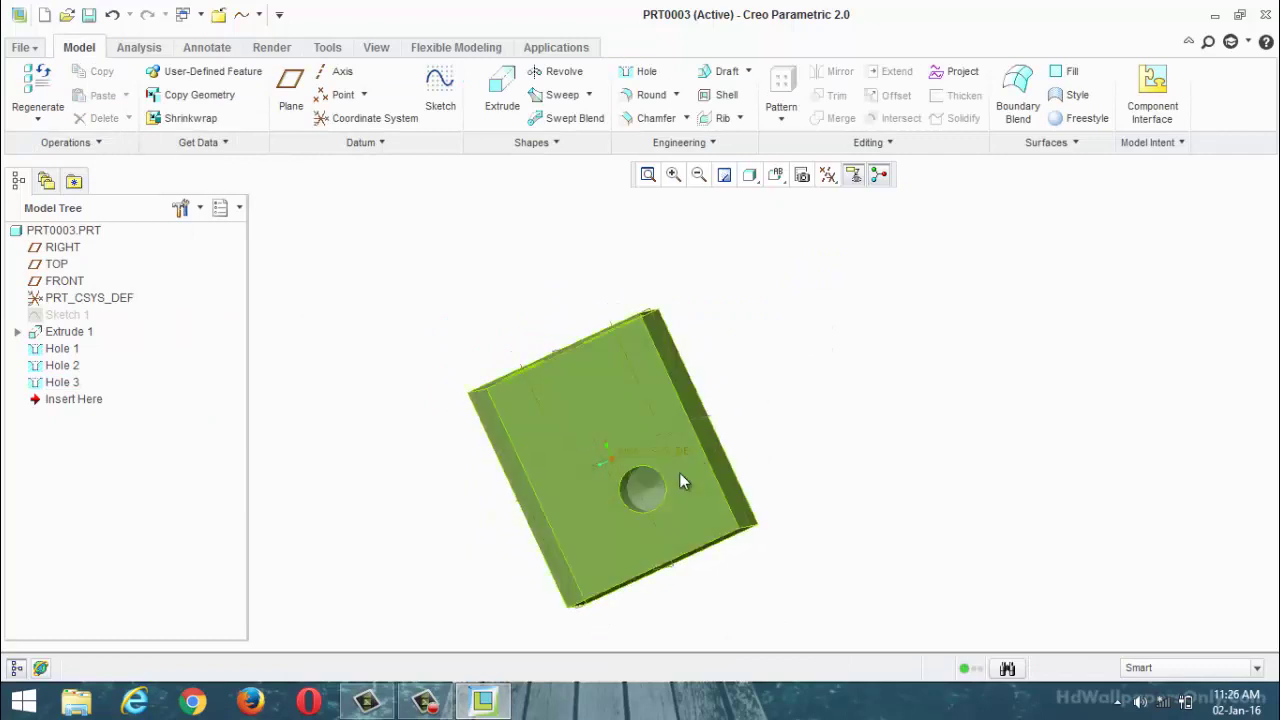
pyautogui.scroll(-1, 676, 489)
pyautogui.scroll(5, 649, 509)
pyautogui.scroll(2, 652, 503)
pyautogui.scroll(-2, 620, 500)
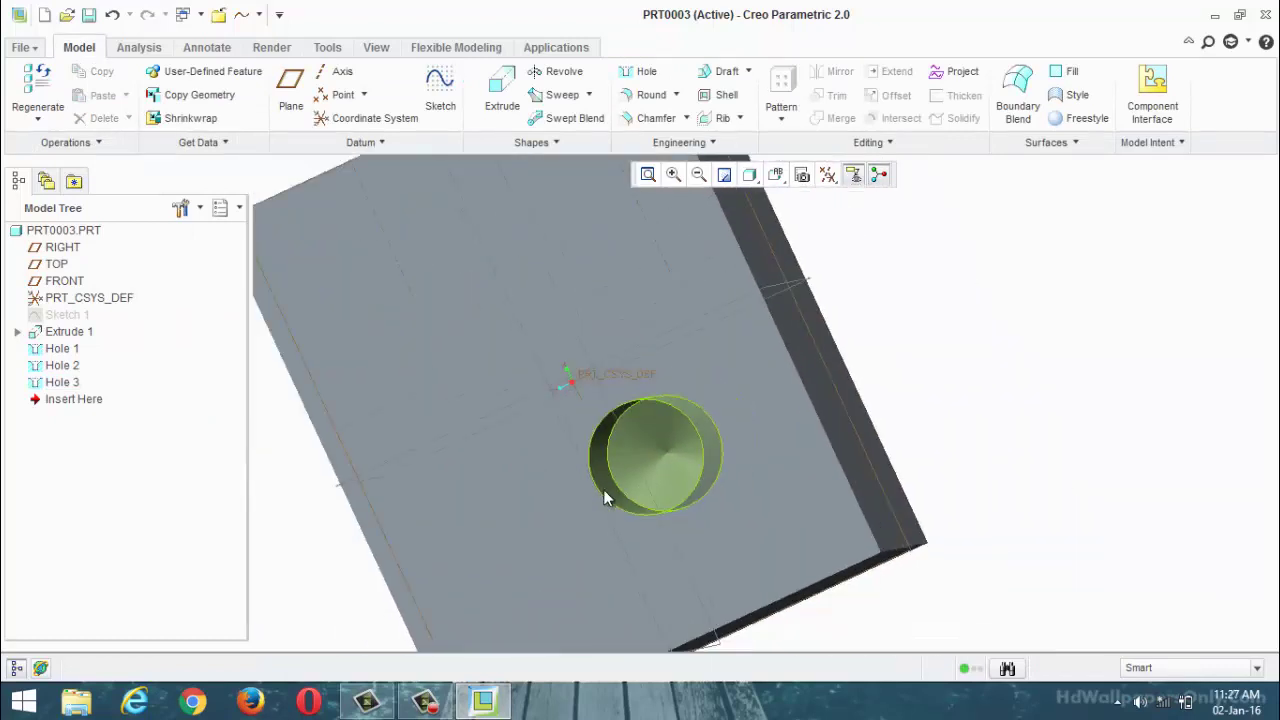
pyautogui.scroll(-2, 606, 500)
pyautogui.moveTo(606, 500); pyautogui.dragTo(609, 399, button='middle')
pyautogui.hotkey('ctrl', 'd')
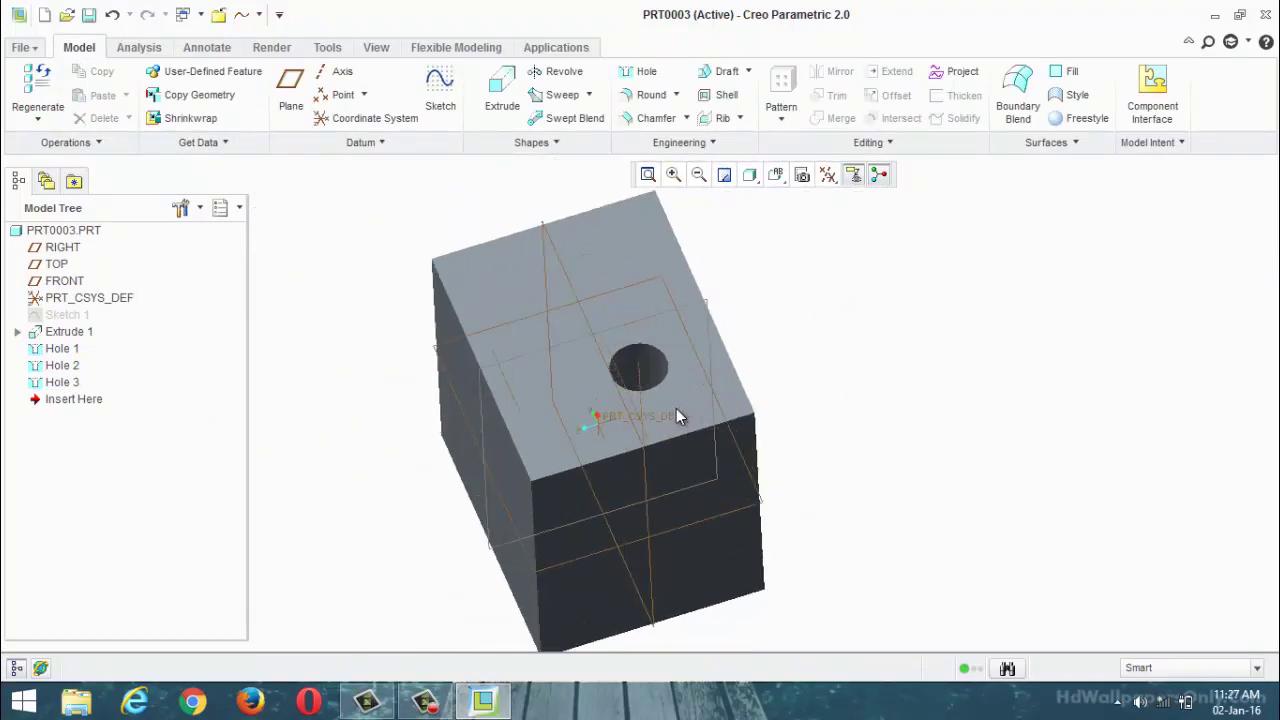
# Place a drilled hole with countersink beside the third hole, referenced about 125 mm and 139 mm from two edges of that face.
pyautogui.click(640, 74)
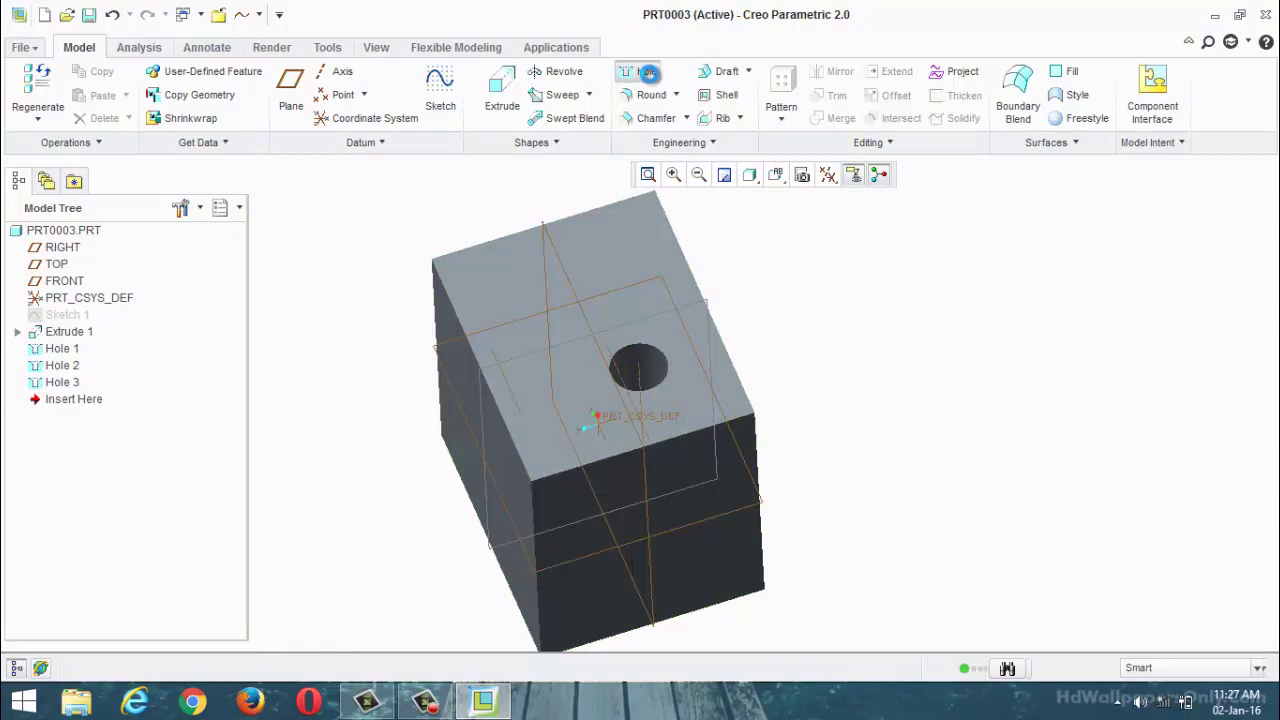
pyautogui.click(534, 289)
pyautogui.click(119, 98)
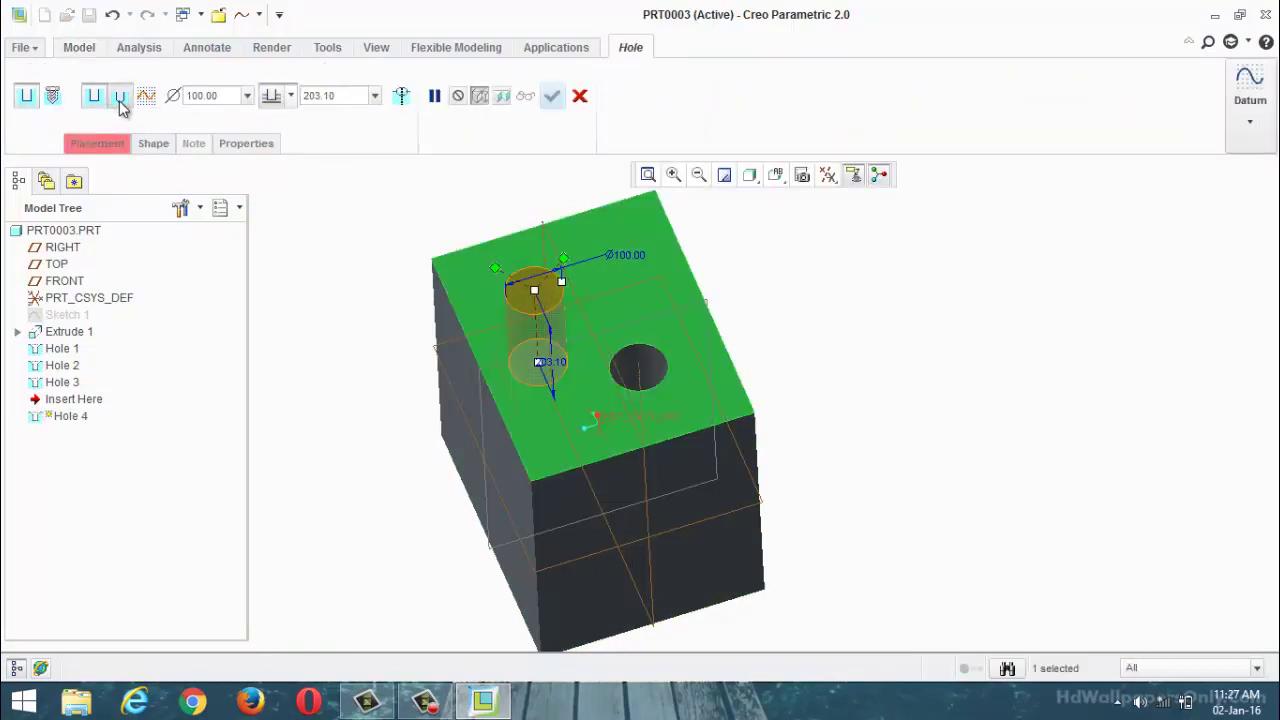
pyautogui.click(445, 100)
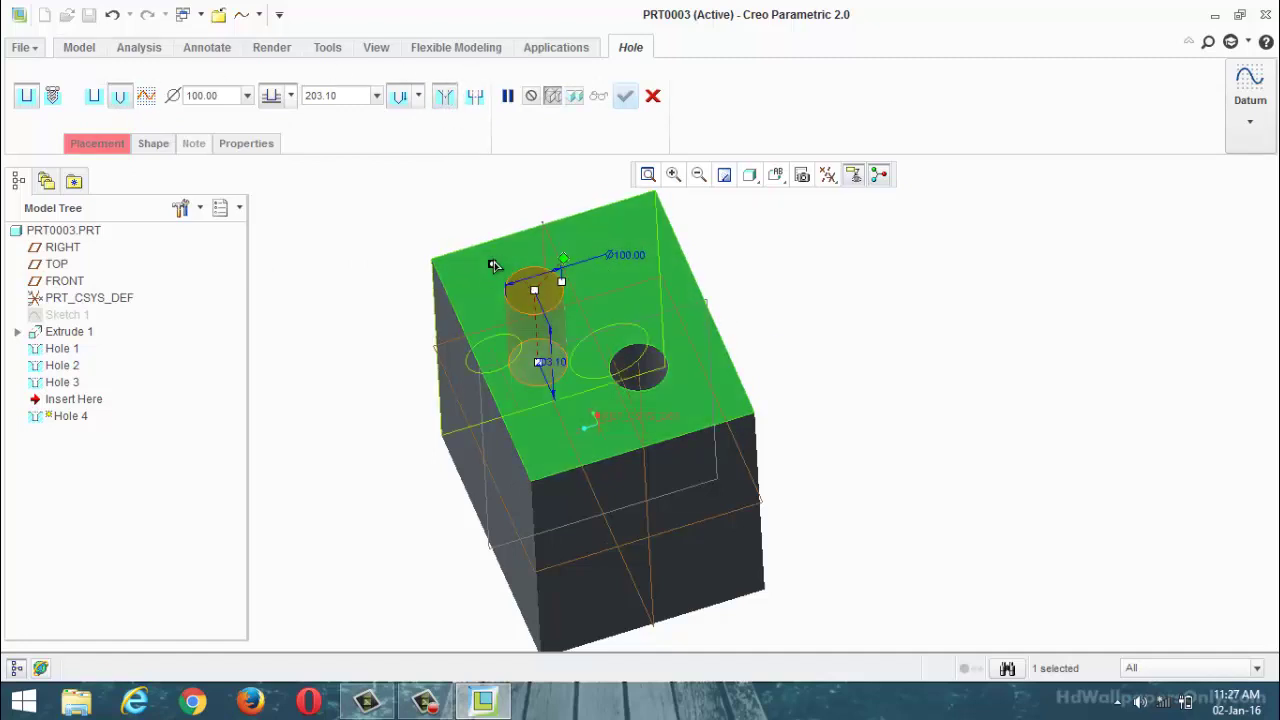
pyautogui.moveTo(497, 268); pyautogui.dragTo(446, 304)
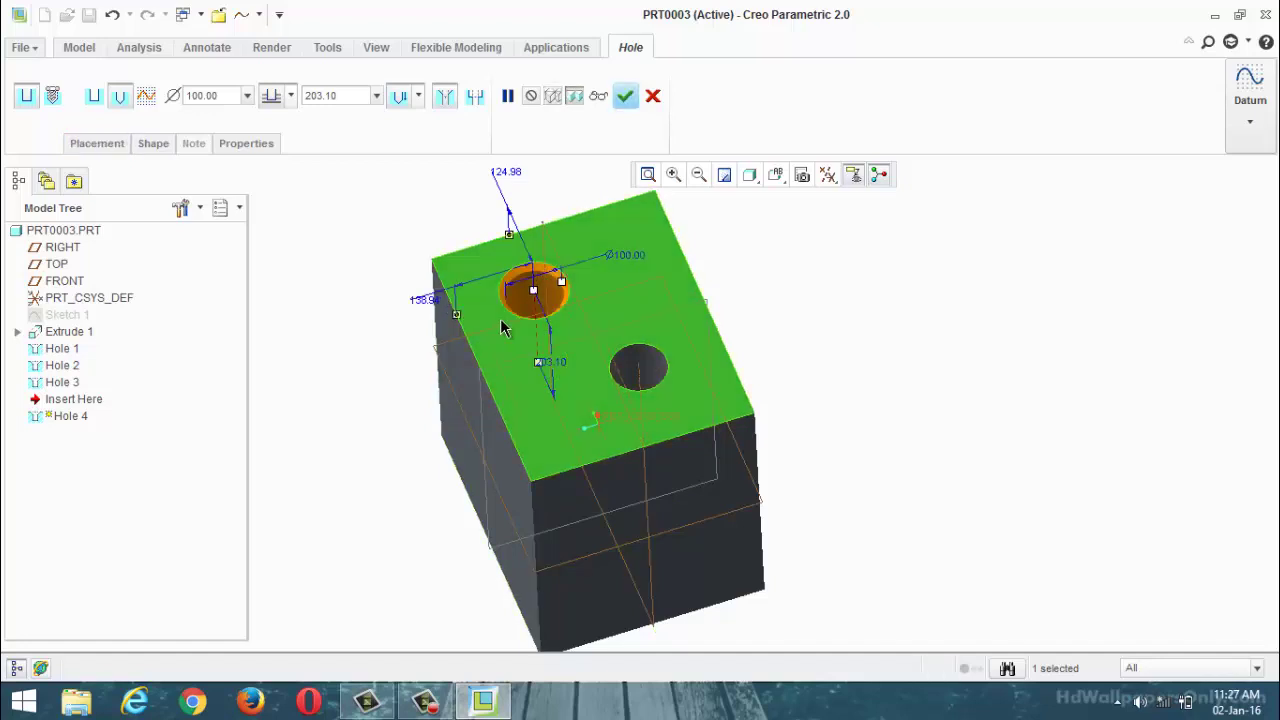
pyautogui.scroll(2, 418, 368)
pyautogui.scroll(-2, 381, 393)
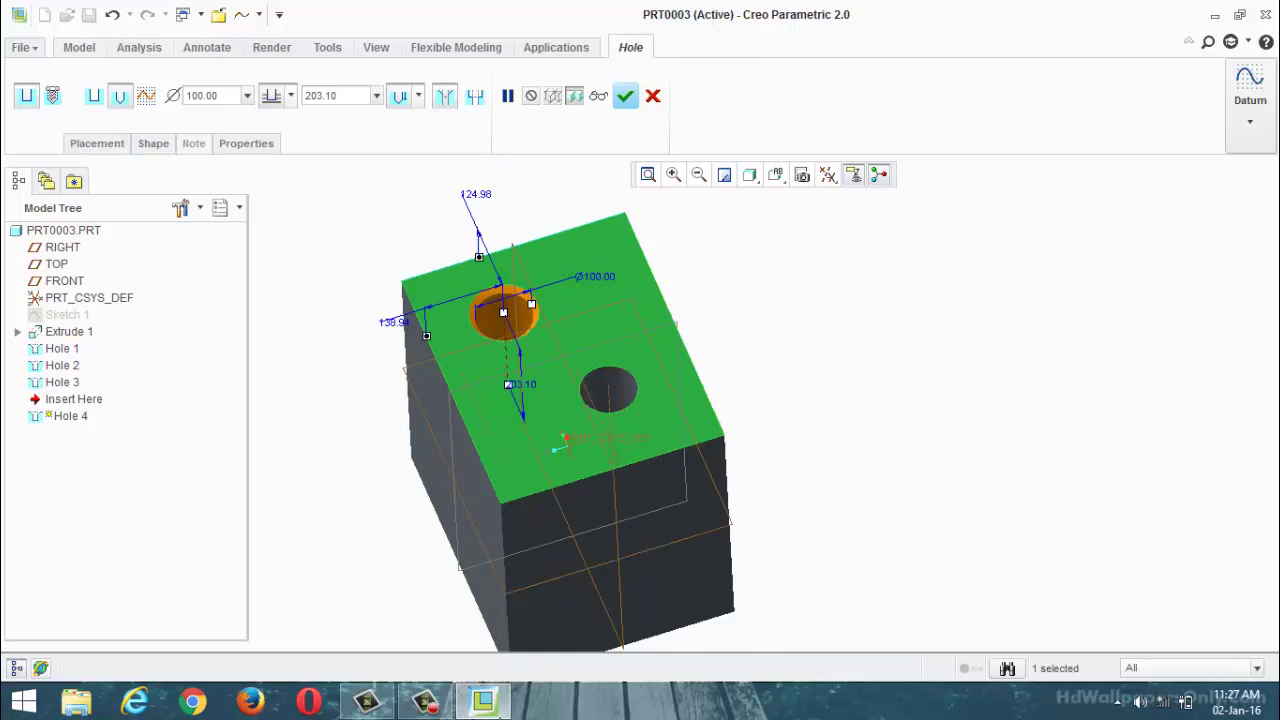
pyautogui.click(425, 702)
pyautogui.click(1189, 614)
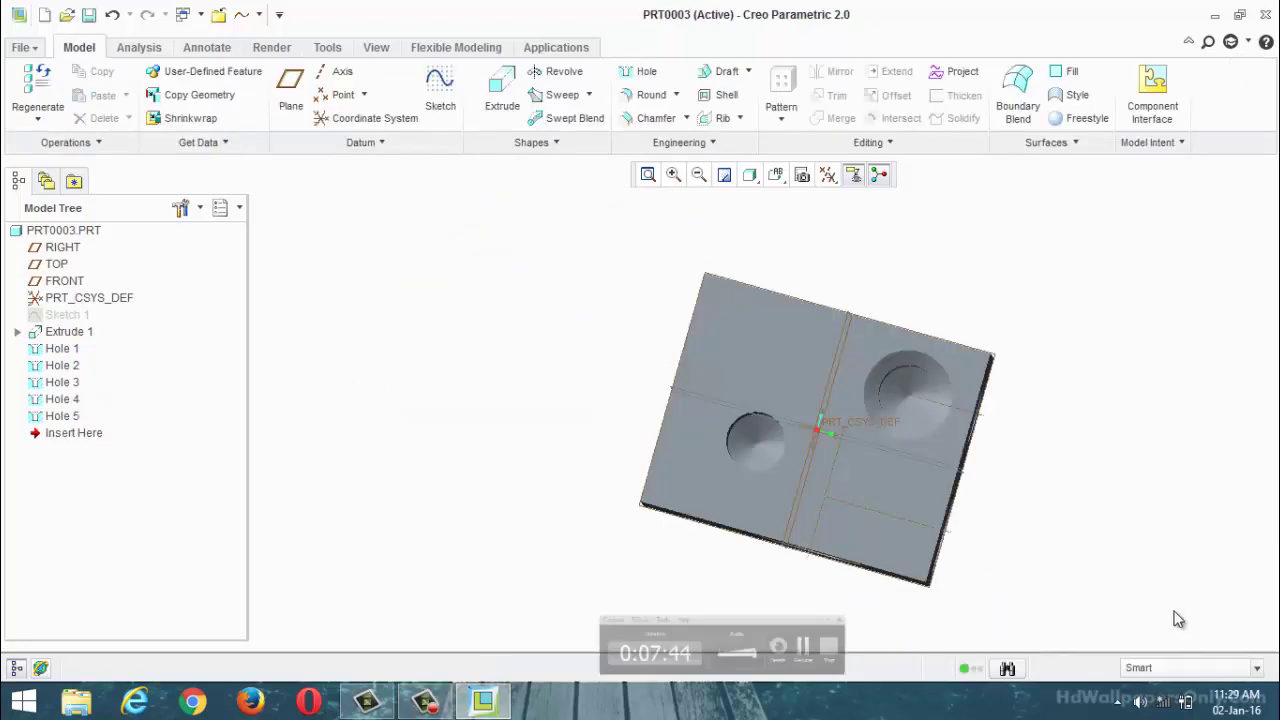
# Start another hole with the standard drilled profile and a counterbore, and place it on the block's blank face.
pyautogui.moveTo(1171, 617); pyautogui.dragTo(830, 460, button='middle')
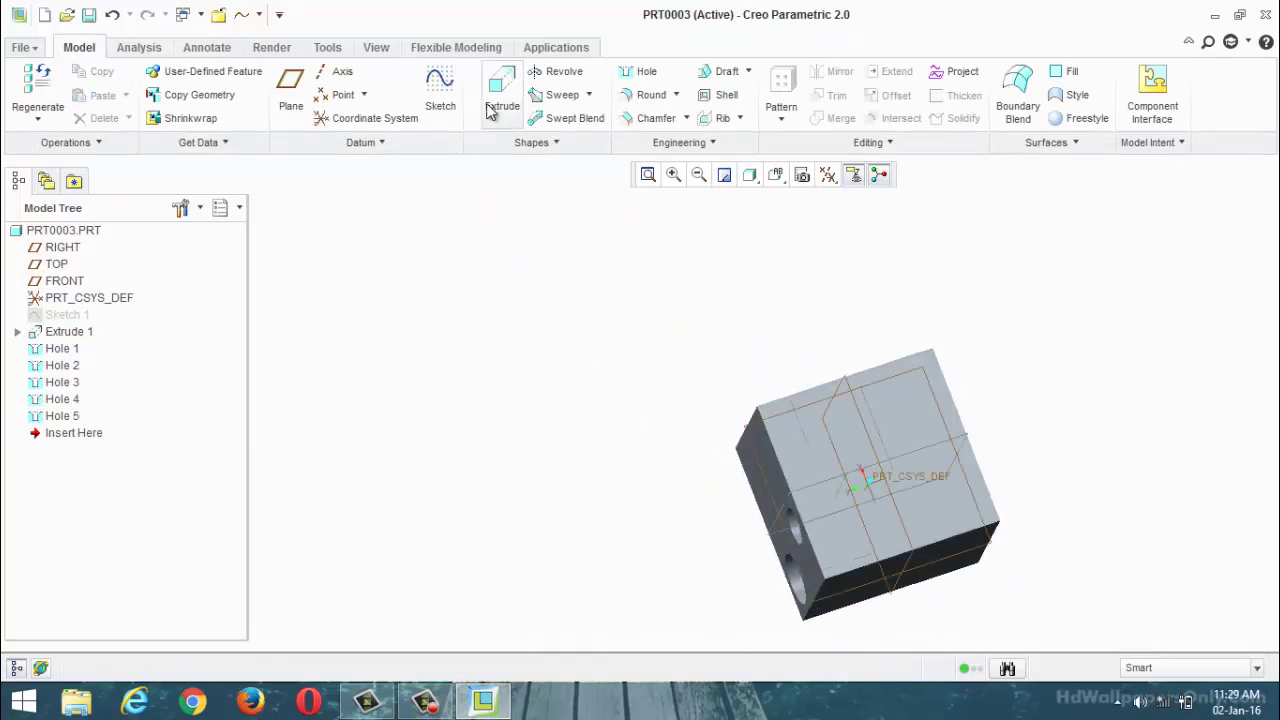
pyautogui.click(646, 72)
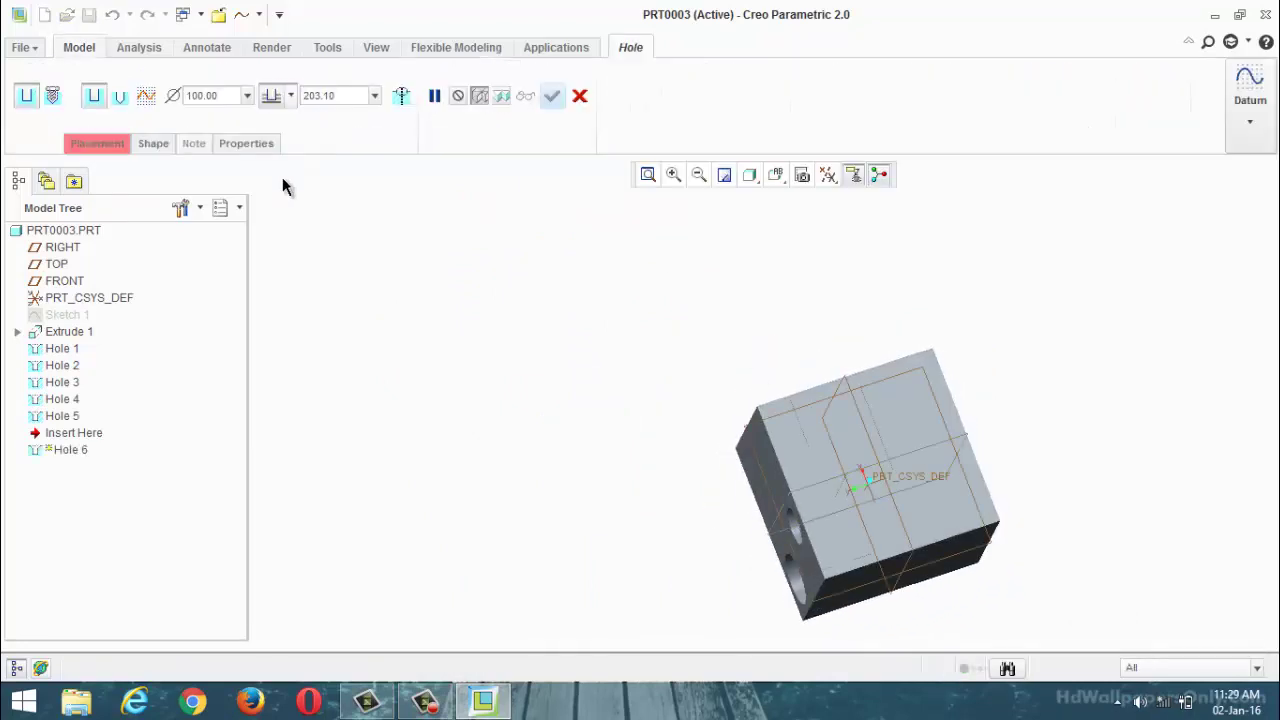
pyautogui.click(120, 98)
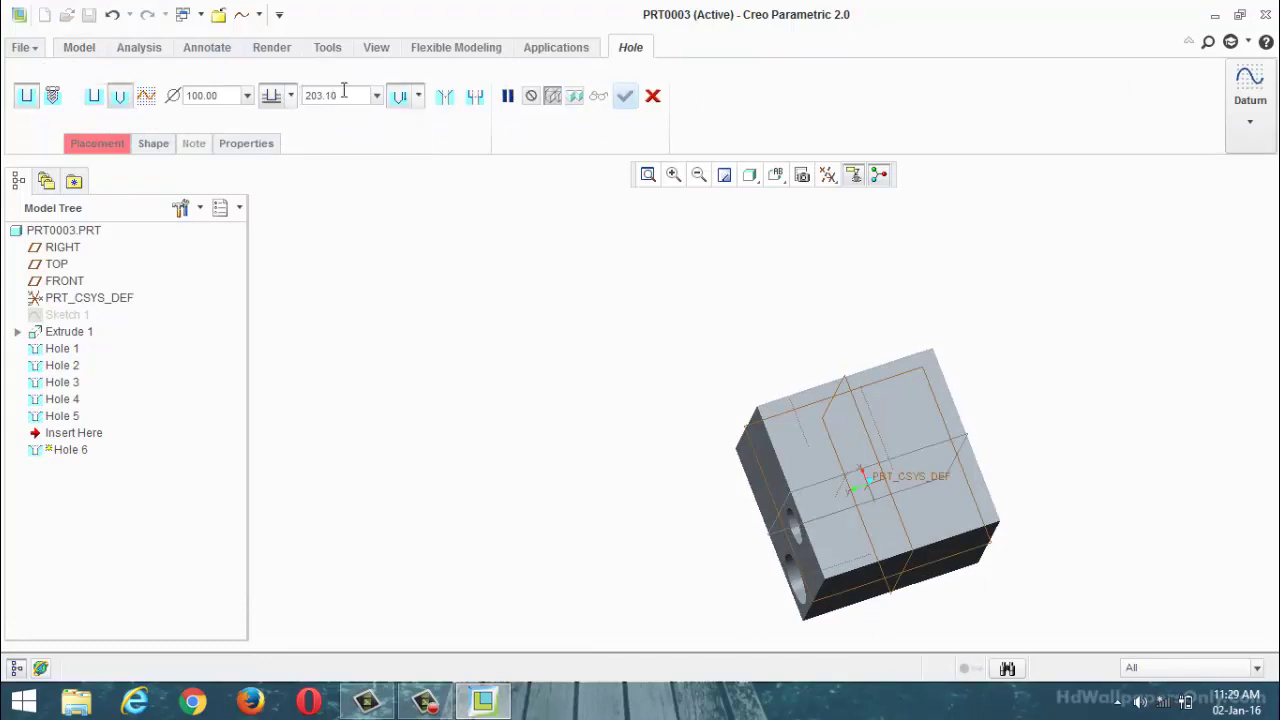
pyautogui.click(880, 420)
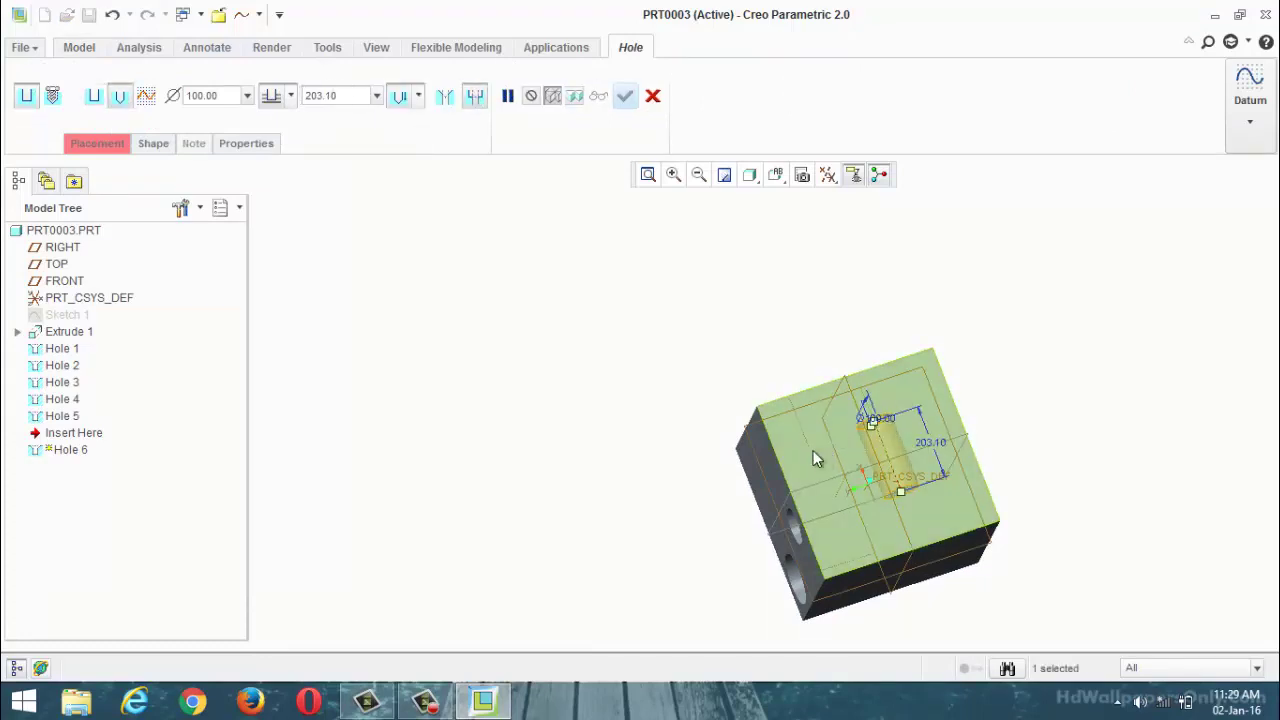
# Reference the counterbored hole to two adjacent edges, position it about 386 mm and 357 mm from them, and complete it.
pyautogui.scroll(2, 813, 458)
pyautogui.moveTo(887, 418); pyautogui.dragTo(782, 381)
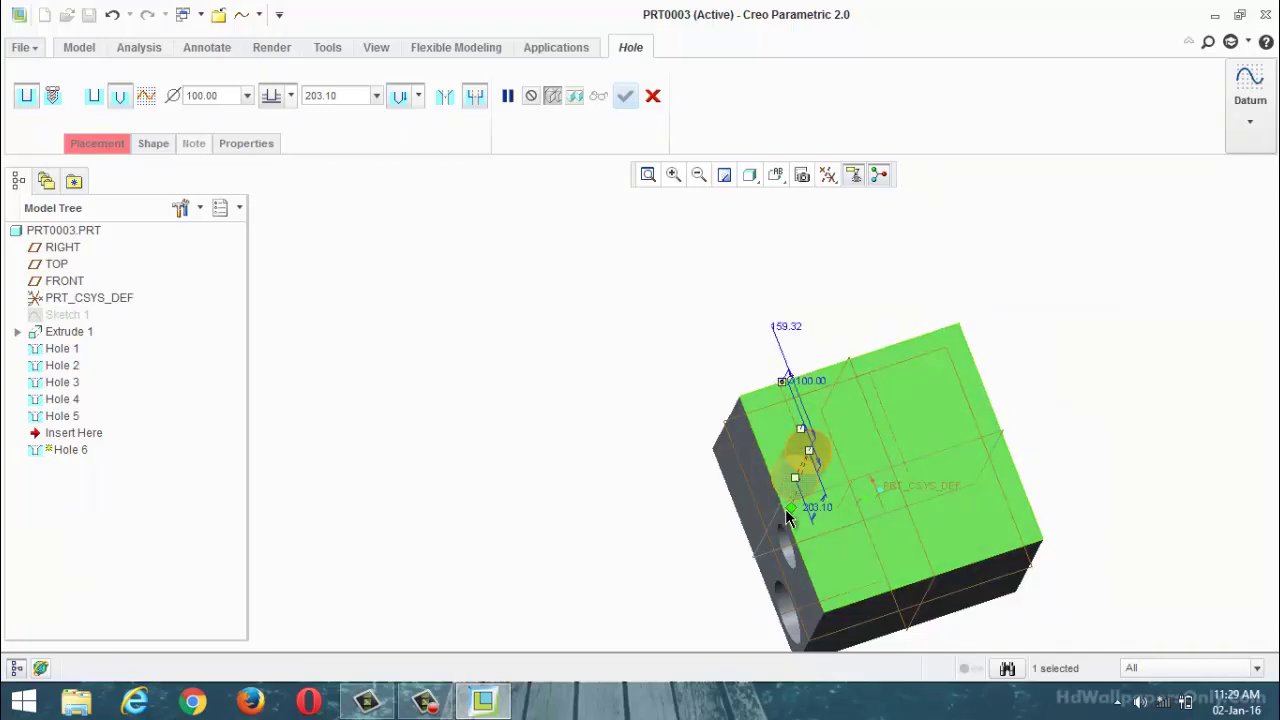
pyautogui.moveTo(787, 510); pyautogui.dragTo(963, 514)
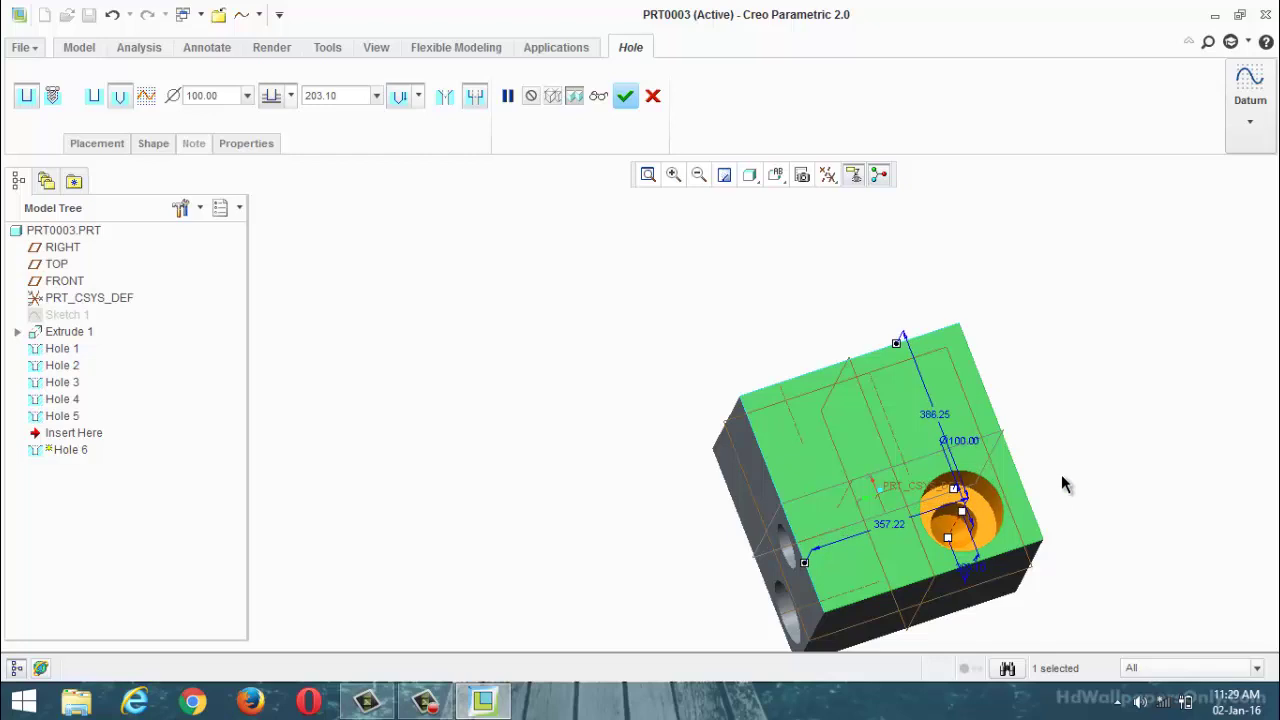
pyautogui.moveTo(1066, 486); pyautogui.dragTo(1040, 492, button='middle')
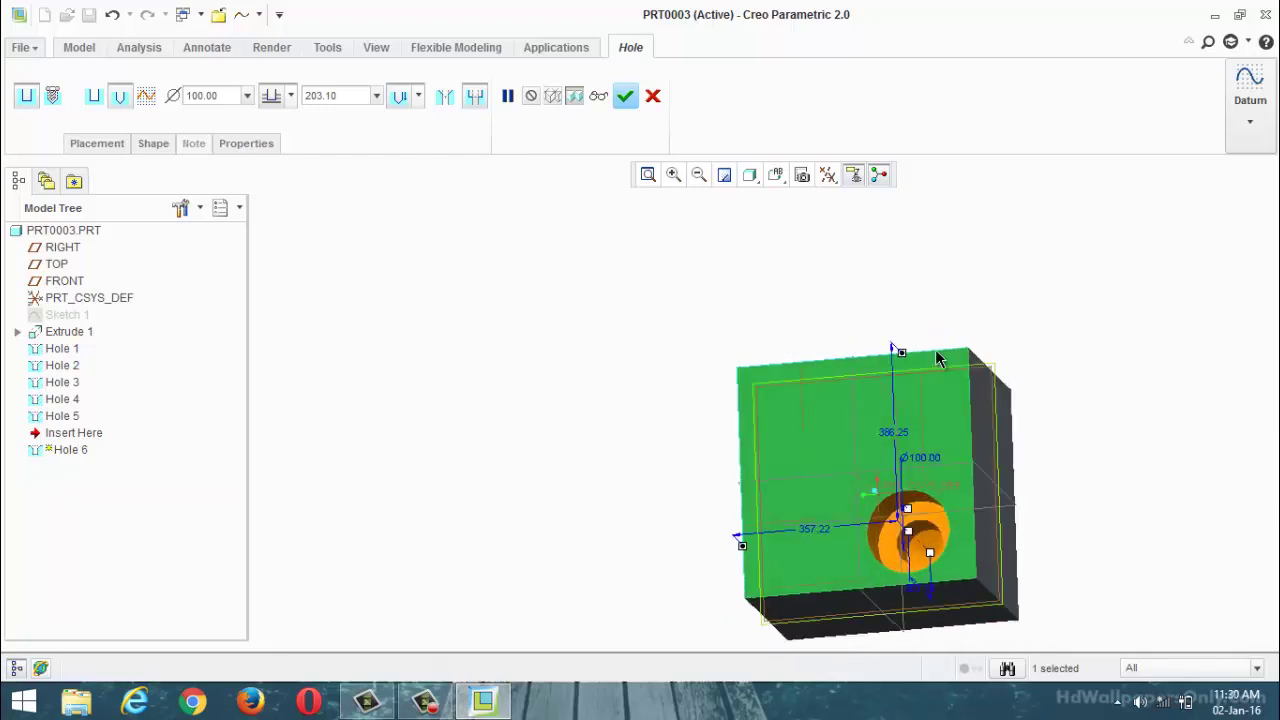
pyautogui.click(625, 95)
pyautogui.moveTo(716, 291); pyautogui.dragTo(566, 276, button='middle')
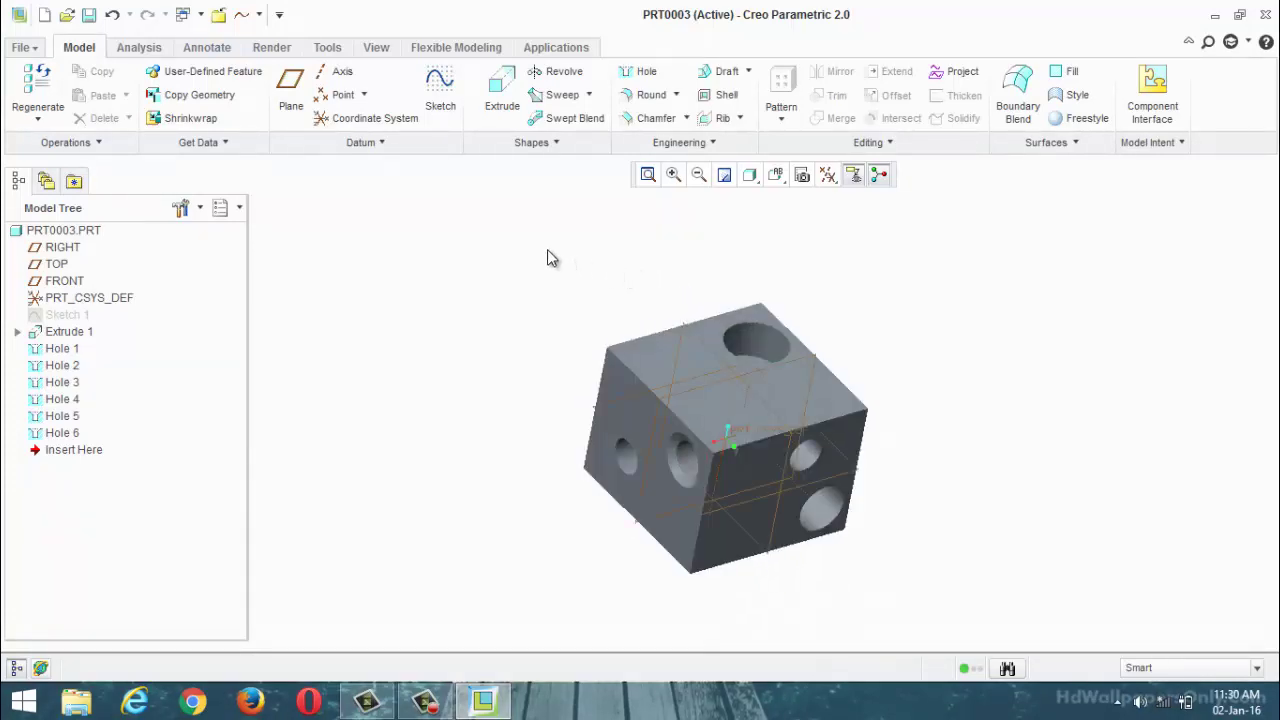
# Undo all the holes, the extruded block and its sketch, back to the default datum planes.
pyautogui.hotkey('ctrl', 'z')
pyautogui.hotkey('ctrl', 'z')
pyautogui.hotkey('ctrl', 'z')
pyautogui.hotkey('ctrl', 'z')
pyautogui.hotkey('ctrl', 'z')
pyautogui.hotkey('ctrl', 'z')
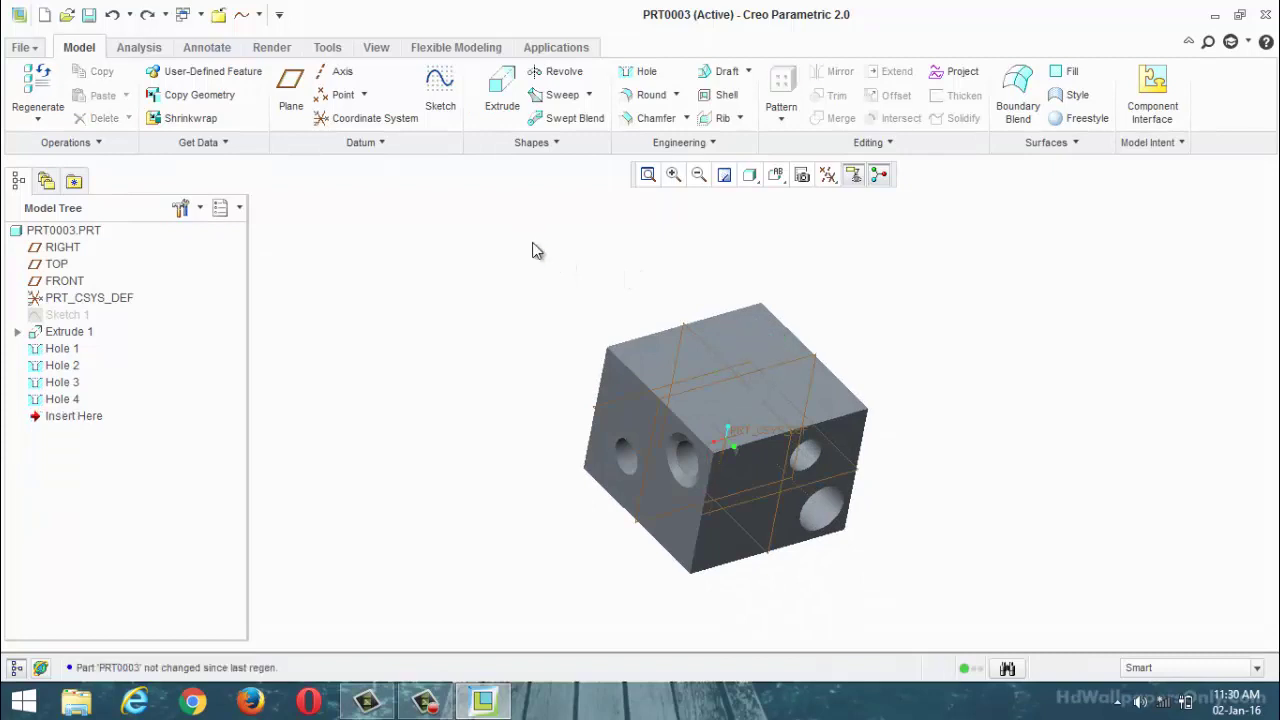
pyautogui.hotkey('ctrl', 'z')
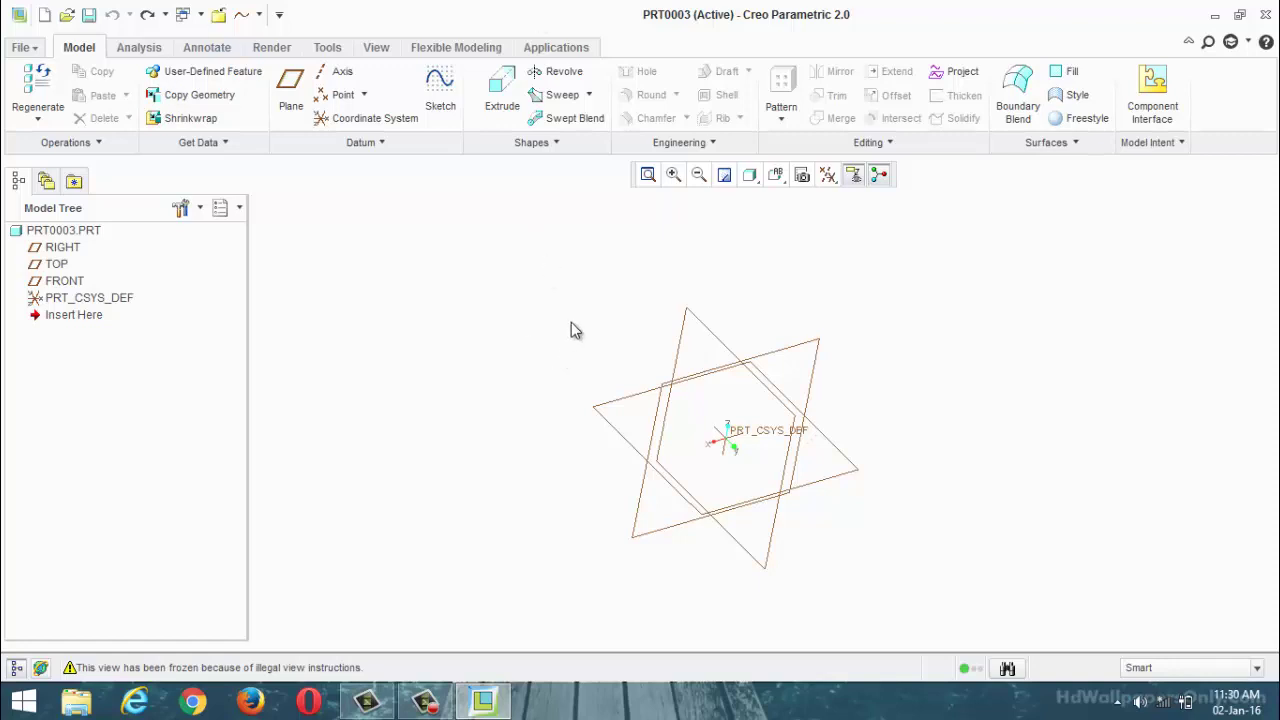
# Start a sketch on the RIGHT plane and draw a circle about 430 mm in diameter centred on the origin.
pyautogui.click(428, 106)
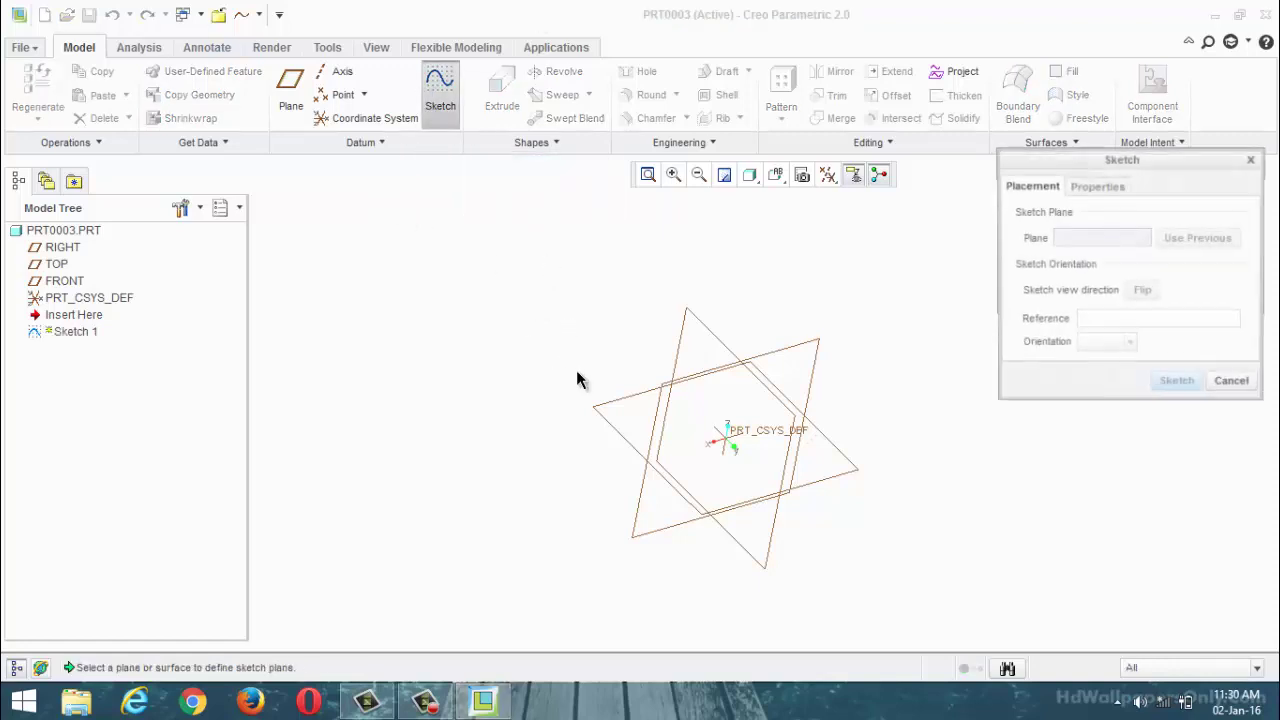
pyautogui.click(608, 408)
pyautogui.click(1178, 383)
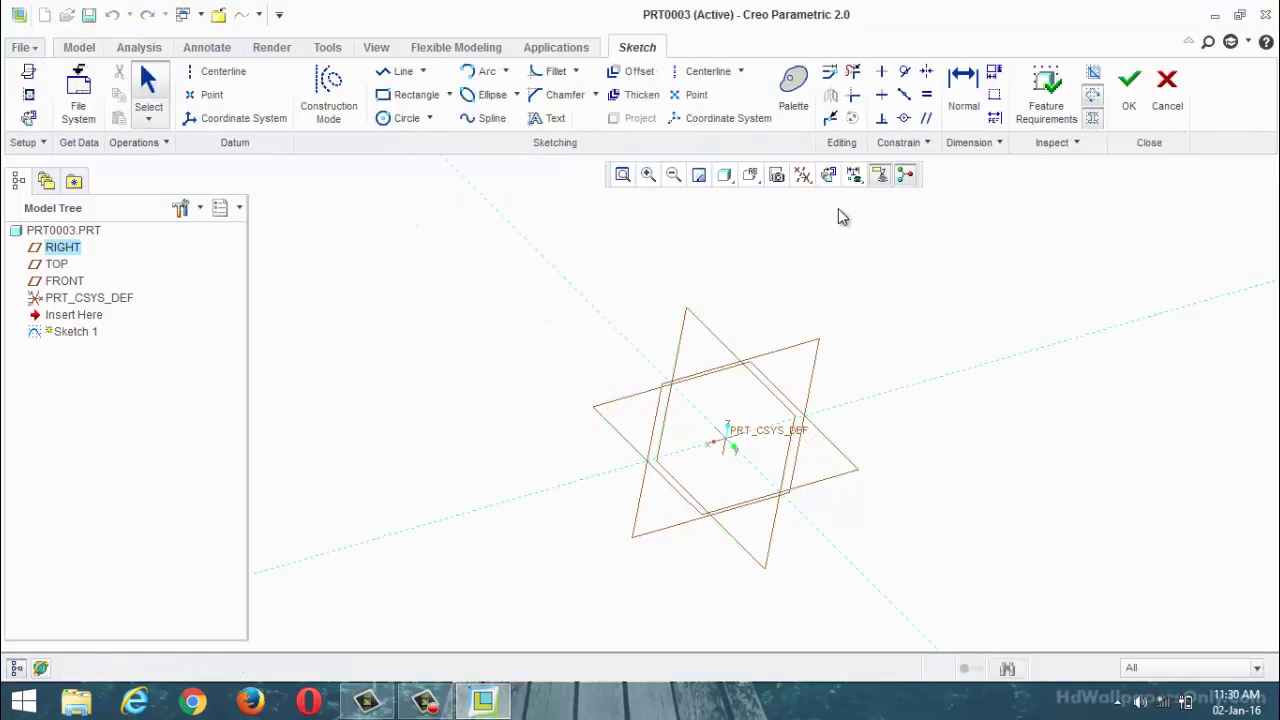
pyautogui.click(386, 120)
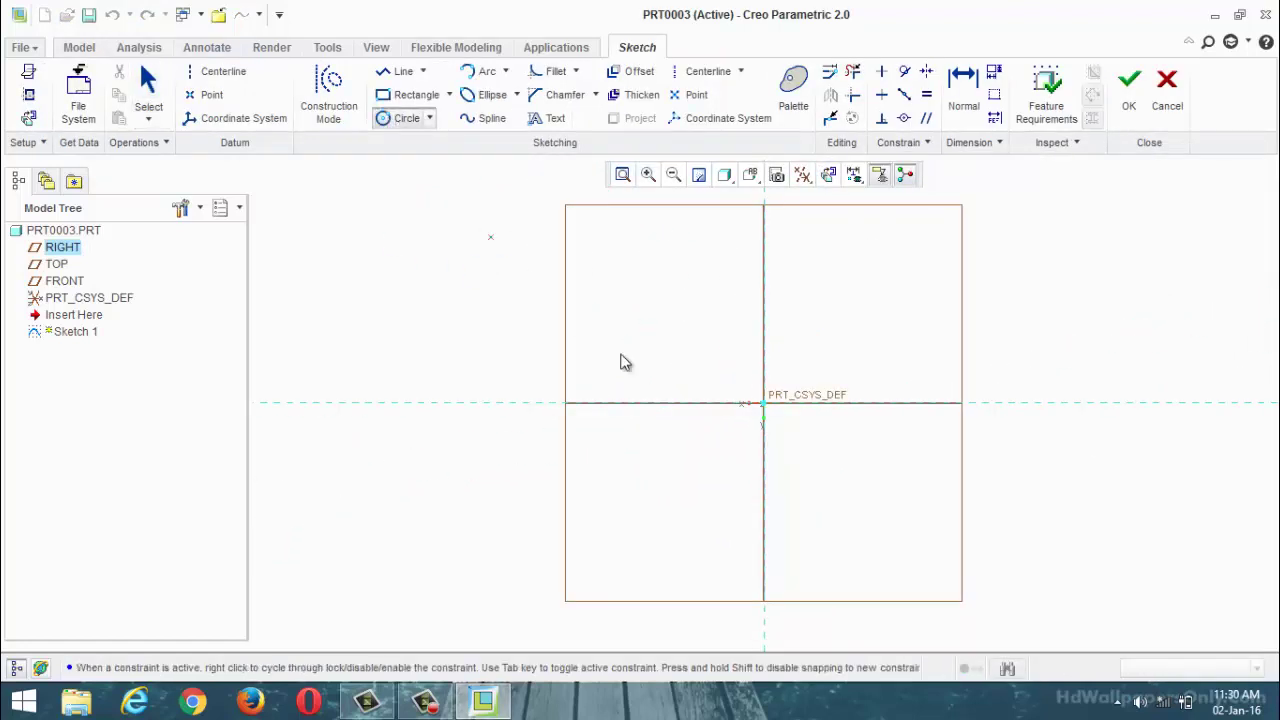
pyautogui.click(763, 403)
pyautogui.click(855, 560)
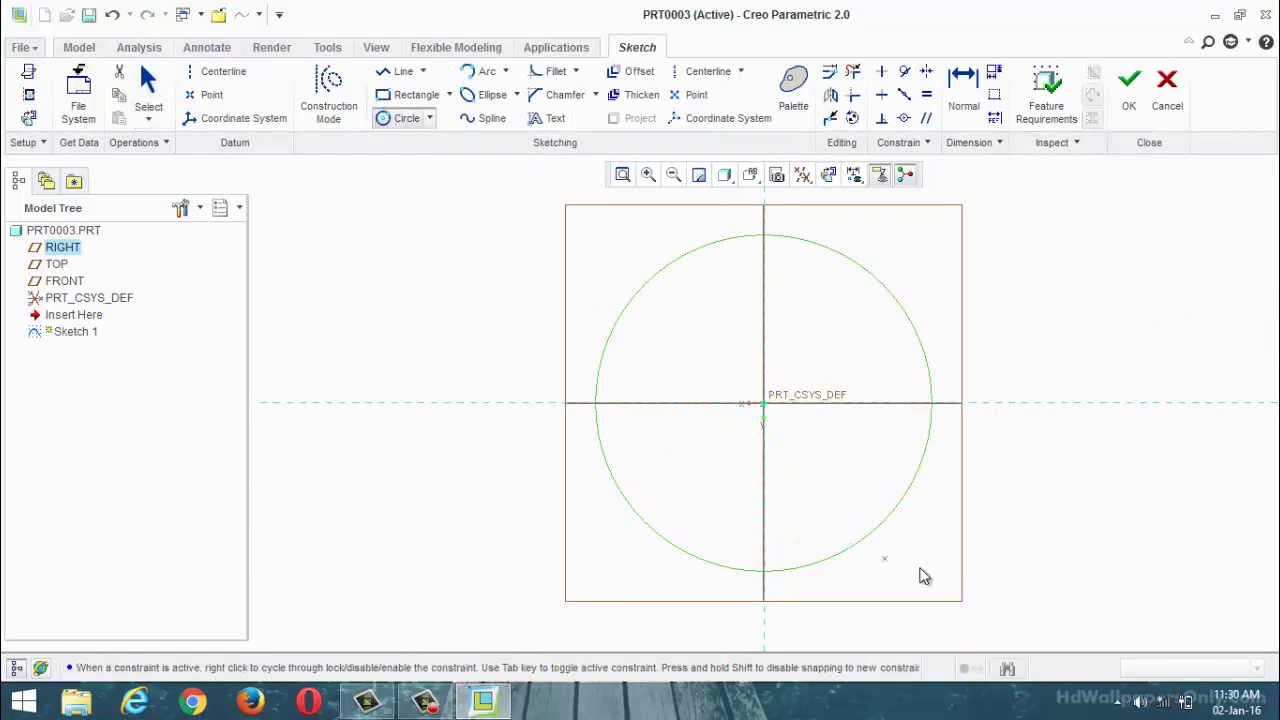
pyautogui.middleClick(960, 591)
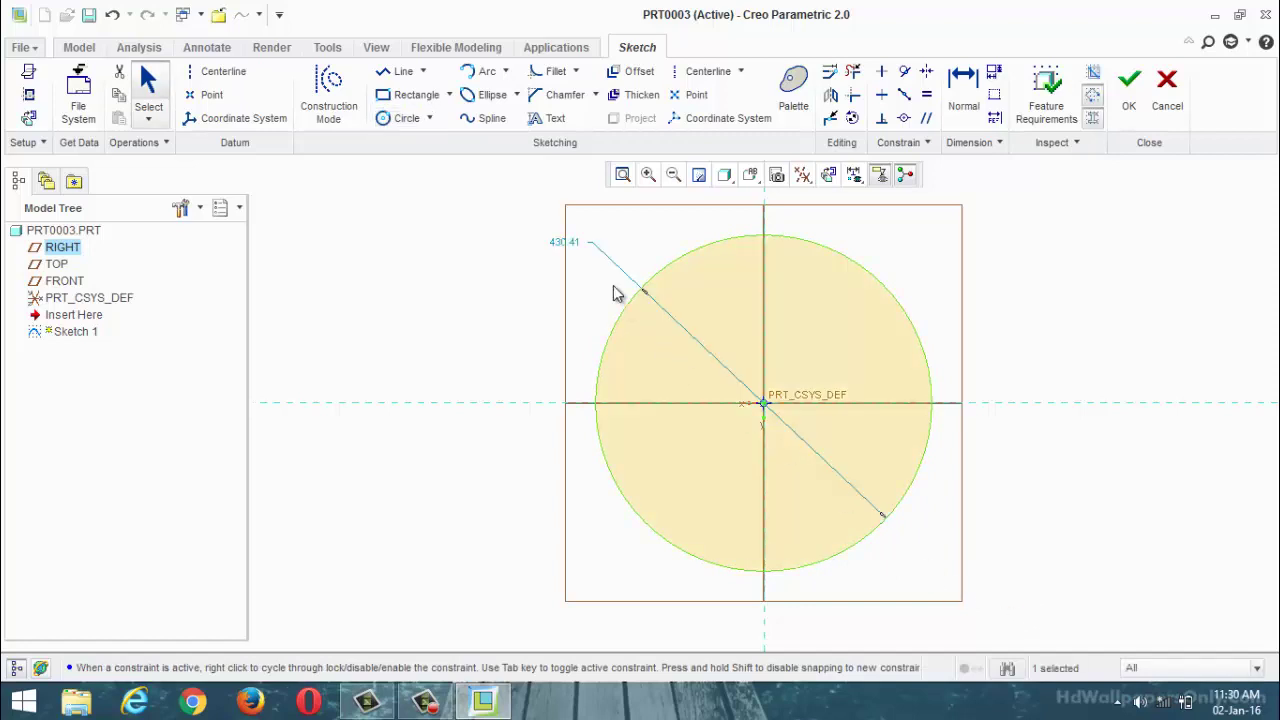
# Set the circle's diameter to 450 mm and finish the sketch.
pyautogui.doubleClick(560, 243)
pyautogui.write('46')
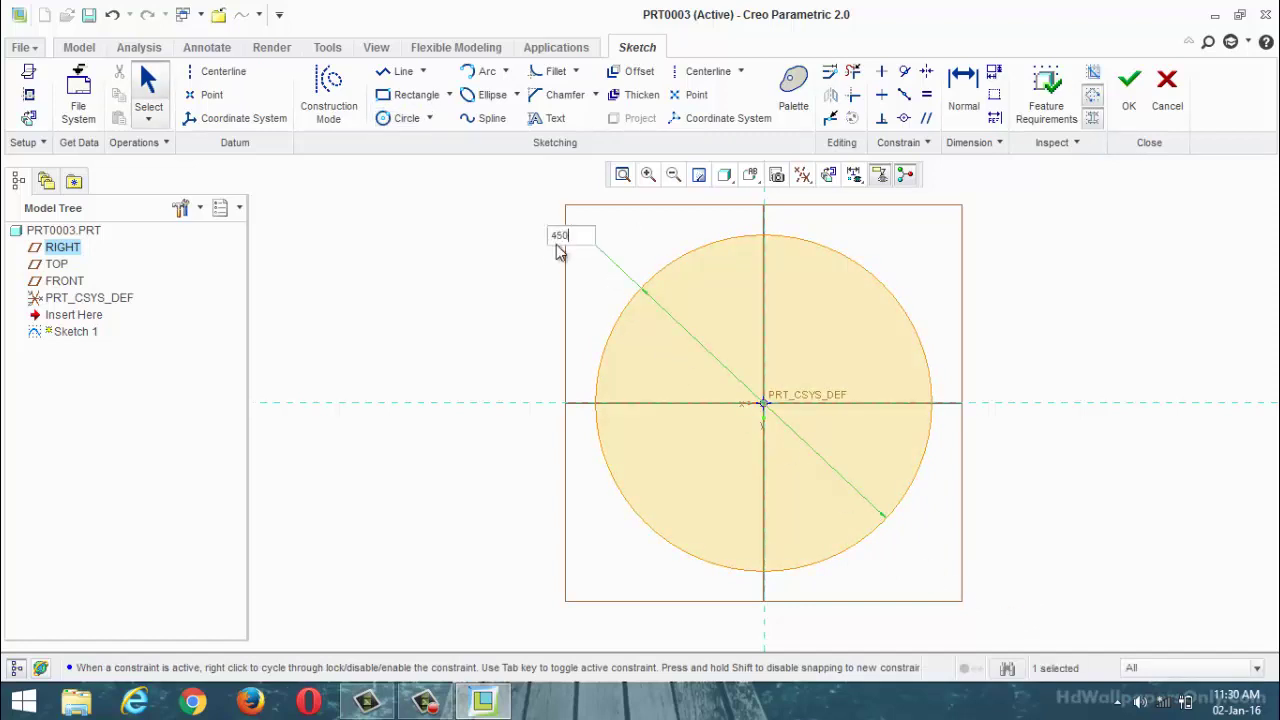
pyautogui.write('0')
pyautogui.press('Return')
pyautogui.click(1135, 100)
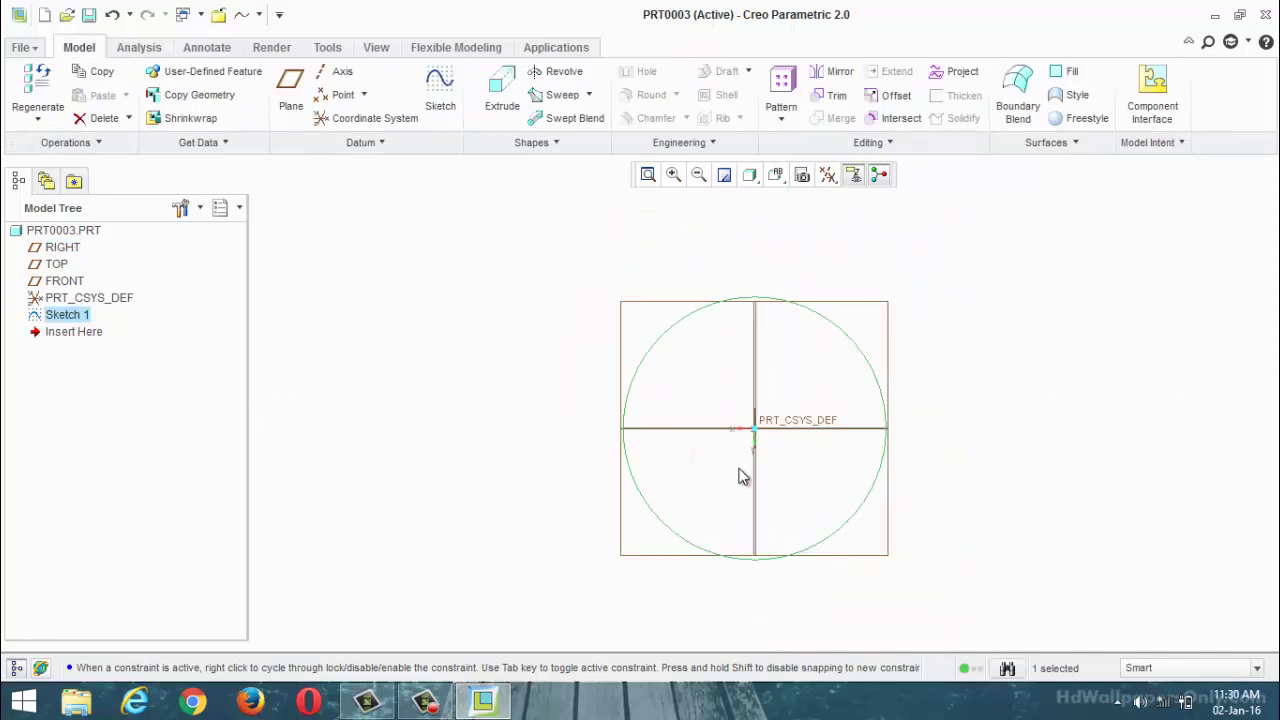
# Extrude the 450 mm circle to a depth of 500 mm to form a solid cylinder.
pyautogui.click(502, 95)
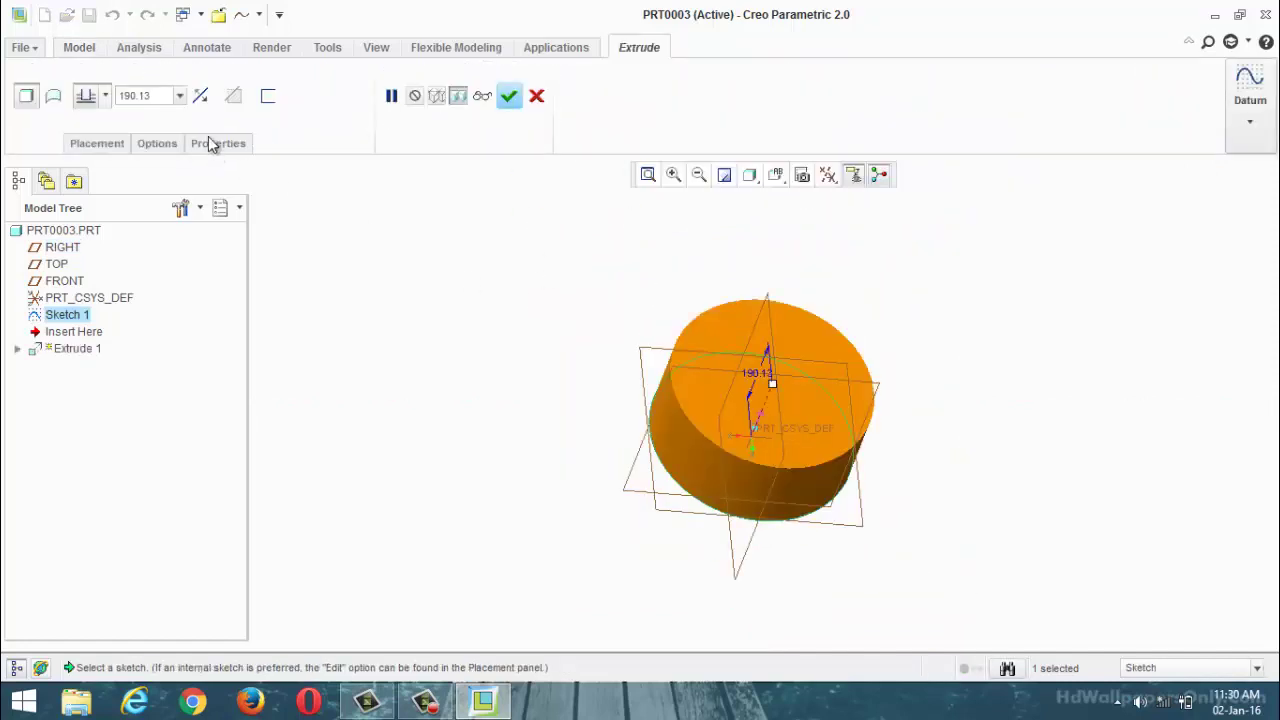
pyautogui.doubleClick(157, 100)
pyautogui.write('50')
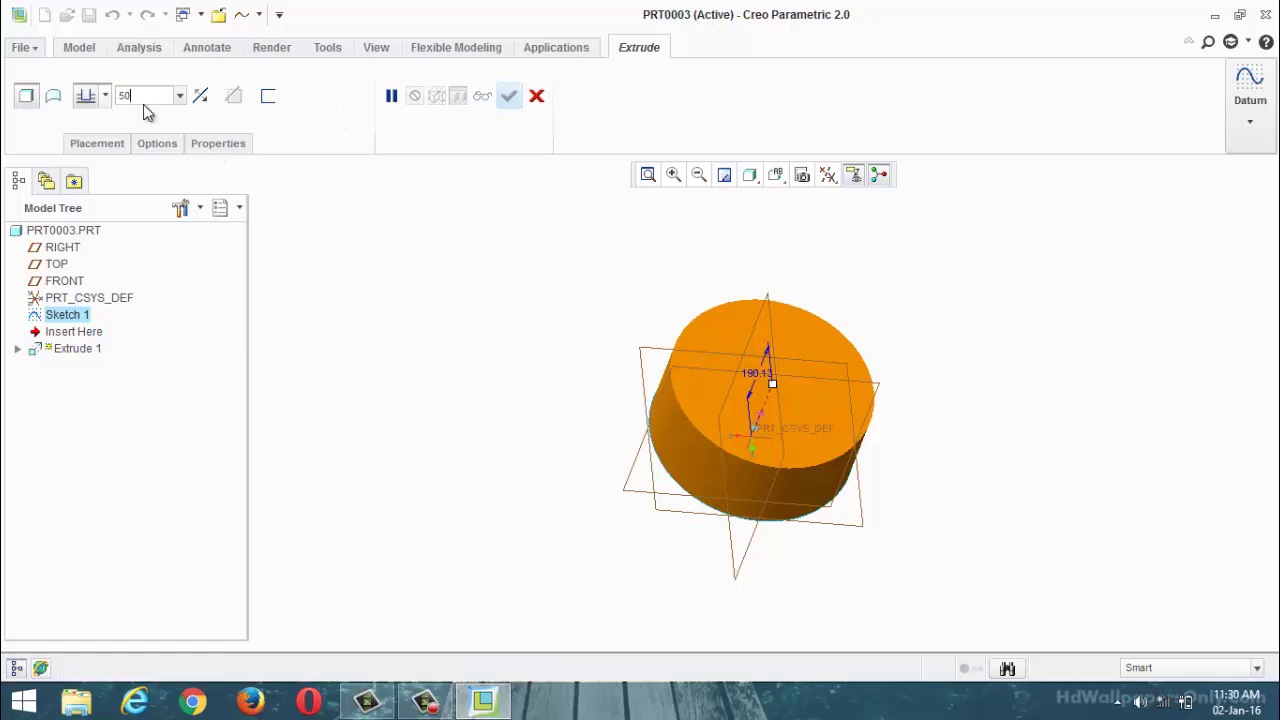
pyautogui.write('0')
pyautogui.press('Return')
pyautogui.scroll(3, 459, 339)
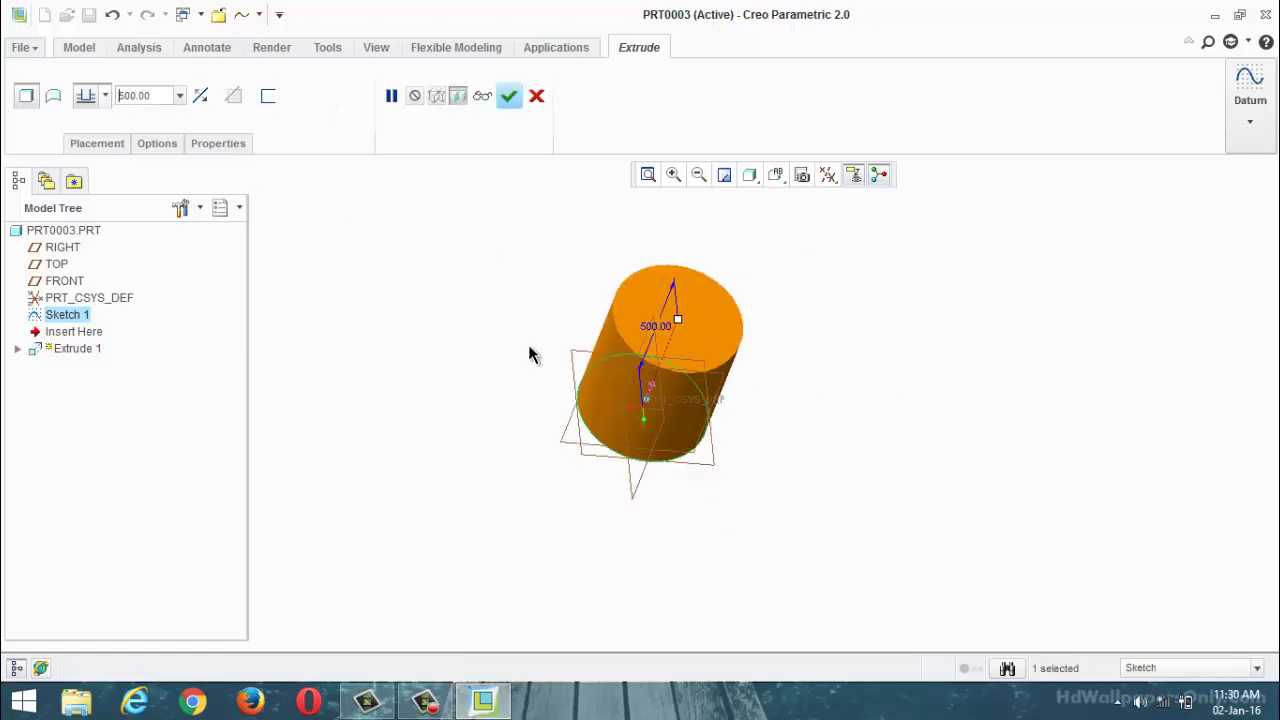
pyautogui.moveTo(529, 357); pyautogui.dragTo(490, 322, button='middle')
pyautogui.click(509, 96)
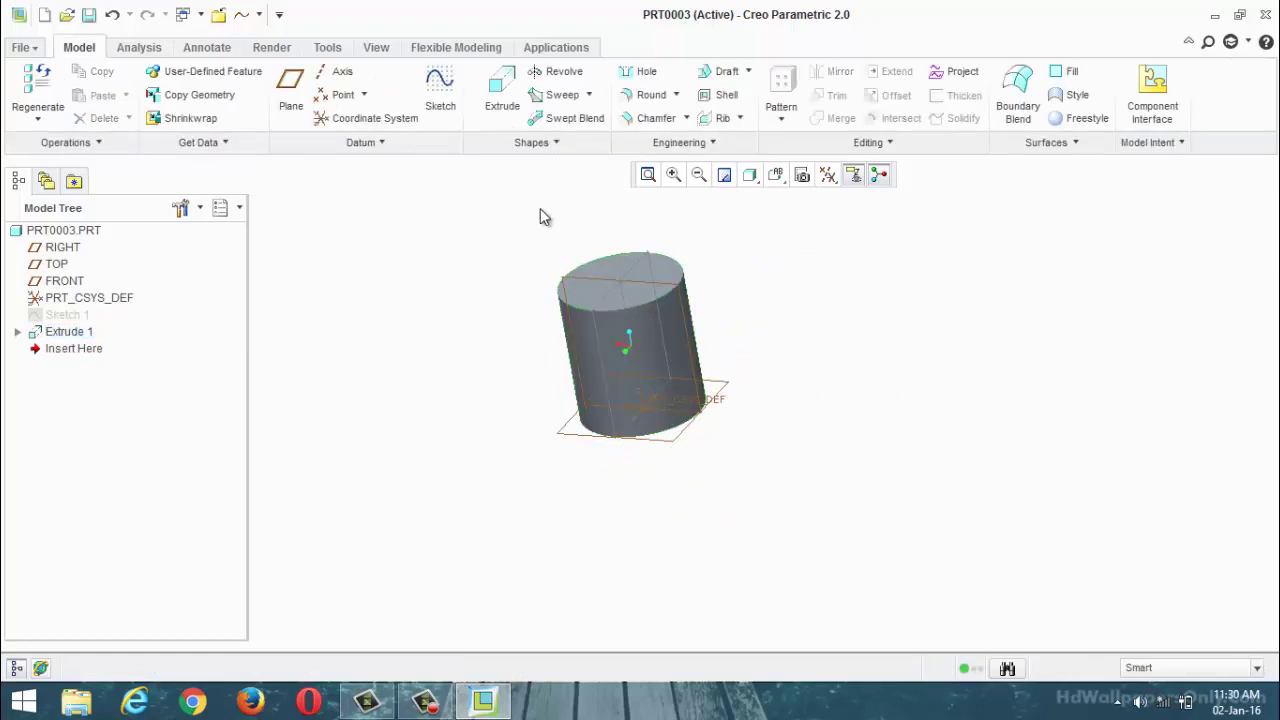
# Place a linear hole on the cylinder's end face, offset about 96 mm from the RIGHT plane and 72 mm from the TOP plane.
pyautogui.scroll(-2, 540, 208)
pyautogui.moveTo(564, 267); pyautogui.dragTo(494, 314, button='middle')
pyautogui.scroll(-2, 594, 380)
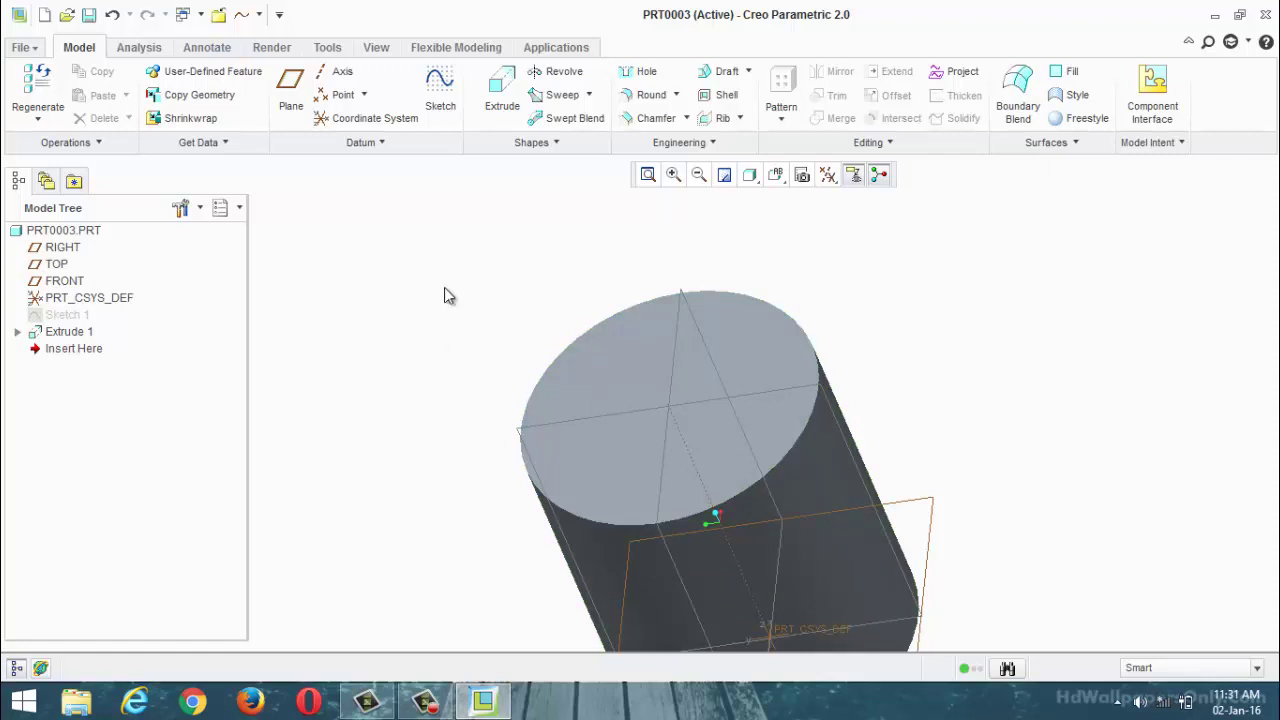
pyautogui.click(641, 72)
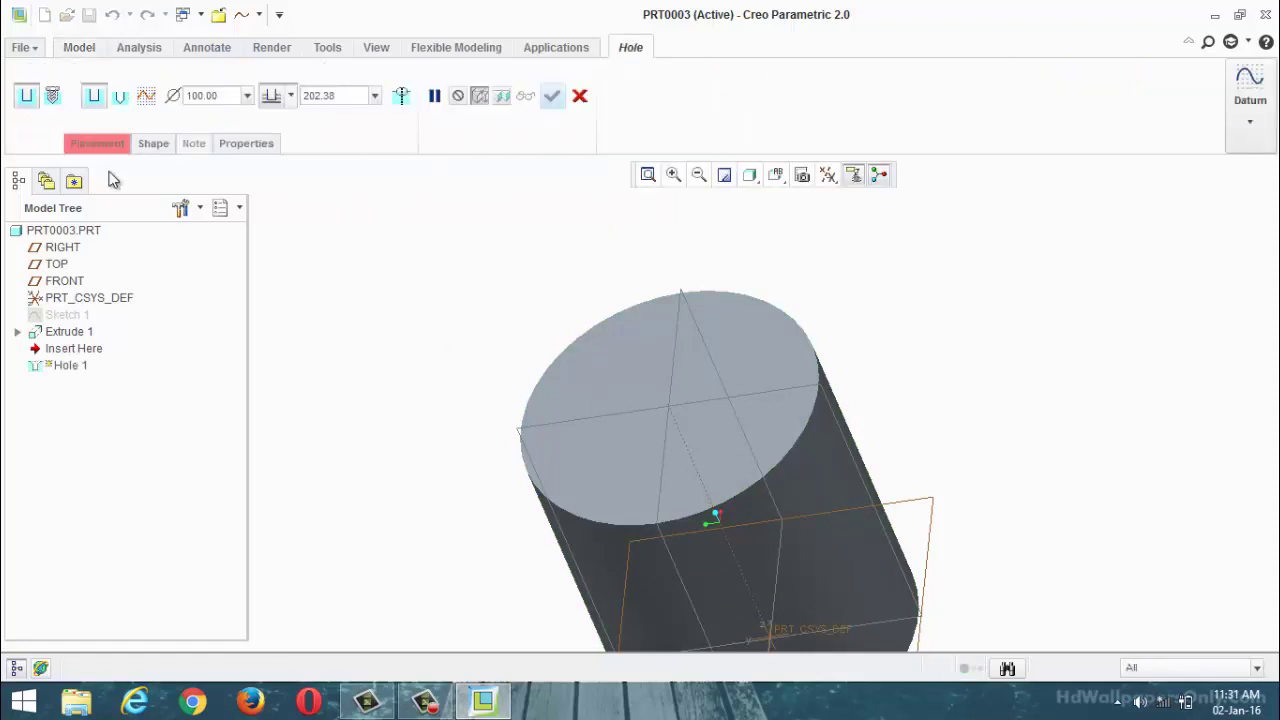
pyautogui.click(105, 145)
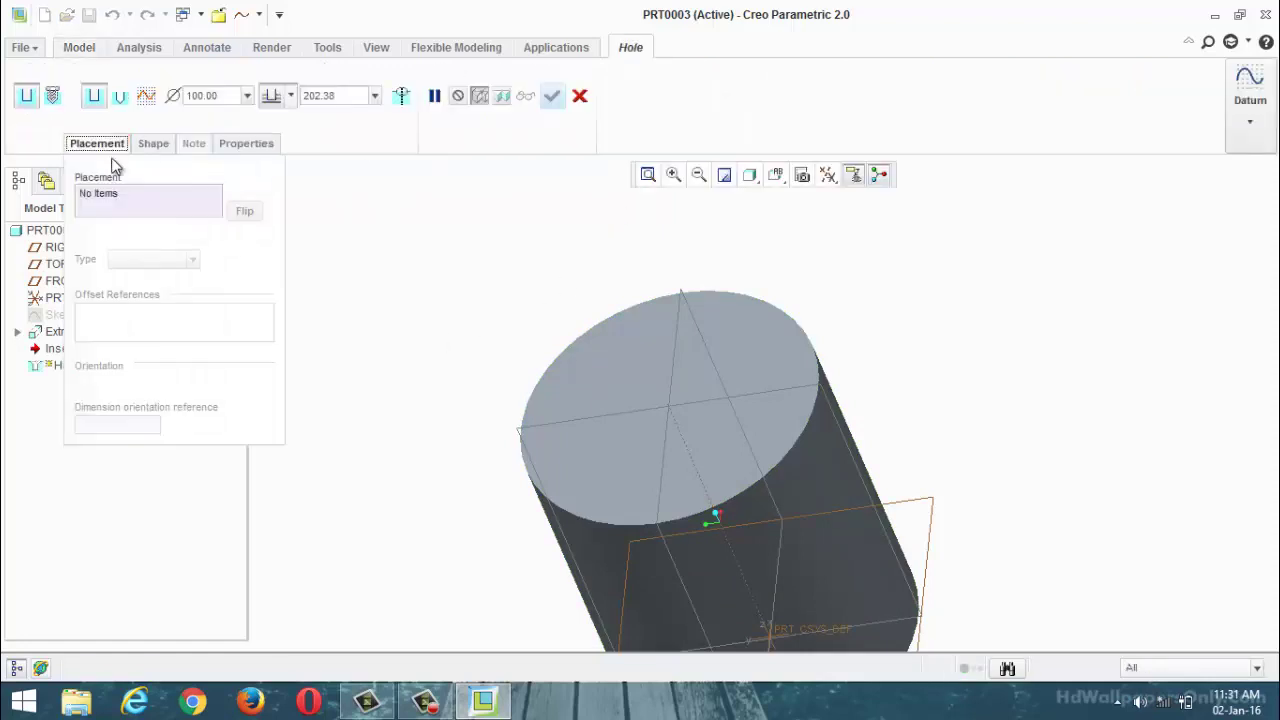
pyautogui.click(586, 453)
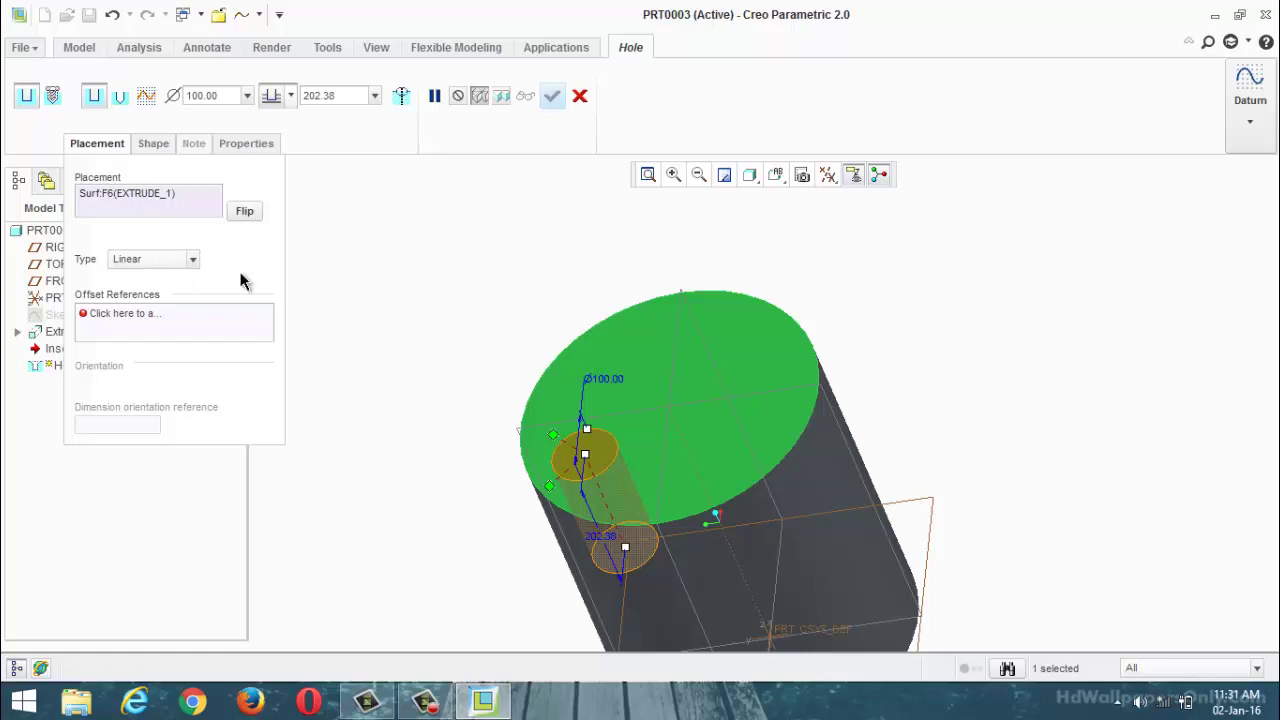
pyautogui.scroll(4, 545, 447)
pyautogui.moveTo(545, 447); pyautogui.dragTo(655, 412)
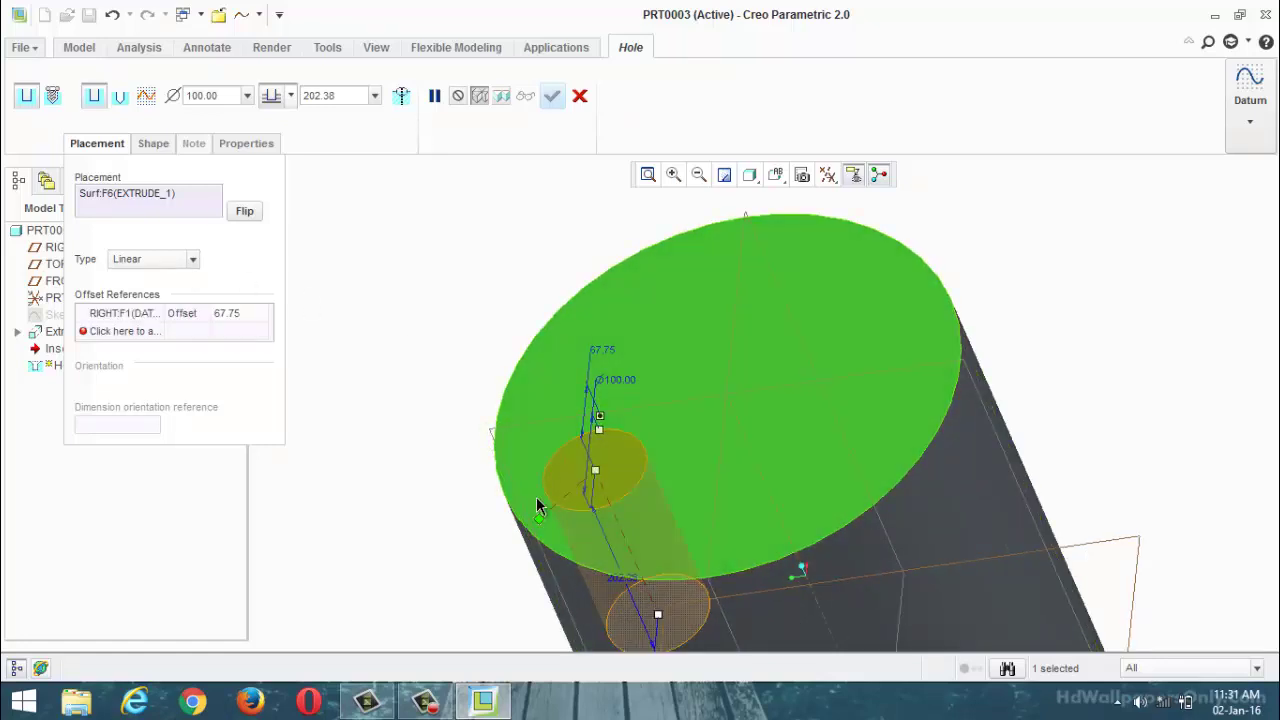
pyautogui.moveTo(539, 519); pyautogui.dragTo(711, 379)
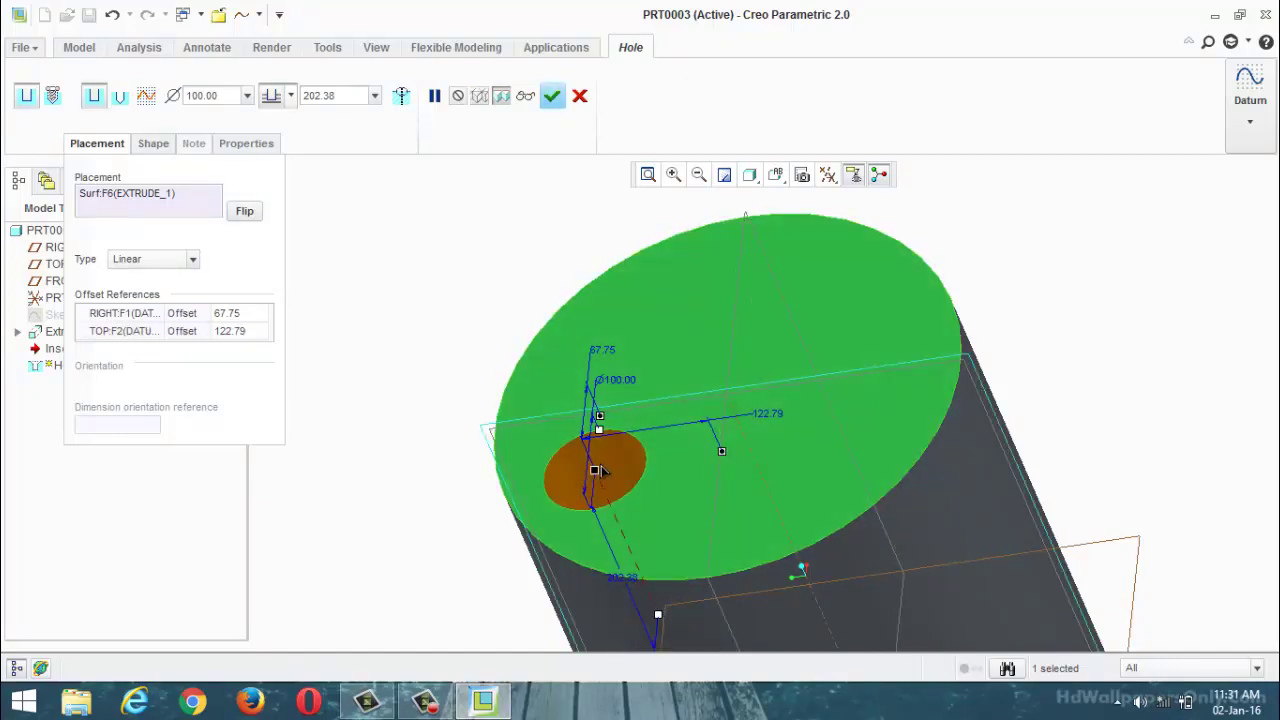
pyautogui.moveTo(595, 470); pyautogui.dragTo(661, 331)
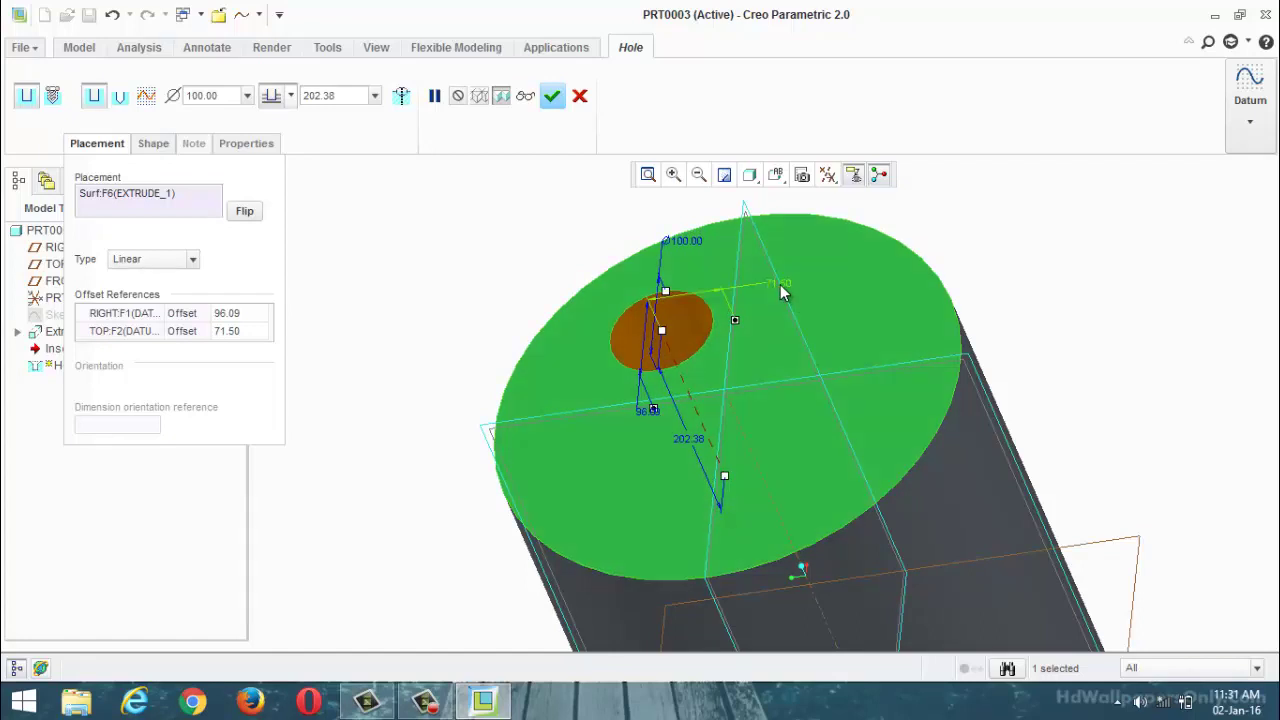
# Set the hole's offset from the TOP plane to 150 mm.
pyautogui.doubleClick(783, 289)
pyautogui.write('150')
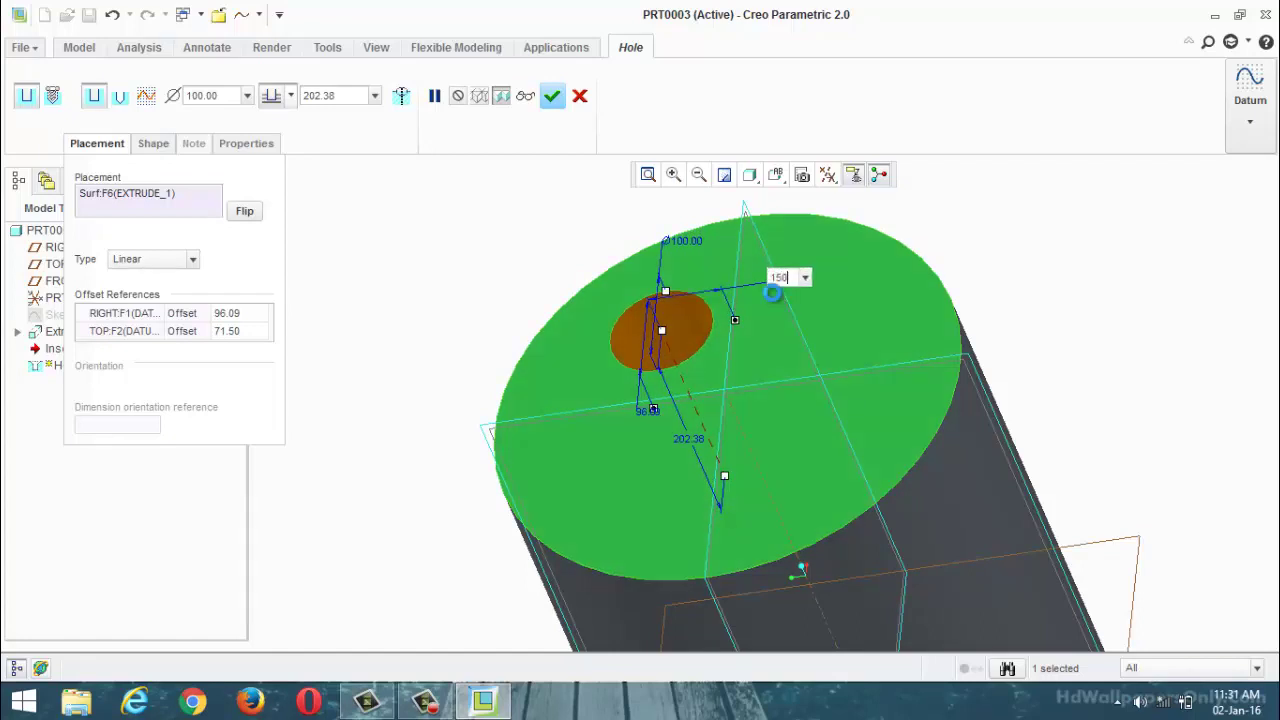
pyautogui.press('Return')
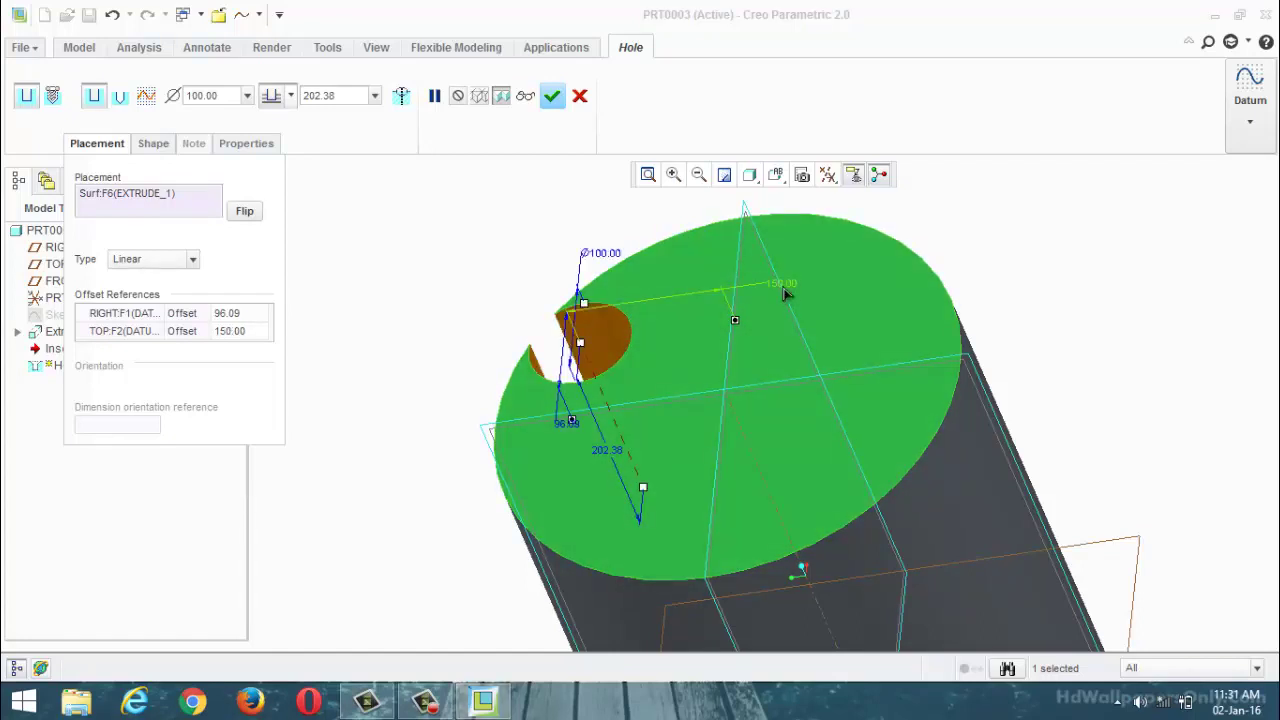
# Set the hole's offsets from the TOP and RIGHT planes to 120 mm each and complete the hole.
pyautogui.doubleClick(784, 290)
pyautogui.write('1')
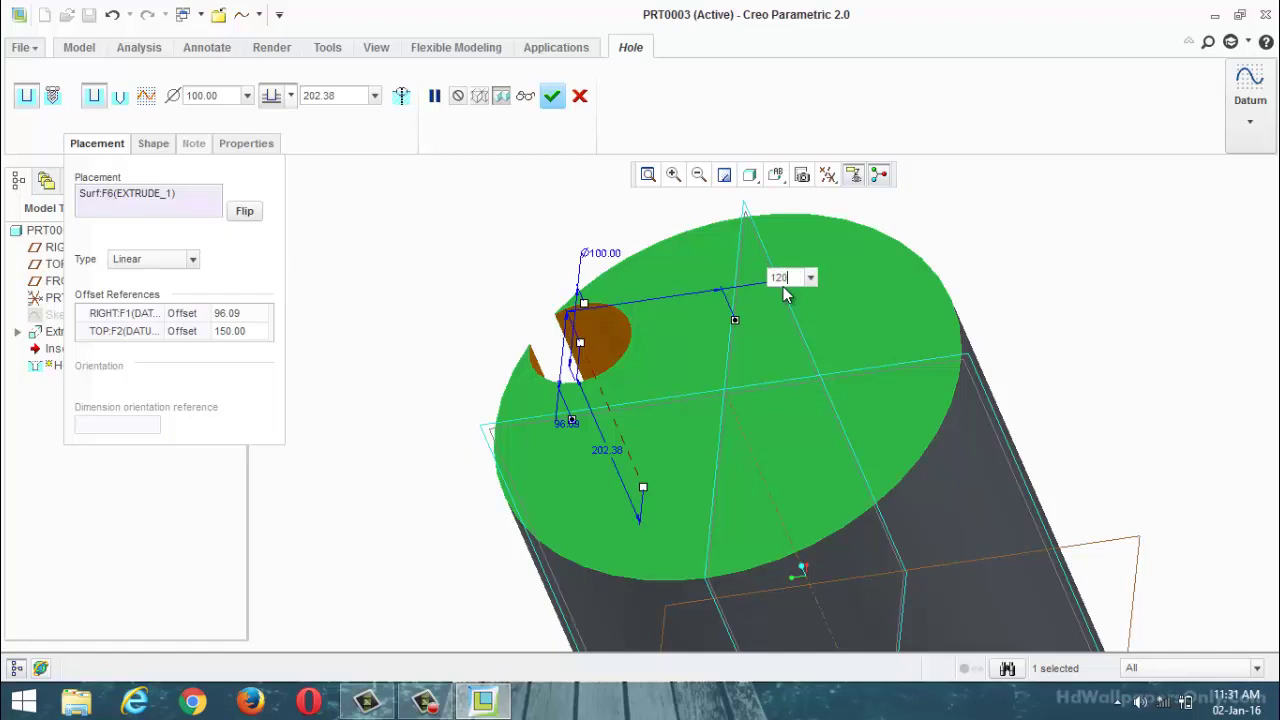
pyautogui.write('20')
pyautogui.press('Return')
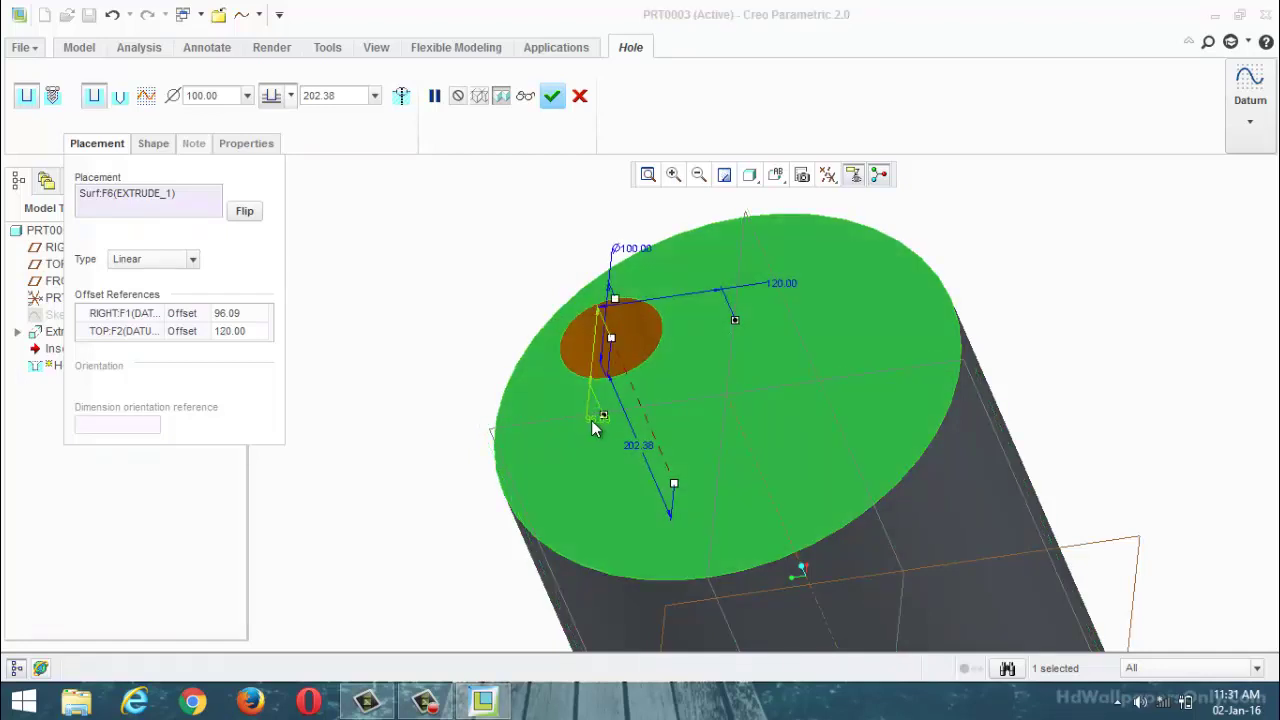
pyautogui.doubleClick(593, 420)
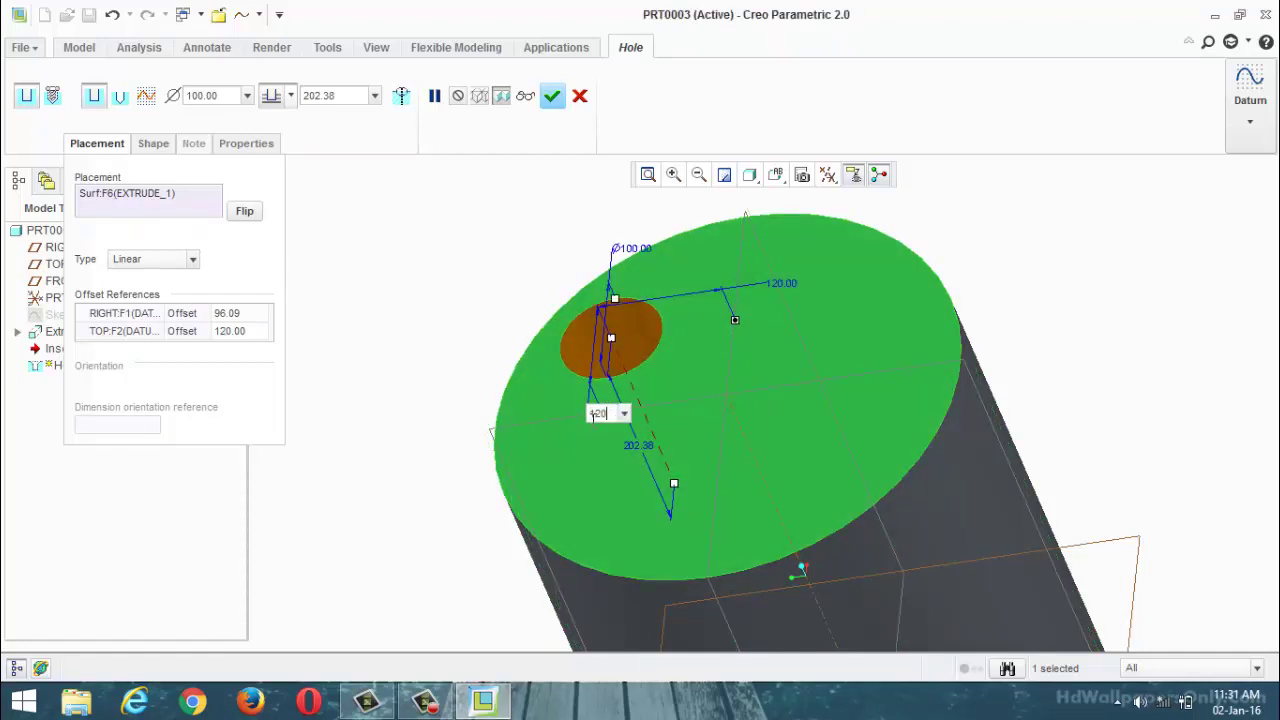
pyautogui.write('120')
pyautogui.press('Return')
pyautogui.moveTo(677, 463); pyautogui.dragTo(420, 417, button='middle')
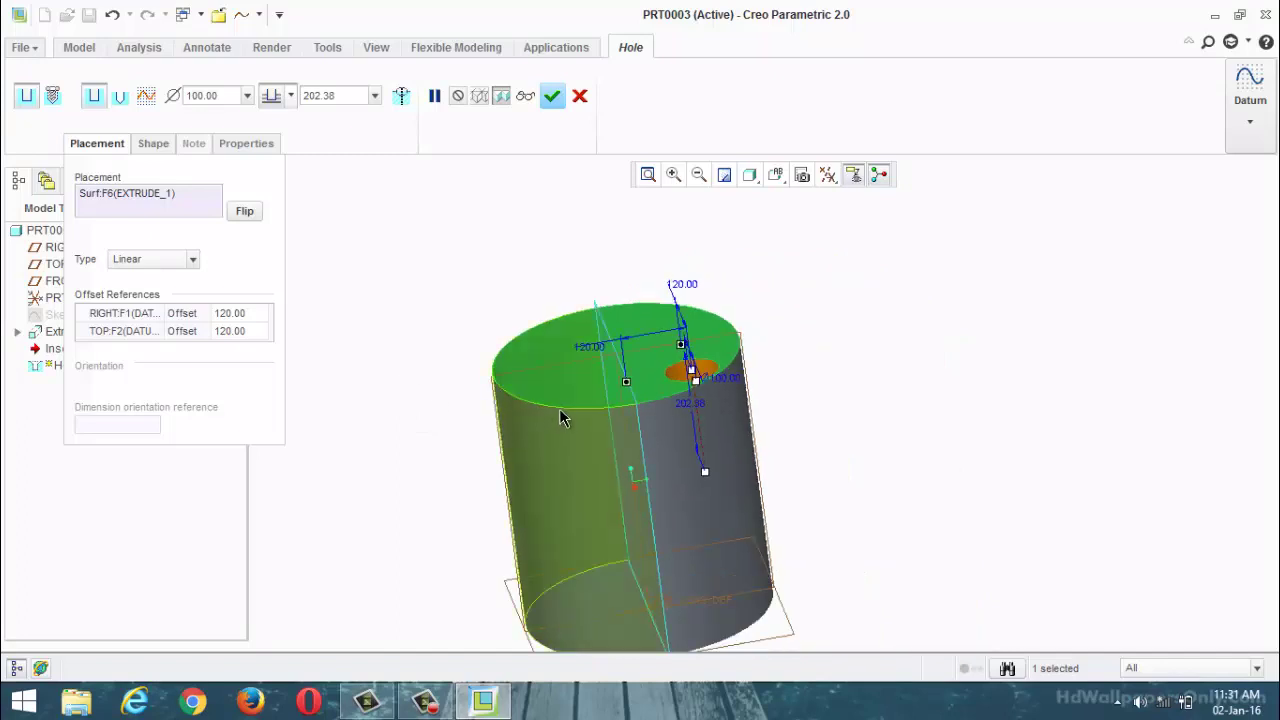
pyautogui.scroll(2, 559, 418)
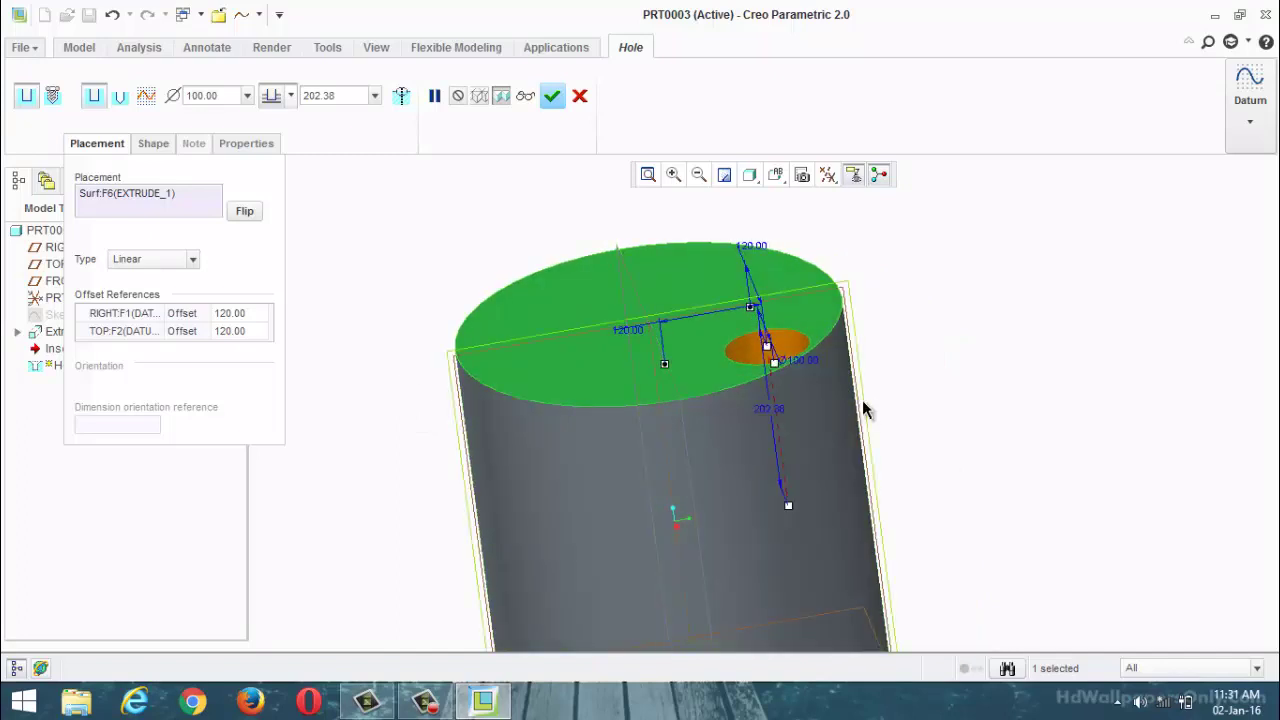
pyautogui.click(553, 97)
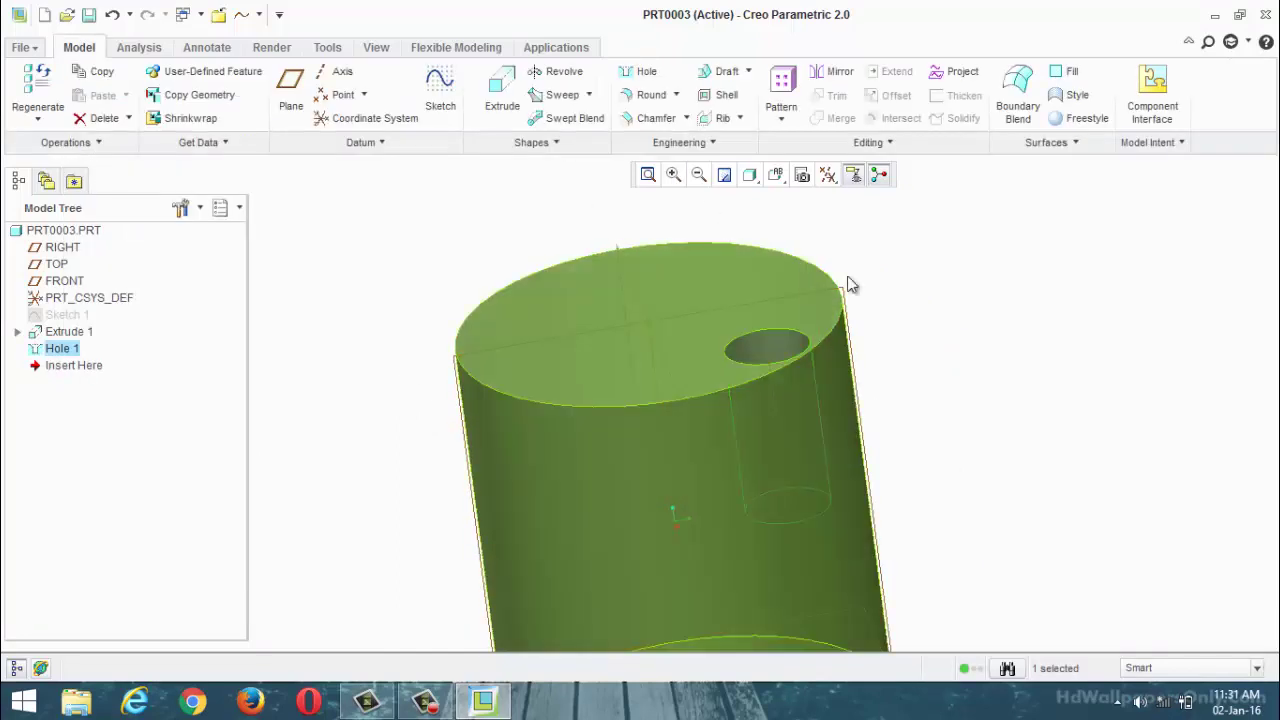
# Start a second hole on the cylinder's end face with Radial placement, referenced to the cylinder's central axis.
pyautogui.moveTo(936, 315); pyautogui.dragTo(923, 354, button='middle')
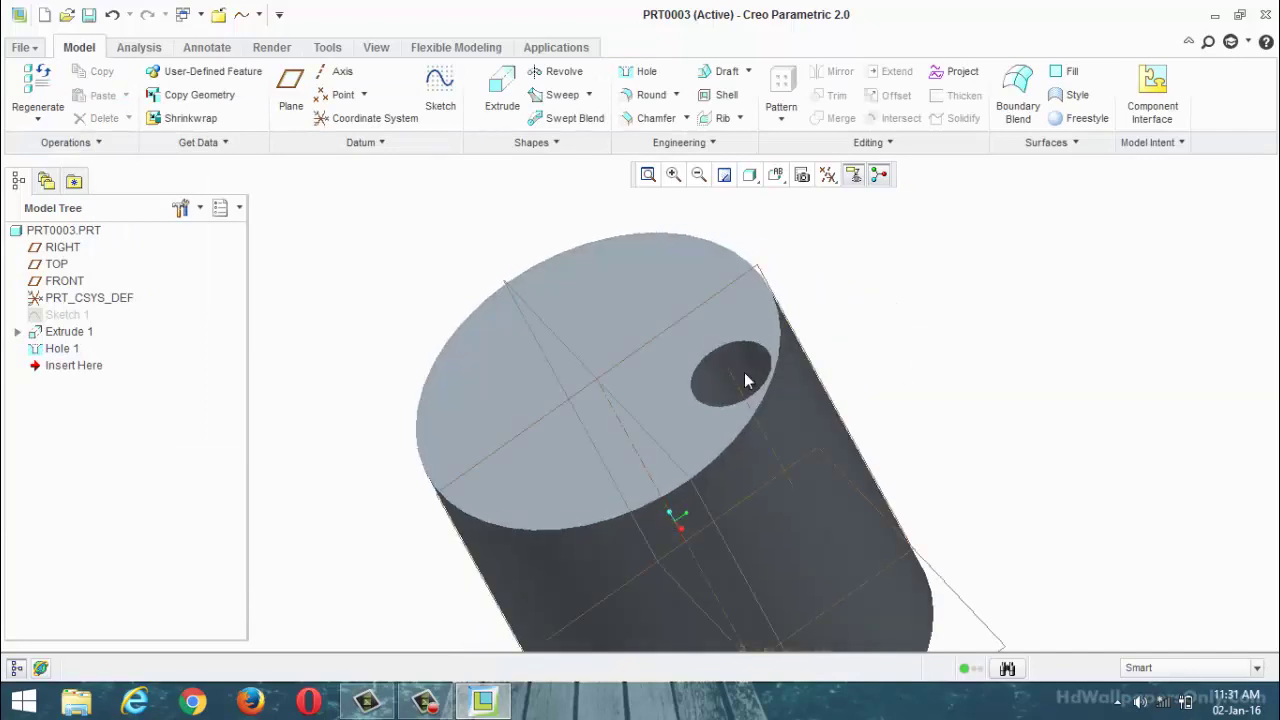
pyautogui.moveTo(397, 423); pyautogui.dragTo(430, 403, button='middle')
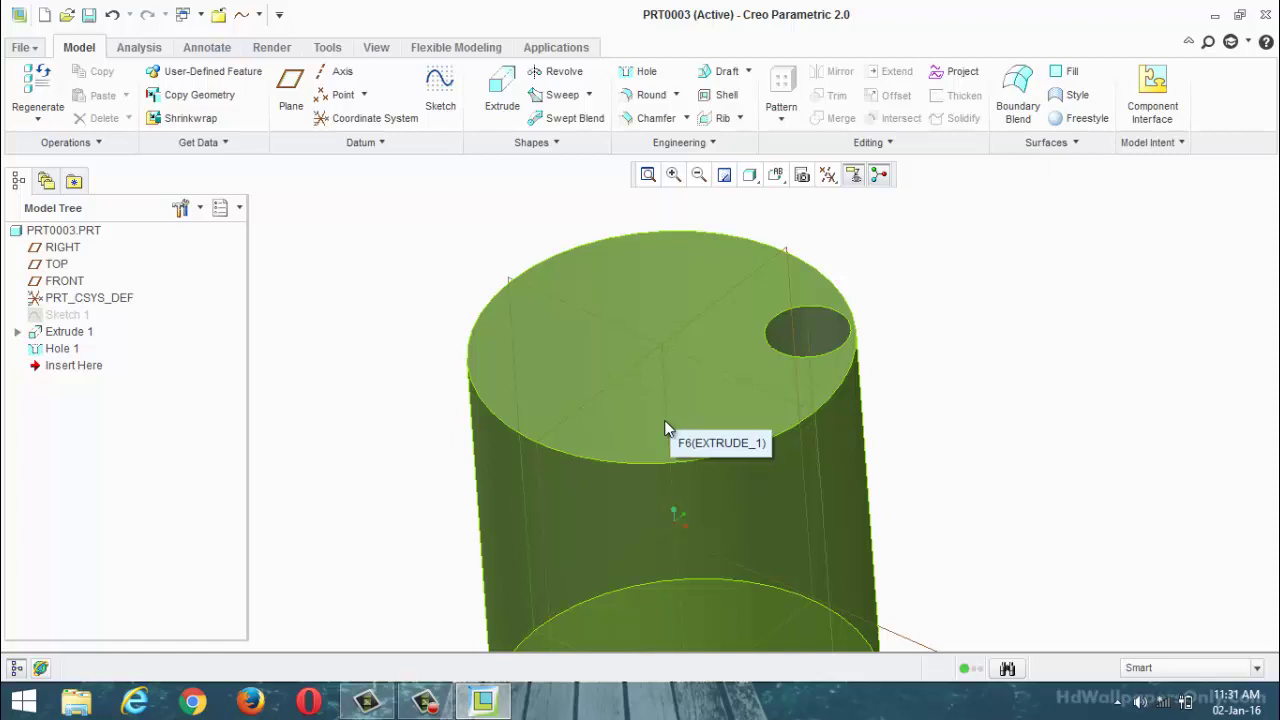
pyautogui.click(645, 72)
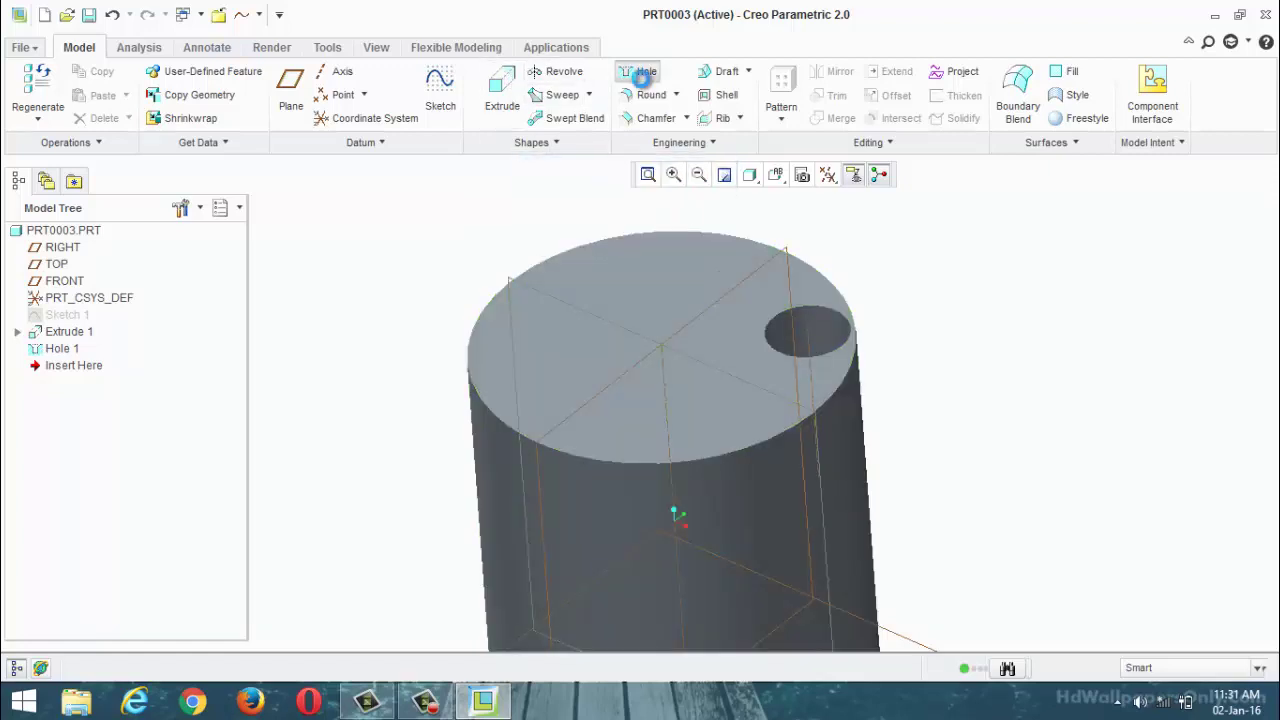
pyautogui.click(561, 350)
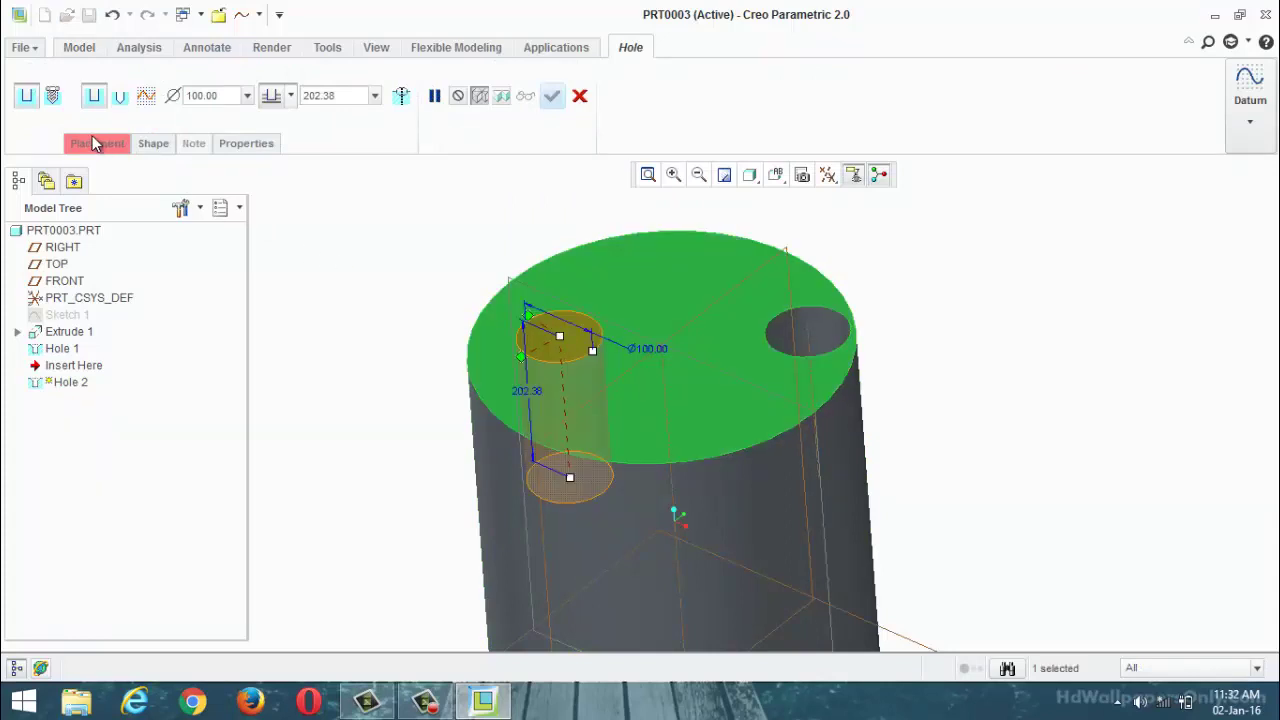
pyautogui.click(94, 141)
pyautogui.click(193, 261)
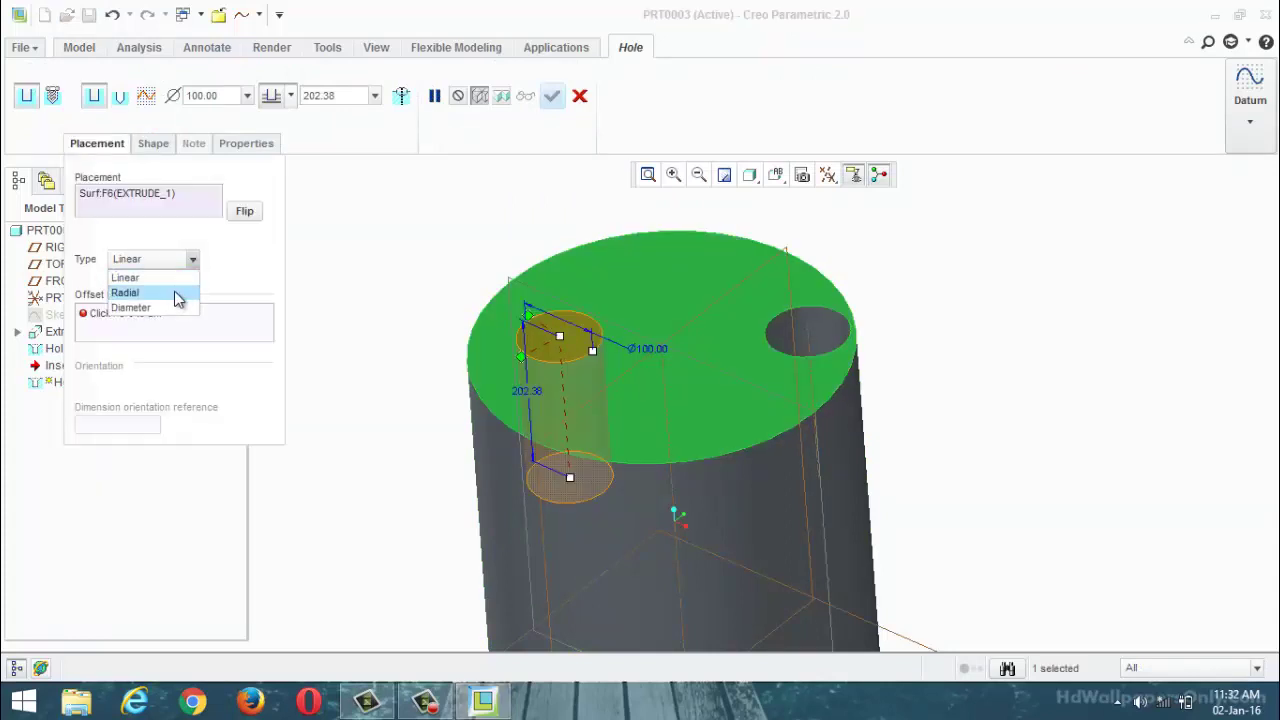
pyautogui.click(175, 297)
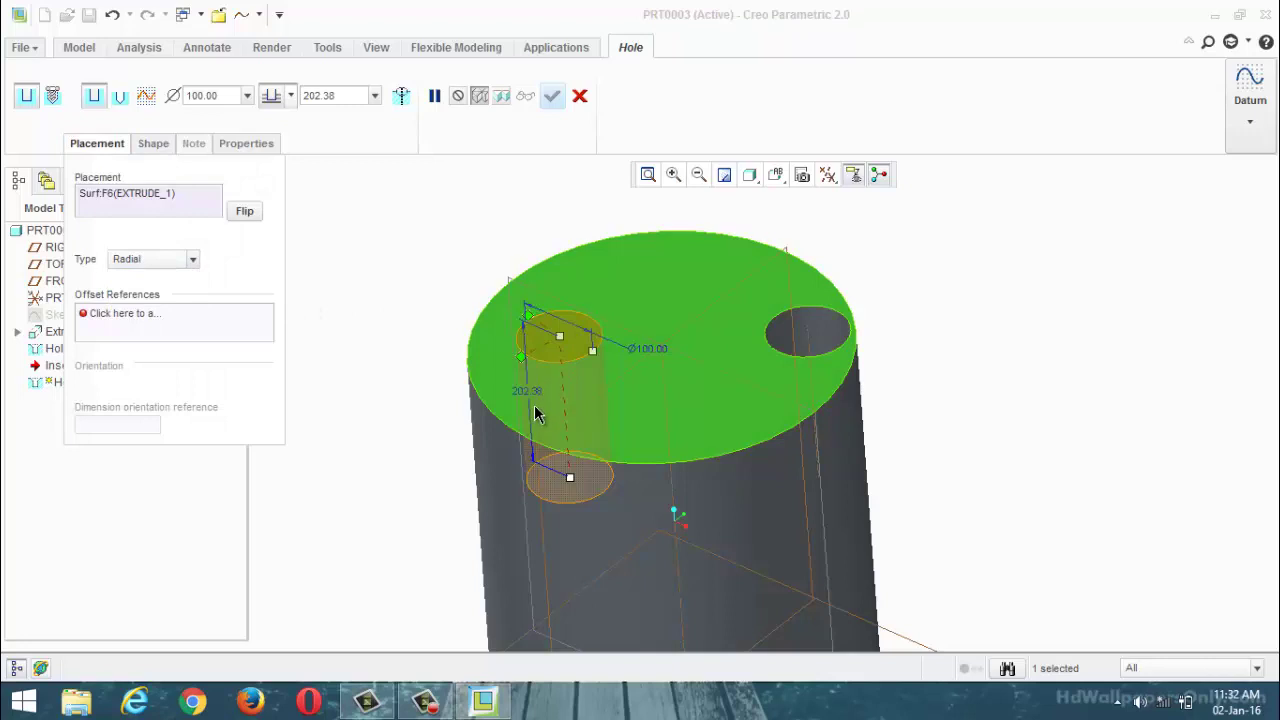
pyautogui.moveTo(521, 356); pyautogui.dragTo(667, 382)
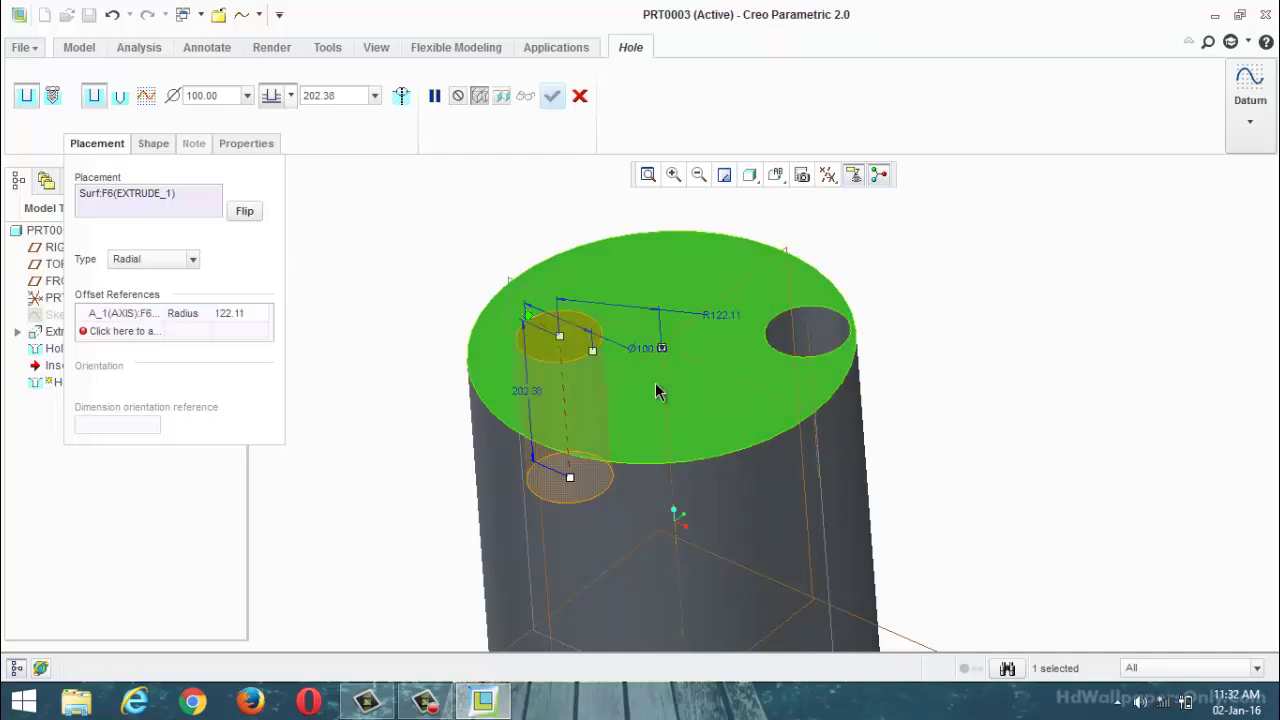
# Set the second hole's radial distance from the cylinder's axis to 100 mm.
pyautogui.doubleClick(722, 315)
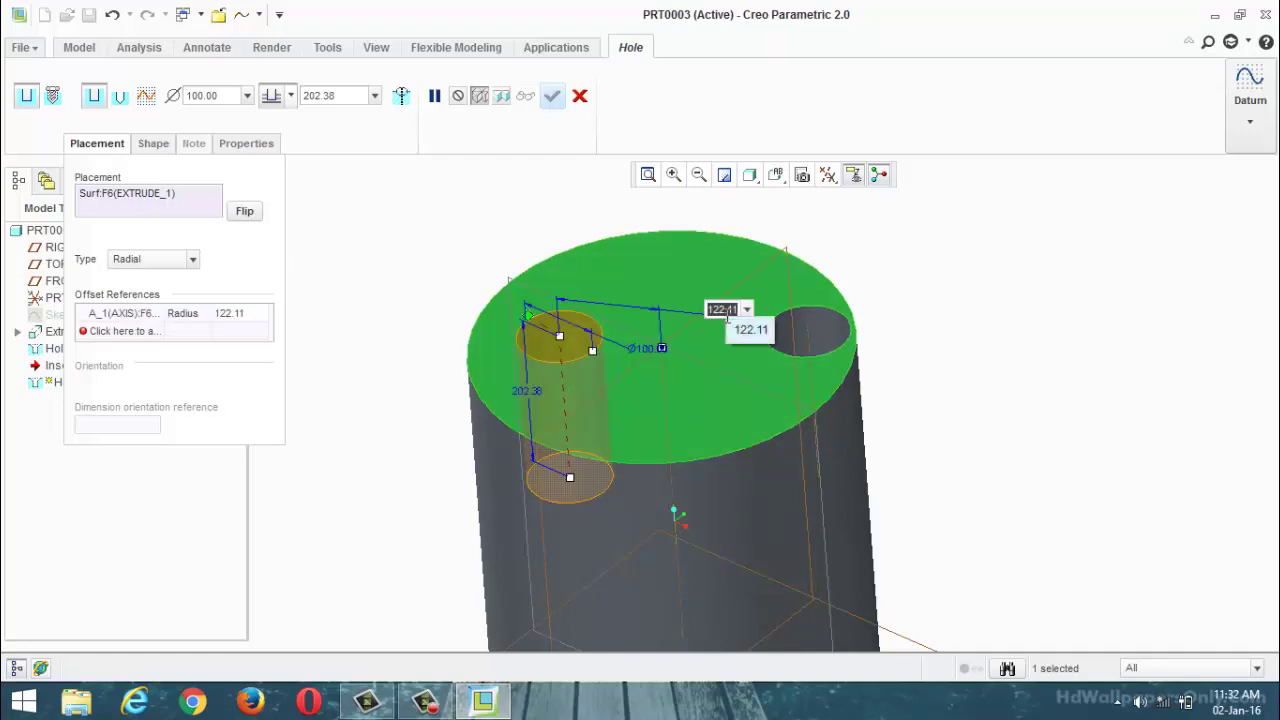
pyautogui.write('100')
pyautogui.press('Return')
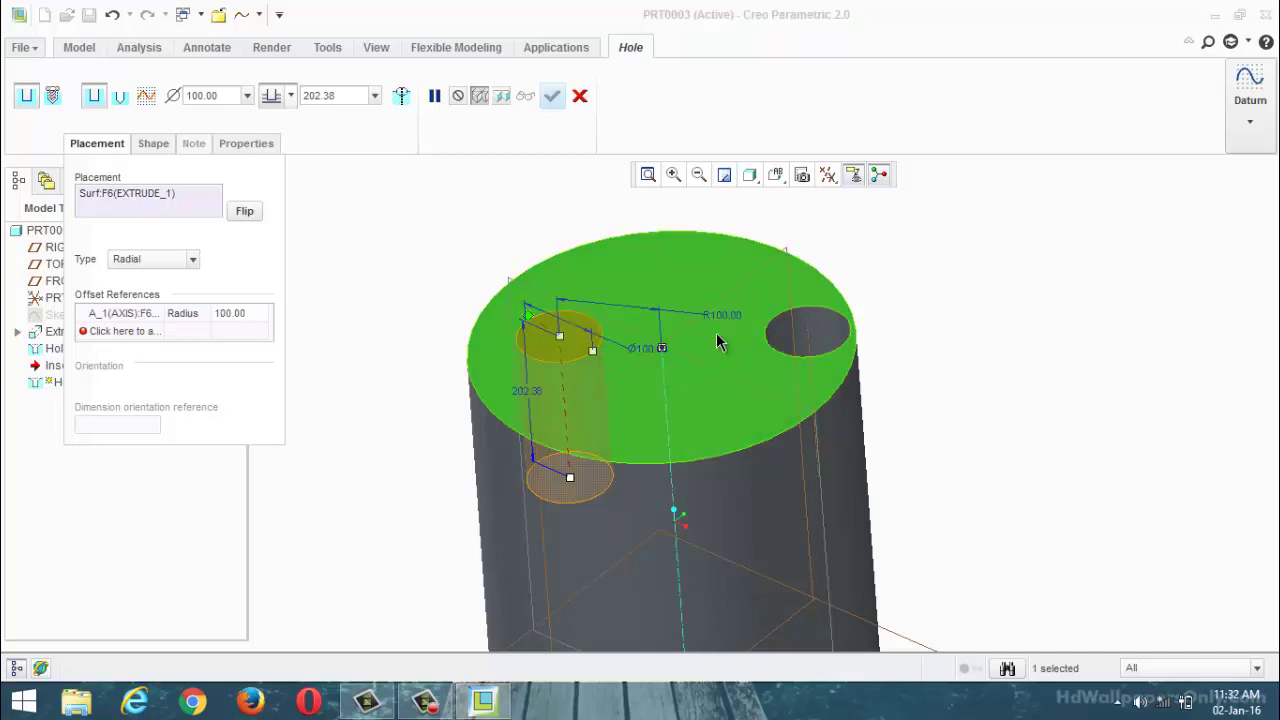
# Add the RIGHT plane as the second hole's angular reference and set the angle to 45 degrees.
pyautogui.keyDown('ctrl'); pyautogui.click(565, 424); pyautogui.keyUp('ctrl')
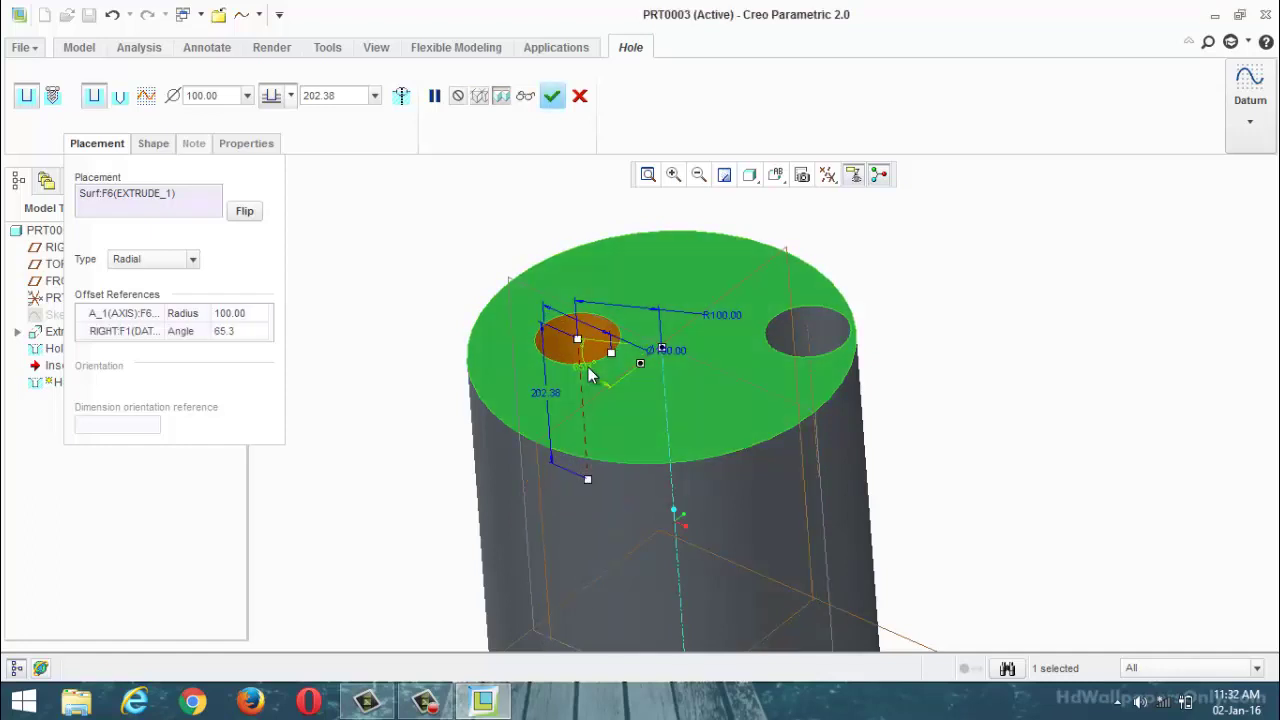
pyautogui.doubleClick(588, 367)
pyautogui.write('45')
pyautogui.press('Return')
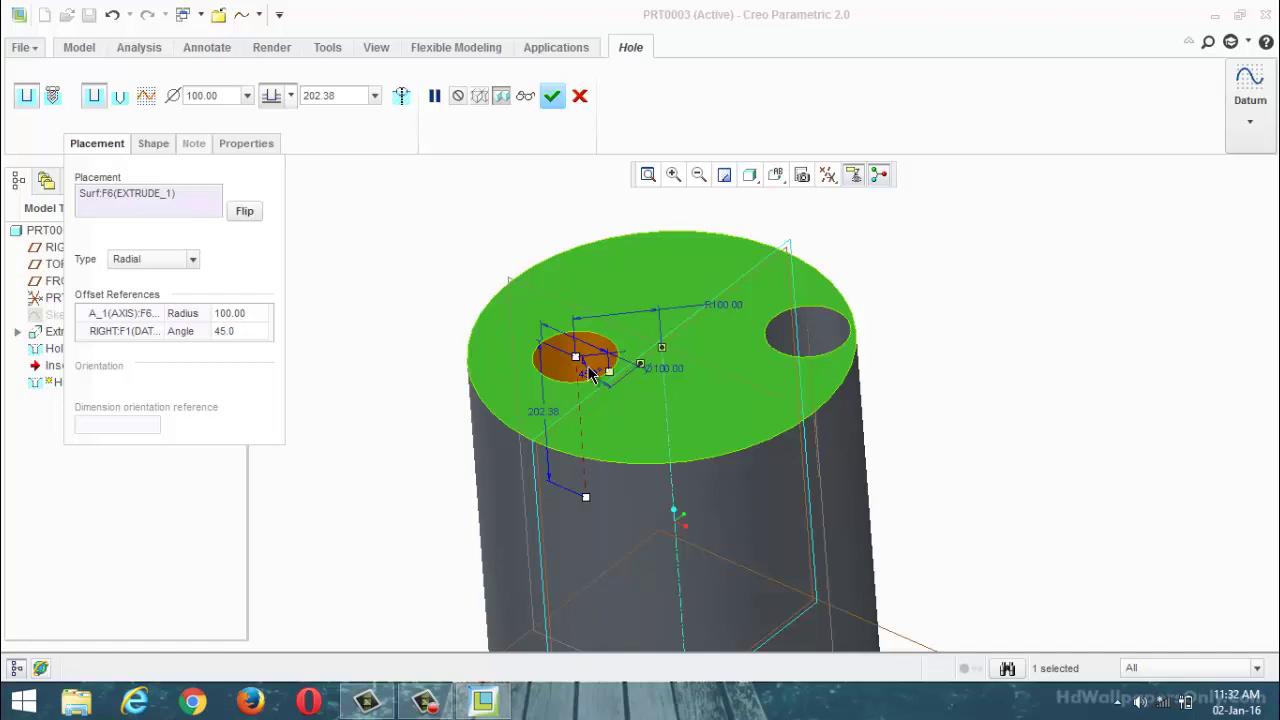
# Set the second hole's radial distance from the cylinder's axis to 150 mm.
pyautogui.doubleClick(723, 304)
pyautogui.write('150')
pyautogui.press('Return')
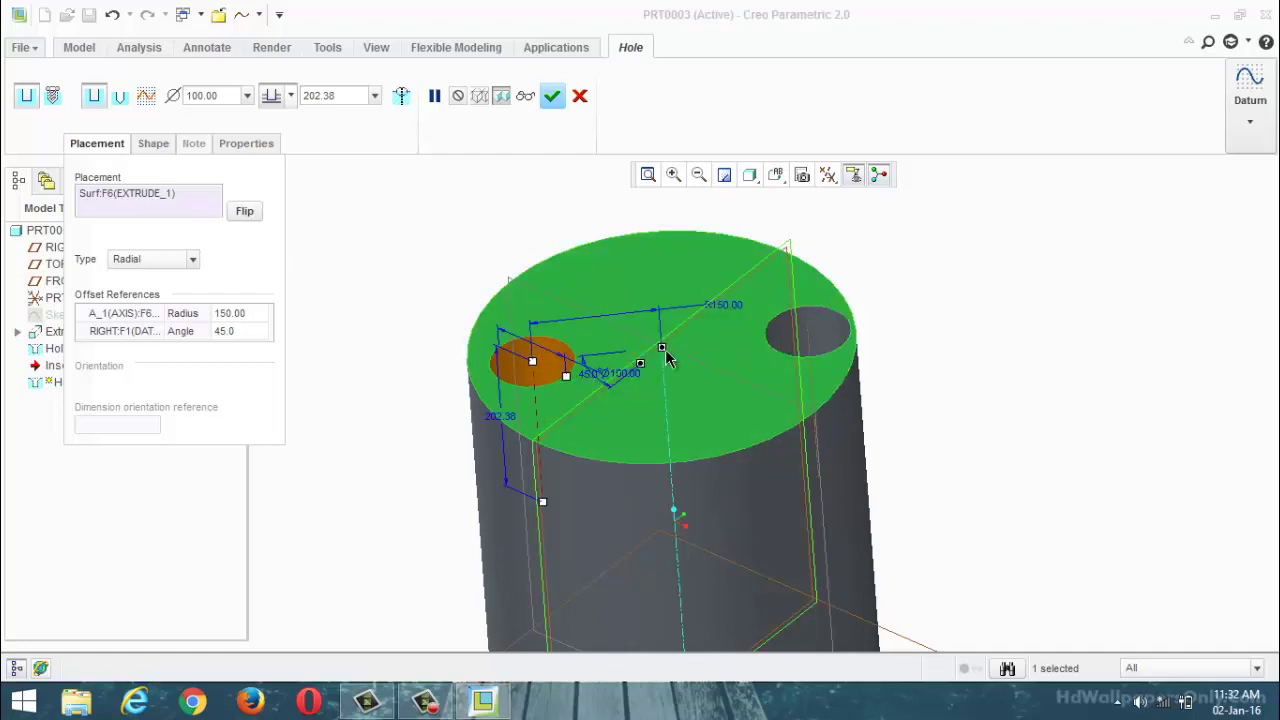
pyautogui.moveTo(540, 380)
pyautogui.mouseDown(button='middle')
pyautogui.moveTo(497, 443)
pyautogui.moveTo(490, 484)
pyautogui.moveTo(457, 405)
pyautogui.moveTo(510, 417)
pyautogui.moveTo(486, 423)
pyautogui.mouseUp(button='middle')
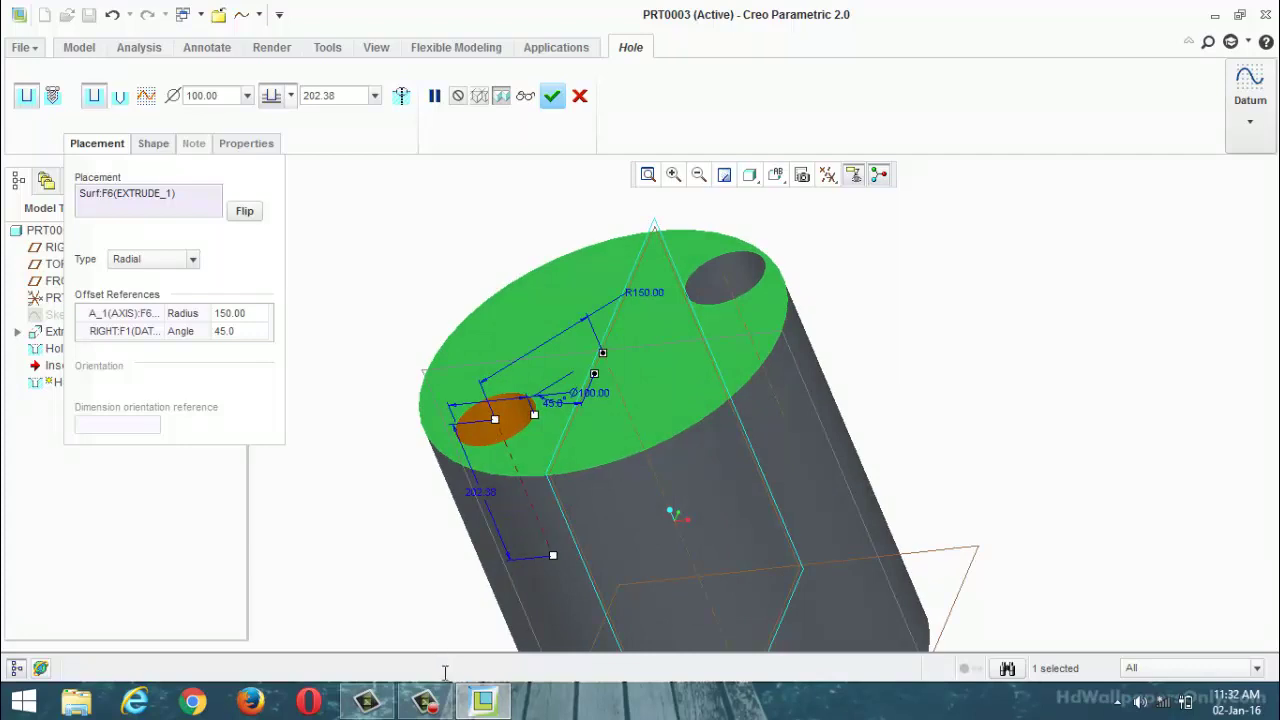
pyautogui.click(426, 701)
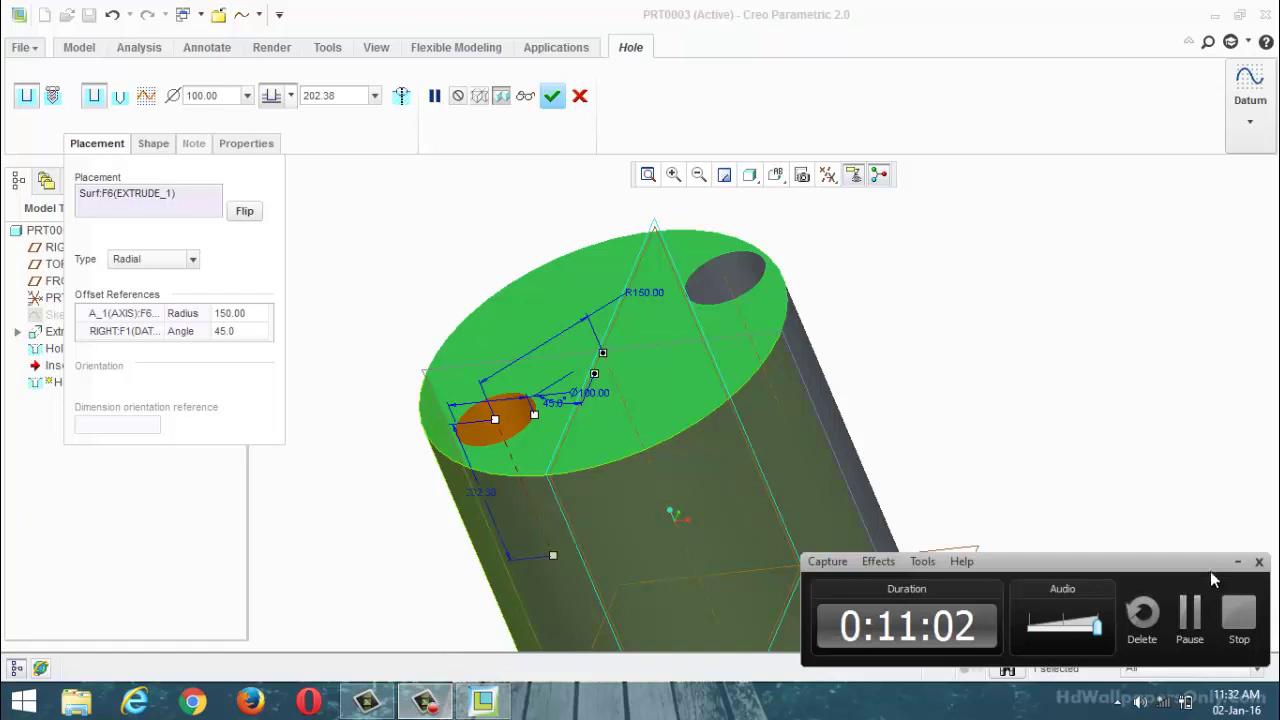
pyautogui.click(1237, 562)
# Complete the radial hole on the cylinder's end face and view the finished part.
pyautogui.moveTo(1028, 548); pyautogui.dragTo(883, 449, button='middle')
pyautogui.click(552, 95)
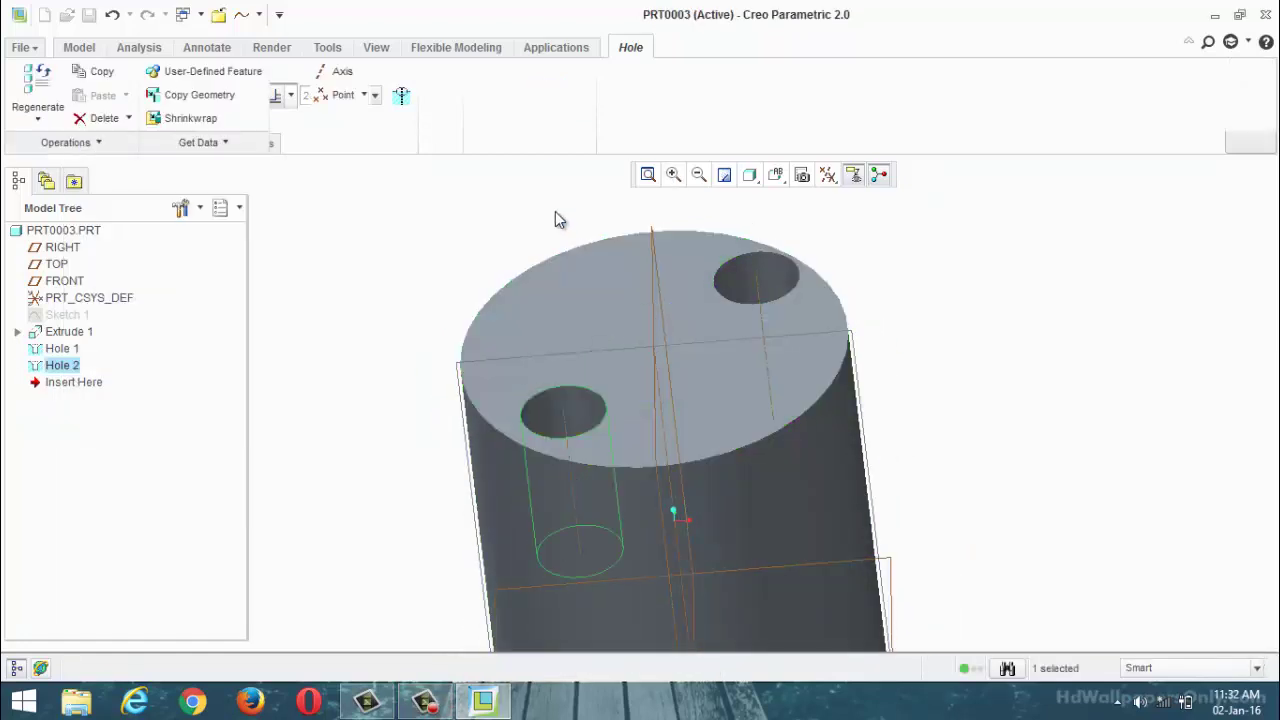
pyautogui.scroll(-2, 646, 327)
pyautogui.moveTo(646, 327); pyautogui.dragTo(596, 352, button='middle')
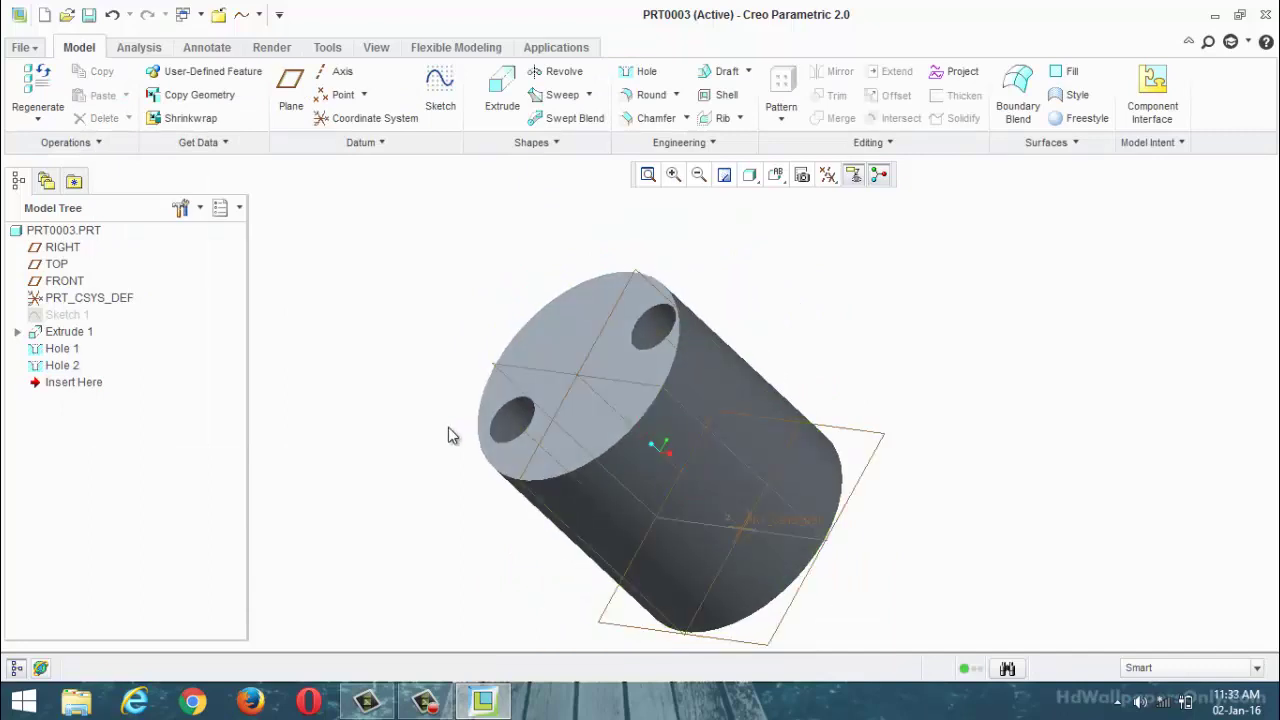
# Undo both holes, the cylinder extrusion and its sketch.
pyautogui.click(491, 396)
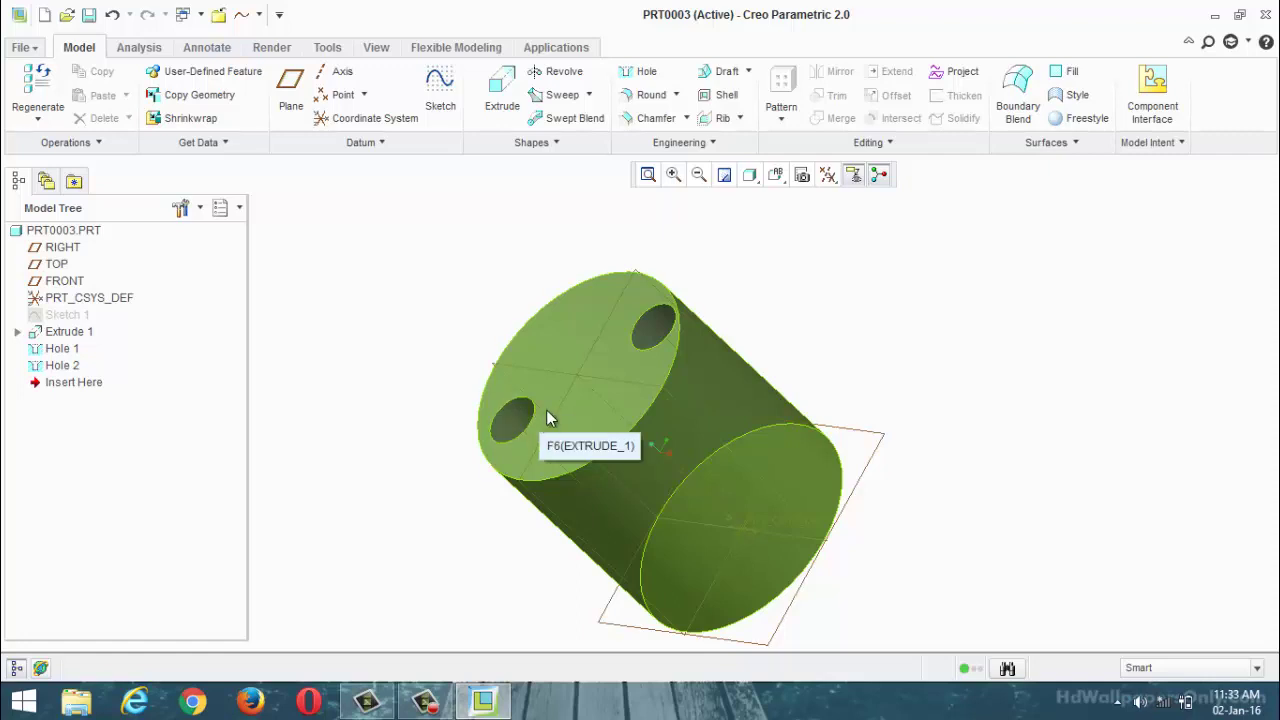
pyautogui.hotkey('ctrl', 'z')
pyautogui.hotkey('ctrl', 'z')
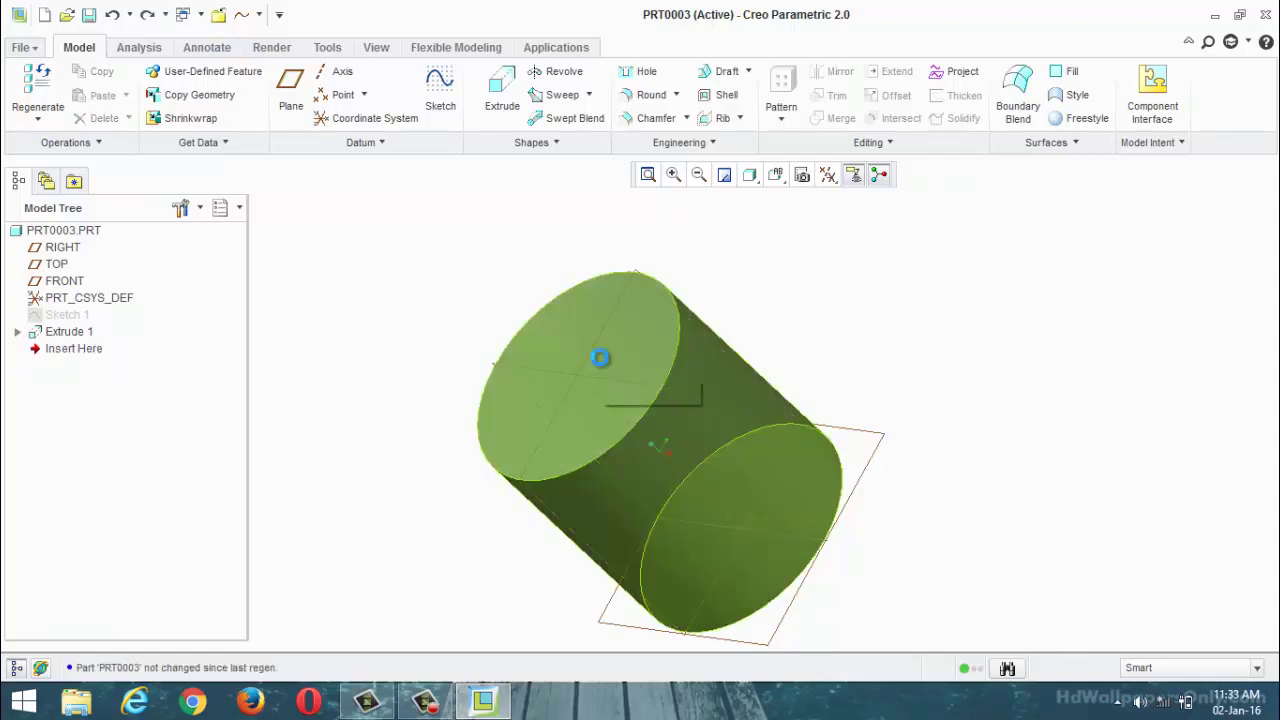
# Sketch a rectangle about 304 mm wide and 226 mm high around the origin on the FRONT plane.
pyautogui.click(446, 105)
pyautogui.click(735, 392)
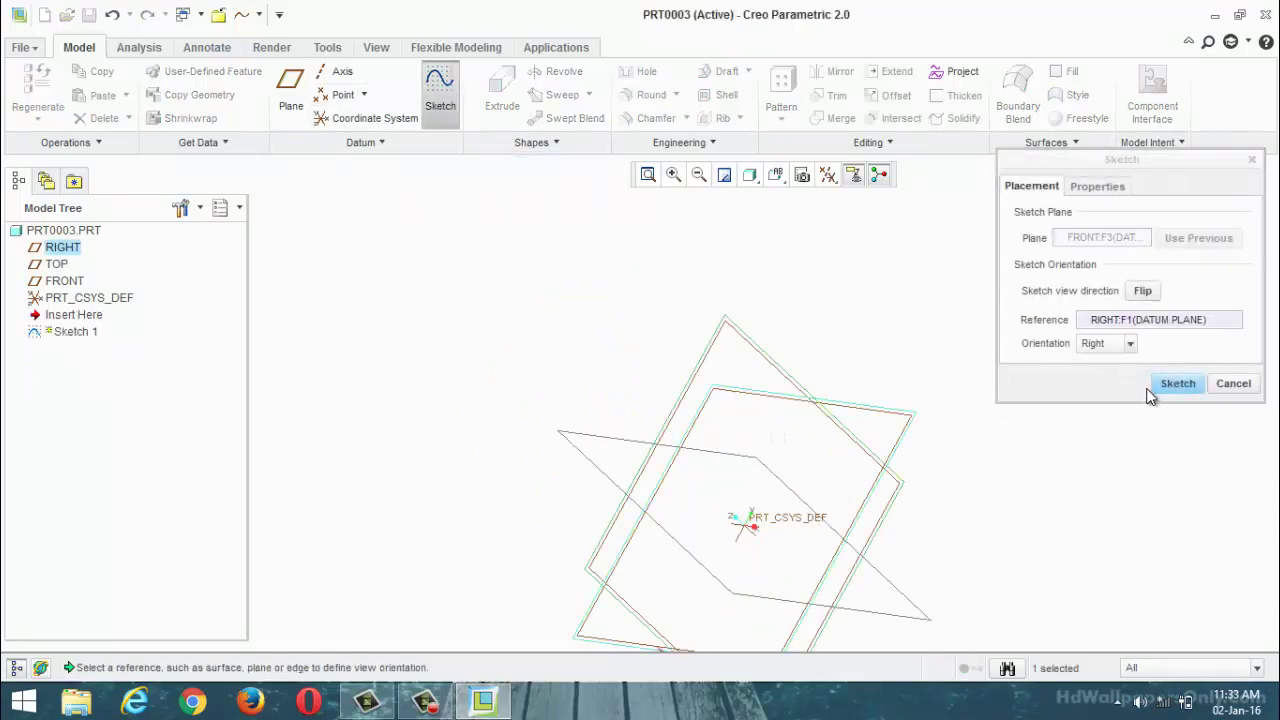
pyautogui.click(1152, 389)
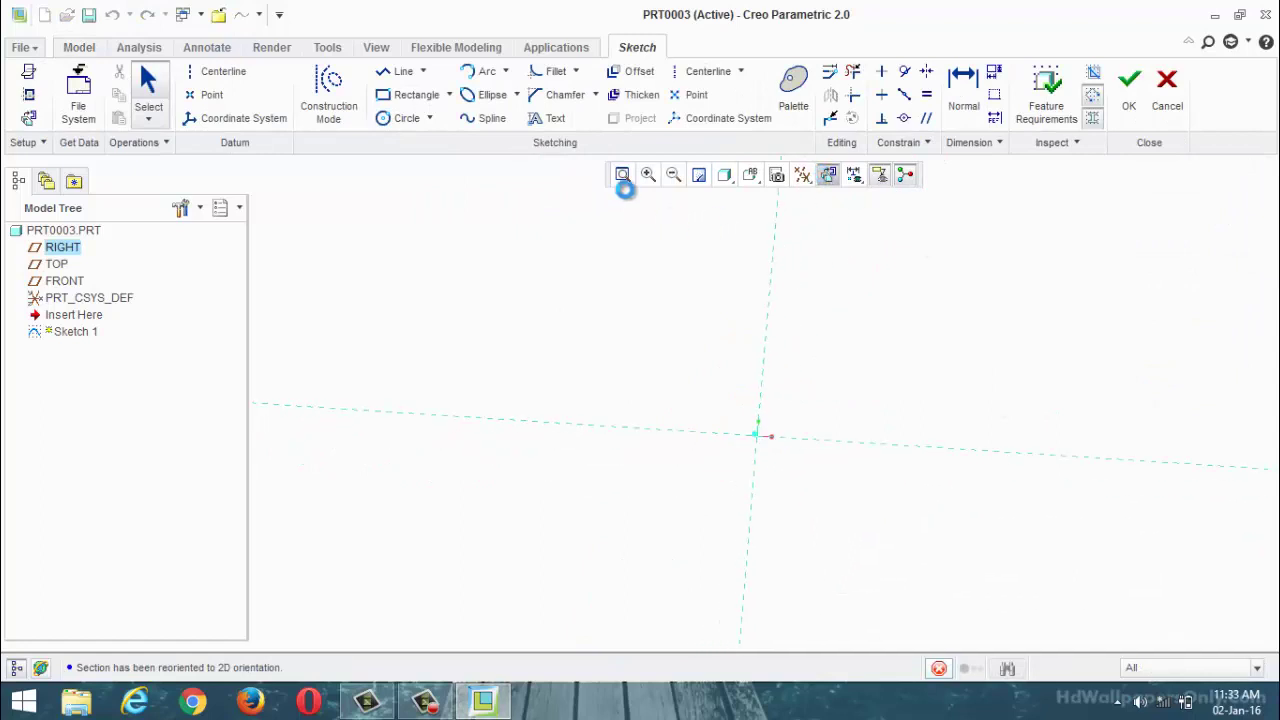
pyautogui.click(410, 94)
pyautogui.click(636, 322)
pyautogui.click(690, 416)
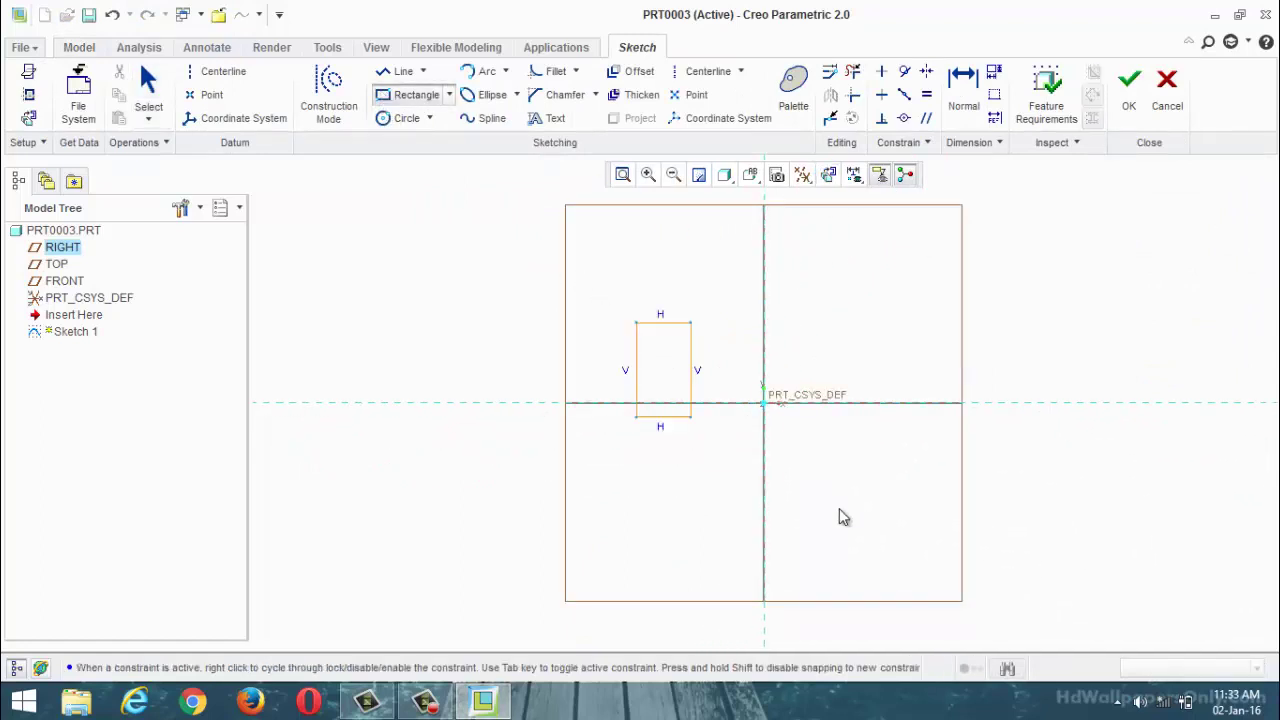
pyautogui.click(874, 497)
pyautogui.press('Escape')
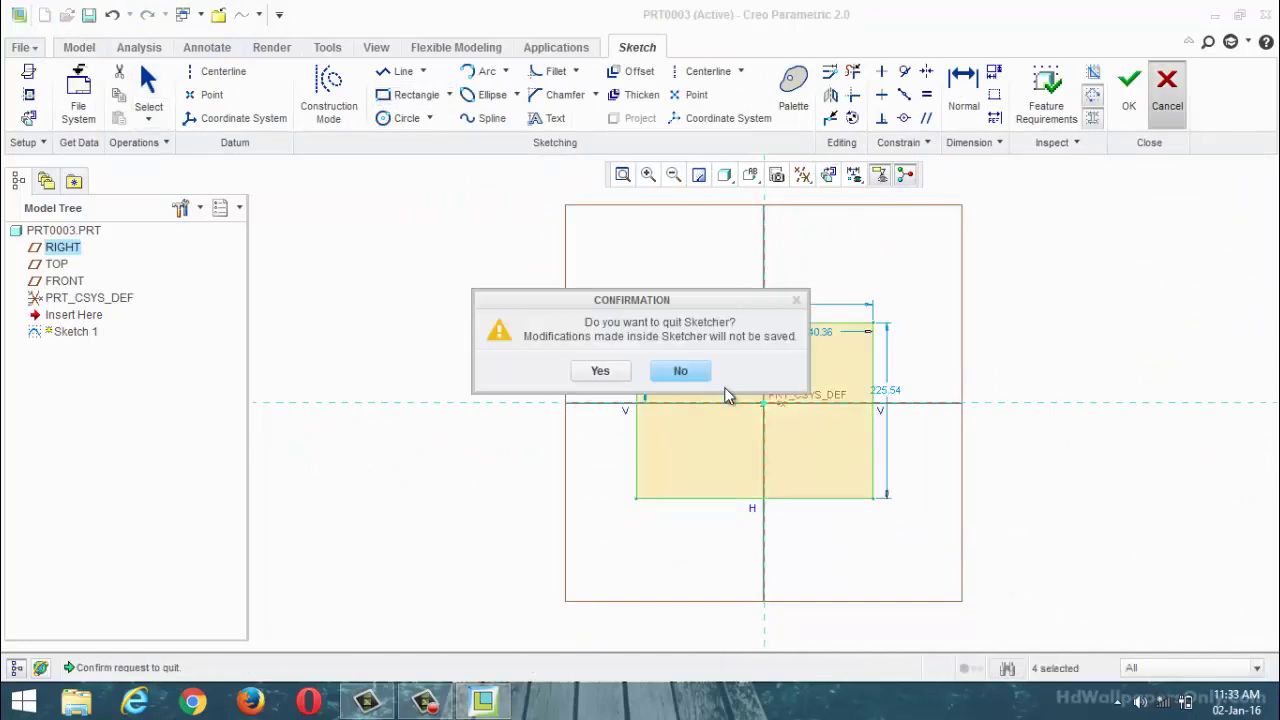
pyautogui.click(690, 376)
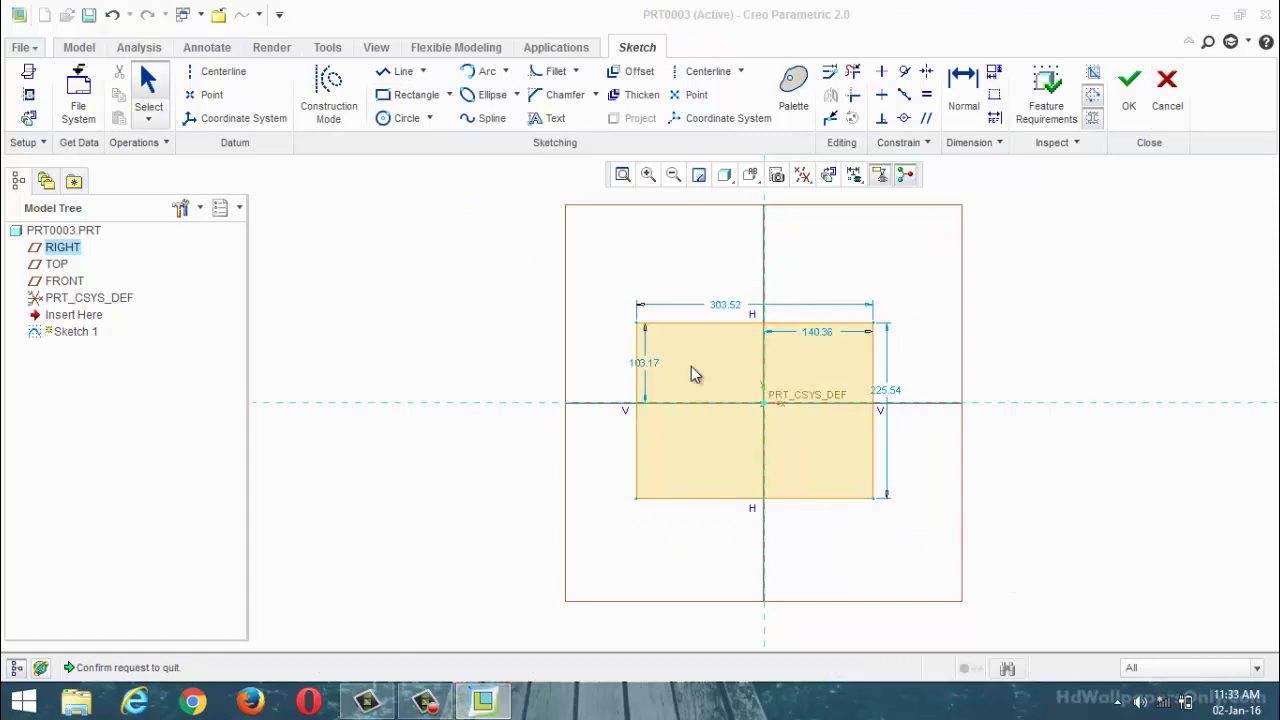
# Set the rectangle's width to 10 mm and its side edge's distance from the vertical reference to 5 mm.
pyautogui.doubleClick(730, 317)
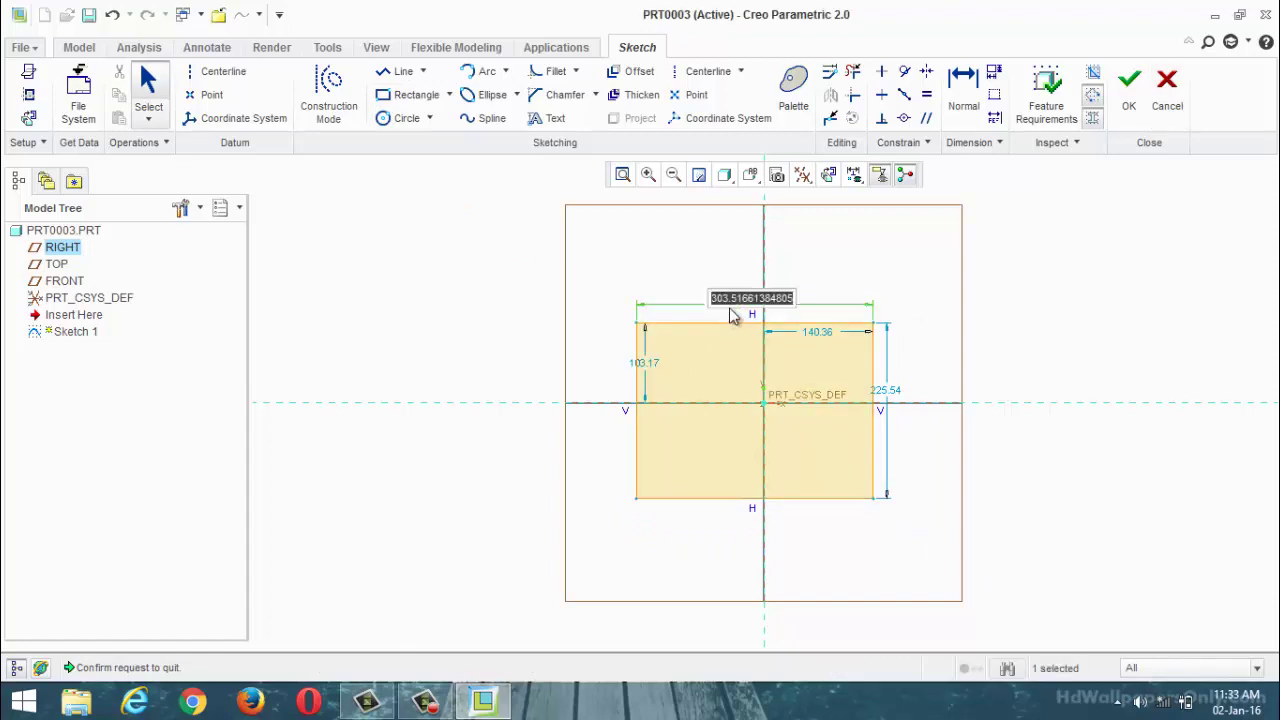
pyautogui.write('10')
pyautogui.press('Return')
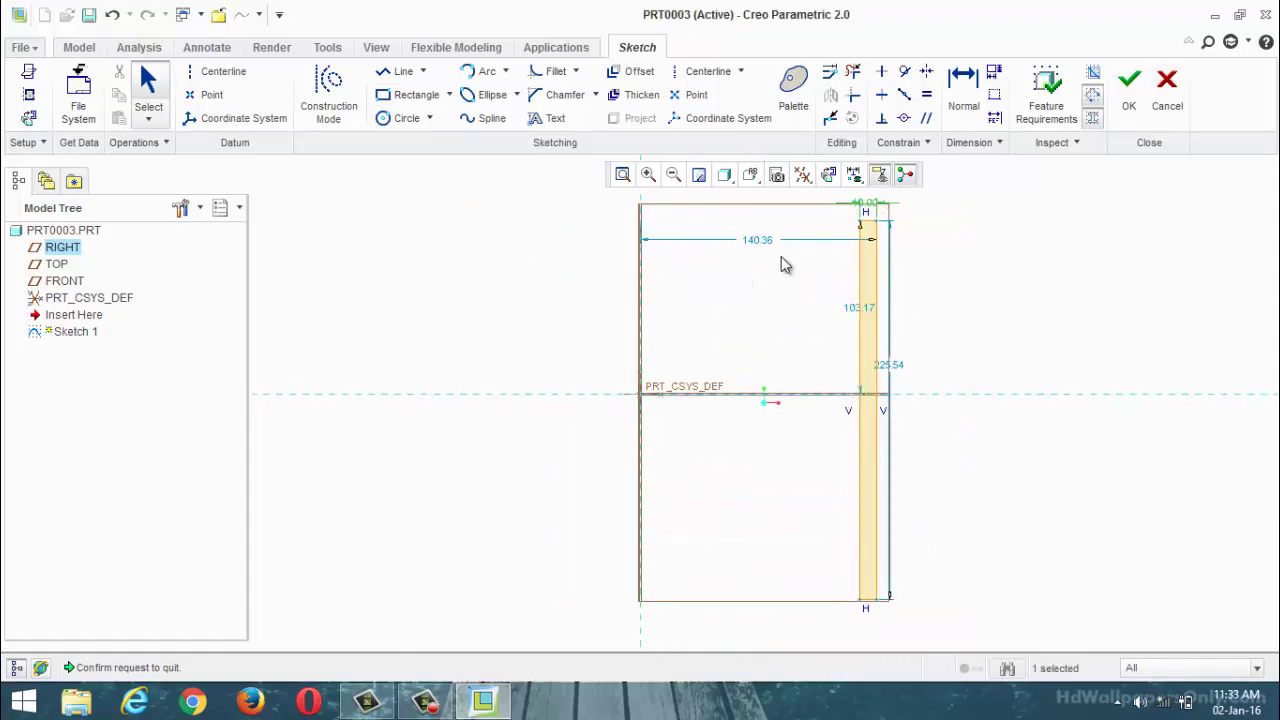
pyautogui.doubleClick(762, 240)
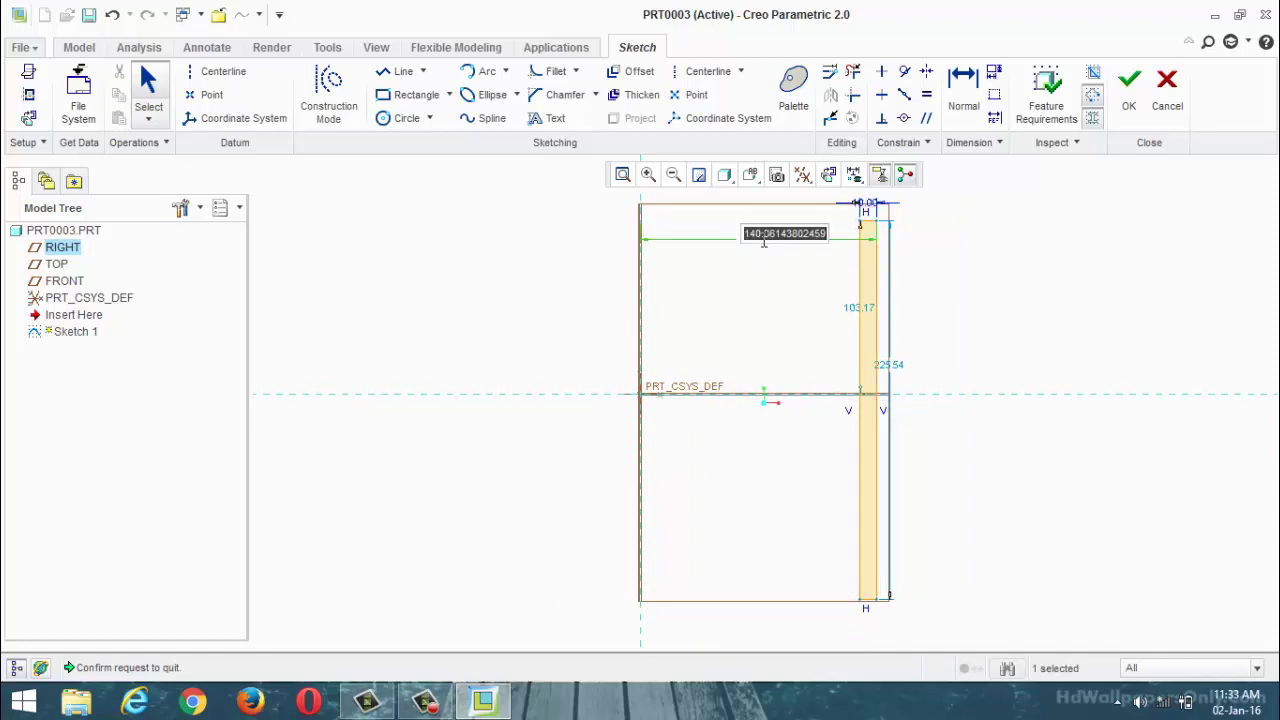
pyautogui.write('10')
pyautogui.press('Return')
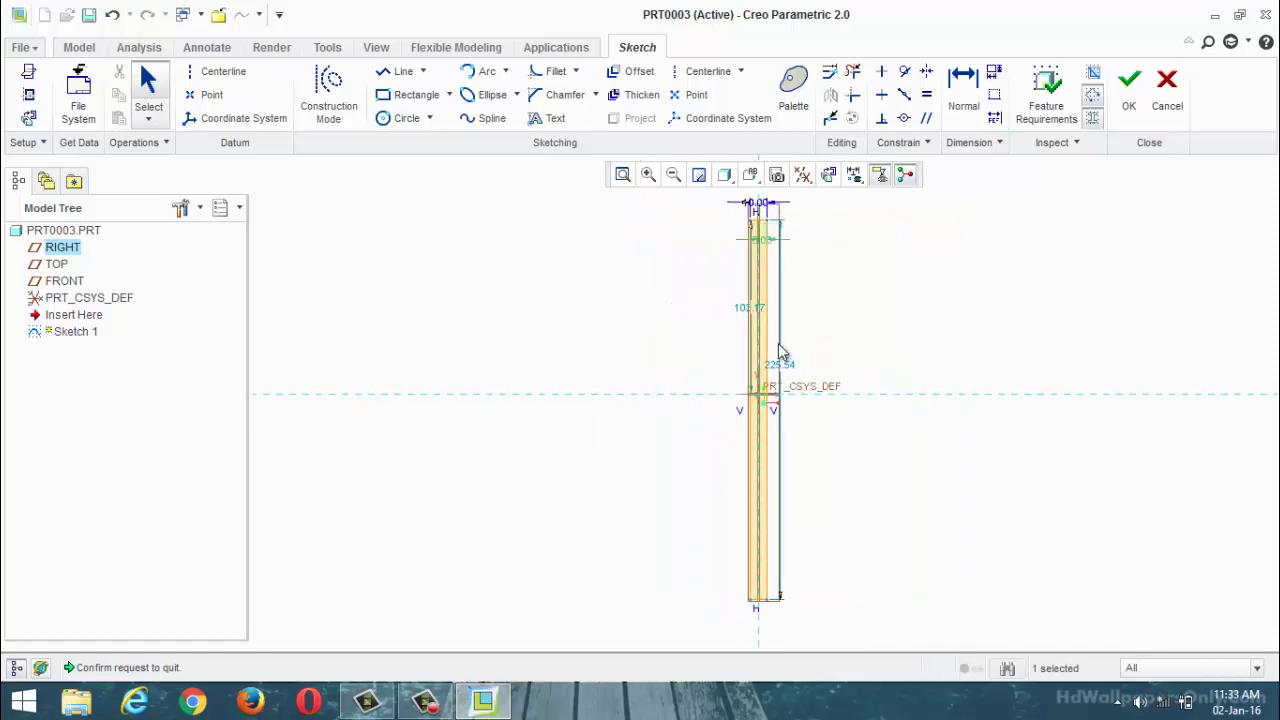
# Set the rectangle's height to 10 mm and its upper edge's distance from the horizontal reference to 5 mm, finishing the sketch.
pyautogui.doubleClick(779, 363)
pyautogui.write('1')
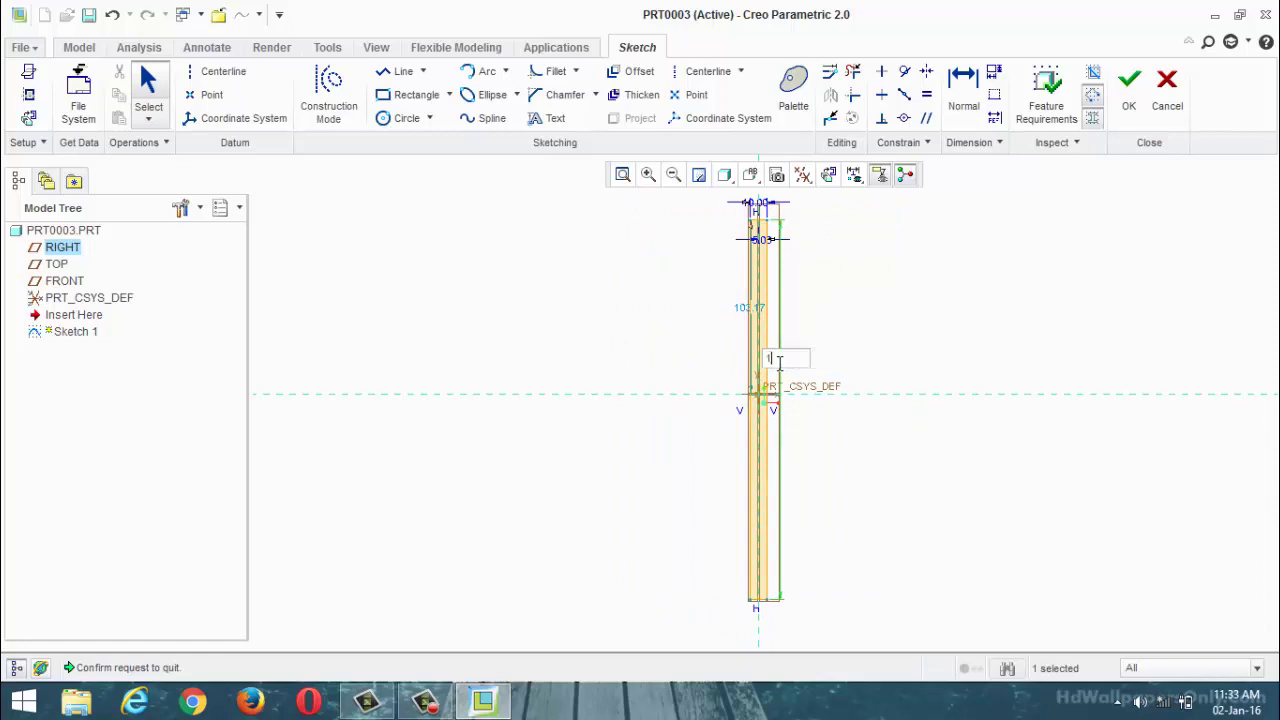
pyautogui.write('0')
pyautogui.press('Return')
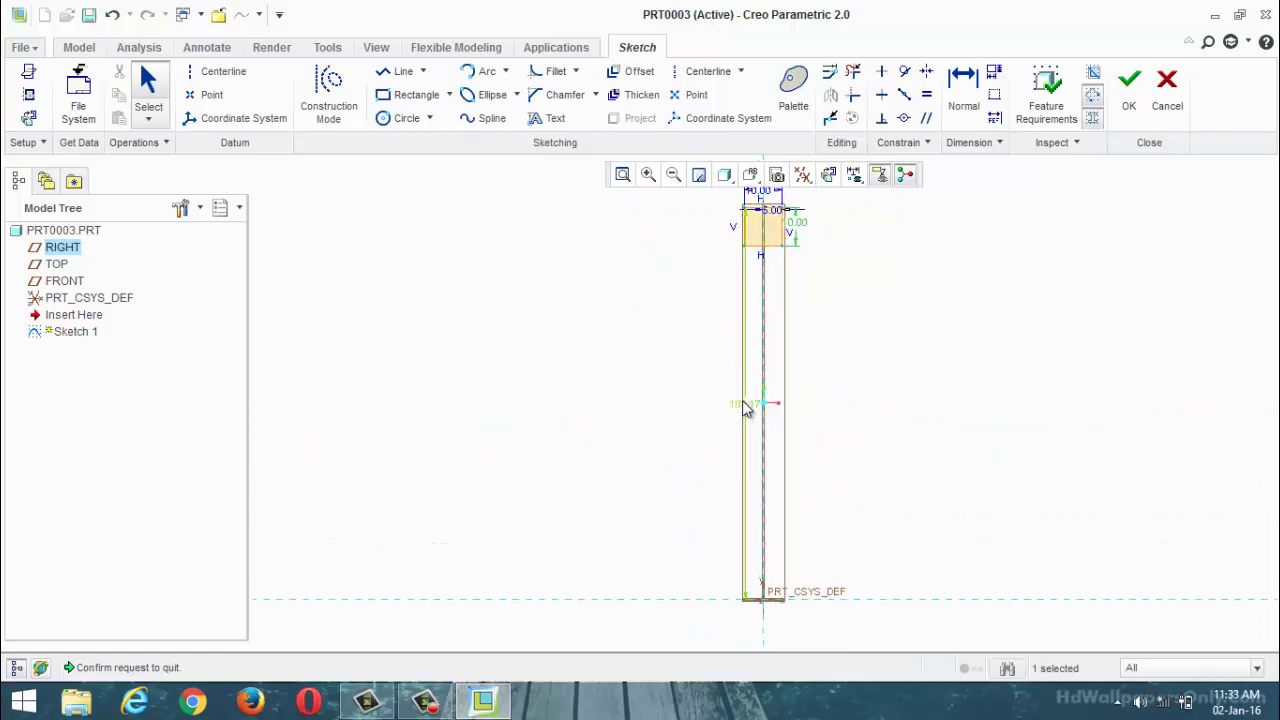
pyautogui.doubleClick(740, 404)
pyautogui.write('108.17165530013')
pyautogui.press('Return')
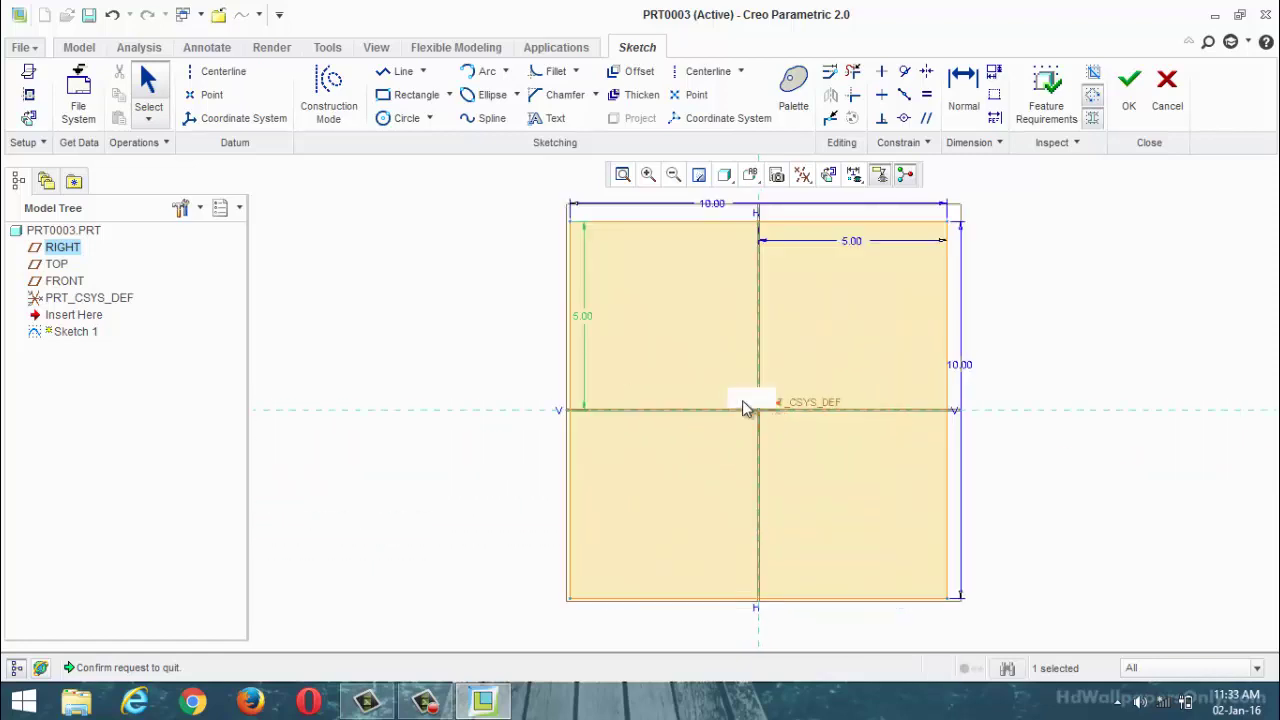
pyautogui.click(1128, 88)
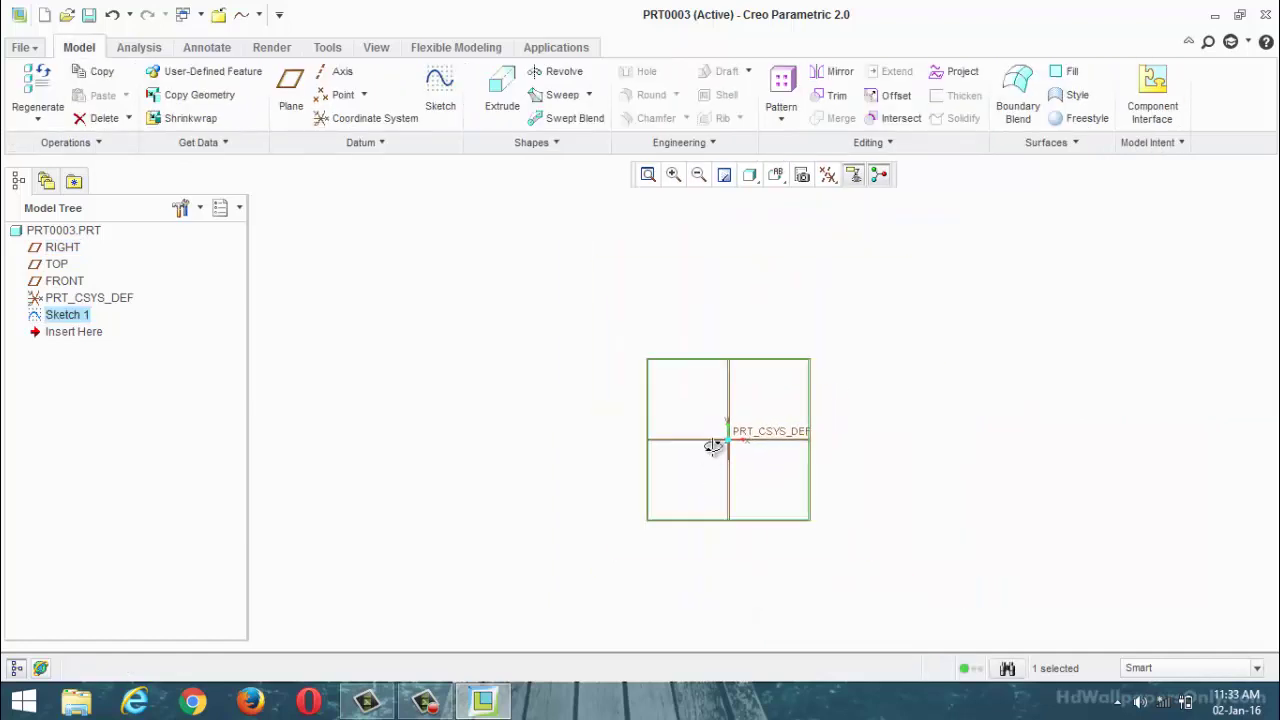
# Extrude the square symmetrically about its sketch plane to a total depth of 20 mm.
pyautogui.click(502, 90)
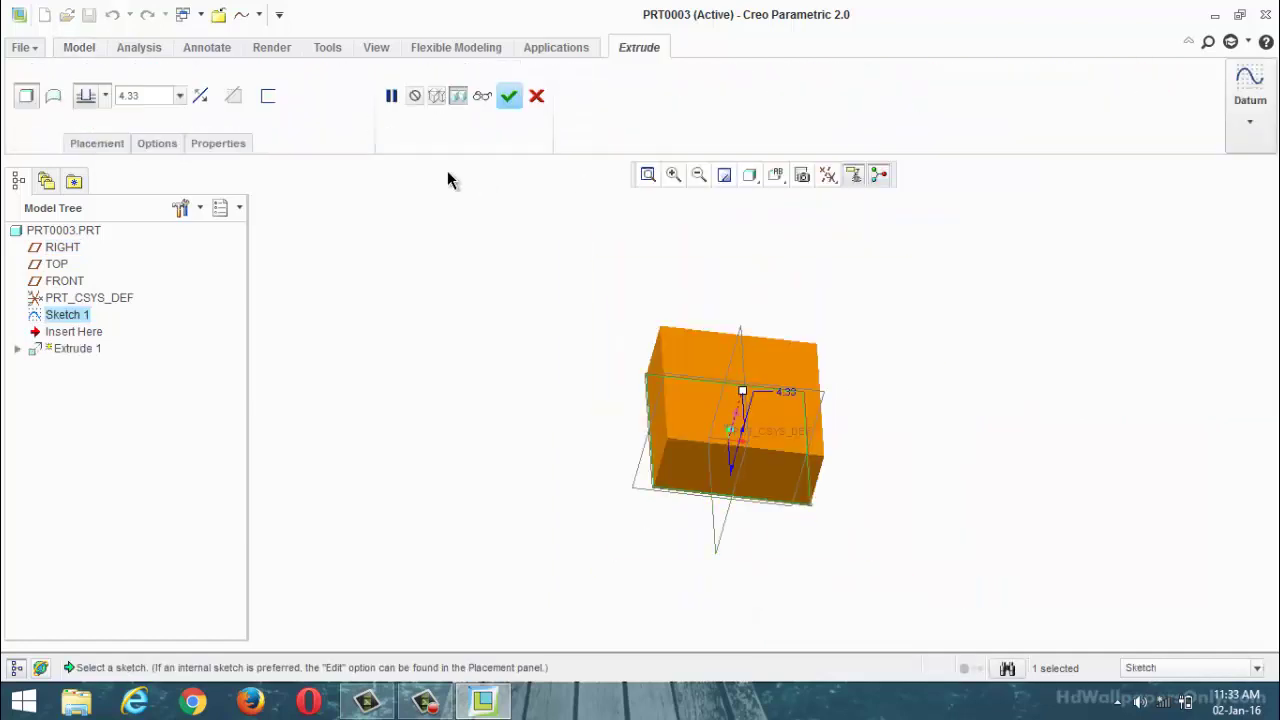
pyautogui.click(105, 95)
pyautogui.click(86, 151)
pyautogui.click(144, 100)
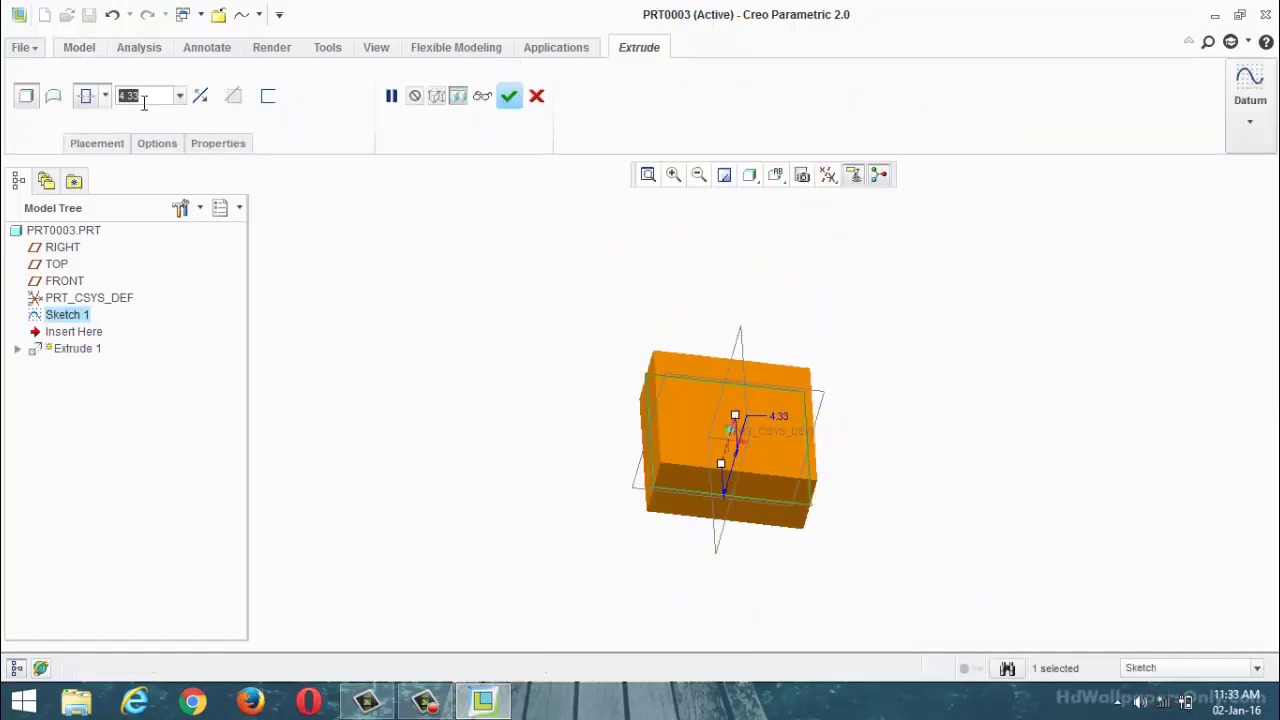
pyautogui.write('50')
pyautogui.press('Return')
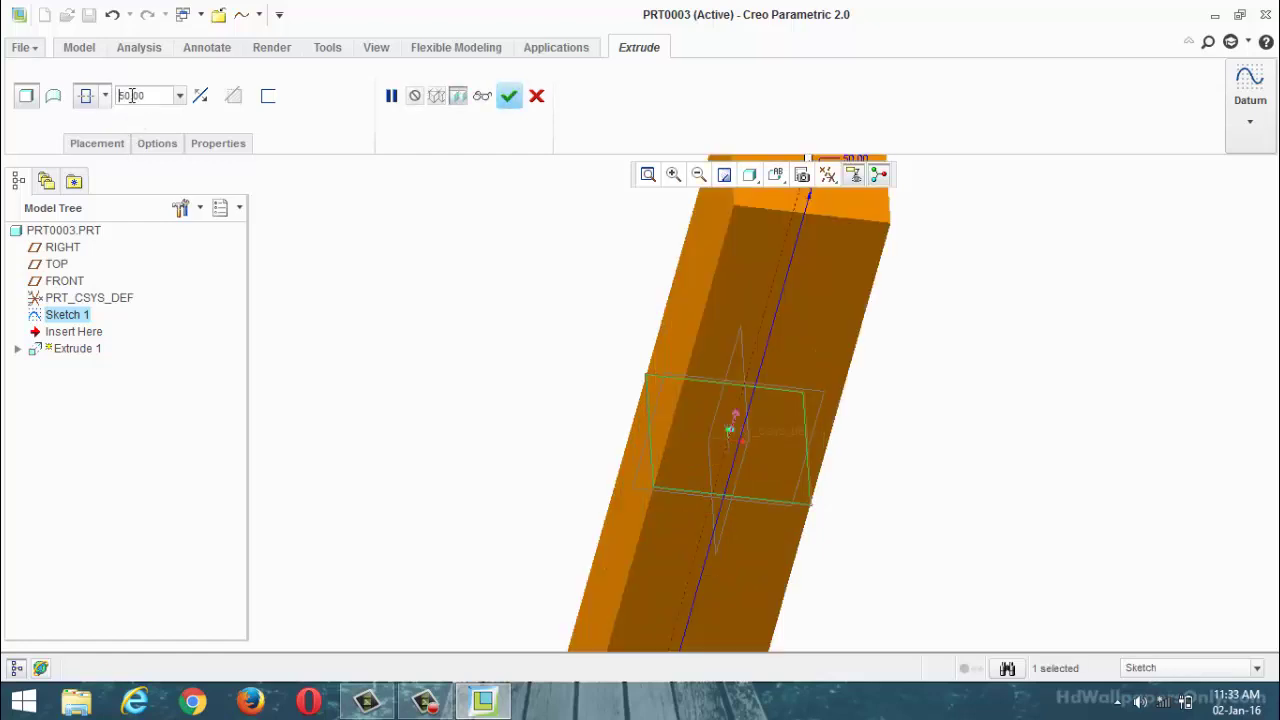
pyautogui.moveTo(152, 97); pyautogui.dragTo(92, 100)
pyautogui.write('20')
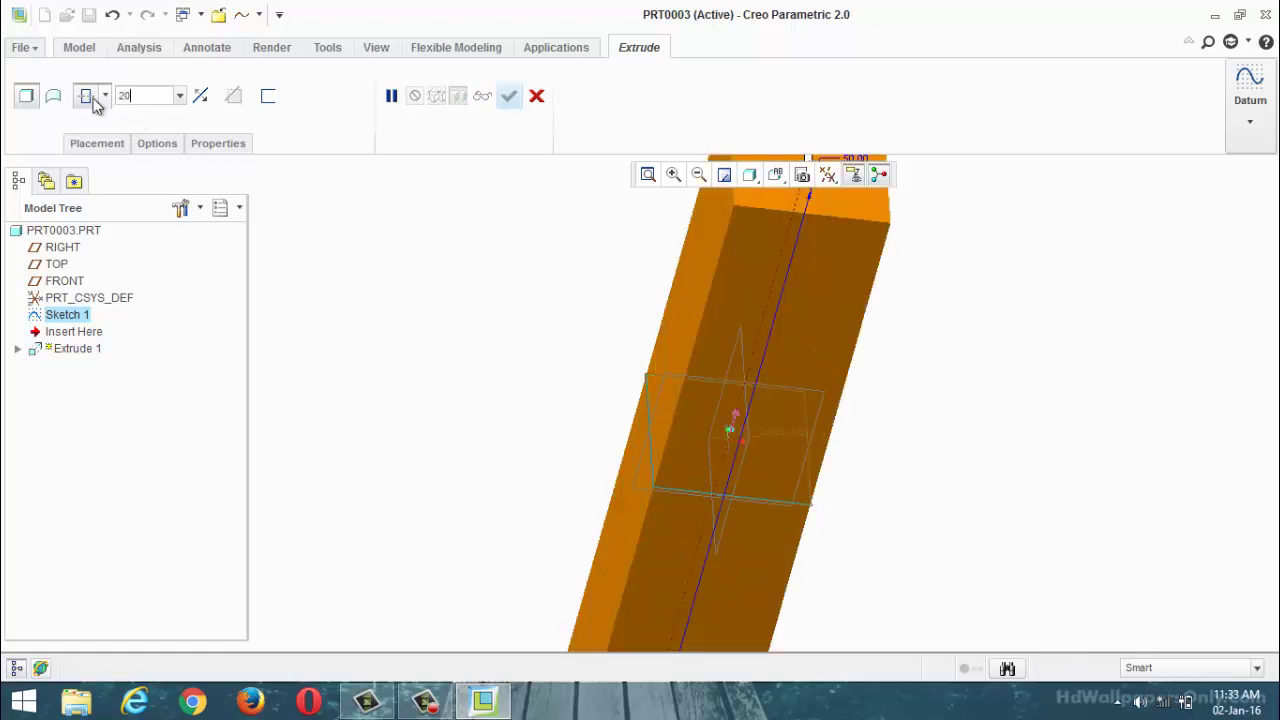
pyautogui.press('Return')
pyautogui.click(510, 97)
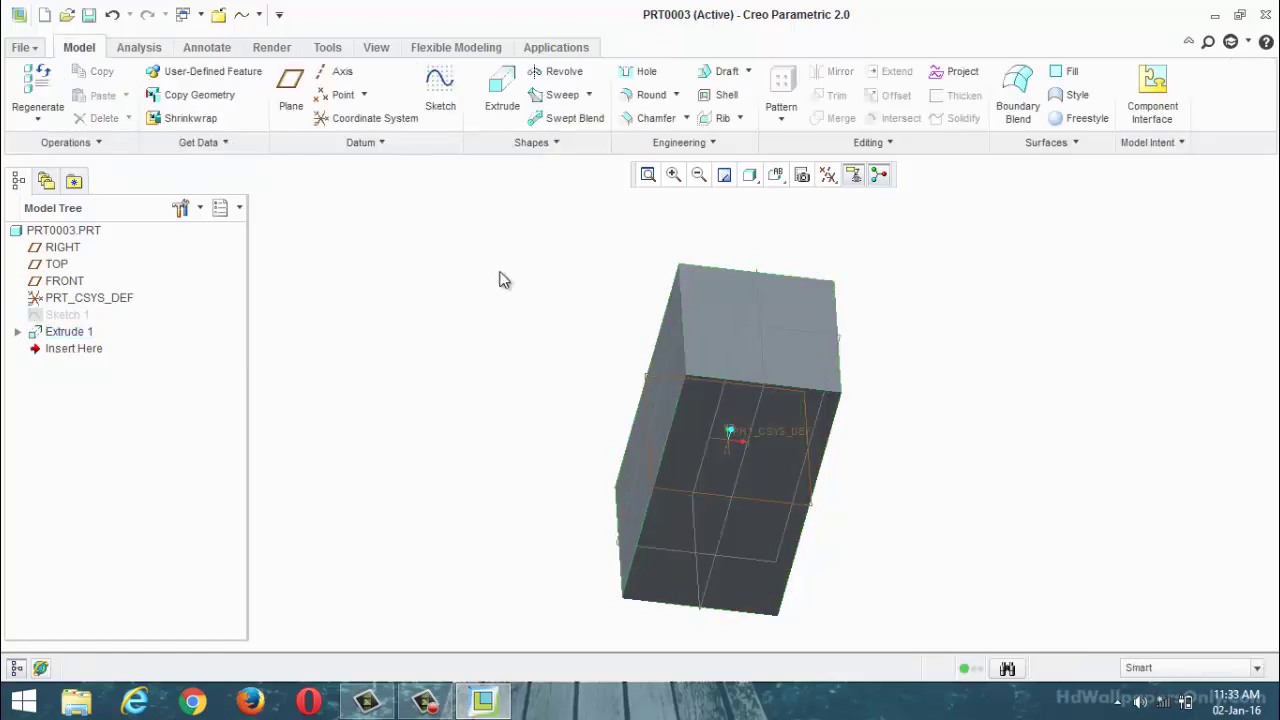
pyautogui.hotkey('ctrl', 'd')
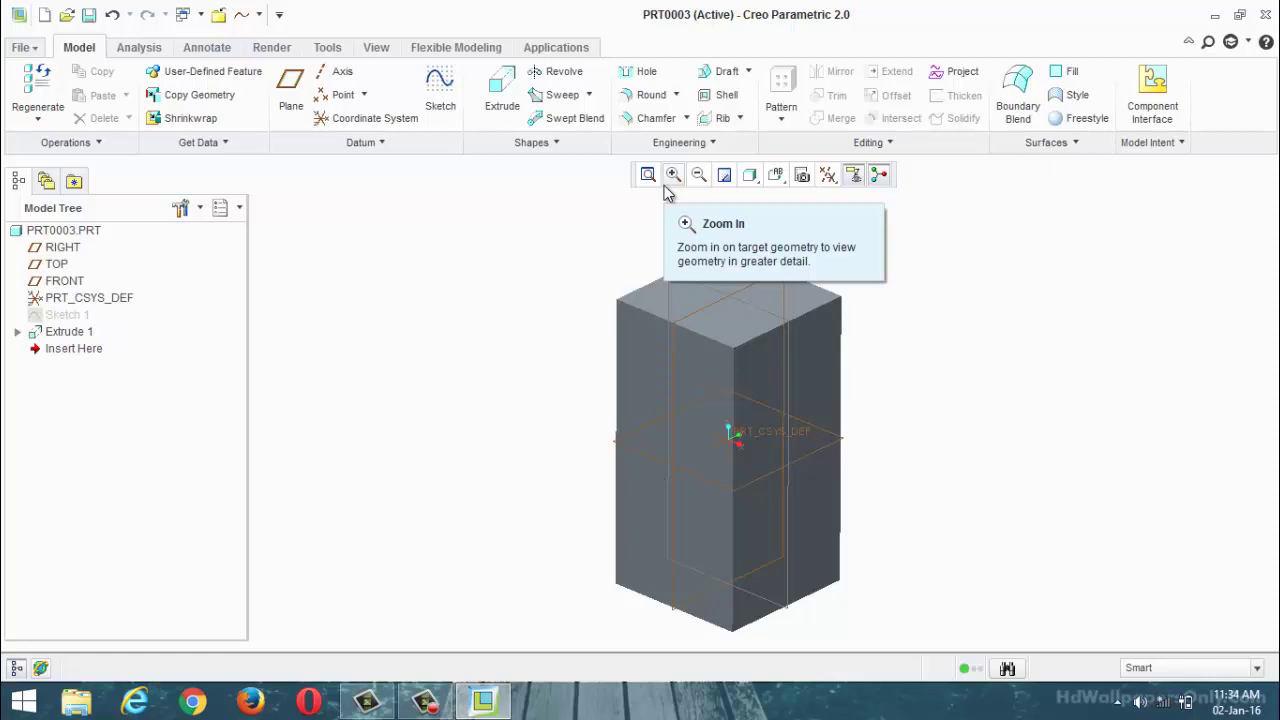
# Start a standard ISO hole with screw size M10x1 and place it on the block's upper end face.
pyautogui.click(626, 76)
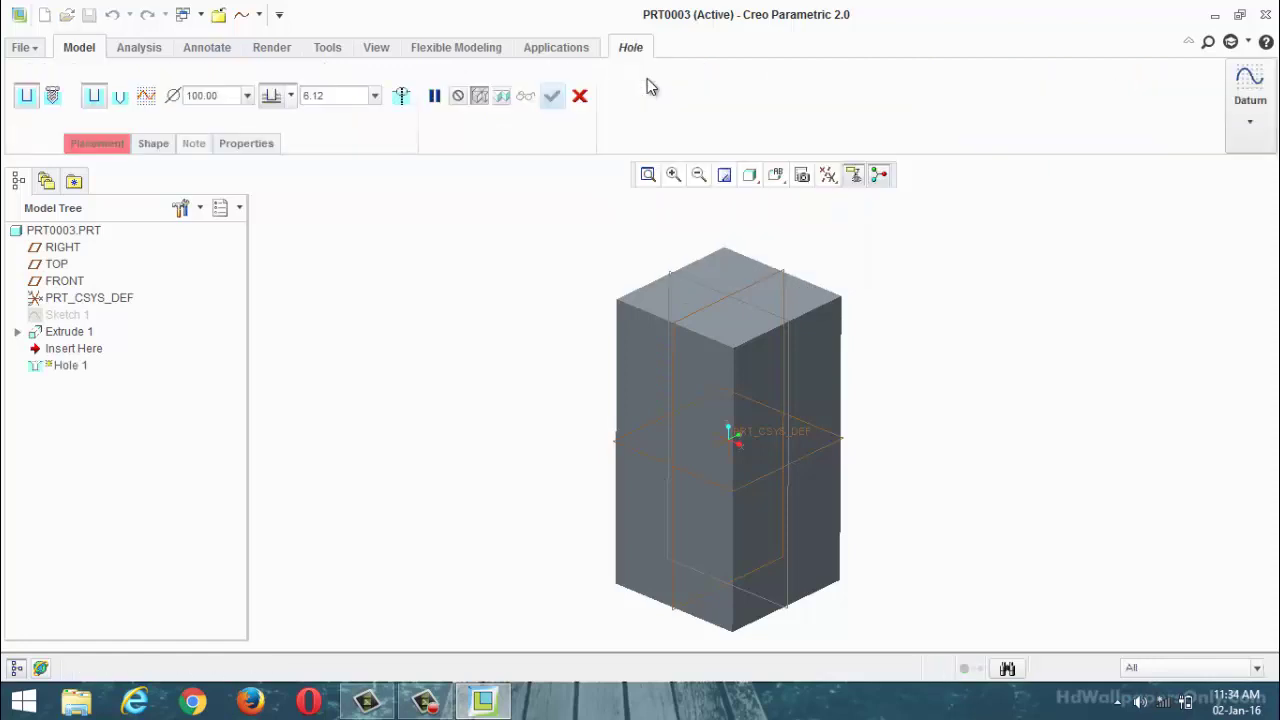
pyautogui.click(54, 96)
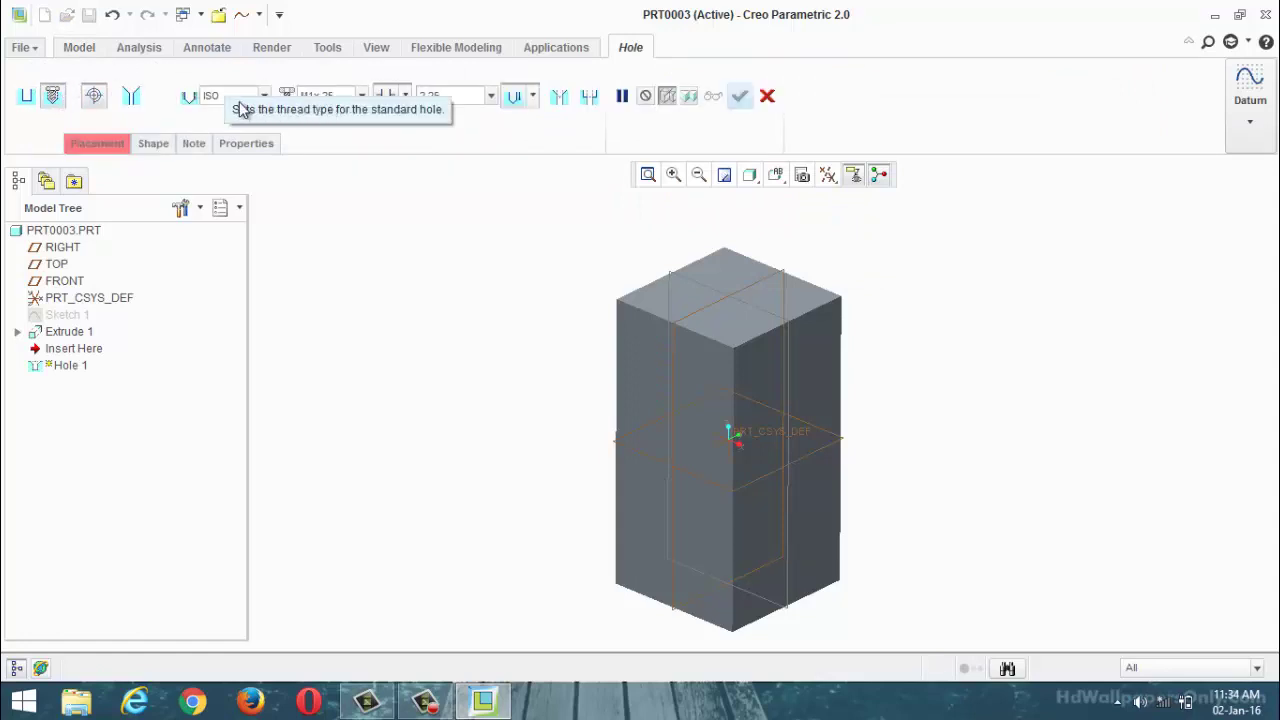
pyautogui.click(363, 95)
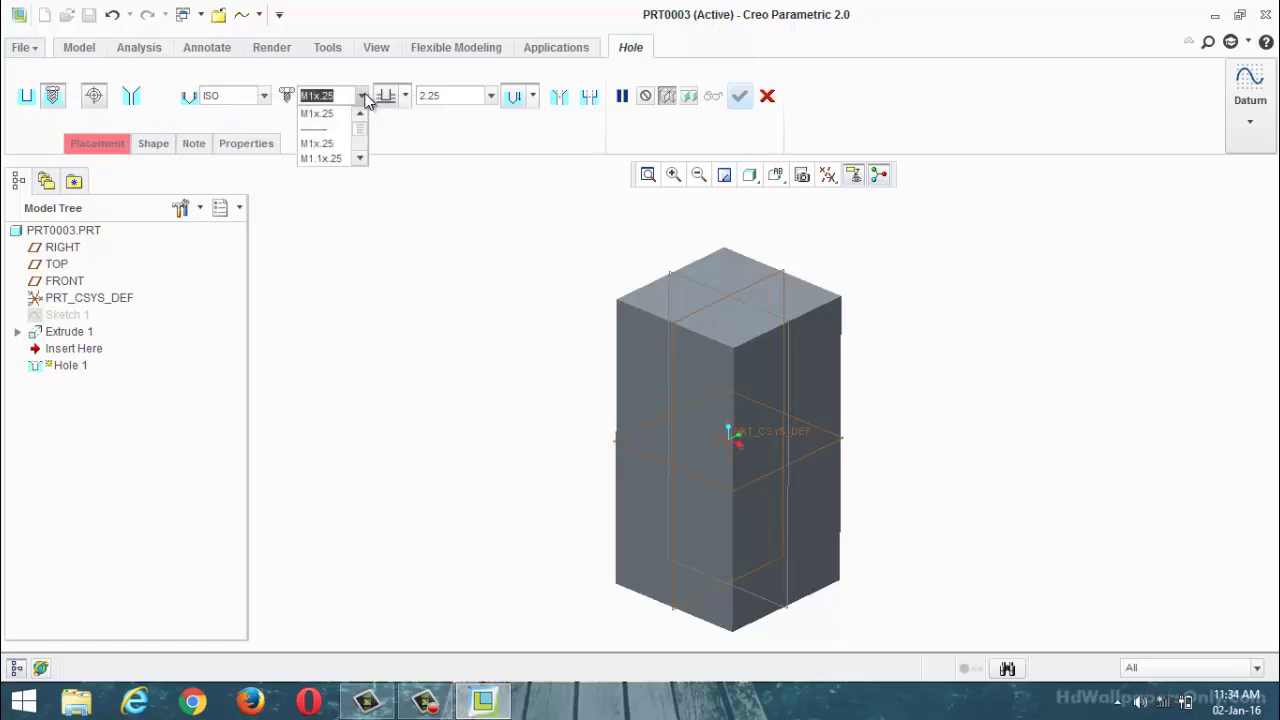
pyautogui.moveTo(358, 126); pyautogui.dragTo(366, 157)
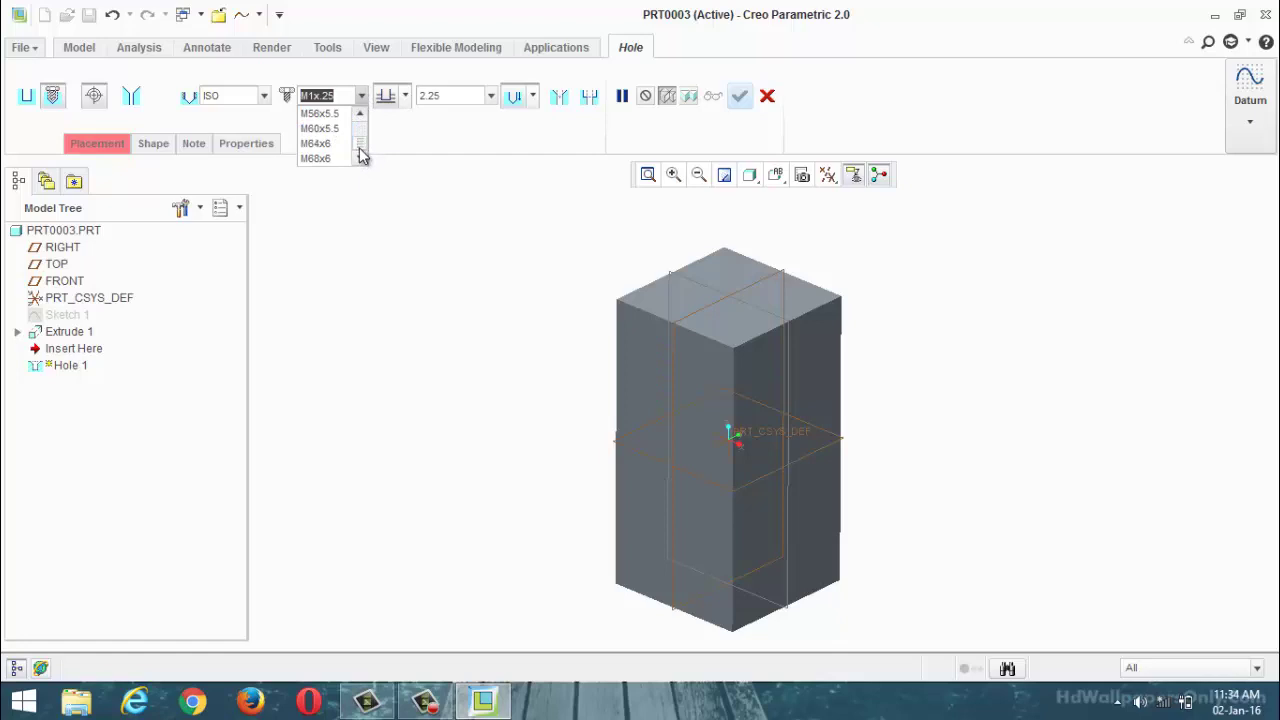
pyautogui.moveTo(359, 147); pyautogui.dragTo(363, 123)
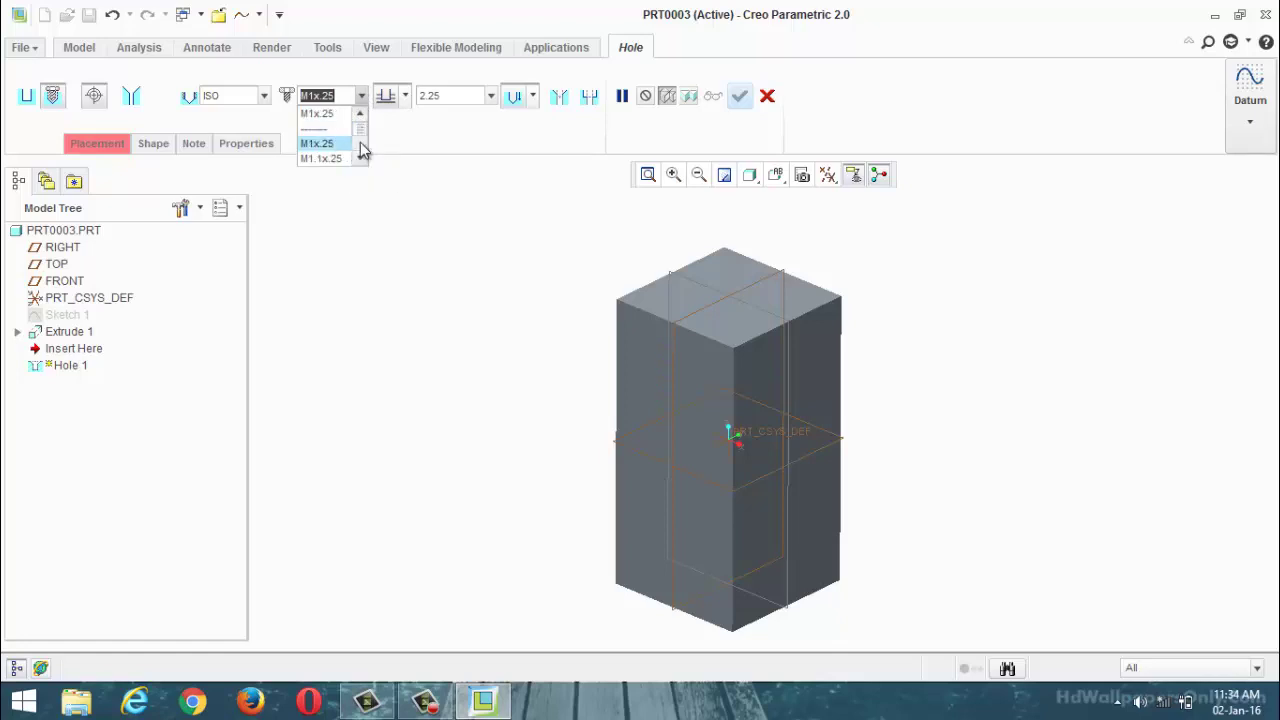
pyautogui.moveTo(361, 128); pyautogui.dragTo(365, 140)
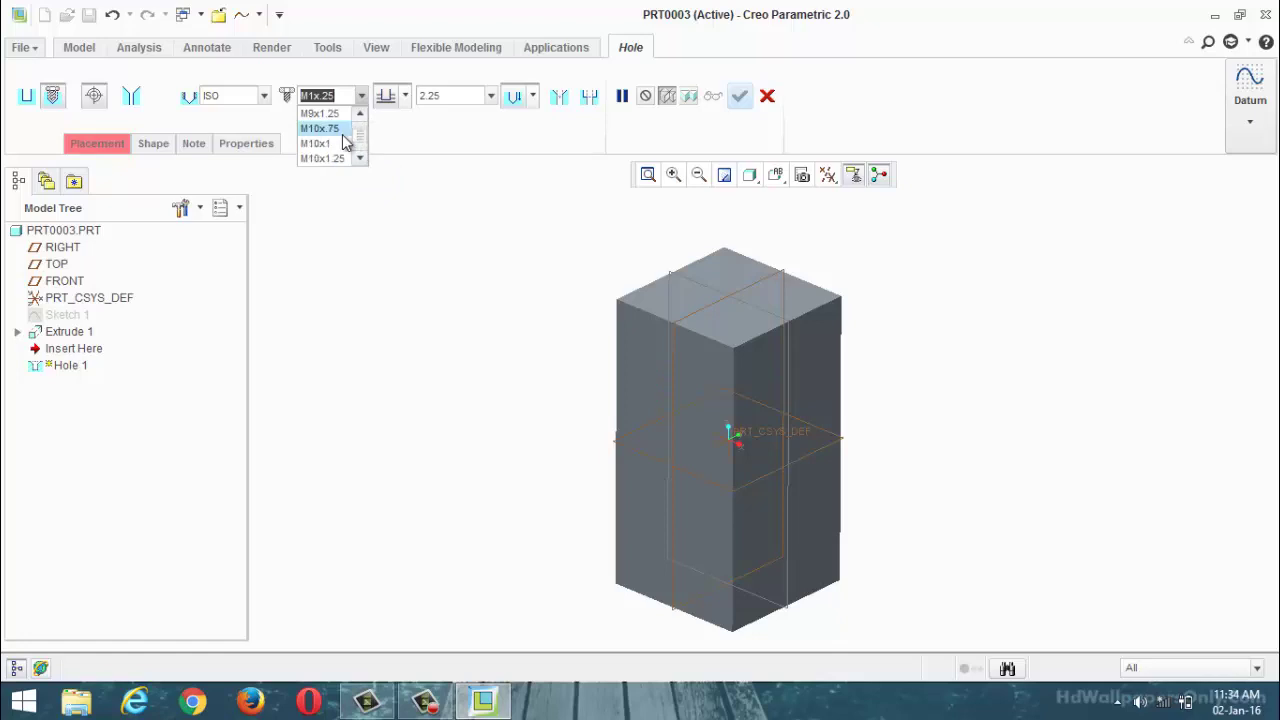
pyautogui.click(316, 143)
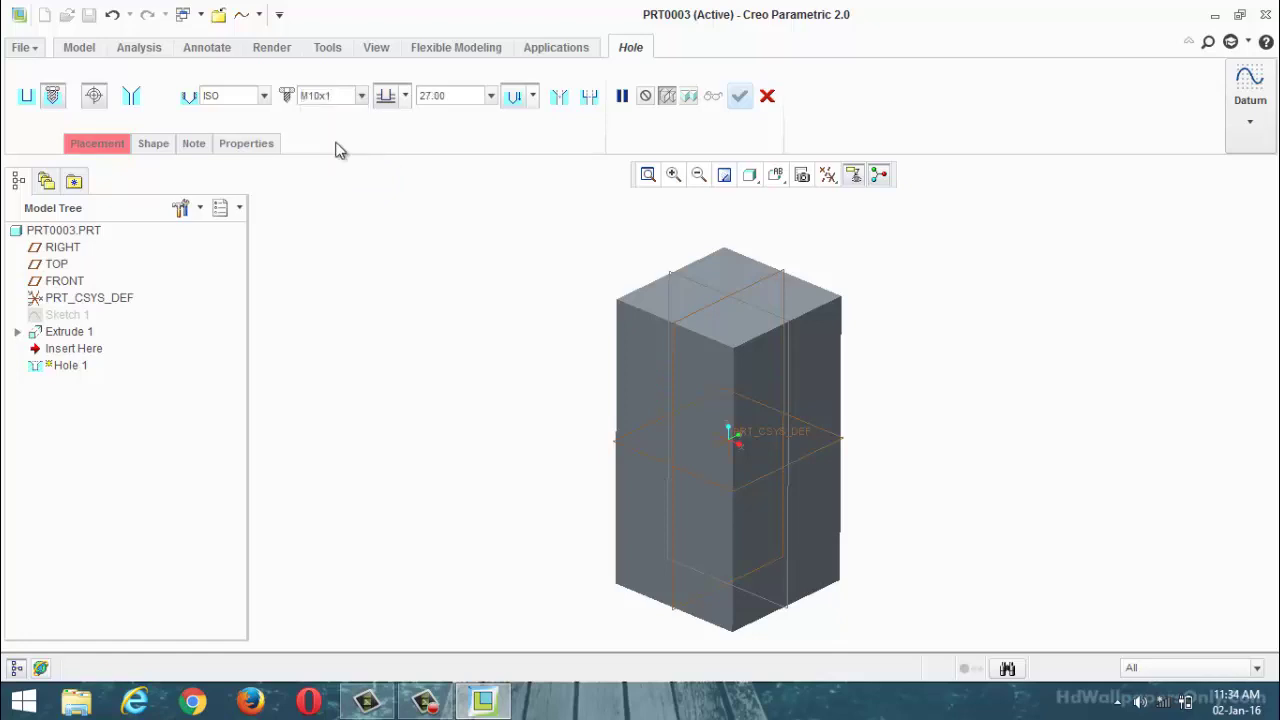
pyautogui.click(708, 306)
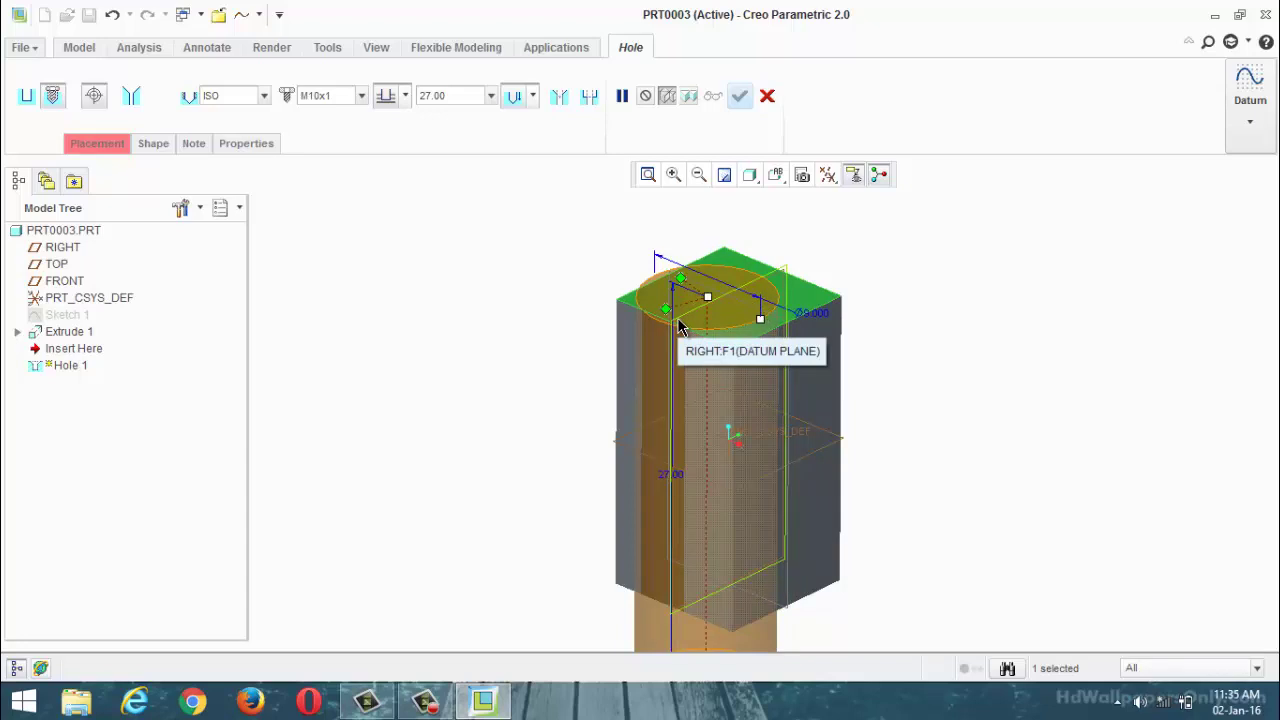
# Keep the ISO thread type and set the hole's screw size to M4x.35.
pyautogui.click(264, 96)
pyautogui.click(265, 96)
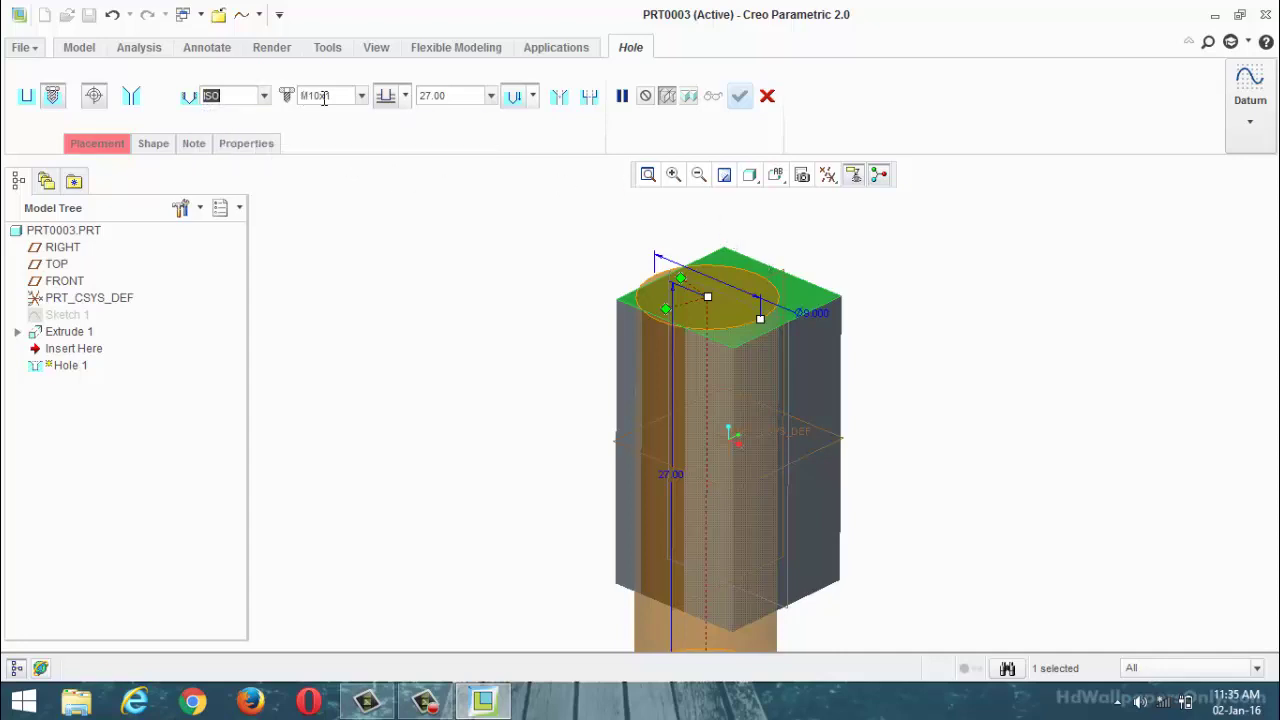
pyautogui.click(362, 99)
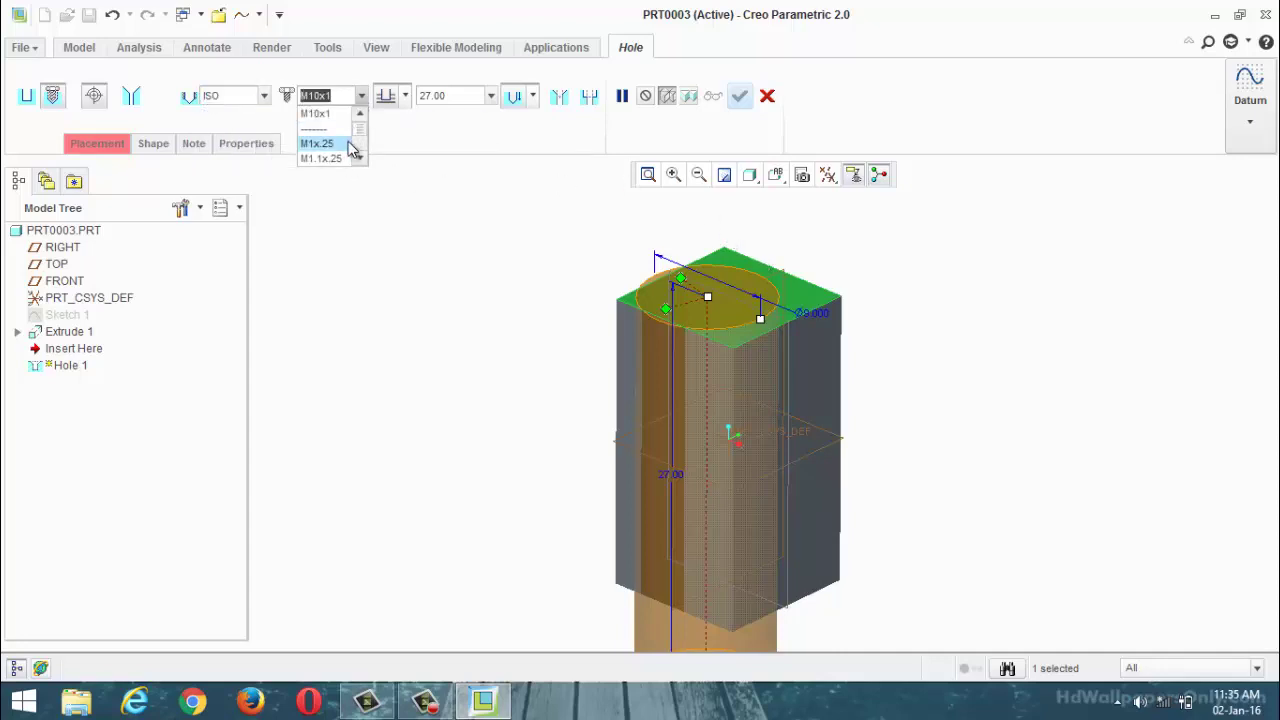
pyautogui.scroll(-10, 363, 134)
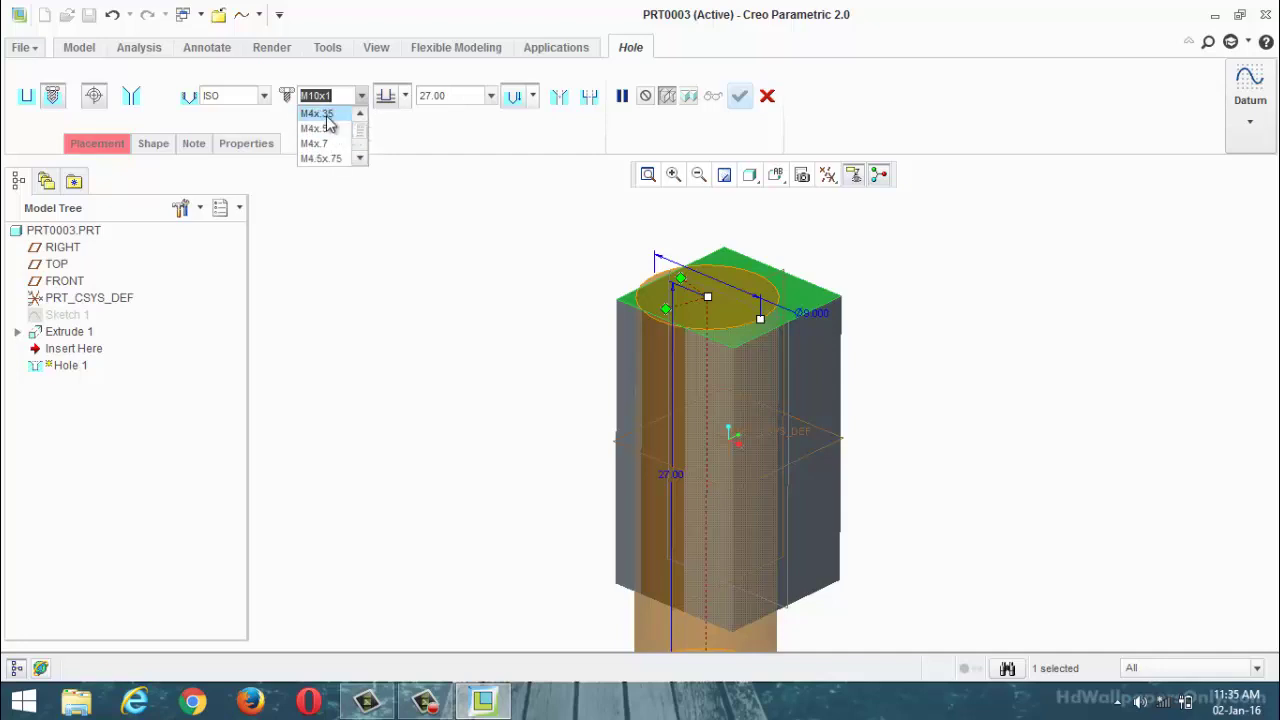
pyautogui.click(326, 115)
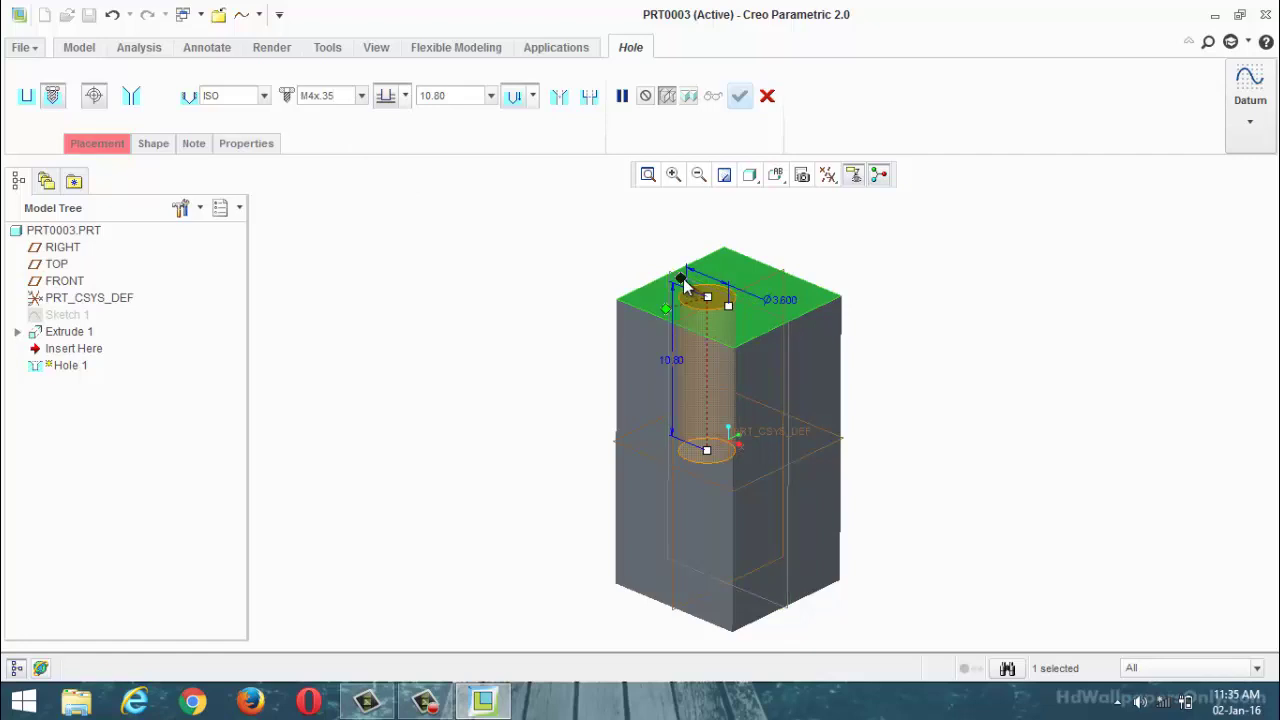
# Attach the hole's offset references to two adjacent edges of the end face, each about 4 mm from its centre.
pyautogui.moveTo(707, 260); pyautogui.dragTo(664, 318)
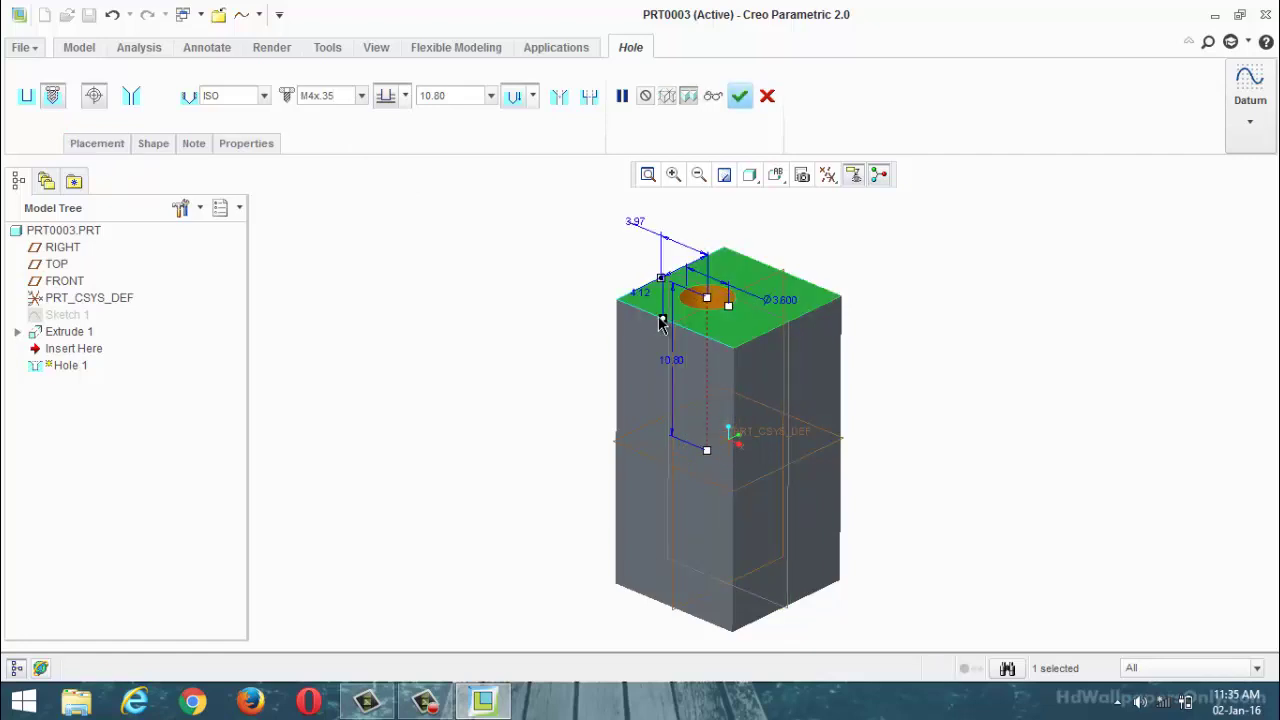
pyautogui.scroll(-2, 511, 386)
pyautogui.moveTo(668, 337)
pyautogui.mouseDown(button='middle')
pyautogui.moveTo(708, 329)
pyautogui.moveTo(720, 383)
pyautogui.moveTo(675, 332)
pyautogui.moveTo(703, 323)
pyautogui.moveTo(677, 343)
pyautogui.mouseUp(button='middle')
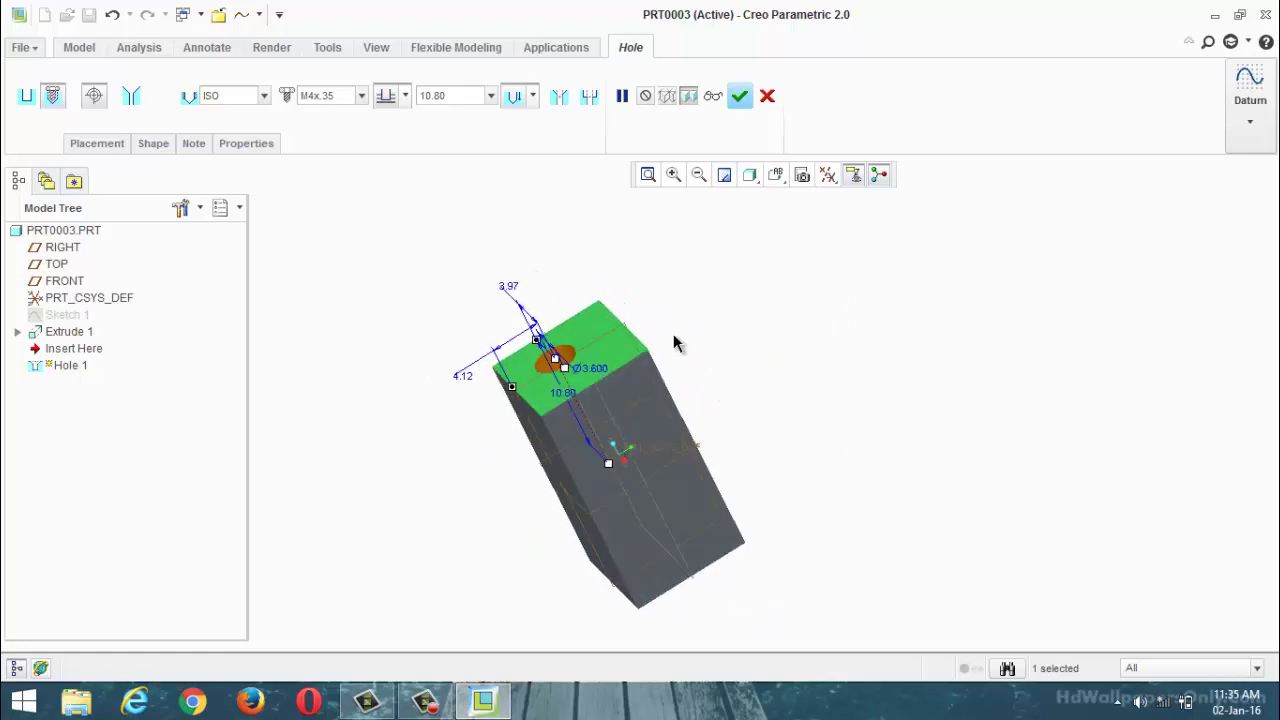
# Shorten the hole's drilled depth to 3.80 mm.
pyautogui.scroll(2, 610, 315)
pyautogui.moveTo(423, 314); pyautogui.dragTo(442, 290, button='middle')
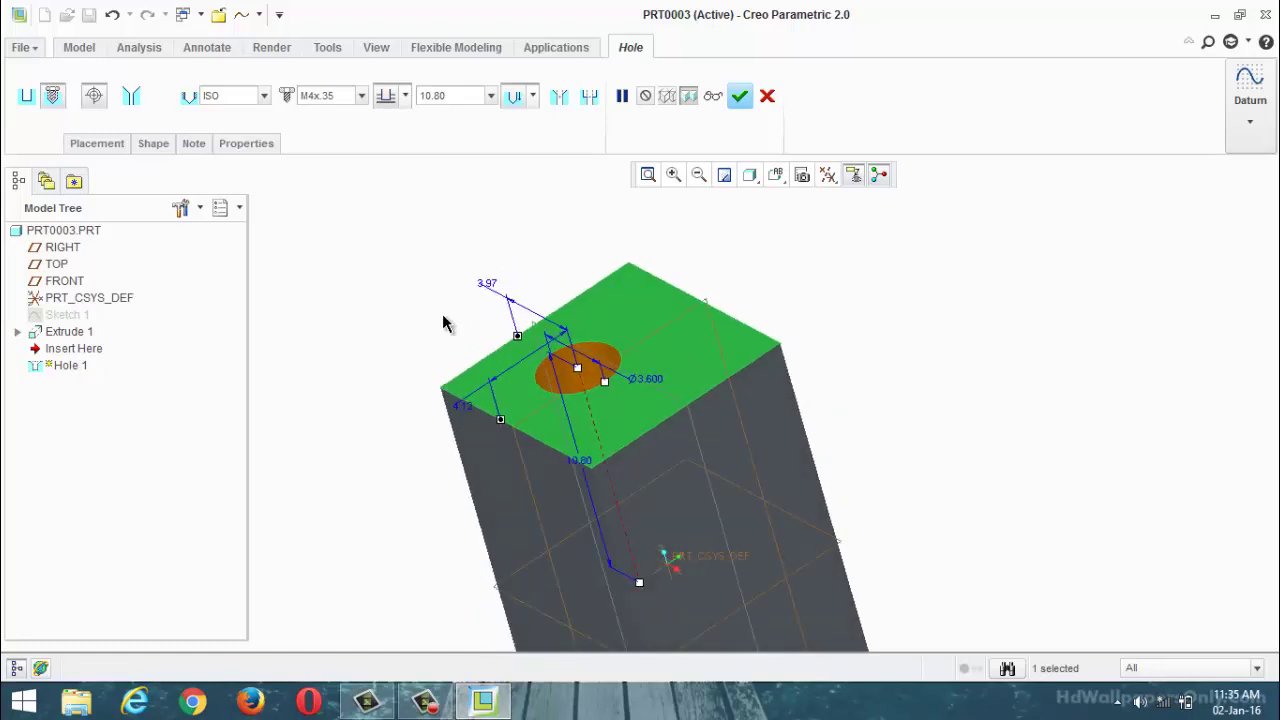
pyautogui.scroll(2, 440, 323)
pyautogui.scroll(-2, 440, 323)
pyautogui.moveTo(421, 306); pyautogui.dragTo(640, 585, button='middle')
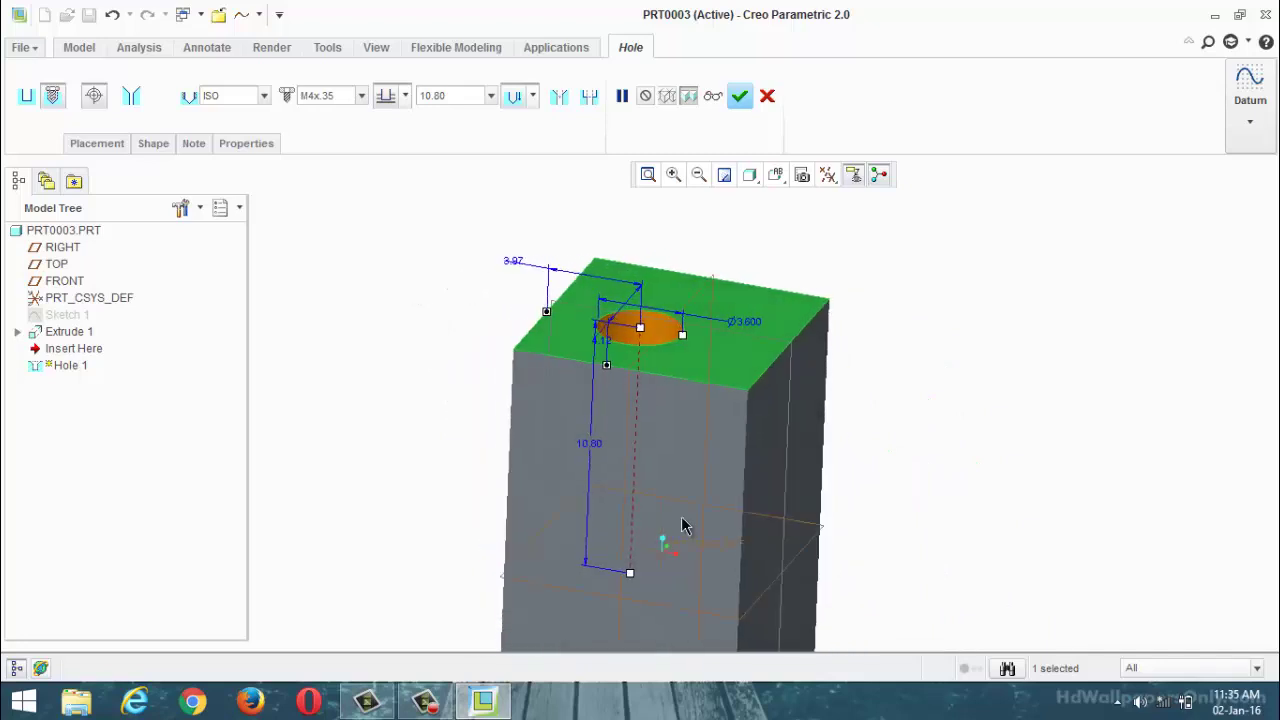
pyautogui.moveTo(640, 510); pyautogui.dragTo(597, 417)
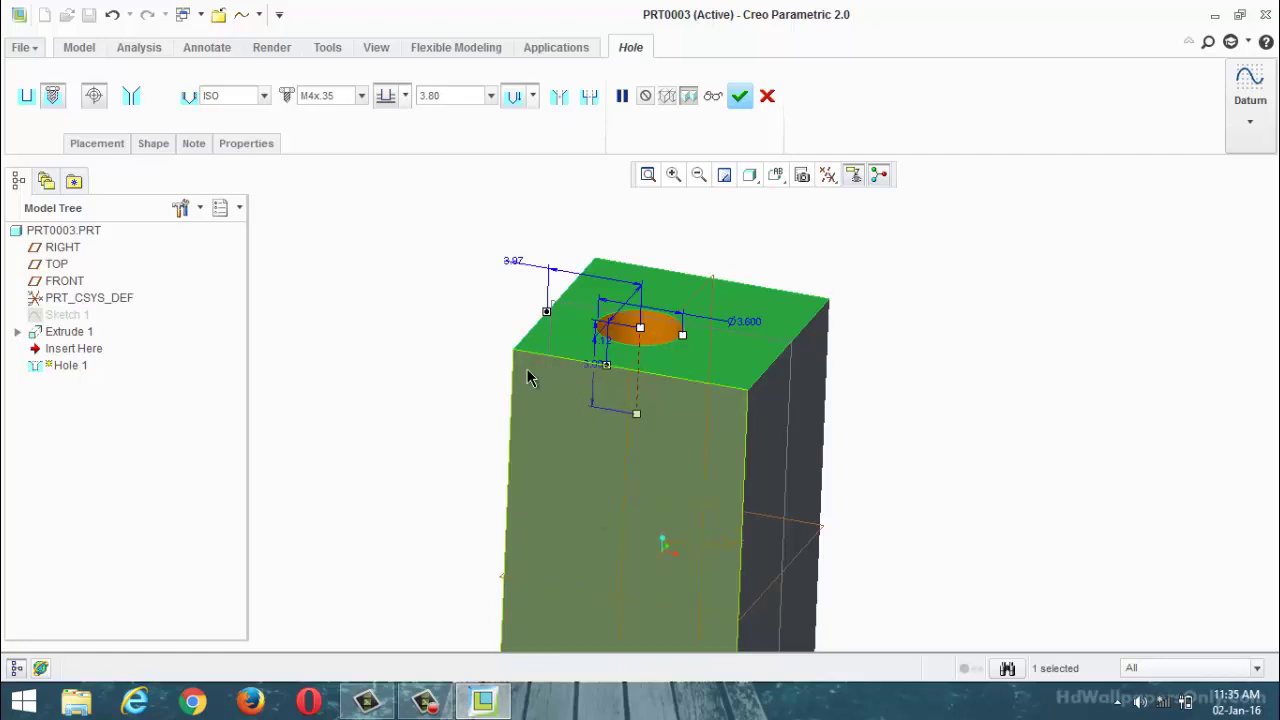
pyautogui.moveTo(457, 289); pyautogui.dragTo(417, 303, button='middle')
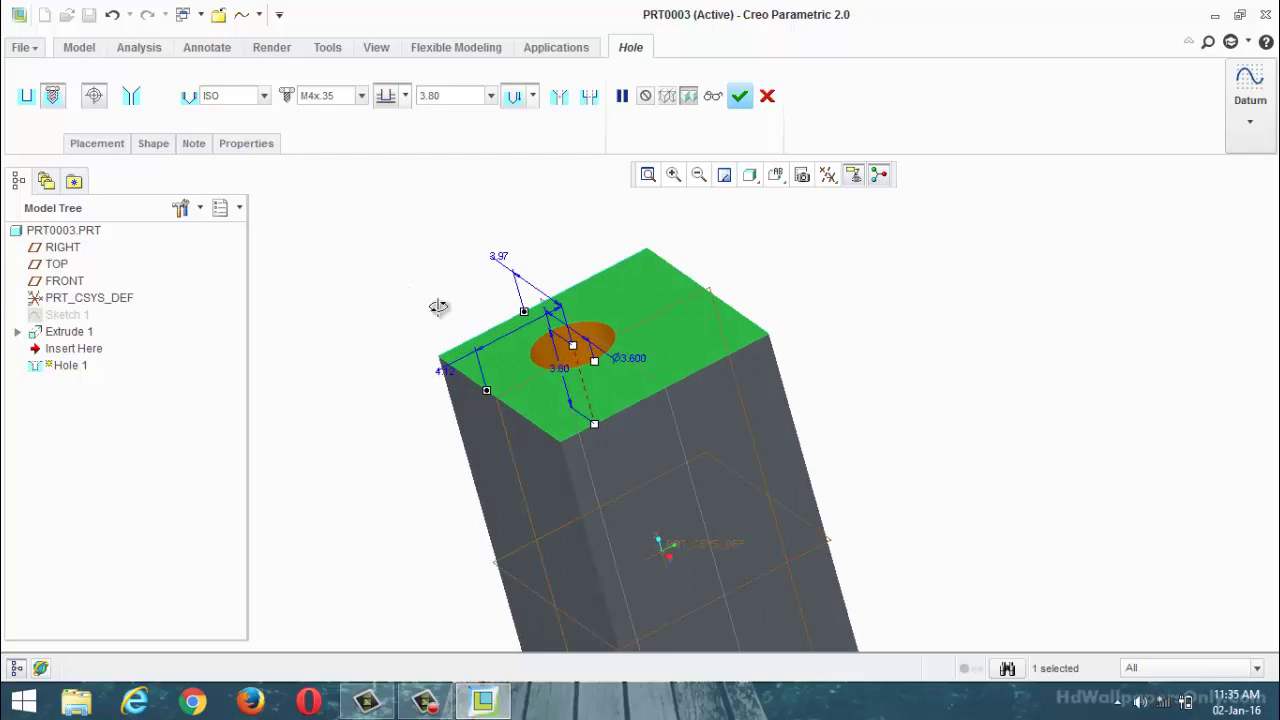
pyautogui.moveTo(437, 306); pyautogui.dragTo(471, 335, button='middle')
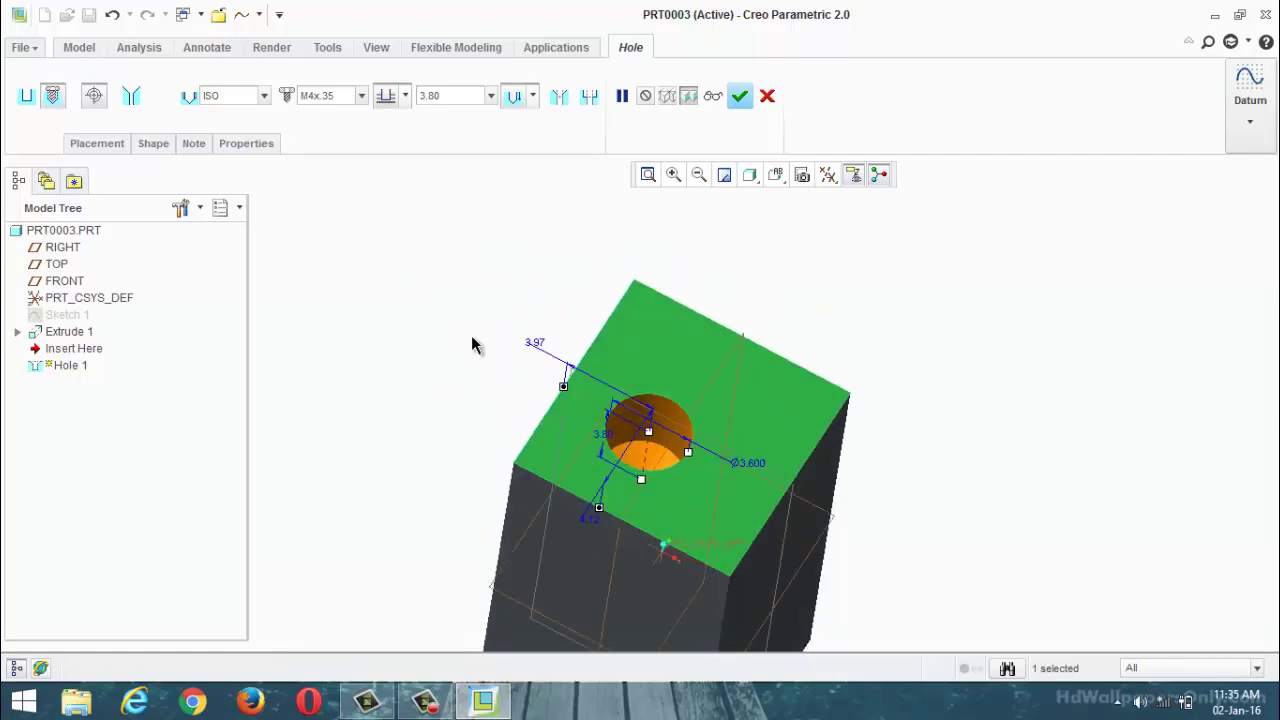
# Try a countersink combined with a counterbore on the hole with its shape profile shown, then keep only the counterbore.
pyautogui.click(559, 97)
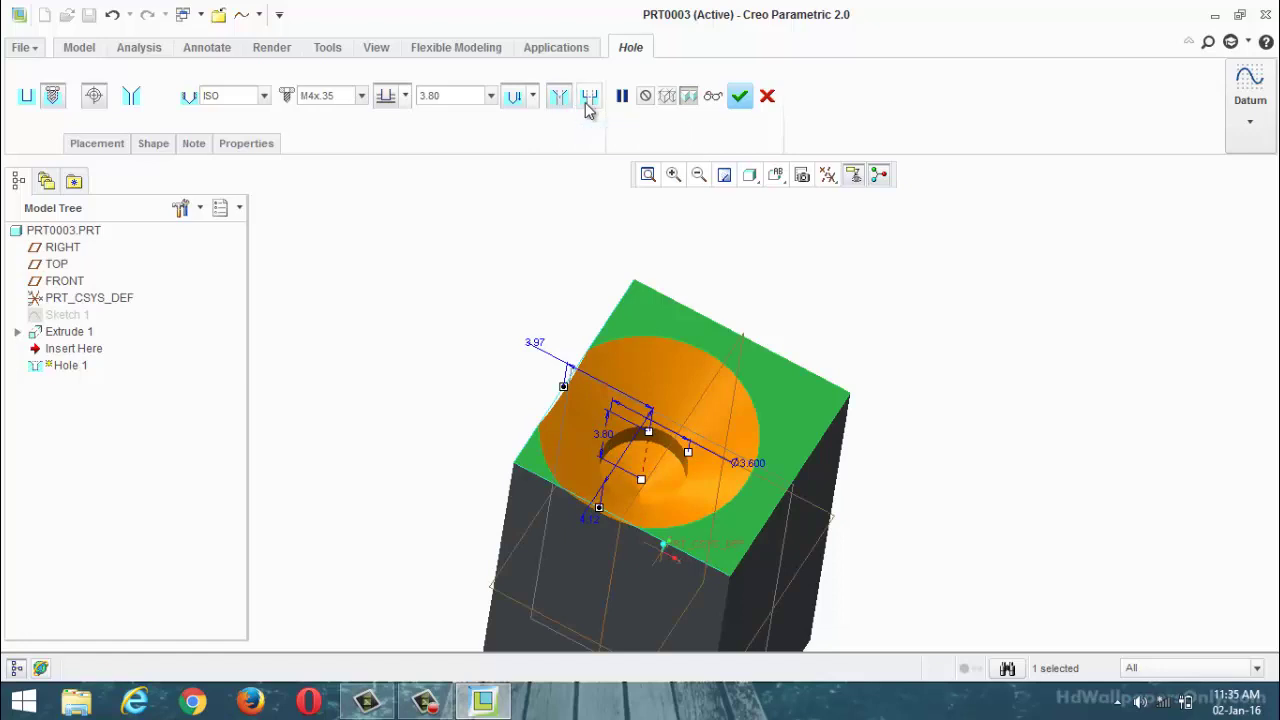
pyautogui.click(588, 100)
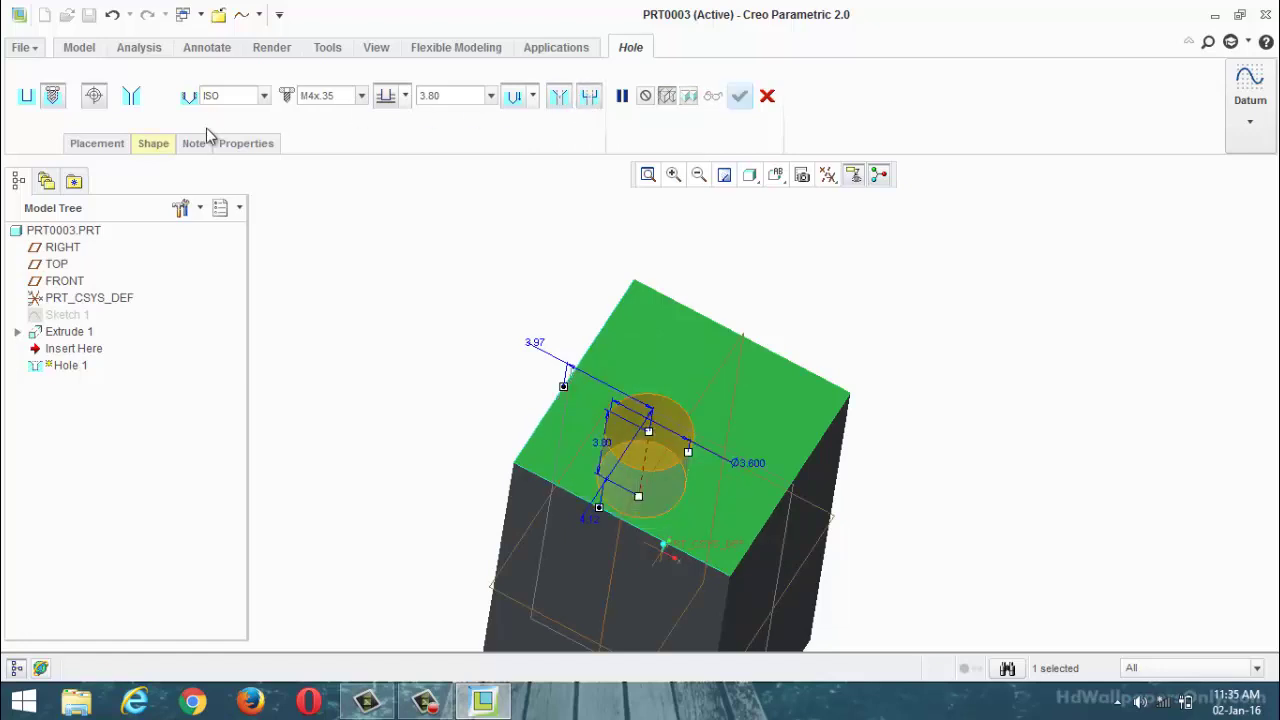
pyautogui.click(153, 143)
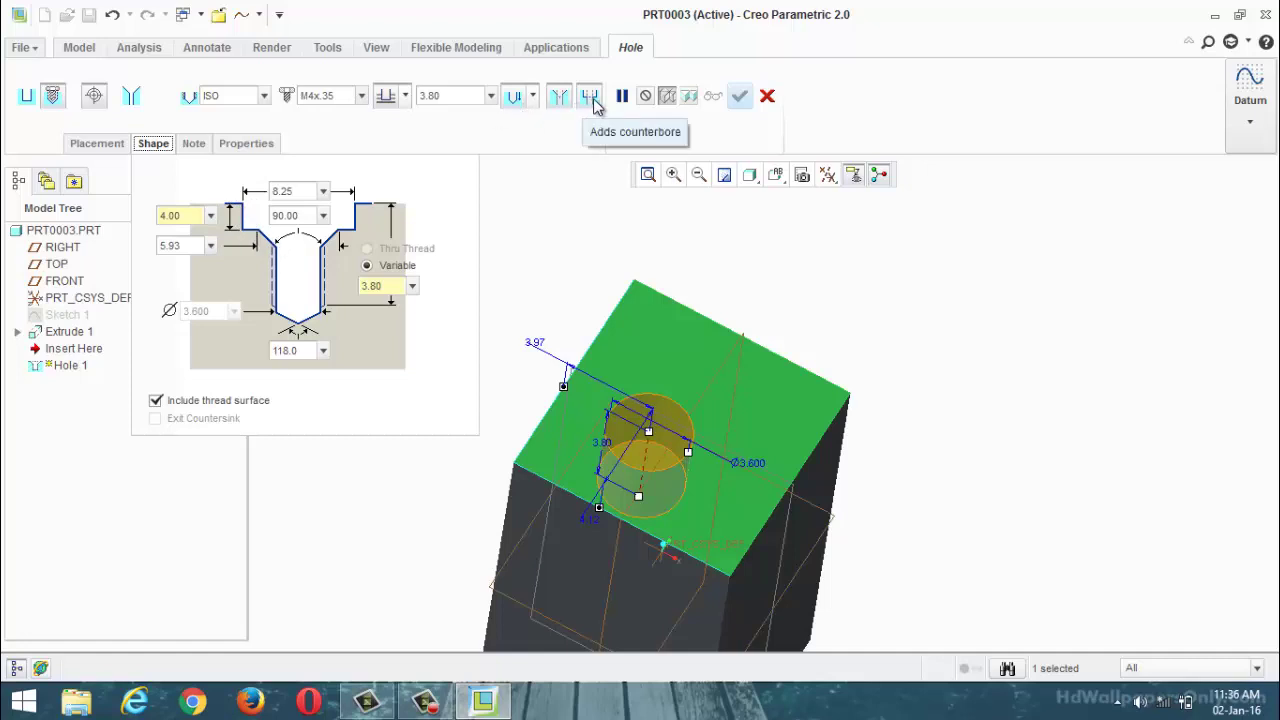
pyautogui.click(562, 104)
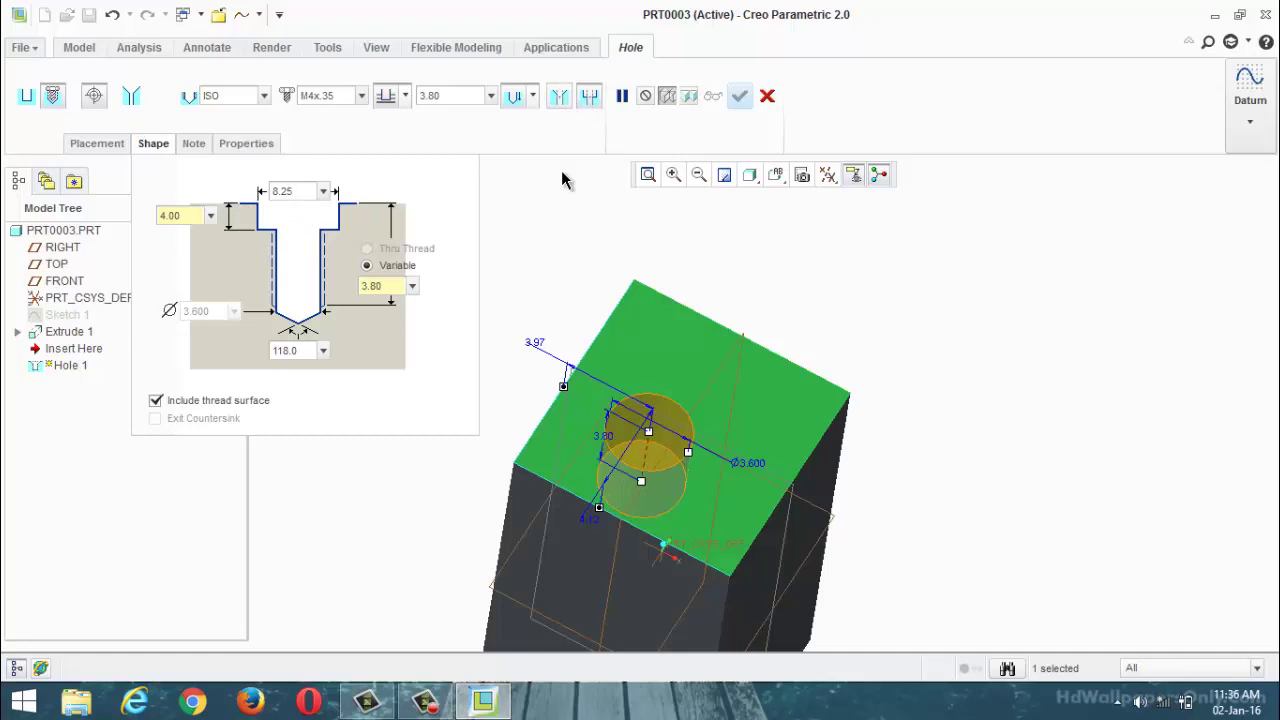
# Replace the hole's counterbore with a countersink, then remove the countersink to leave a plain threaded profile.
pyautogui.click(560, 100)
pyautogui.click(585, 97)
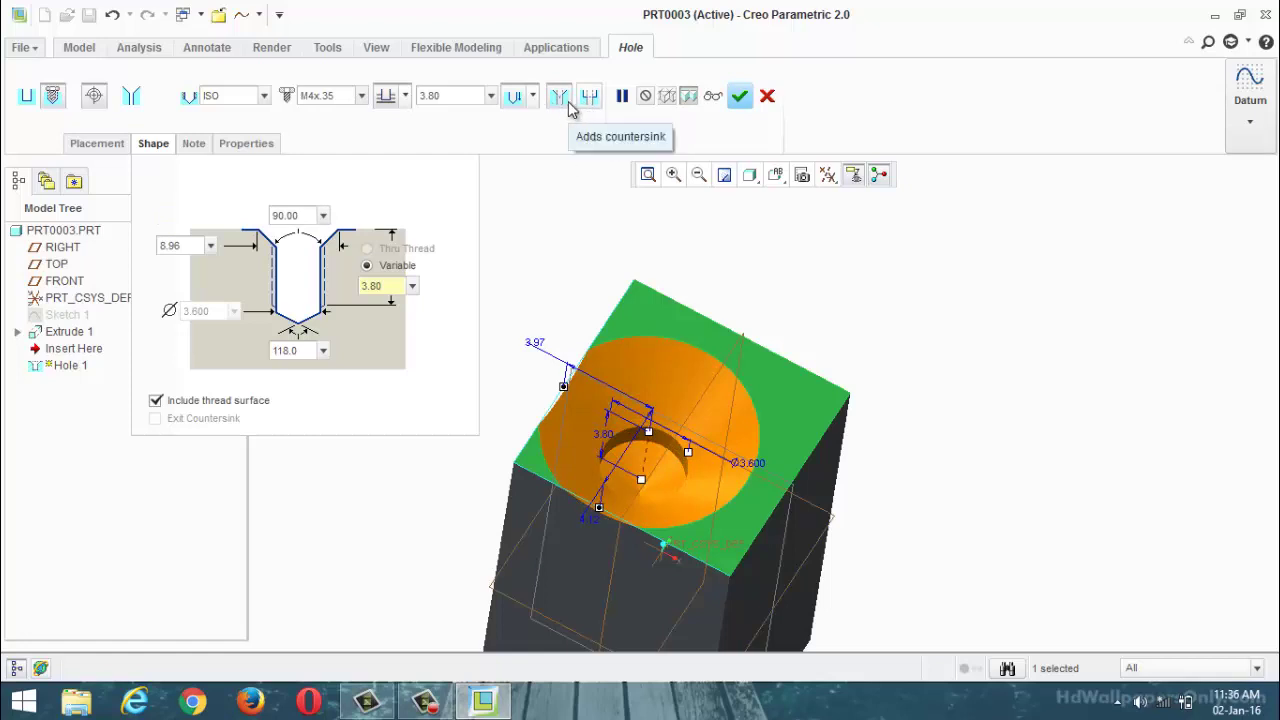
pyautogui.click(570, 105)
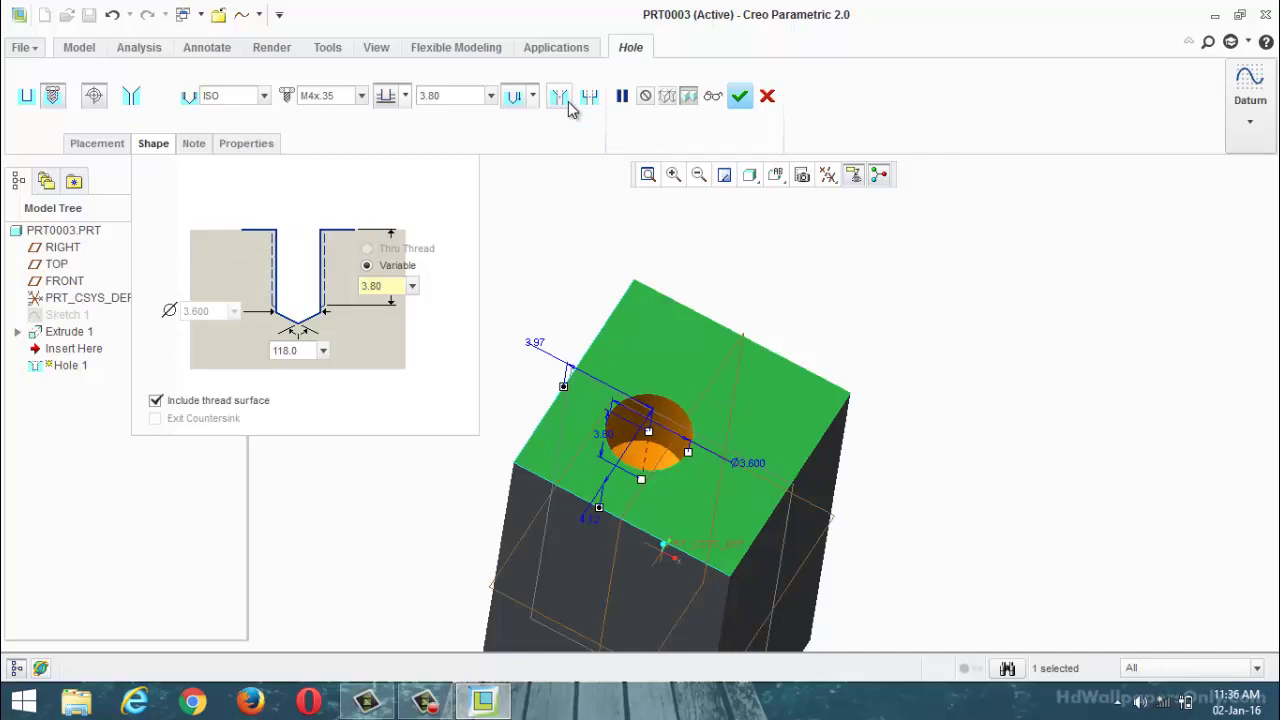
# Add the counterbore back and try it with a countersink, leaving only the counterbore on.
pyautogui.click(589, 100)
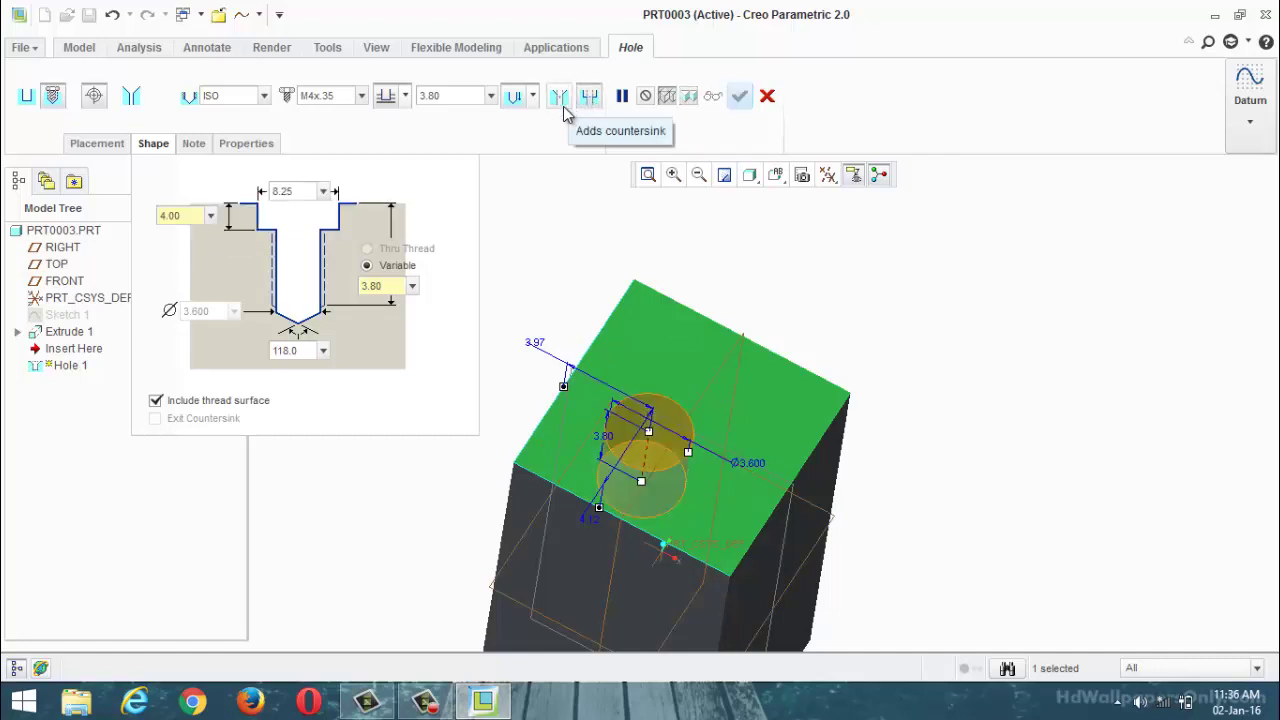
pyautogui.click(563, 106)
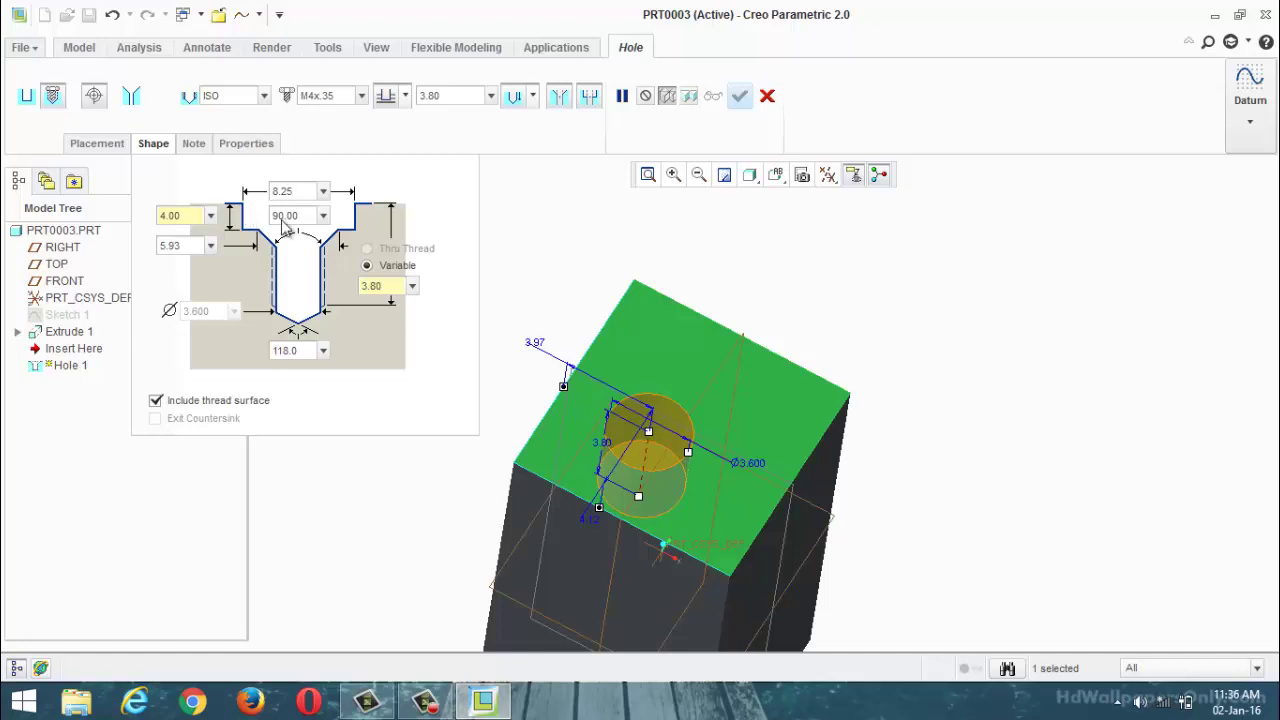
pyautogui.click(558, 97)
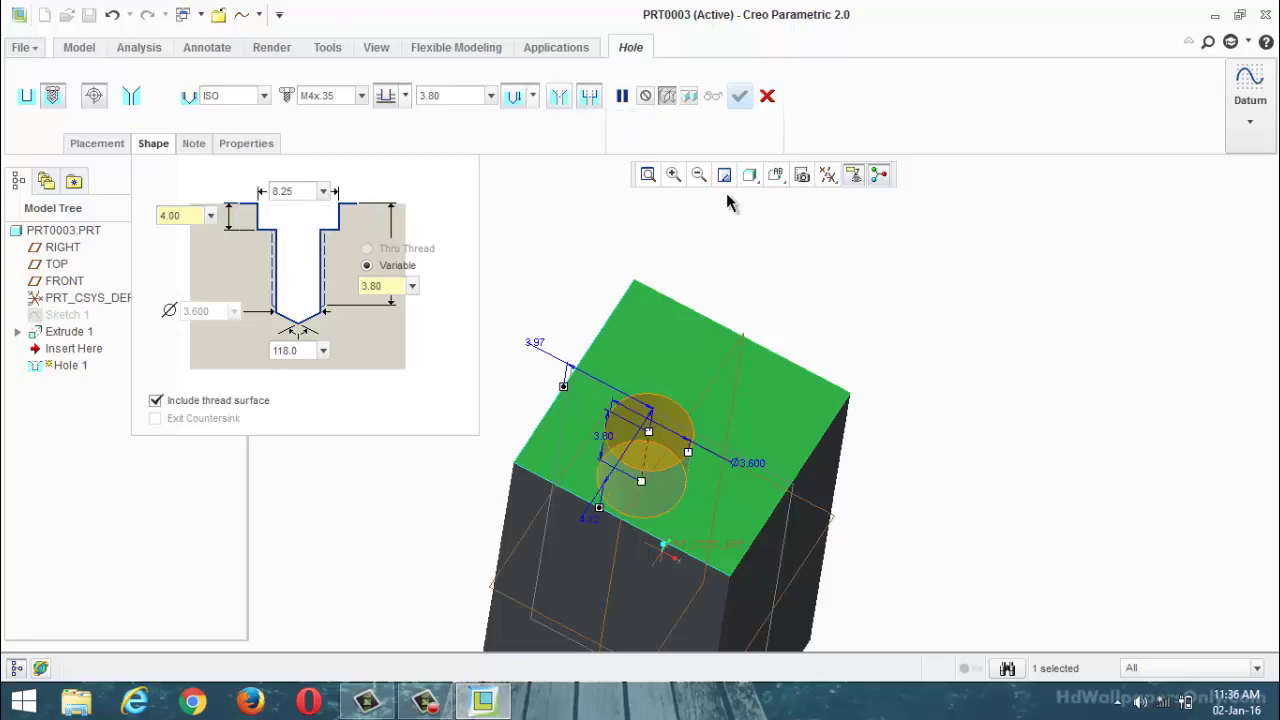
# Change the hole's thread type to UNC.
pyautogui.click(264, 96)
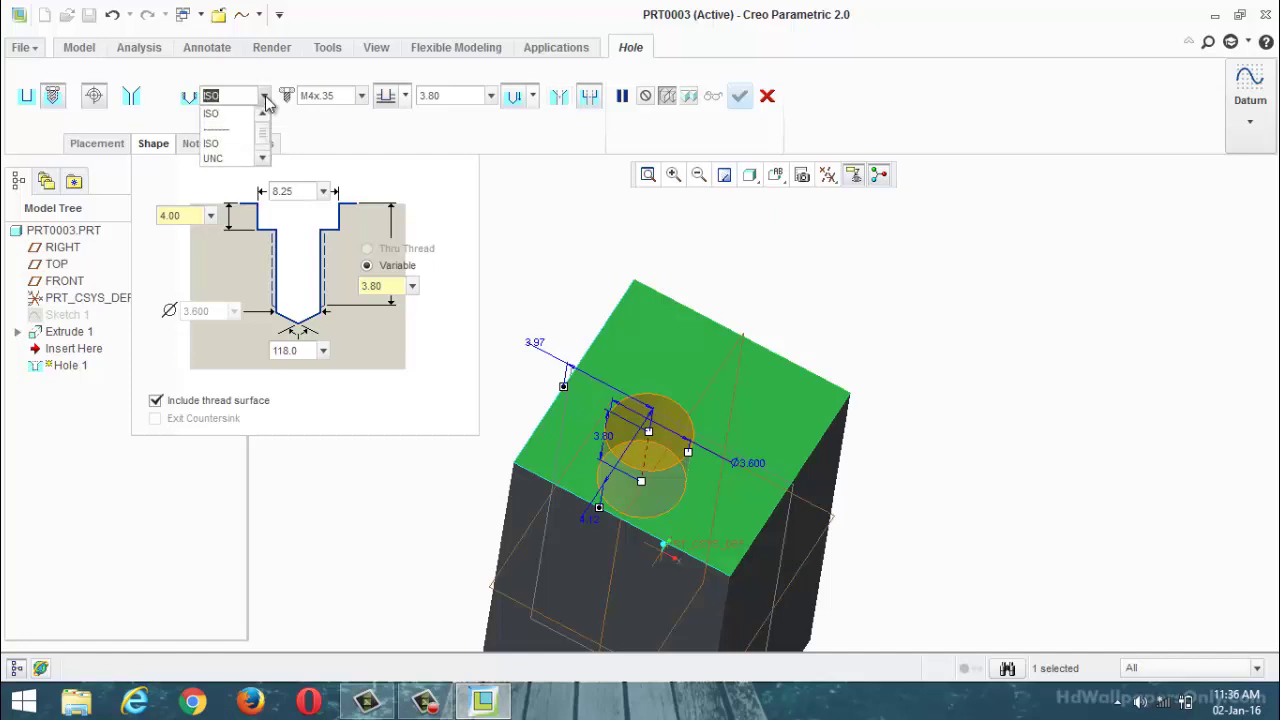
pyautogui.click(263, 157)
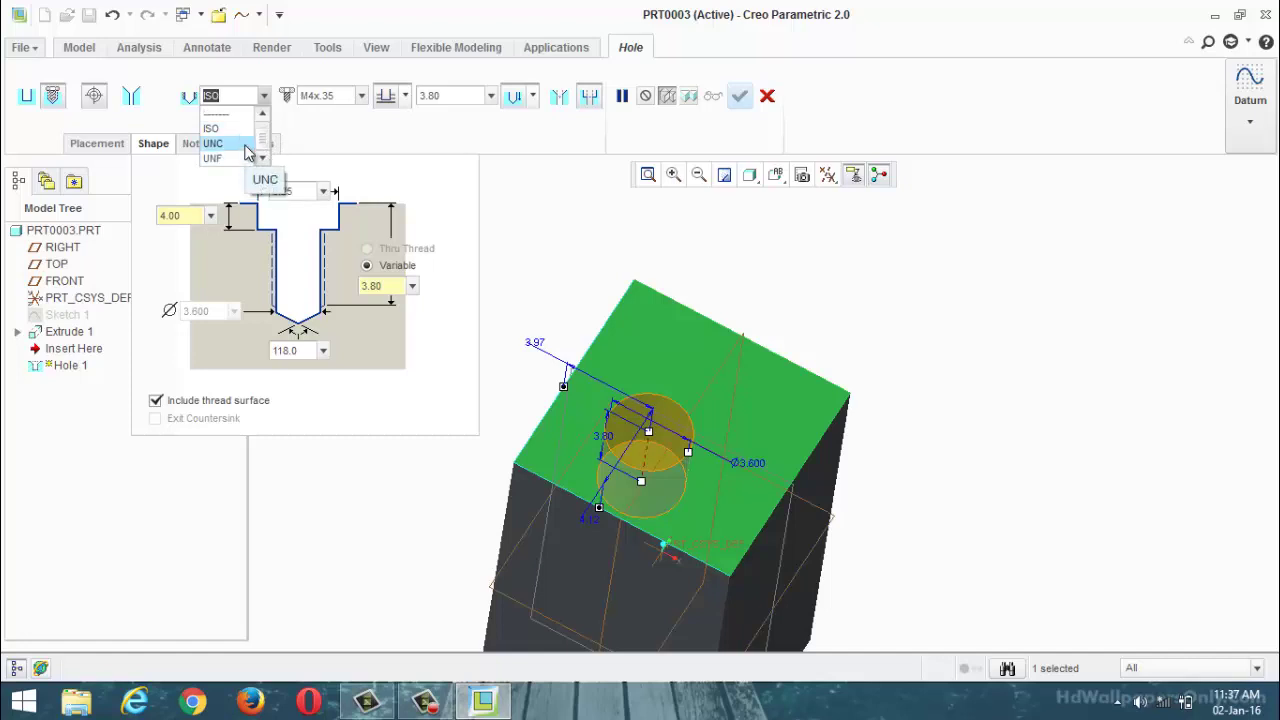
pyautogui.click(240, 143)
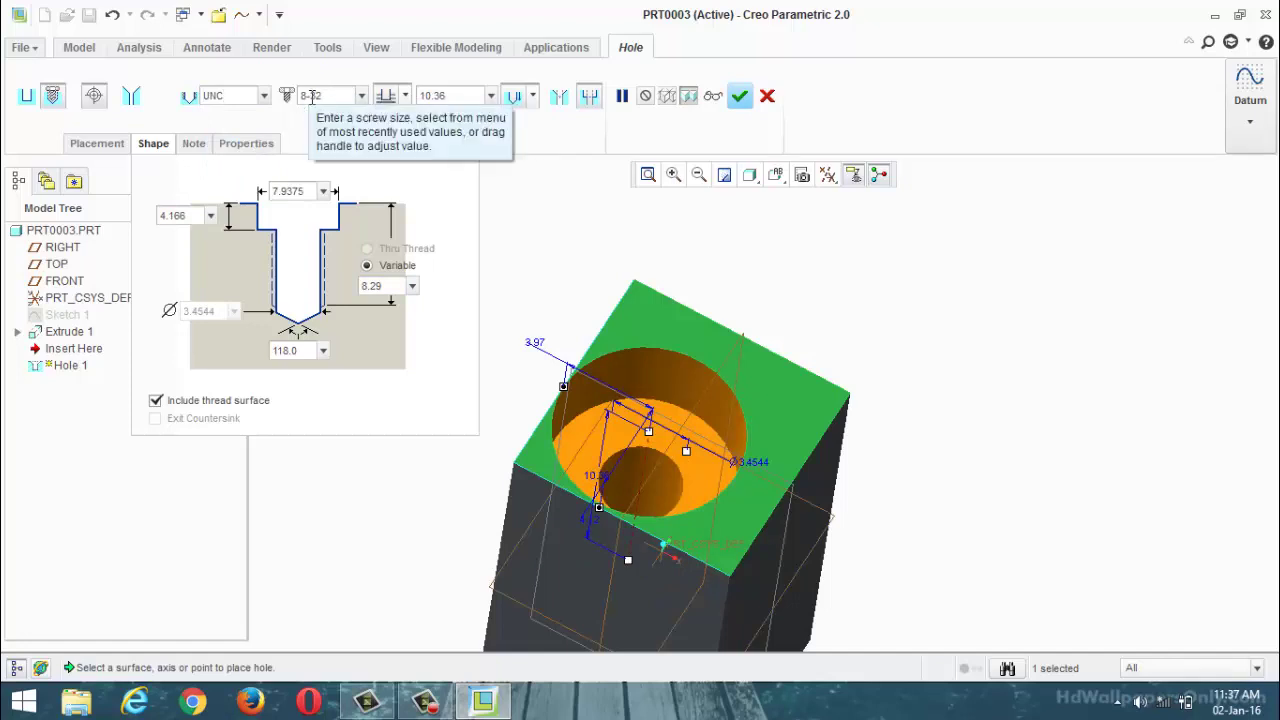
# Return the hole's thread type from UNC to ISO.
pyautogui.click(263, 95)
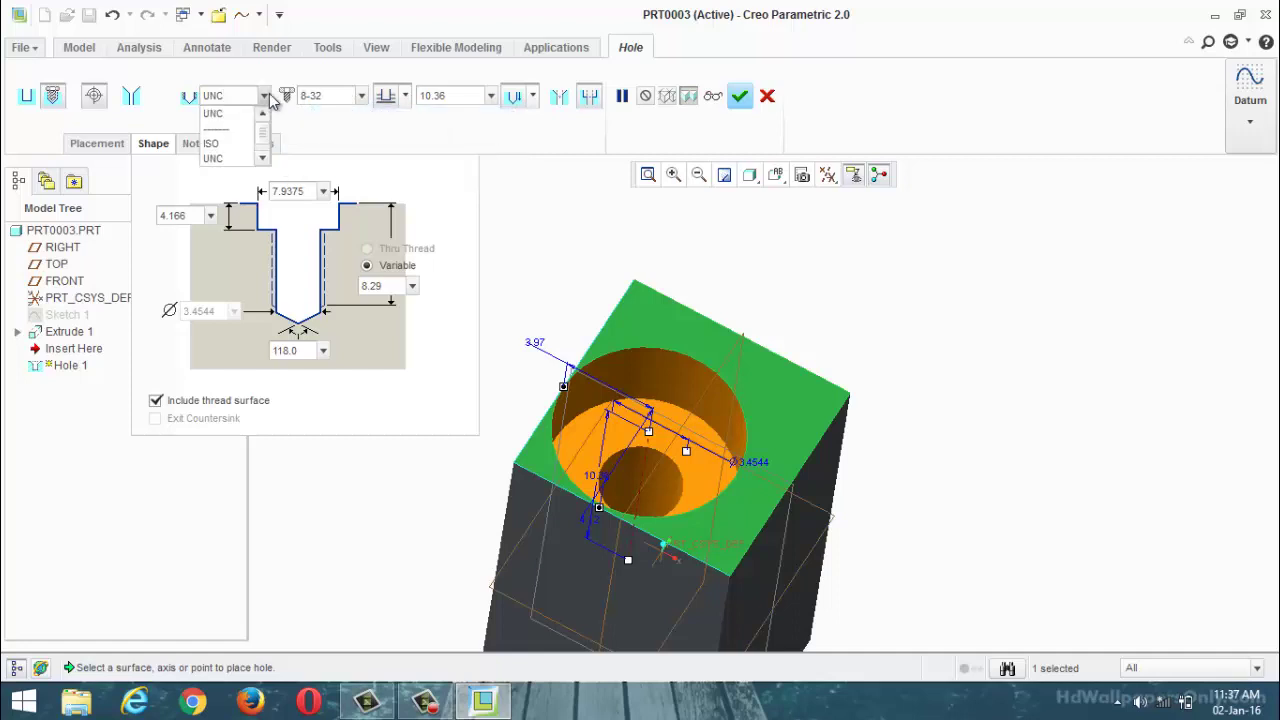
pyautogui.click(245, 143)
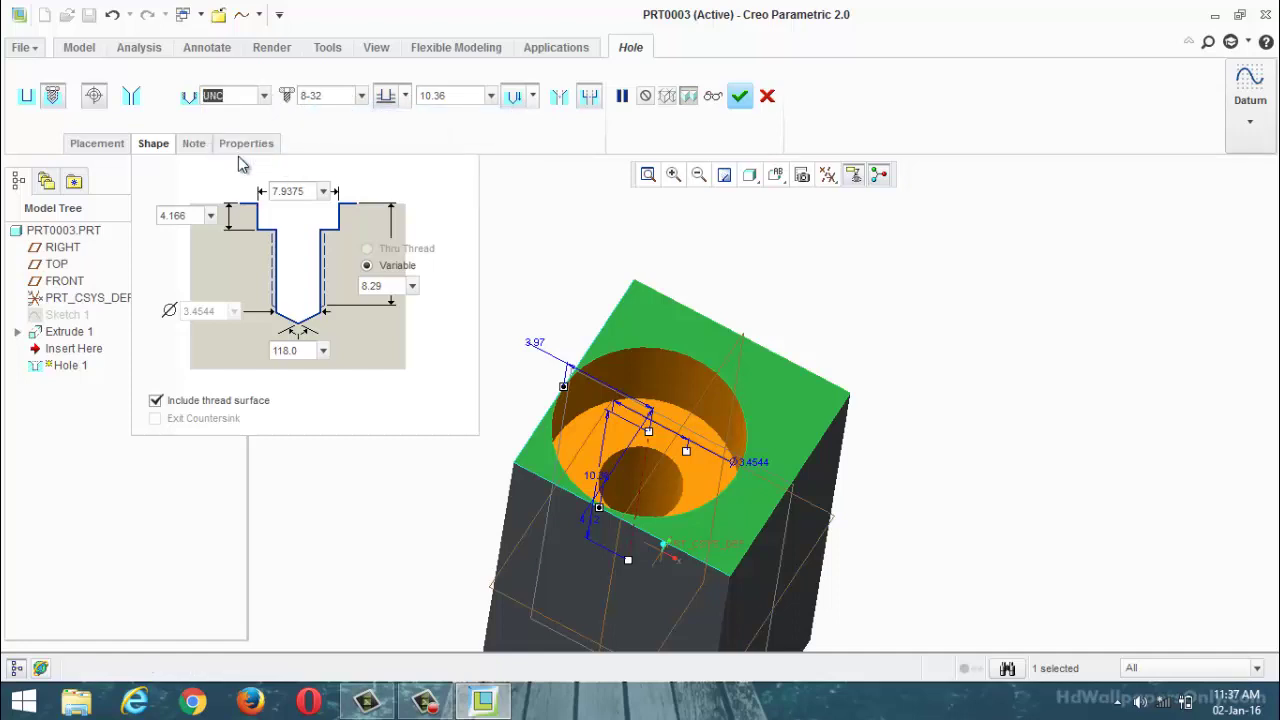
pyautogui.click(361, 95)
pyautogui.click(266, 100)
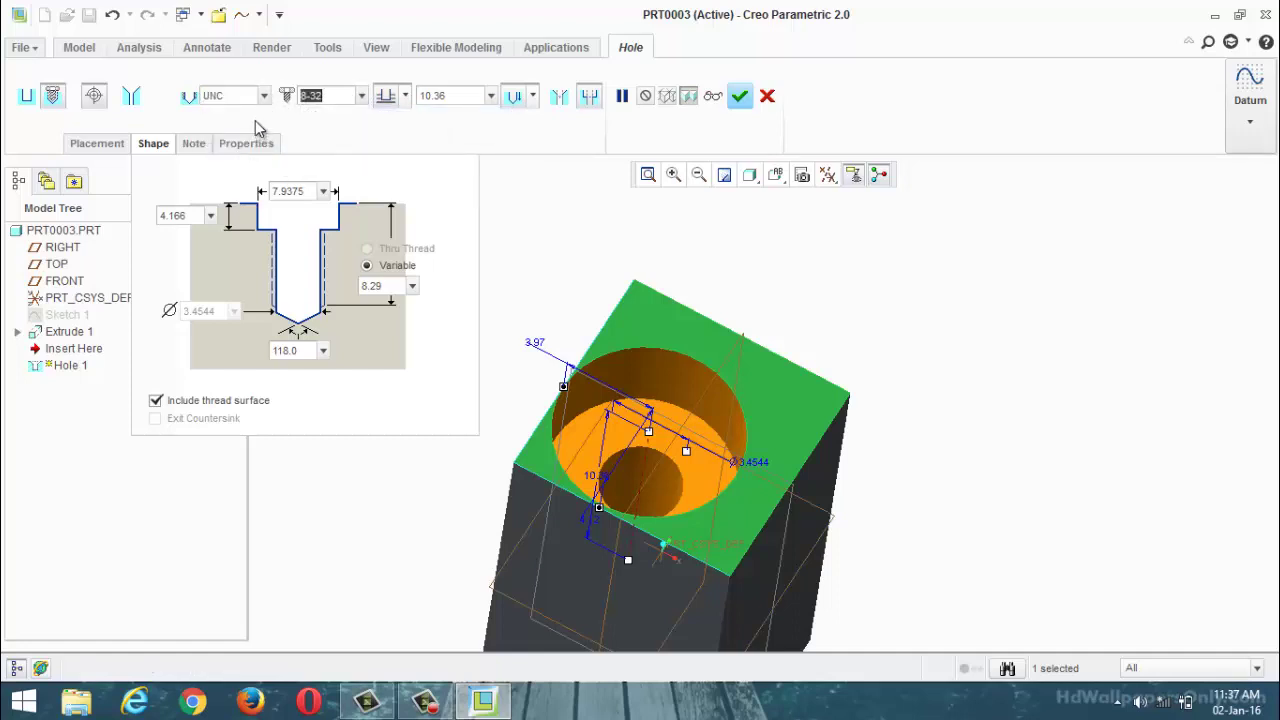
pyautogui.click(263, 95)
pyautogui.click(245, 145)
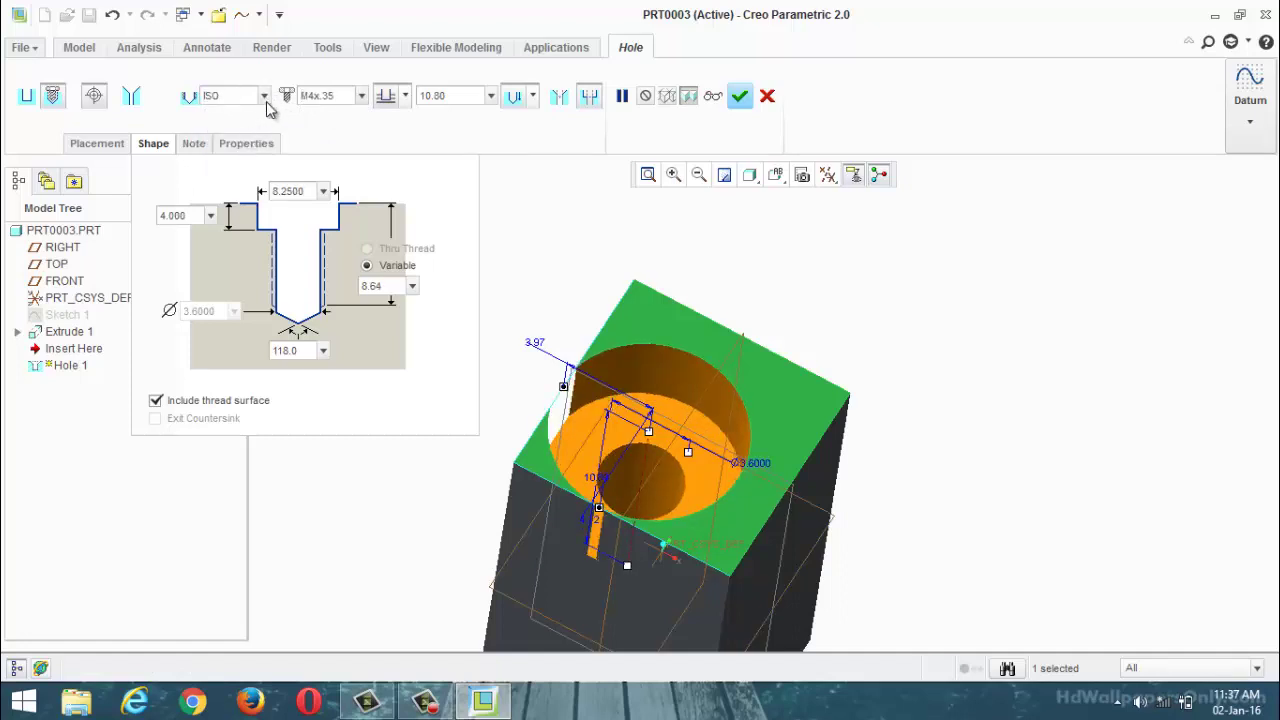
# Compare the thread standards by switching the hole to UNC once more and back to ISO.
pyautogui.click(266, 99)
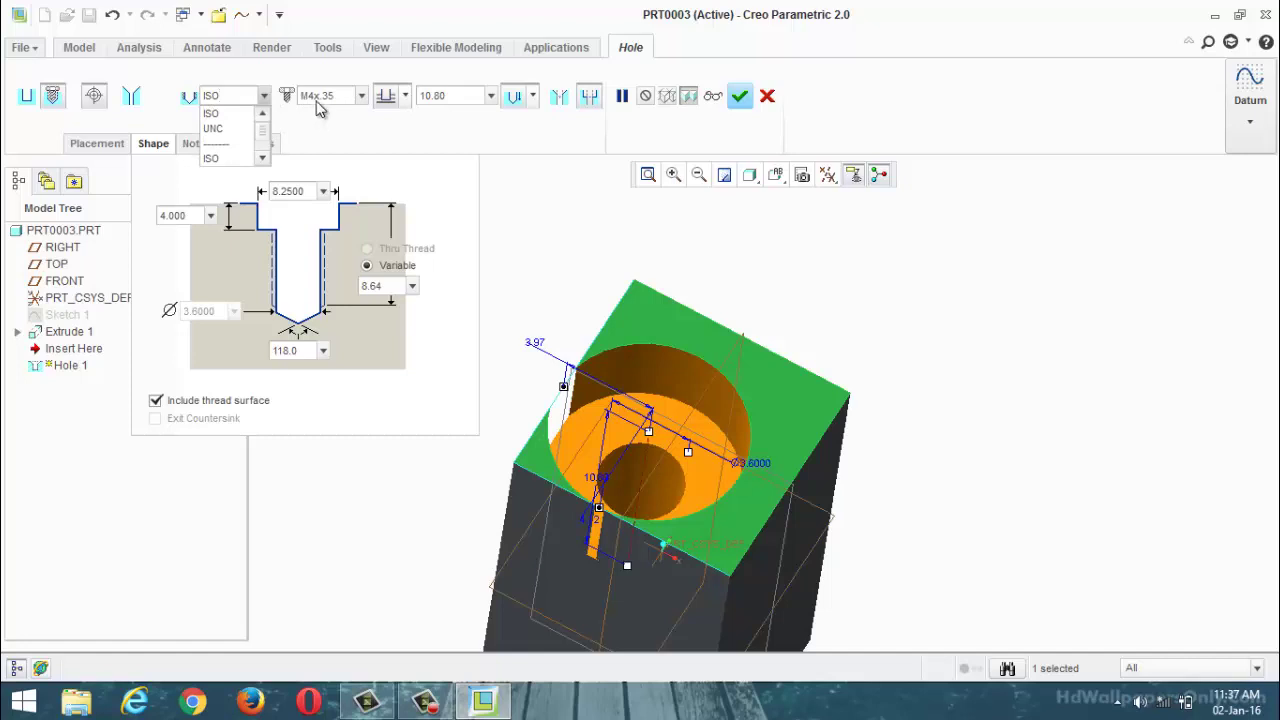
pyautogui.click(236, 128)
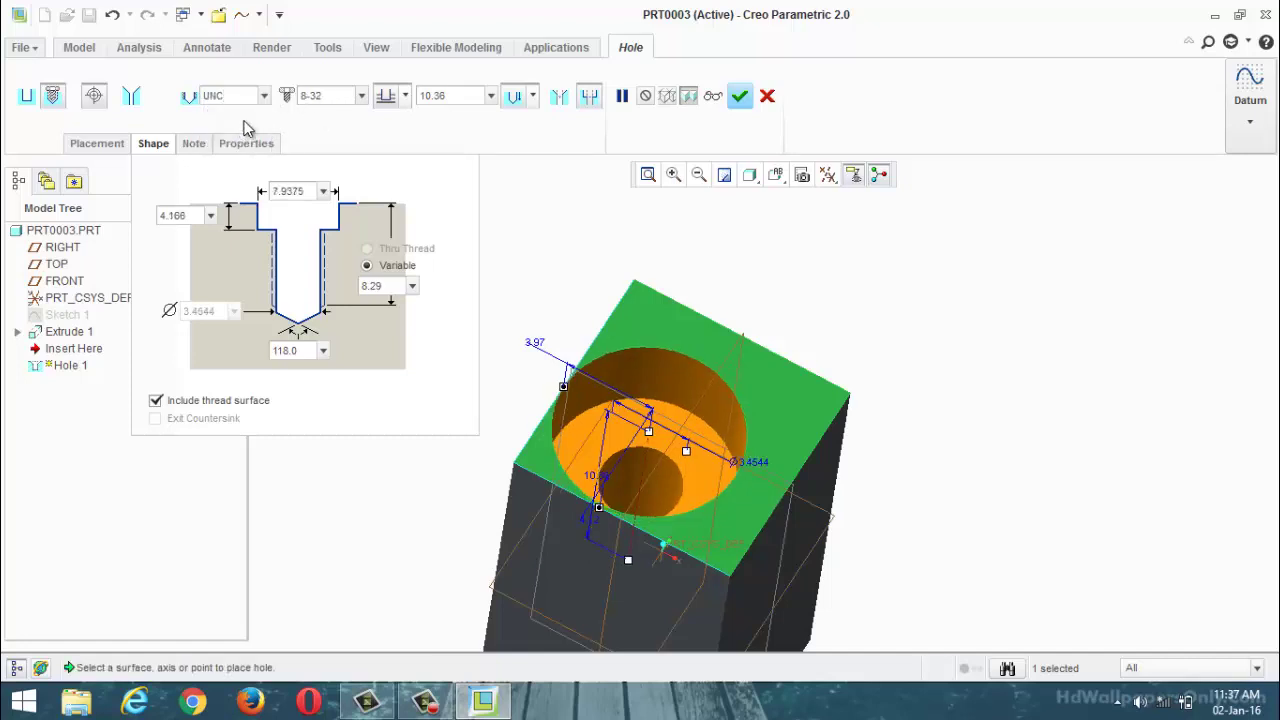
pyautogui.click(264, 96)
pyautogui.click(238, 128)
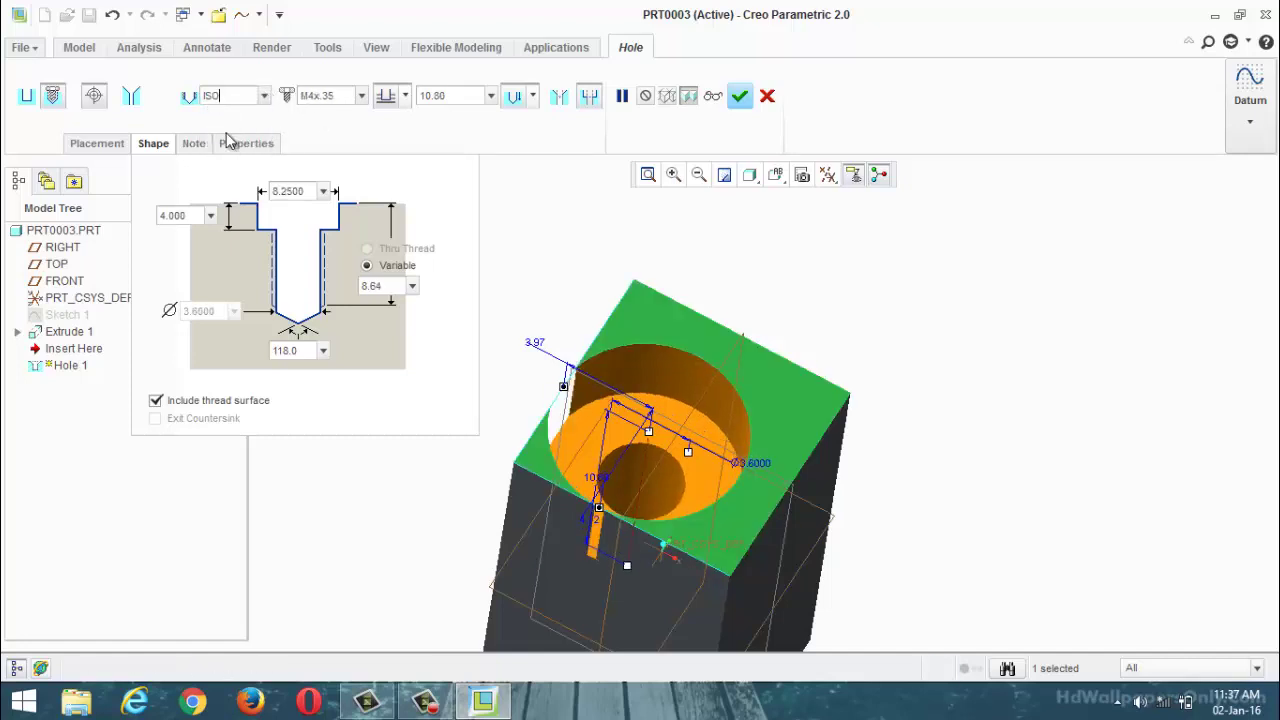
# Try the M10x1 screw size on the hole, then return it to M4x.35.
pyautogui.click(360, 96)
pyautogui.scroll(-5, 358, 138)
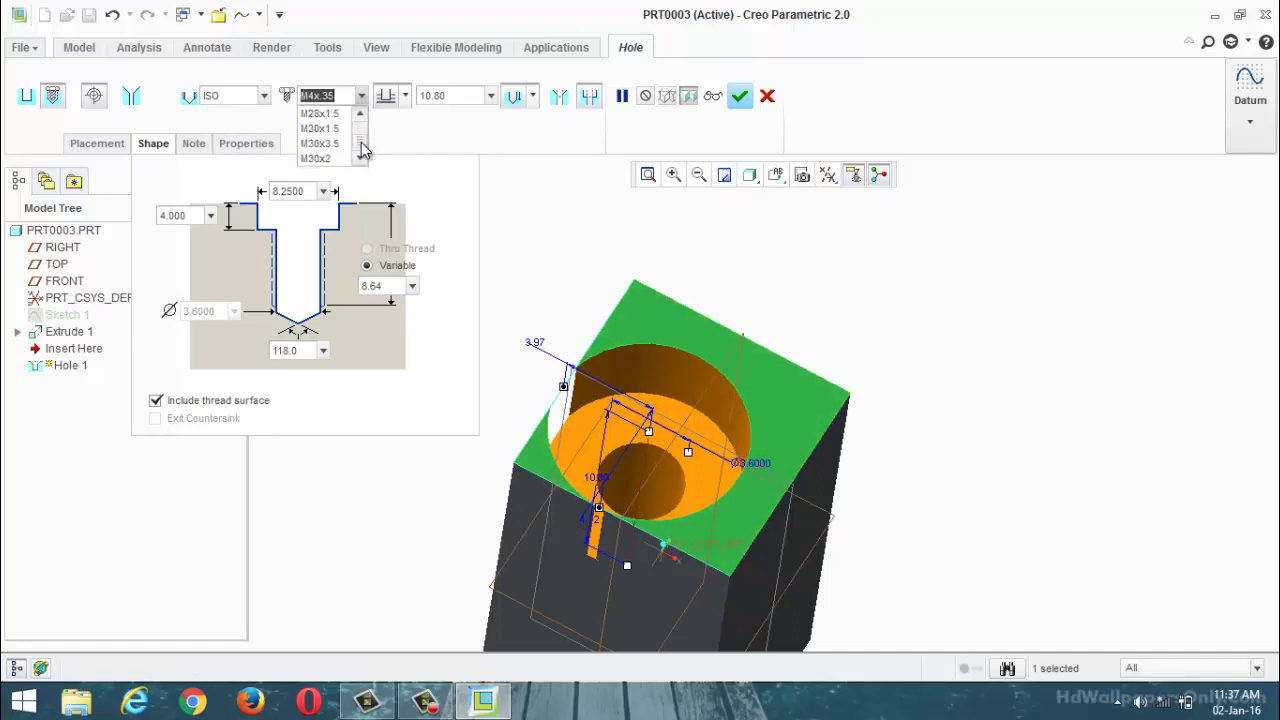
pyautogui.scroll(5, 362, 130)
pyautogui.click(333, 127)
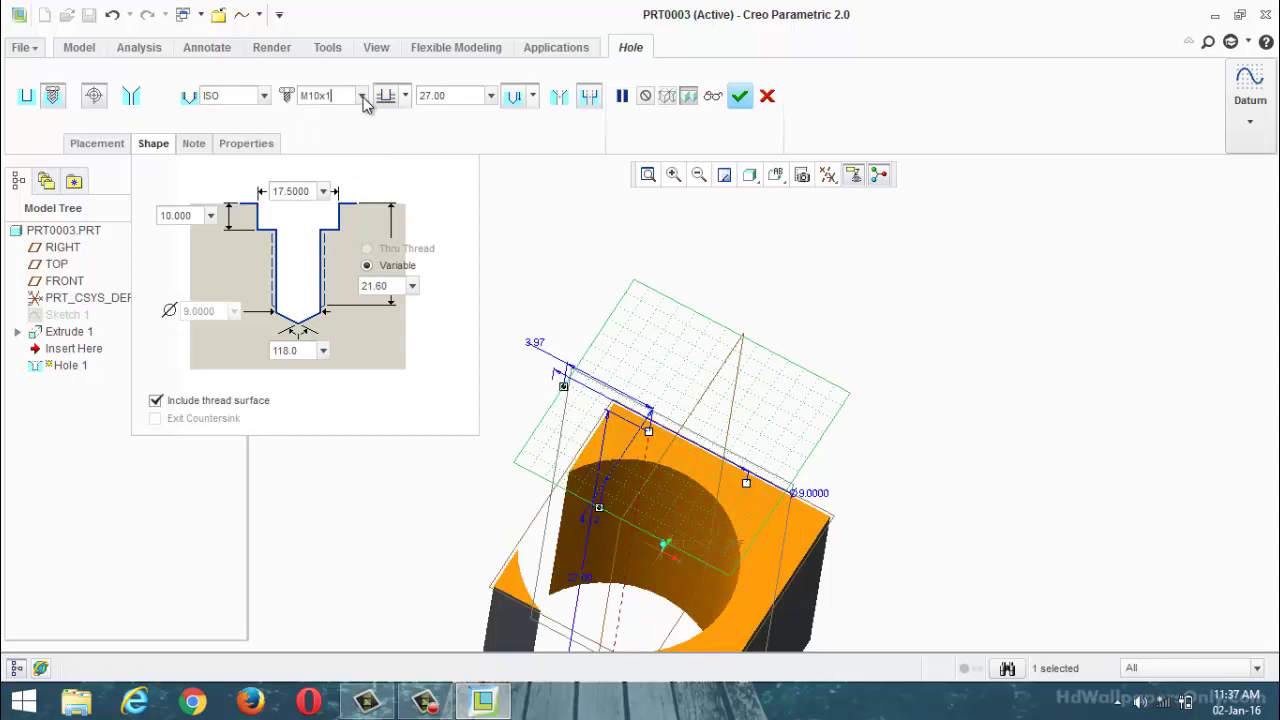
pyautogui.click(362, 96)
pyautogui.click(331, 129)
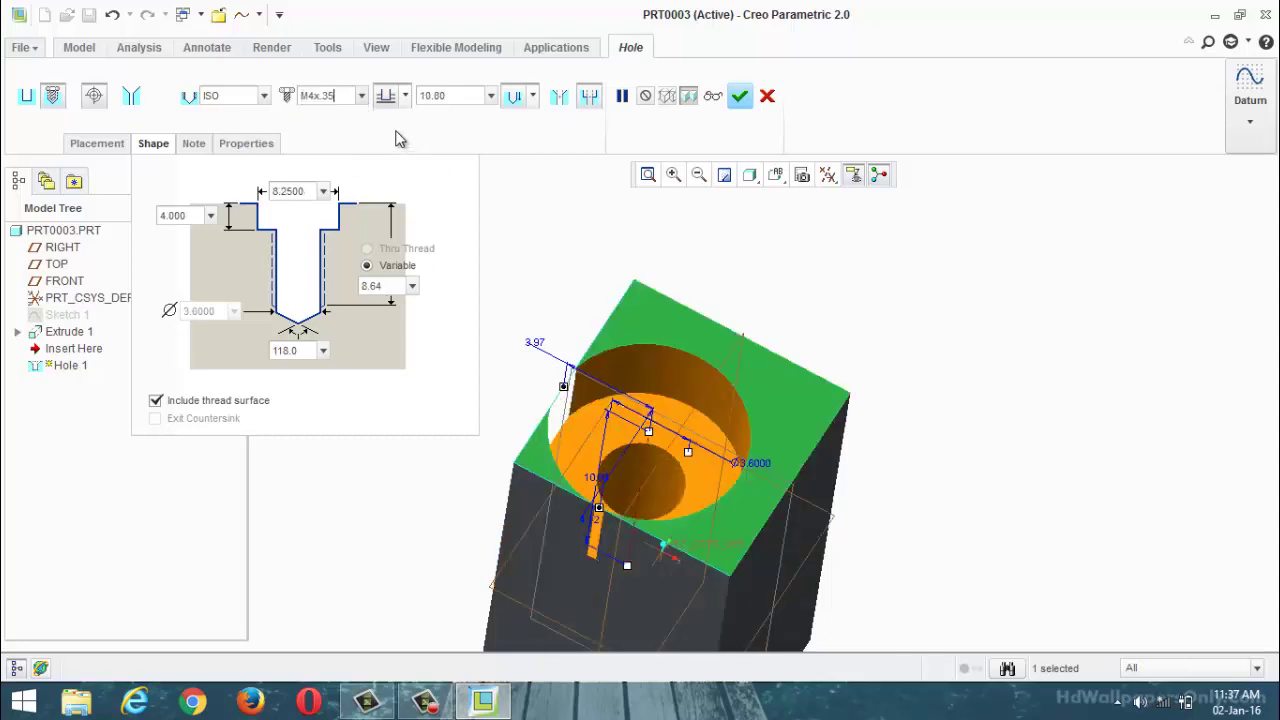
# Set the ISO hole's screw size to M1x.25.
pyautogui.click(362, 96)
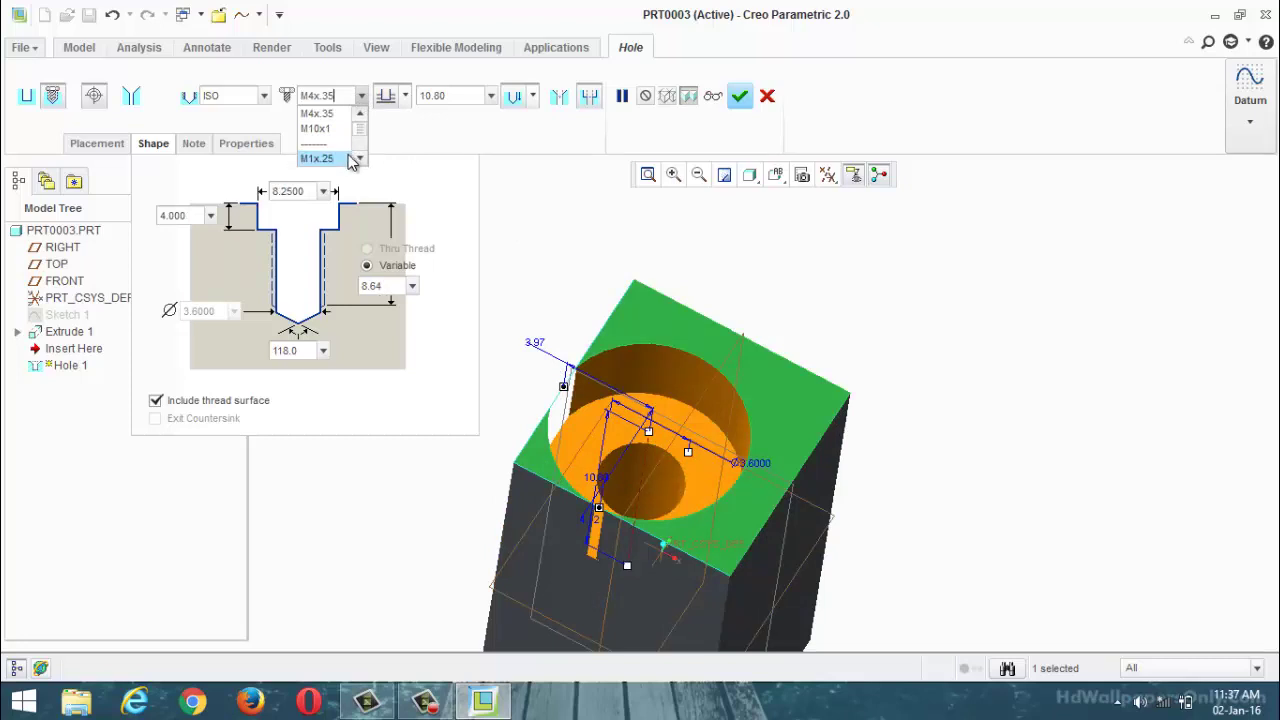
pyautogui.click(348, 155)
pyautogui.moveTo(622, 325); pyautogui.dragTo(605, 365, button='middle')
# Turn off the hole's counterbore and countersink, and complete the plain threaded hole.
pyautogui.click(589, 96)
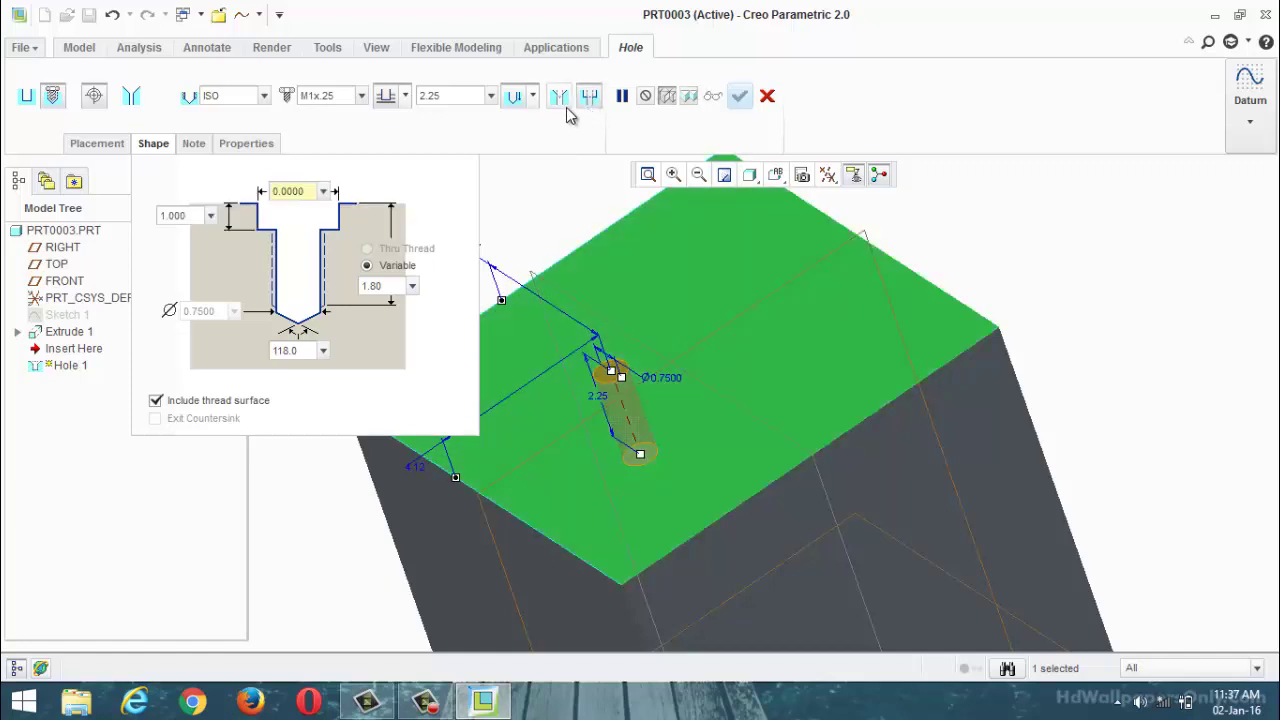
pyautogui.click(566, 109)
pyautogui.click(566, 109)
pyautogui.click(587, 100)
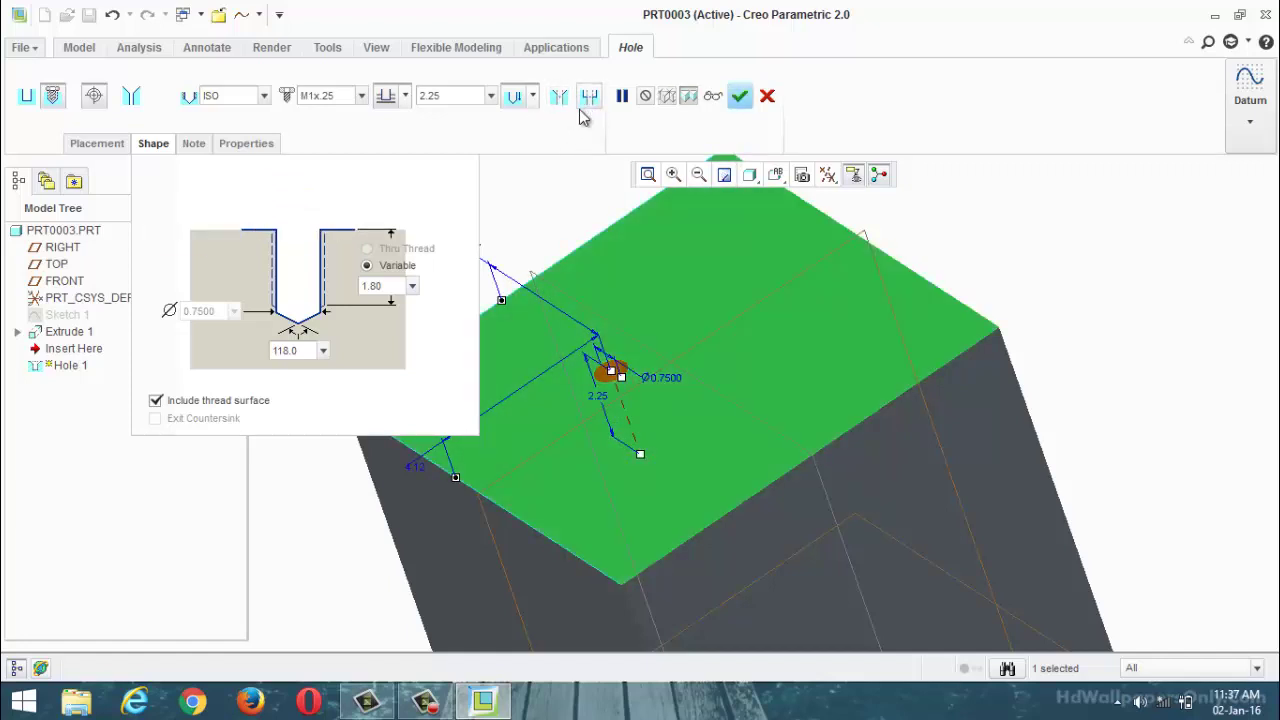
pyautogui.click(740, 97)
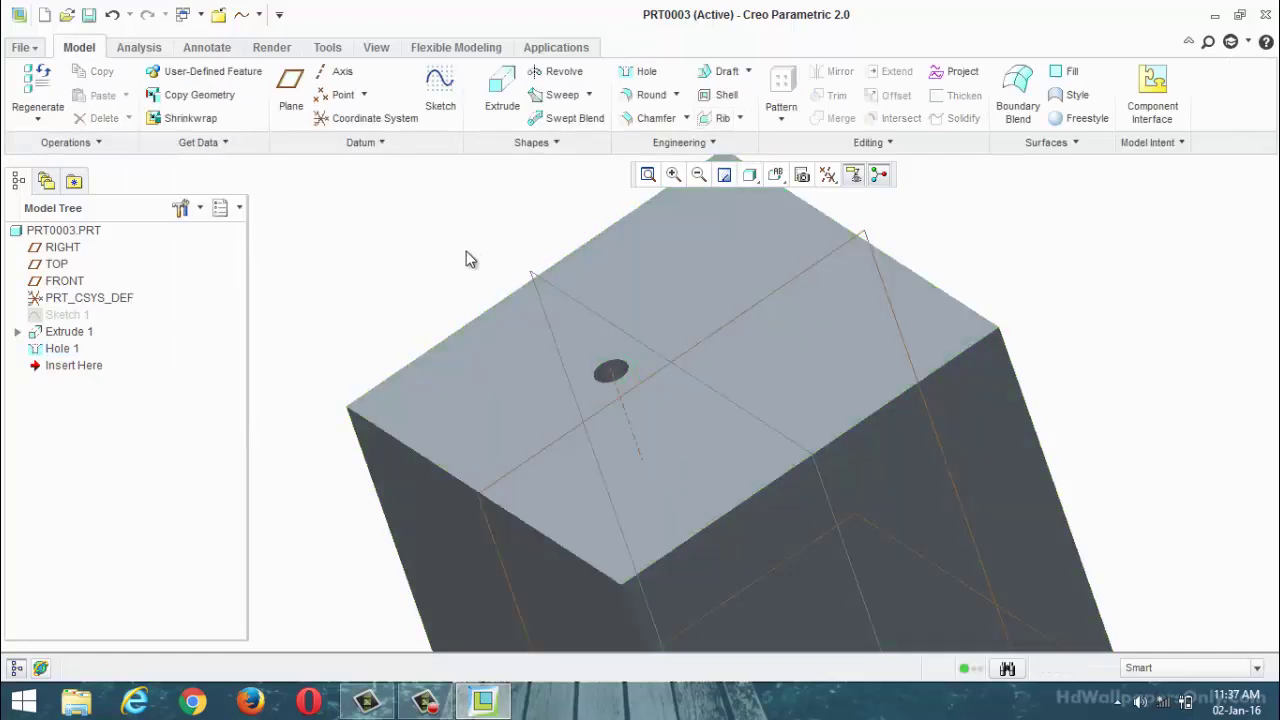
# Select the finished hole and examine its thread surface and drilled profile inside the block from several angles.
pyautogui.moveTo(466, 257); pyautogui.dragTo(495, 245, button='middle')
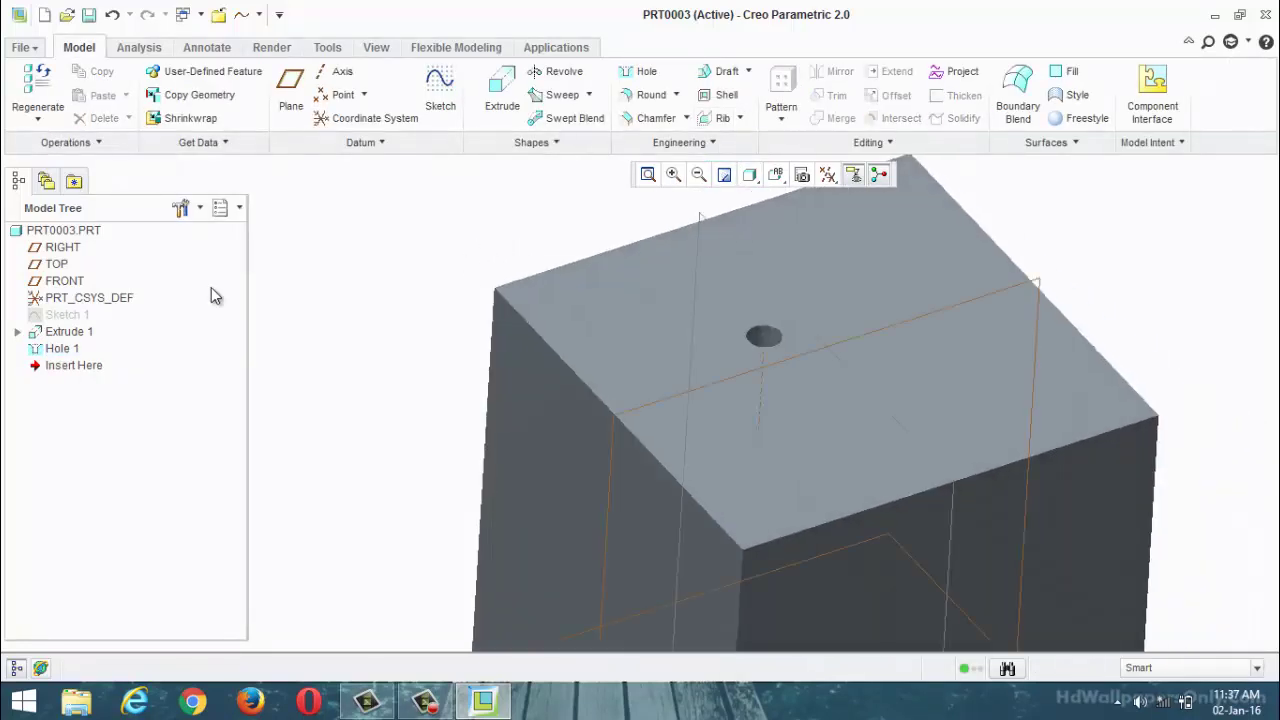
pyautogui.click(62, 350)
pyautogui.moveTo(521, 418); pyautogui.dragTo(443, 426, button='middle')
pyautogui.moveTo(557, 346); pyautogui.dragTo(580, 358, button='middle')
pyautogui.scroll(5, 580, 358)
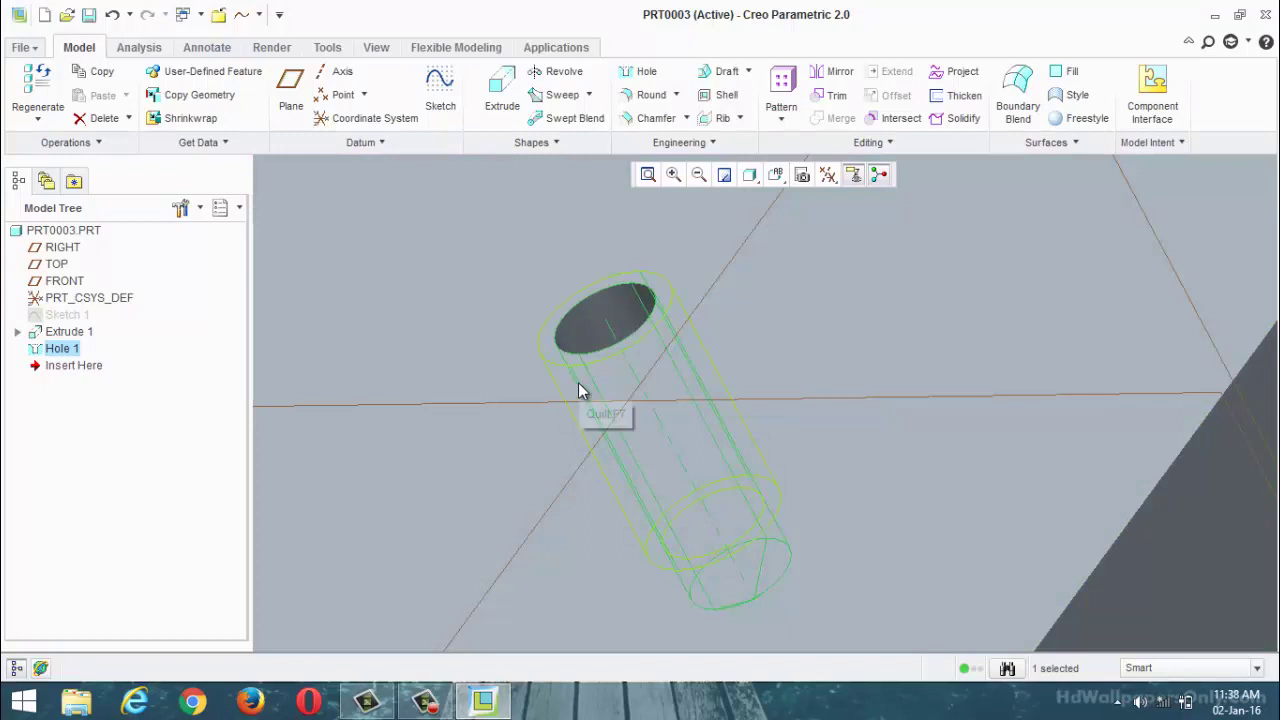
pyautogui.scroll(-3, 568, 377)
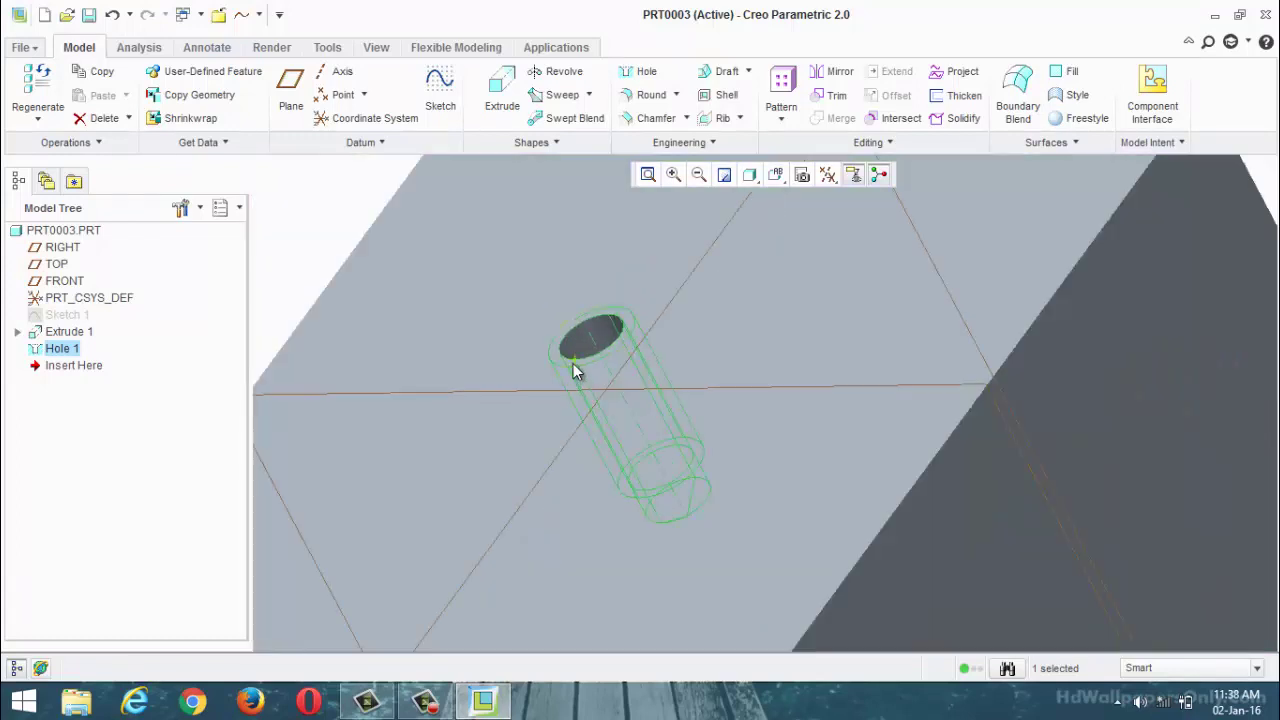
pyautogui.moveTo(573, 363)
pyautogui.mouseDown(button='middle')
pyautogui.moveTo(566, 391)
pyautogui.moveTo(591, 354)
pyautogui.moveTo(587, 364)
pyautogui.mouseUp(button='middle')
pyautogui.scroll(-3, 560, 340)
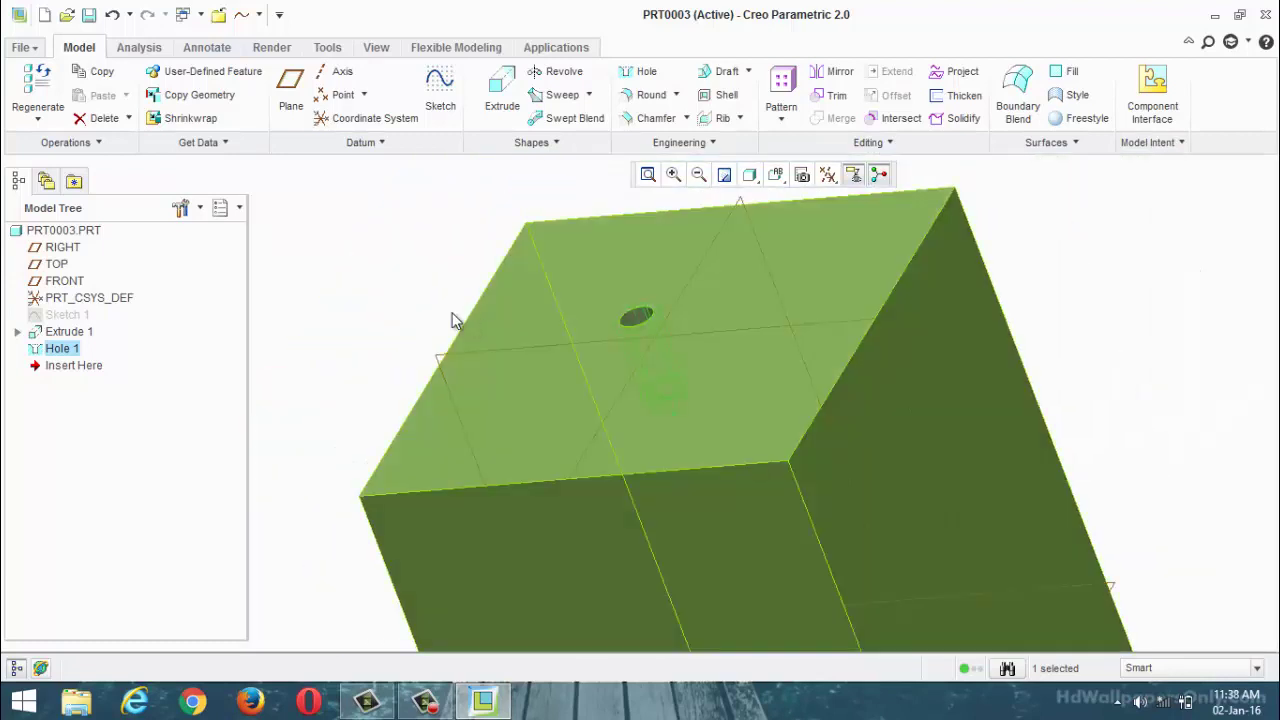
# Review the additional engineering commands such as Cosmetic Thread, and view the hole's opening on the block's end face.
pyautogui.click(420, 297)
pyautogui.moveTo(451, 320); pyautogui.dragTo(395, 321, button='middle')
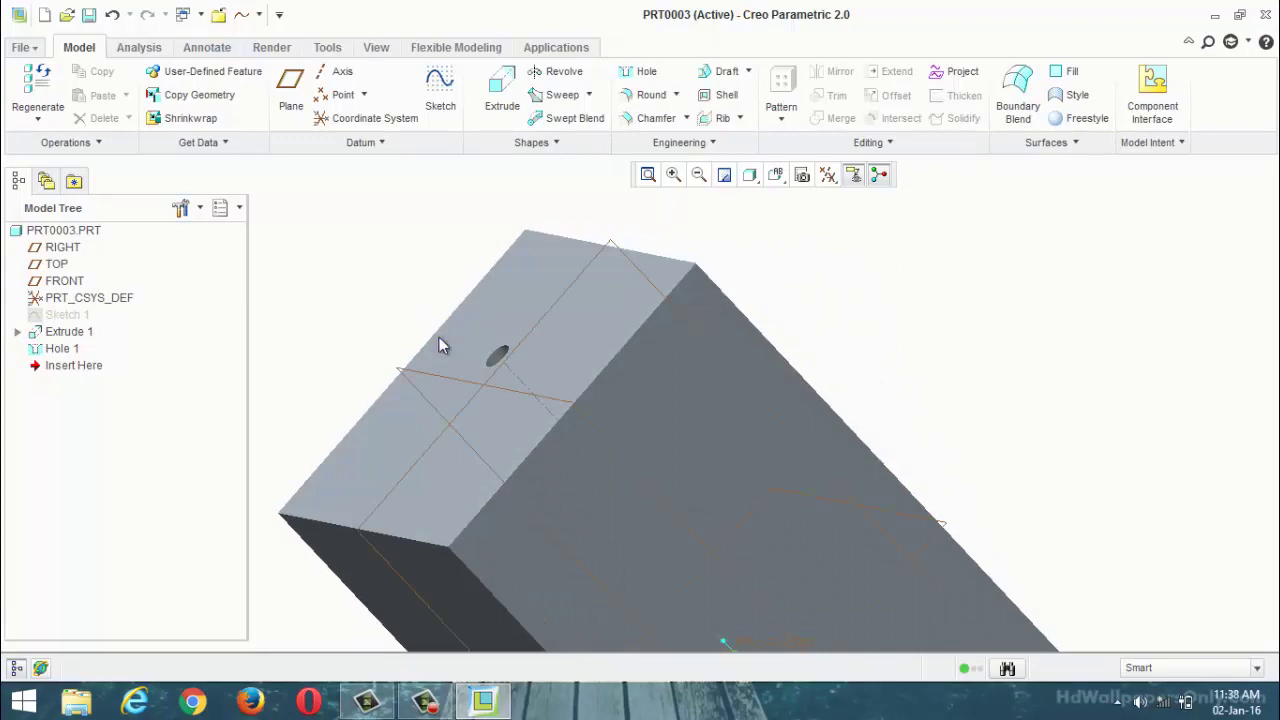
pyautogui.click(713, 142)
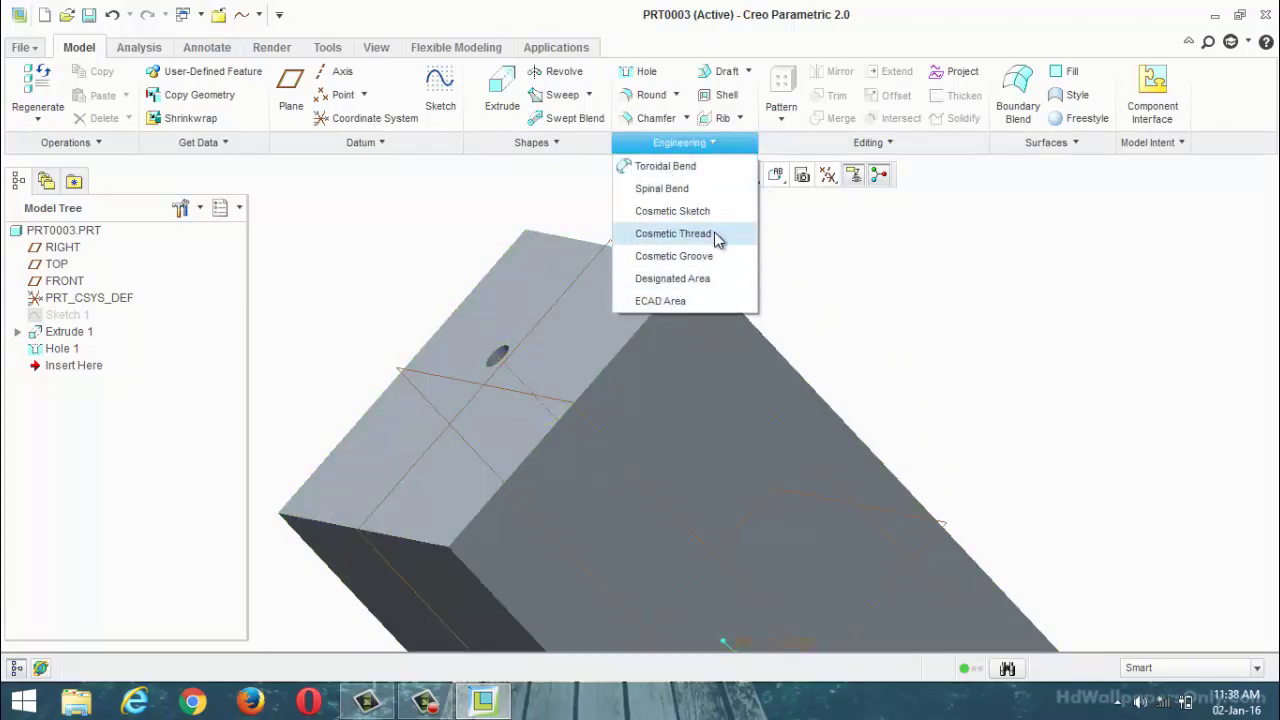
pyautogui.moveTo(821, 239); pyautogui.dragTo(717, 326, button='middle')
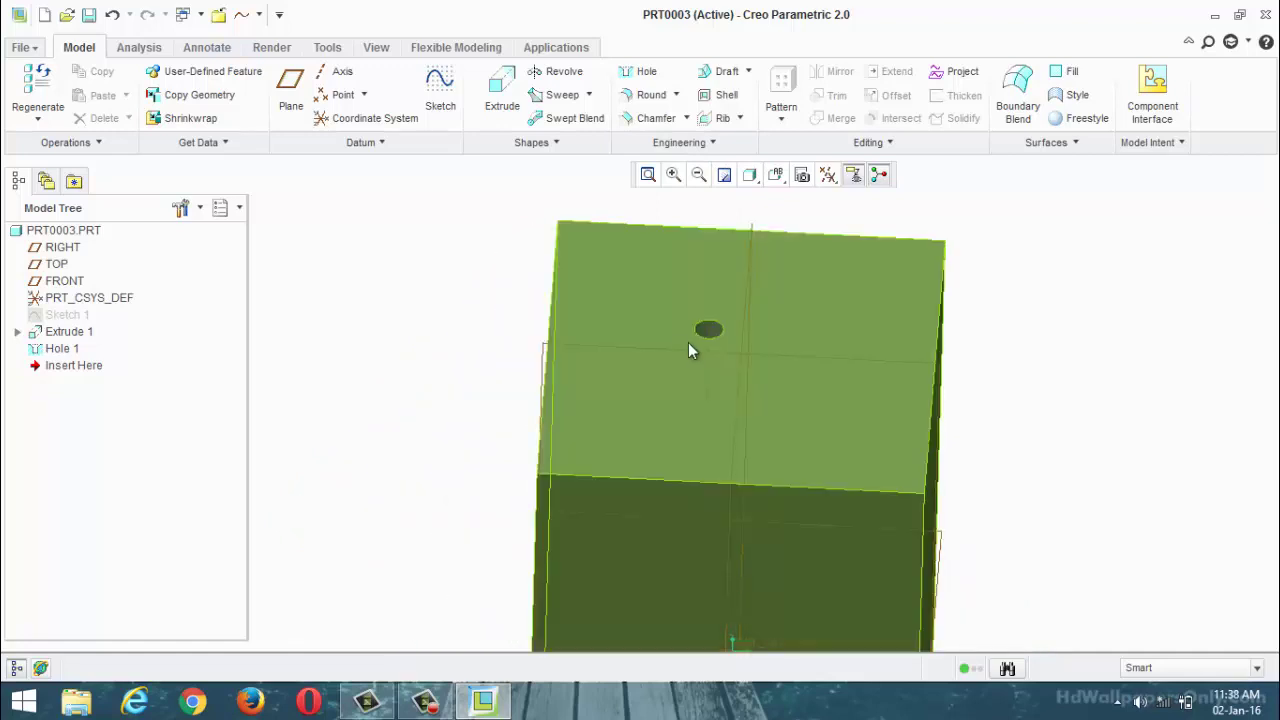
pyautogui.click(707, 341)
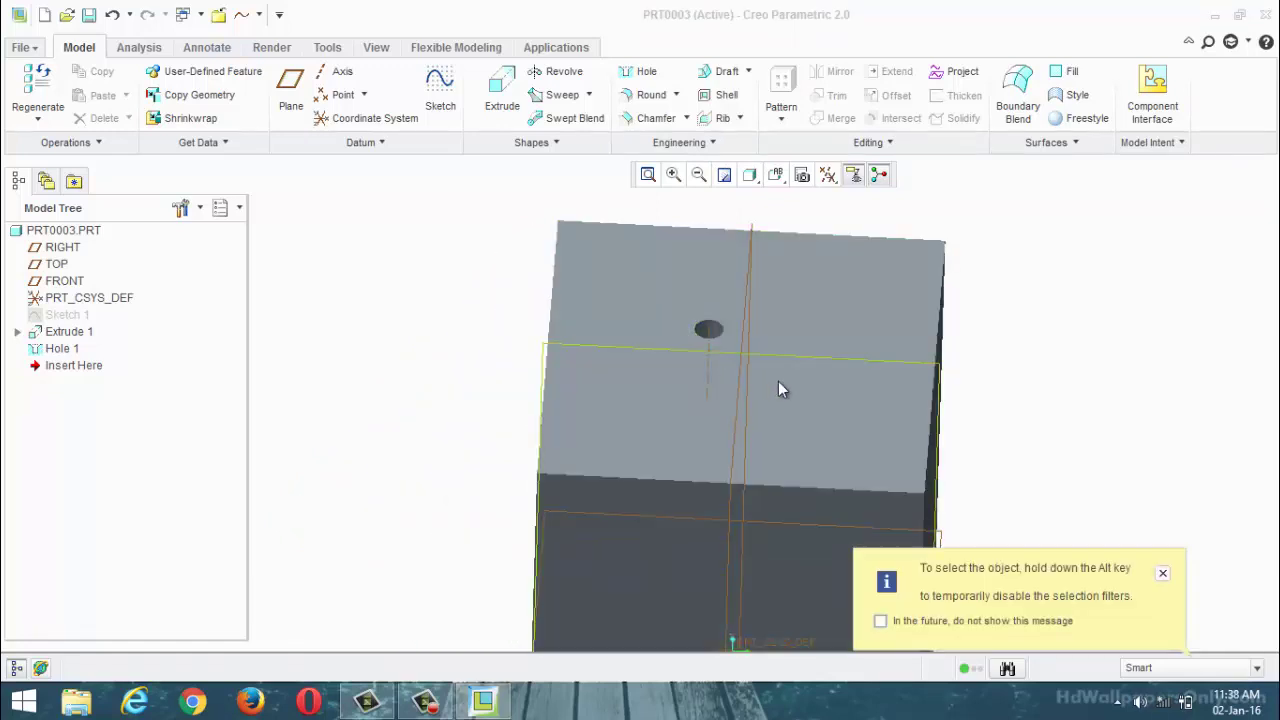
pyautogui.moveTo(778, 381); pyautogui.dragTo(981, 337, button='middle')
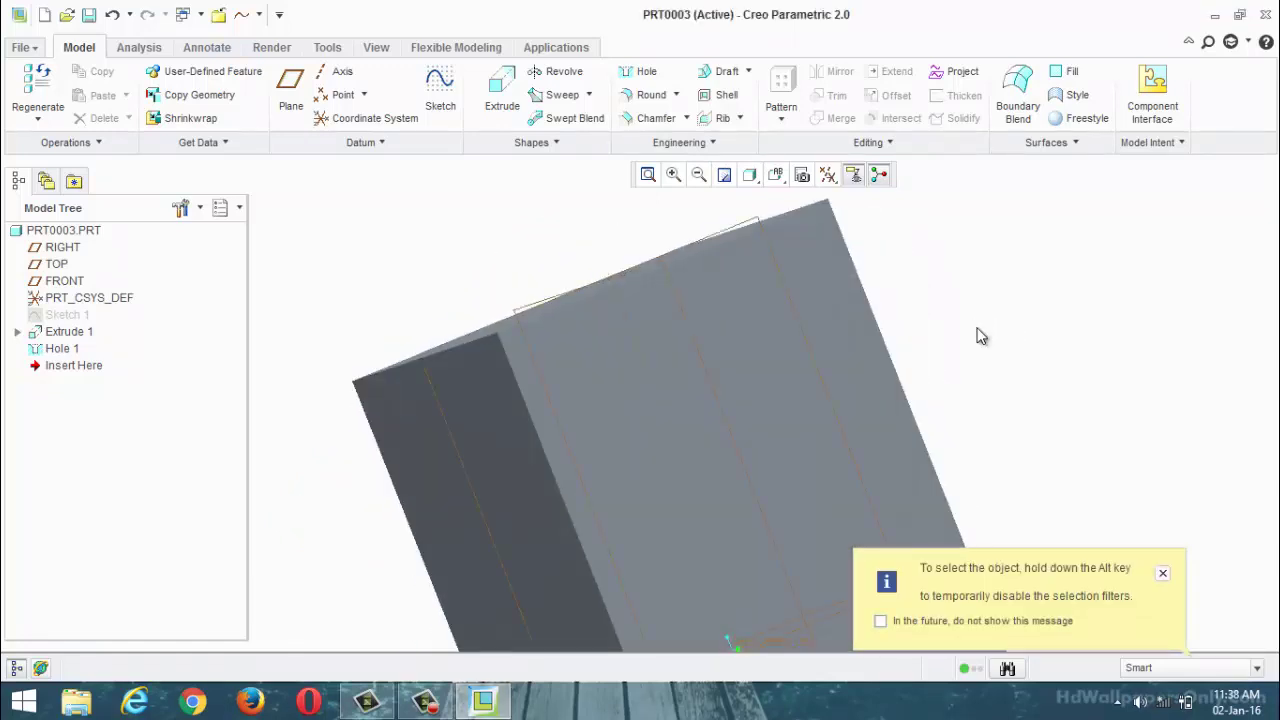
pyautogui.click(1163, 572)
pyautogui.moveTo(1166, 577); pyautogui.dragTo(1023, 423, button='middle')
pyautogui.scroll(-3, 800, 443)
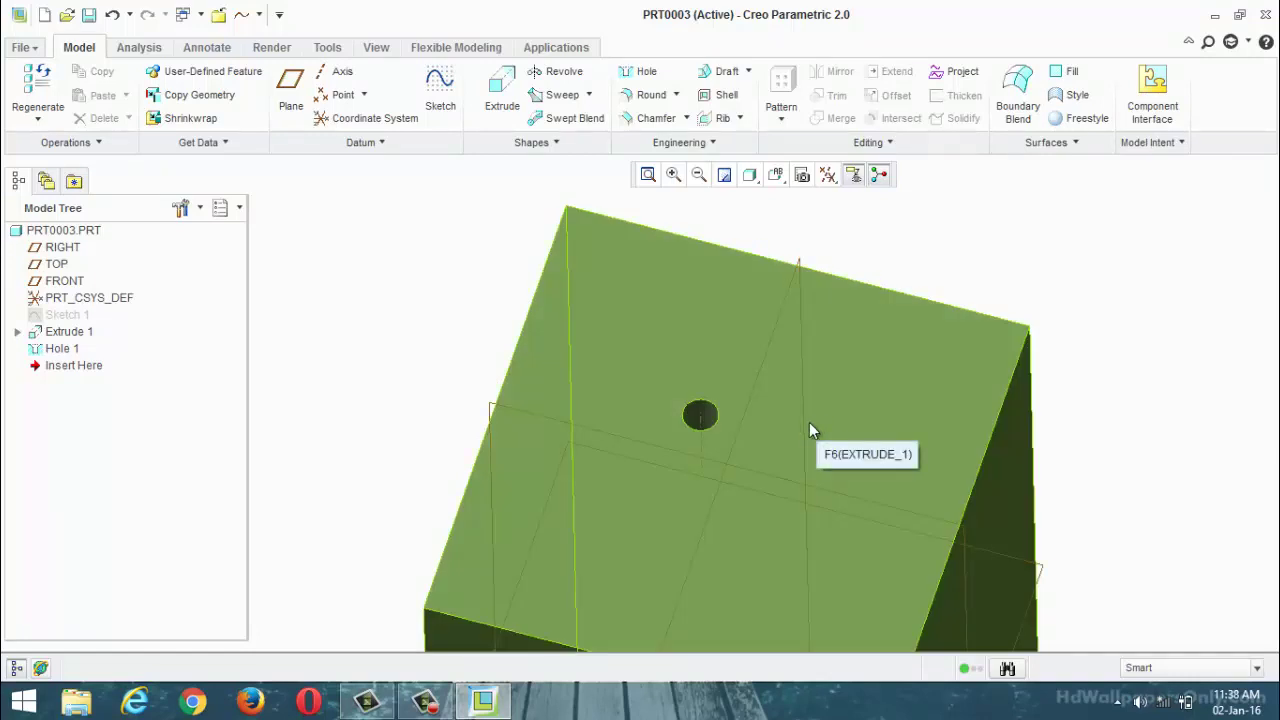
# Select the threaded hole and examine its outer thread surface, drilled bore and conical drill tip up close.
pyautogui.click(700, 416)
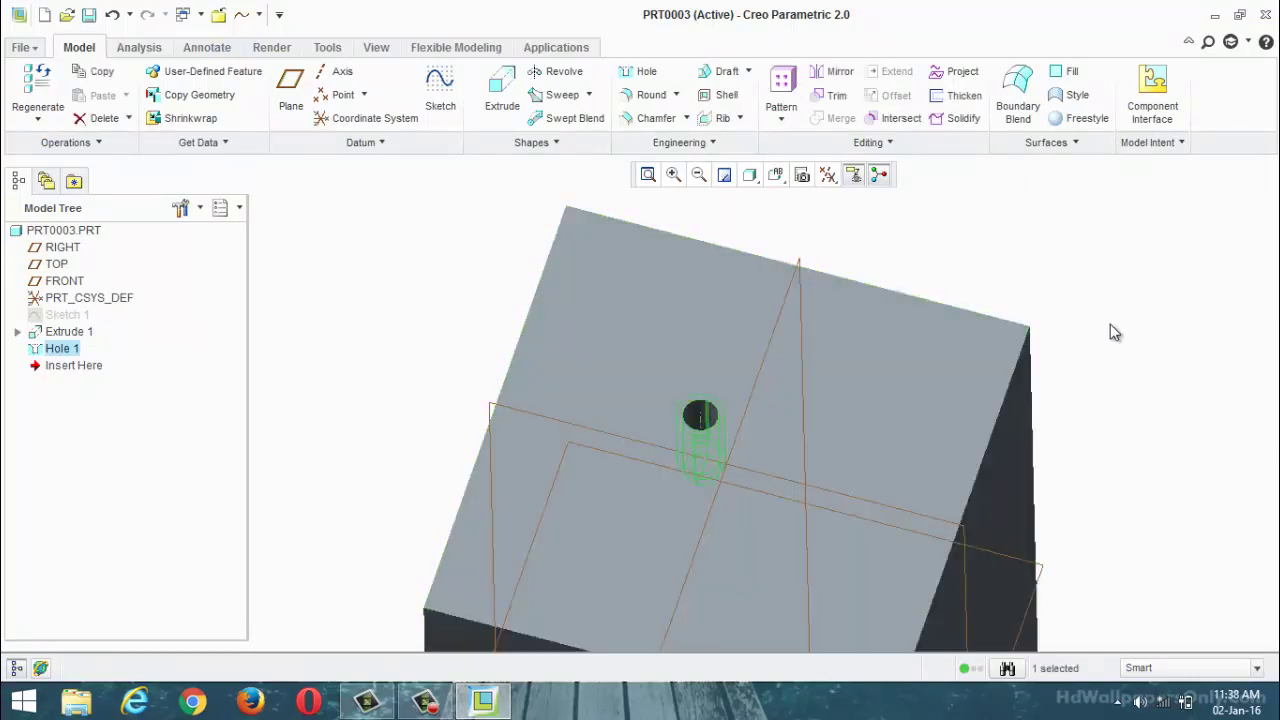
pyautogui.moveTo(1115, 332); pyautogui.dragTo(1100, 289, button='middle')
pyautogui.scroll(2, 648, 344)
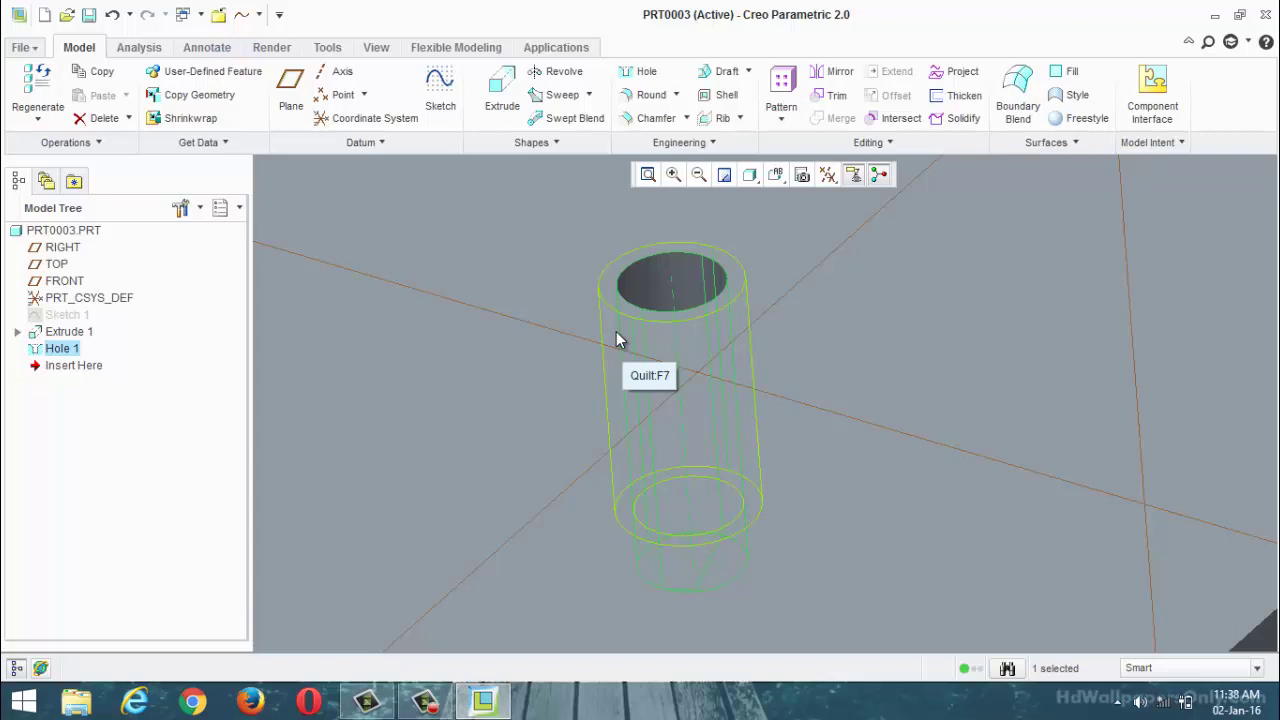
pyautogui.moveTo(617, 338); pyautogui.dragTo(757, 391, button='middle')
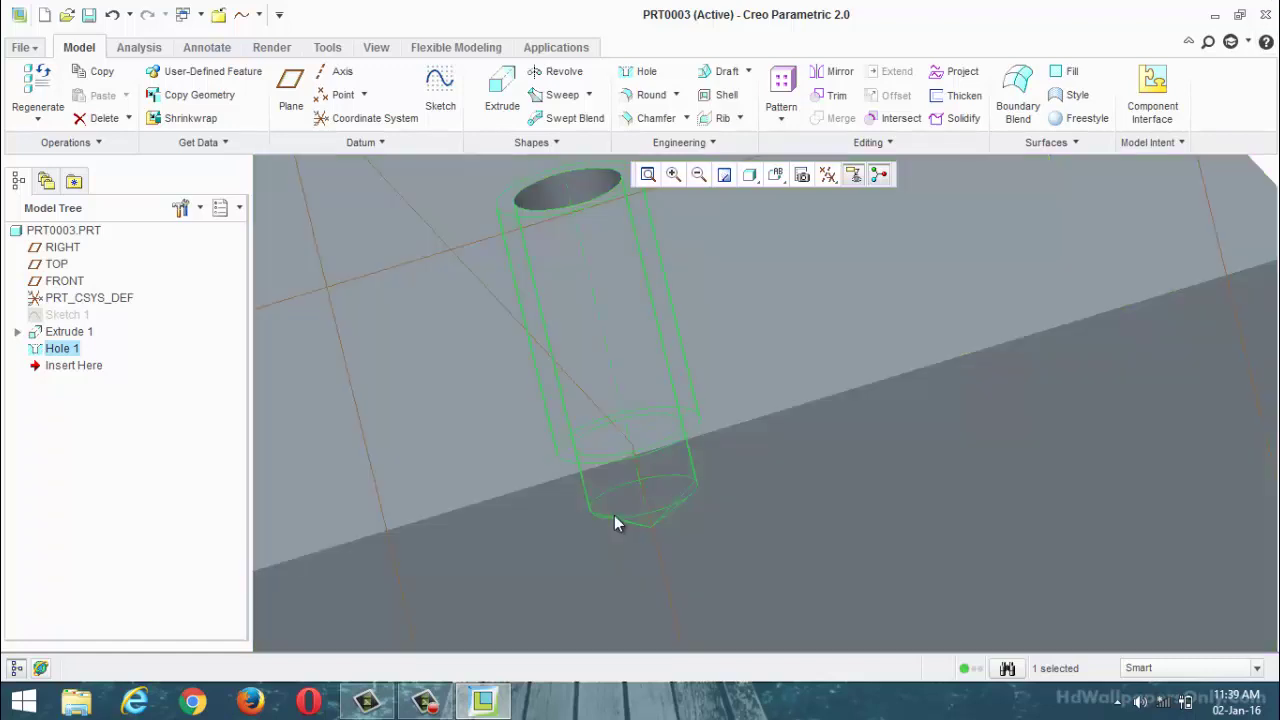
pyautogui.scroll(-3, 727, 438)
pyautogui.moveTo(727, 438); pyautogui.dragTo(523, 391, button='middle')
pyautogui.scroll(5, 523, 388)
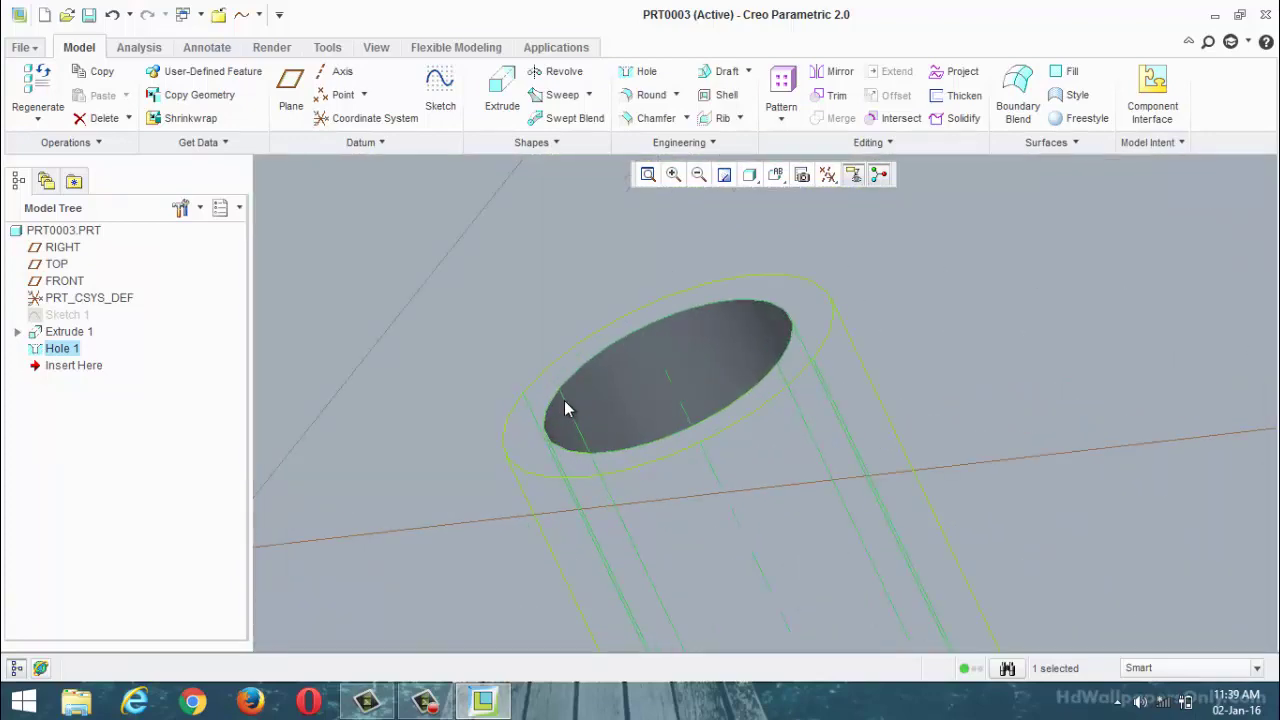
# Select the hole's rim edge, check the available pattern options, and compare the rim with the surrounding thread surface.
pyautogui.click(562, 406)
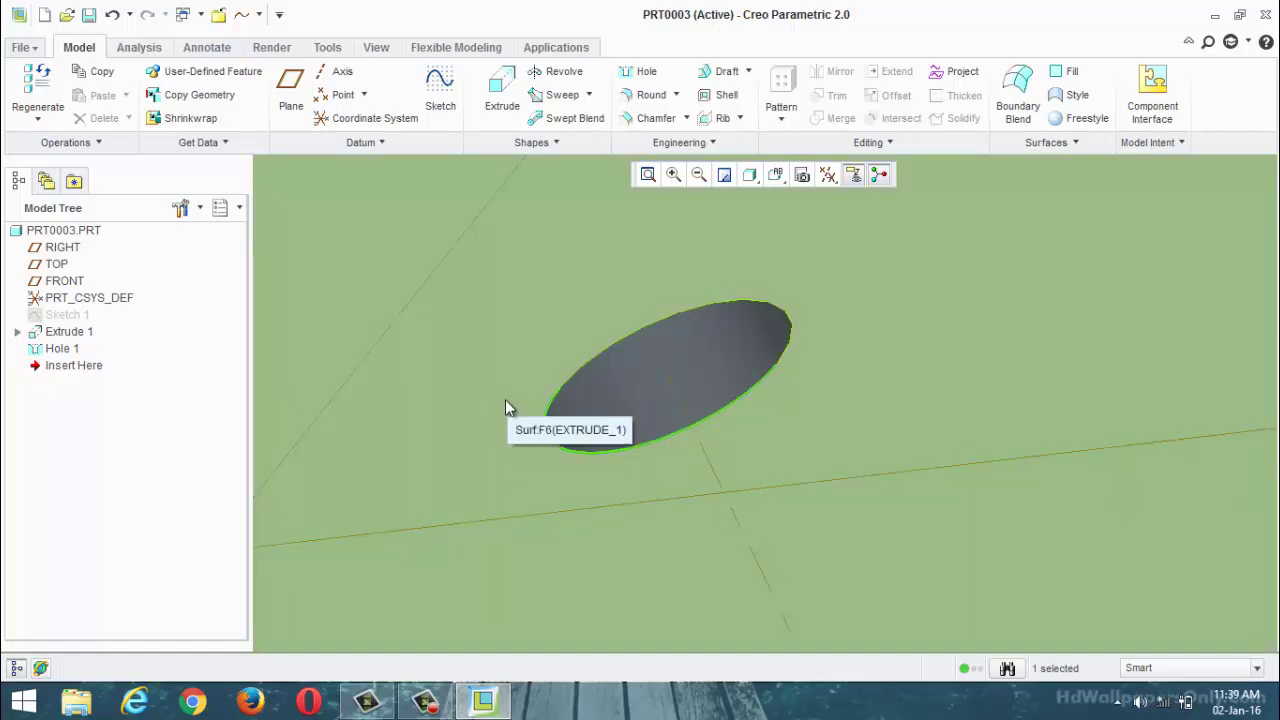
pyautogui.click(781, 121)
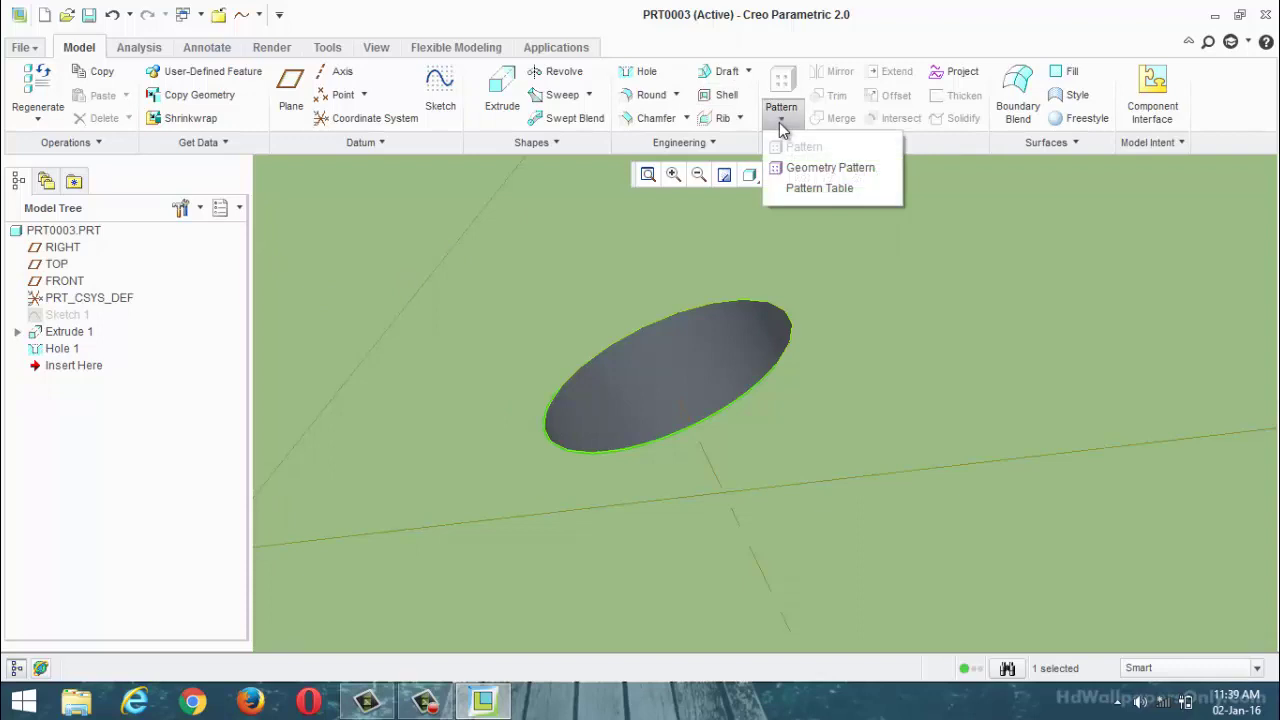
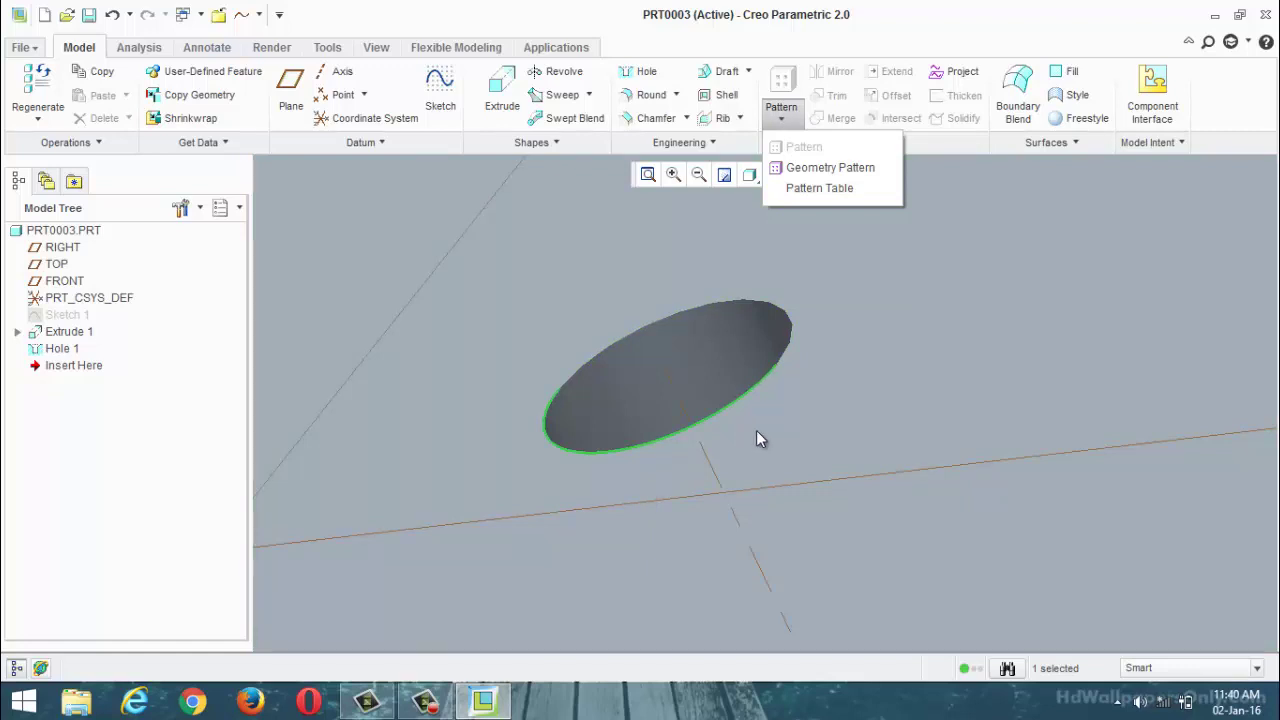
pyautogui.scroll(3, 693, 380)
pyautogui.scroll(-6, 693, 380)
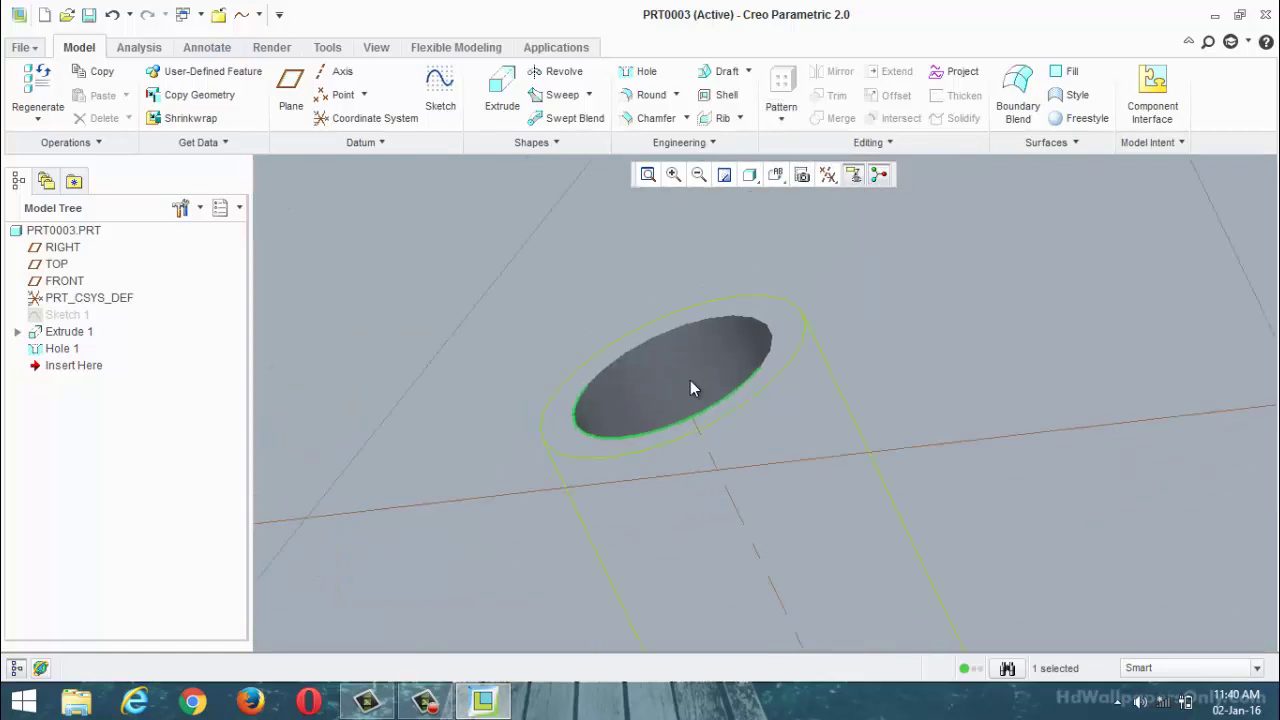
pyautogui.click(1097, 382)
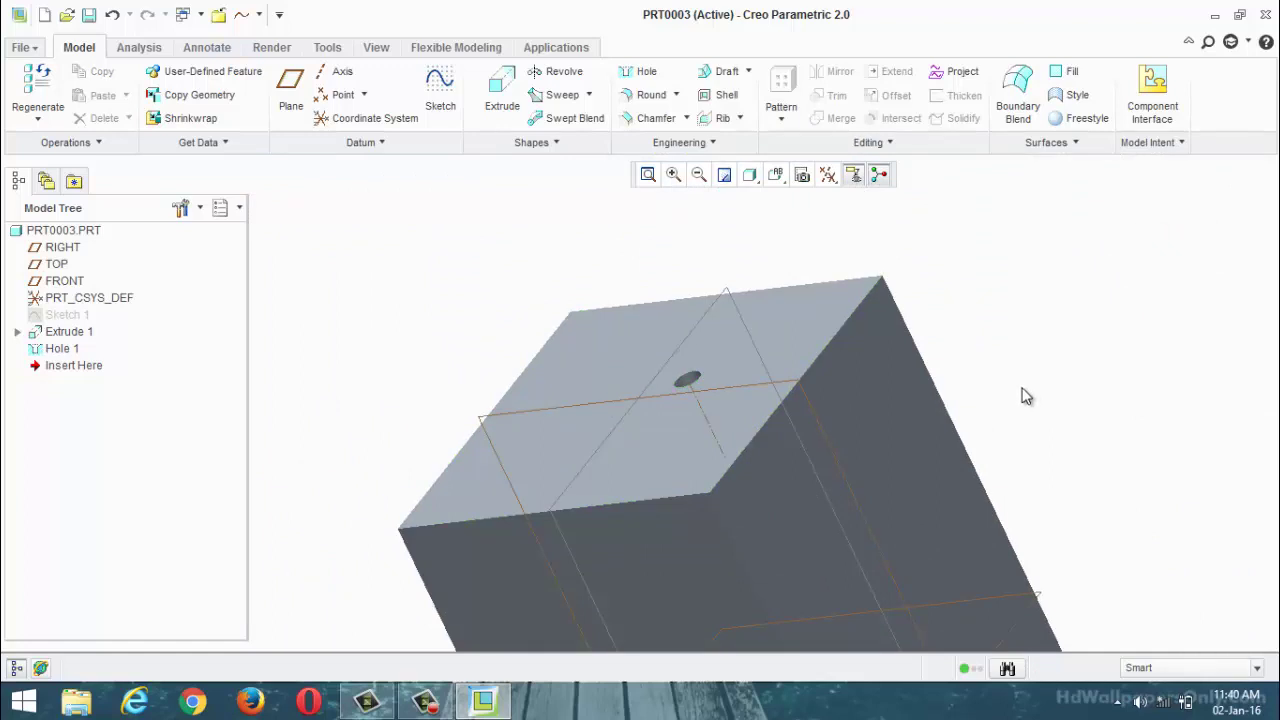
# Undo the hole, the block's extrusion and its sketch, and close the part.
pyautogui.hotkey('ctrl', 'z')
pyautogui.hotkey('ctrl', 'z')
pyautogui.hotkey('ctrl', 'z')
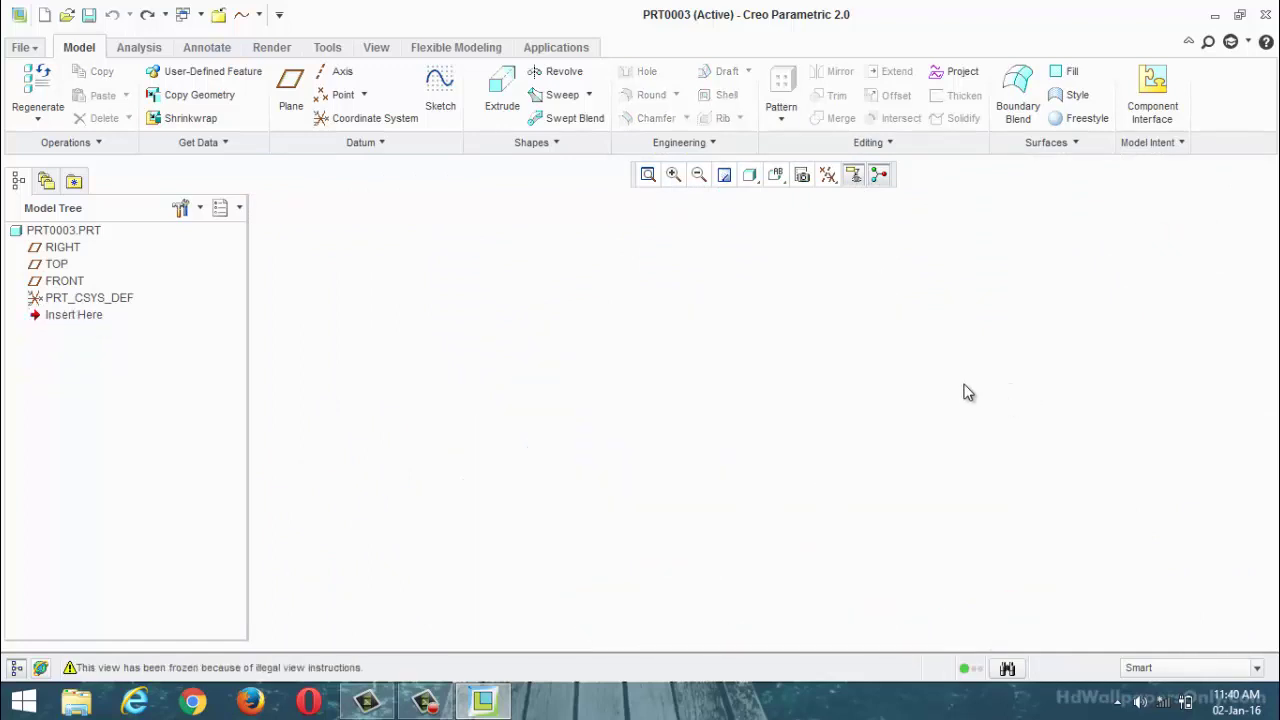
pyautogui.hotkey('ctrl', 'd')
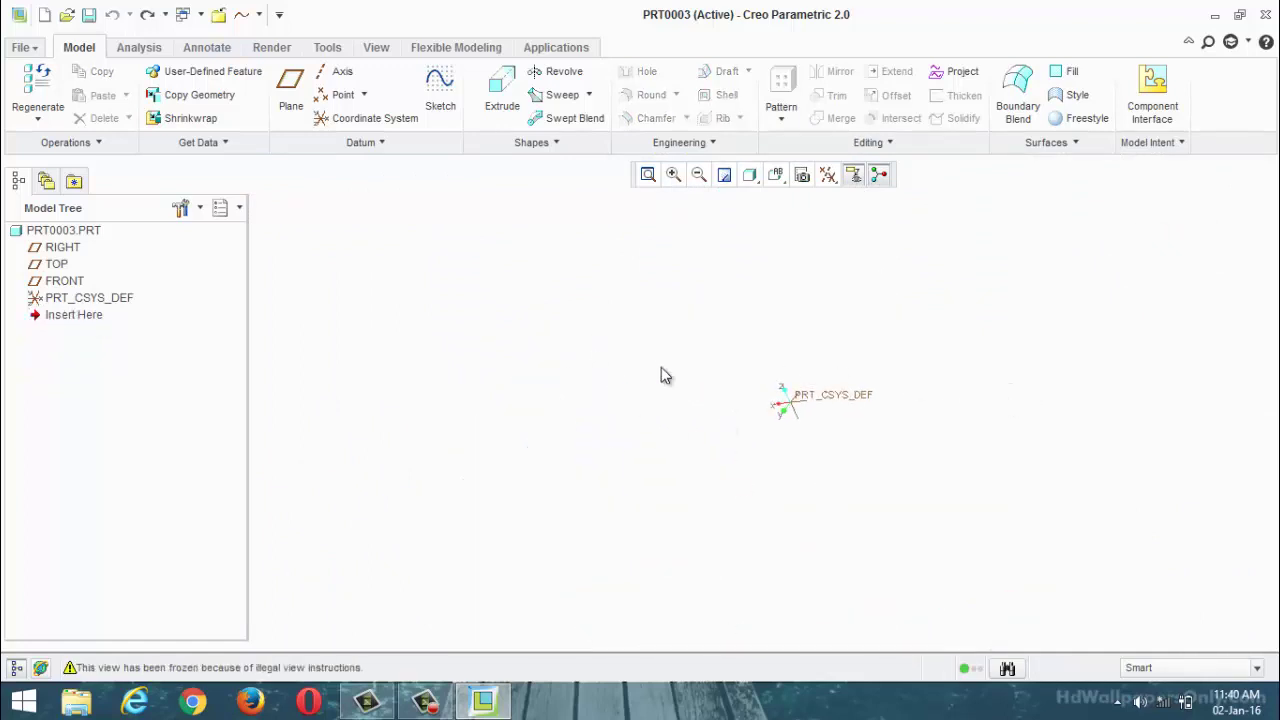
pyautogui.click(218, 14)
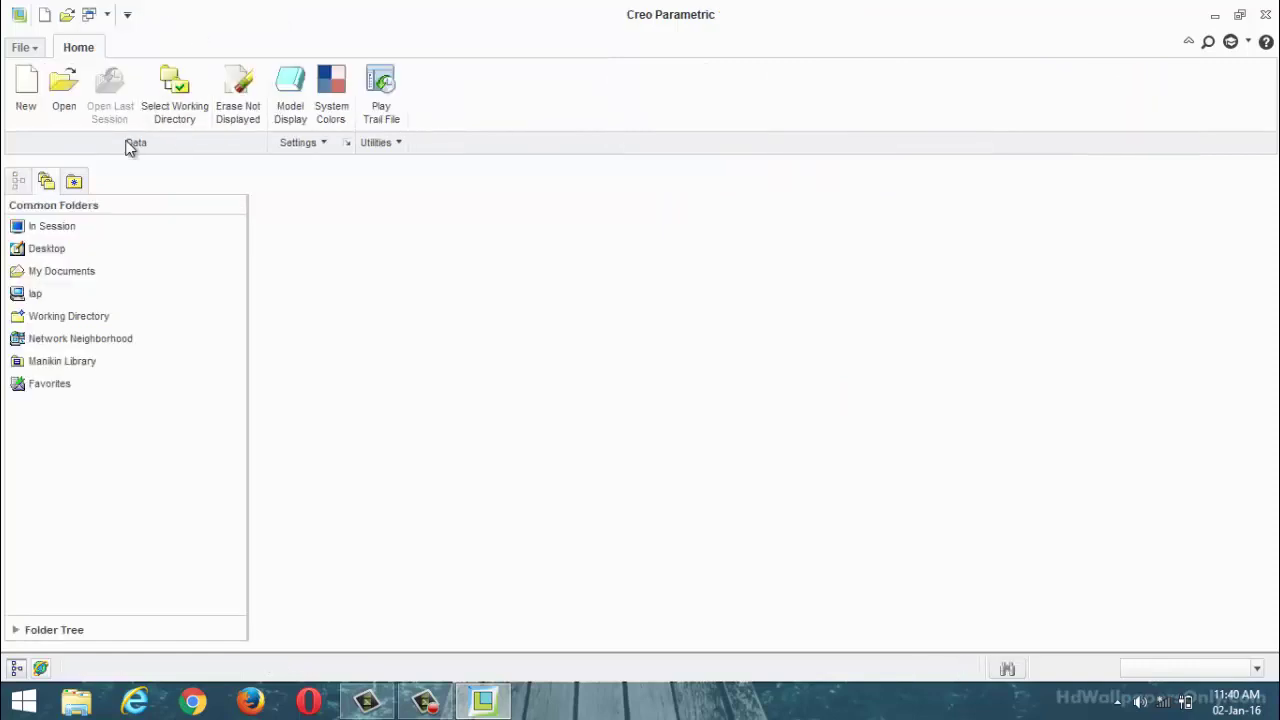
# Create a new solid part named prt0004 from the mmns_part_solid template instead of the default one.
pyautogui.click(25, 113)
pyautogui.click(509, 470)
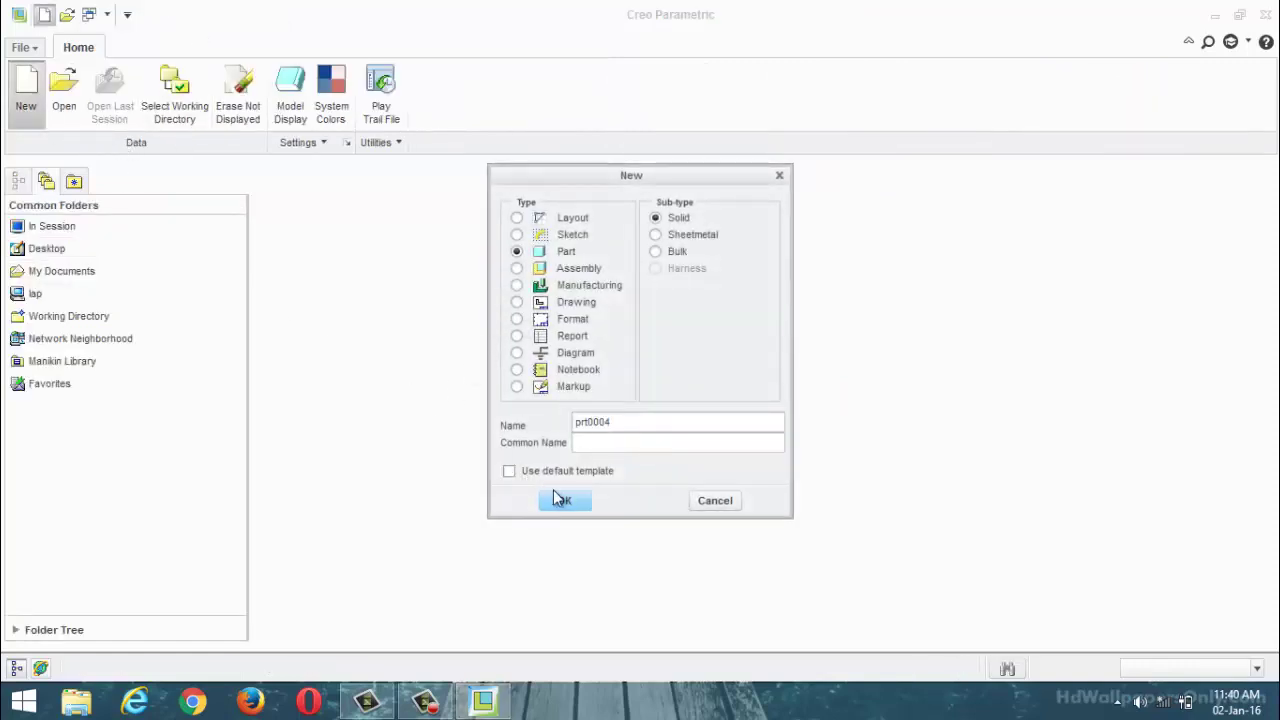
pyautogui.click(557, 500)
pyautogui.click(539, 287)
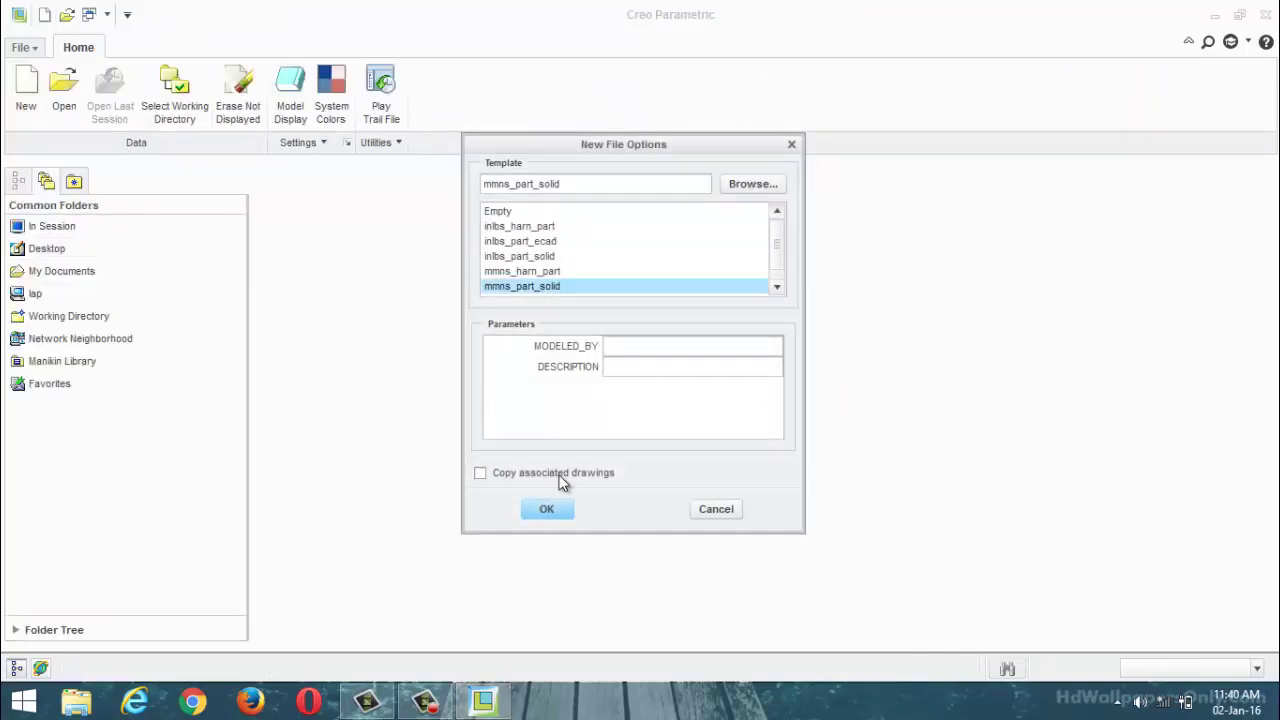
pyautogui.click(547, 509)
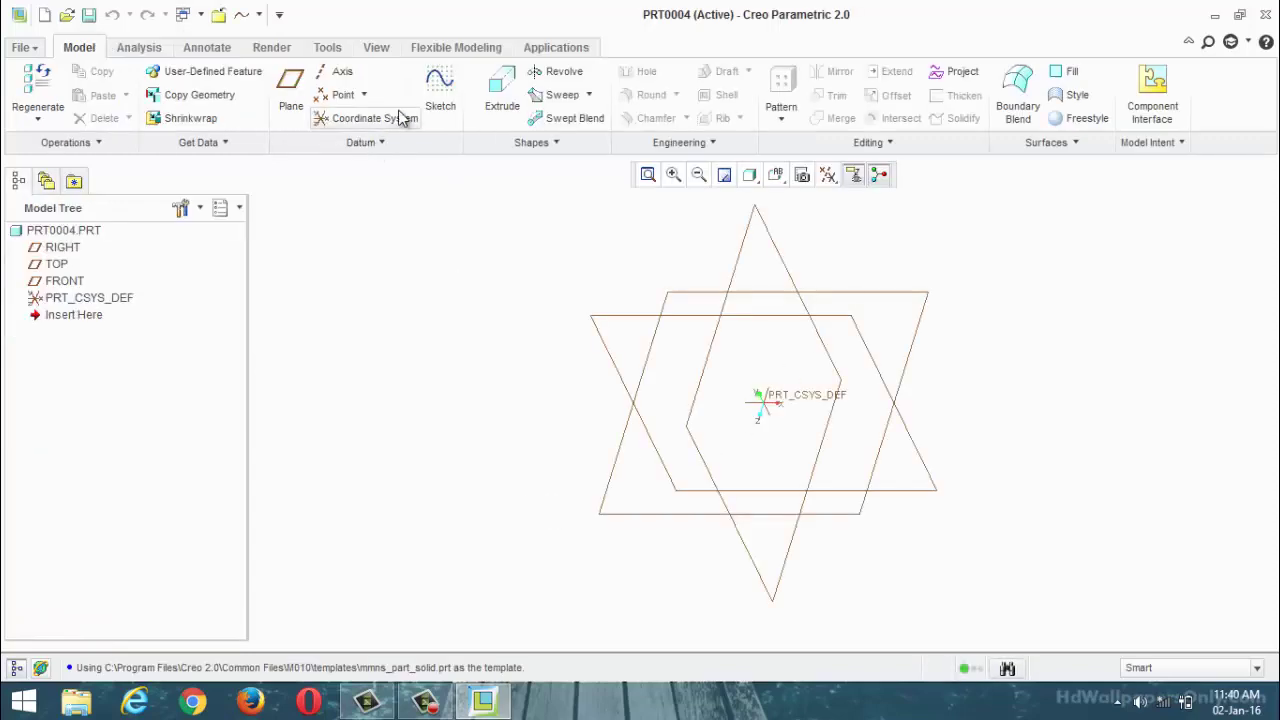
# Start a sketch on the TOP datum plane with RIGHT as the orientation reference, viewed straight on.
pyautogui.click(440, 90)
pyautogui.click(622, 514)
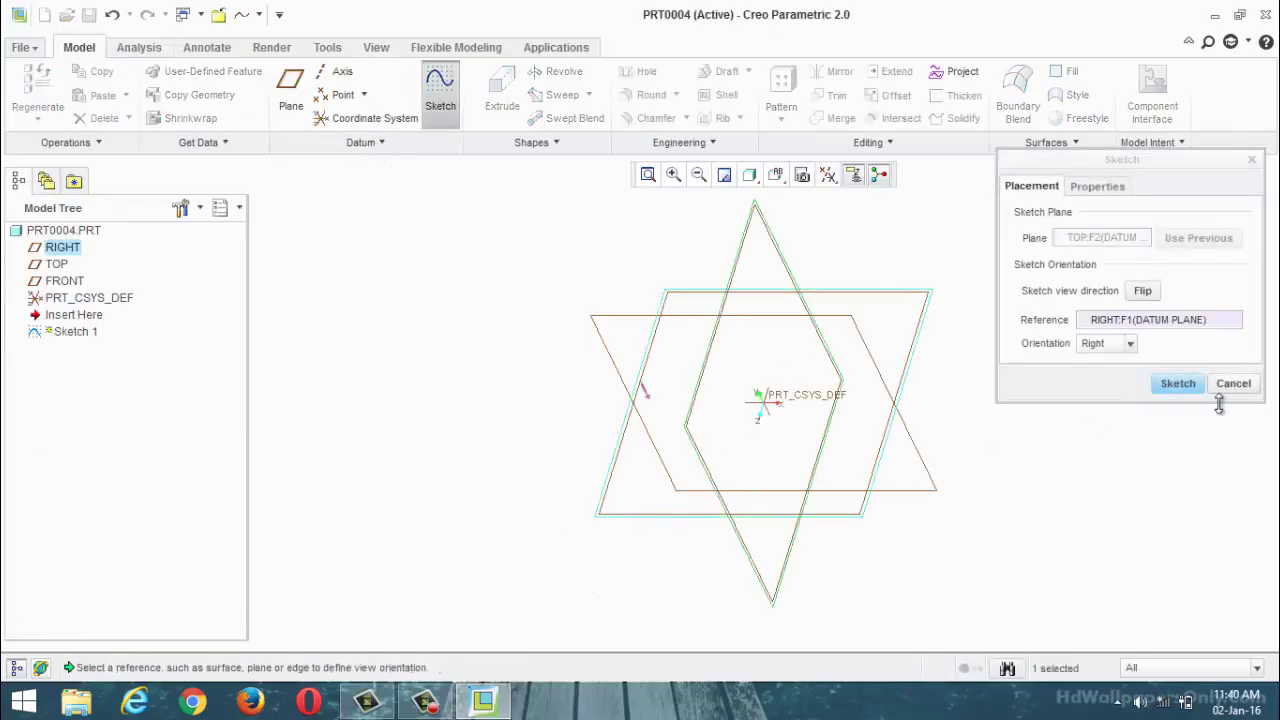
pyautogui.click(1190, 390)
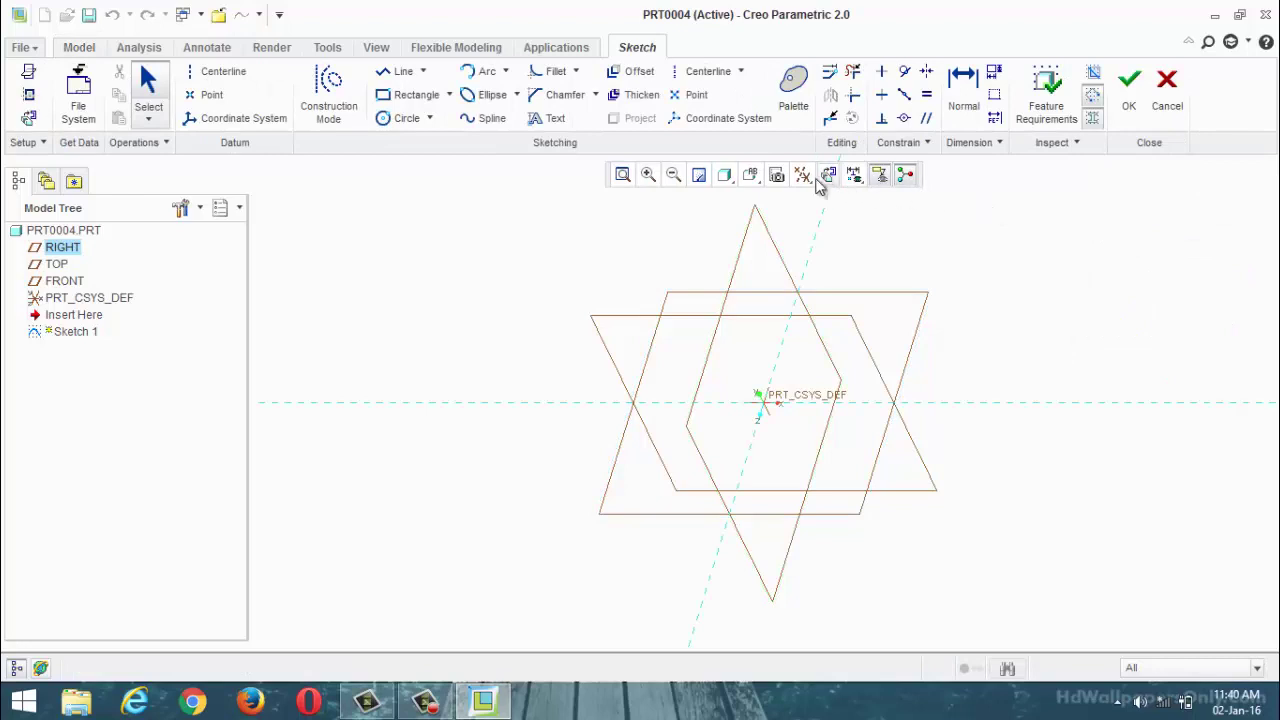
pyautogui.click(828, 175)
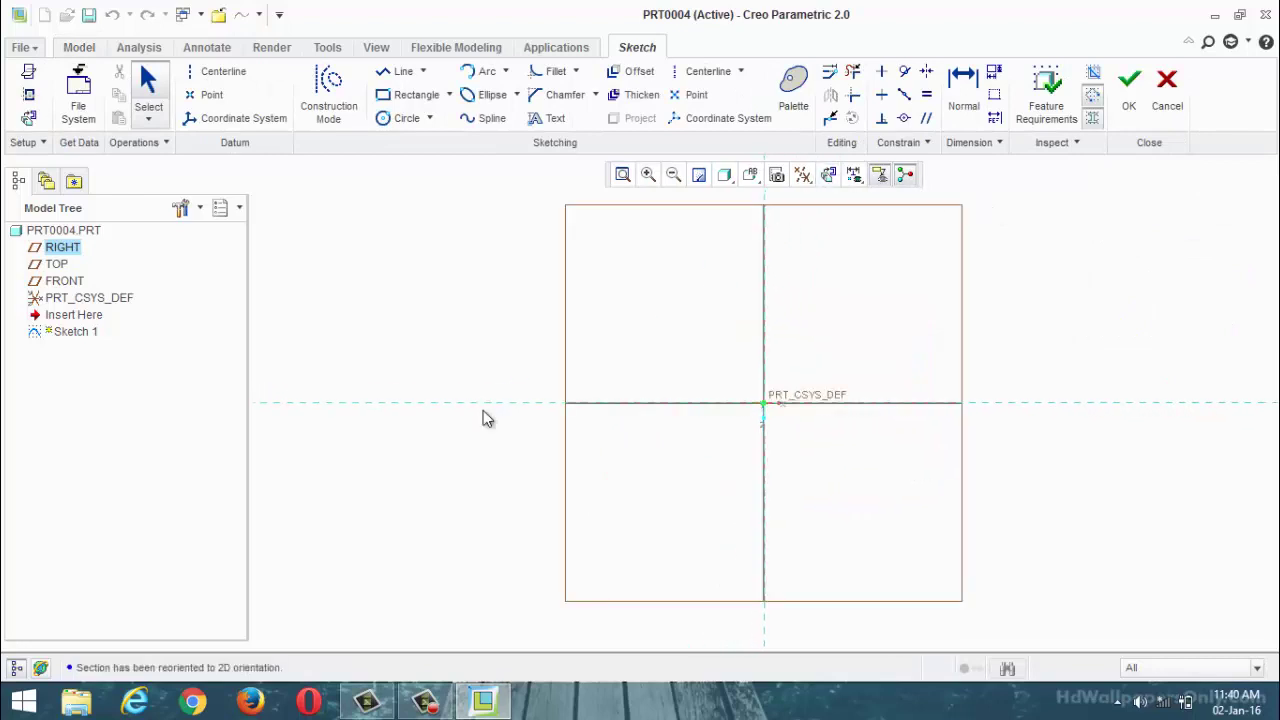
# Sketch a rectangle about 401 mm wide and 240 mm high around the origin.
pyautogui.click(408, 95)
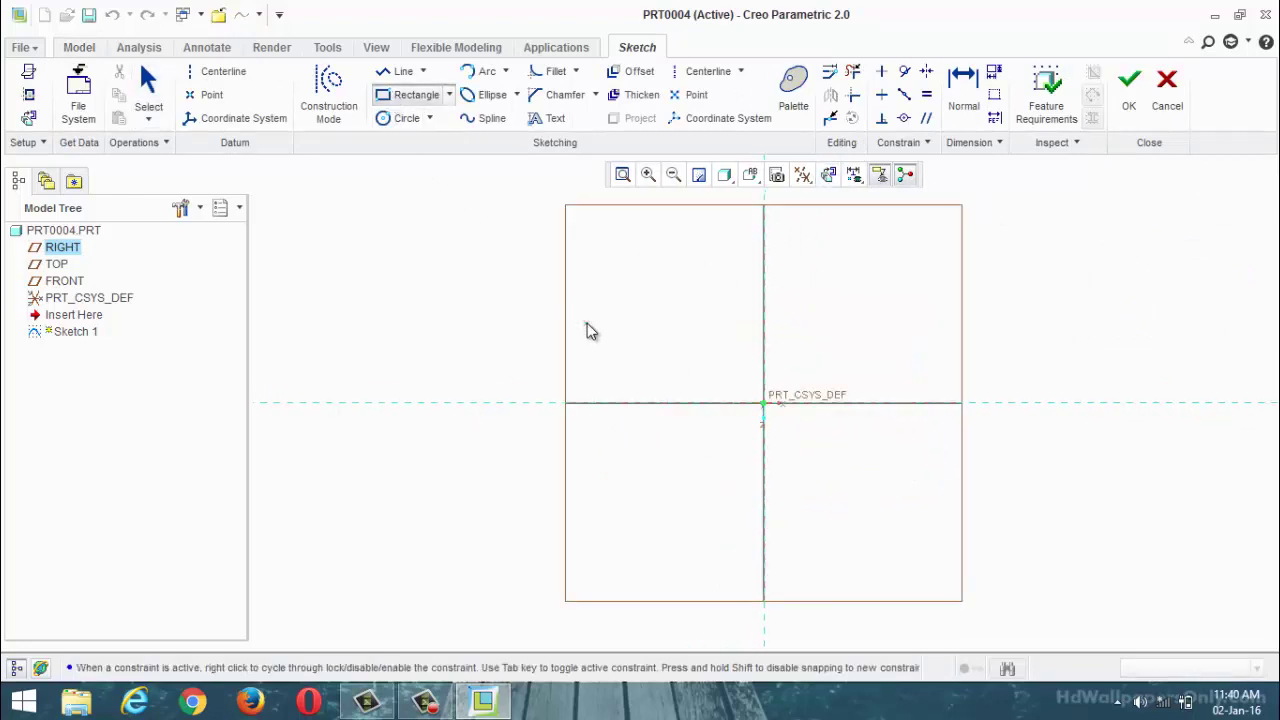
pyautogui.click(619, 319)
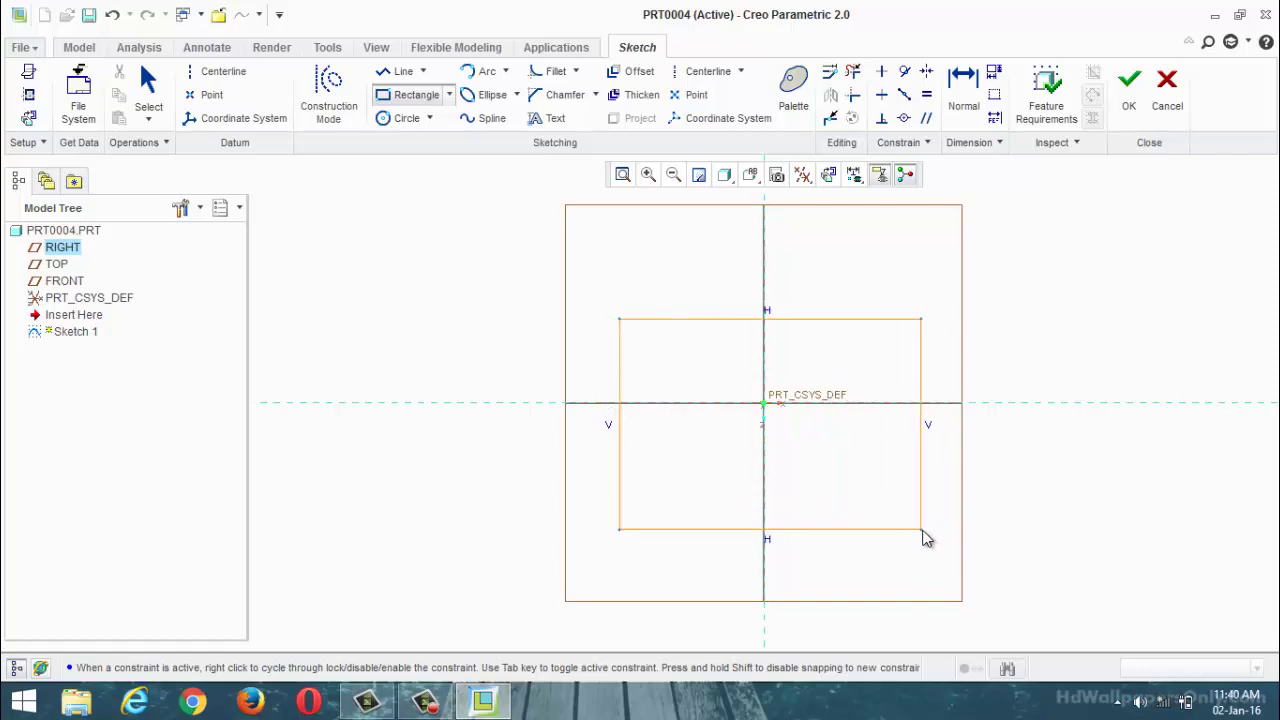
pyautogui.click(932, 505)
pyautogui.middleClick(891, 486)
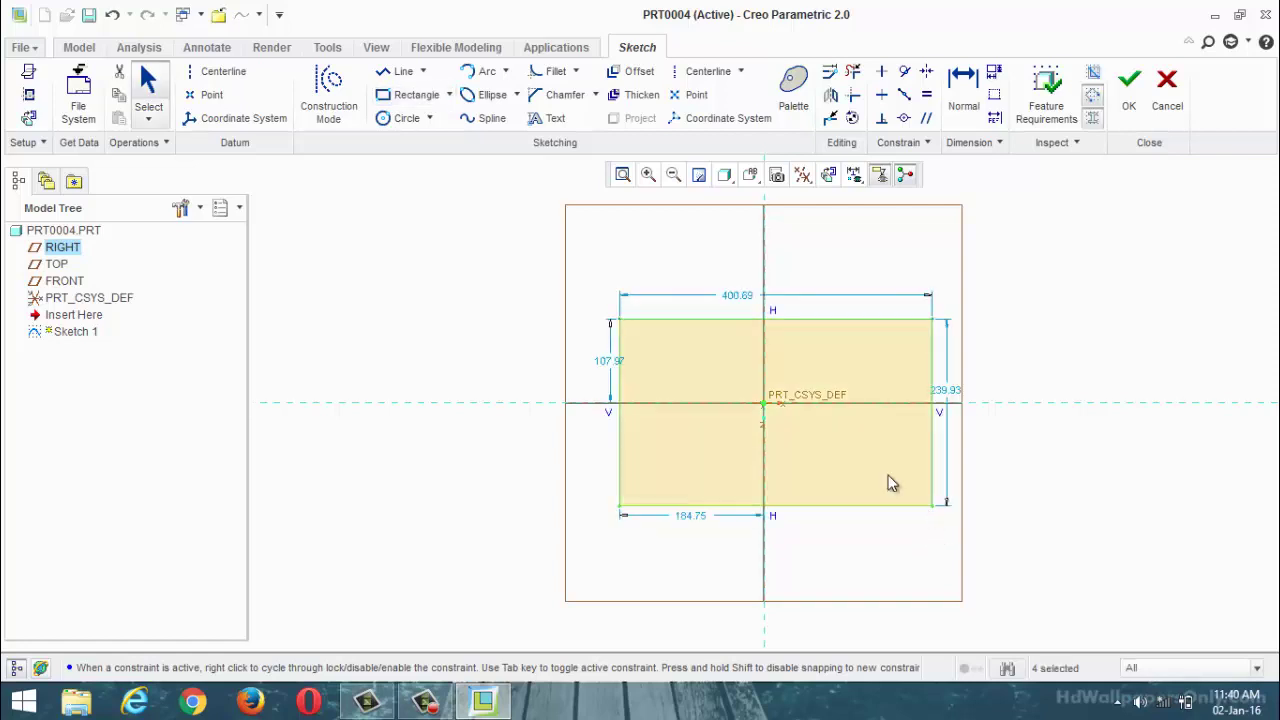
# Set the rectangle's width to 500 mm and its height to 400 mm.
pyautogui.doubleClick(739, 296)
pyautogui.write('50')
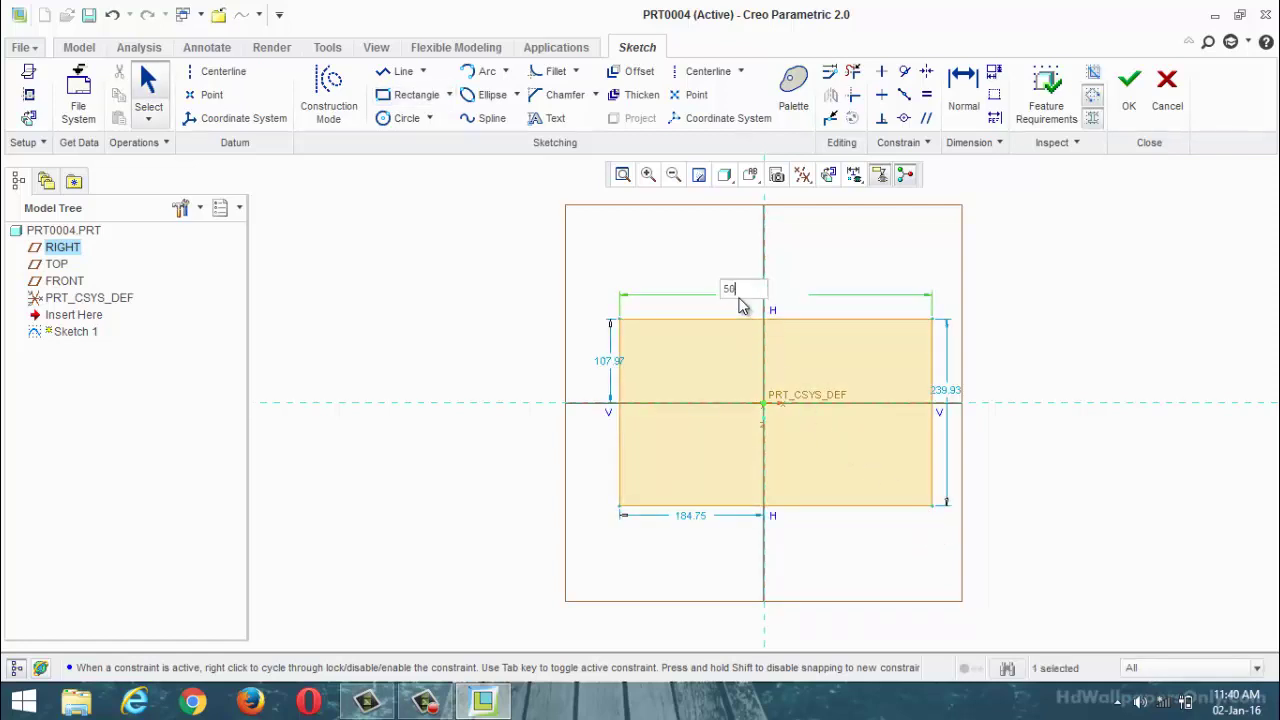
pyautogui.write('0')
pyautogui.press('Return')
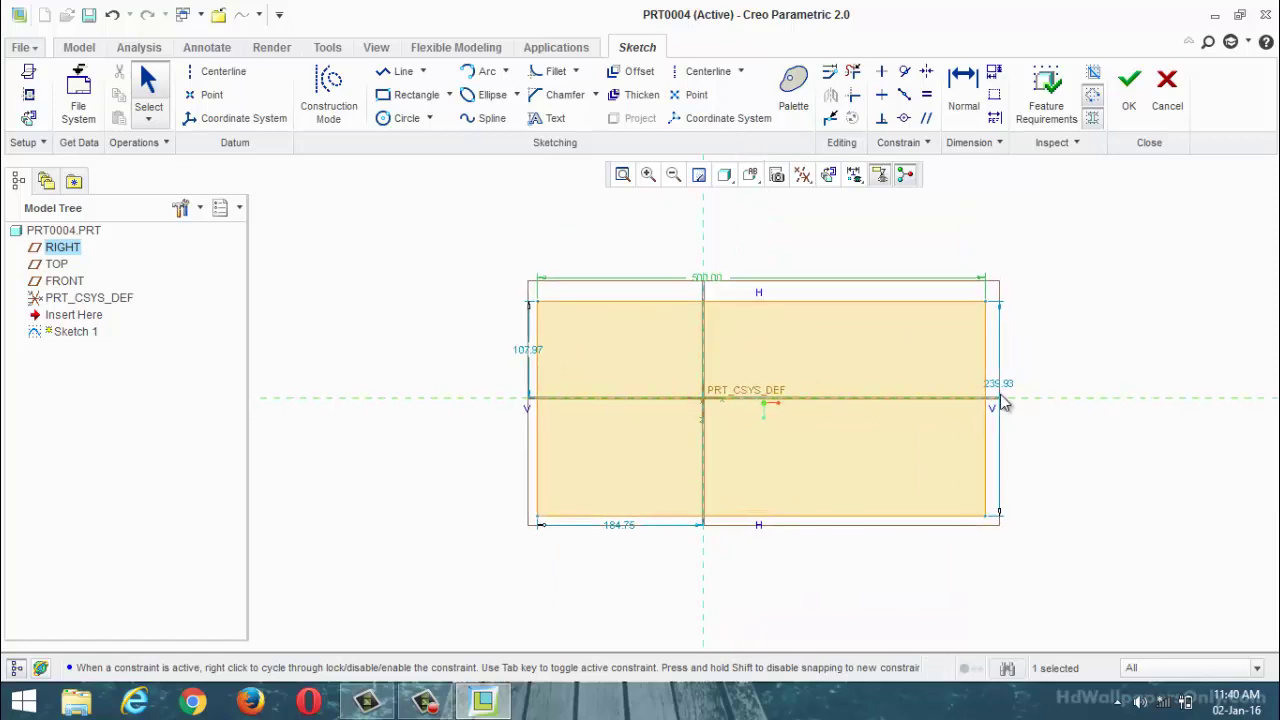
pyautogui.doubleClick(999, 392)
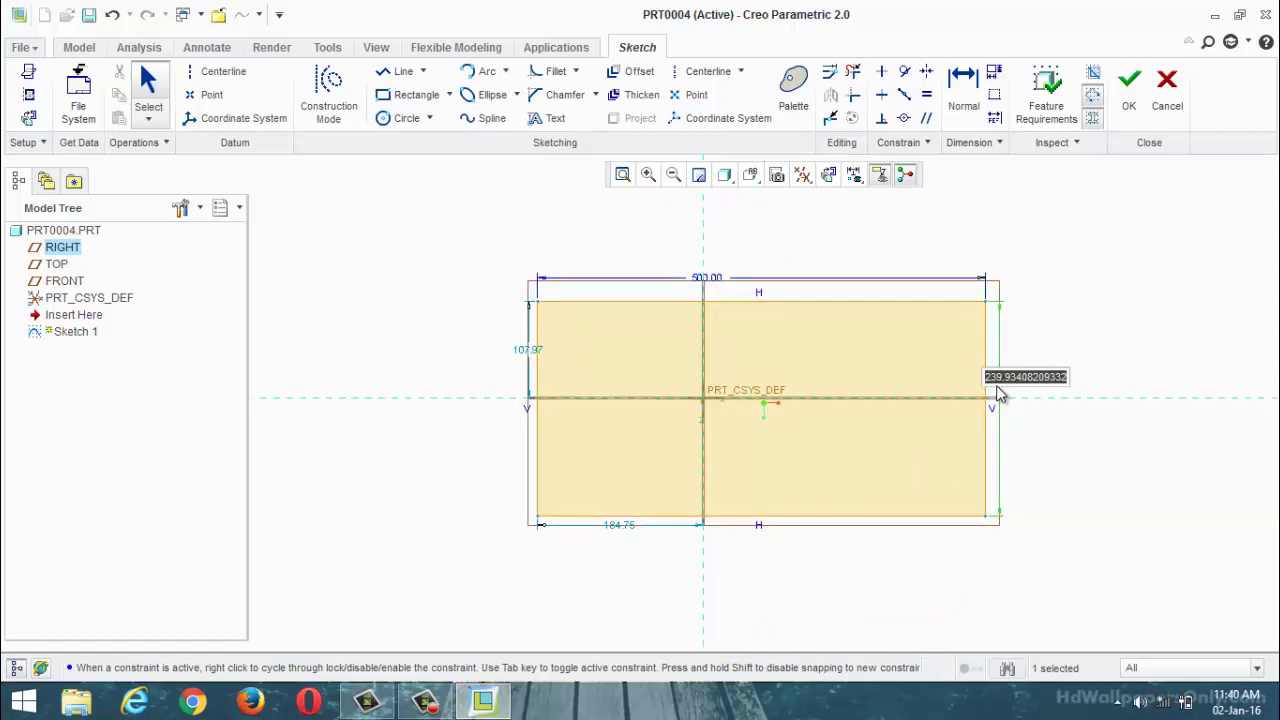
pyautogui.write('400')
pyautogui.press('Return')
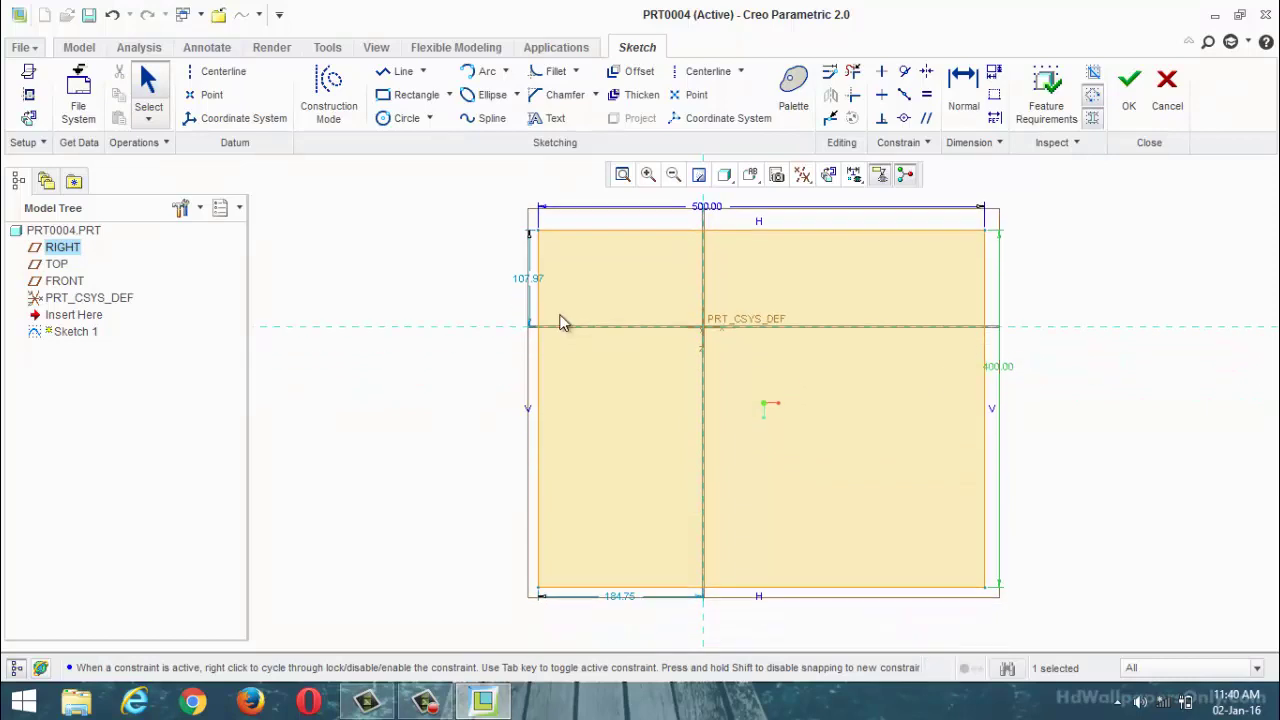
# Centre the rectangle with a 200 mm vertical and a 250 mm horizontal offset from the reference axes, and finish the sketch.
pyautogui.doubleClick(528, 280)
pyautogui.write('200')
pyautogui.press('Return')
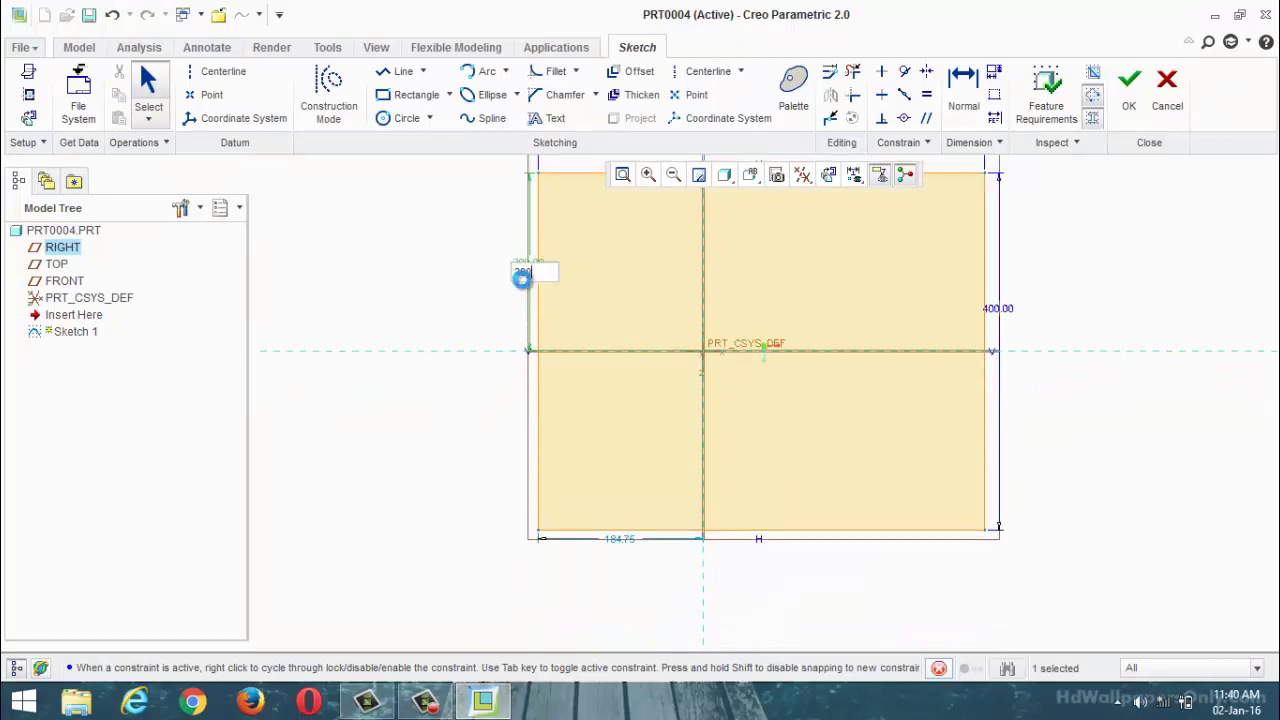
pyautogui.doubleClick(621, 597)
pyautogui.write('250')
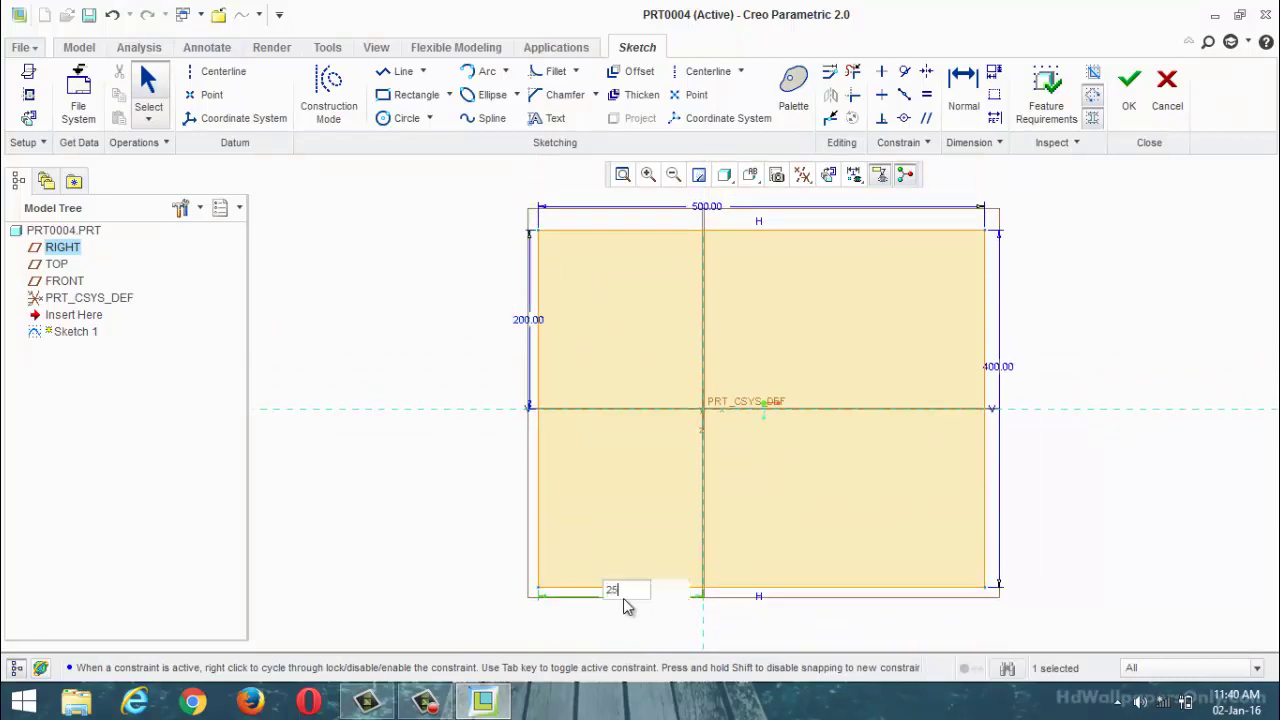
pyautogui.press('Return')
pyautogui.click(1129, 85)
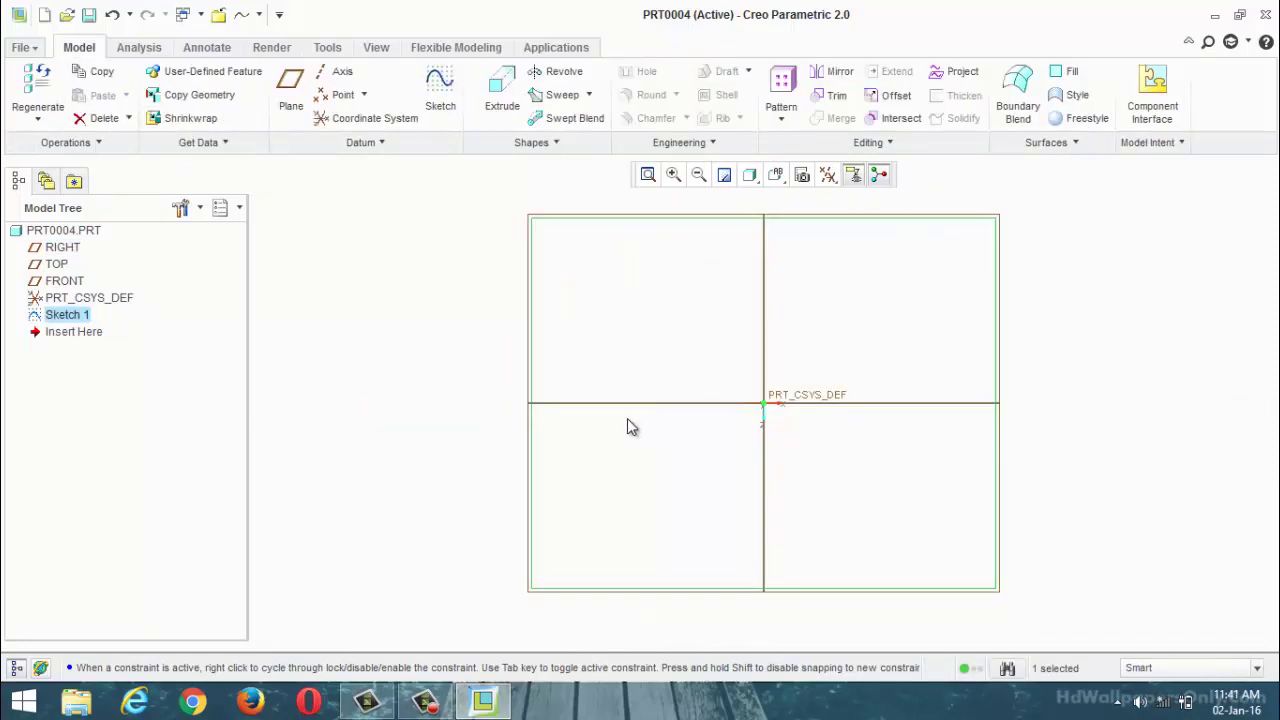
pyautogui.moveTo(627, 418)
pyautogui.mouseDown(button='middle')
pyautogui.moveTo(652, 365)
pyautogui.moveTo(626, 346)
pyautogui.mouseUp(button='middle')
pyautogui.hotkey('ctrl', 'd')
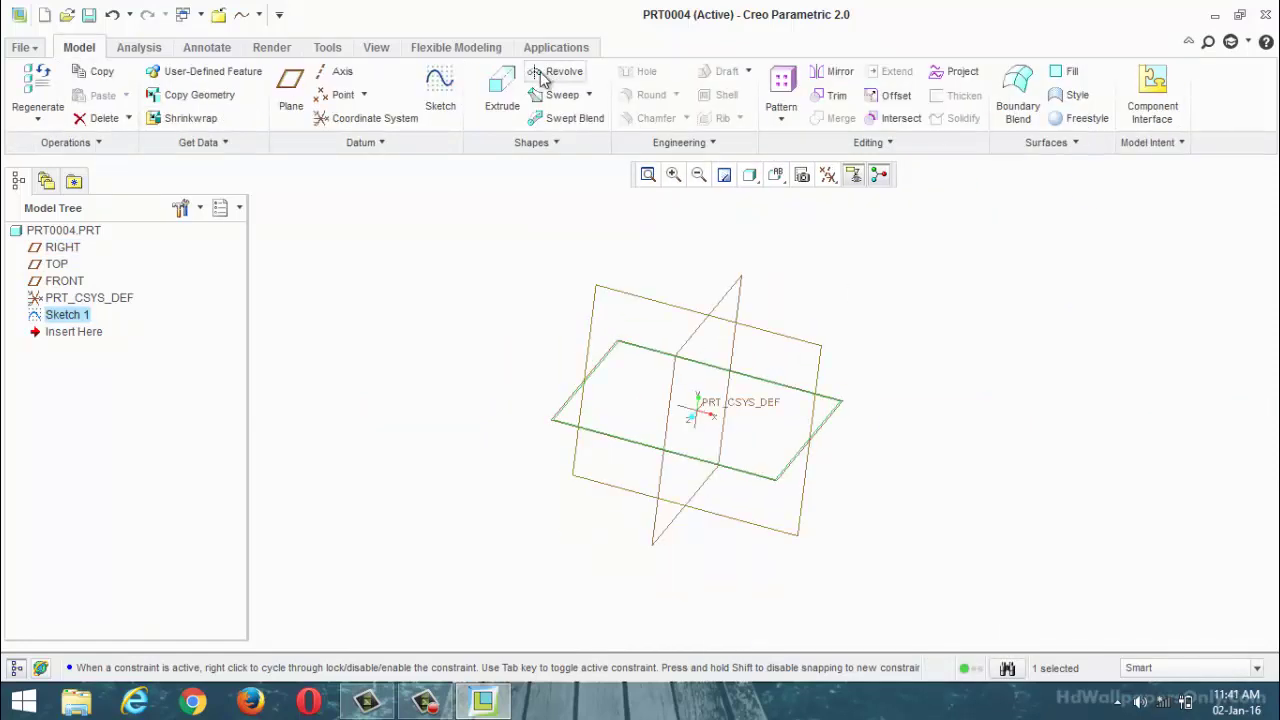
# Extrude the 500 x 400 mm rectangle sketch to a thickness of 20 mm.
pyautogui.click(494, 104)
pyautogui.click(152, 96)
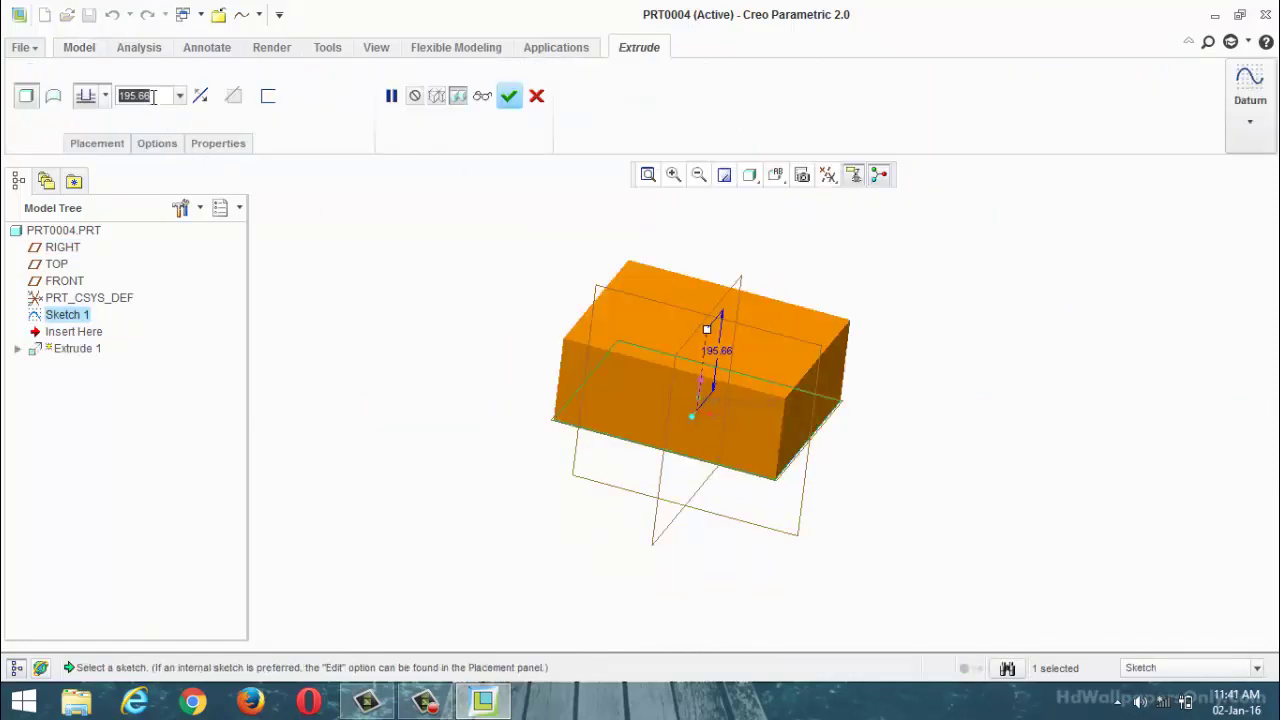
pyautogui.write('20')
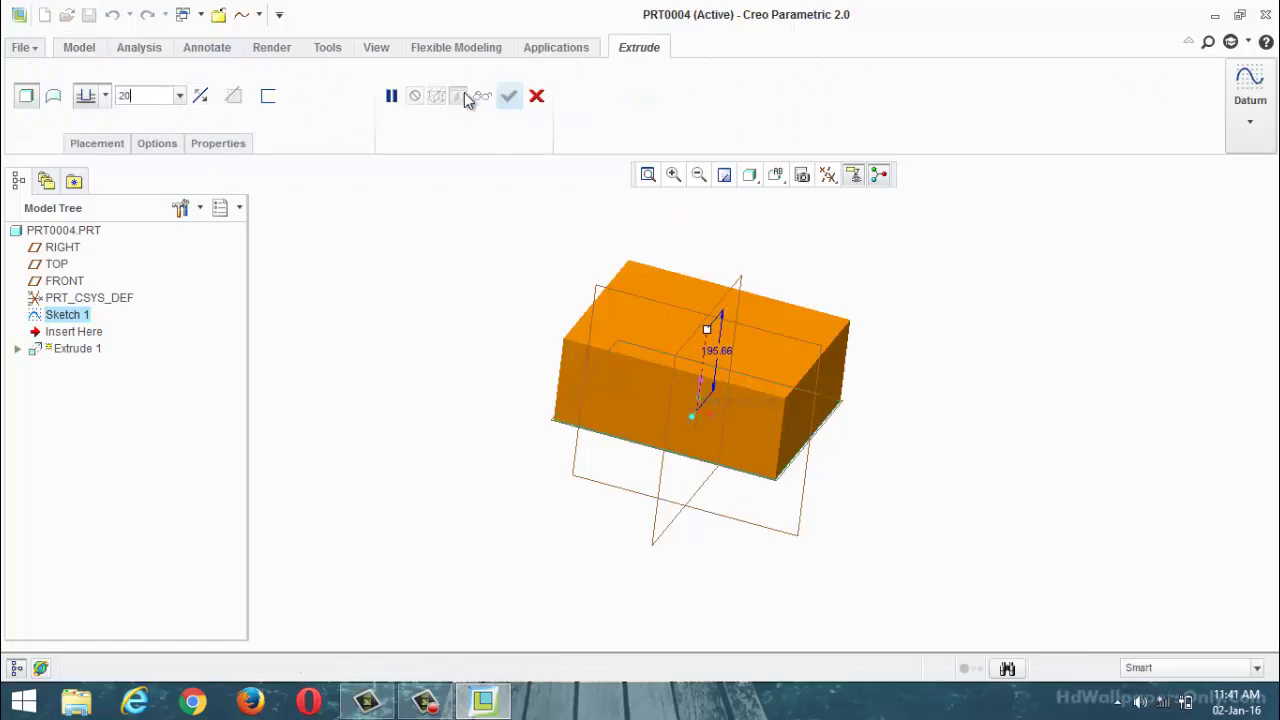
pyautogui.press('Return')
pyautogui.click(509, 95)
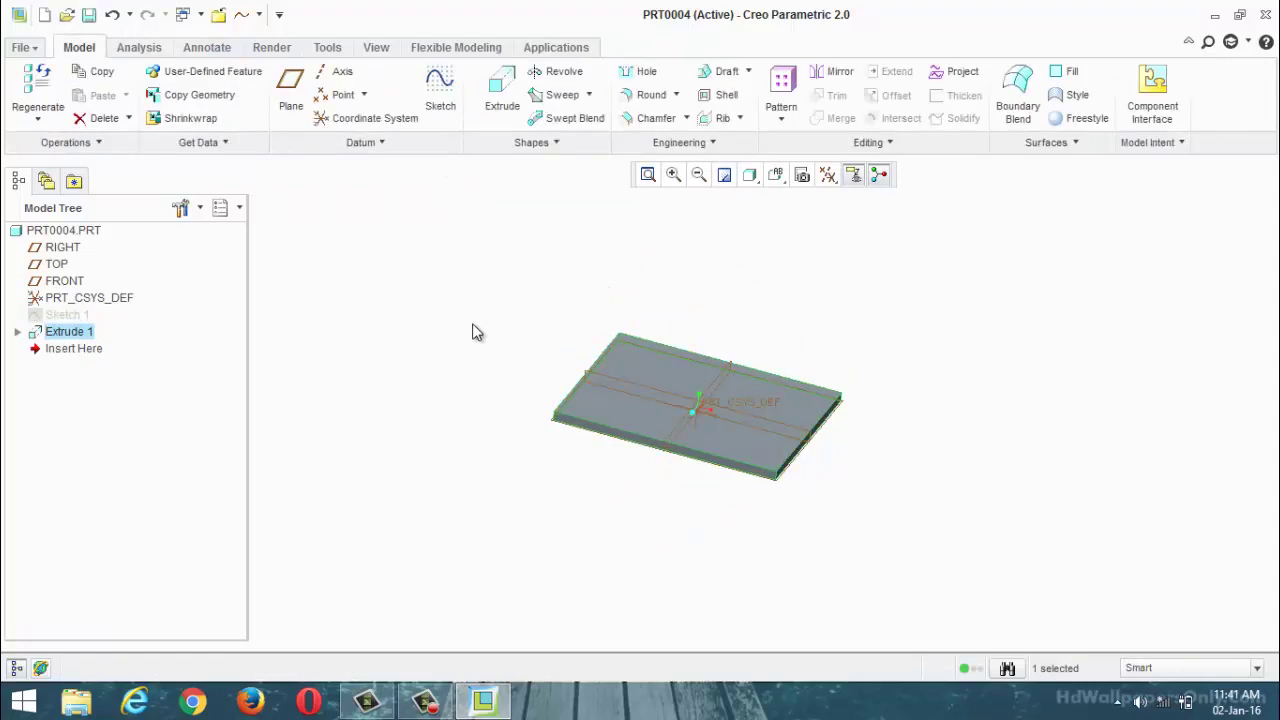
# Start a new sketch on the top face of the plate.
pyautogui.moveTo(477, 333)
pyautogui.mouseDown(button='middle')
pyautogui.moveTo(534, 254)
pyautogui.moveTo(489, 317)
pyautogui.moveTo(477, 294)
pyautogui.moveTo(457, 371)
pyautogui.moveTo(462, 352)
pyautogui.mouseUp(button='middle')
pyautogui.click(502, 92)
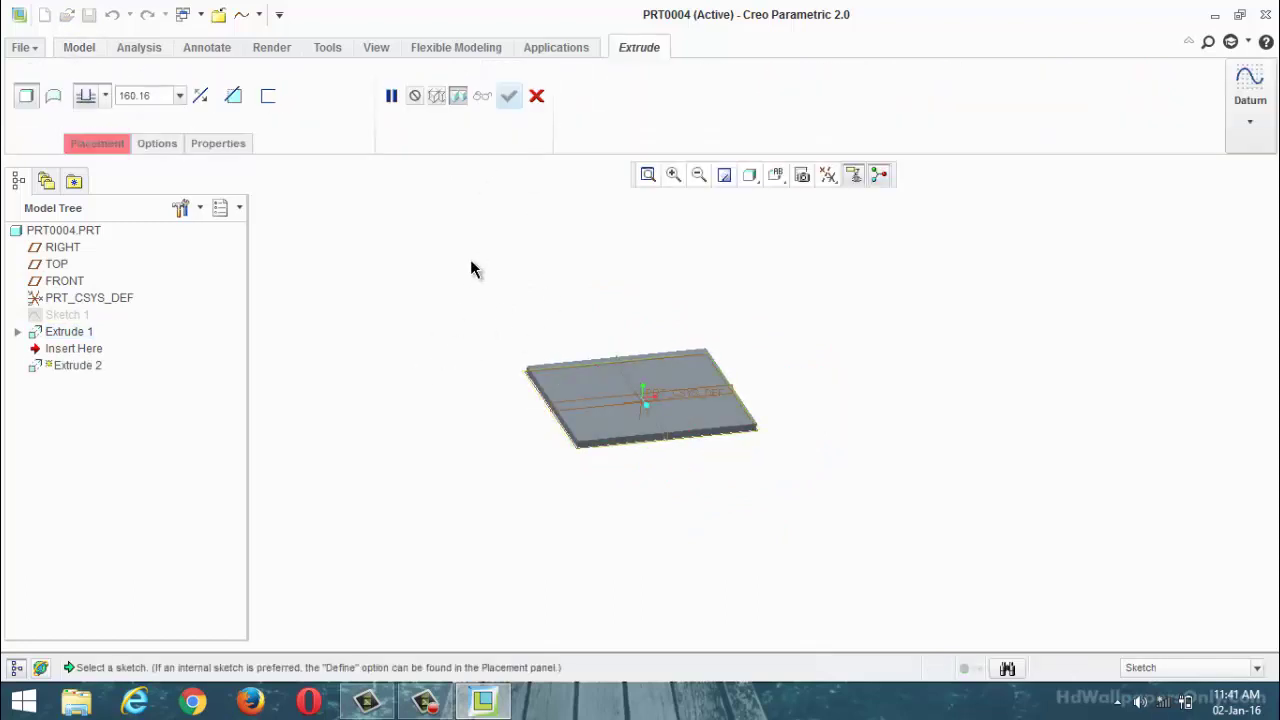
pyautogui.click(536, 96)
pyautogui.click(440, 90)
pyautogui.scroll(2, 560, 400)
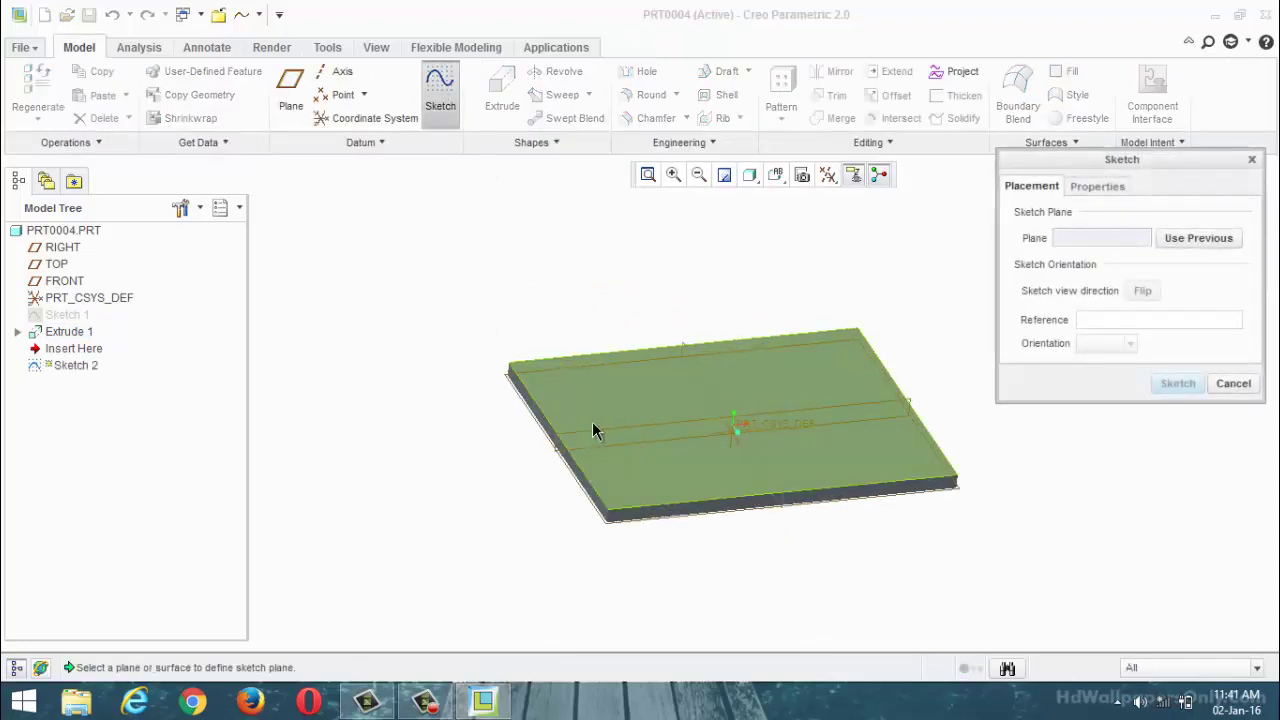
pyautogui.click(600, 425)
pyautogui.click(1190, 383)
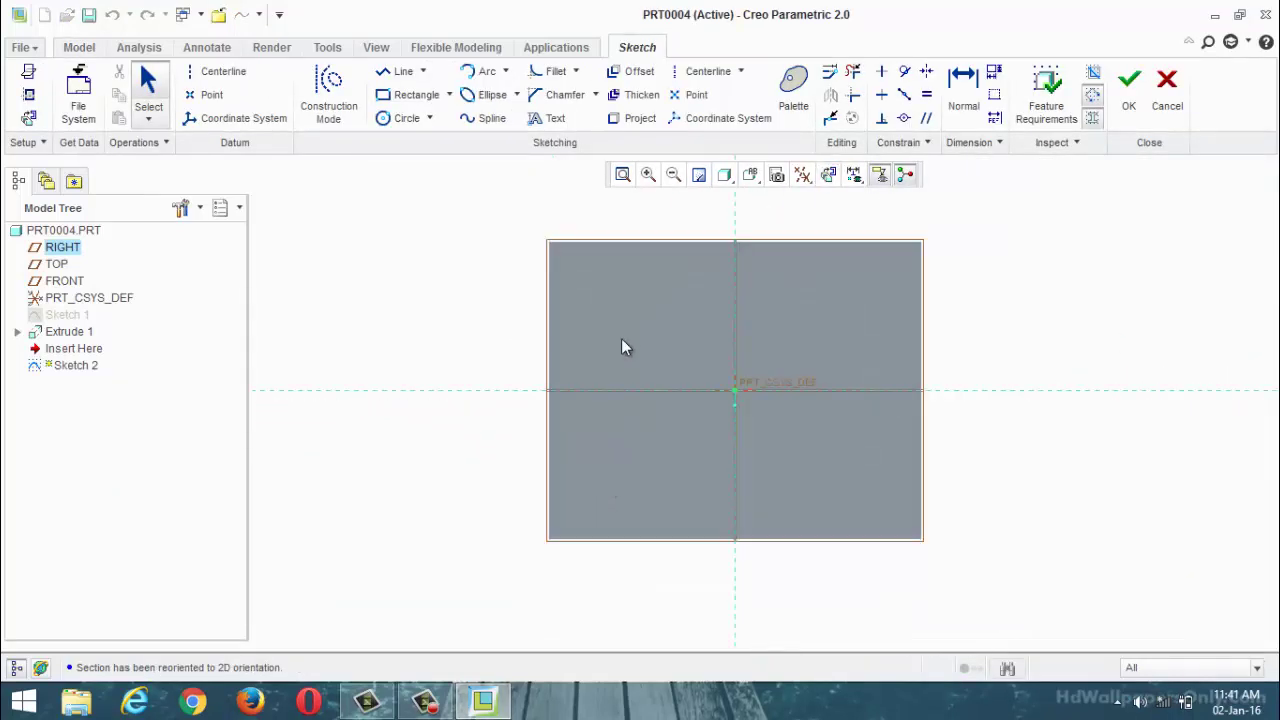
# Add the plate's left and front edges as sketch references.
pyautogui.click(28, 94)
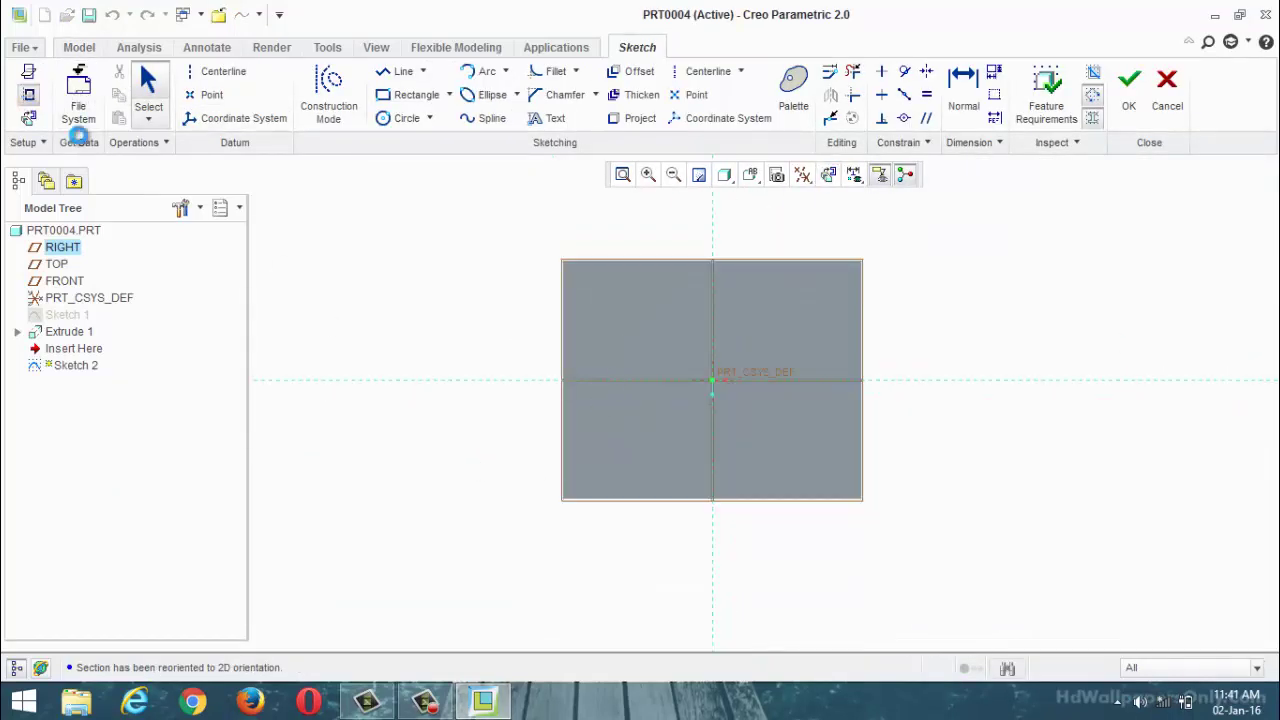
pyautogui.click(564, 484)
pyautogui.click(603, 500)
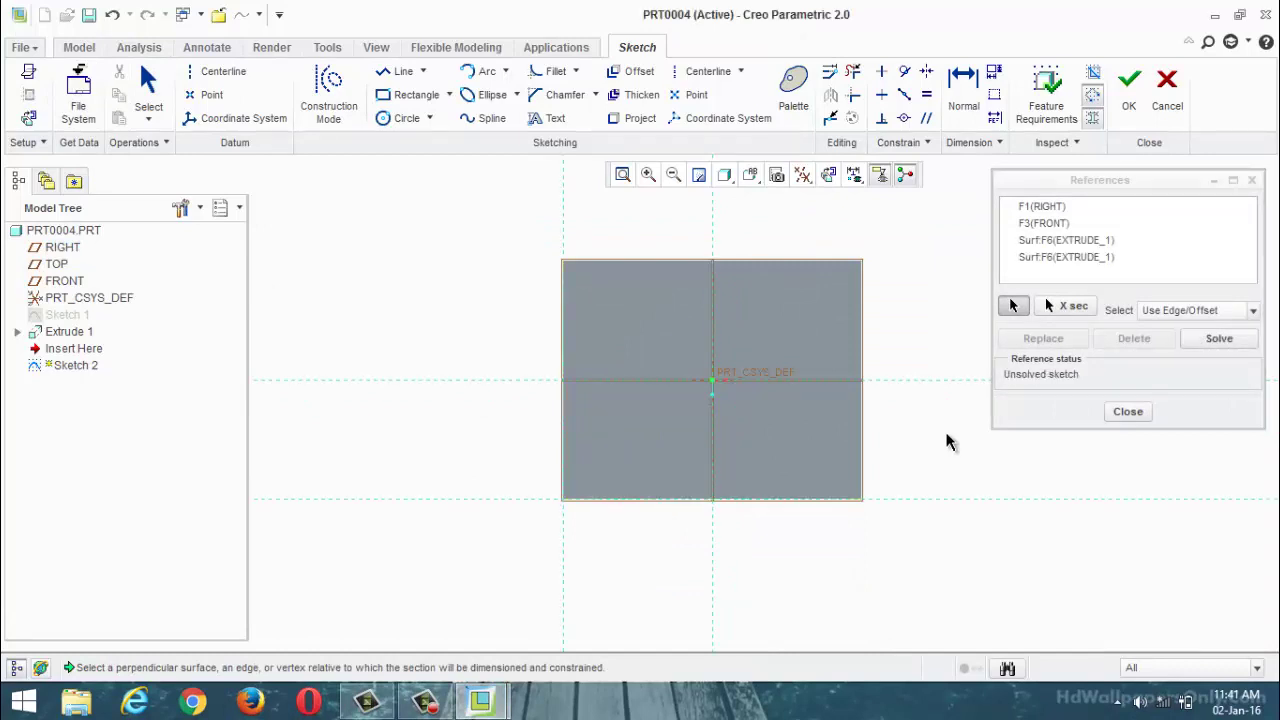
pyautogui.click(1128, 412)
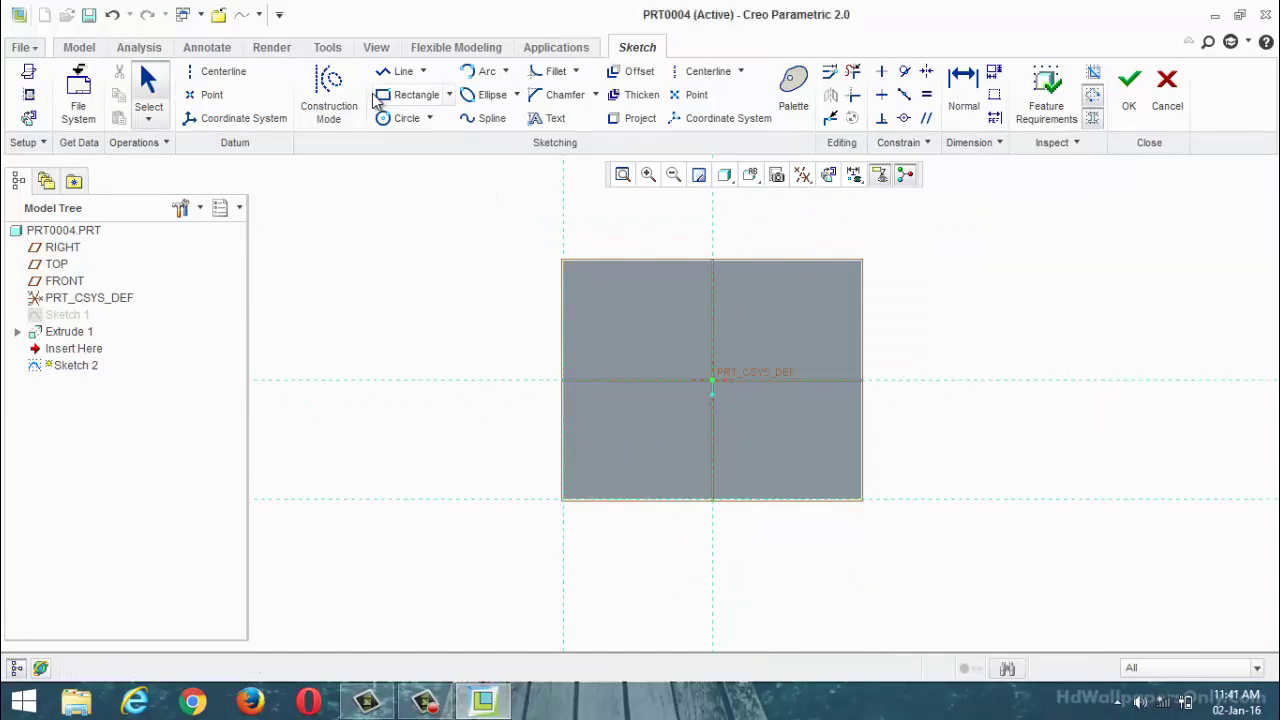
# Sketch a small rectangle about 44 mm wide near the plate's front-left corner.
pyautogui.click(410, 94)
pyautogui.click(579, 462)
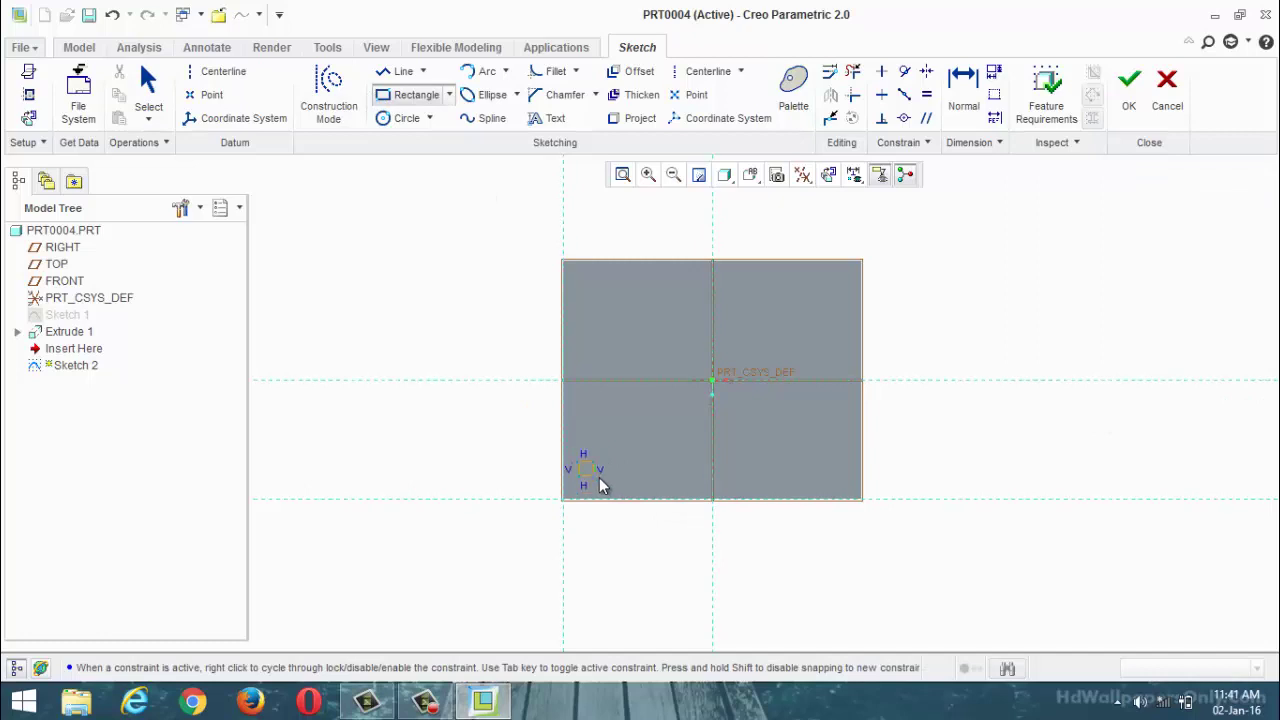
pyautogui.click(605, 480)
pyautogui.middleClick(632, 552)
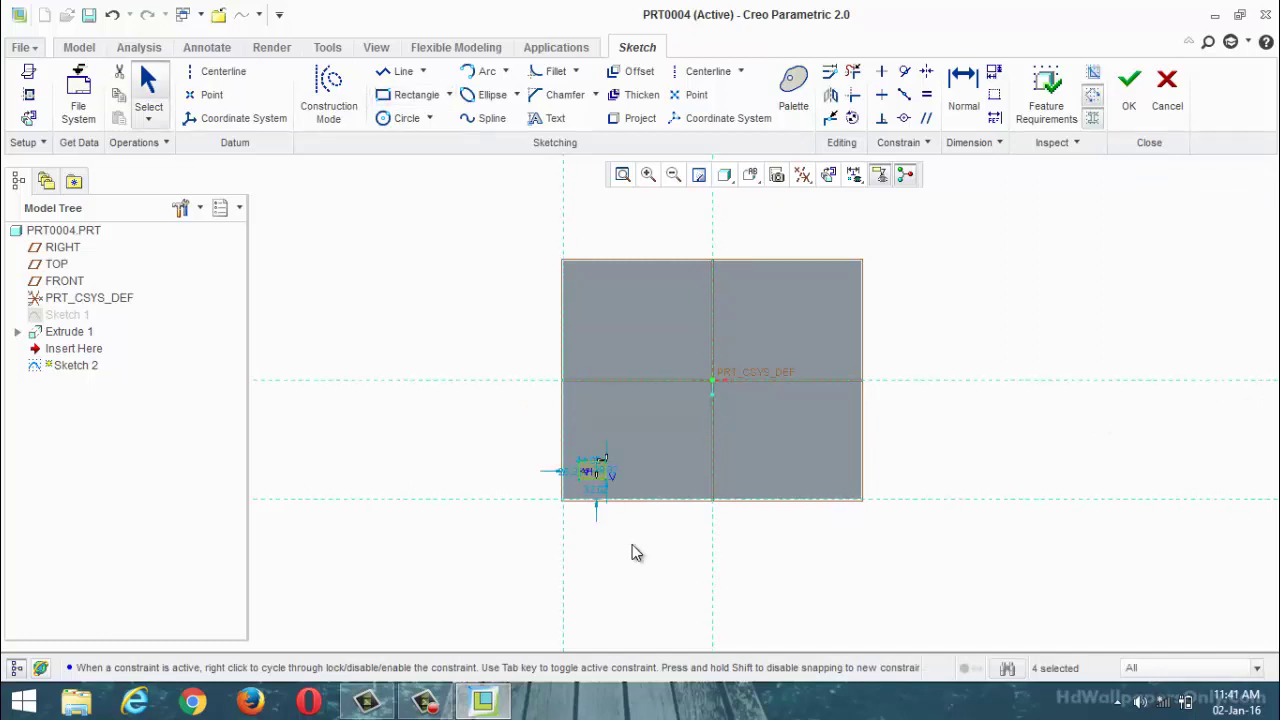
# Set the small rectangle's width and height to 20 mm each.
pyautogui.moveTo(606, 526)
pyautogui.mouseDown(button='middle')
pyautogui.moveTo(609, 540)
pyautogui.moveTo(612, 499)
pyautogui.mouseUp(button='middle')
pyautogui.scroll(5, 610, 498)
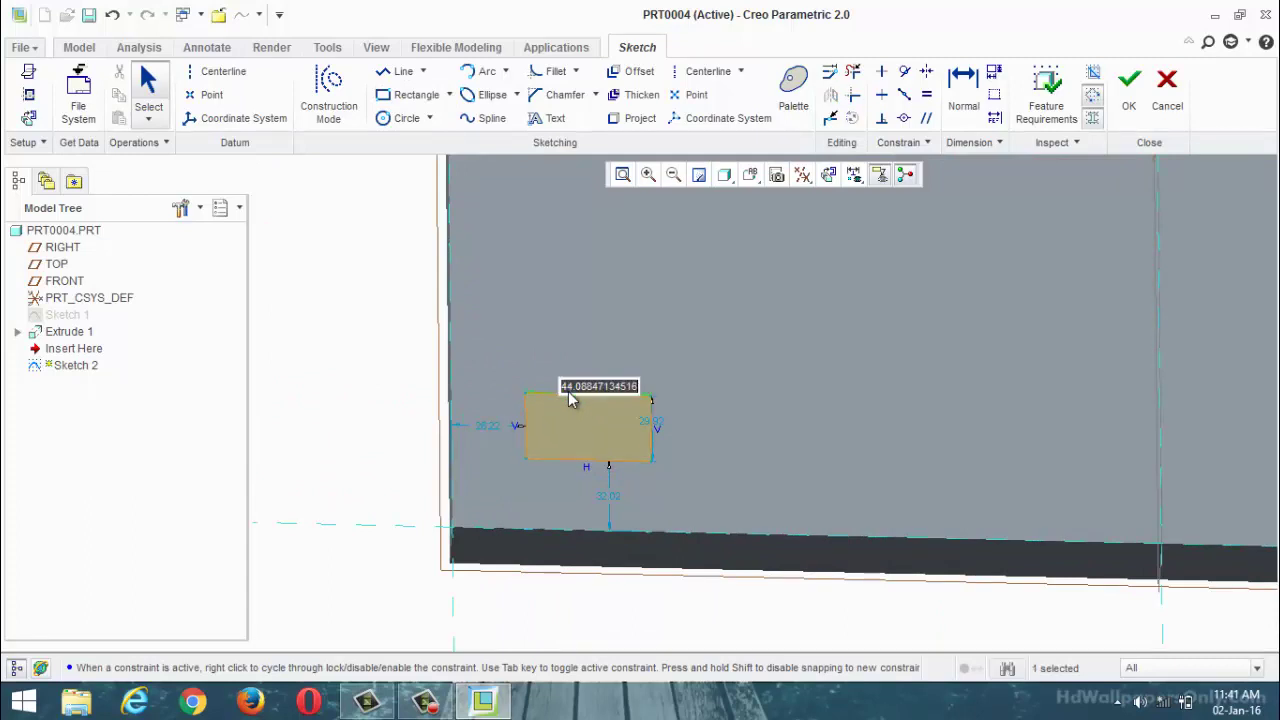
pyautogui.moveTo(569, 399); pyautogui.dragTo(586, 431)
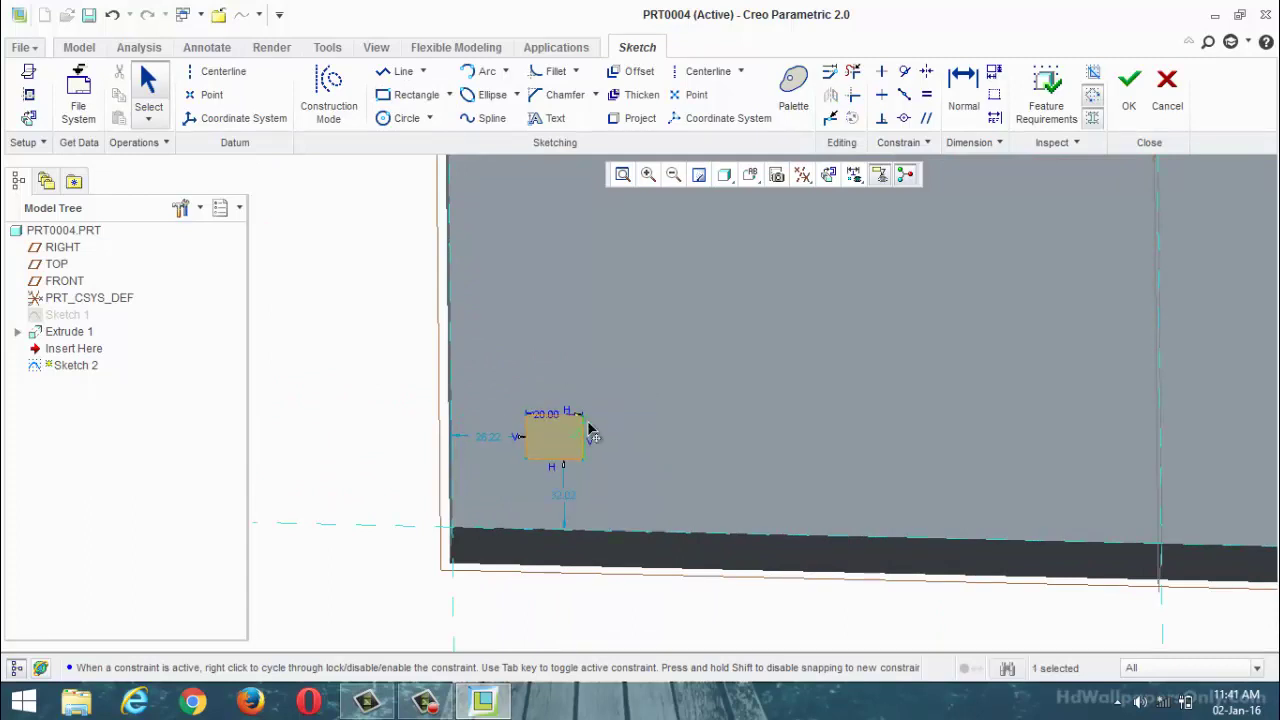
# Offset the small square 25 mm from the plate's left edge and 25 mm from its front edge, and finish the sketch.
pyautogui.doubleClick(489, 438)
pyautogui.write('28')
pyautogui.press('Return')
pyautogui.doubleClick(560, 497)
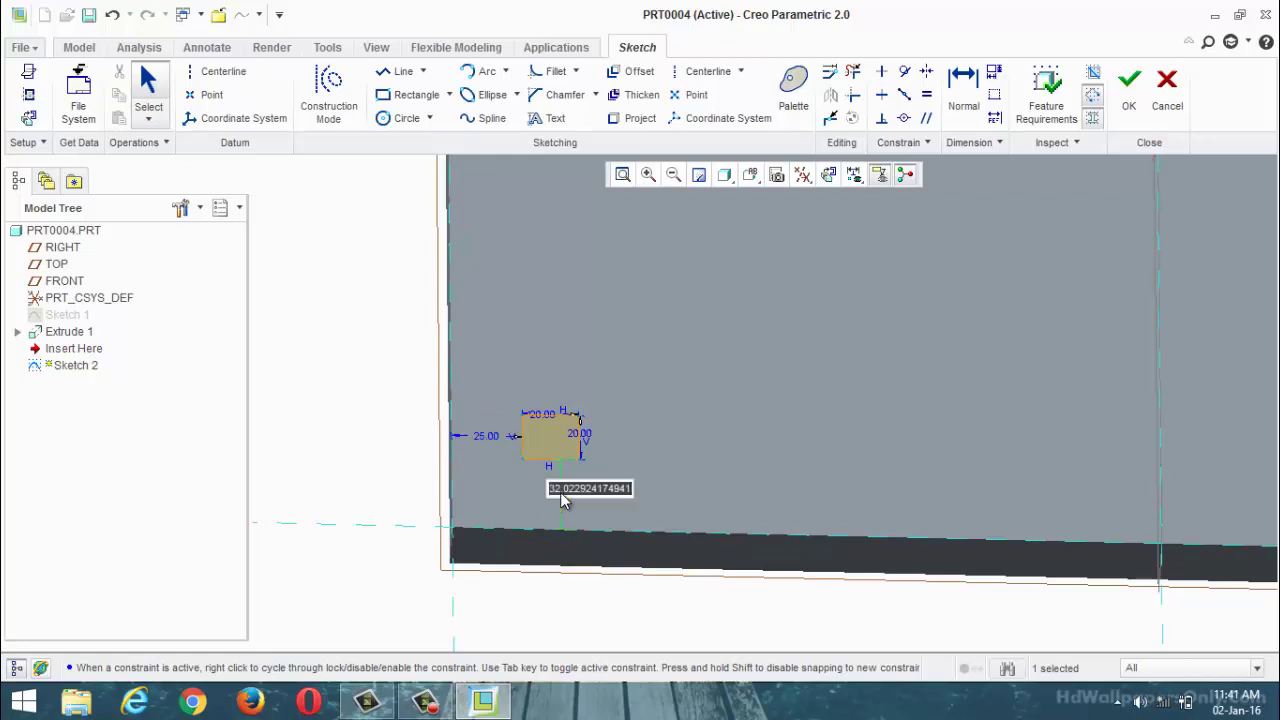
pyautogui.write('25')
pyautogui.press('Return')
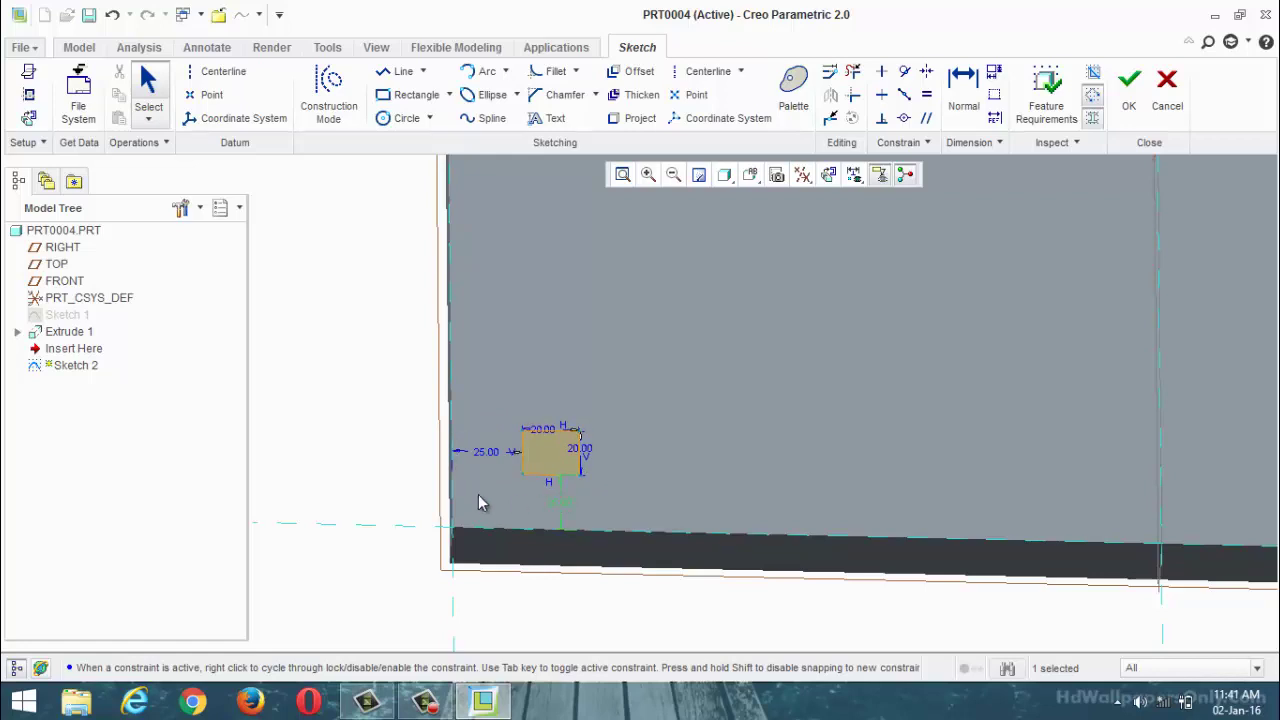
pyautogui.click(1128, 88)
# Extrude the 20 mm square 50 mm upward from the plate.
pyautogui.click(502, 92)
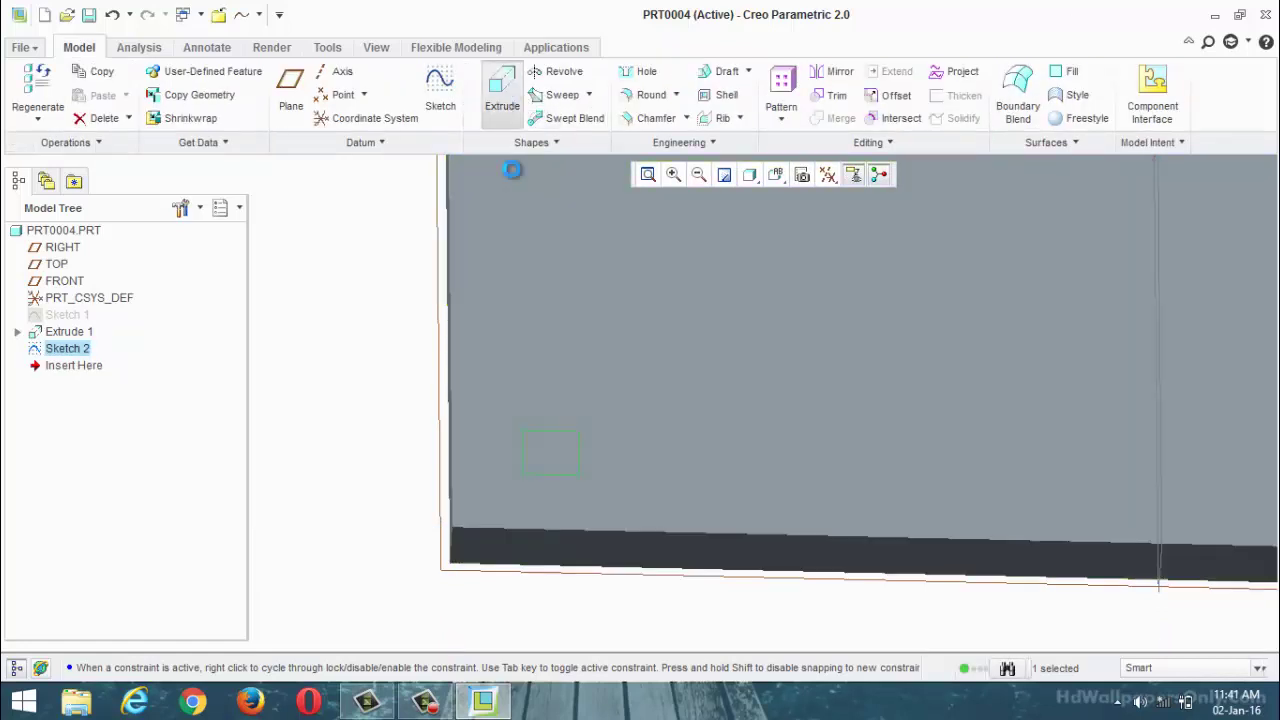
pyautogui.scroll(-3, 514, 471)
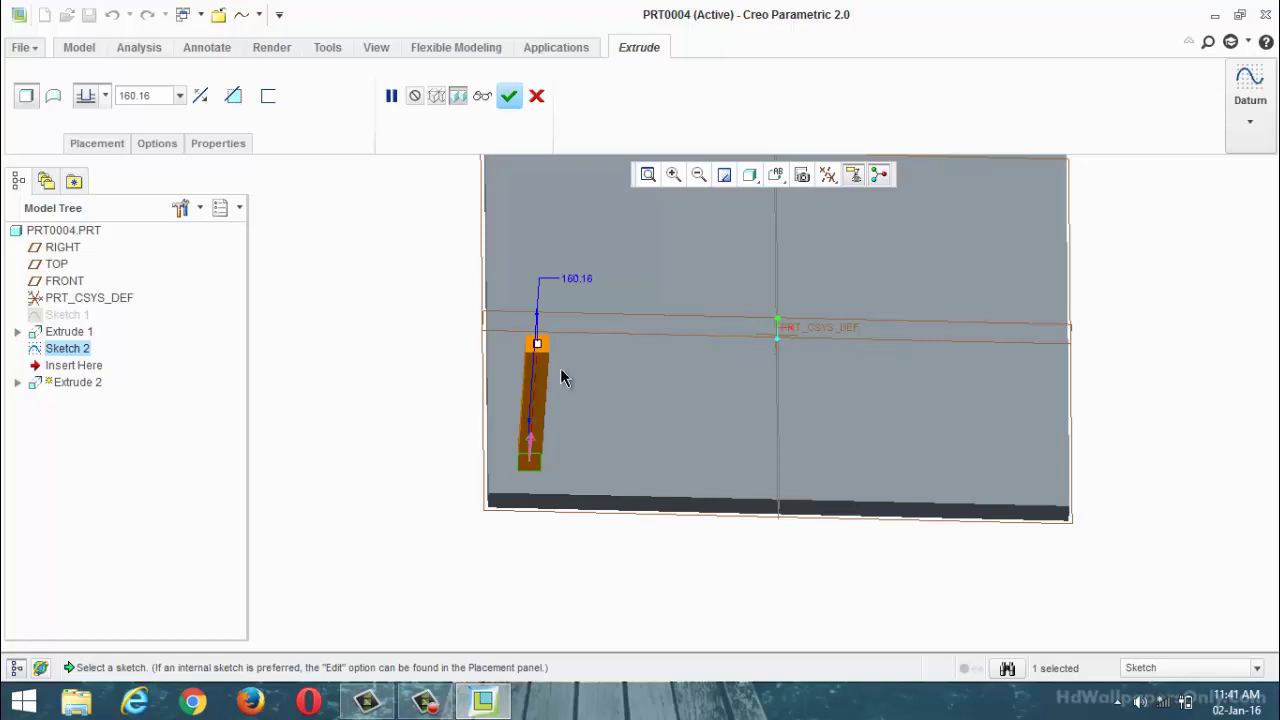
pyautogui.doubleClick(576, 279)
pyautogui.write('50')
pyautogui.press('Return')
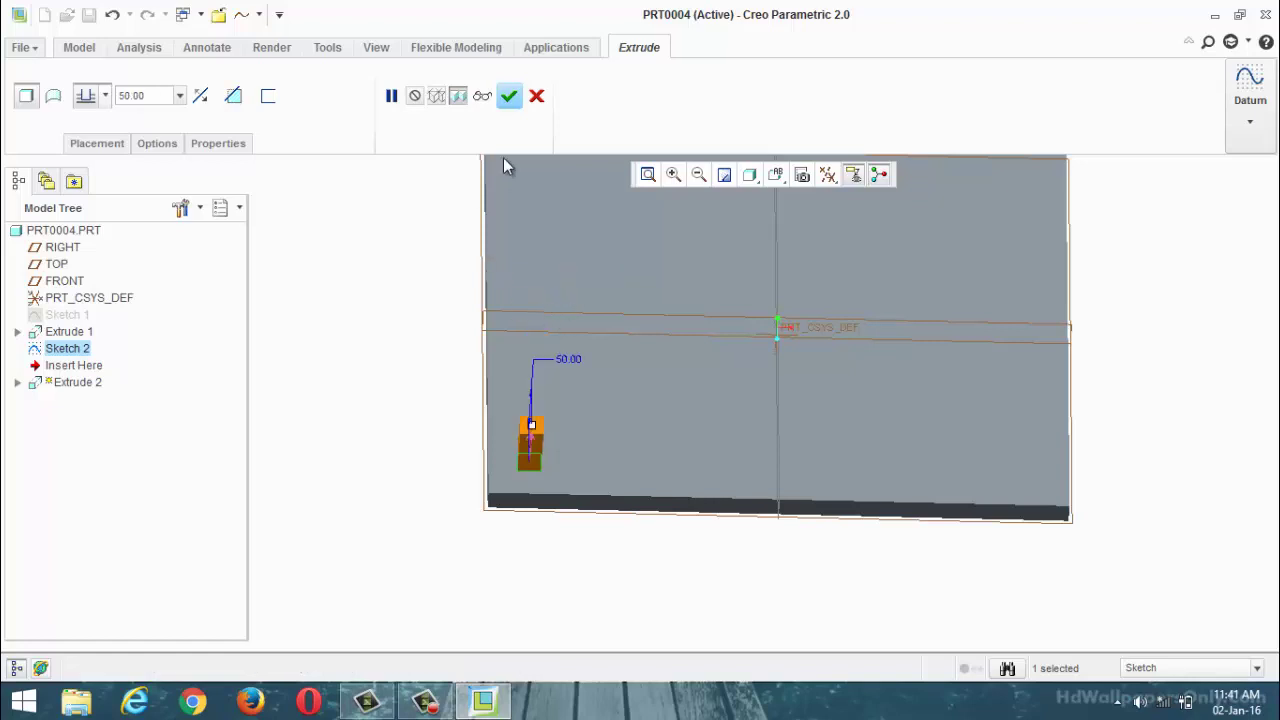
pyautogui.click(509, 95)
# Start a pattern of the small square post using the Dimension type.
pyautogui.moveTo(443, 363); pyautogui.dragTo(470, 355, button='middle')
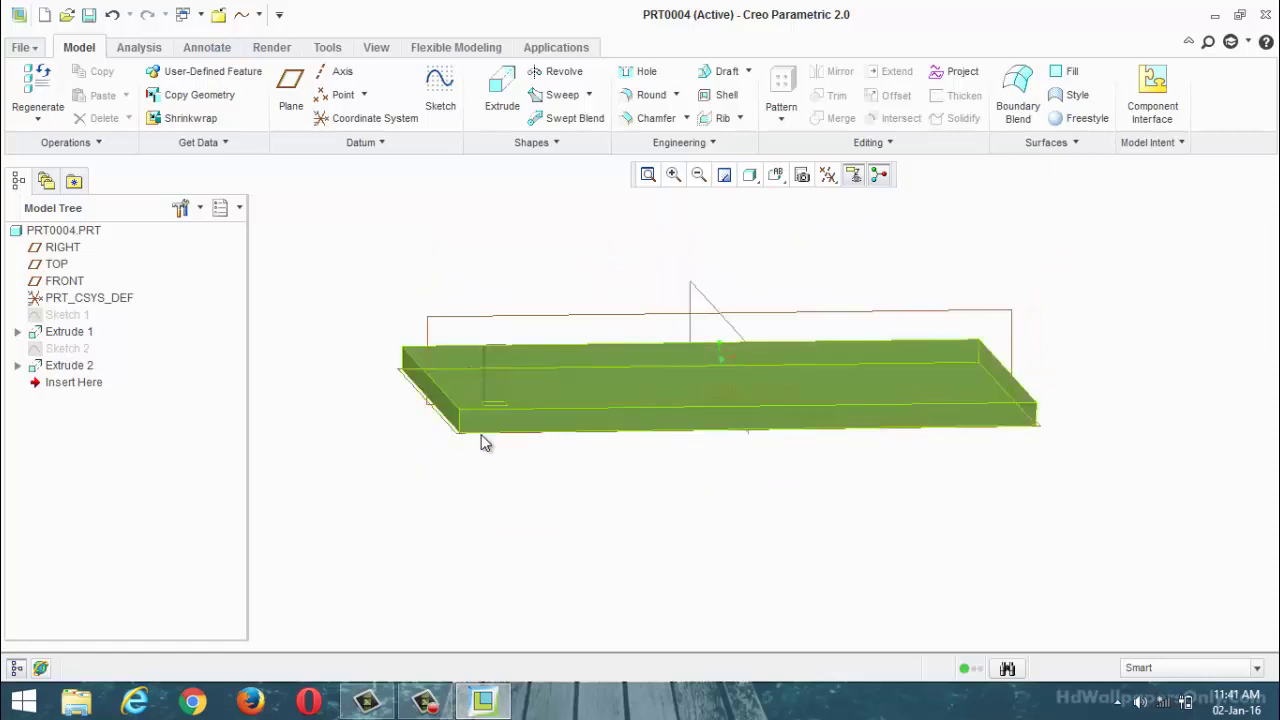
pyautogui.moveTo(486, 443); pyautogui.dragTo(457, 450, button='middle')
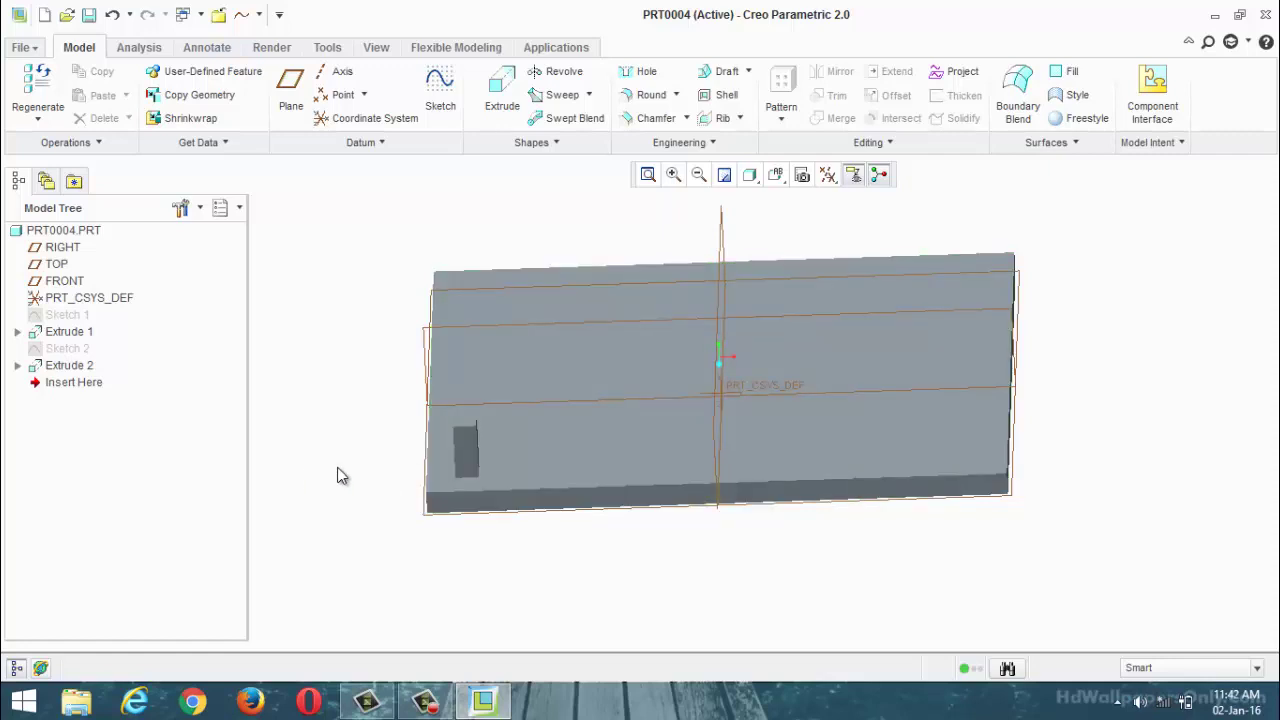
pyautogui.click(463, 450)
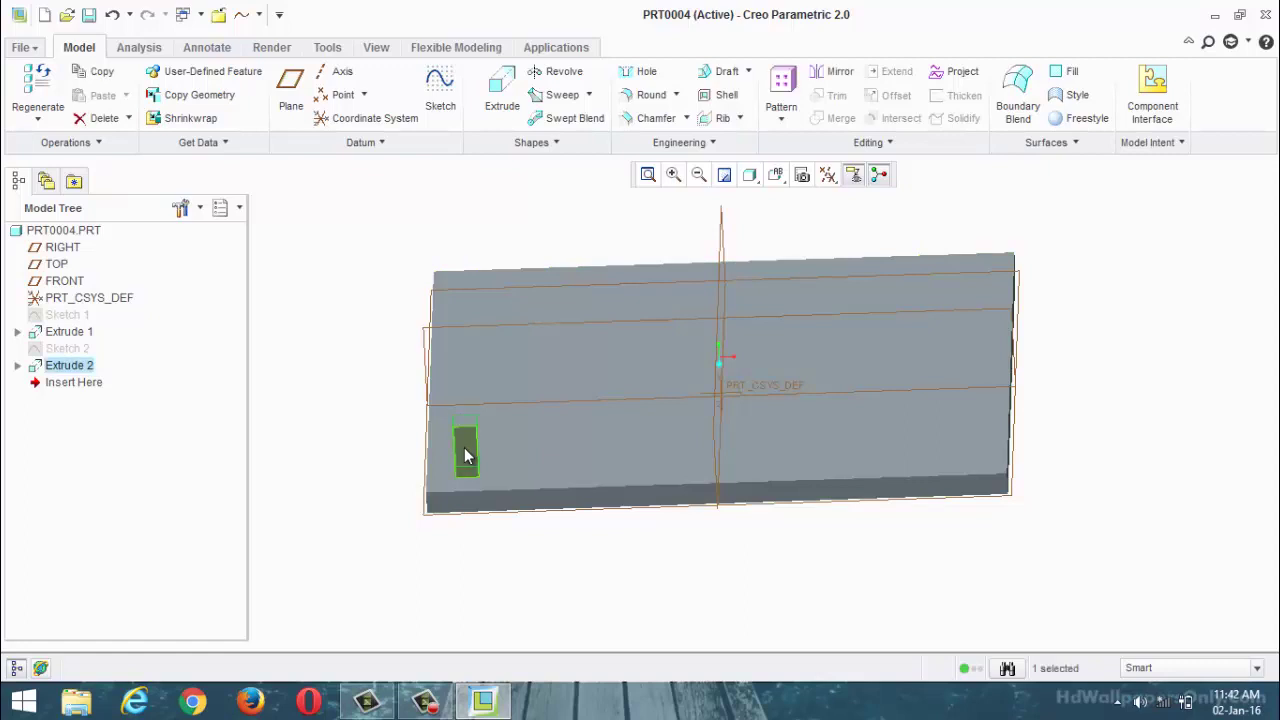
pyautogui.click(782, 120)
pyautogui.click(800, 147)
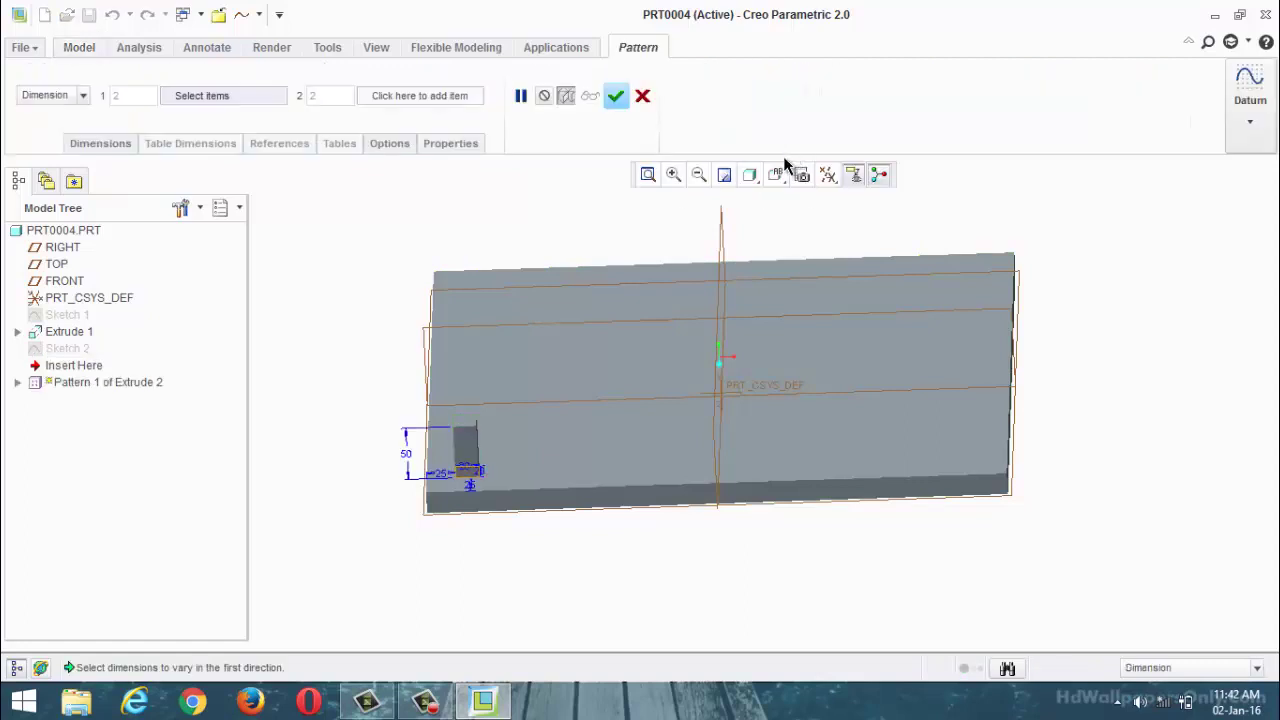
pyautogui.click(83, 95)
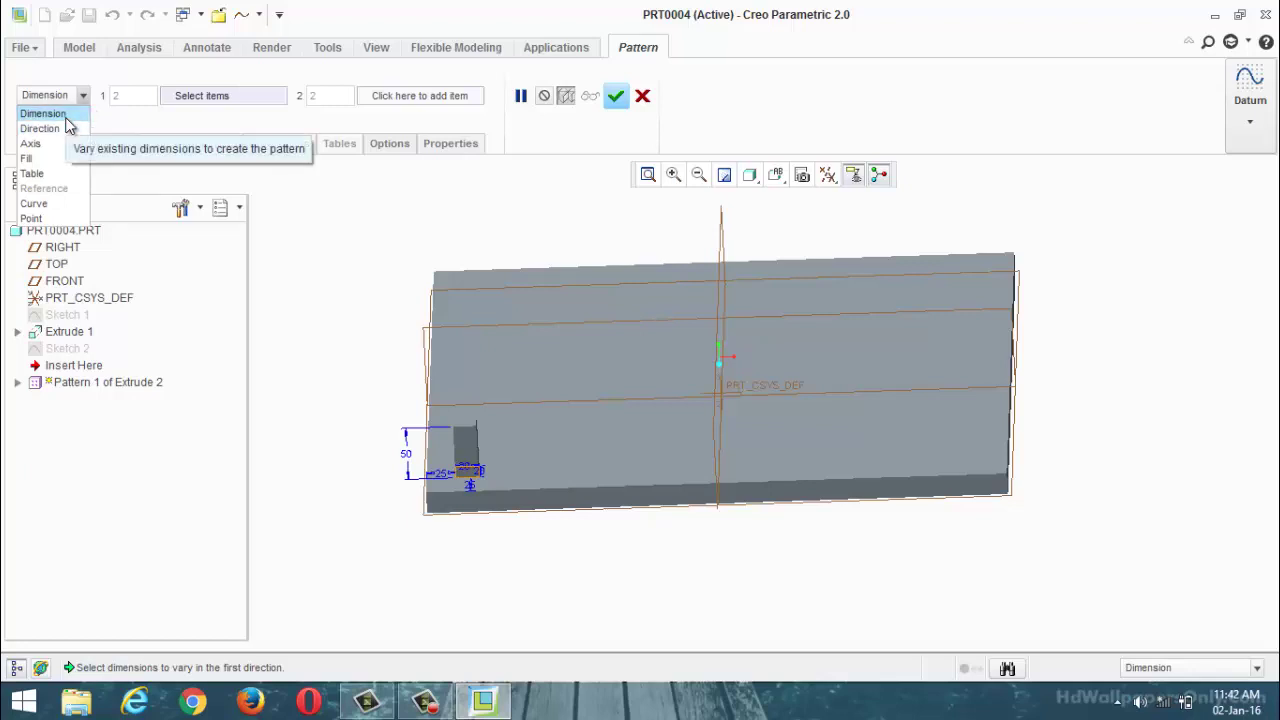
pyautogui.click(68, 123)
# Assign the post's front-edge offset to the first pattern direction and its left-edge offset to the second, with 25 mm increments.
pyautogui.scroll(2, 457, 514)
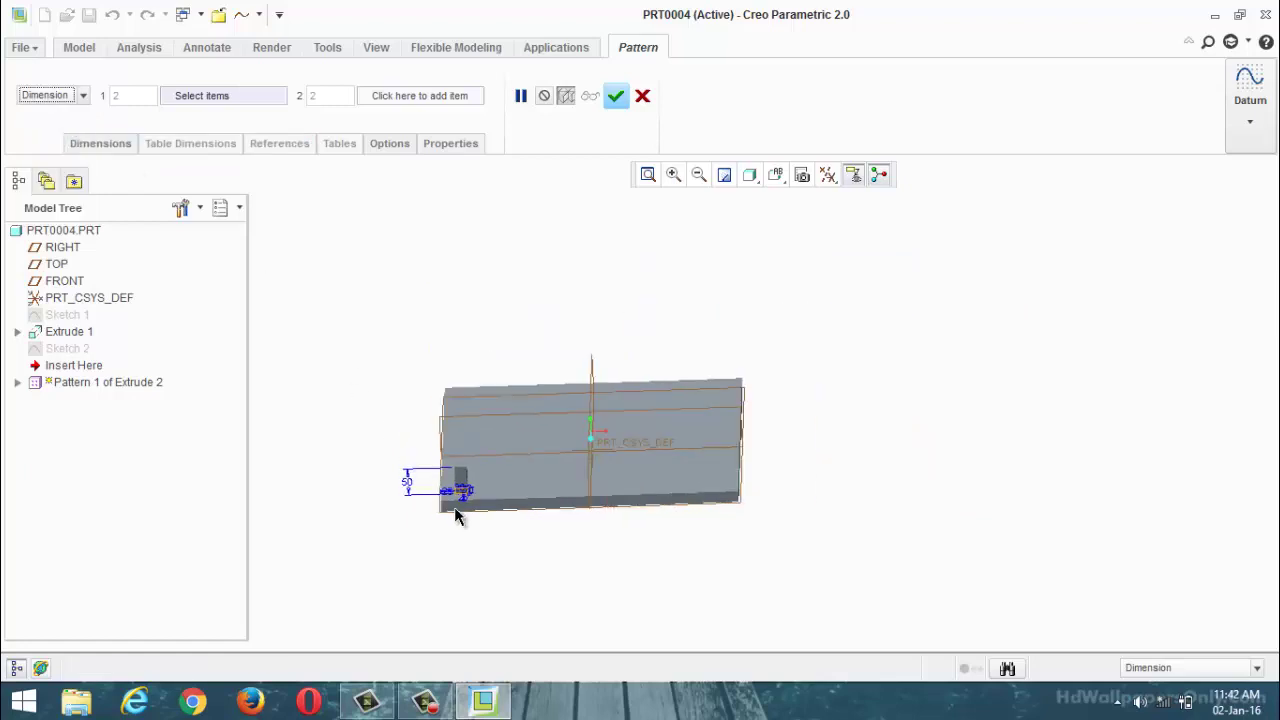
pyautogui.scroll(-5, 450, 505)
pyautogui.click(447, 449)
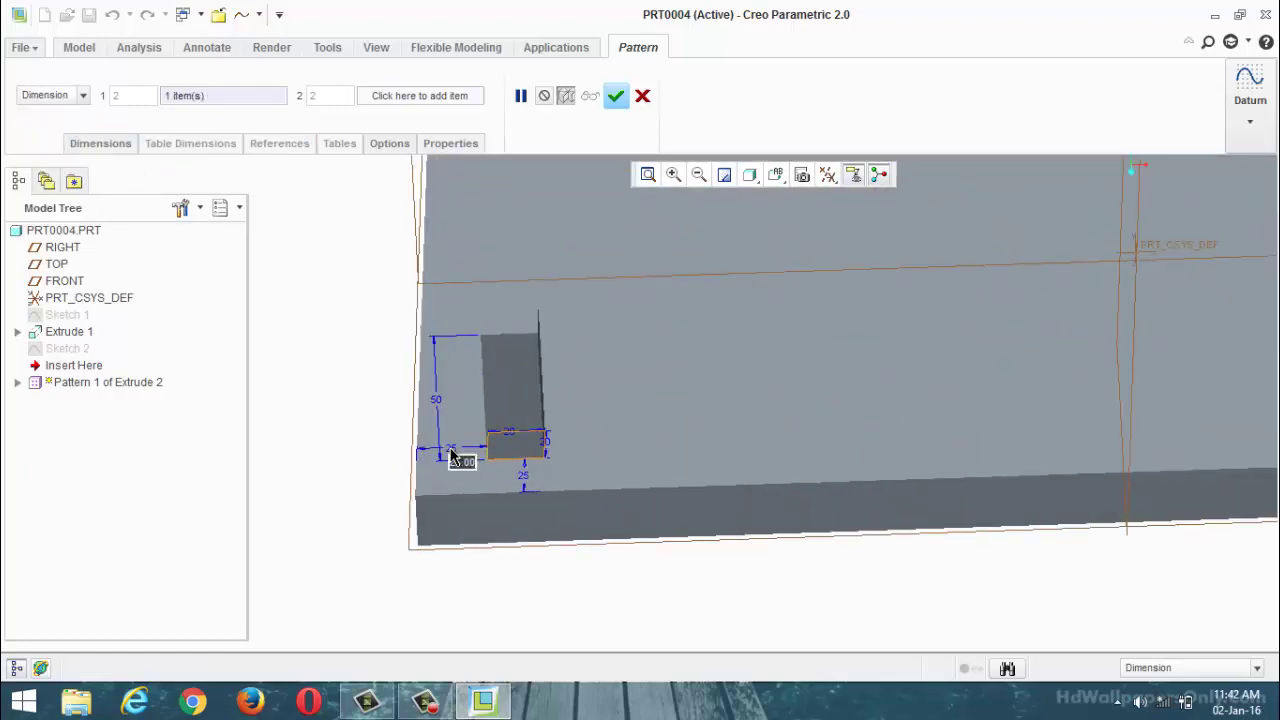
pyautogui.press('Return')
pyautogui.click(525, 482)
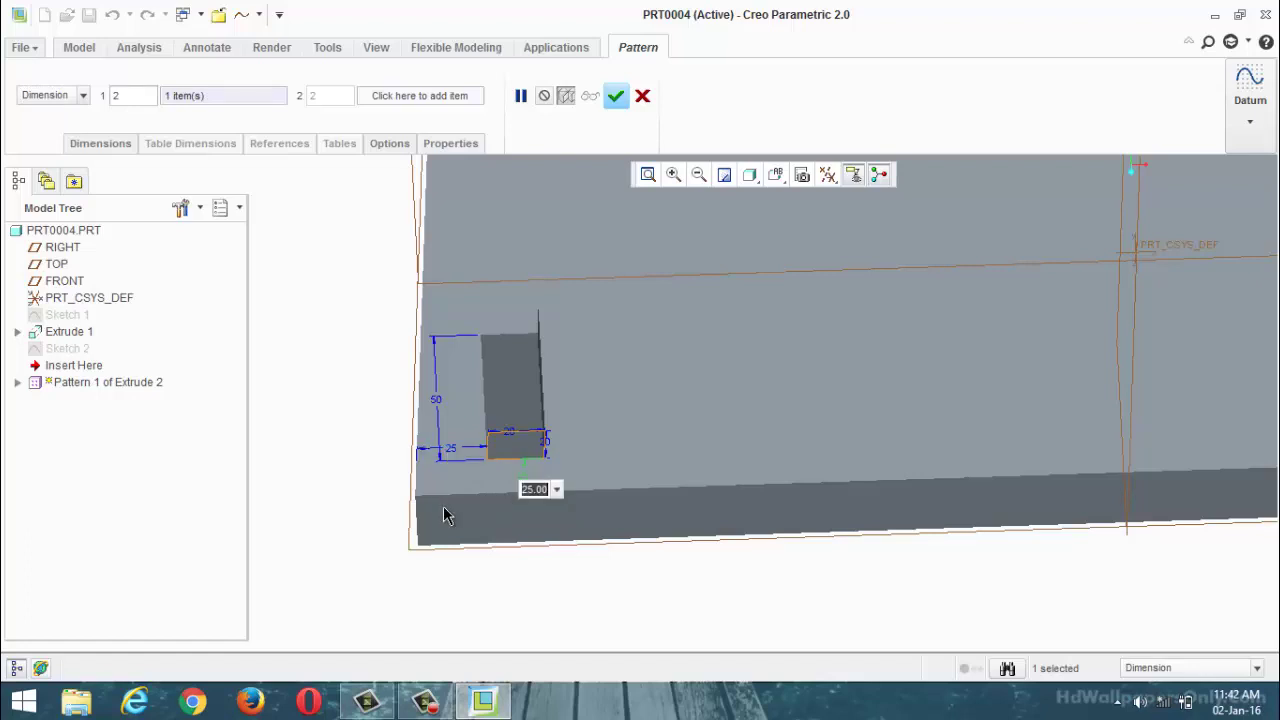
pyautogui.click(400, 96)
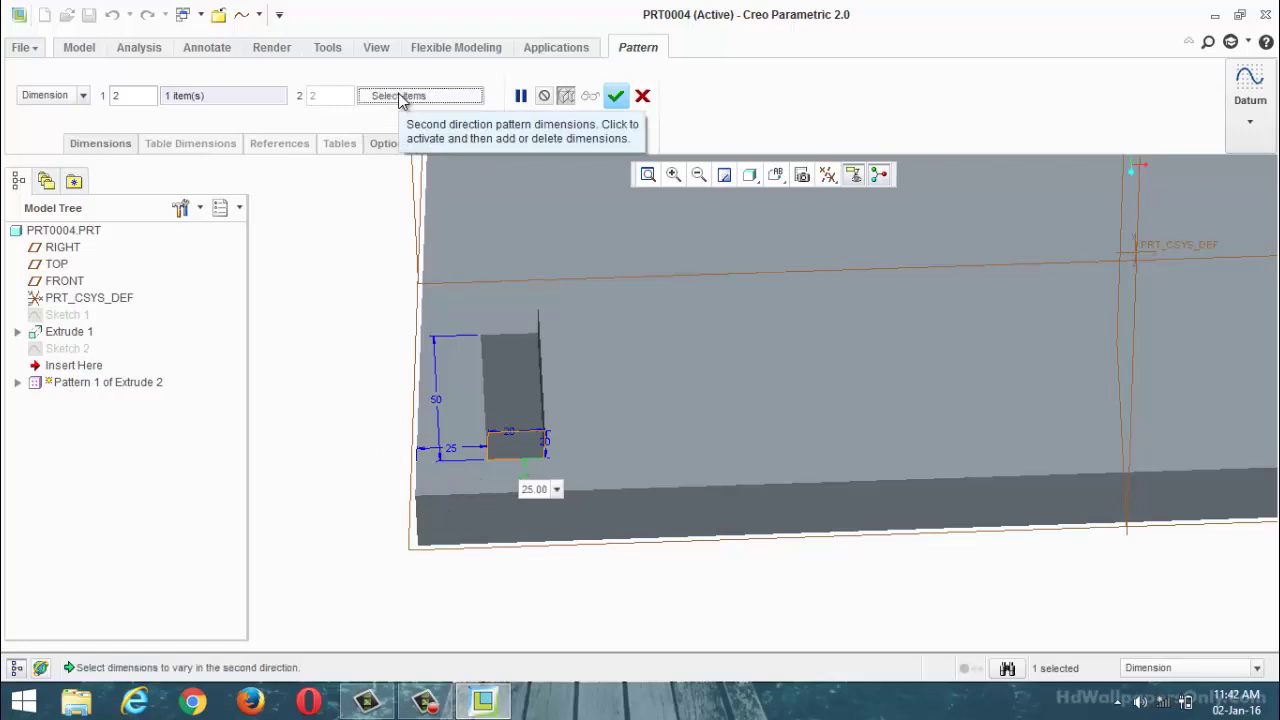
pyautogui.click(455, 452)
# Set the number of pattern members to 5 in both the first and second directions.
pyautogui.scroll(-2, 342, 497)
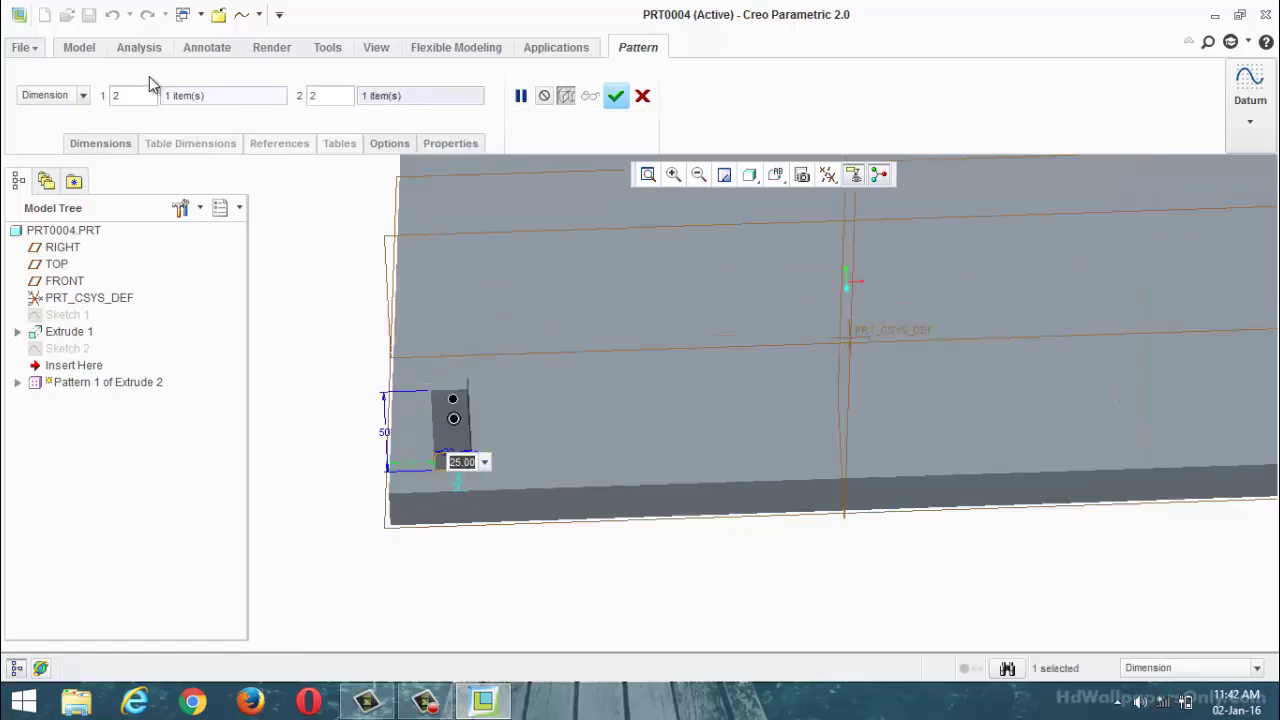
pyautogui.doubleClick(120, 95)
pyautogui.write('5')
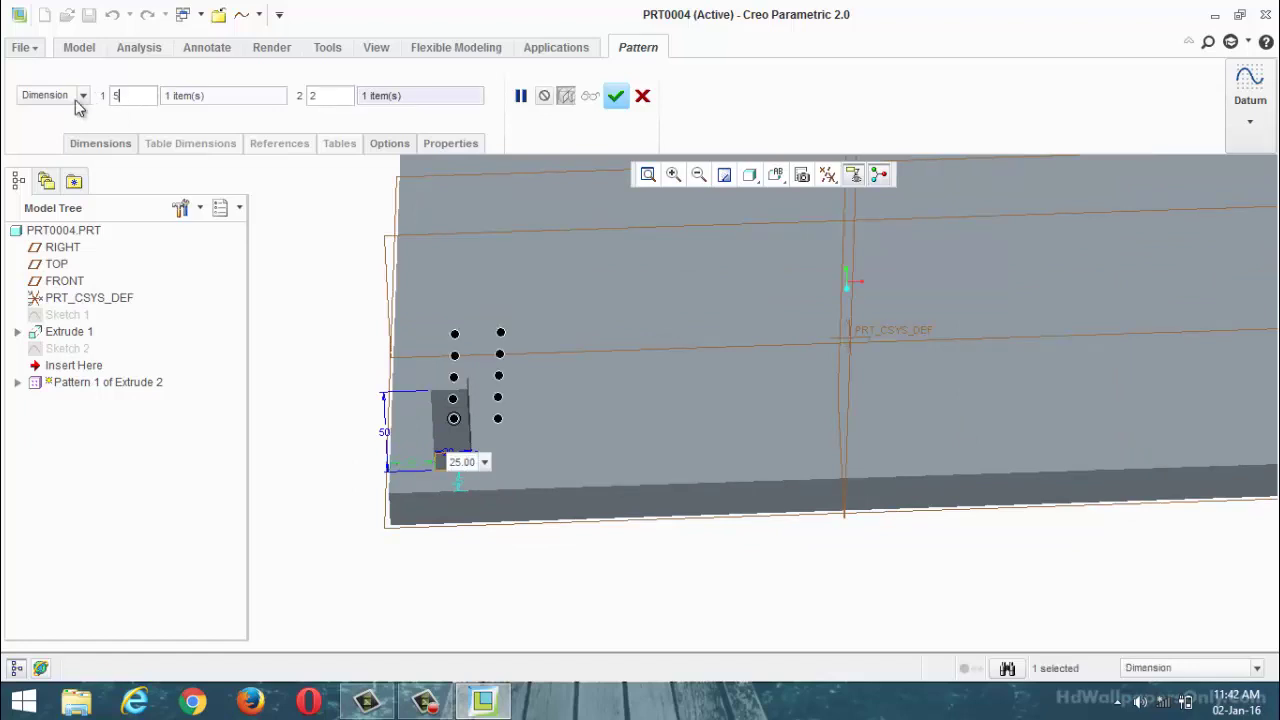
pyautogui.click(341, 95)
pyautogui.write('5')
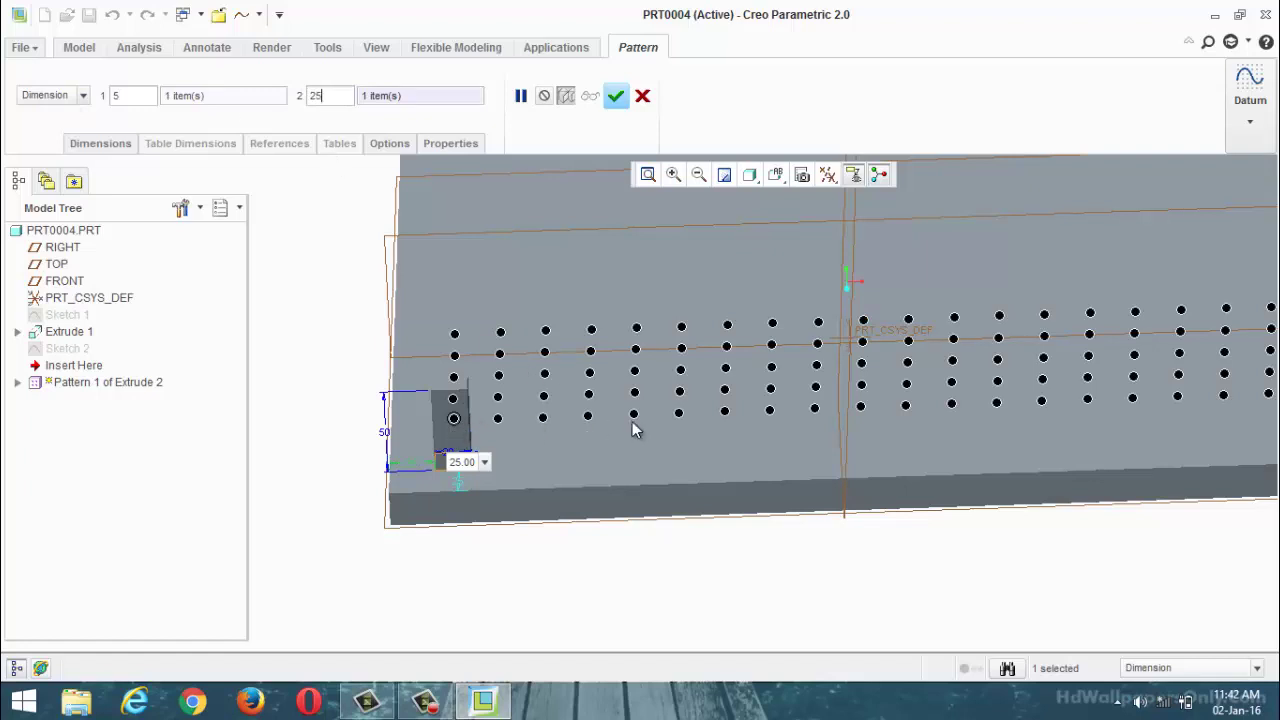
pyautogui.scroll(-2, 420, 416)
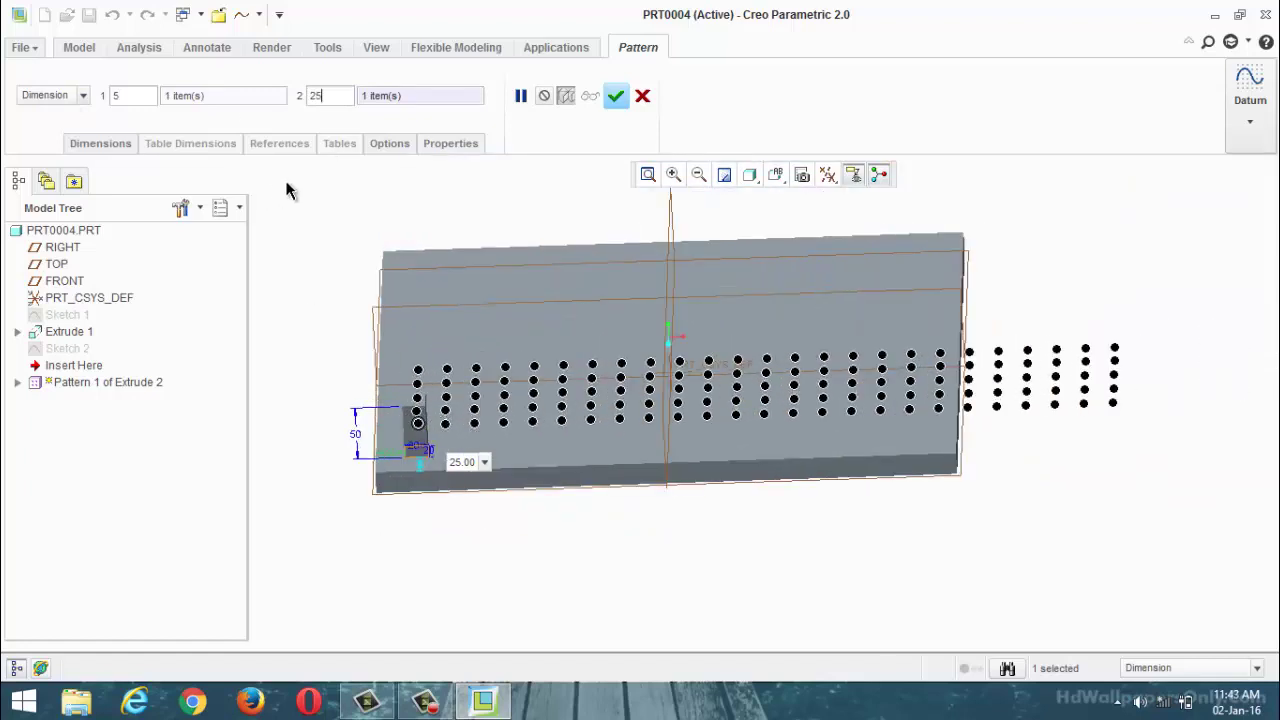
pyautogui.moveTo(337, 95); pyautogui.dragTo(279, 97)
pyautogui.write('5')
pyautogui.press('Return')
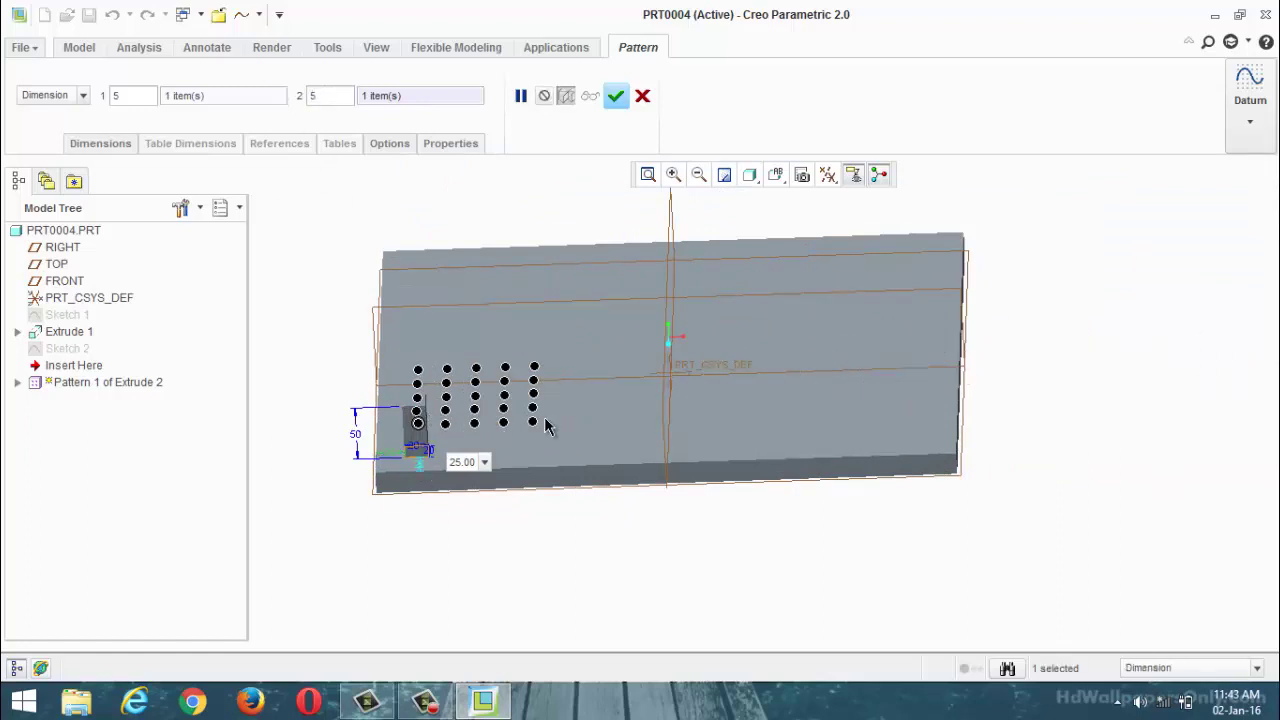
# Set the first pattern direction's increment to 100 mm.
pyautogui.click(114, 144)
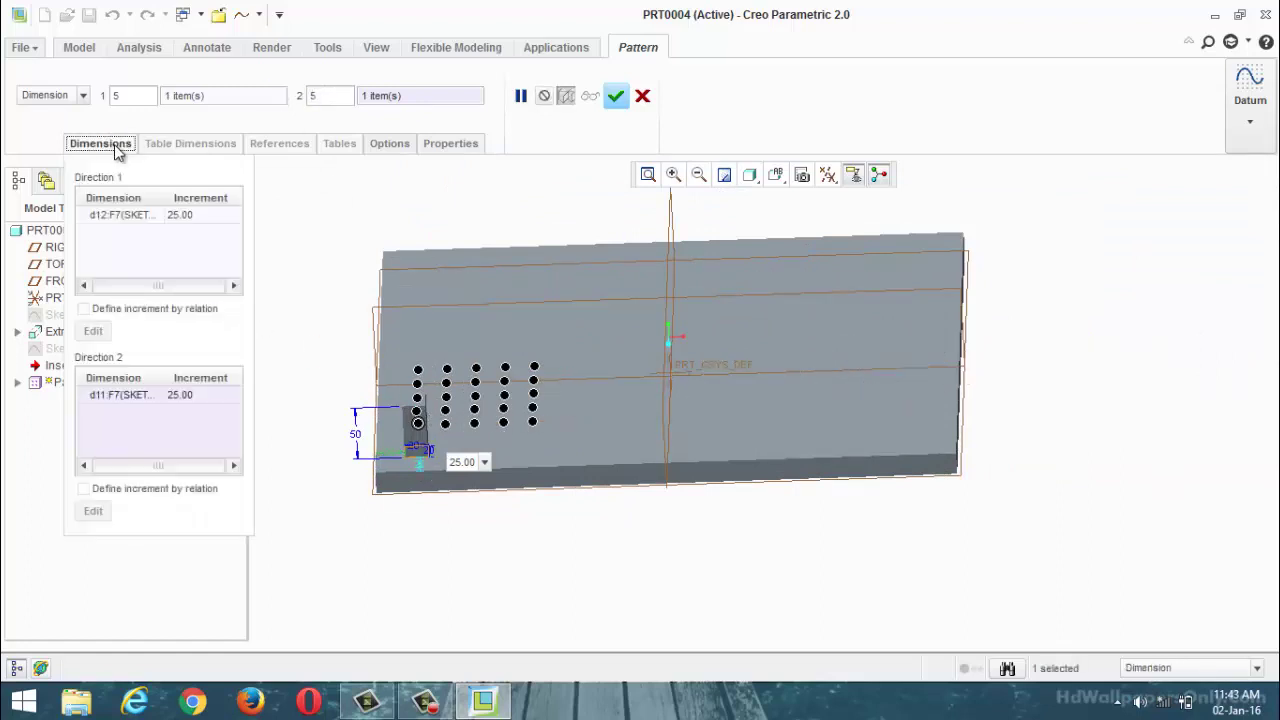
pyautogui.click(200, 218)
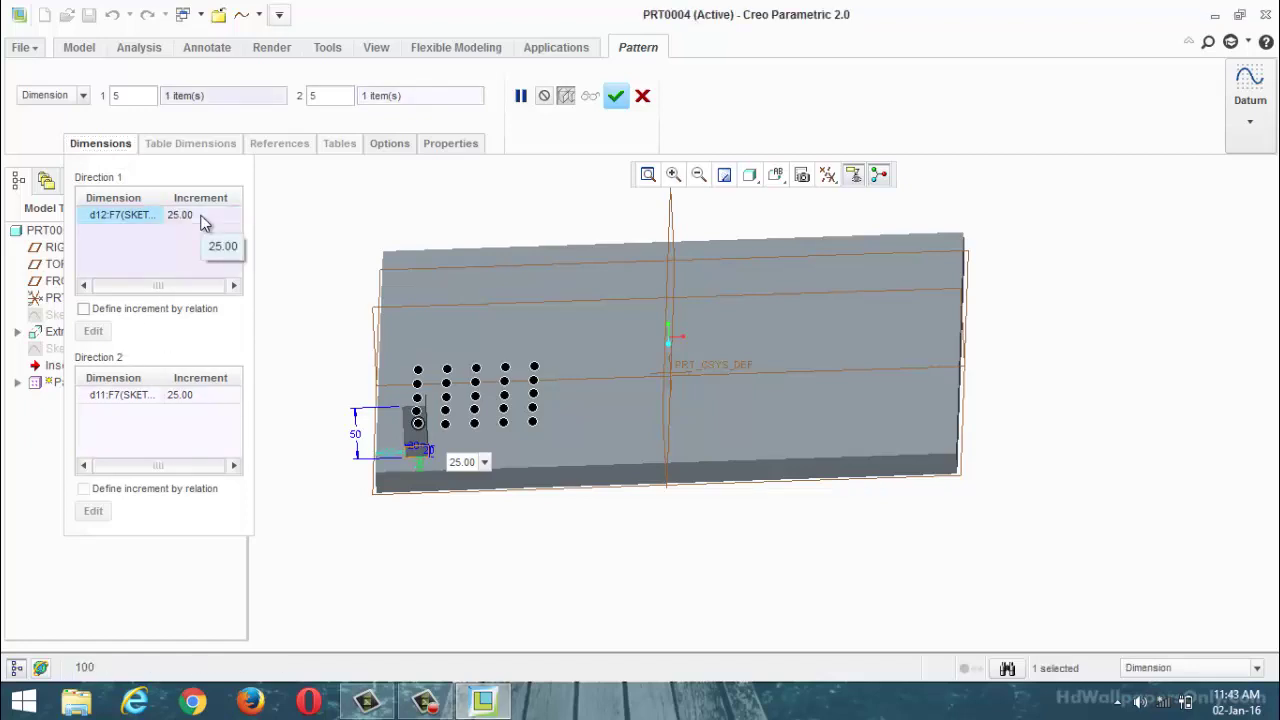
pyautogui.click(201, 216)
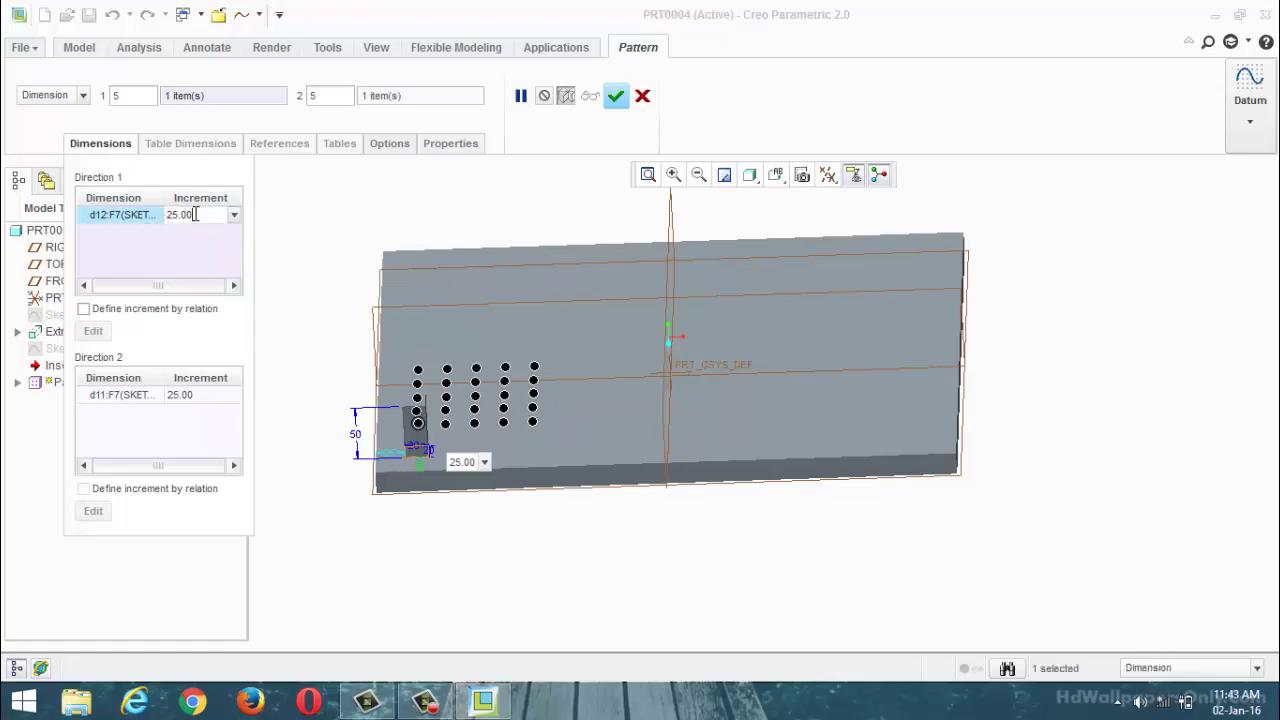
pyautogui.press('BackSpace')
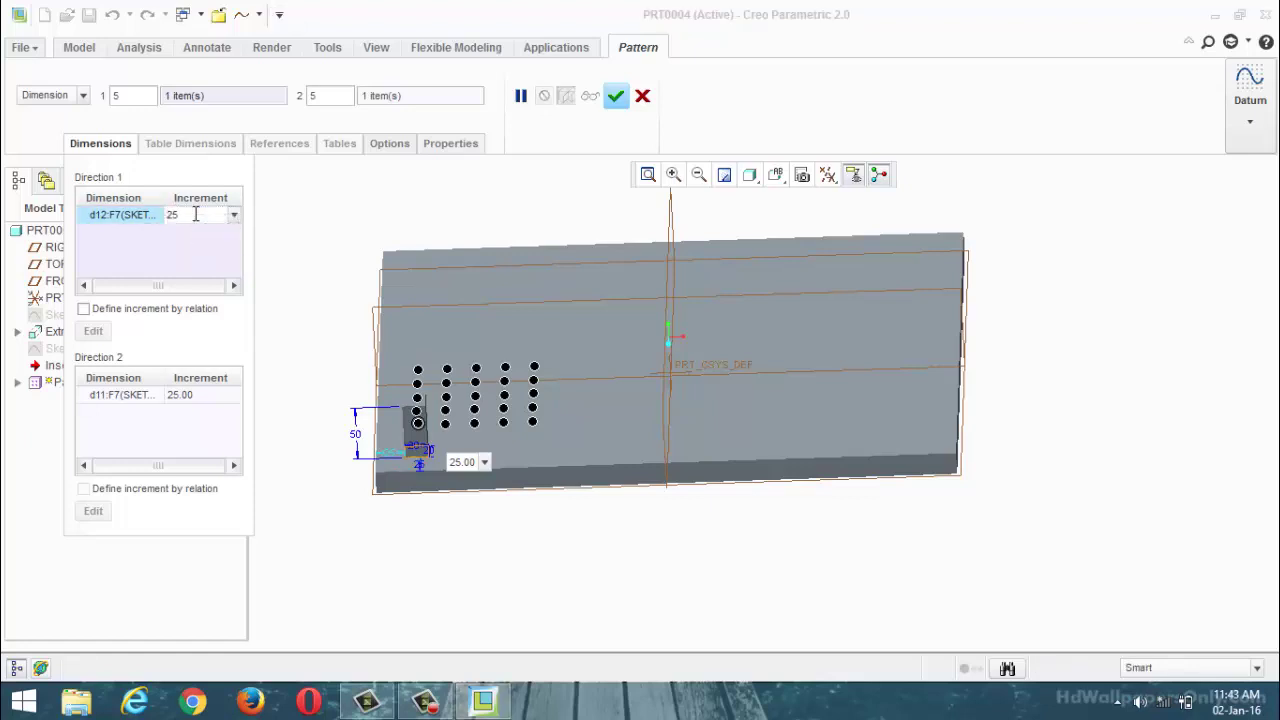
pyautogui.press('Return')
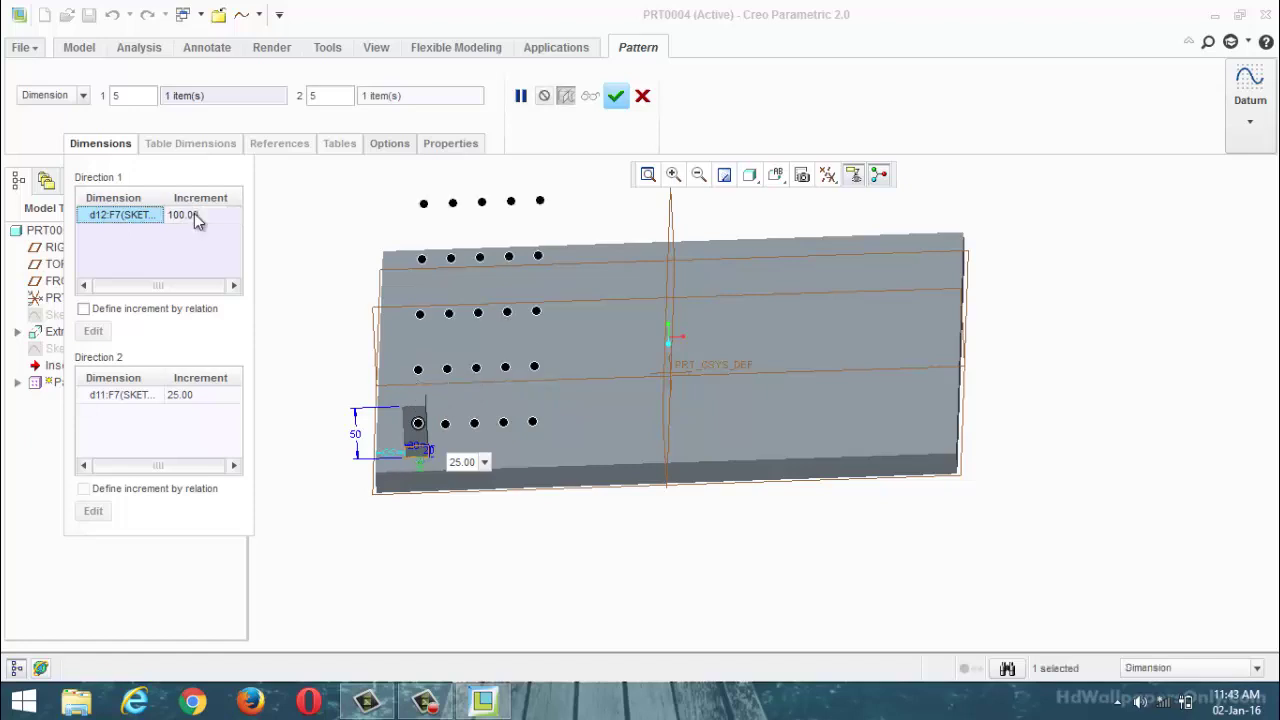
# Try to set the first pattern direction's increment to 80 mm.
pyautogui.click(194, 213)
pyautogui.moveTo(207, 216); pyautogui.dragTo(158, 222)
pyautogui.press('End')
pyautogui.write('80')
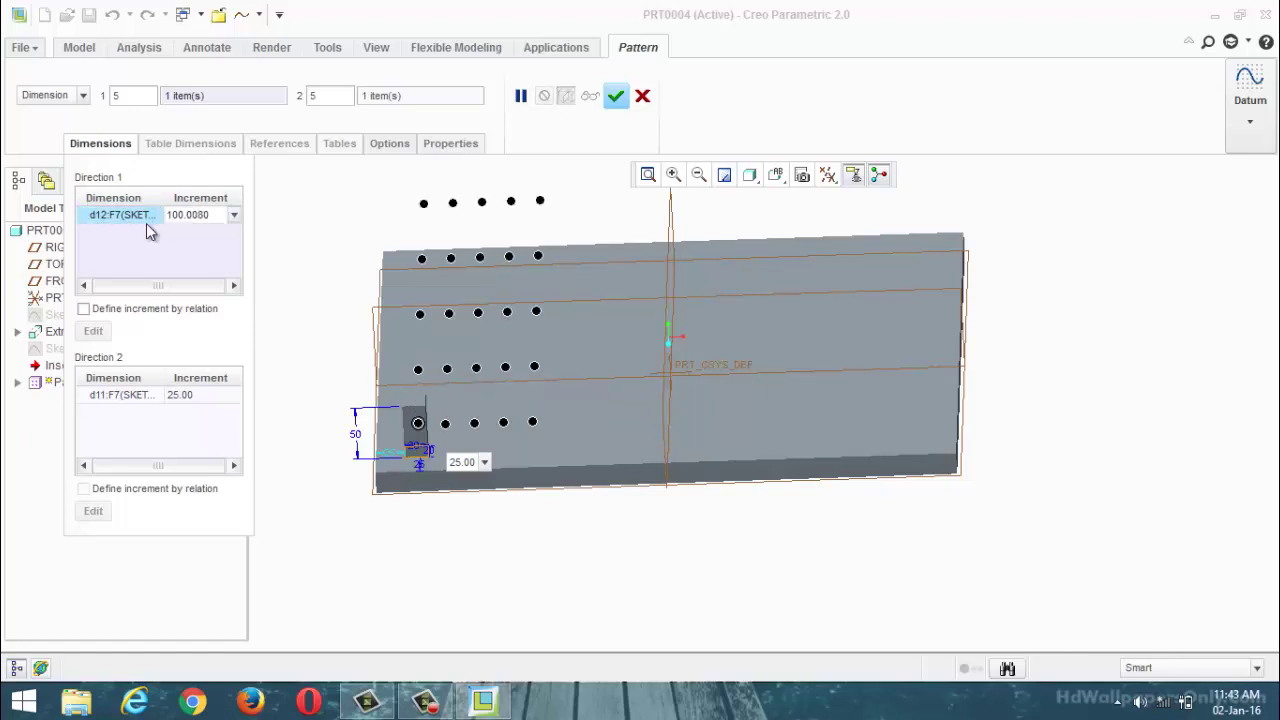
pyautogui.press('Return')
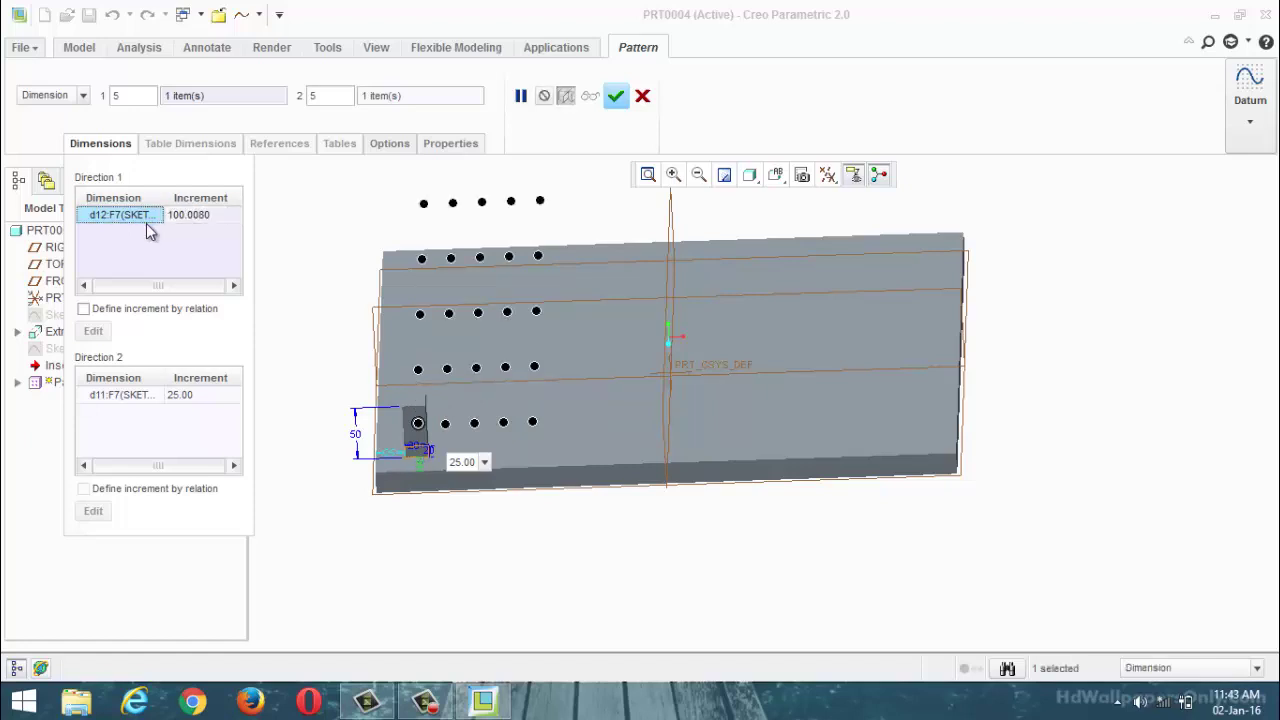
# Set the first pattern direction's increment to 50 mm.
pyautogui.click(212, 214)
pyautogui.moveTo(212, 214); pyautogui.dragTo(131, 214)
pyautogui.write('50')
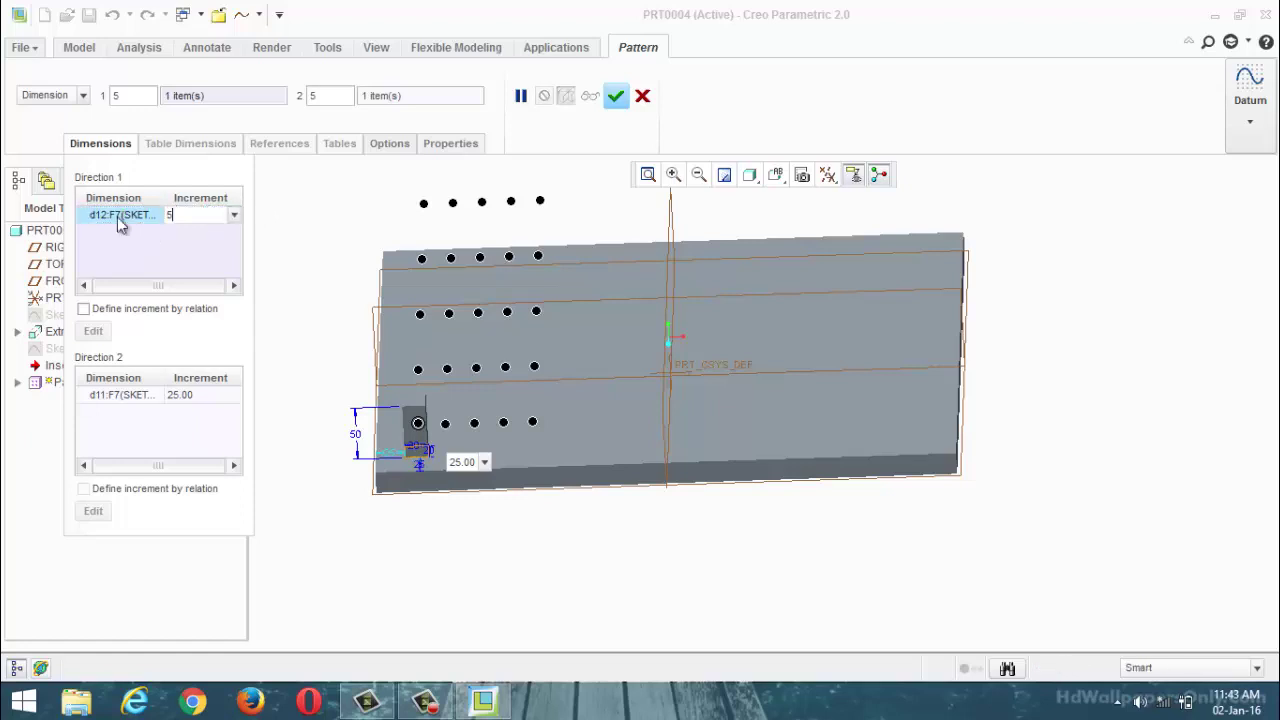
pyautogui.press('Return')
pyautogui.click(117, 220)
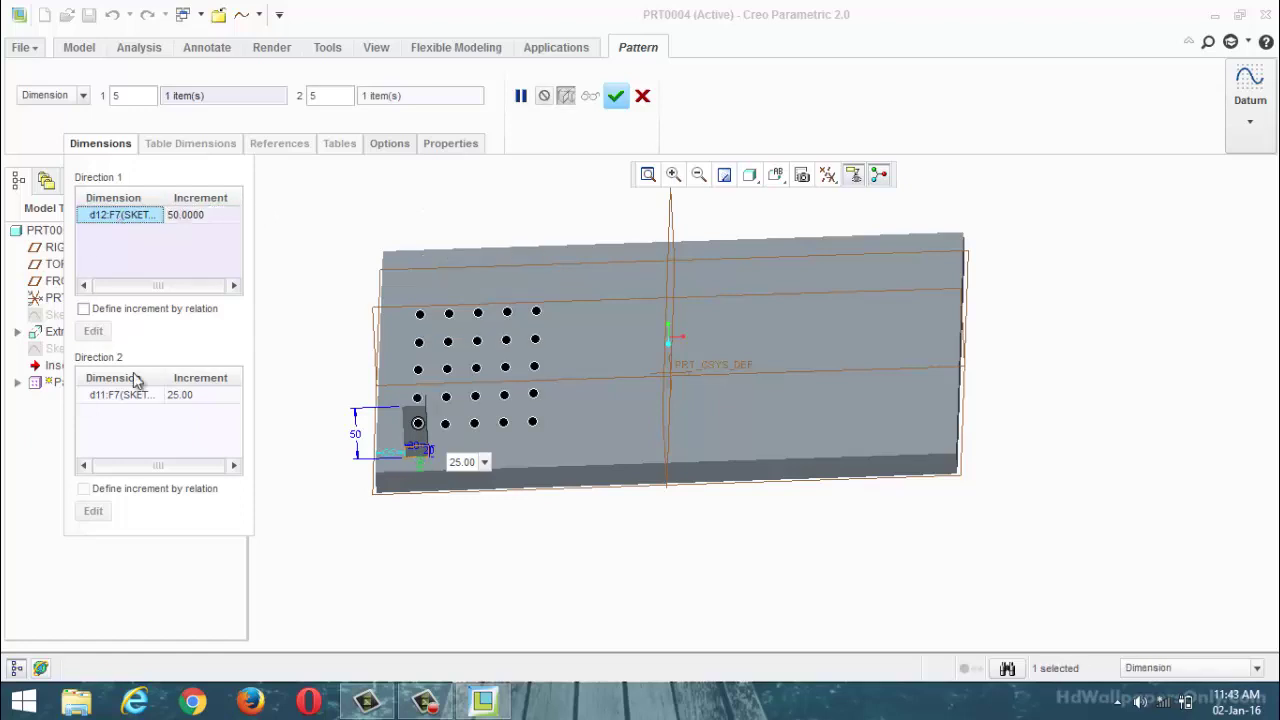
# Set the second pattern direction's increment to 80 mm.
pyautogui.click(195, 397)
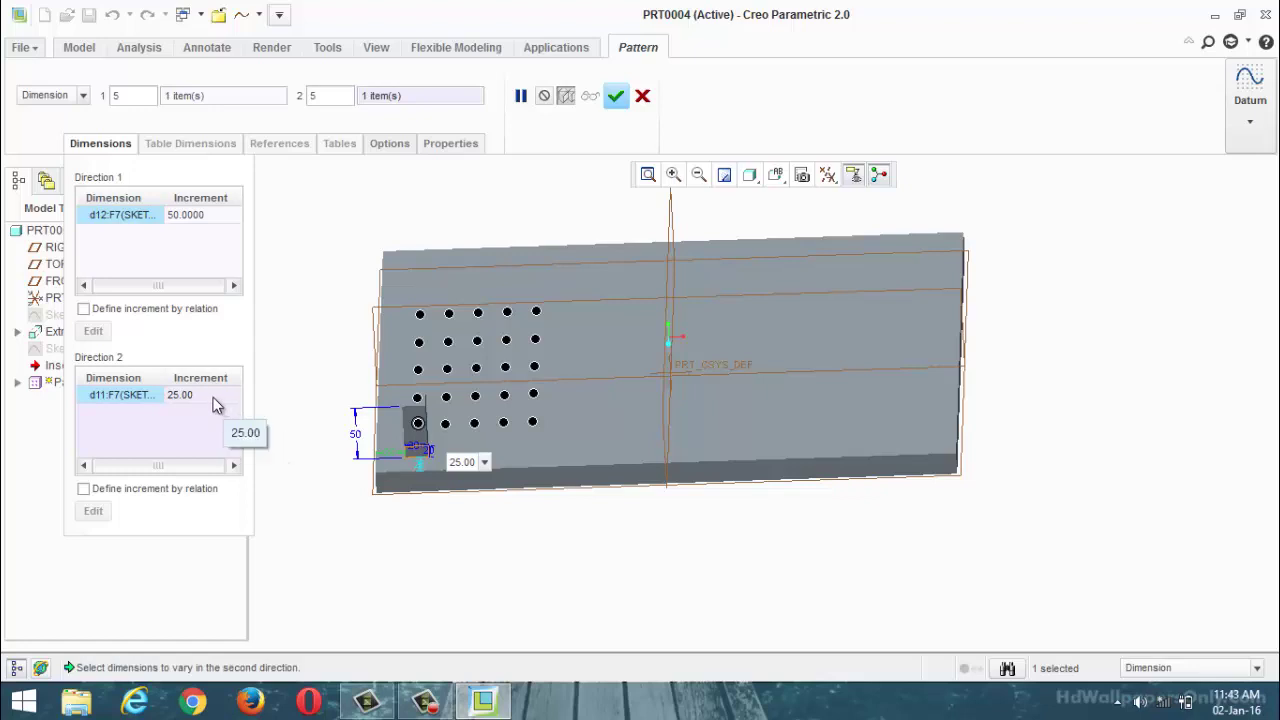
pyautogui.click(213, 396)
pyautogui.press('BackSpace')
pyautogui.press('BackSpace')
pyautogui.press('BackSpace')
pyautogui.press('BackSpace')
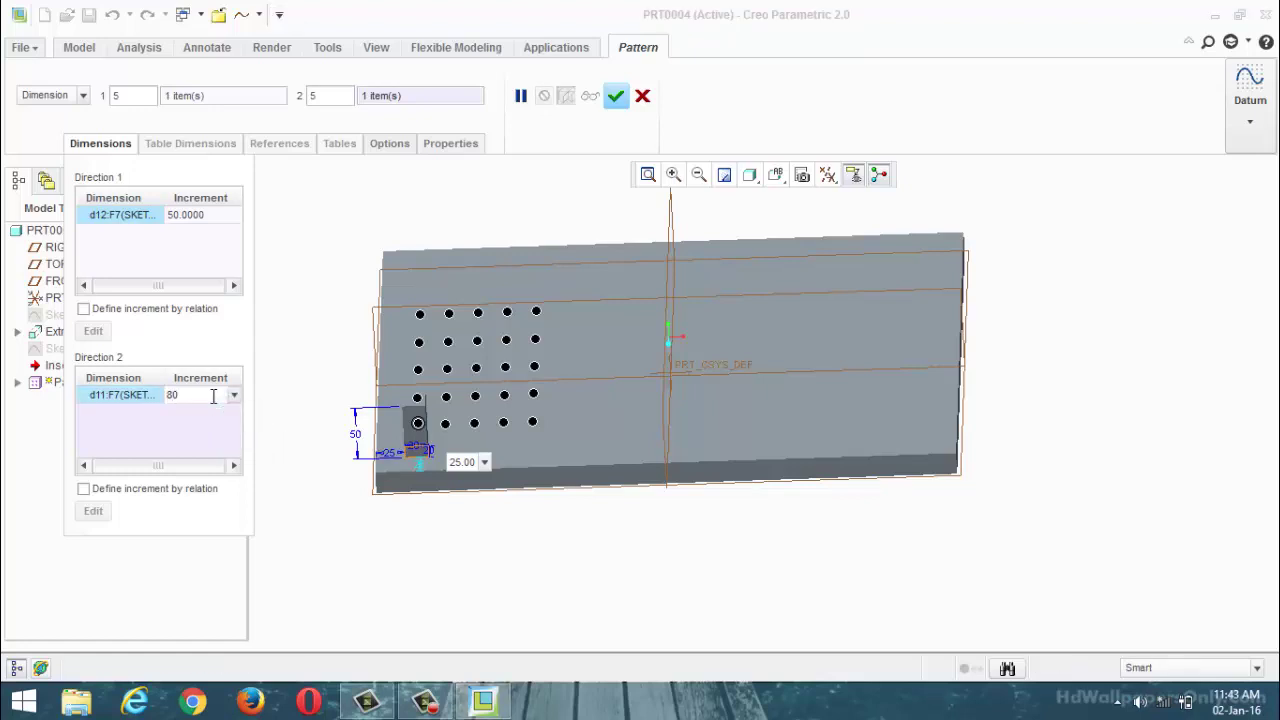
pyautogui.write('80')
pyautogui.press('Return')
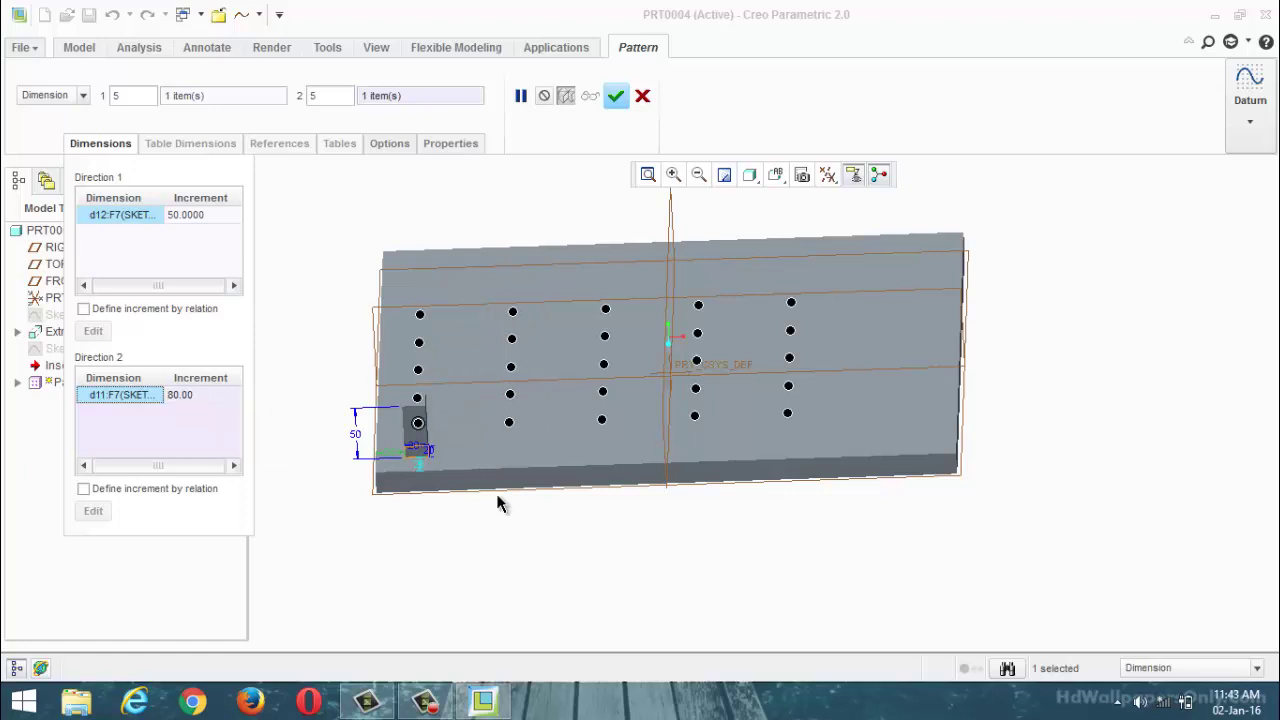
# Exclude the nine interior members of the 5 x 5 post pattern, keeping only the outer ring.
pyautogui.moveTo(509, 509); pyautogui.dragTo(420, 373, button='middle')
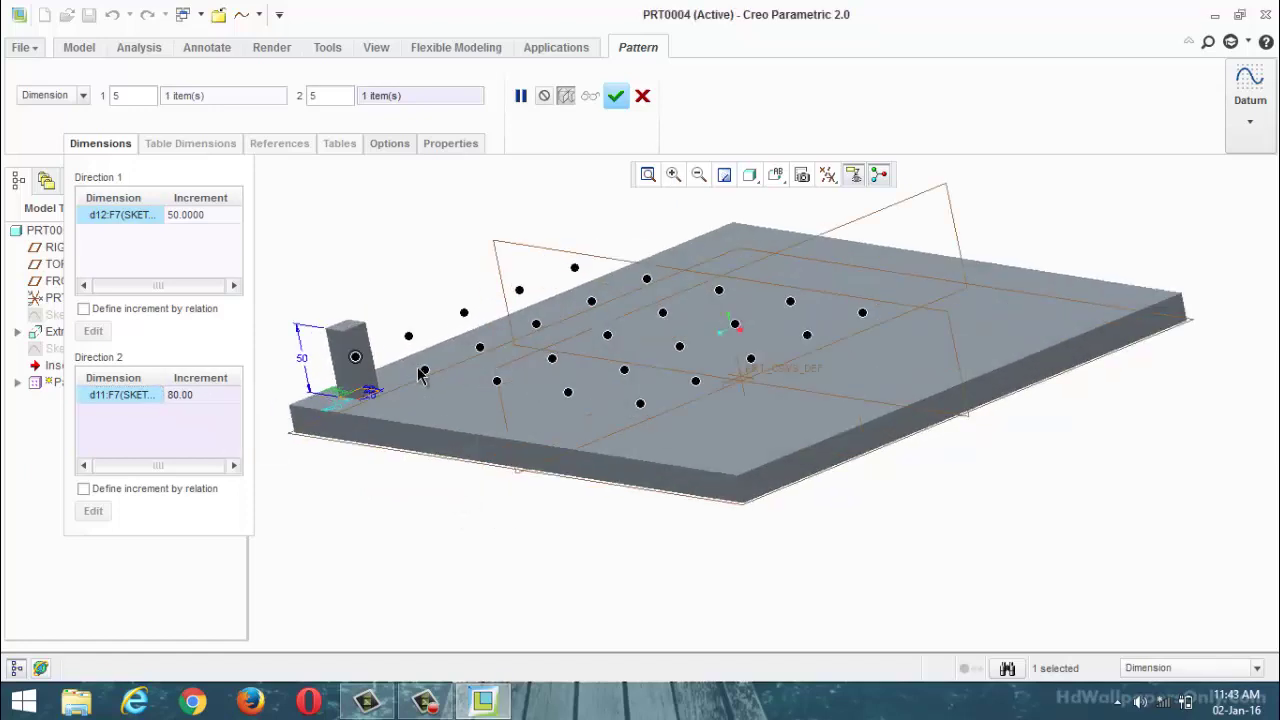
pyautogui.scroll(2, 420, 373)
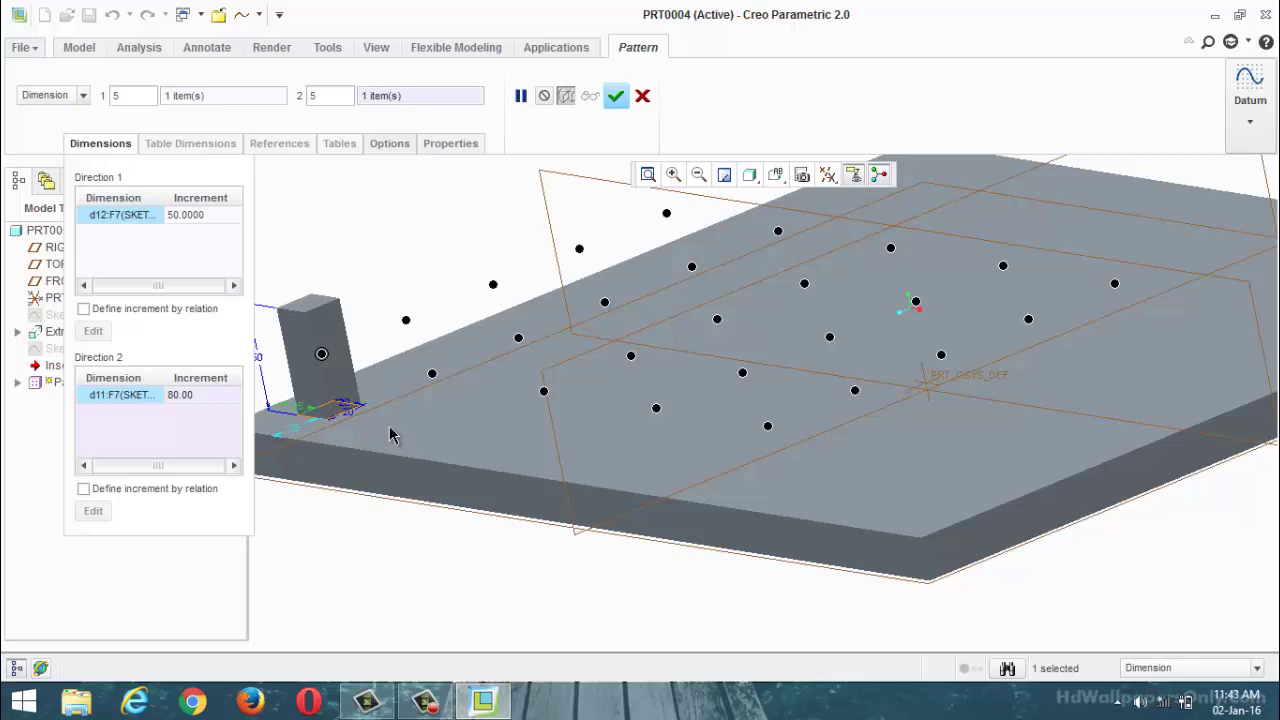
pyautogui.scroll(2, 396, 435)
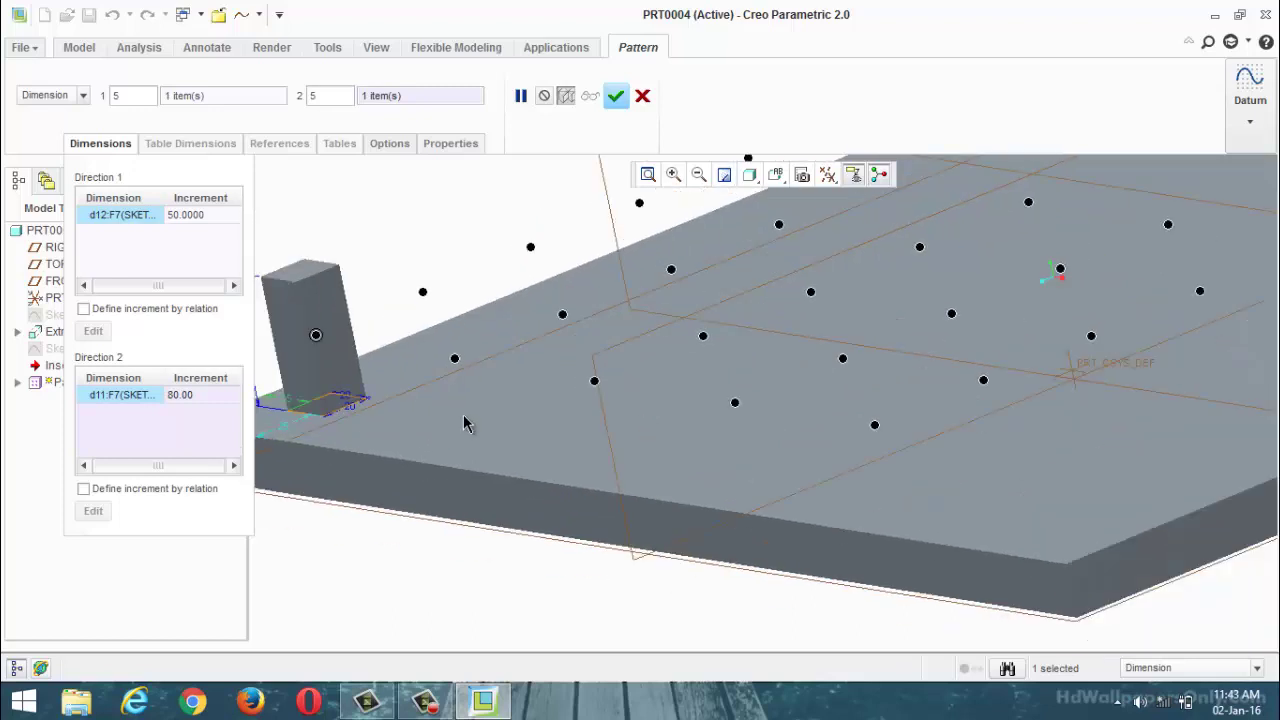
pyautogui.scroll(-2, 468, 423)
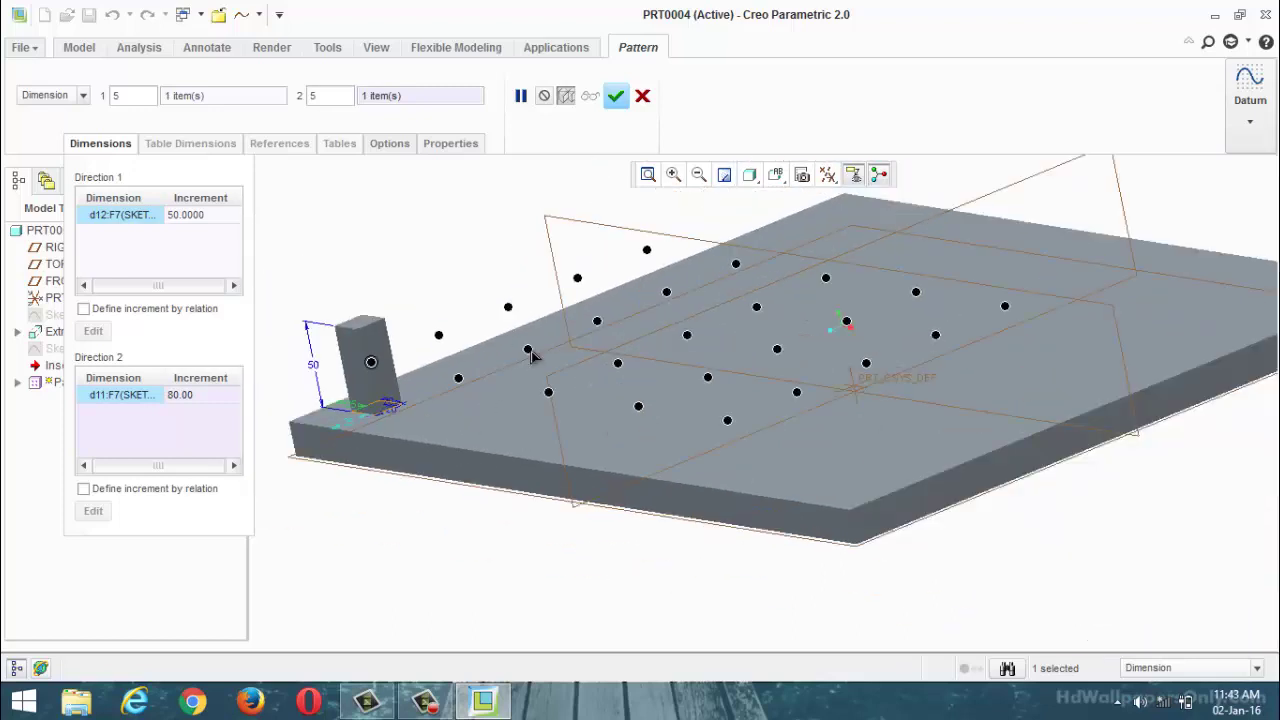
pyautogui.click(528, 351)
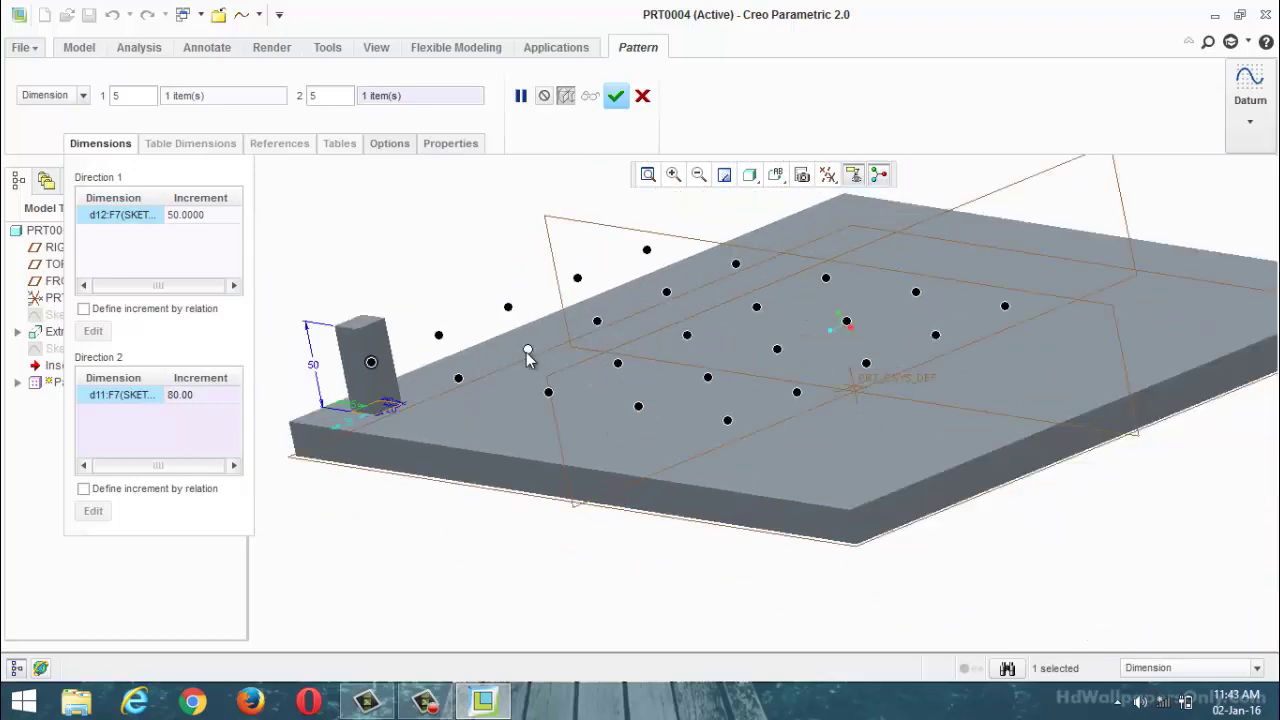
pyautogui.click(667, 292)
pyautogui.click(846, 321)
pyautogui.click(777, 349)
pyautogui.click(708, 377)
pyautogui.click(618, 363)
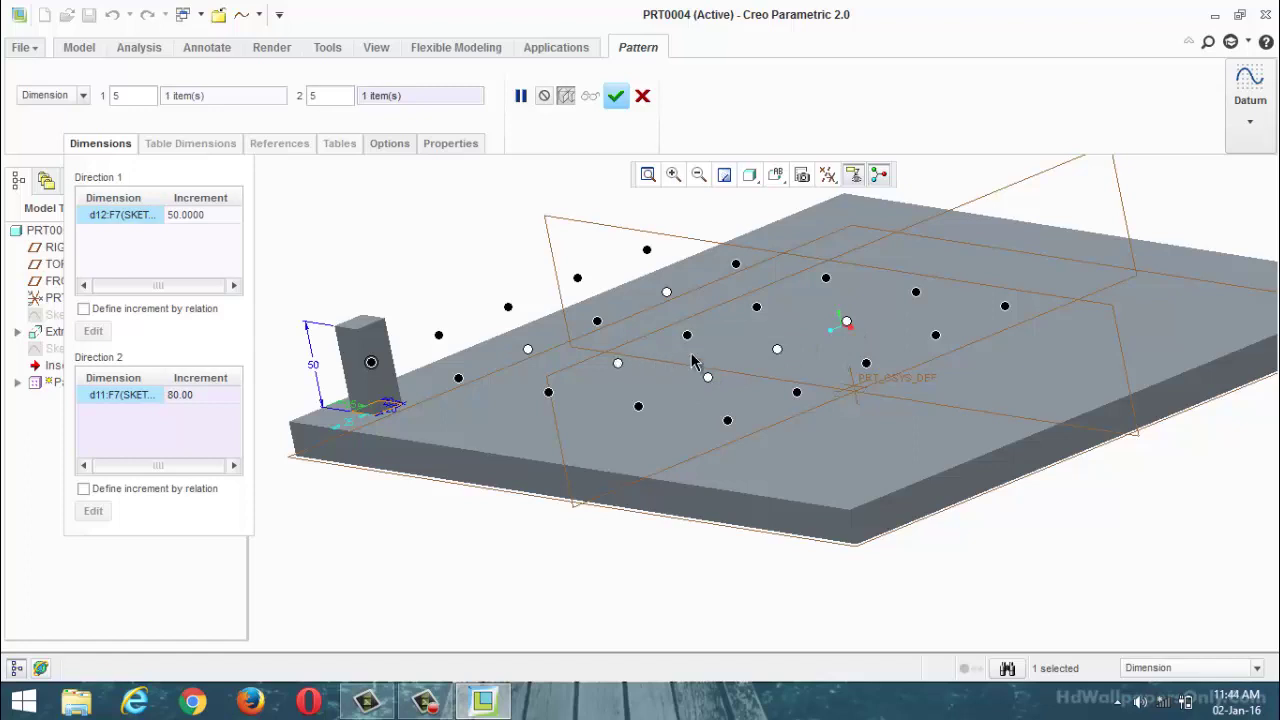
pyautogui.click(756, 307)
pyautogui.click(797, 392)
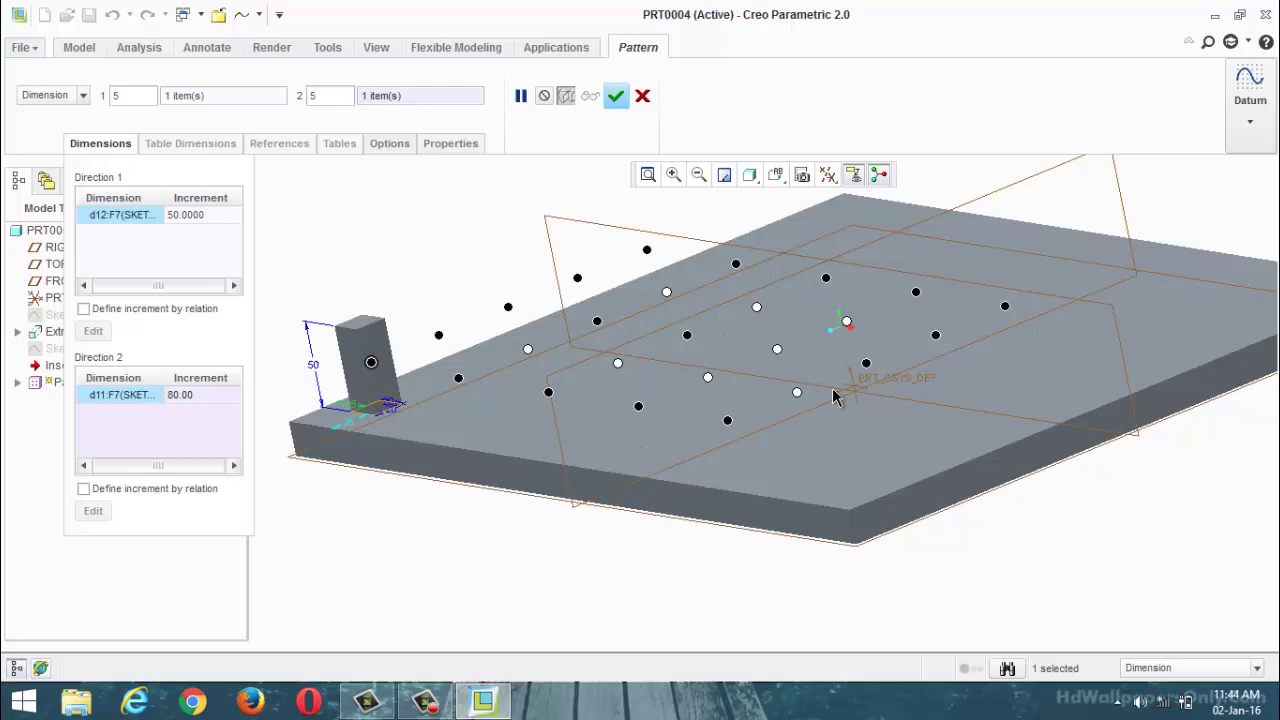
pyautogui.click(936, 335)
# Complete the post pattern and view the resulting ring of posts on the plate.
pyautogui.click(616, 95)
pyautogui.click(539, 437)
pyautogui.moveTo(539, 437); pyautogui.dragTo(506, 500, button='middle')
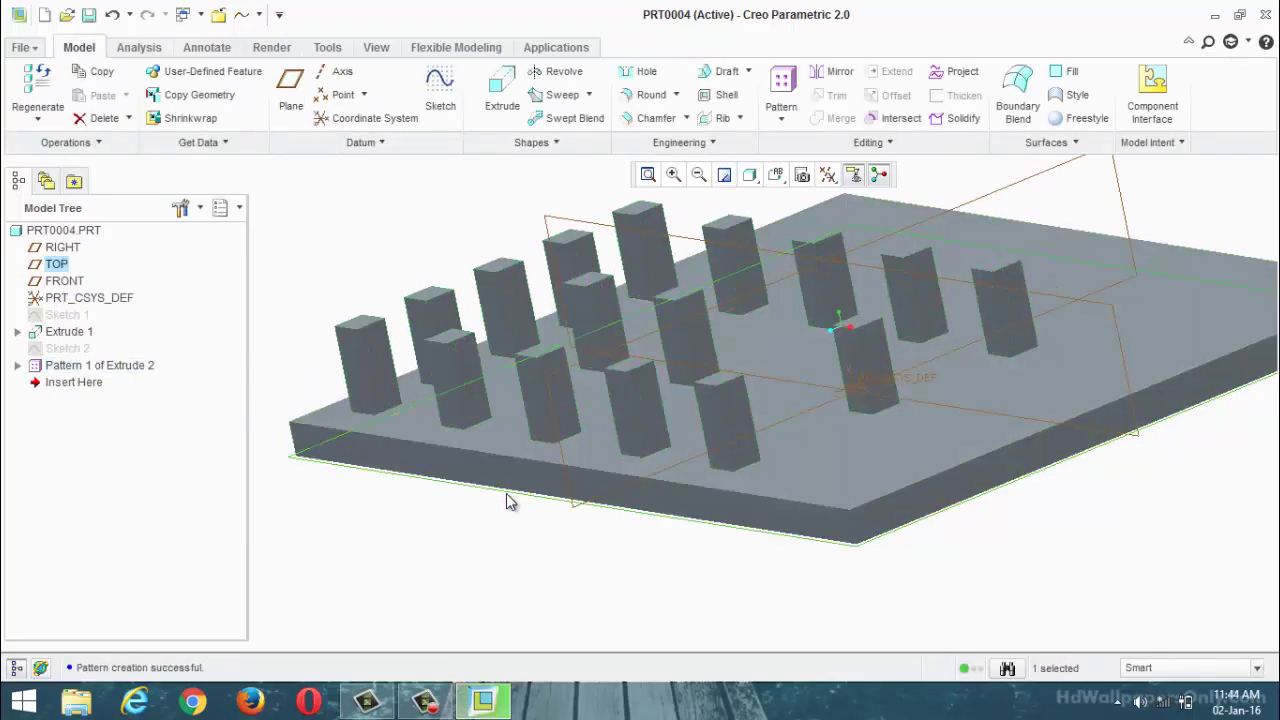
pyautogui.scroll(4, 531, 523)
pyautogui.hotkey('ctrl', 'd')
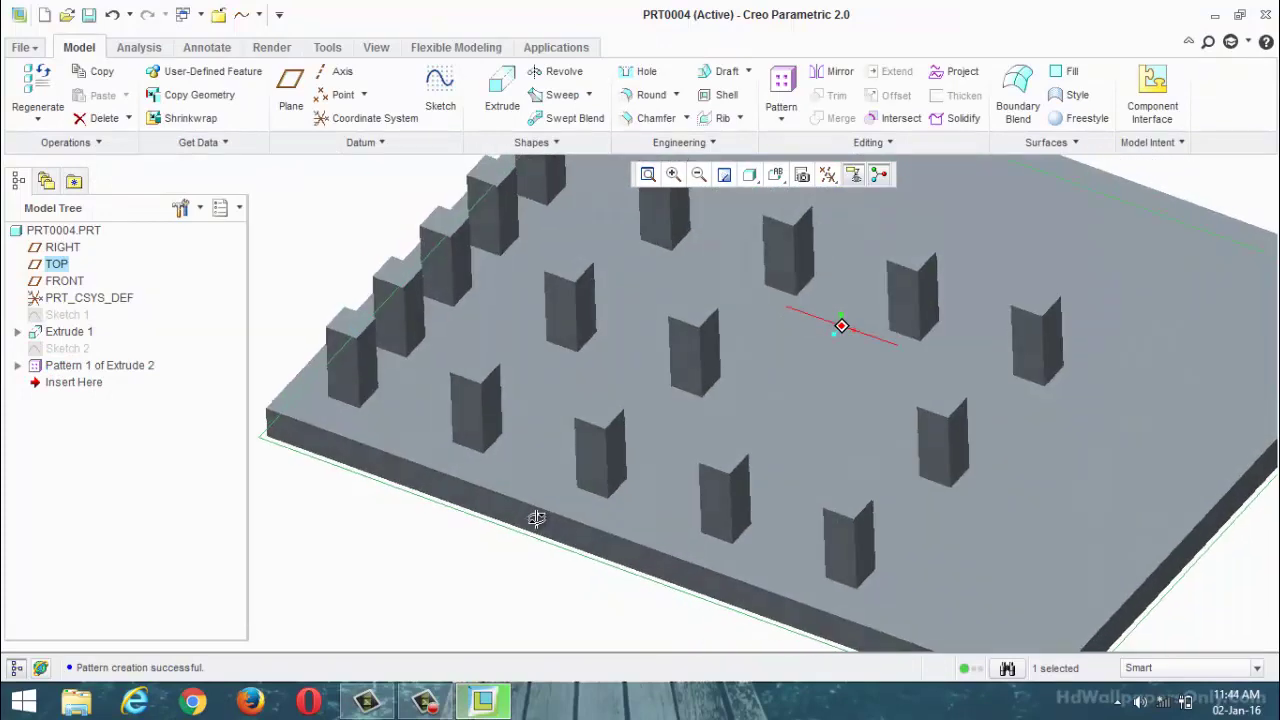
# Redefine the post pattern to restore the nine excluded interior members.
pyautogui.rightClick(86, 366)
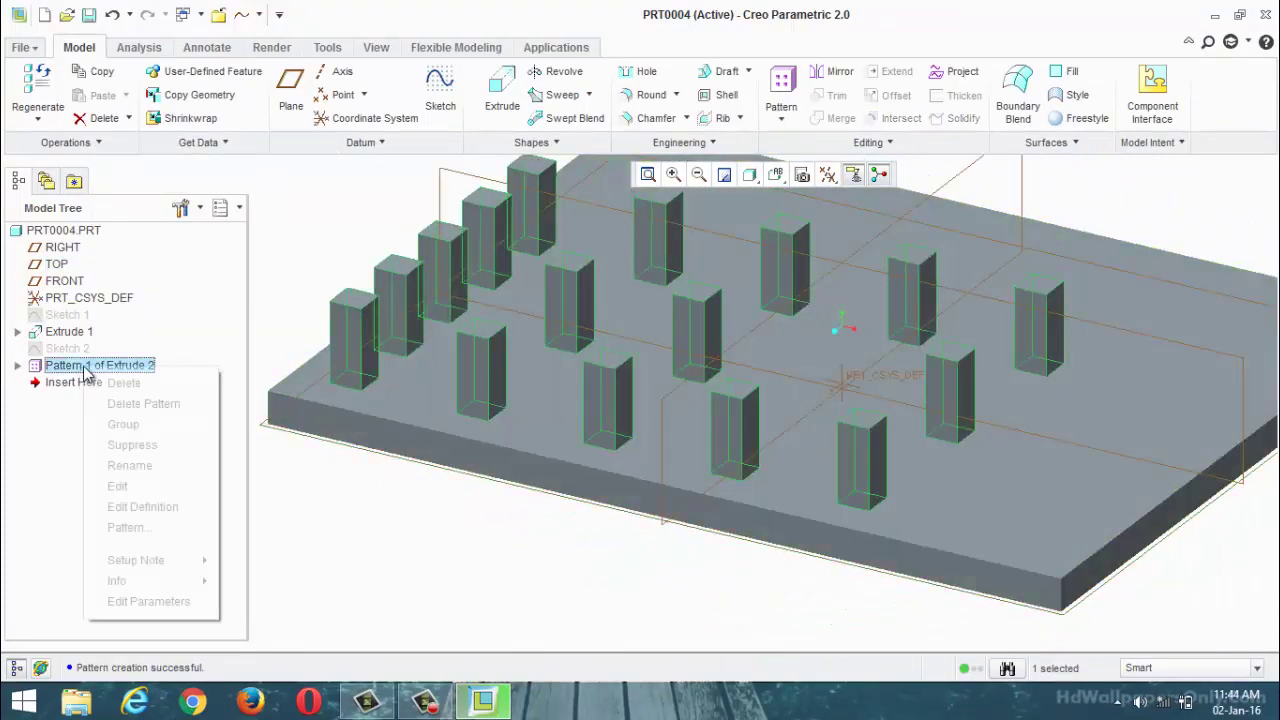
pyautogui.click(143, 507)
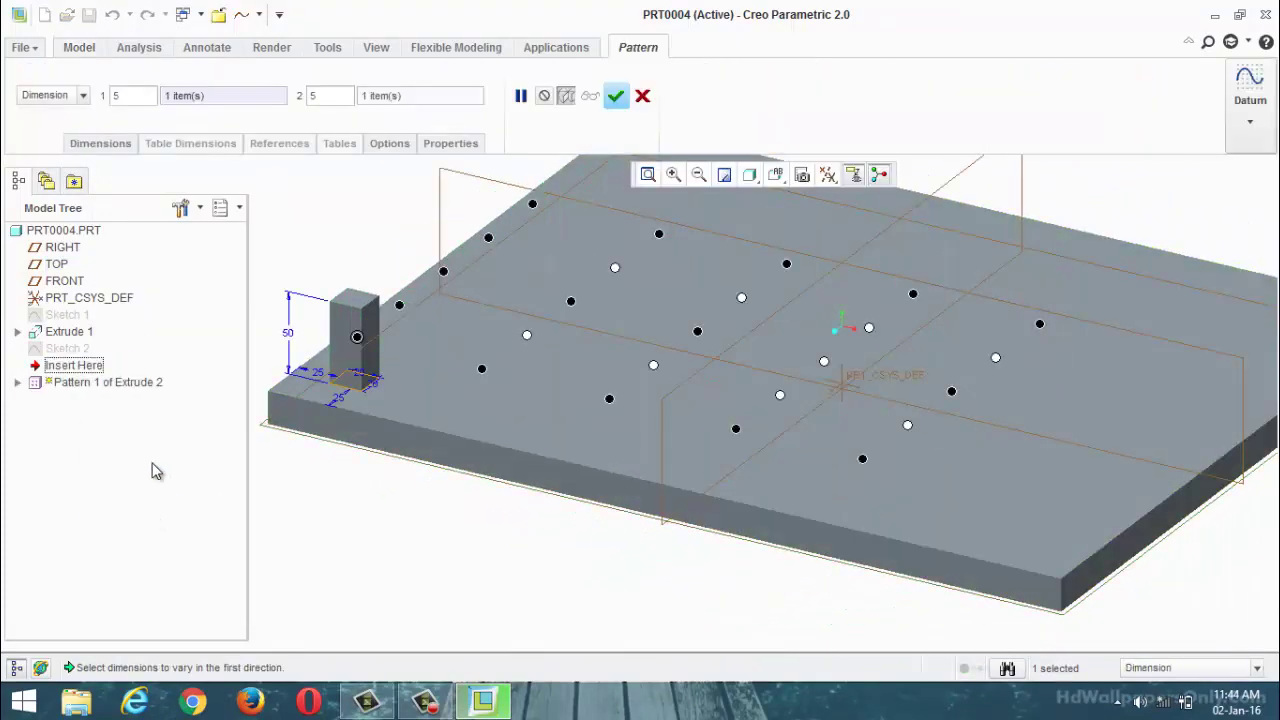
pyautogui.click(614, 268)
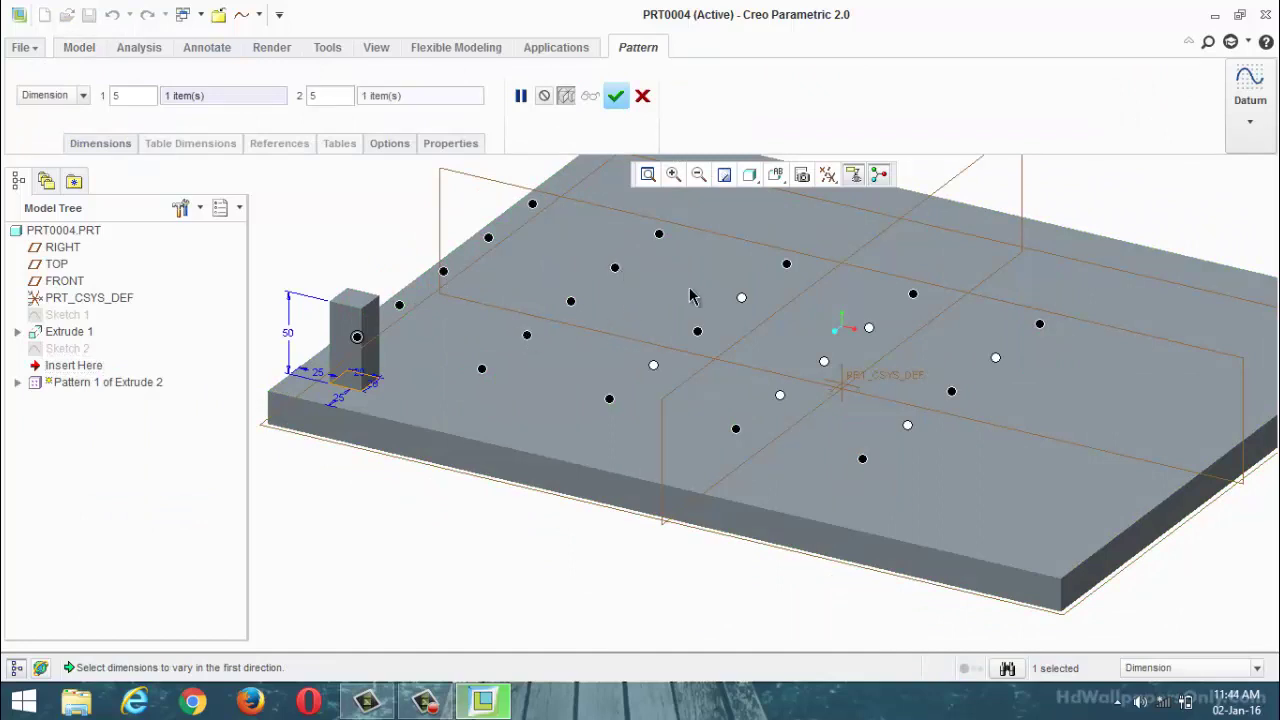
pyautogui.click(741, 297)
pyautogui.click(653, 366)
pyautogui.click(780, 395)
pyautogui.click(824, 361)
pyautogui.click(869, 328)
pyautogui.click(995, 358)
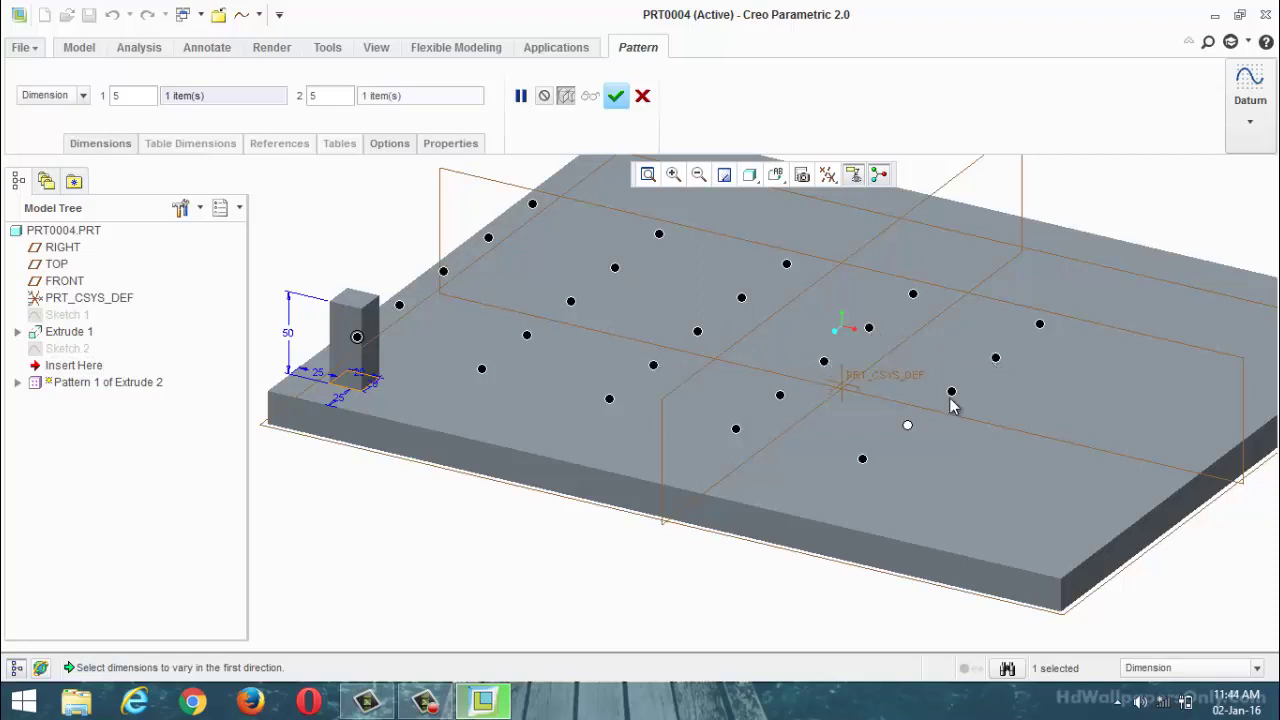
pyautogui.click(907, 425)
pyautogui.click(615, 96)
pyautogui.scroll(-2, 540, 518)
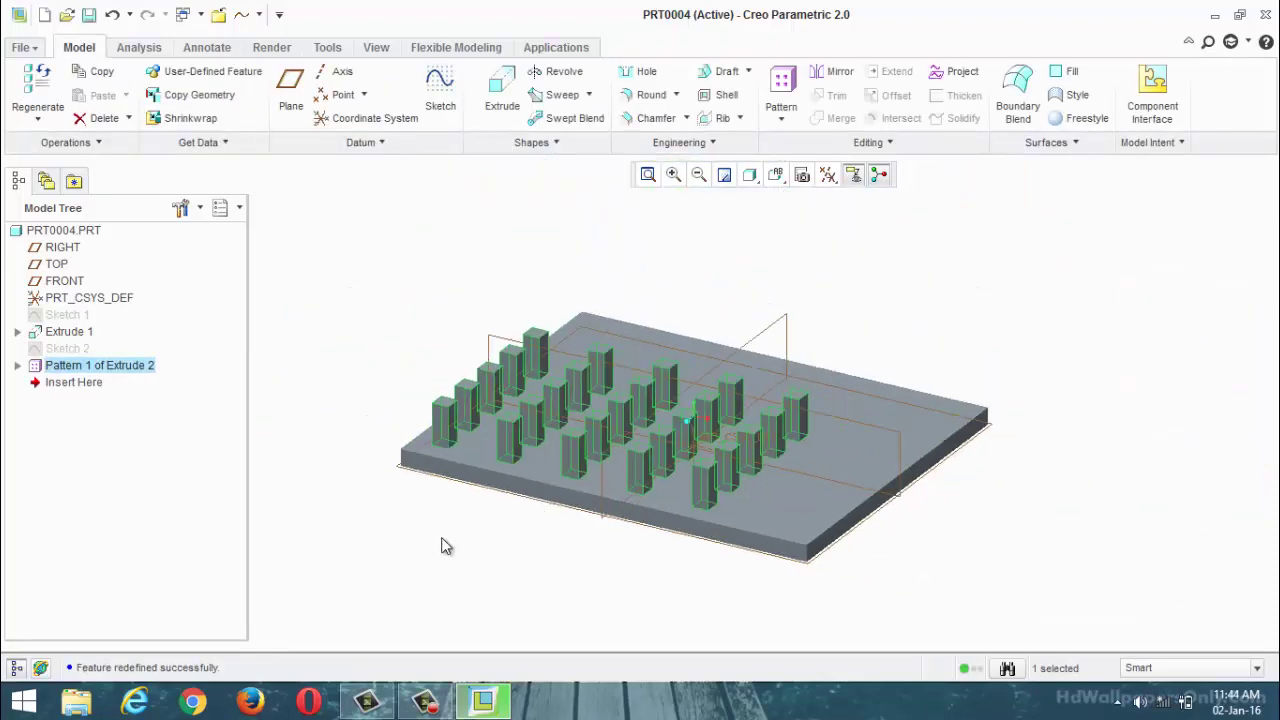
pyautogui.click(446, 545)
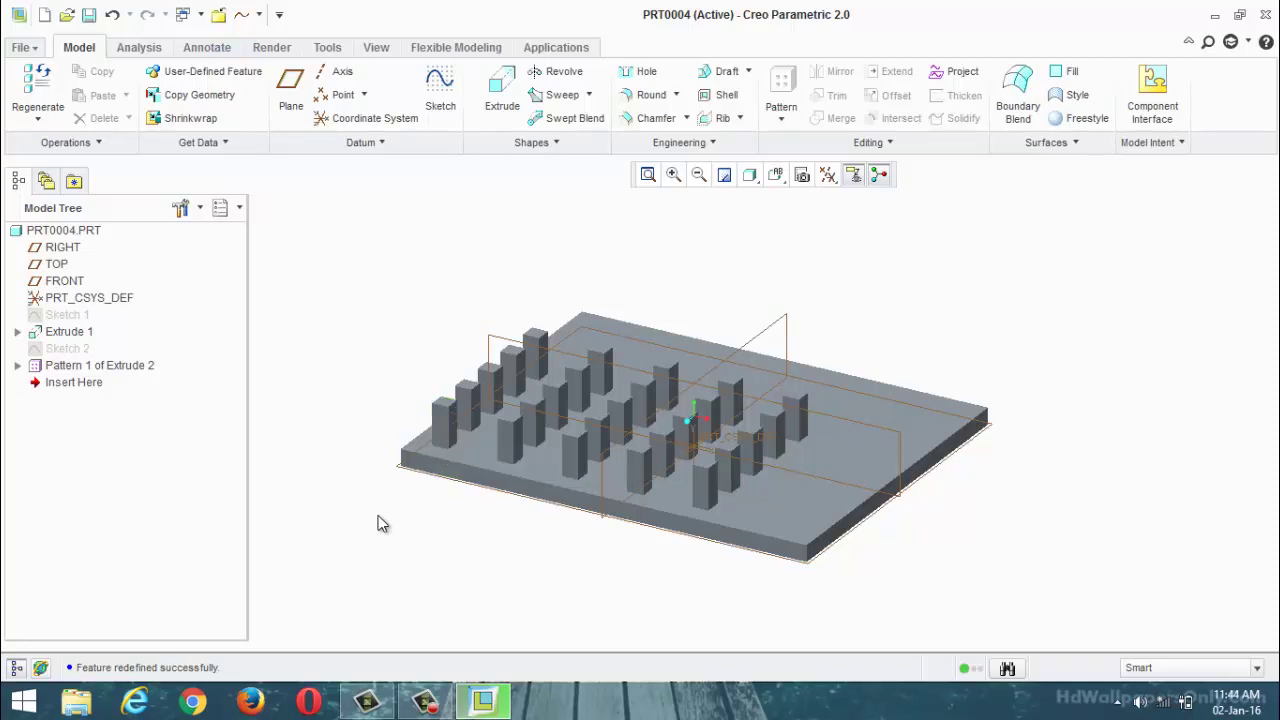
# Undo the dimension pattern so only the single original post remains on the plate.
pyautogui.moveTo(377, 523); pyautogui.dragTo(421, 526, button='middle')
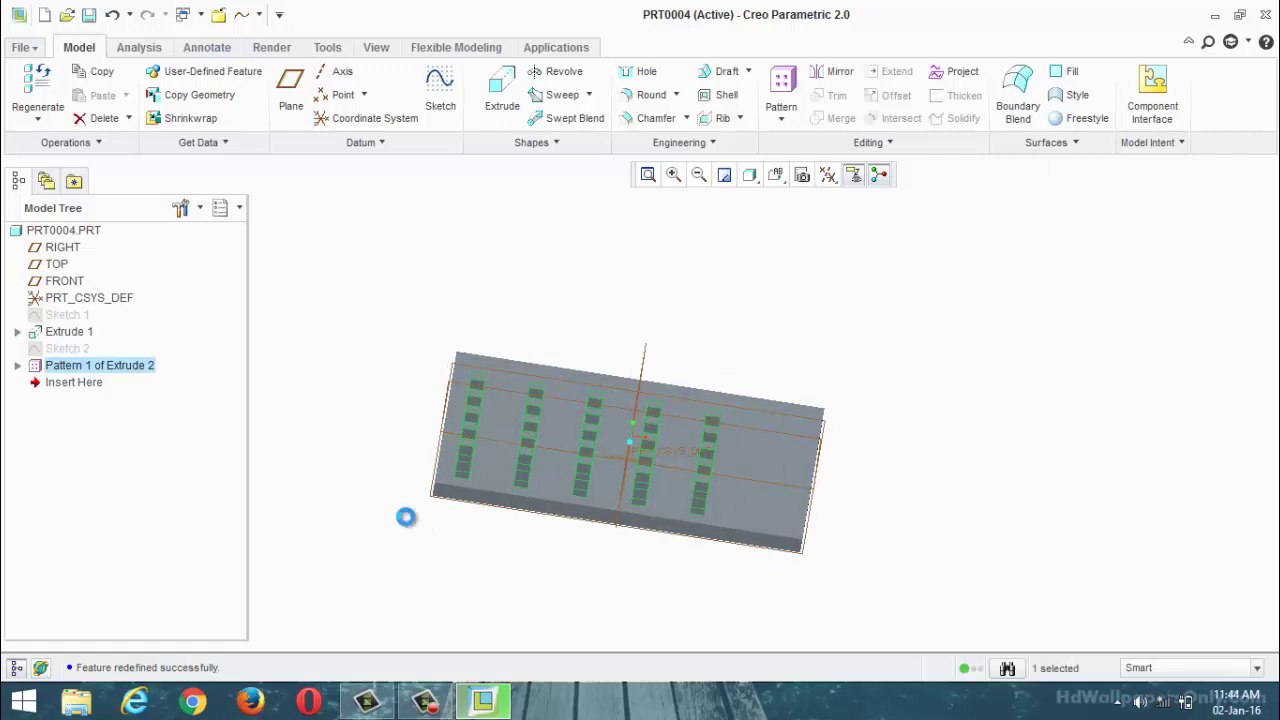
pyautogui.hotkey('ctrl', 'g')
pyautogui.hotkey('ctrl', 'z')
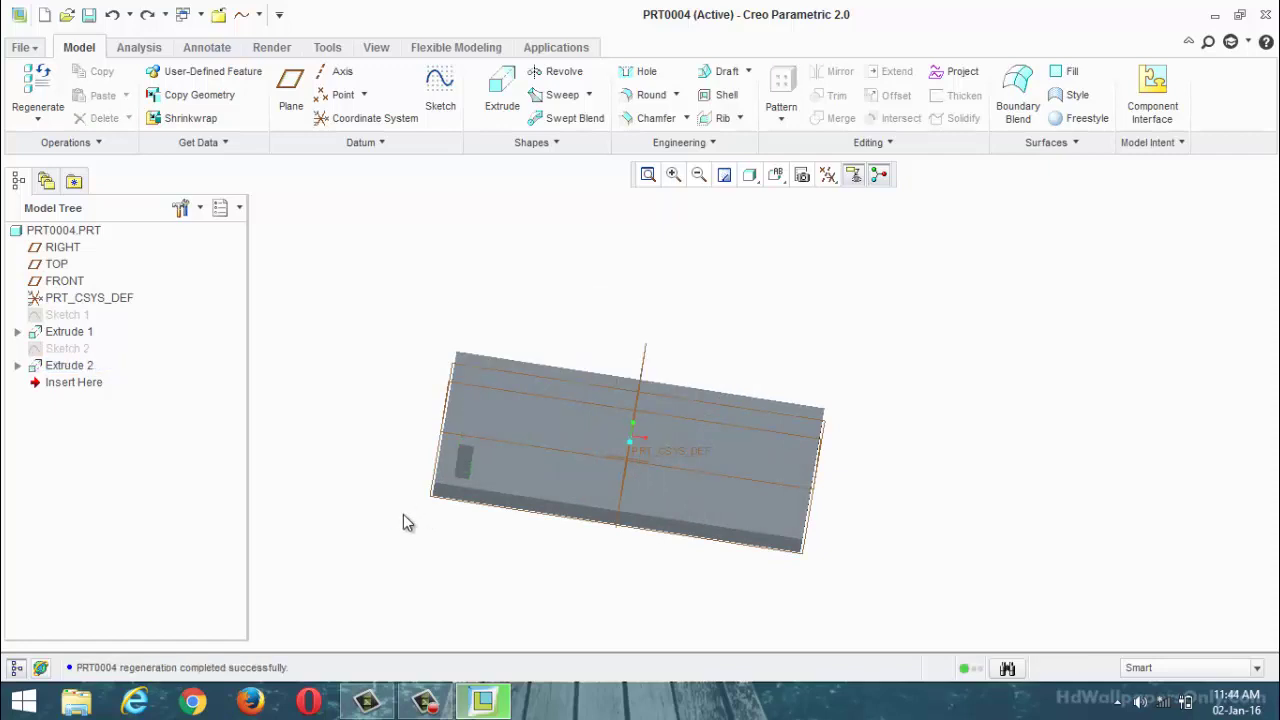
# Start a pattern of the square post using the Direction type.
pyautogui.moveTo(403, 514); pyautogui.dragTo(429, 518, button='middle')
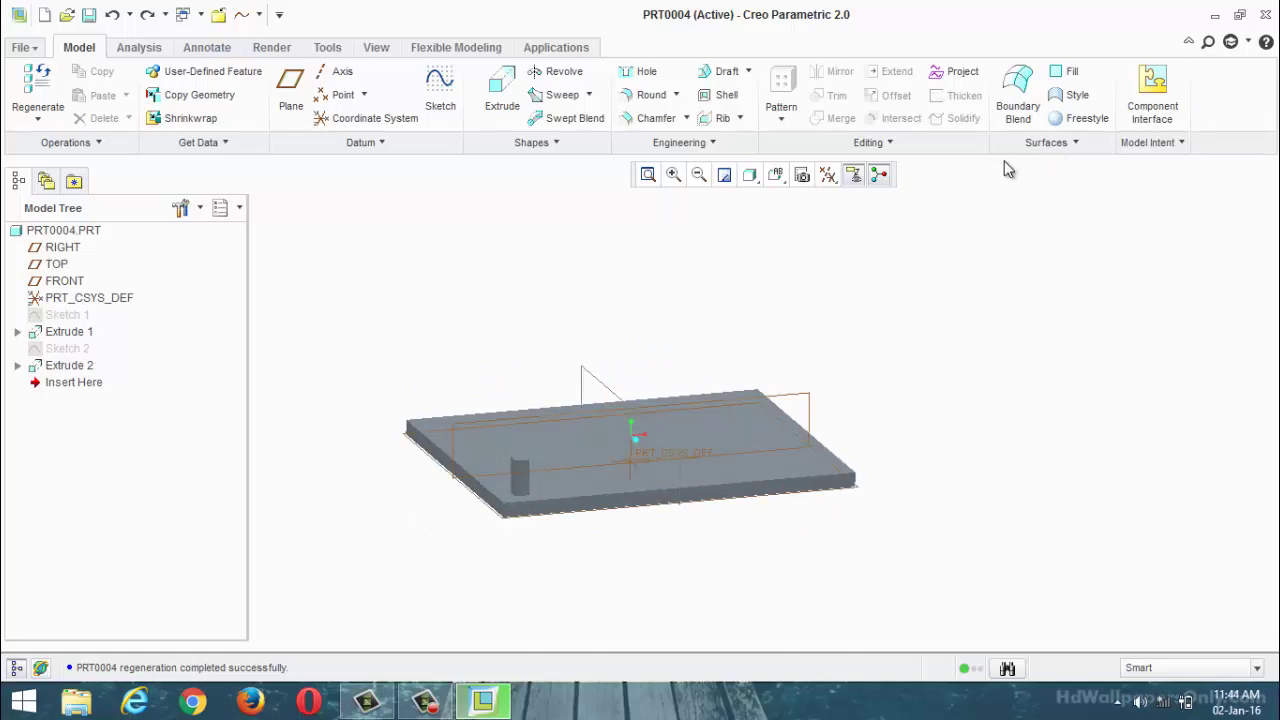
pyautogui.click(519, 474)
pyautogui.click(774, 100)
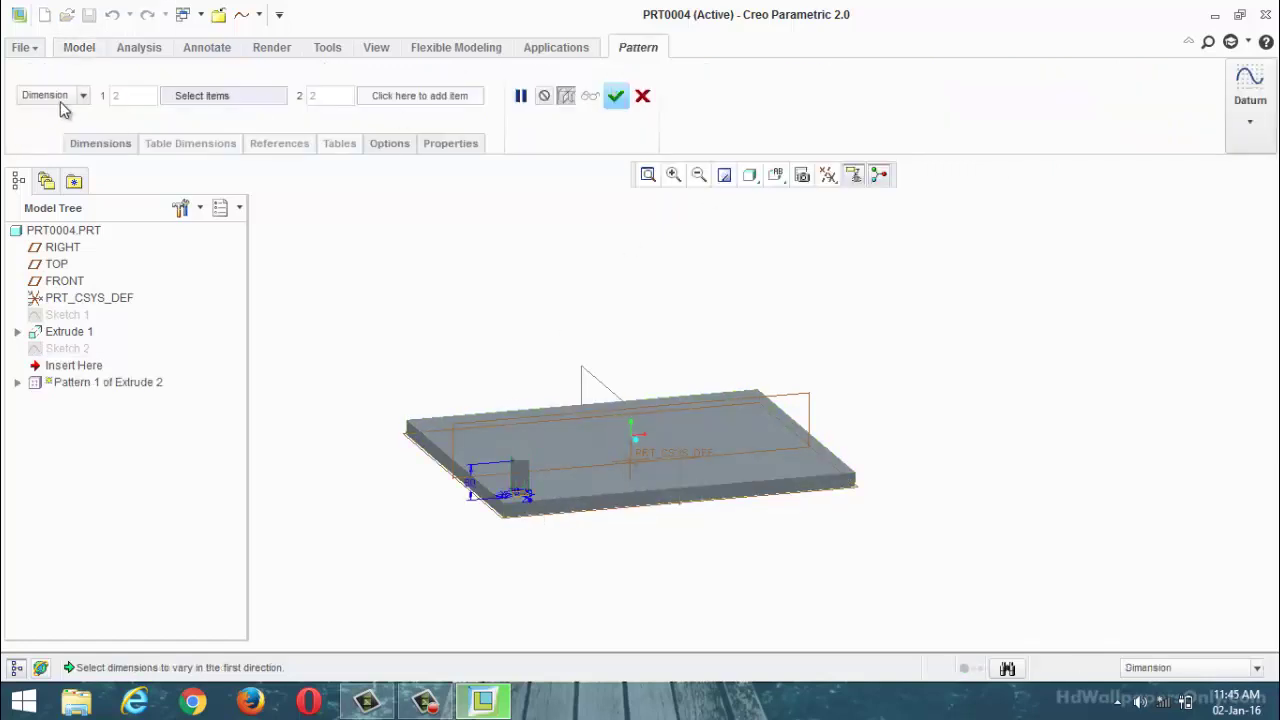
pyautogui.click(84, 96)
pyautogui.click(57, 128)
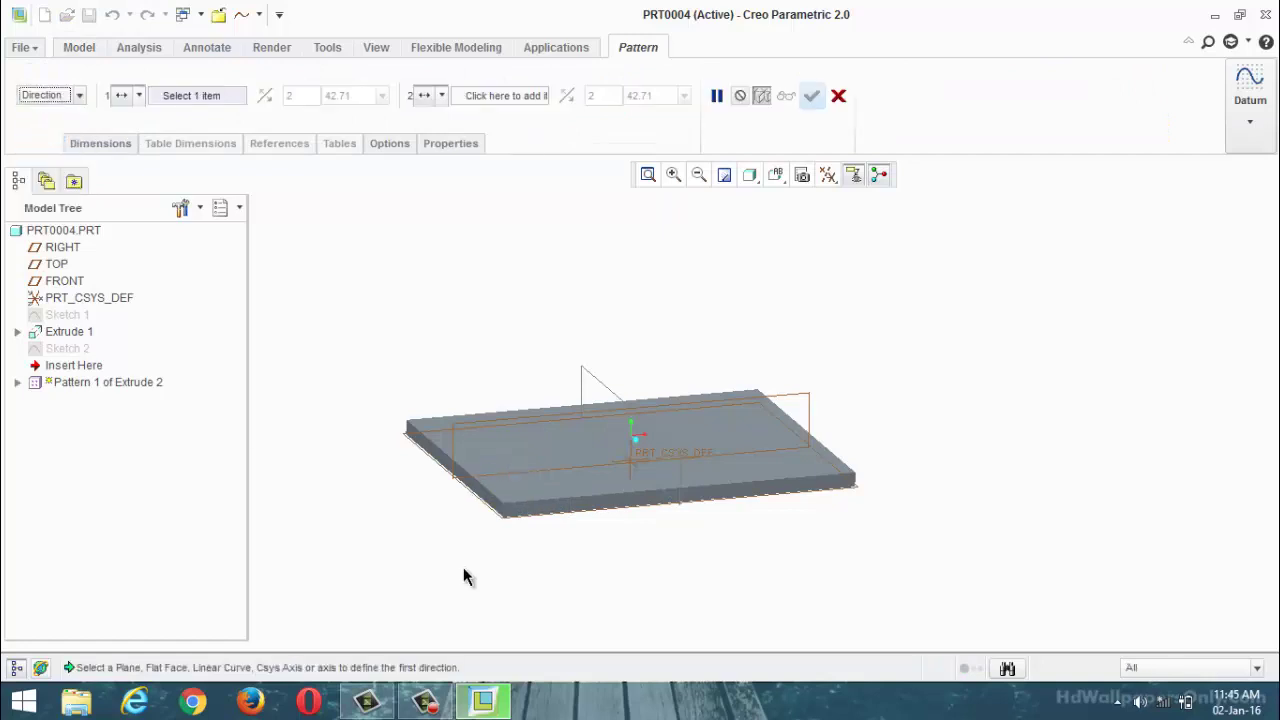
# Assign the plate's top front edge to the first pattern direction and its top left edge to the second.
pyautogui.click(625, 502)
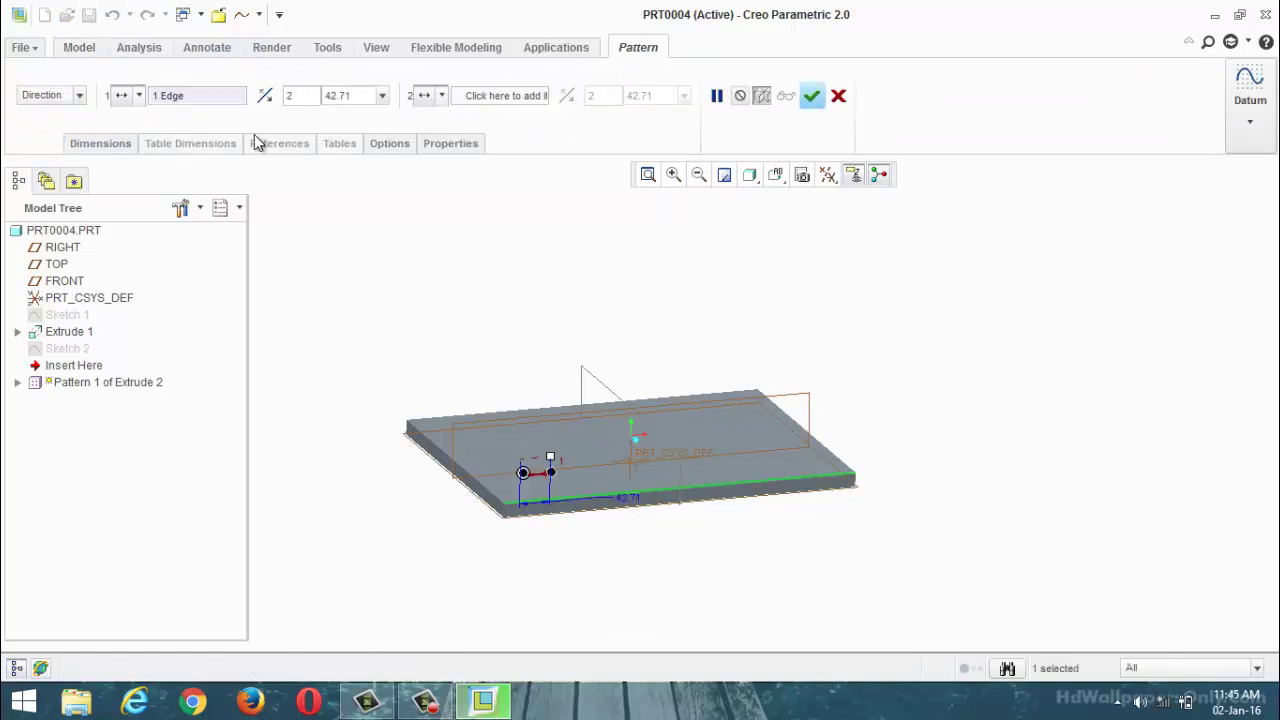
pyautogui.click(488, 100)
pyautogui.click(488, 500)
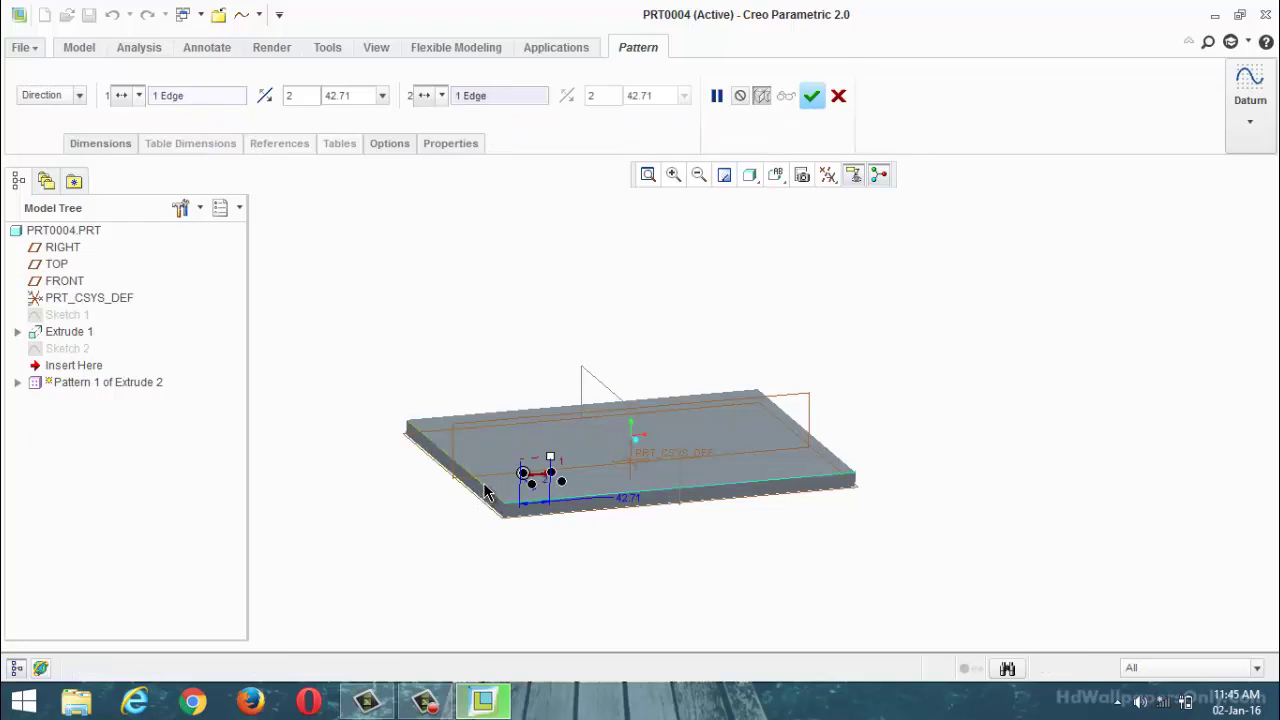
# Set the number of pattern members in the first direction to 5.
pyautogui.doubleClick(305, 96)
pyautogui.write('5')
pyautogui.press('Return')
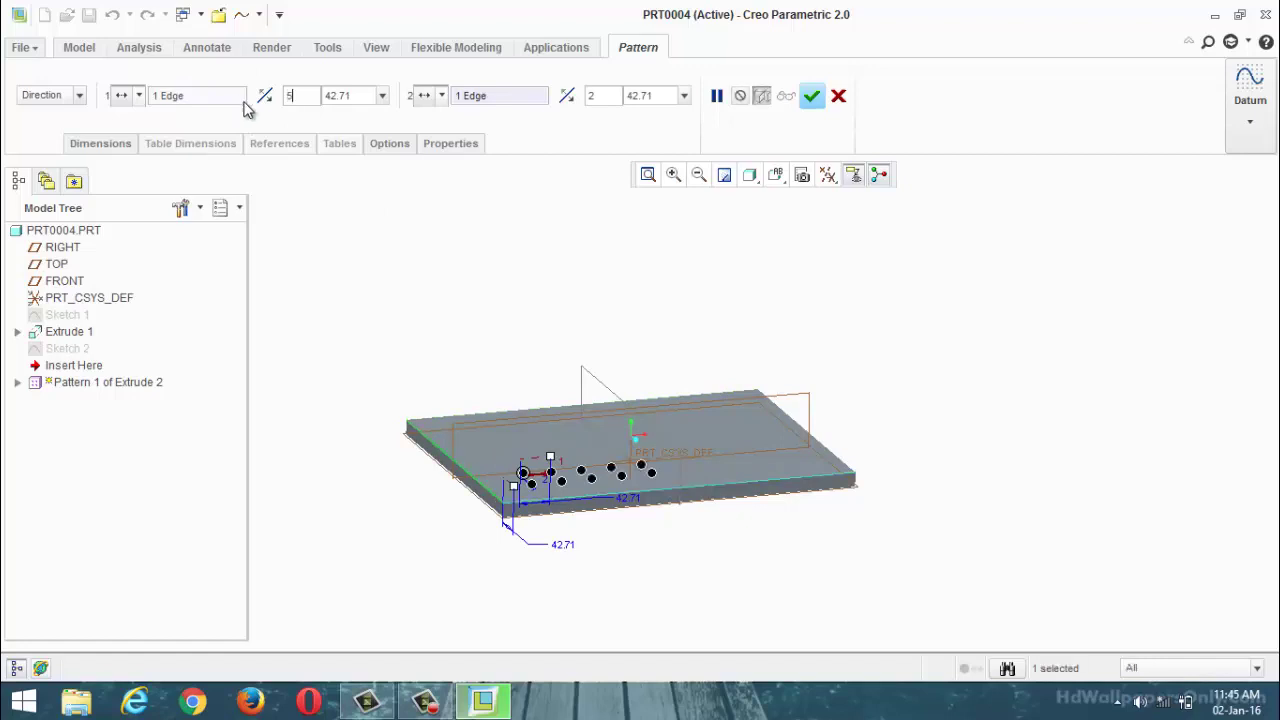
# Set the spacing between members in the first pattern direction to 80 mm.
pyautogui.doubleClick(358, 96)
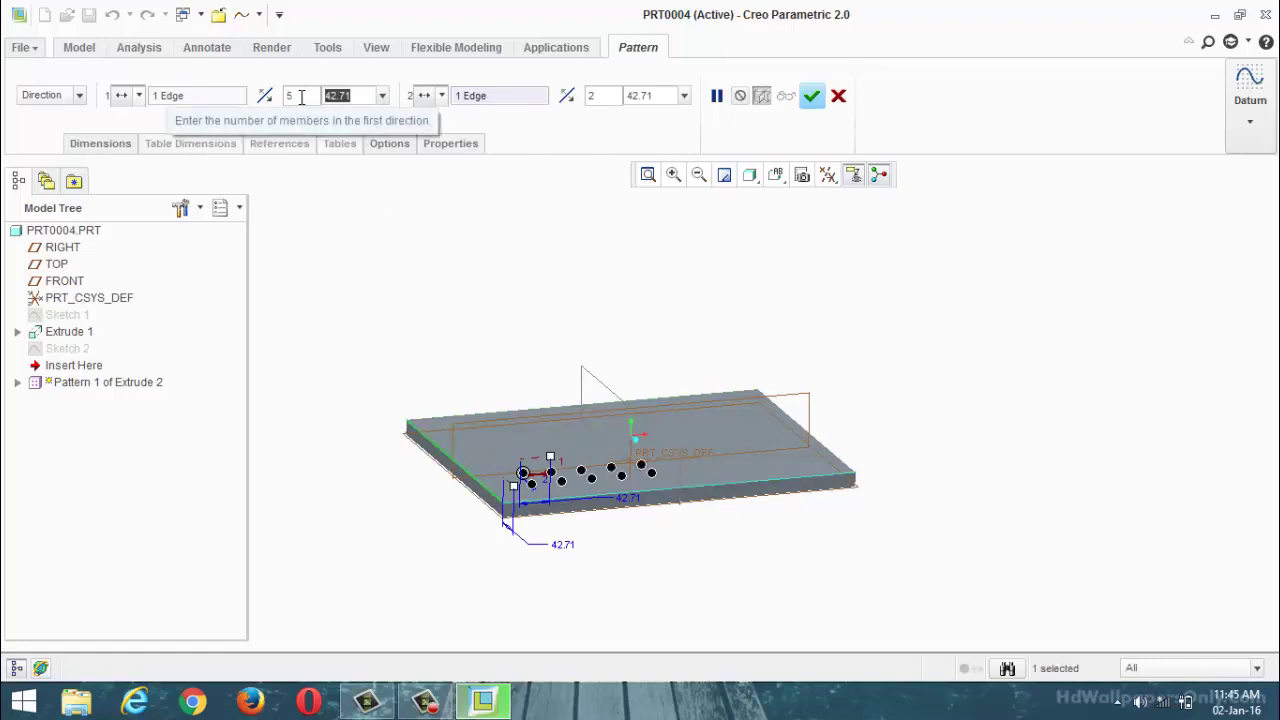
pyautogui.write('50')
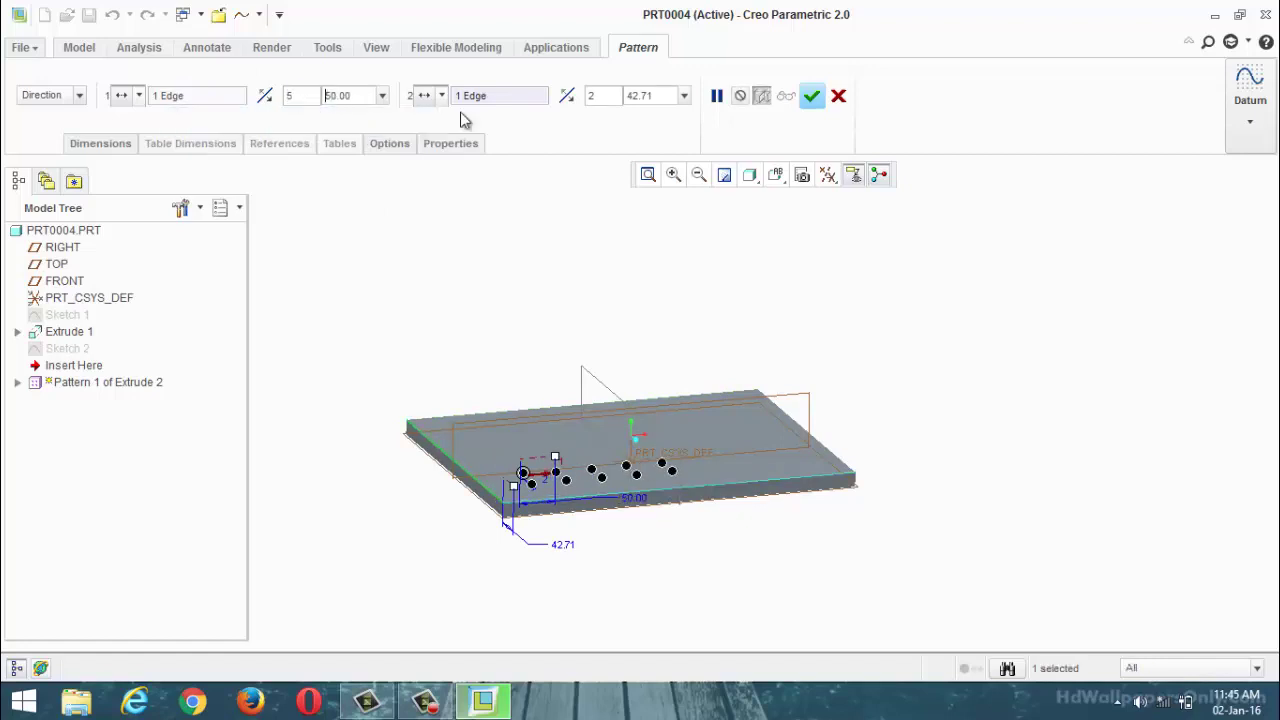
pyautogui.doubleClick(340, 95)
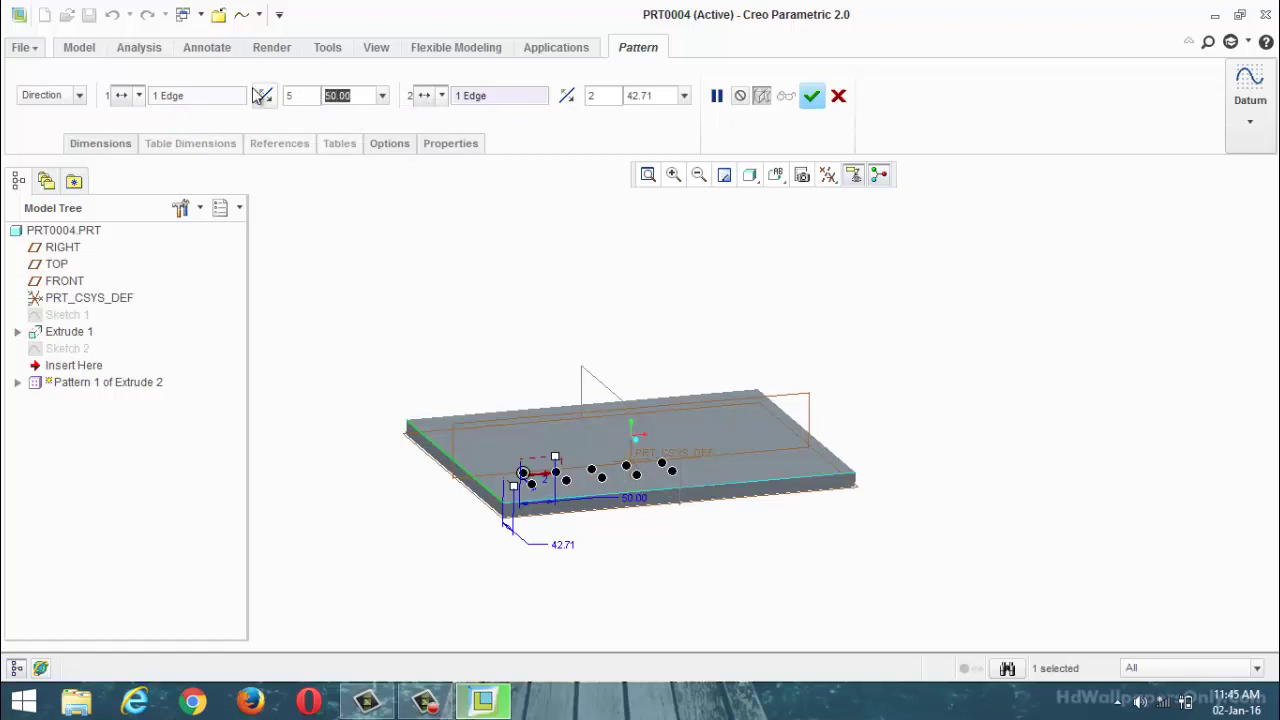
pyautogui.write('80')
pyautogui.press('Return')
# Set the second pattern direction to 5 members and flip it so they run across the plate.
pyautogui.doubleClick(602, 96)
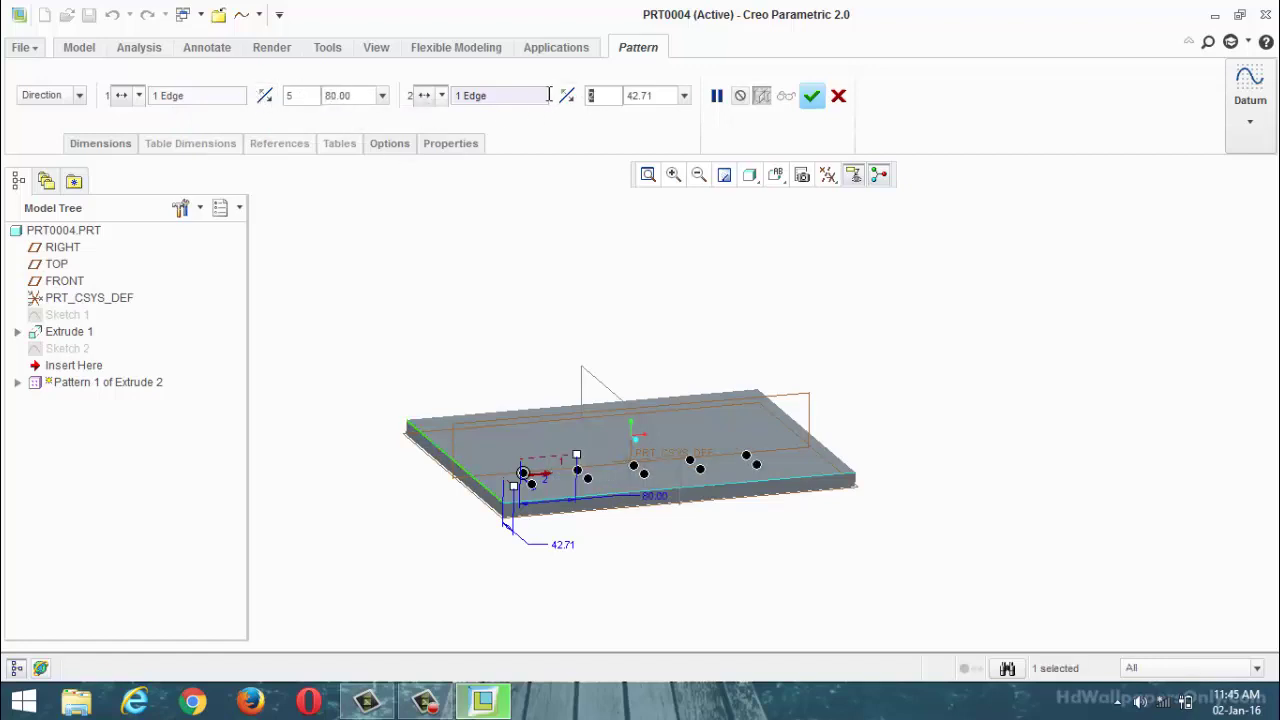
pyautogui.write('5')
pyautogui.press('Return')
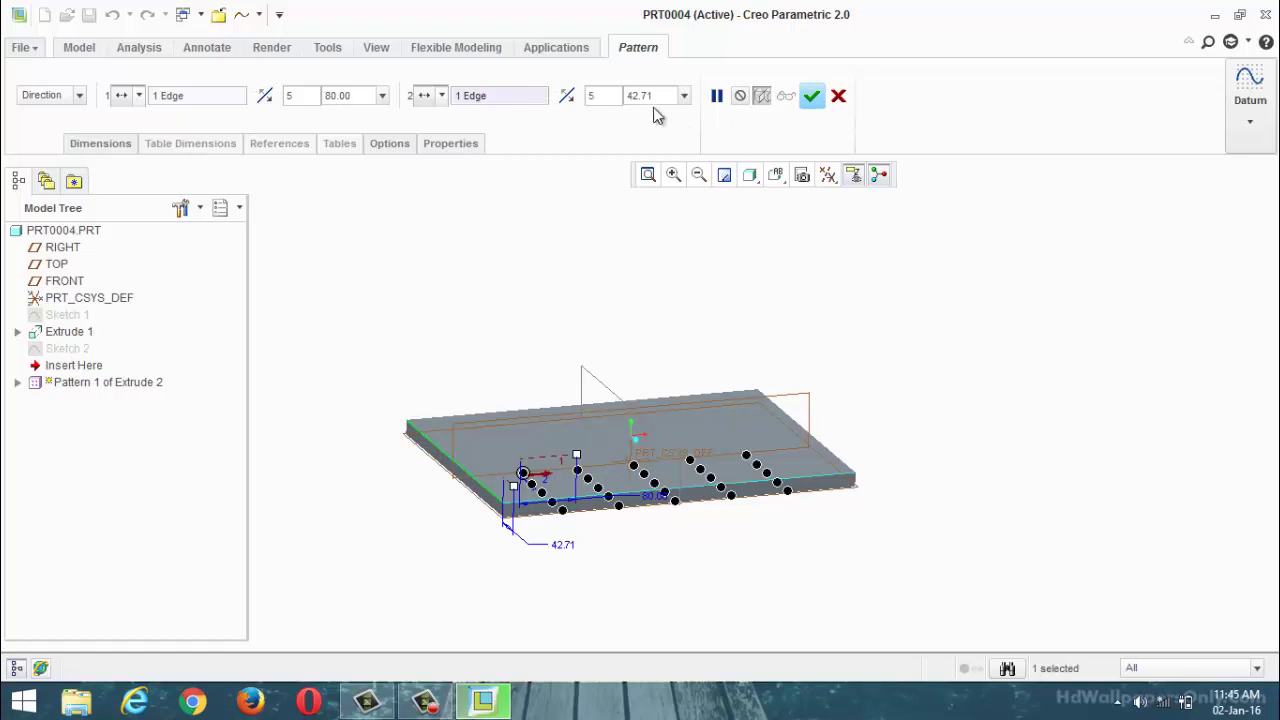
pyautogui.click(566, 95)
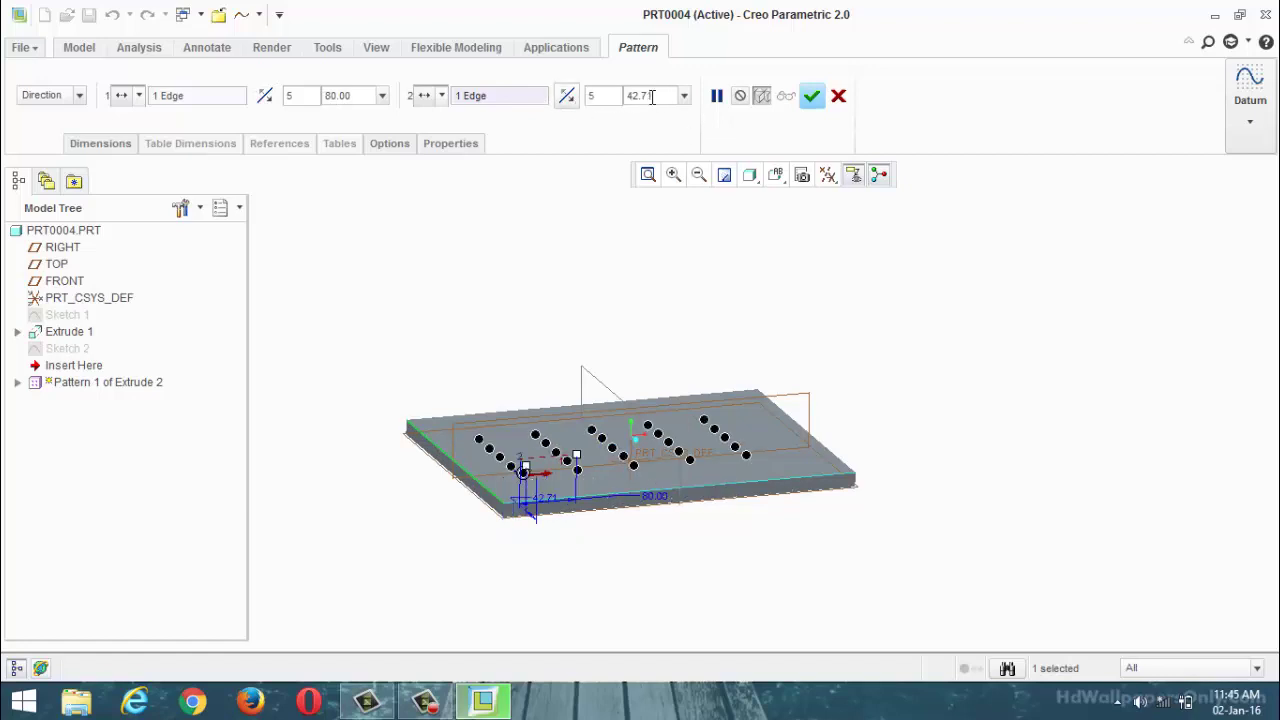
# Set the spacing in the second pattern direction to 70 mm and complete the pattern.
pyautogui.doubleClick(651, 96)
pyautogui.write('80')
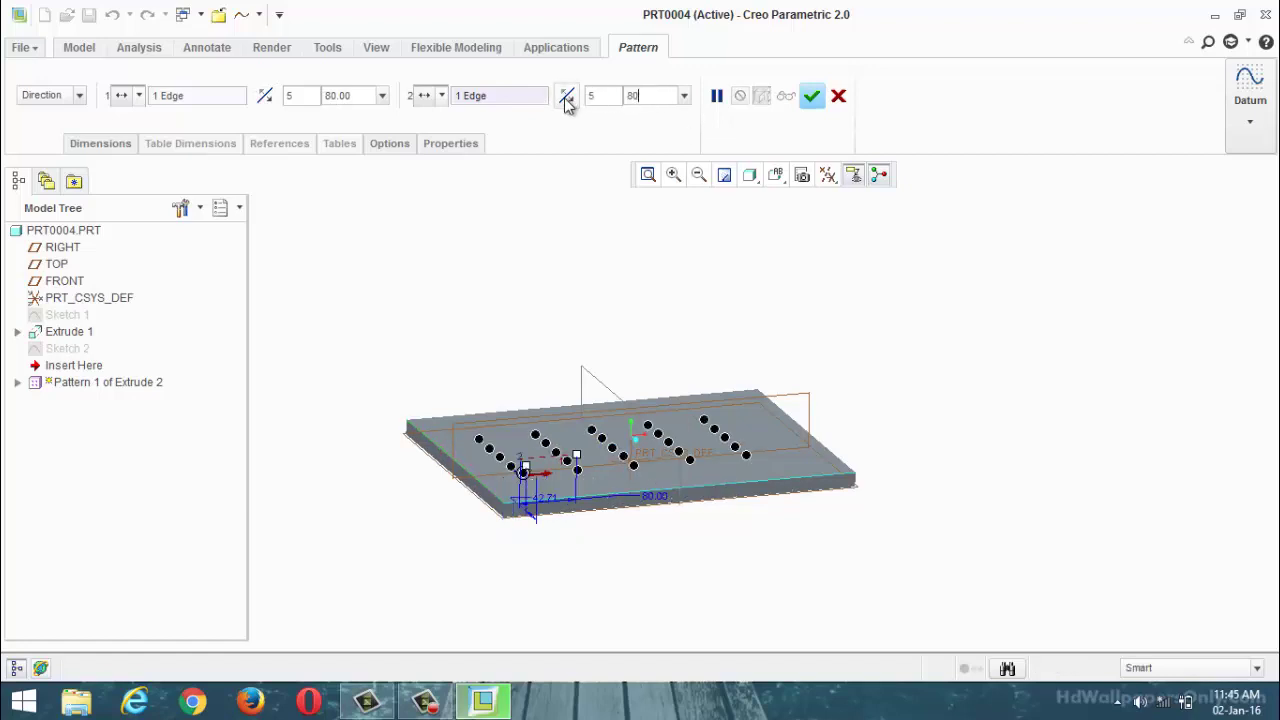
pyautogui.press('Return')
pyautogui.moveTo(607, 211); pyautogui.dragTo(571, 220, button='middle')
pyautogui.doubleClick(663, 104)
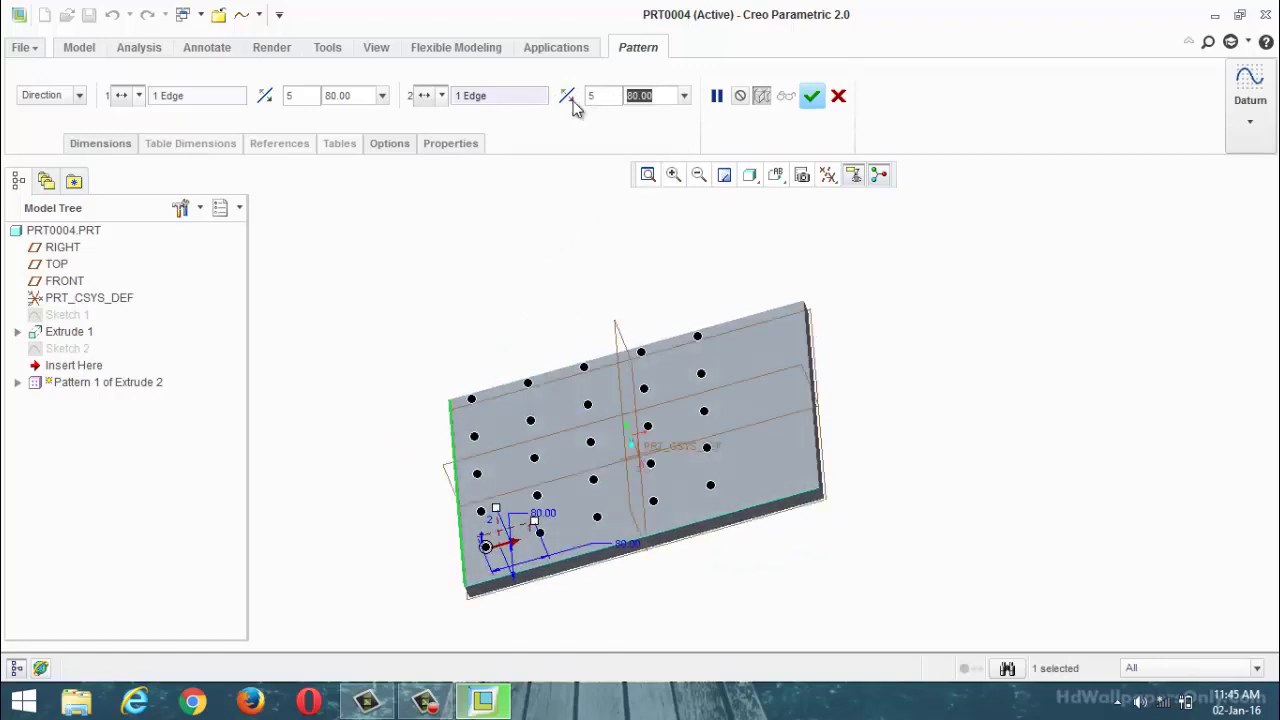
pyautogui.write('70')
pyautogui.press('Return')
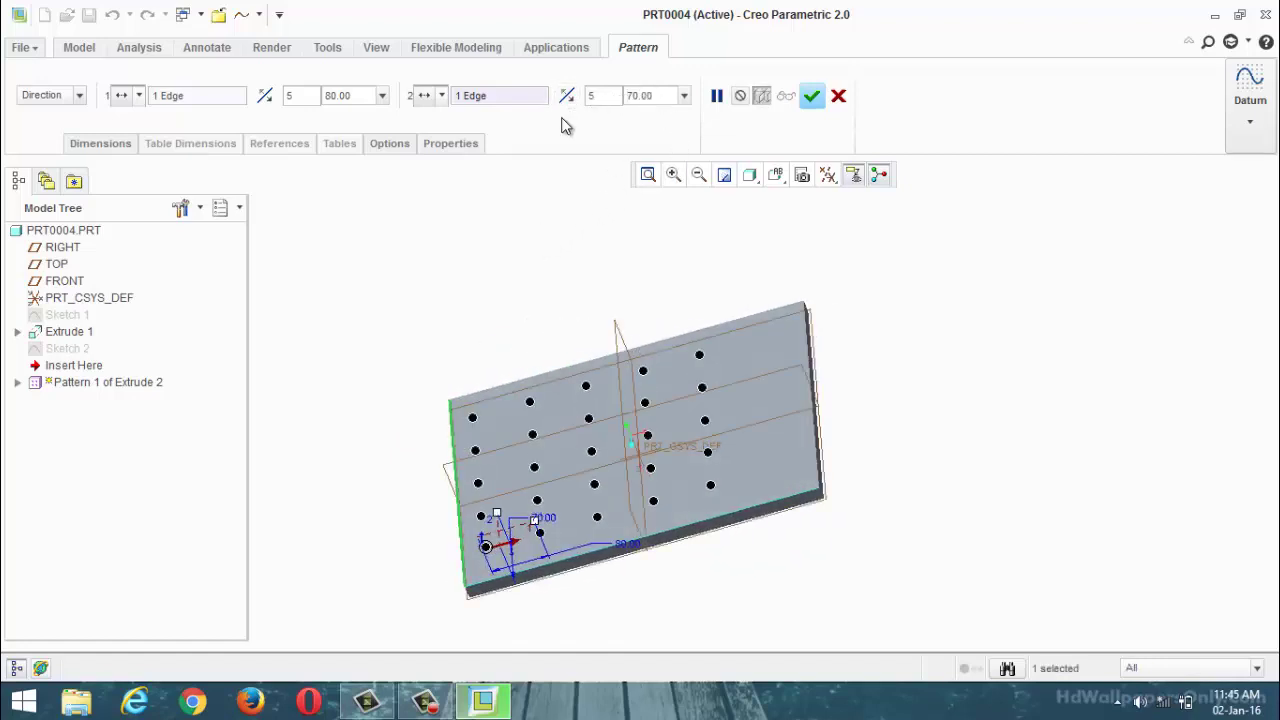
pyautogui.click(811, 96)
# Examine the grid of patterned posts on the plate from several angles and at close range.
pyautogui.click(602, 255)
pyautogui.hotkey('ctrl', 'd')
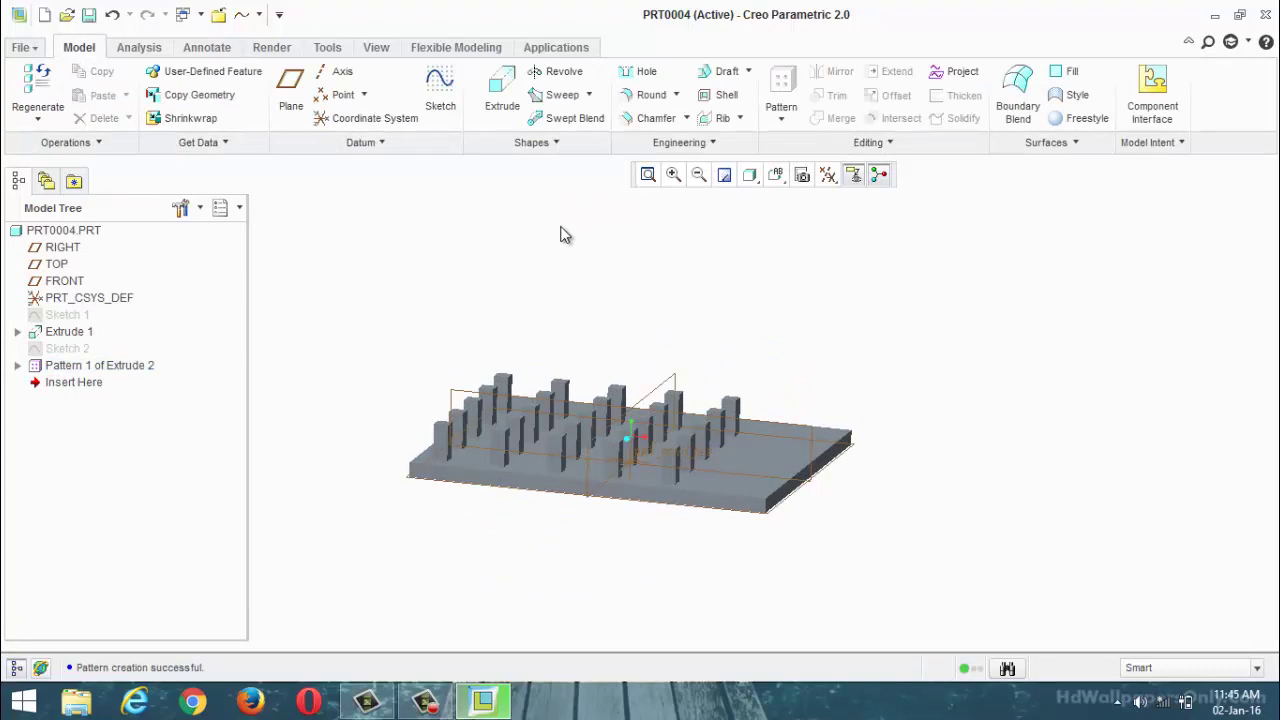
pyautogui.scroll(-2, 391, 460)
pyautogui.scroll(4, 403, 460)
pyautogui.scroll(3, 396, 456)
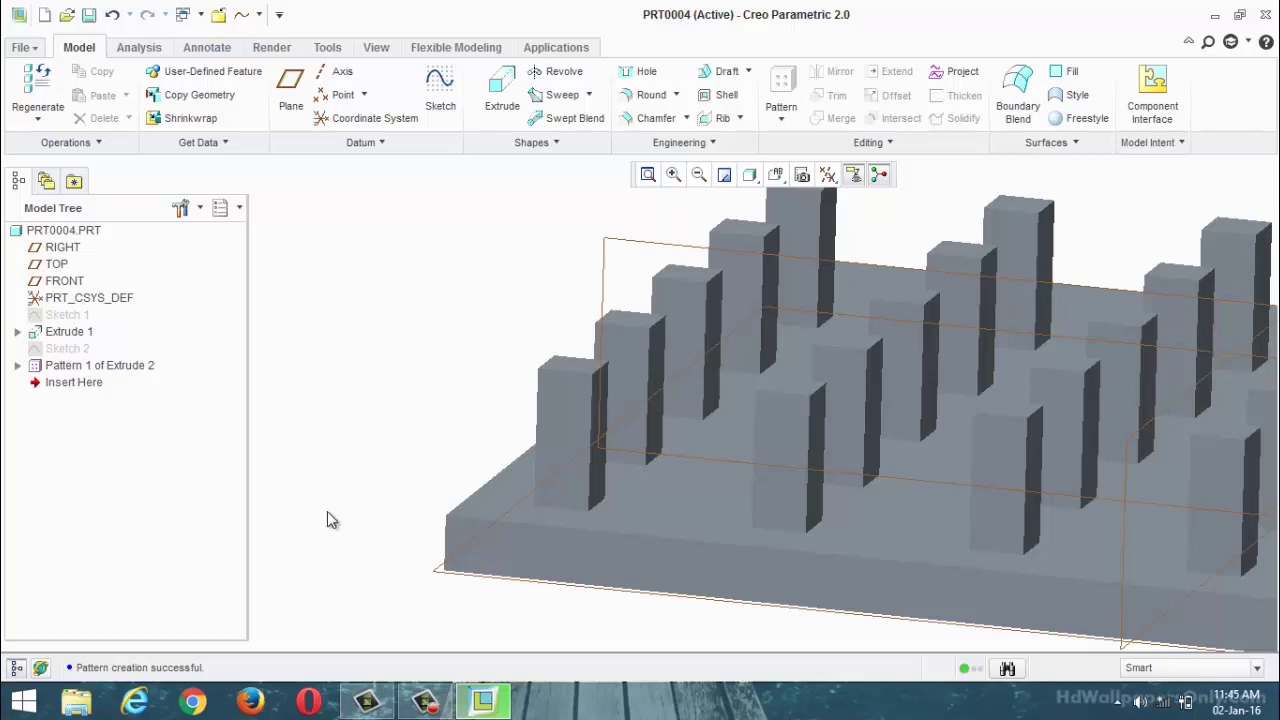
pyautogui.scroll(-3, 568, 448)
pyautogui.moveTo(571, 449); pyautogui.dragTo(583, 352, button='middle')
pyautogui.scroll(-2, 583, 352)
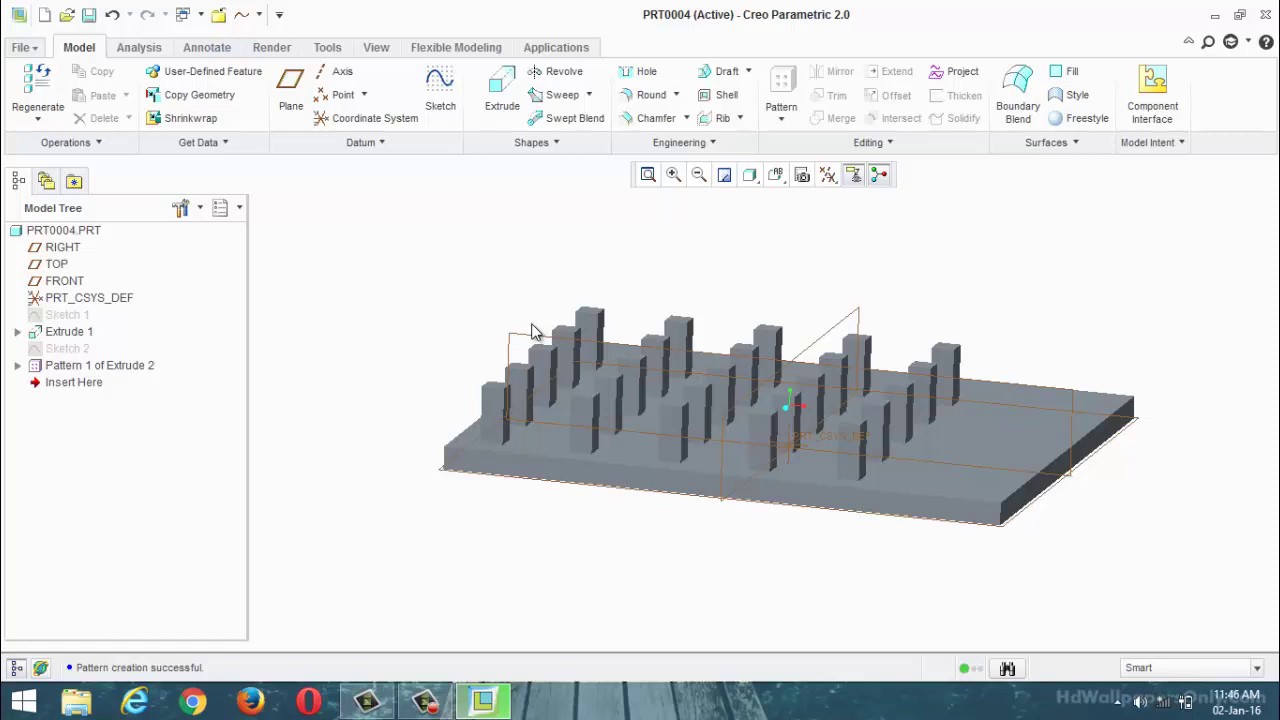
# Undo the Direction pattern of the square post.
pyautogui.hotkey('ctrl', 'z')
pyautogui.moveTo(440, 523); pyautogui.dragTo(494, 506, button='middle')
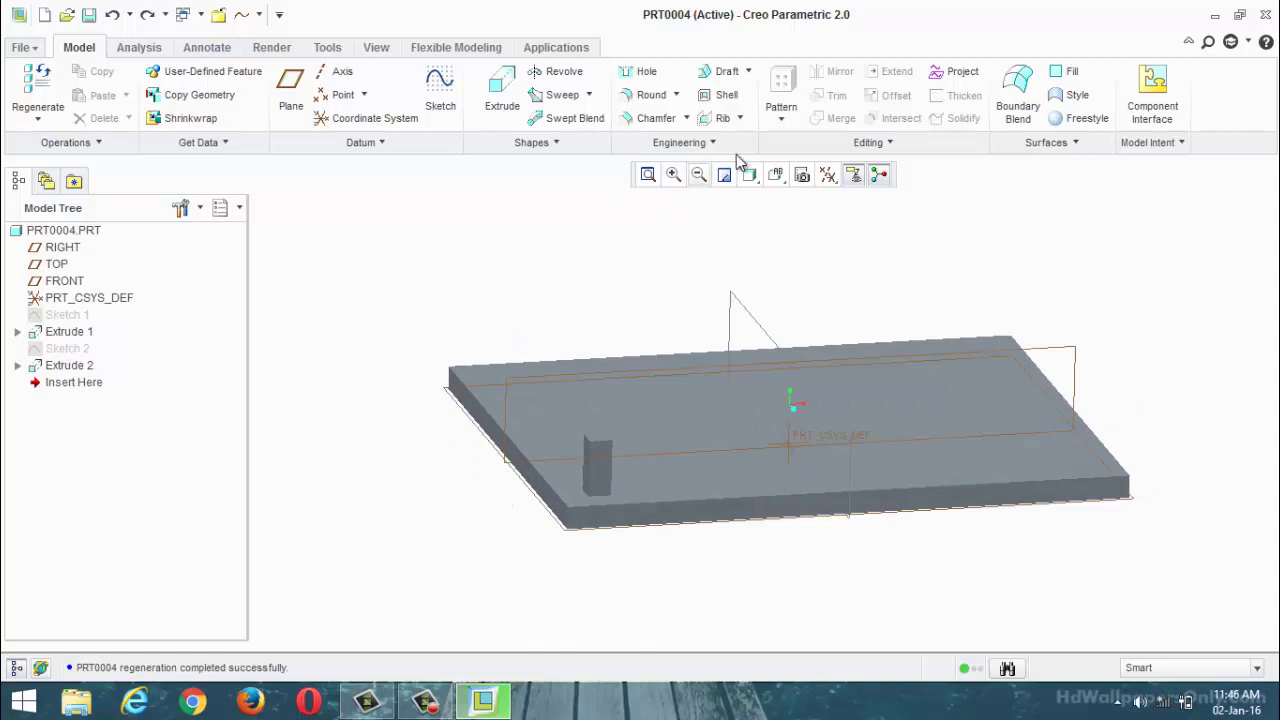
# Start a Dimension pattern of the square post and assign both of its 25 mm edge offsets to the first direction.
pyautogui.click(610, 470)
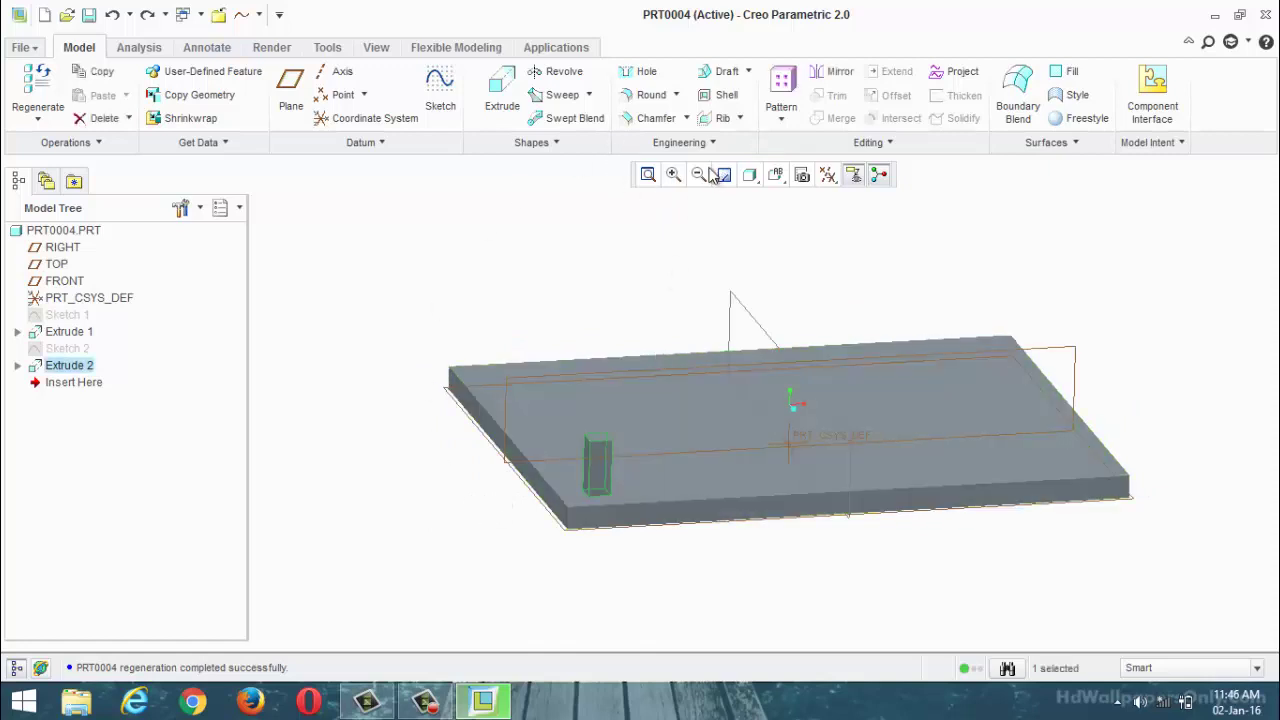
pyautogui.click(784, 121)
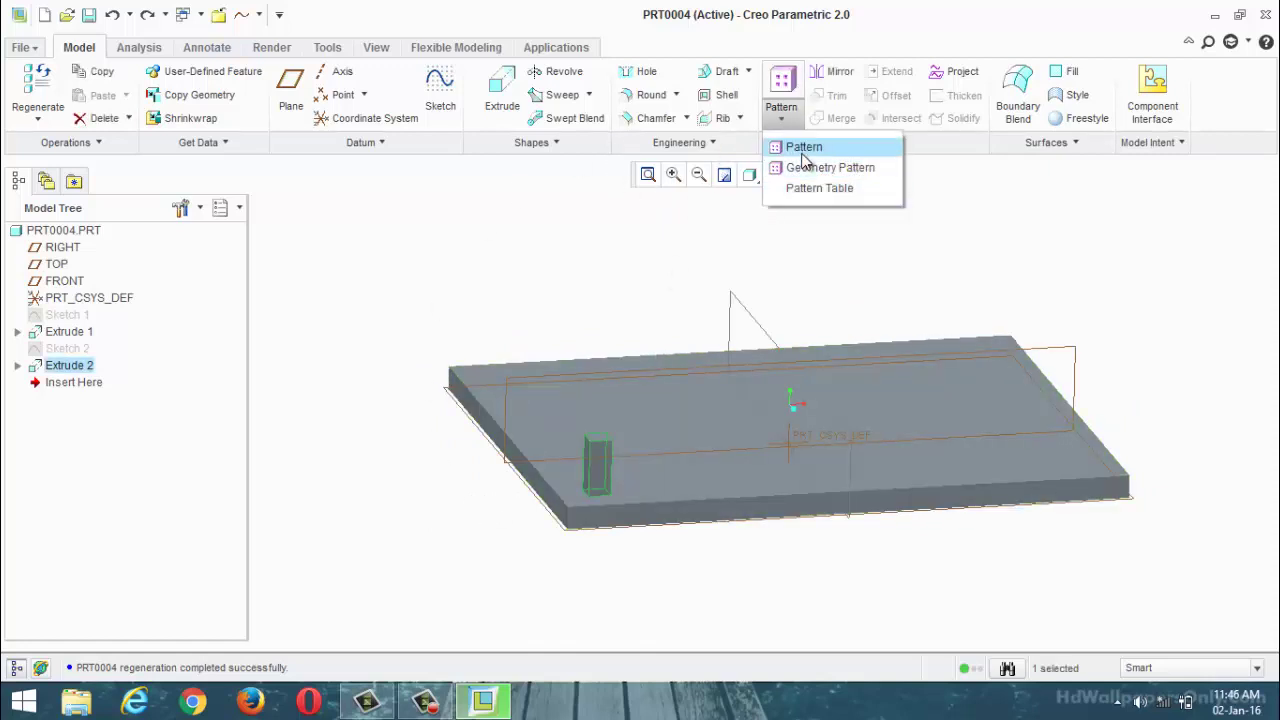
pyautogui.click(806, 146)
pyautogui.moveTo(709, 251); pyautogui.dragTo(628, 320, button='middle')
pyautogui.scroll(5, 540, 589)
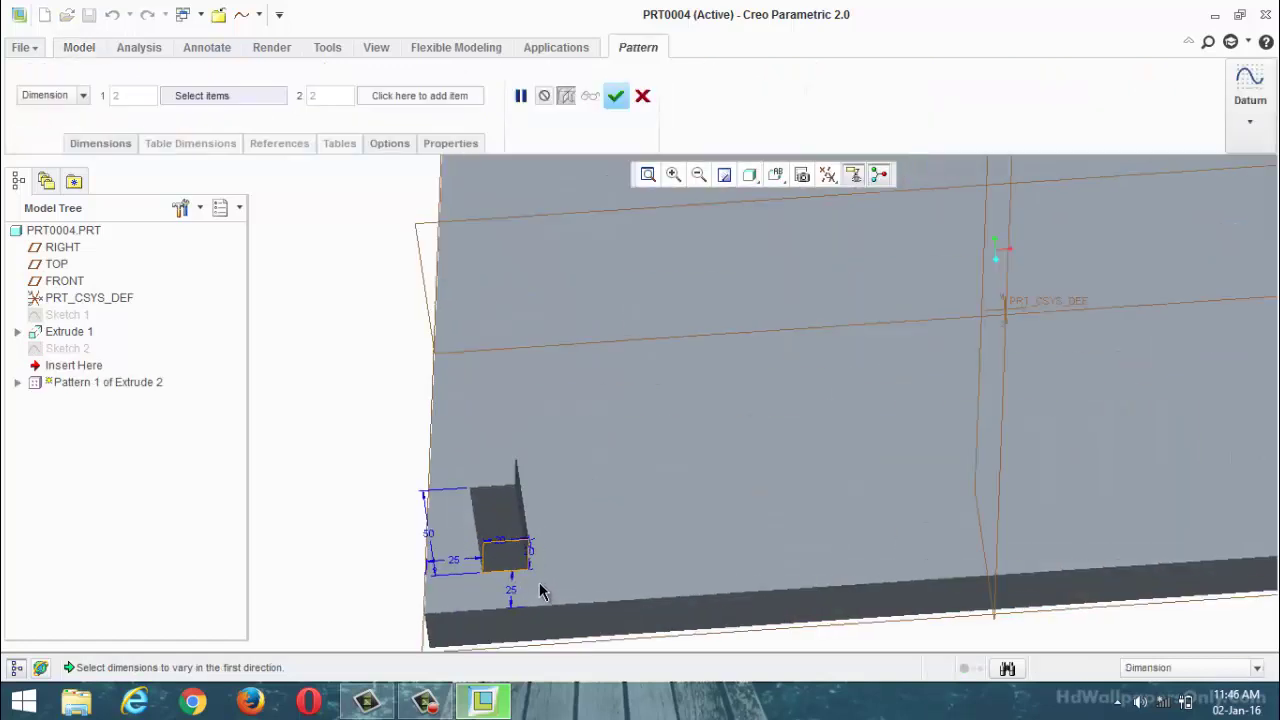
pyautogui.scroll(-1, 519, 555)
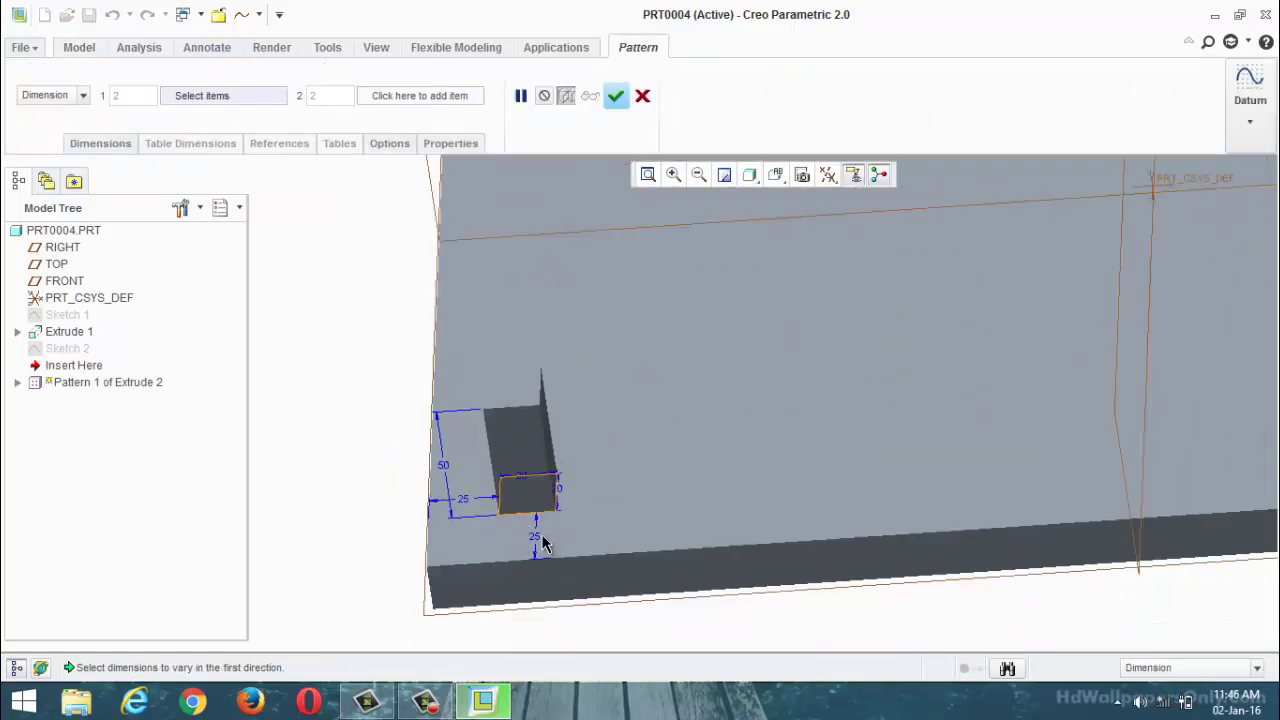
pyautogui.click(534, 537)
pyautogui.keyDown('ctrl'); pyautogui.click(464, 502); pyautogui.keyUp('ctrl')
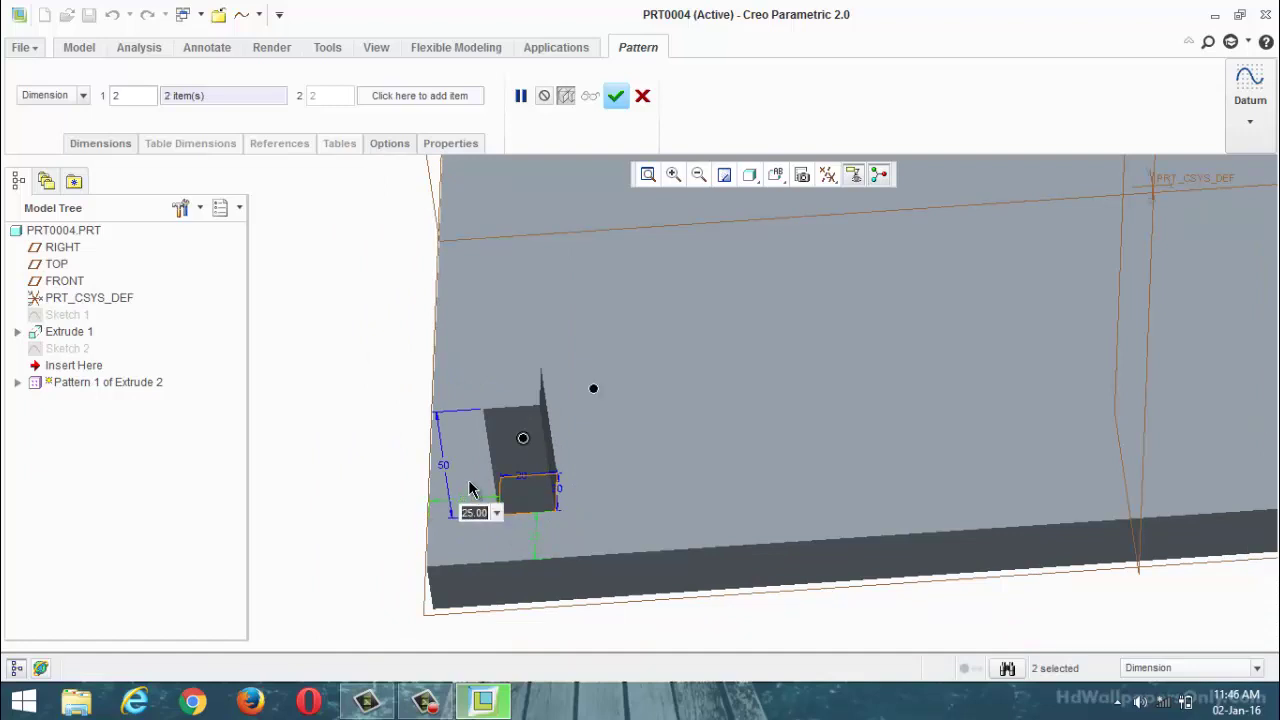
pyautogui.scroll(-1, 456, 496)
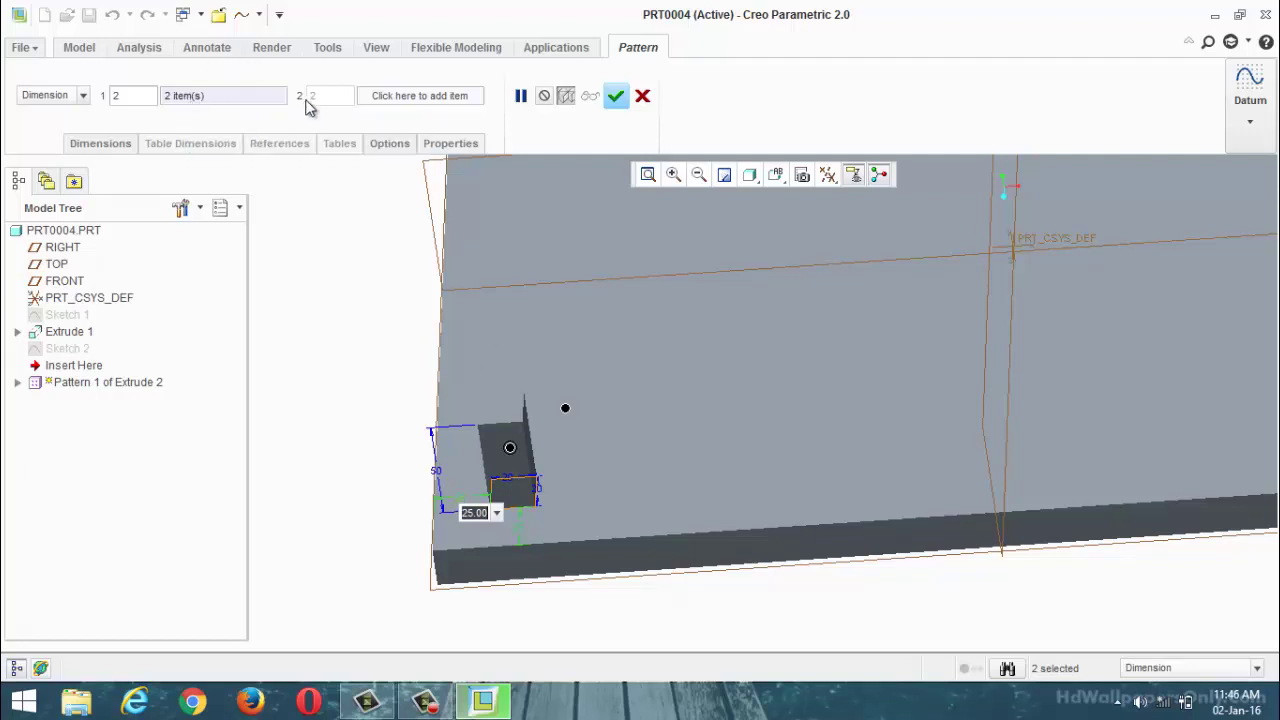
# Set the number of members in the first direction of the Dimension pattern to 5.
pyautogui.doubleClick(122, 95)
pyautogui.write('5')
pyautogui.press('Return')
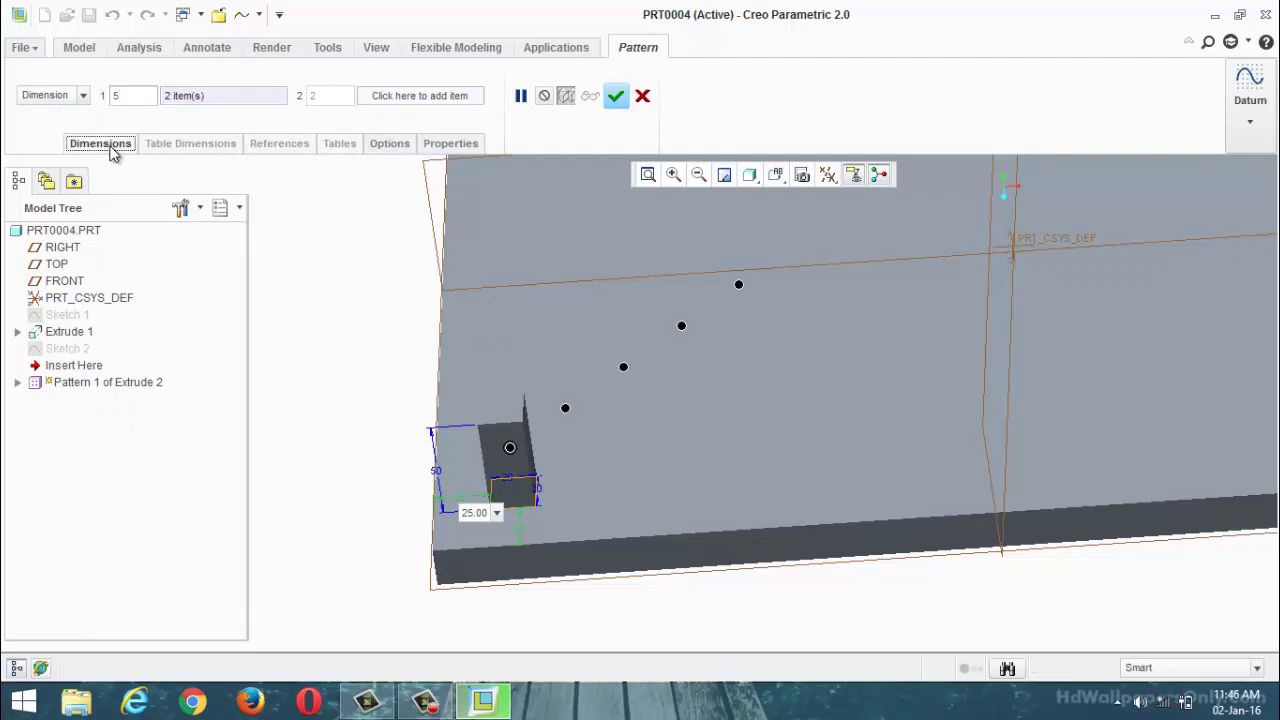
# Set the first-direction increments to 50 mm for the front-edge offset d12 and 45 mm for the side-edge offset d11.
pyautogui.click(110, 146)
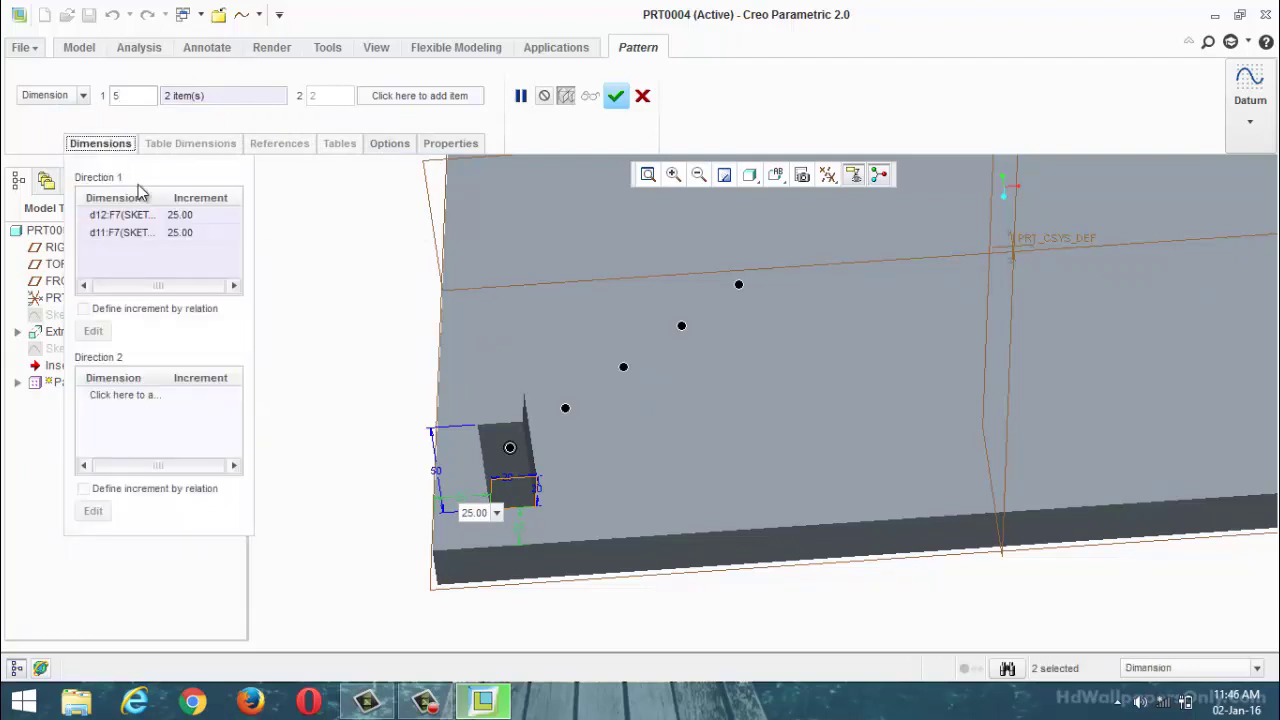
pyautogui.click(205, 216)
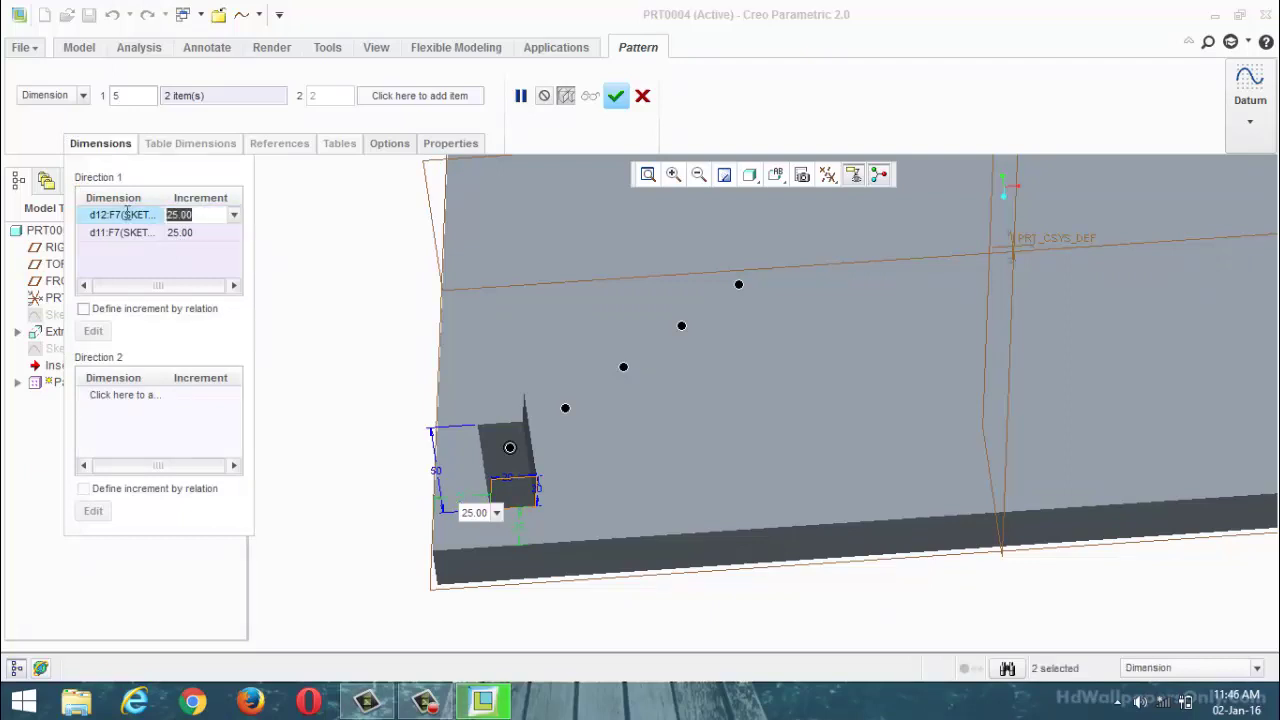
pyautogui.write('50')
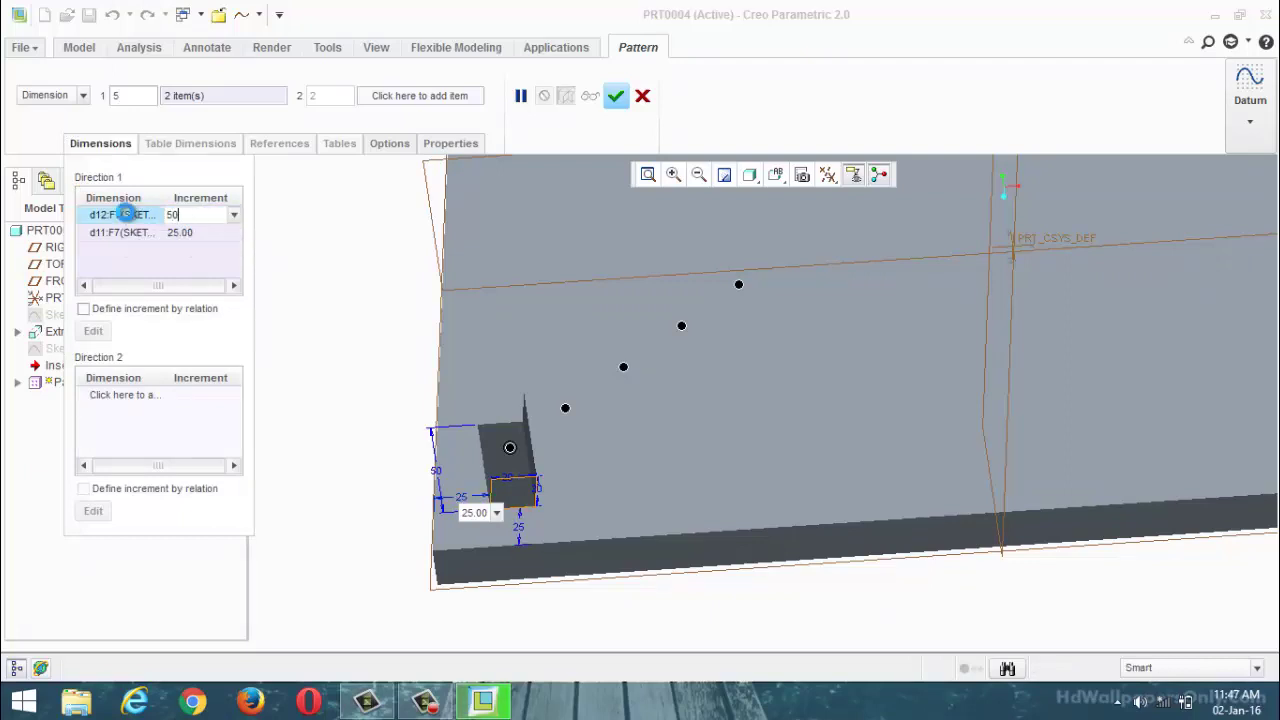
pyautogui.press('Return')
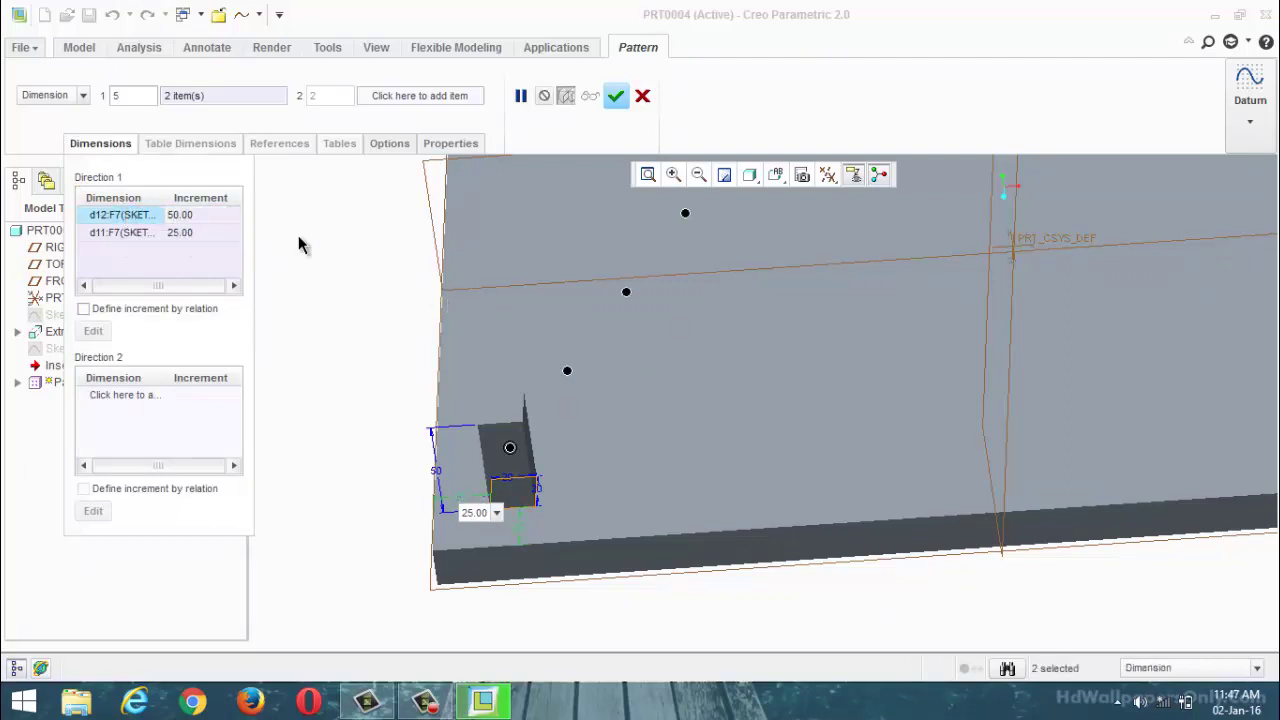
pyautogui.click(185, 233)
pyautogui.write('45')
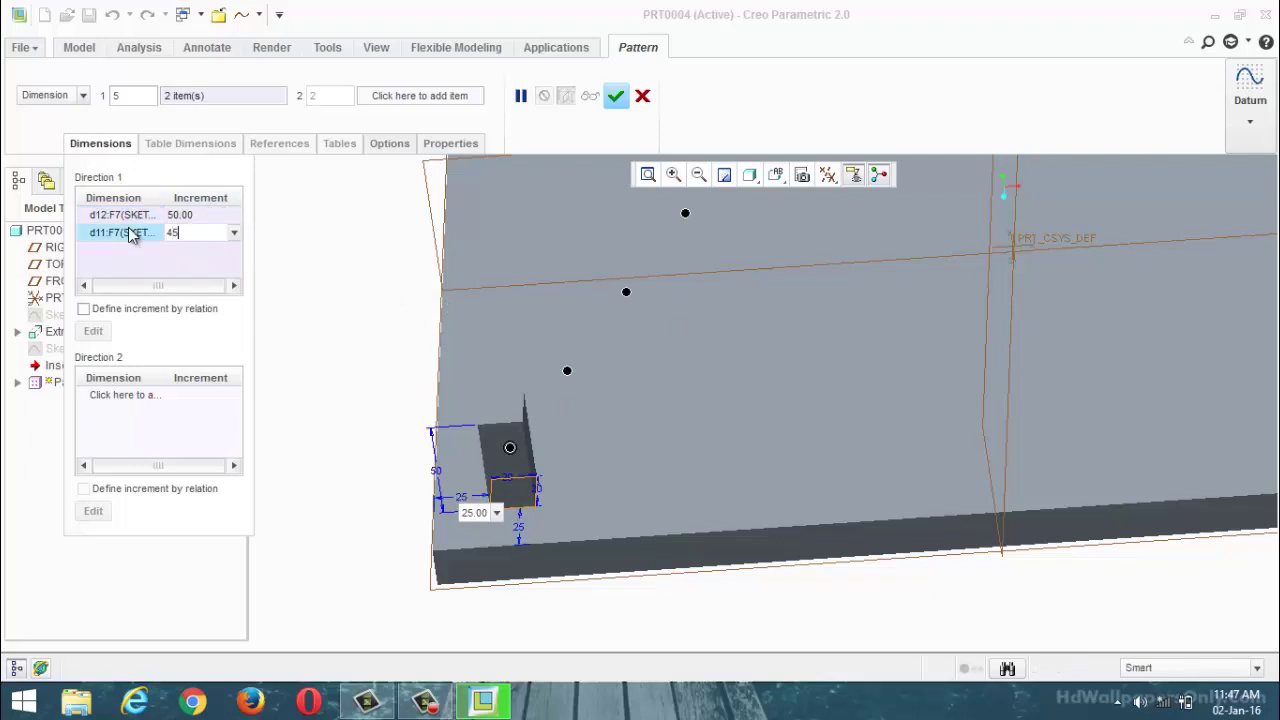
pyautogui.press('Return')
pyautogui.scroll(-3, 540, 455)
pyautogui.moveTo(598, 415); pyautogui.dragTo(380, 328, button='middle')
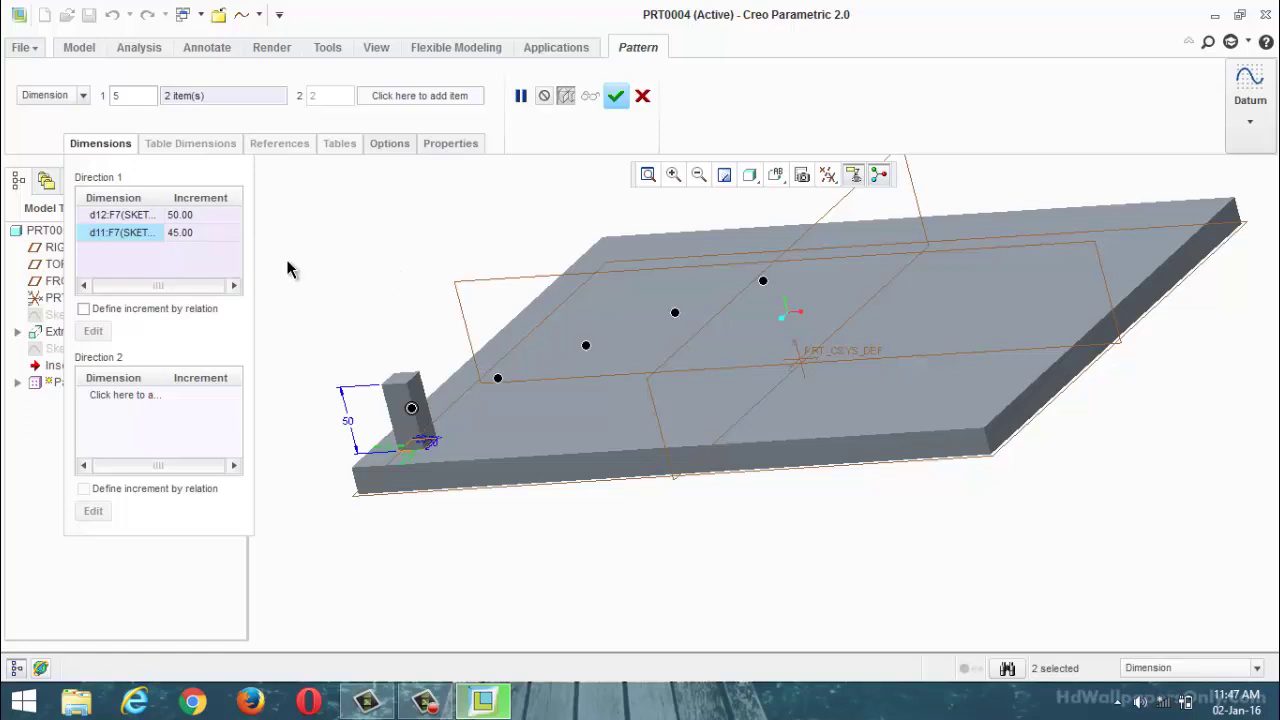
# Change the first-direction increments to 30 mm for the d12 offset and 20 mm for the d11 offset.
pyautogui.click(204, 215)
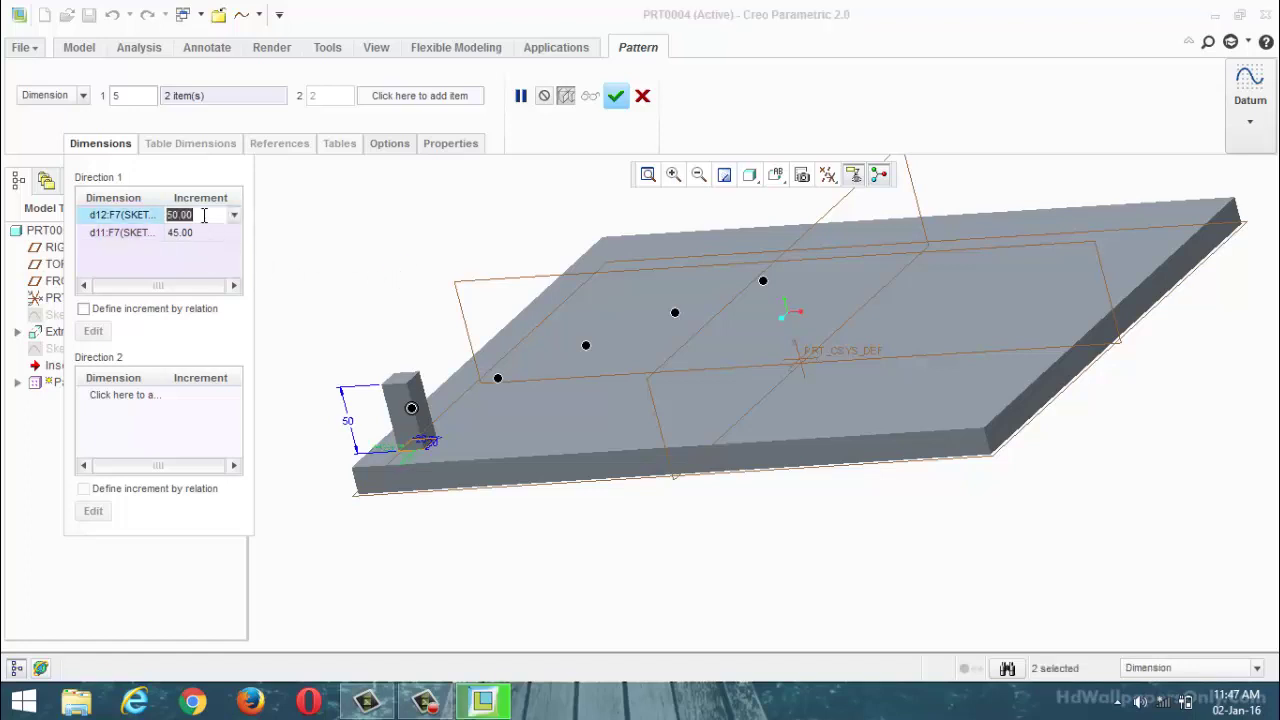
pyautogui.write('30')
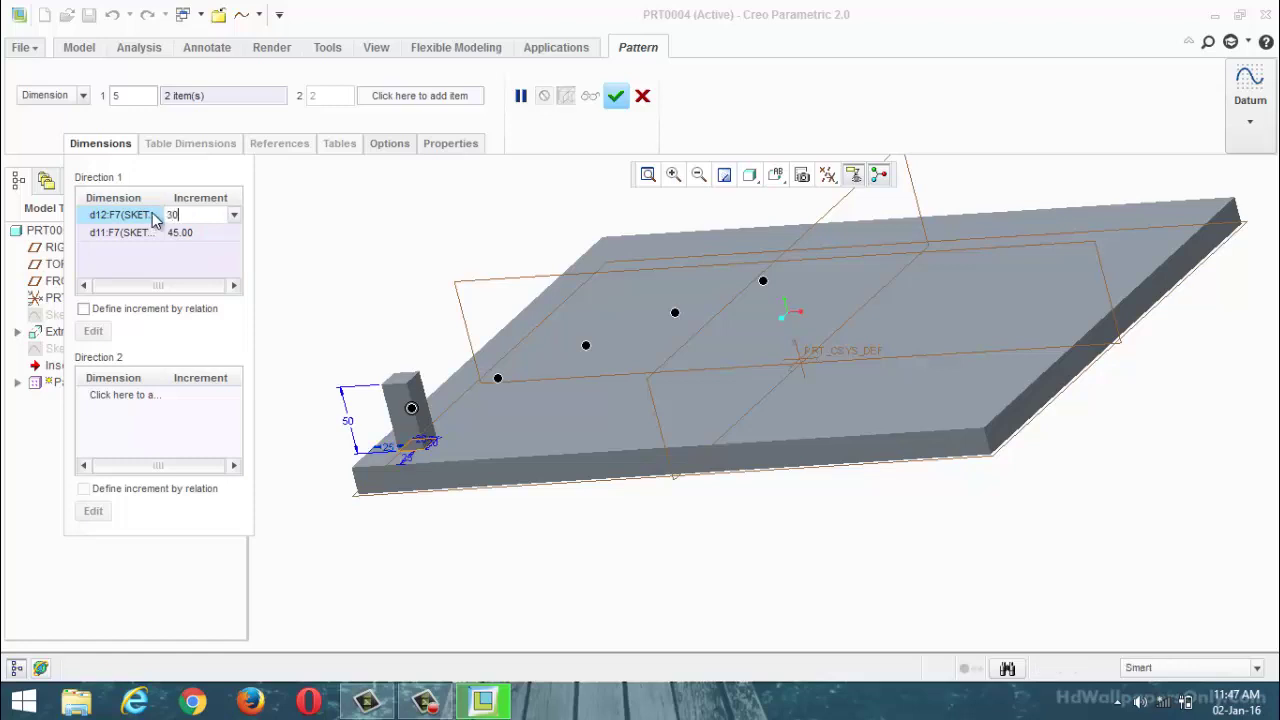
pyautogui.press('Return')
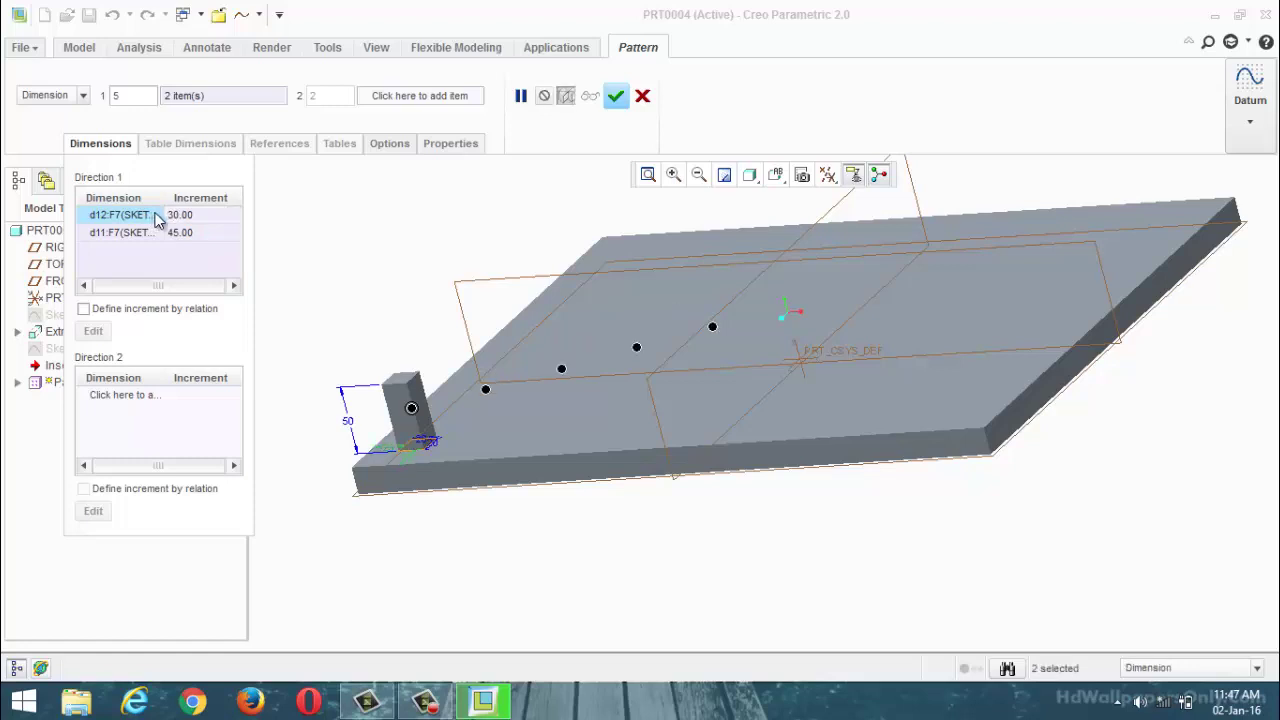
pyautogui.click(207, 233)
pyautogui.write('20')
pyautogui.press('Return')
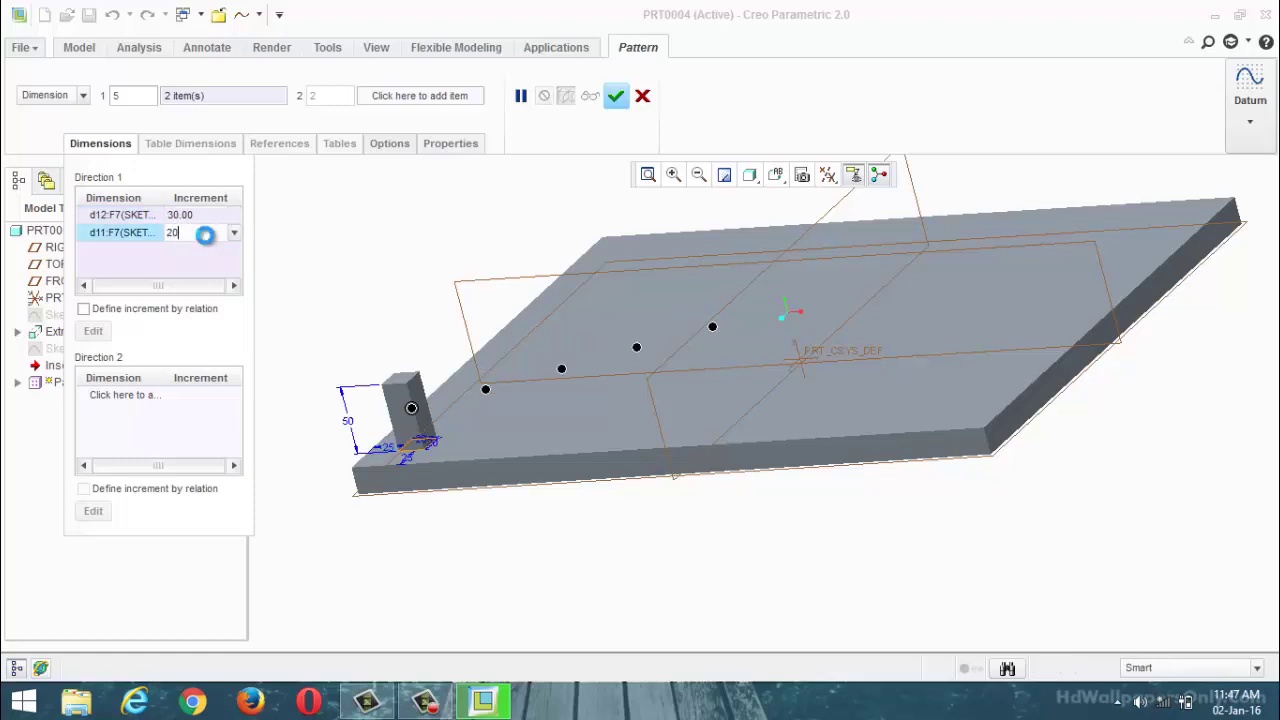
pyautogui.moveTo(371, 323)
pyautogui.mouseDown(button='middle')
pyautogui.moveTo(409, 331)
pyautogui.moveTo(371, 320)
pyautogui.moveTo(362, 333)
pyautogui.mouseUp(button='middle')
pyautogui.scroll(2, 360, 329)
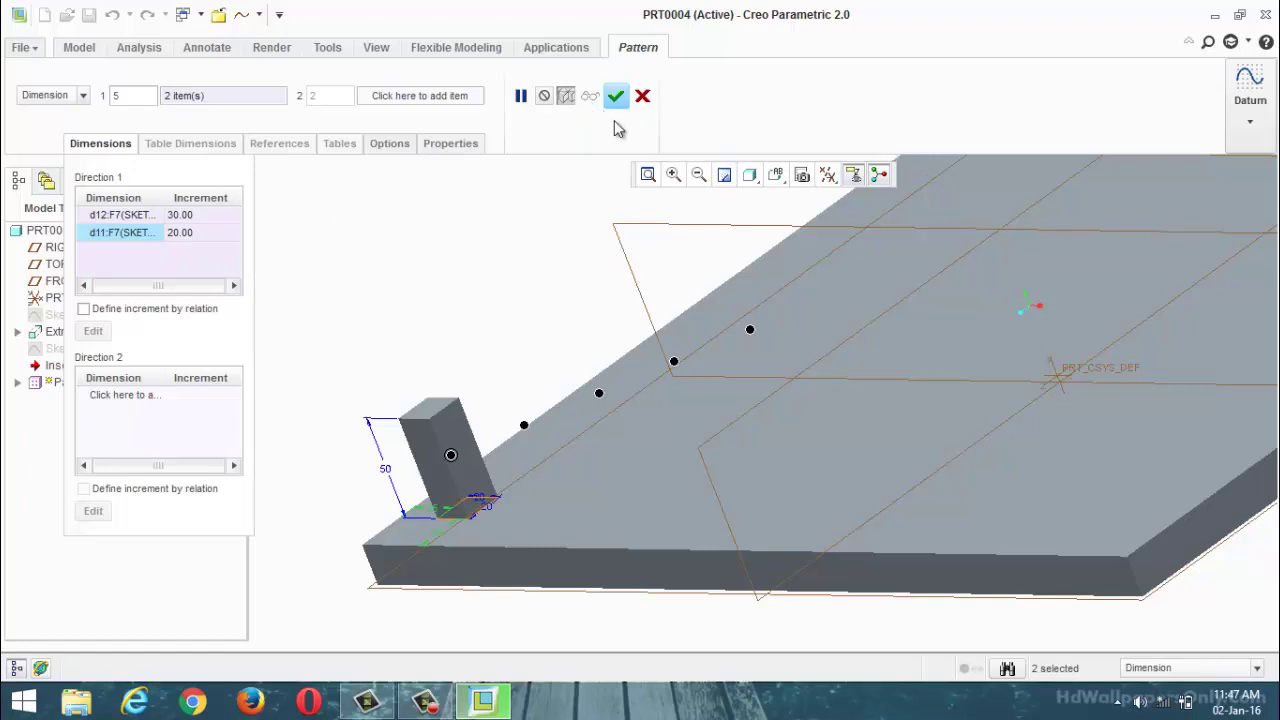
# Cancel the diagonal Dimension pattern and clear the selection of the post.
pyautogui.click(642, 95)
pyautogui.click(599, 371)
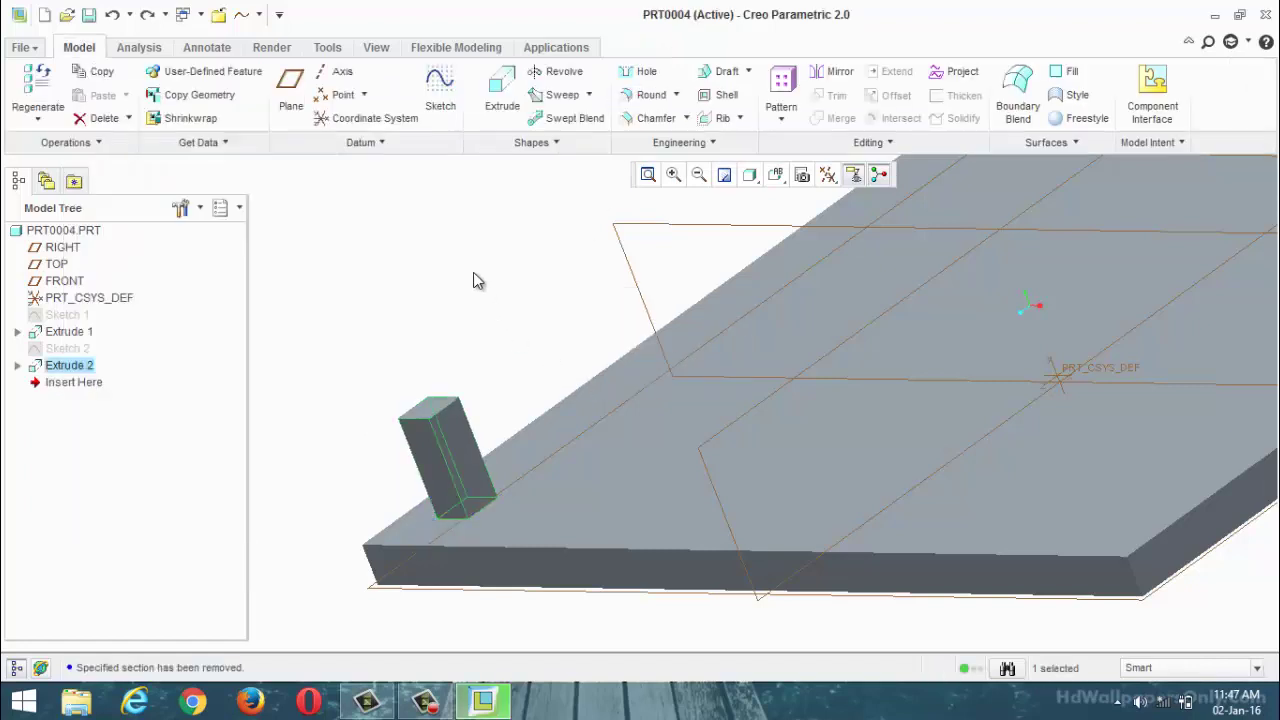
pyautogui.scroll(-3, 474, 300)
pyautogui.moveTo(474, 303)
pyautogui.mouseDown(button='middle')
pyautogui.moveTo(507, 290)
pyautogui.moveTo(492, 318)
pyautogui.mouseUp(button='middle')
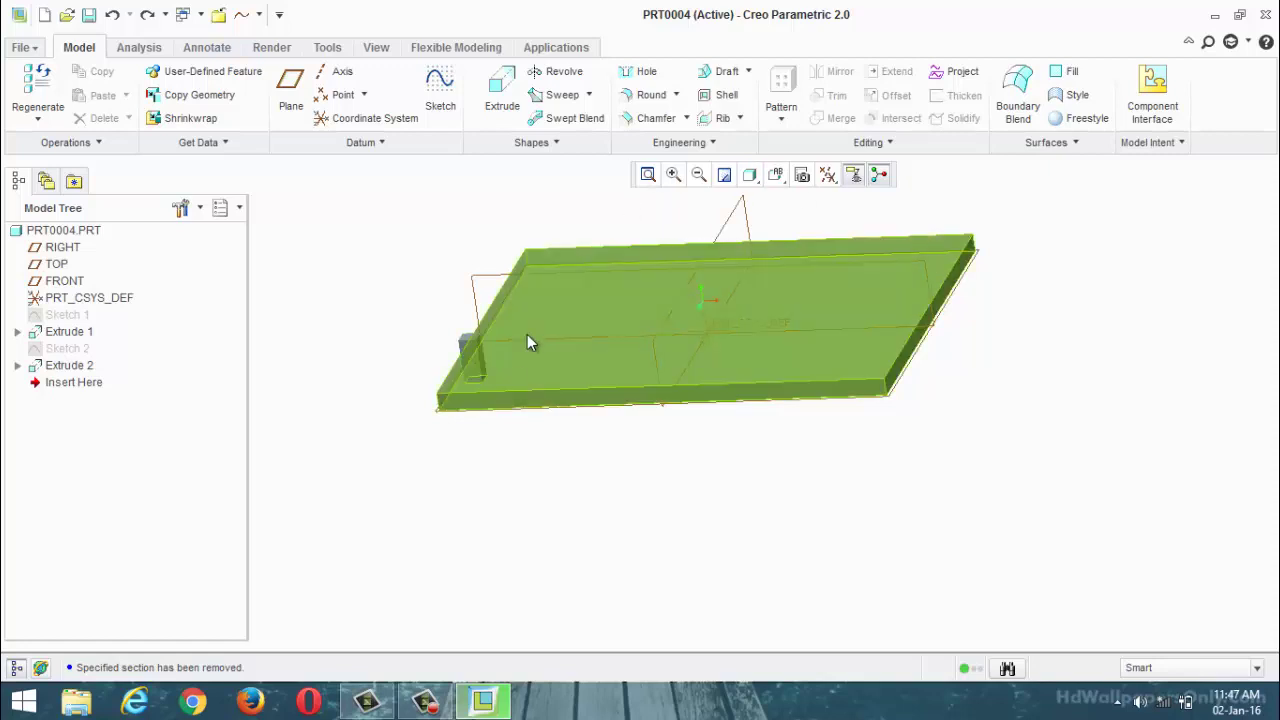
# Start a Dimension pattern of the square post and choose its 25 mm side-edge offset as the first-direction dimension.
pyautogui.click(474, 356)
pyautogui.click(781, 95)
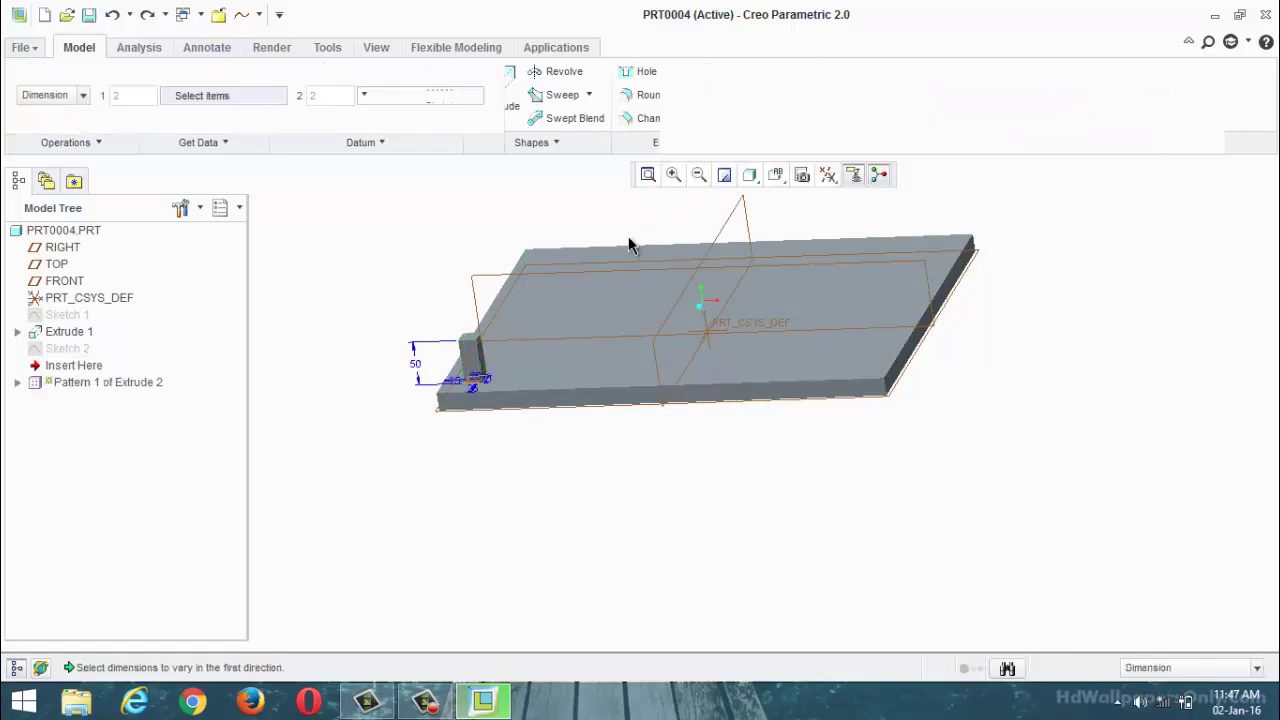
pyautogui.scroll(-2, 567, 338)
pyautogui.scroll(2, 449, 394)
pyautogui.moveTo(449, 394); pyautogui.dragTo(470, 375, button='middle')
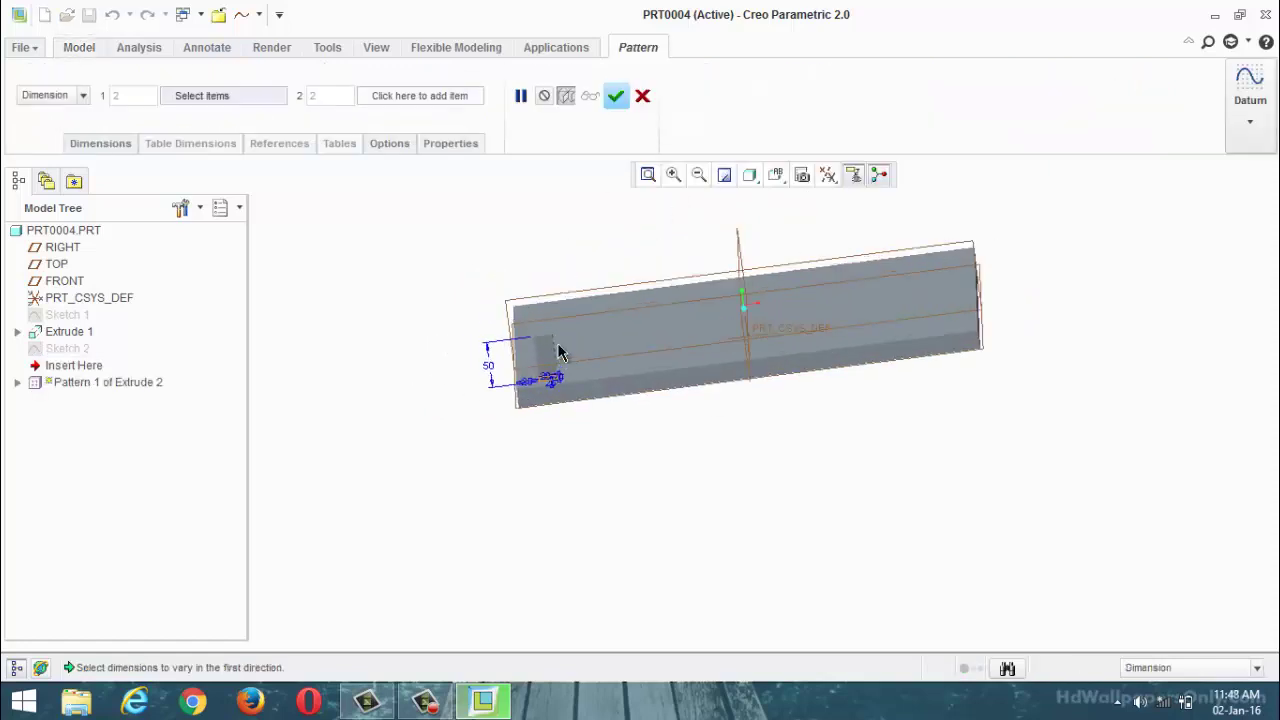
pyautogui.scroll(3, 483, 445)
pyautogui.click(518, 402)
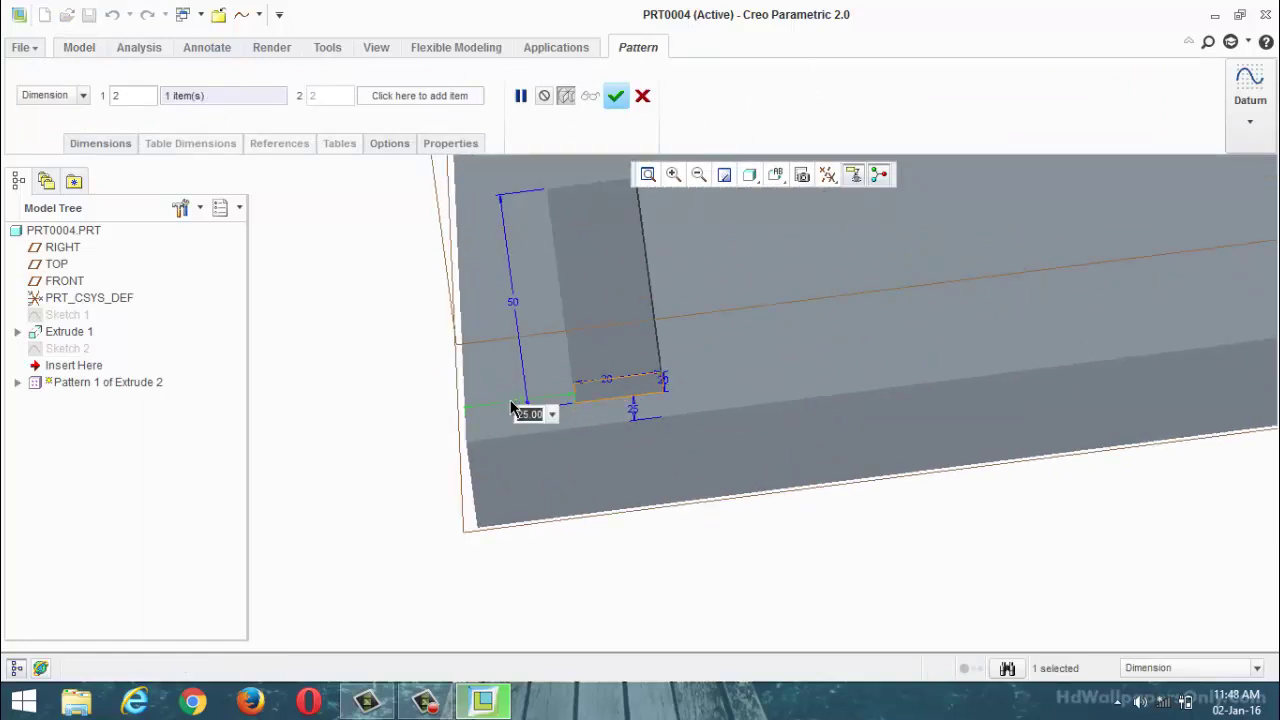
pyautogui.scroll(-2, 479, 415)
pyautogui.scroll(2, 479, 415)
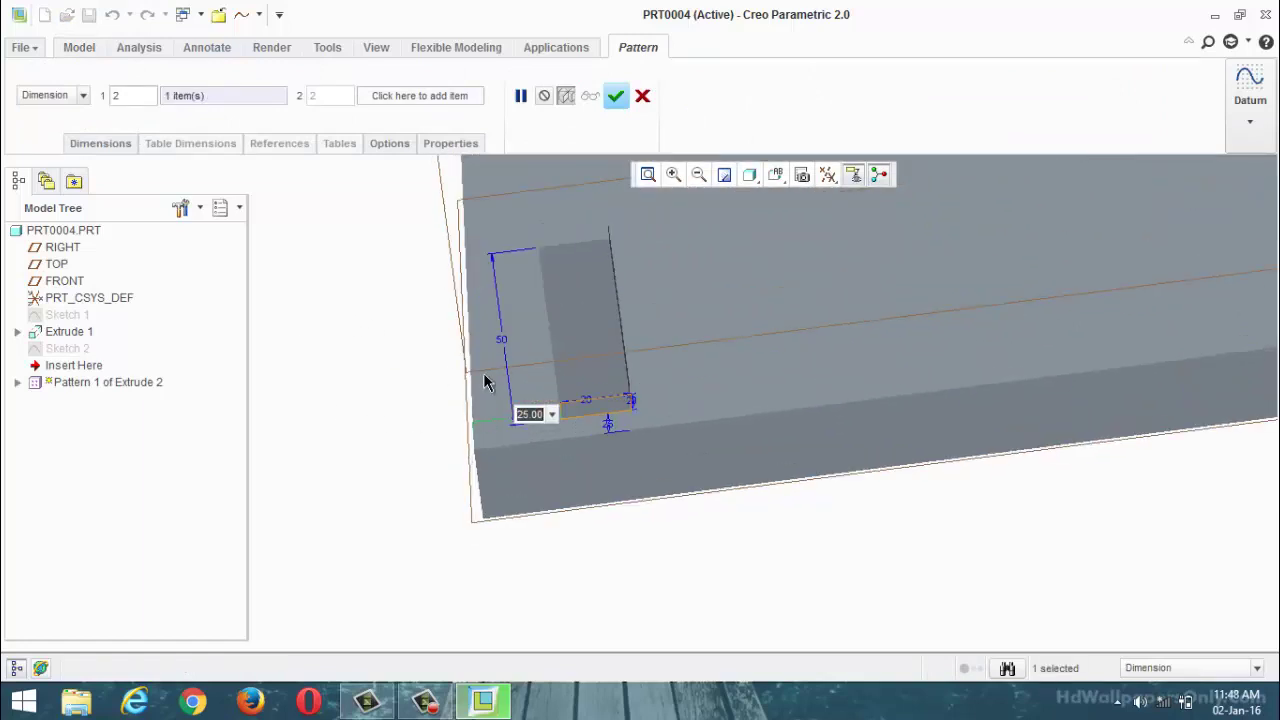
# Set the number of pattern members in the first direction to 10.
pyautogui.doubleClick(137, 95)
pyautogui.write('10')
pyautogui.press('Return')
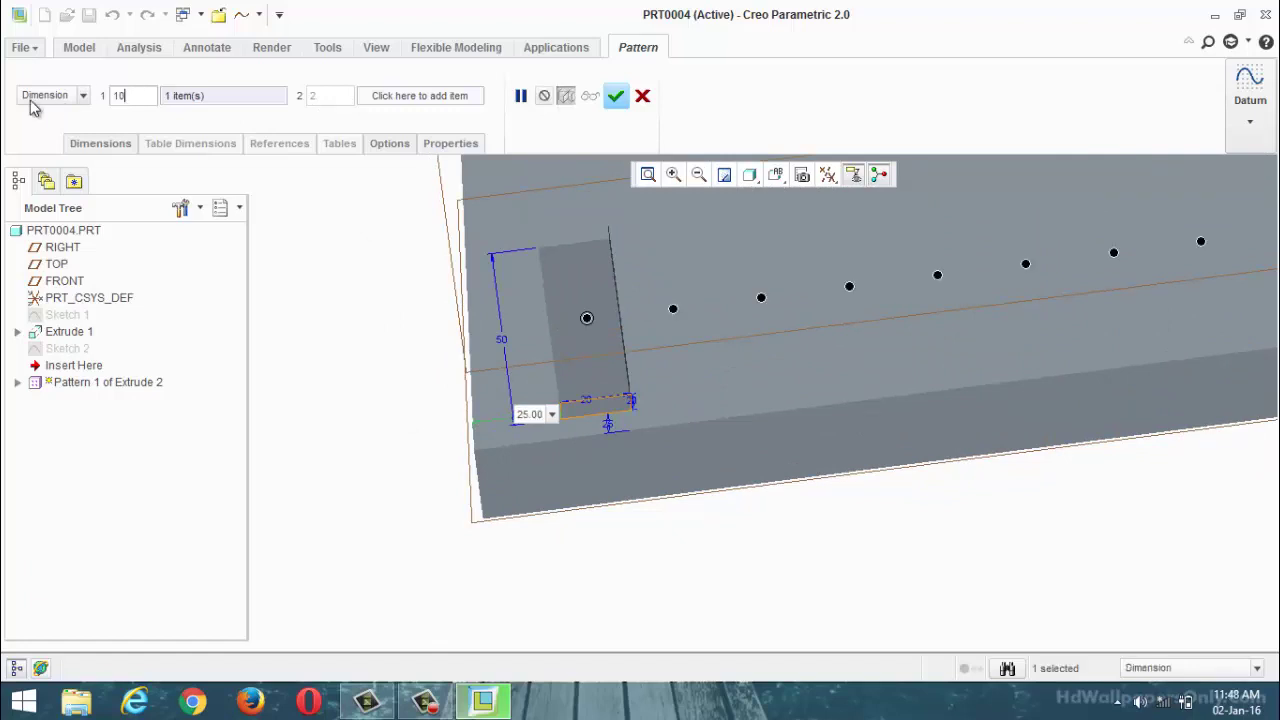
# Set the first-direction increment of the side-edge offset d11 to 50 mm.
pyautogui.scroll(-2, 453, 413)
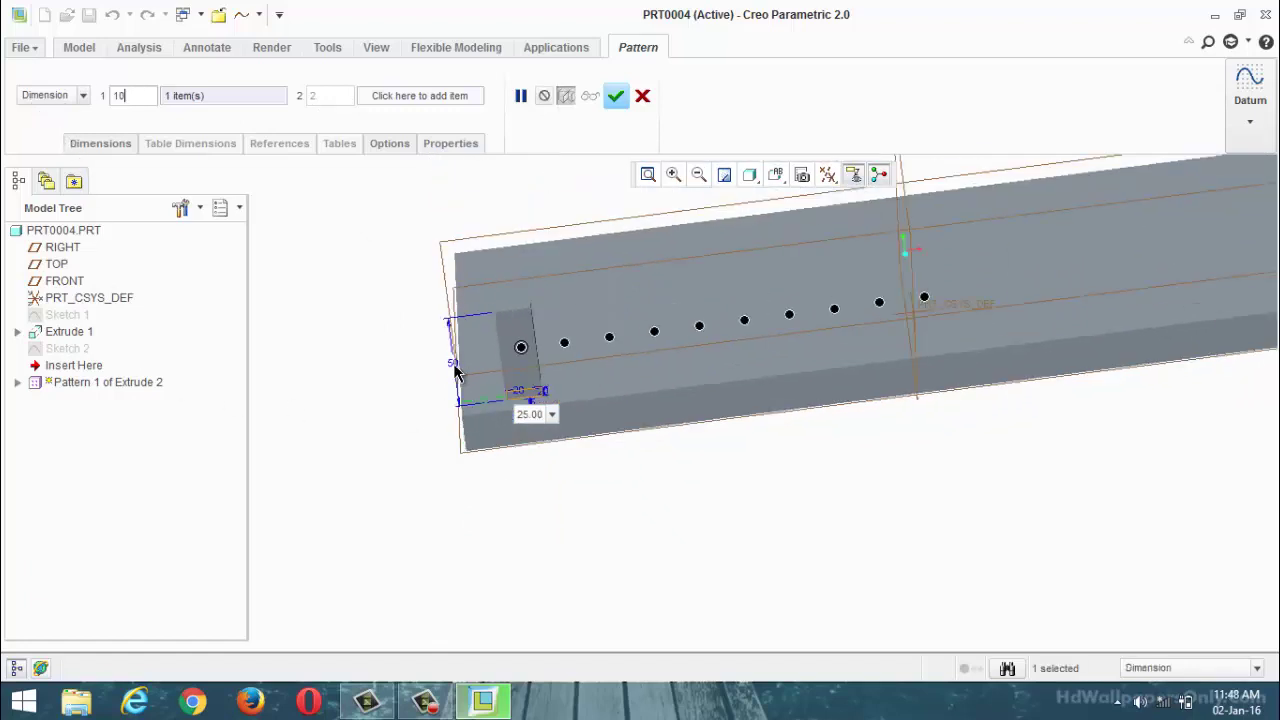
pyautogui.click(112, 146)
pyautogui.click(201, 215)
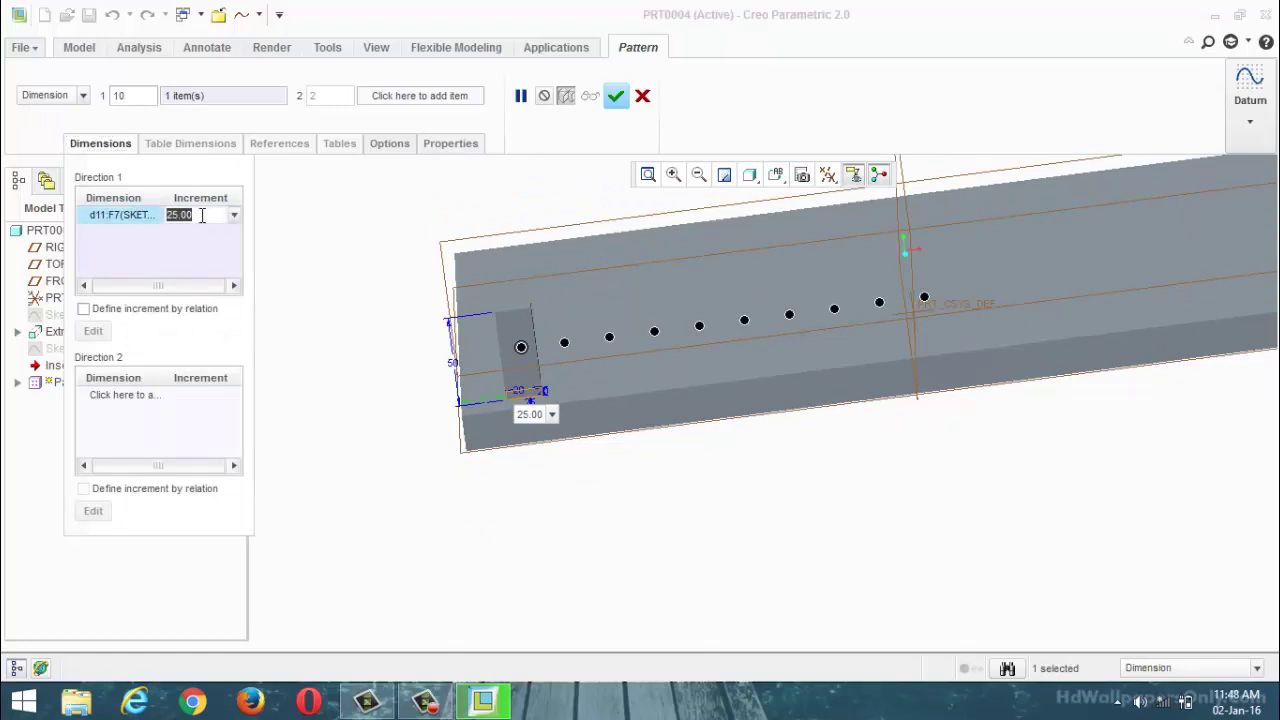
pyautogui.write('50')
pyautogui.press('Return')
pyautogui.scroll(-2, 598, 408)
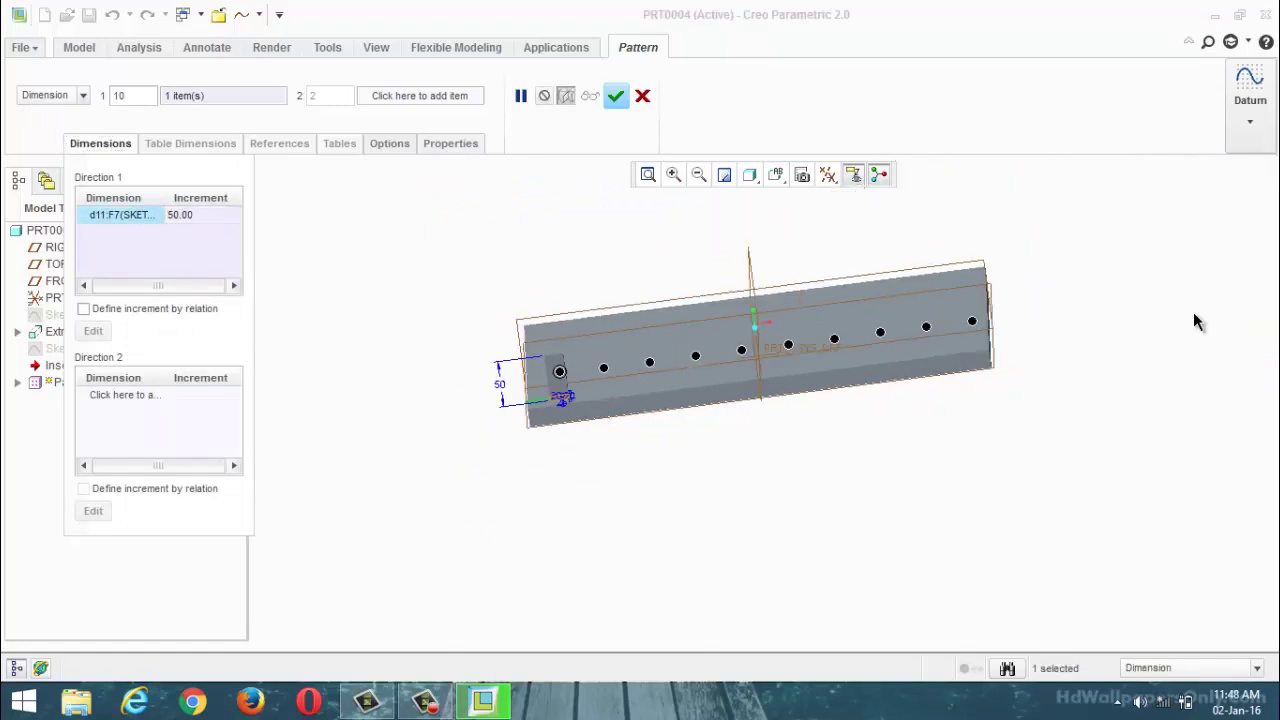
pyautogui.scroll(2, 975, 340)
pyautogui.scroll(-1, 934, 360)
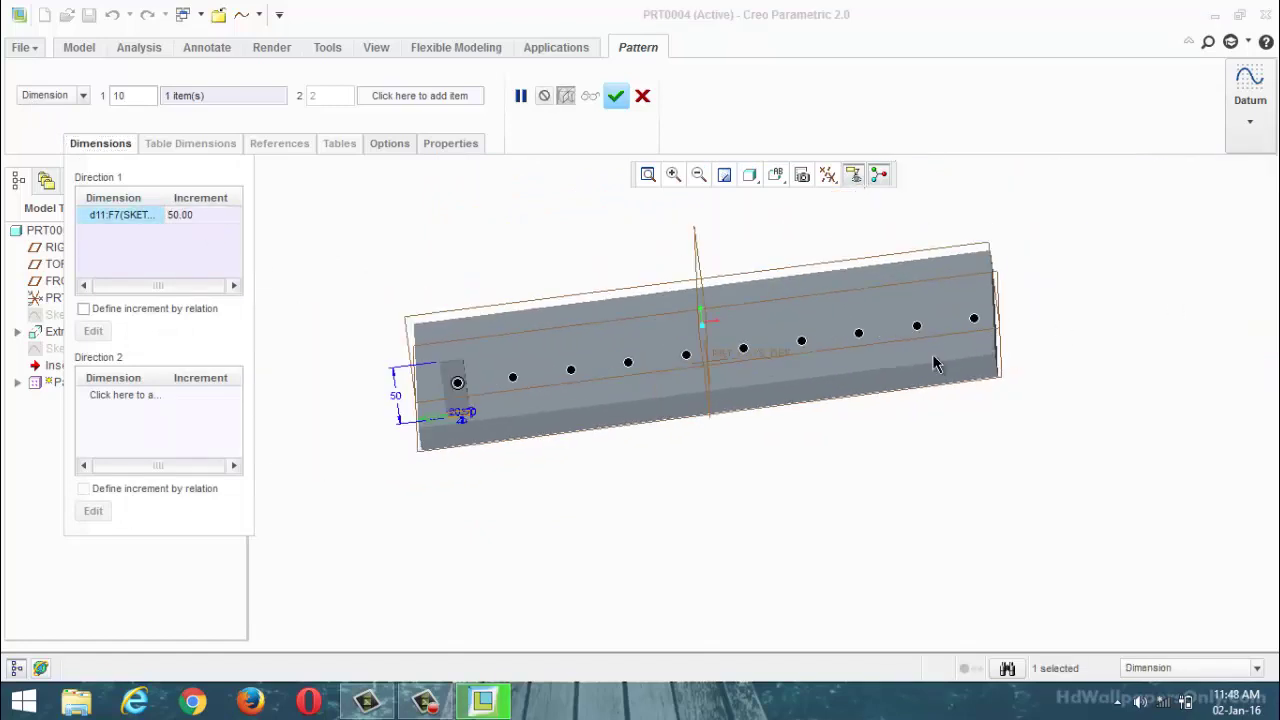
# Begin choosing the dimension that drives the second direction of the post's pattern.
pyautogui.moveTo(934, 360); pyautogui.dragTo(608, 403, button='middle')
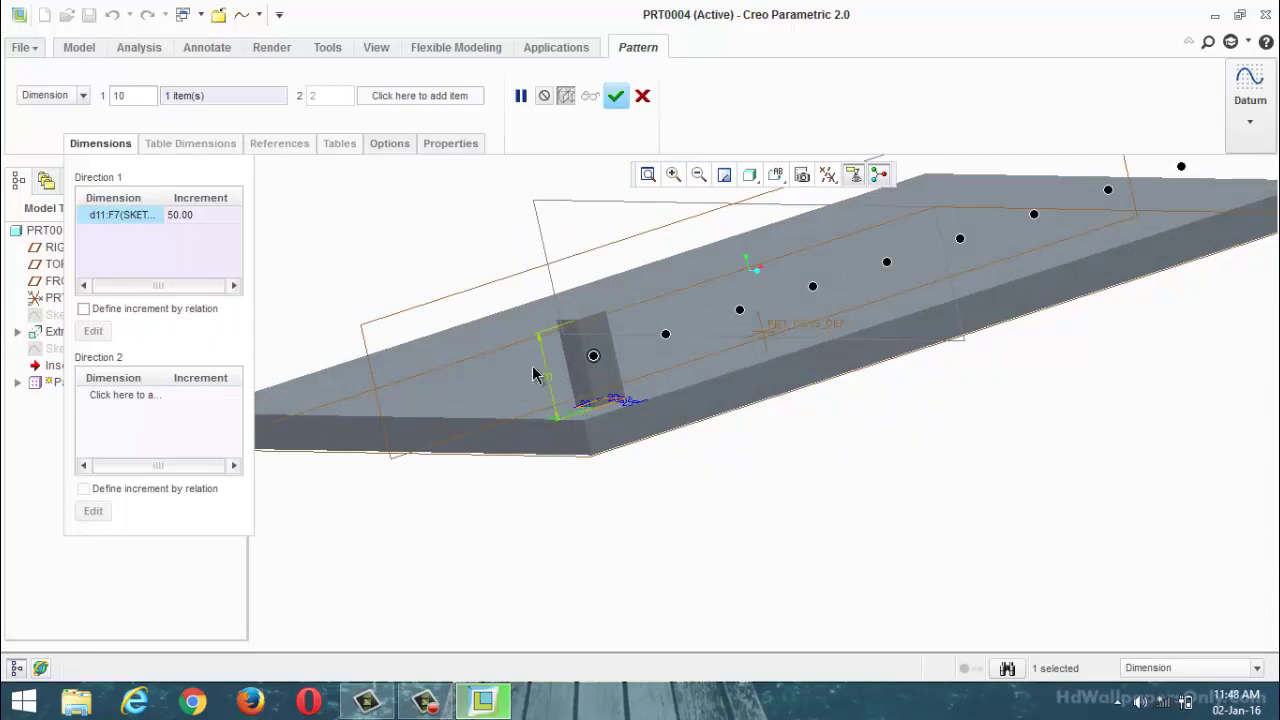
pyautogui.click(427, 107)
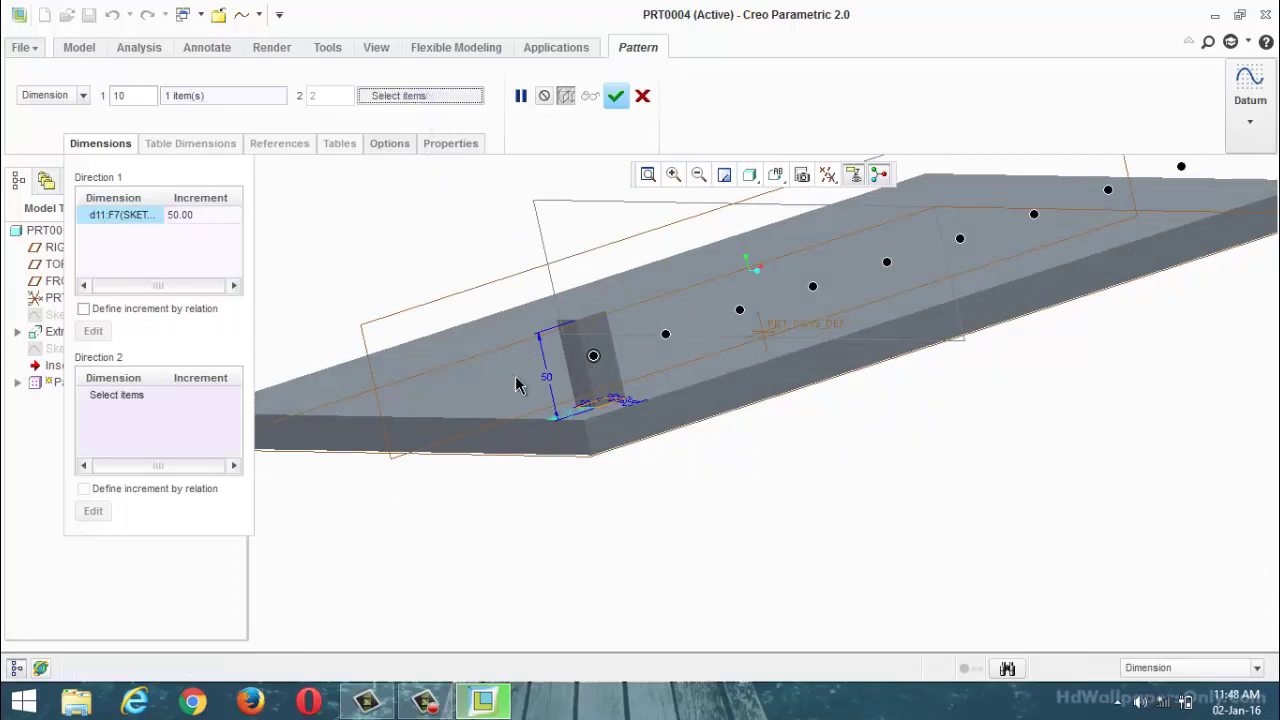
# Add the block's height dimension as the second pattern direction with increment 50 and 5 members, and complete the pattern.
pyautogui.click(547, 379)
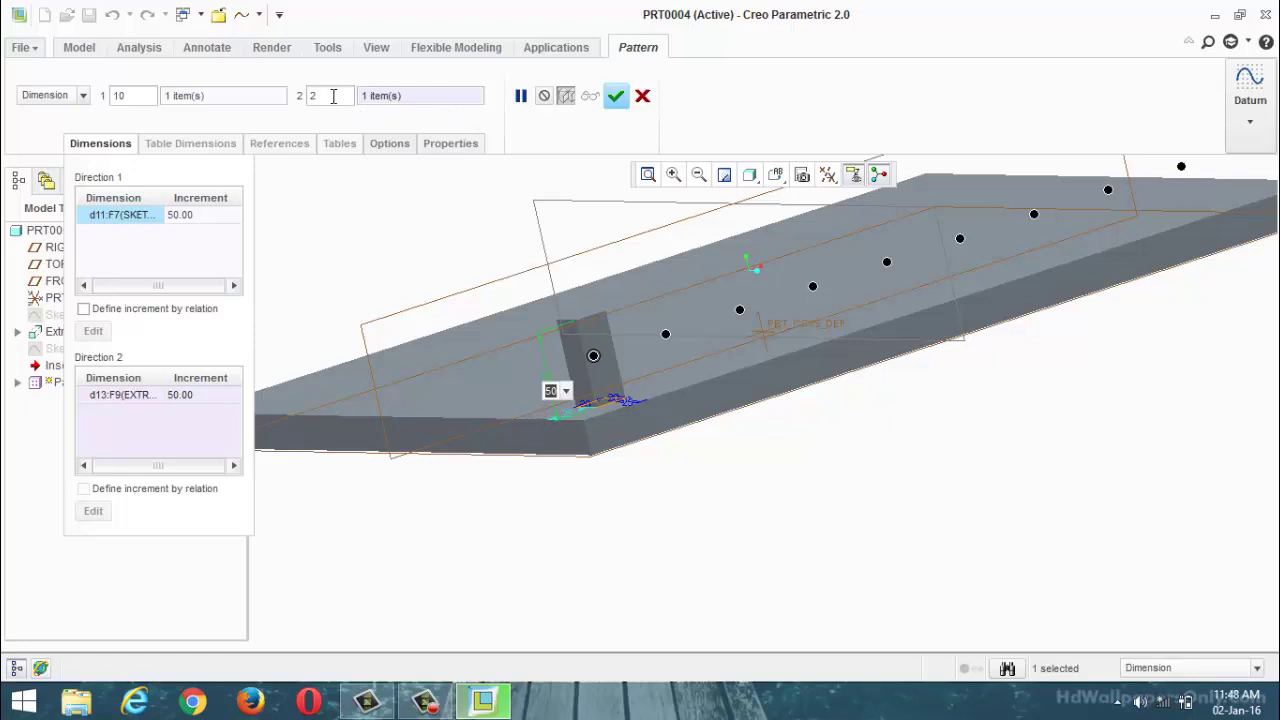
pyautogui.moveTo(337, 96); pyautogui.dragTo(312, 96)
pyautogui.write('5')
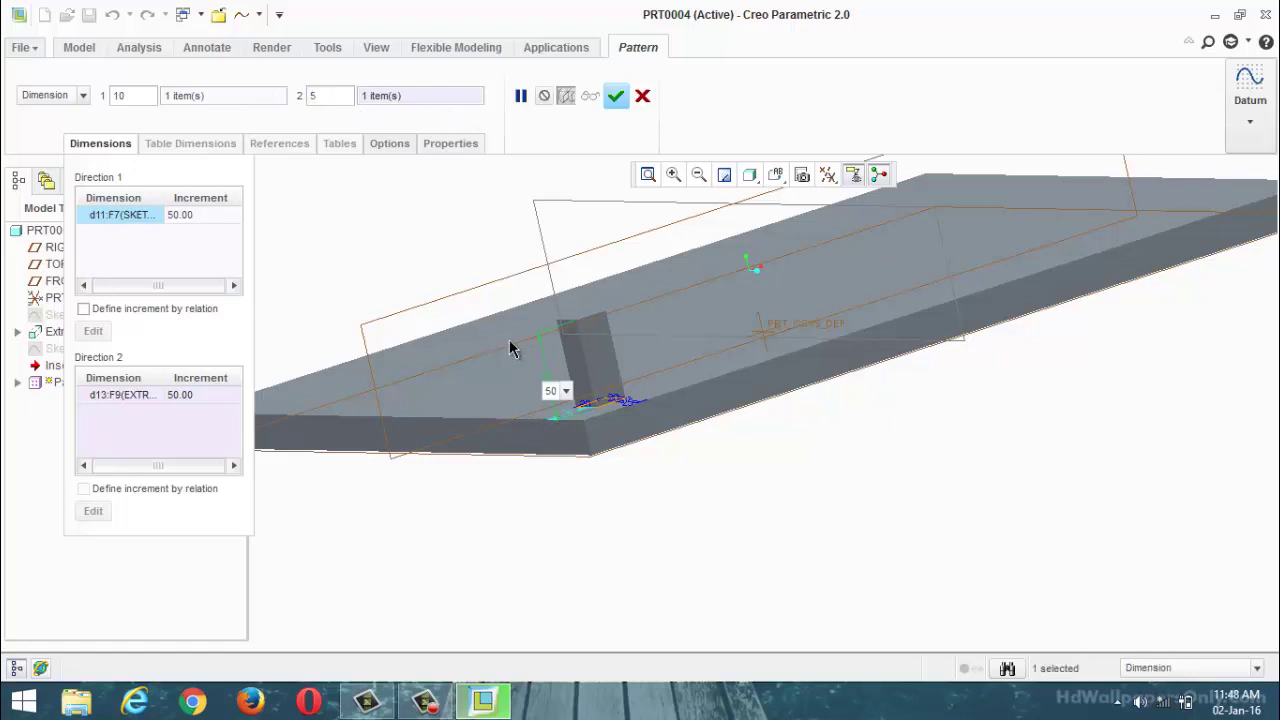
pyautogui.scroll(-3, 513, 350)
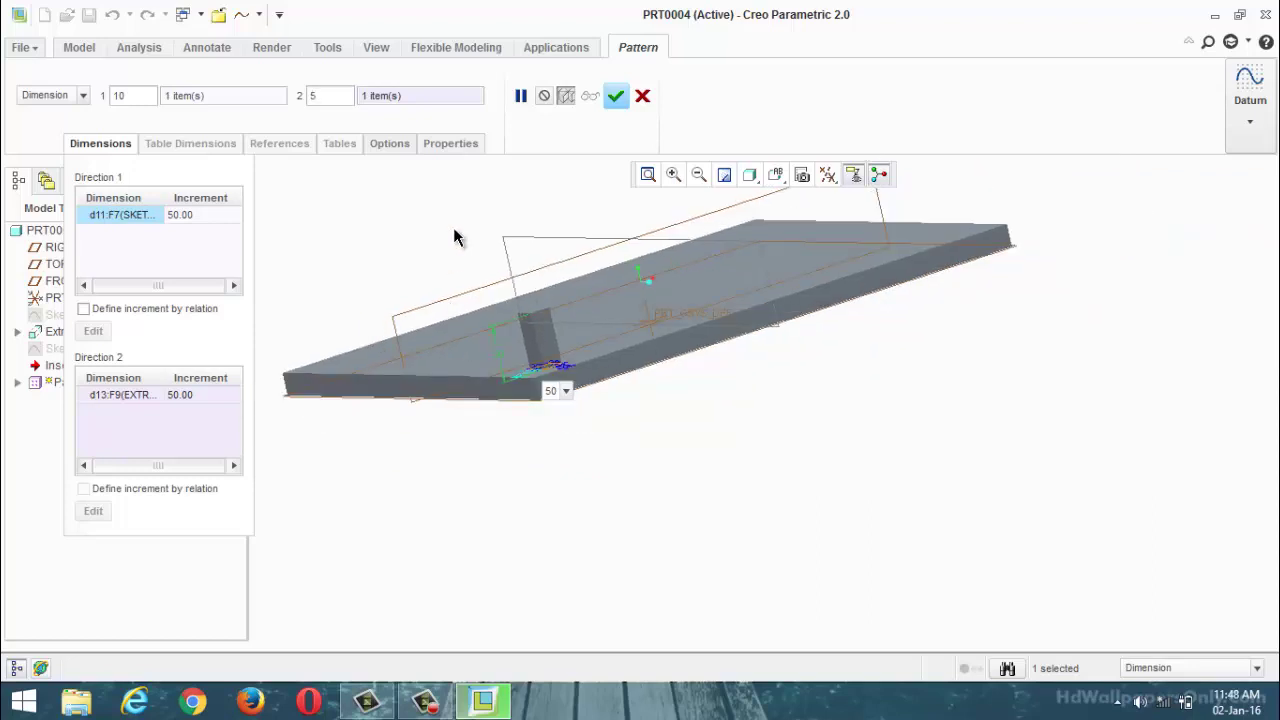
pyautogui.scroll(3, 453, 235)
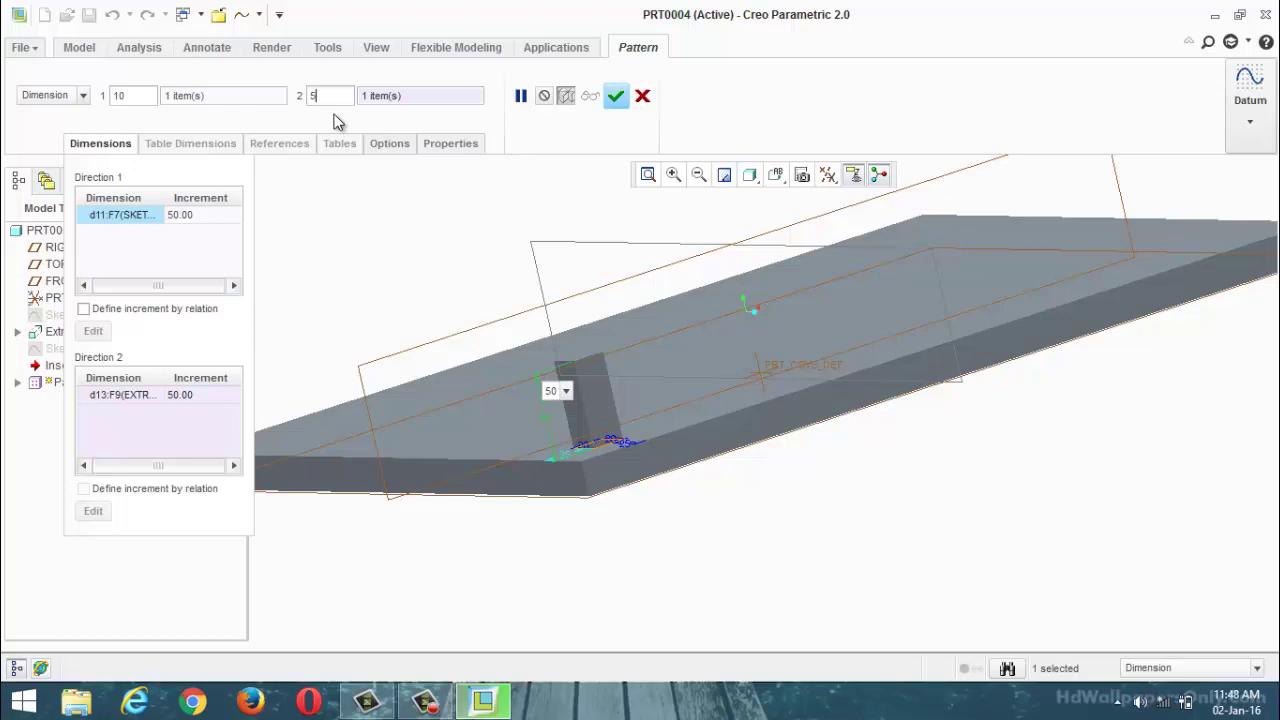
pyautogui.click(615, 97)
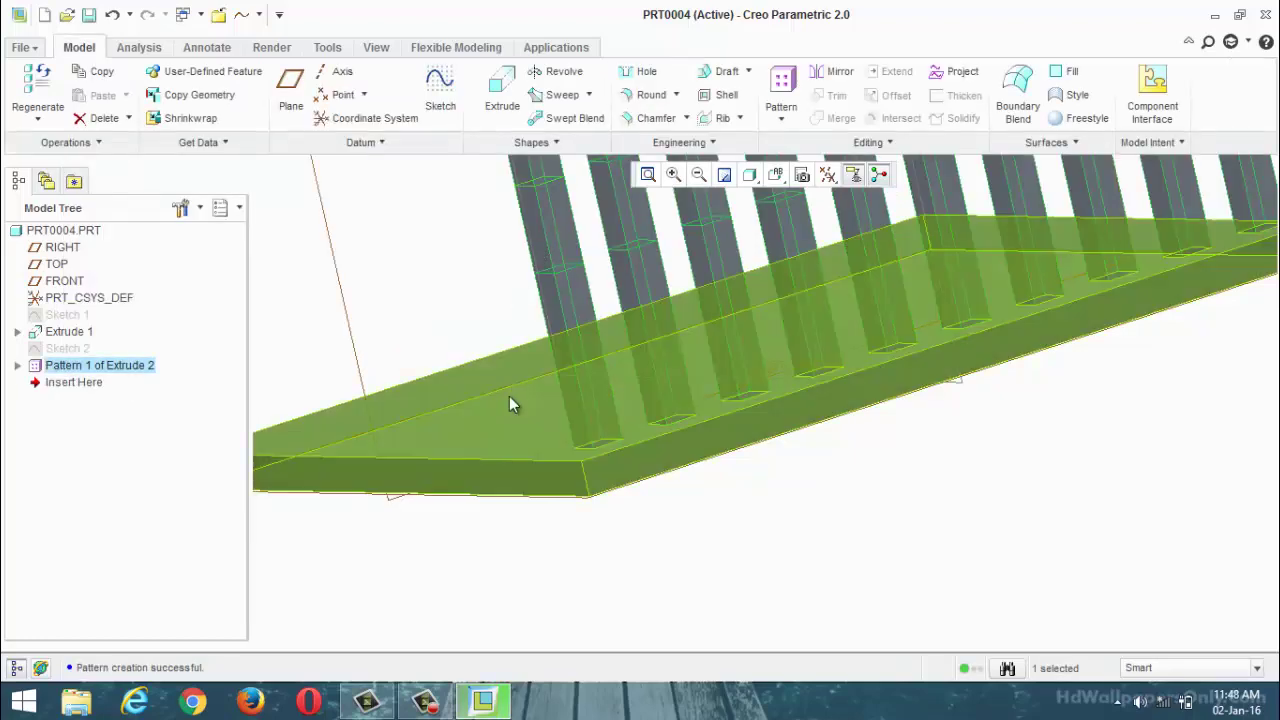
# Inspect the patterned columns on the plate and undo the pattern.
pyautogui.scroll(-5, 509, 396)
pyautogui.click(725, 421)
pyautogui.moveTo(731, 423); pyautogui.dragTo(694, 430, button='middle')
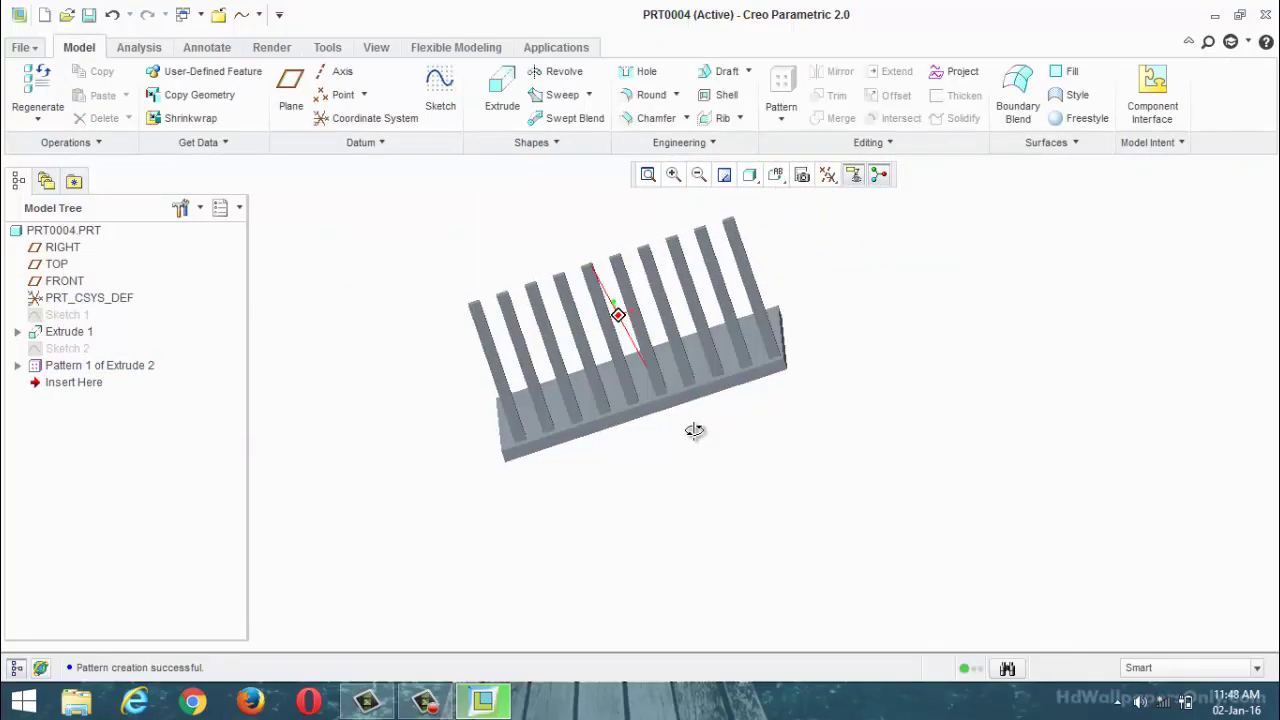
pyautogui.scroll(4, 510, 380)
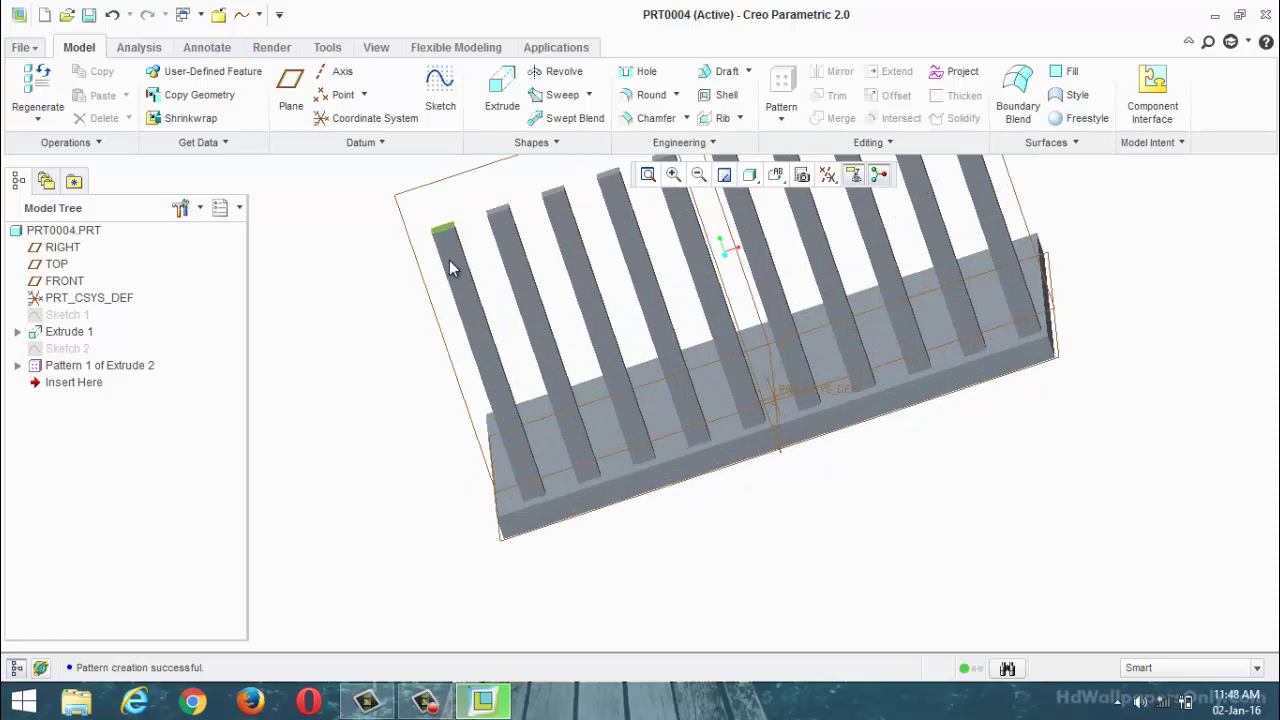
pyautogui.click(502, 466)
pyautogui.hotkey('ctrl', 'z')
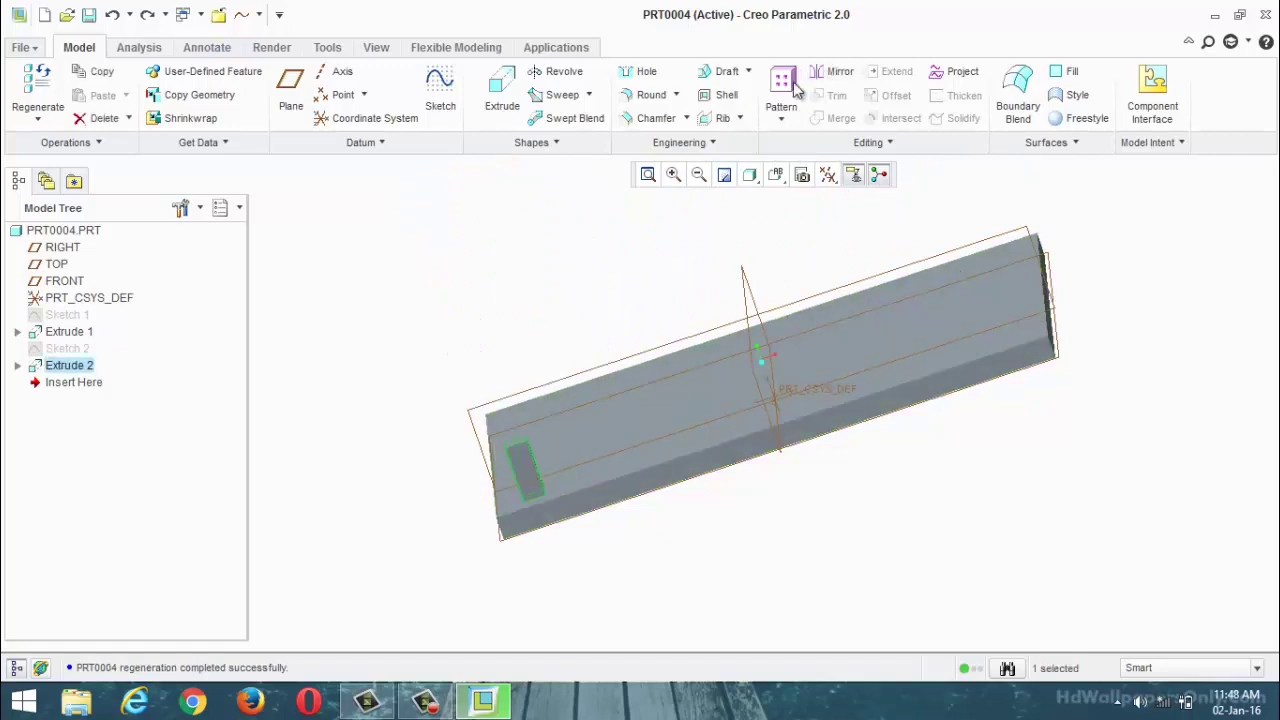
# Start a Dimension pattern of the block, varying its 25 edge offset and 50 height together in the first direction, with 5 members.
pyautogui.click(782, 85)
pyautogui.scroll(2, 500, 543)
pyautogui.scroll(4, 500, 543)
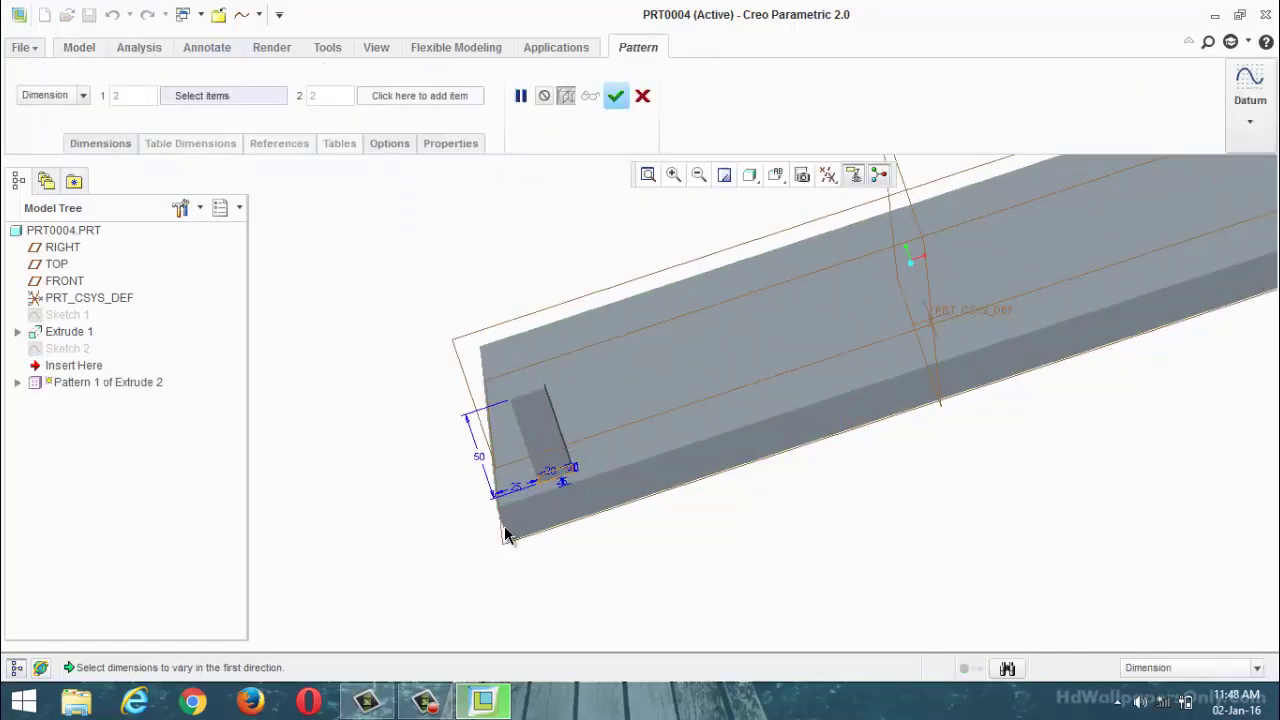
pyautogui.scroll(1, 600, 549)
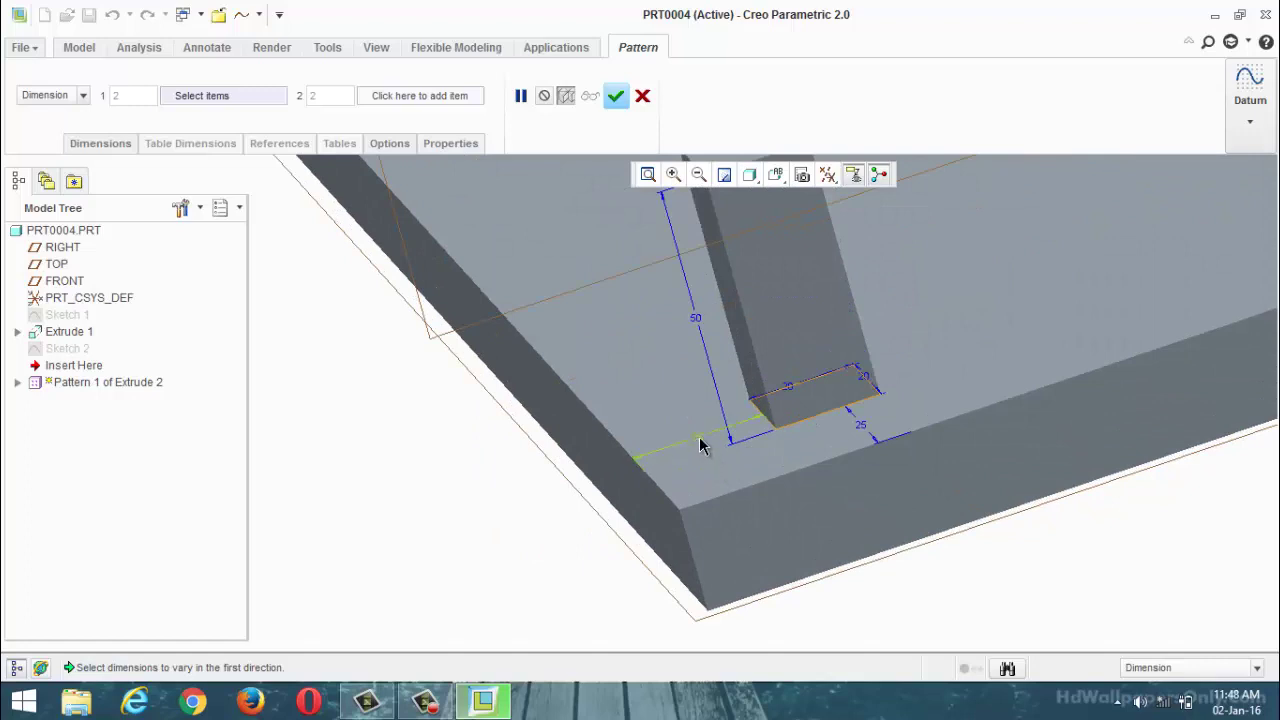
pyautogui.click(700, 445)
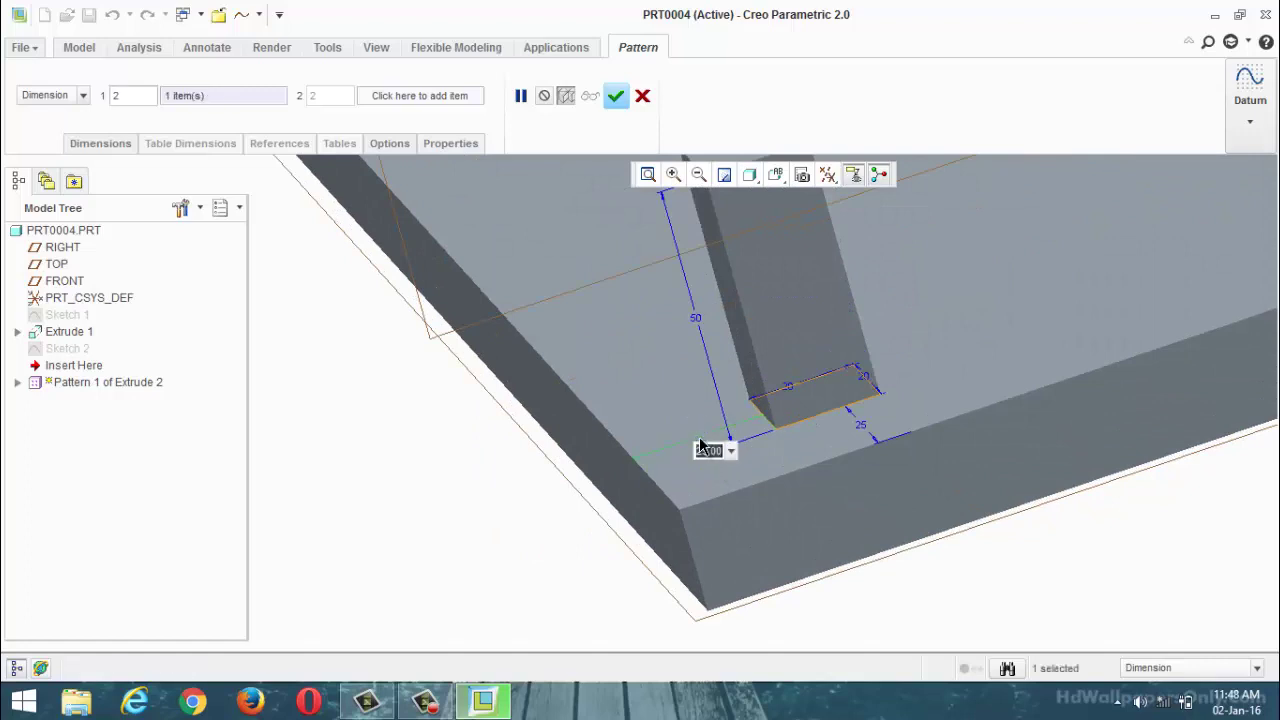
pyautogui.keyDown('ctrl'); pyautogui.click(700, 323); pyautogui.keyUp('ctrl')
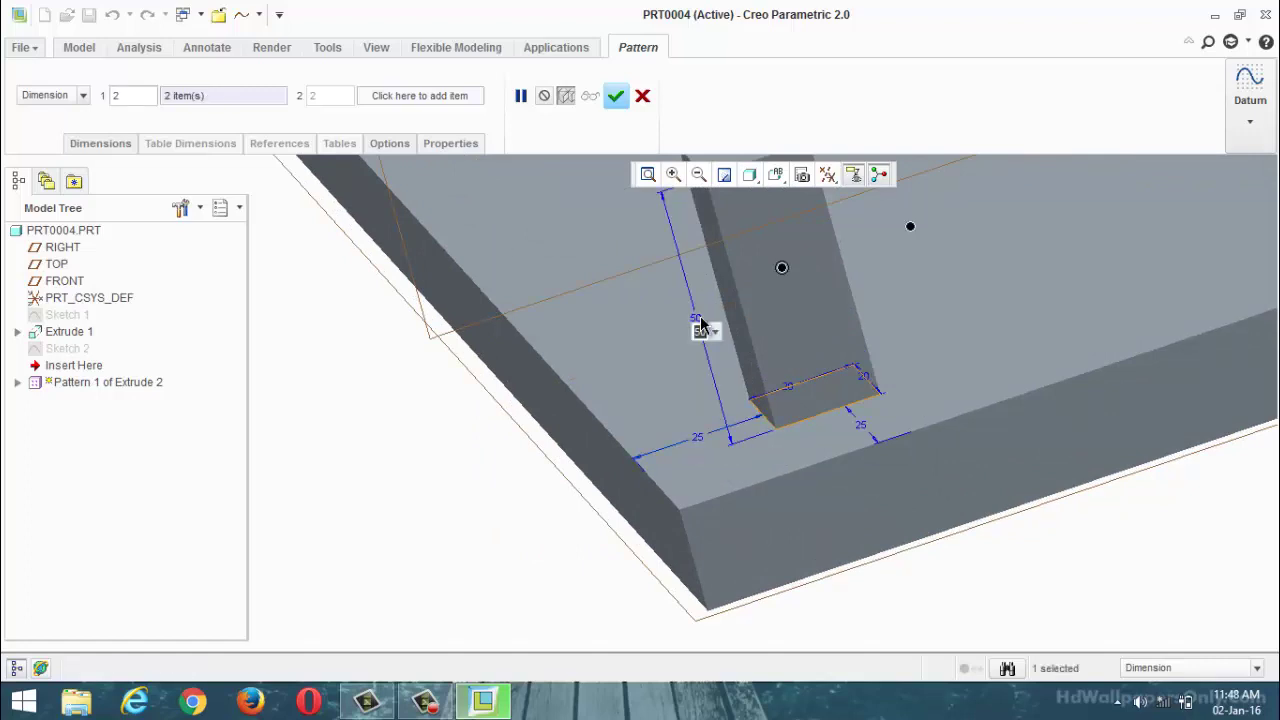
pyautogui.doubleClick(145, 103)
pyautogui.write('5')
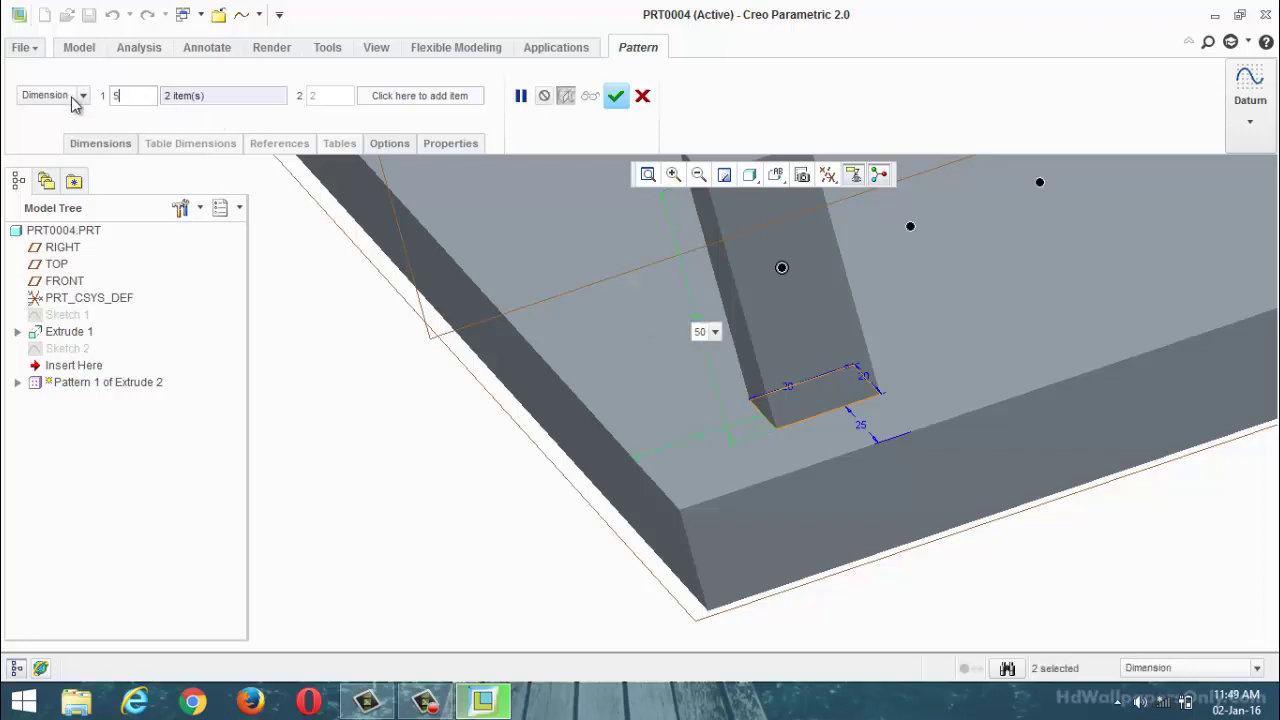
# Set the height dimension's increment to 100 in the first direction and complete the pattern.
pyautogui.scroll(-3, 380, 354)
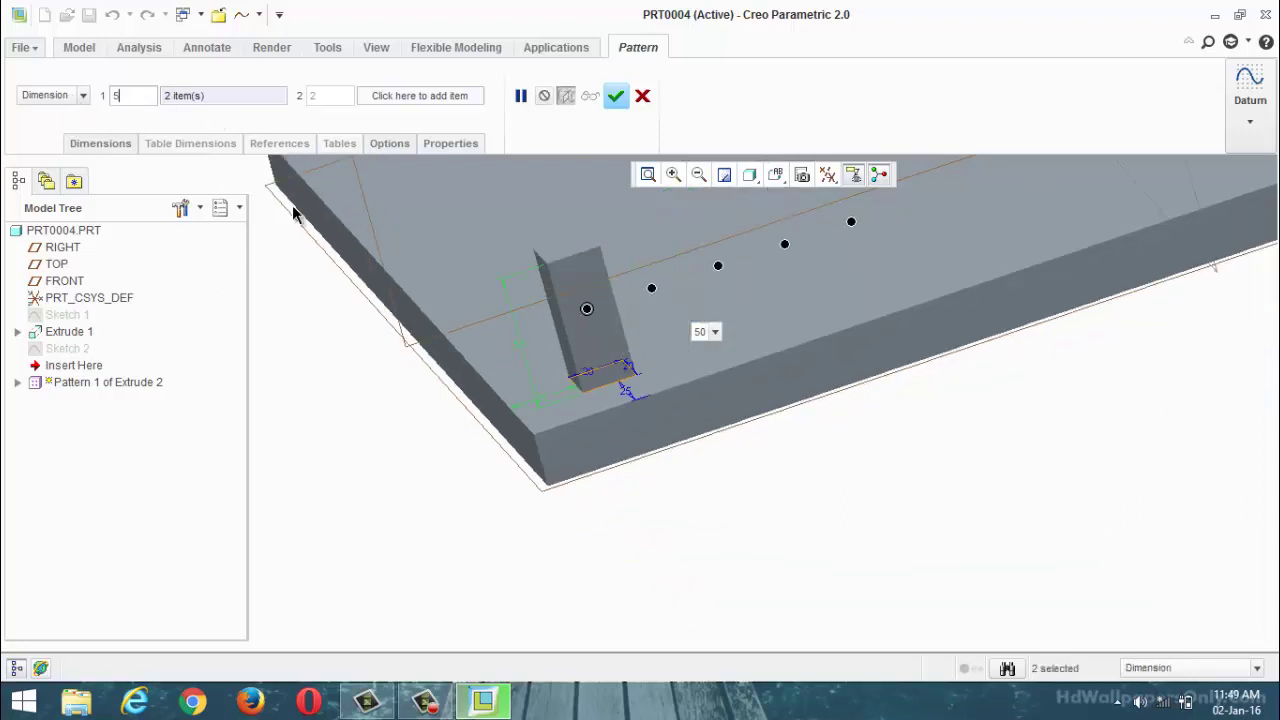
pyautogui.click(100, 143)
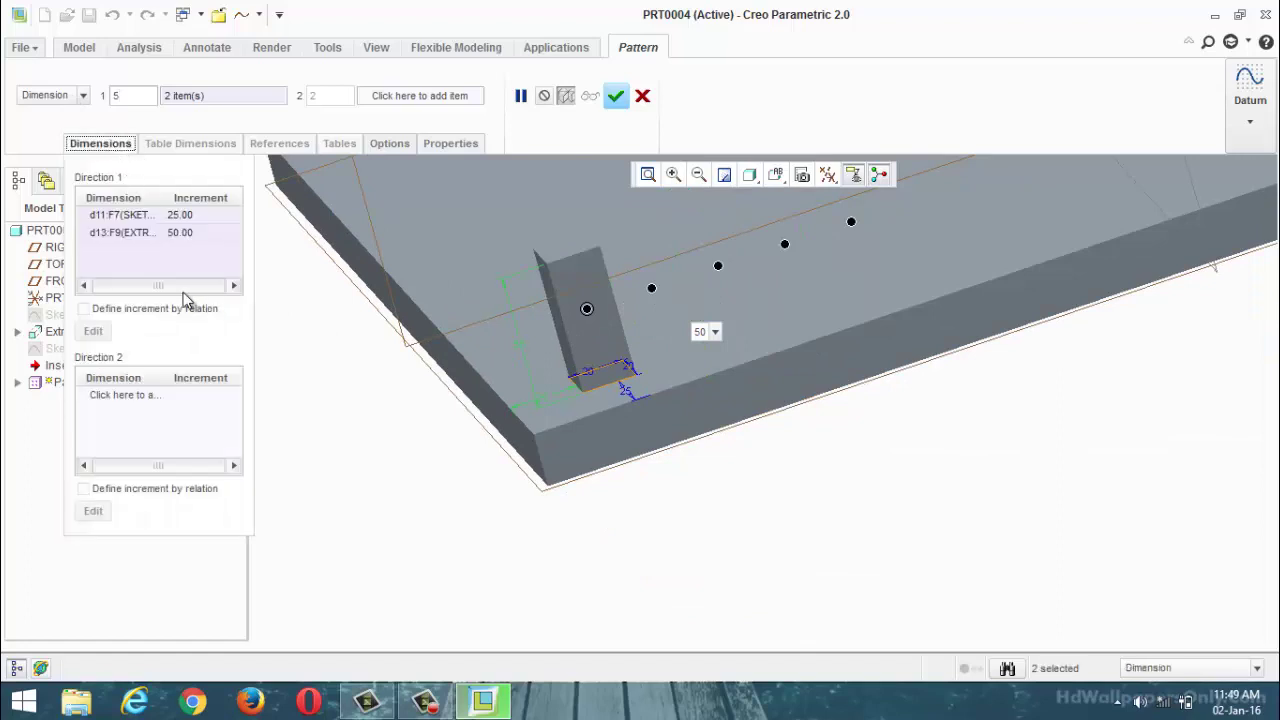
pyautogui.click(198, 233)
pyautogui.write('100')
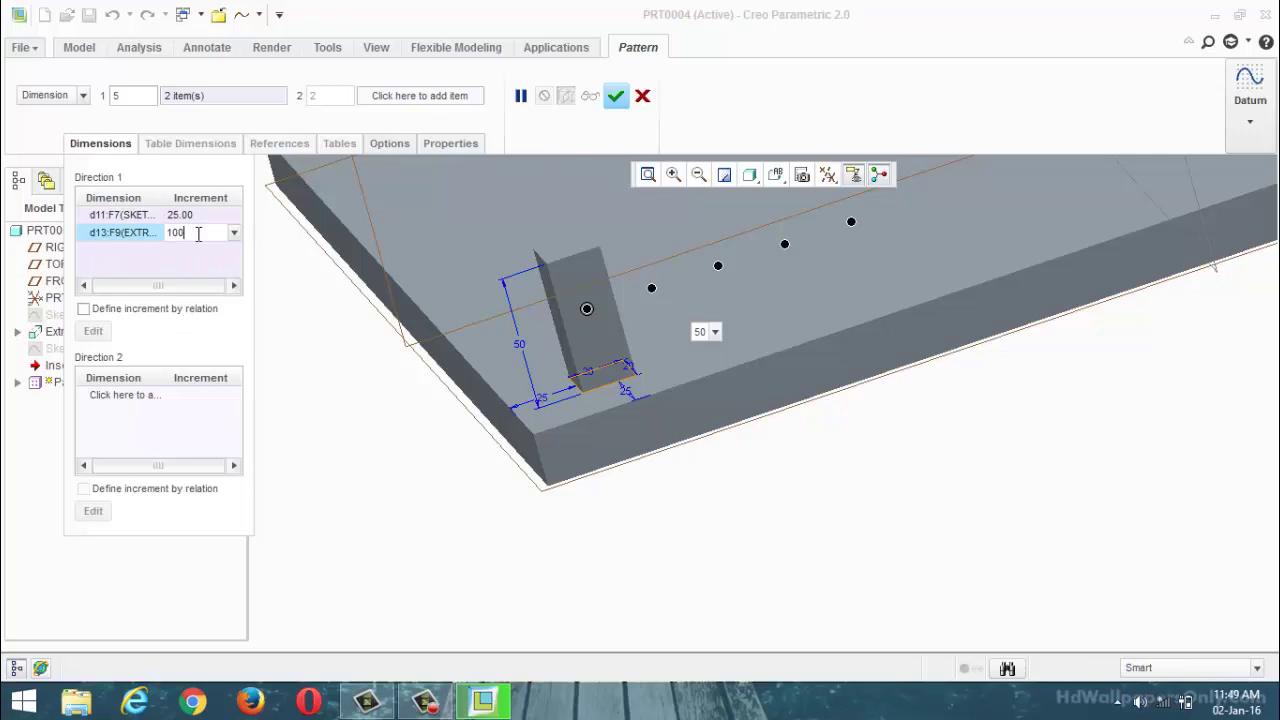
pyautogui.press('Return')
pyautogui.click(615, 95)
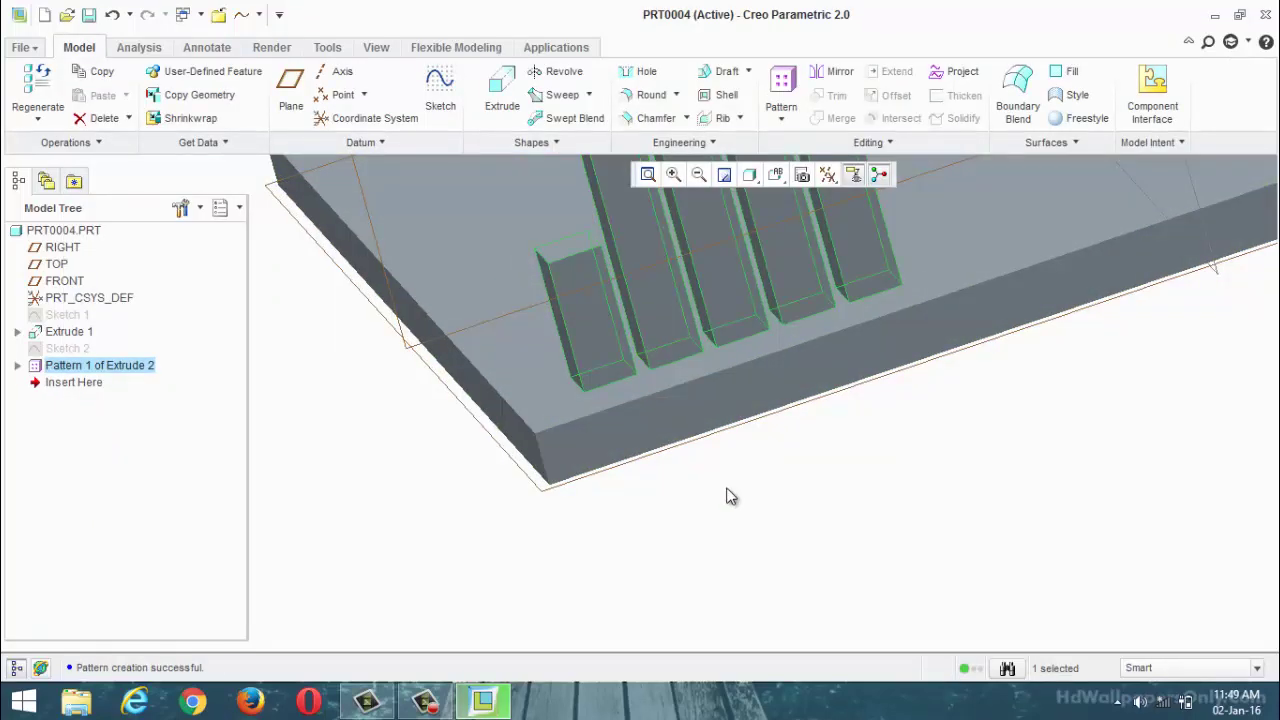
# Examine the patterned columns on the plate from several angles to compare their heights and spacing.
pyautogui.click(727, 497)
pyautogui.moveTo(727, 497); pyautogui.dragTo(683, 405, button='middle')
pyautogui.scroll(3, 683, 405)
pyautogui.click(683, 405)
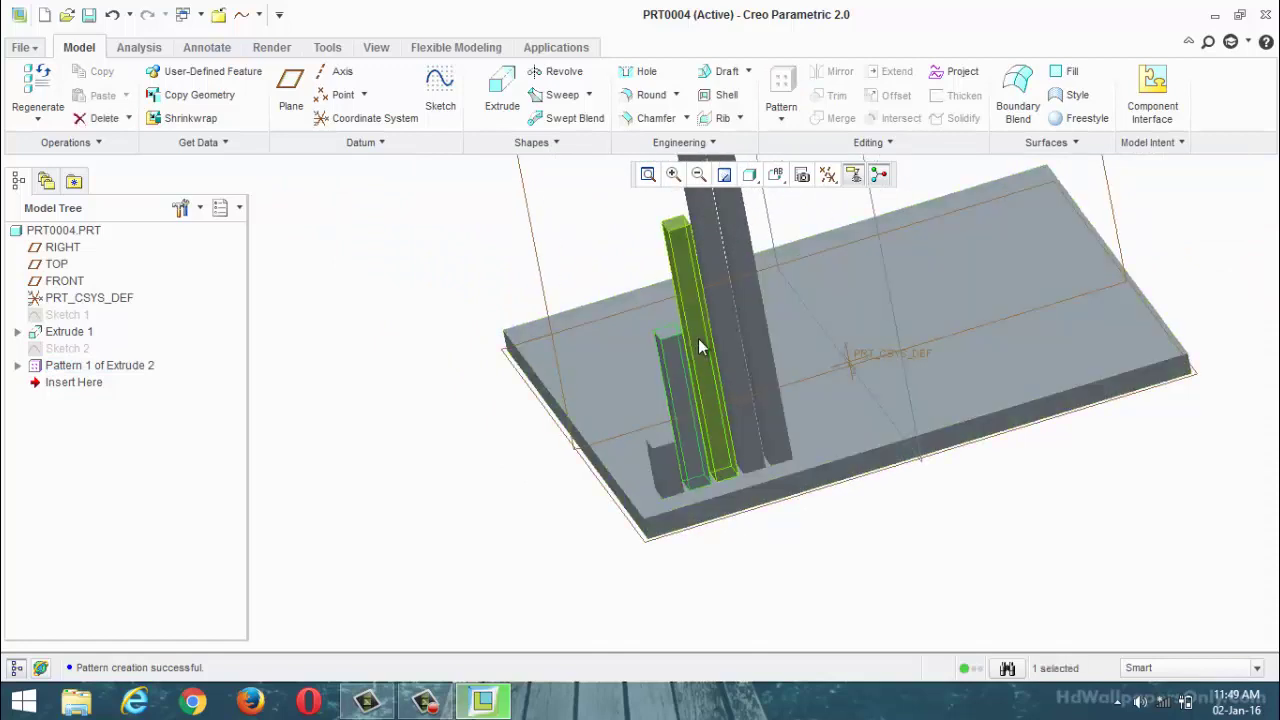
pyautogui.scroll(-2, 740, 300)
pyautogui.moveTo(740, 300); pyautogui.dragTo(571, 458, button='middle')
pyautogui.click(548, 476)
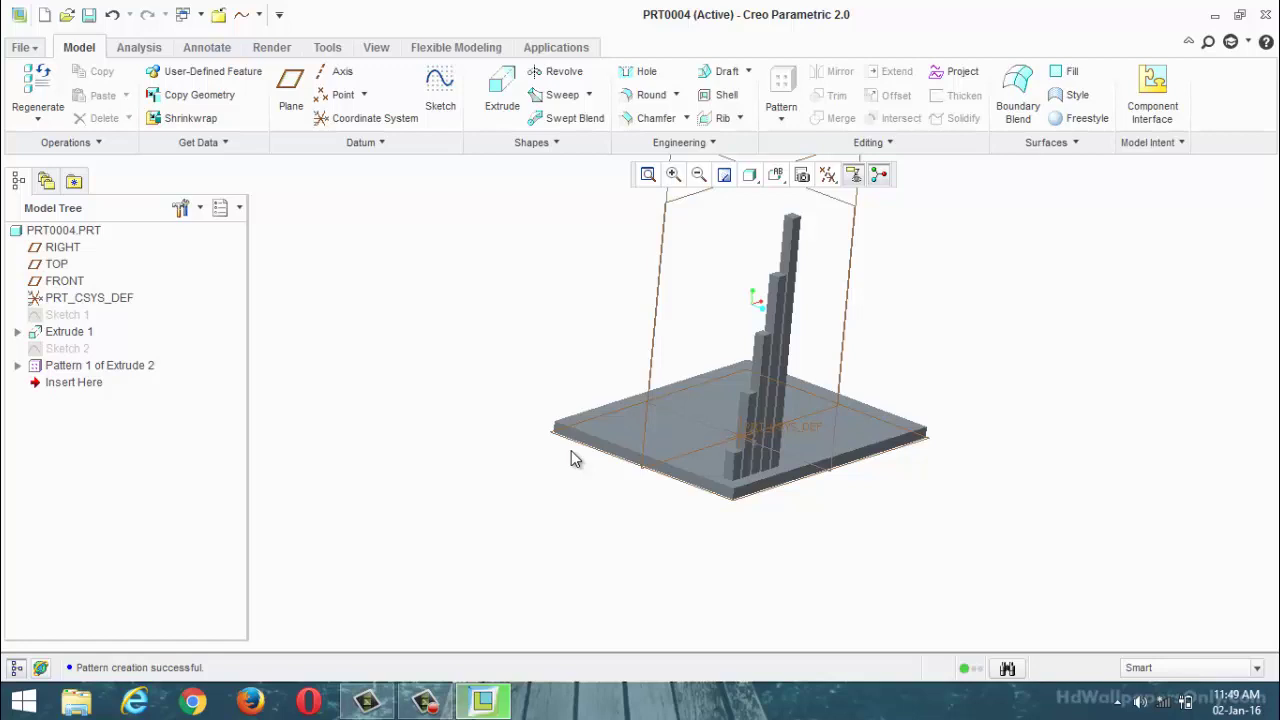
pyautogui.scroll(2, 520, 460)
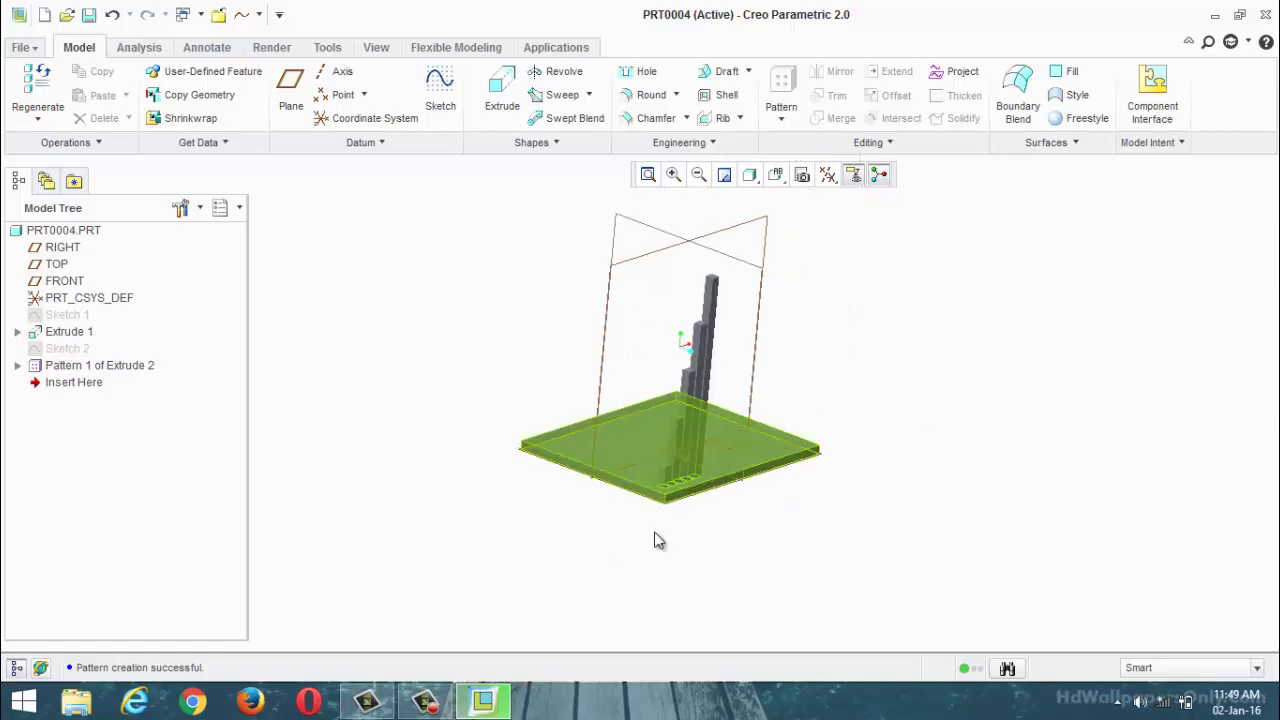
pyautogui.moveTo(1049, 511); pyautogui.dragTo(951, 500, button='middle')
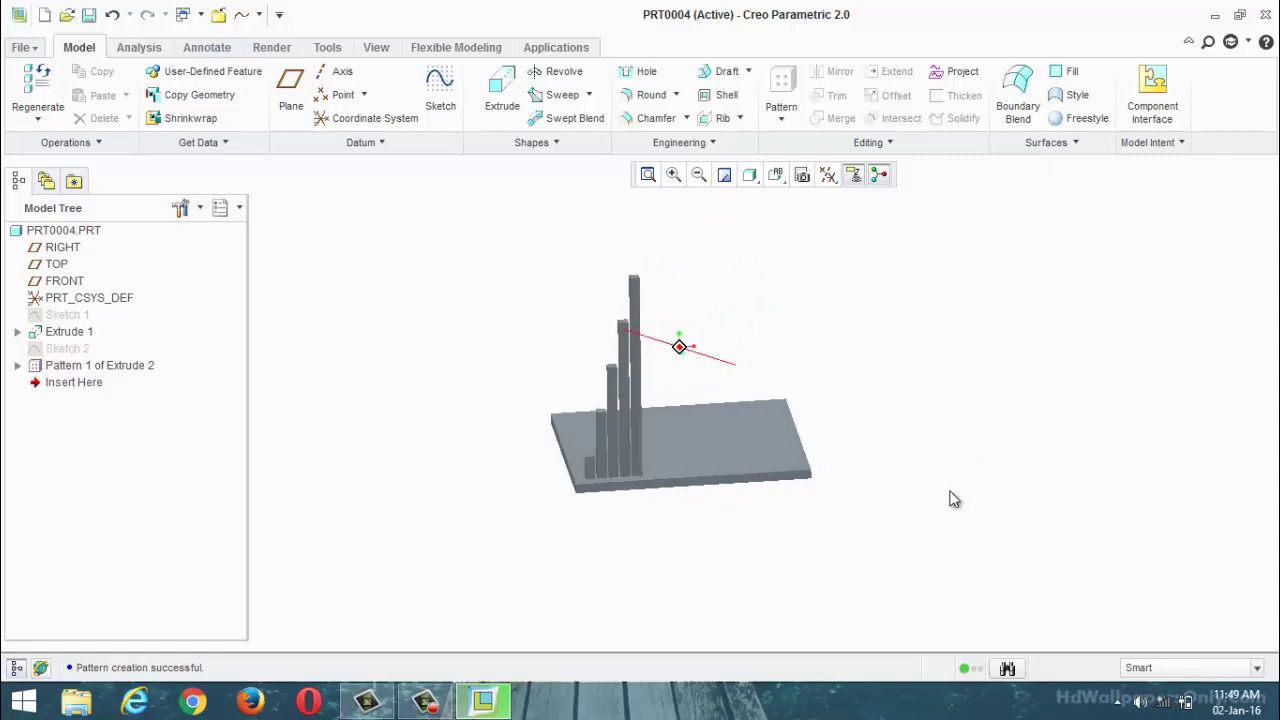
# Undo the pattern, the block extrusion and its sketch, leaving only the base plate.
pyautogui.hotkey('ctrl', 'z')
pyautogui.hotkey('ctrl', 'z')
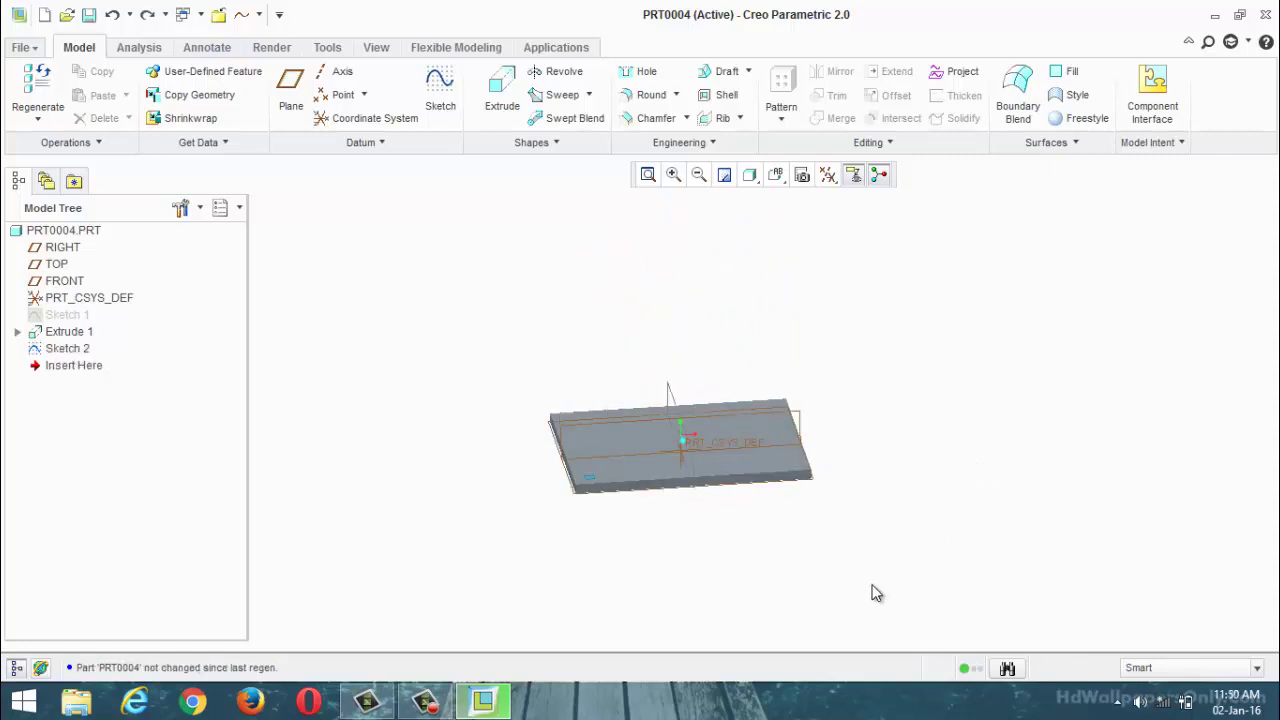
pyautogui.hotkey('ctrl', 'z')
# Sketch a circle centred on the origin on the plate's top face and finish the sketch.
pyautogui.click(441, 95)
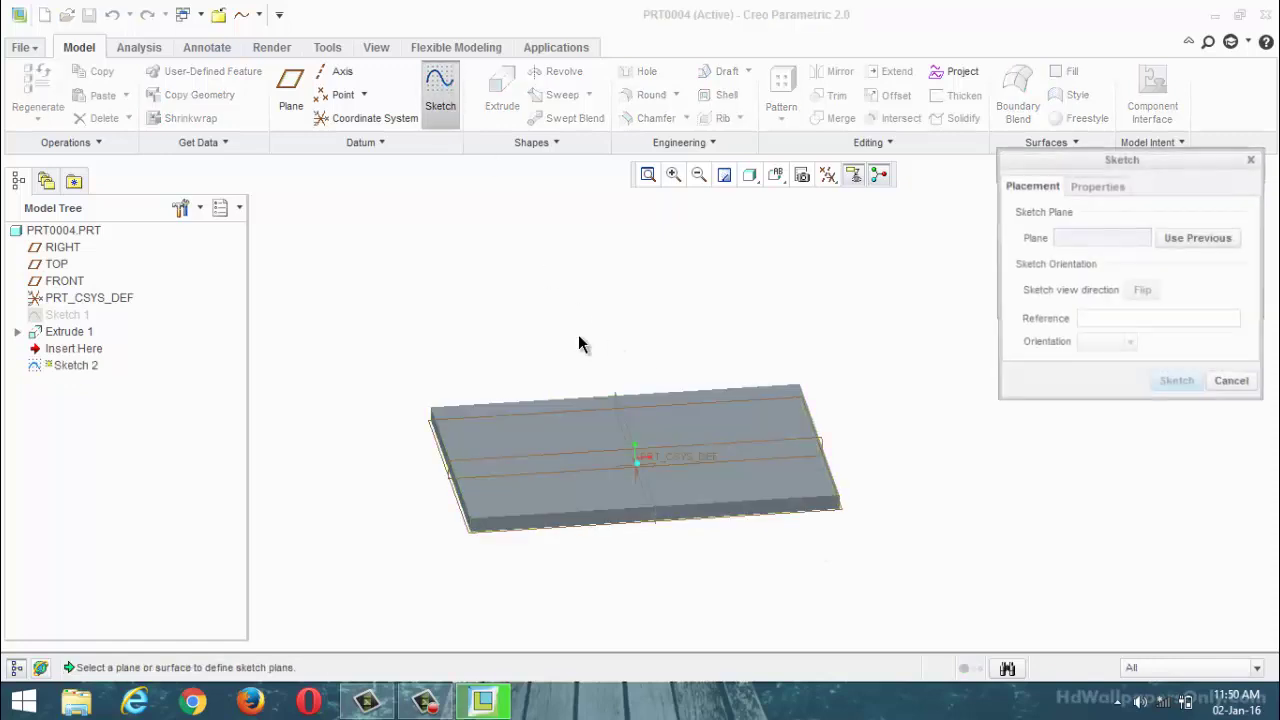
pyautogui.scroll(-3, 606, 507)
pyautogui.click(609, 519)
pyautogui.click(1176, 380)
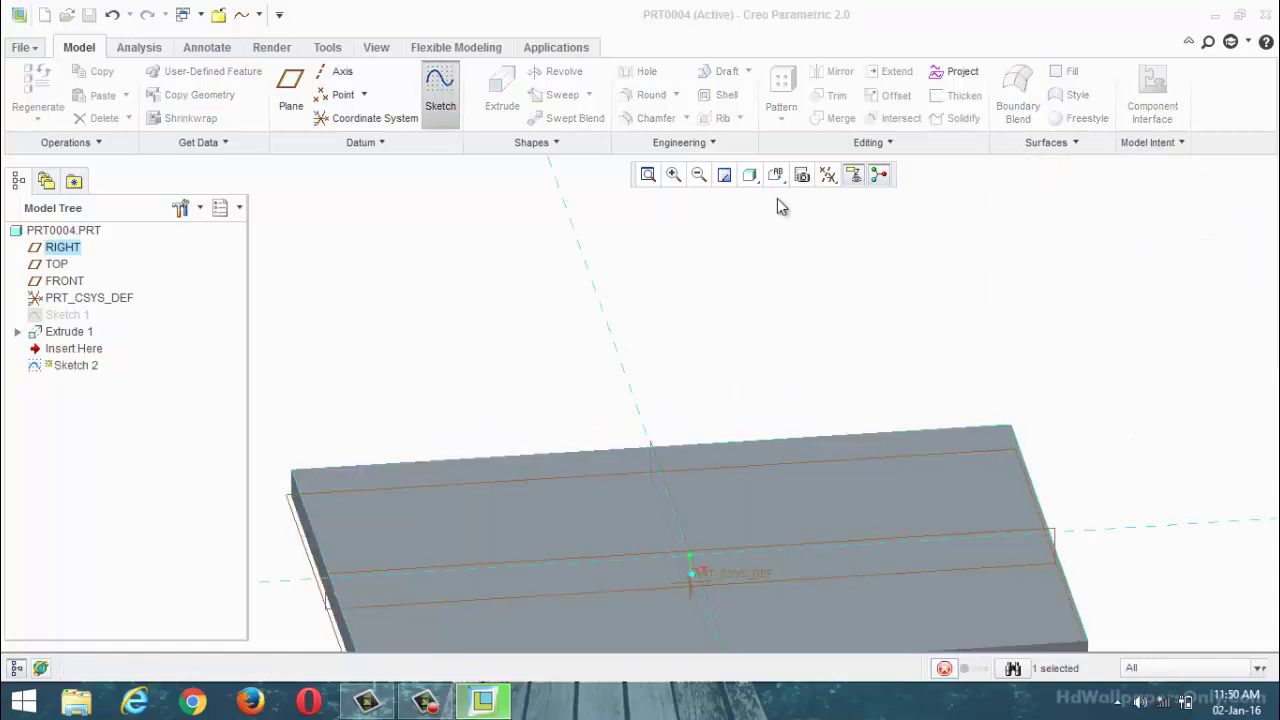
pyautogui.click(387, 123)
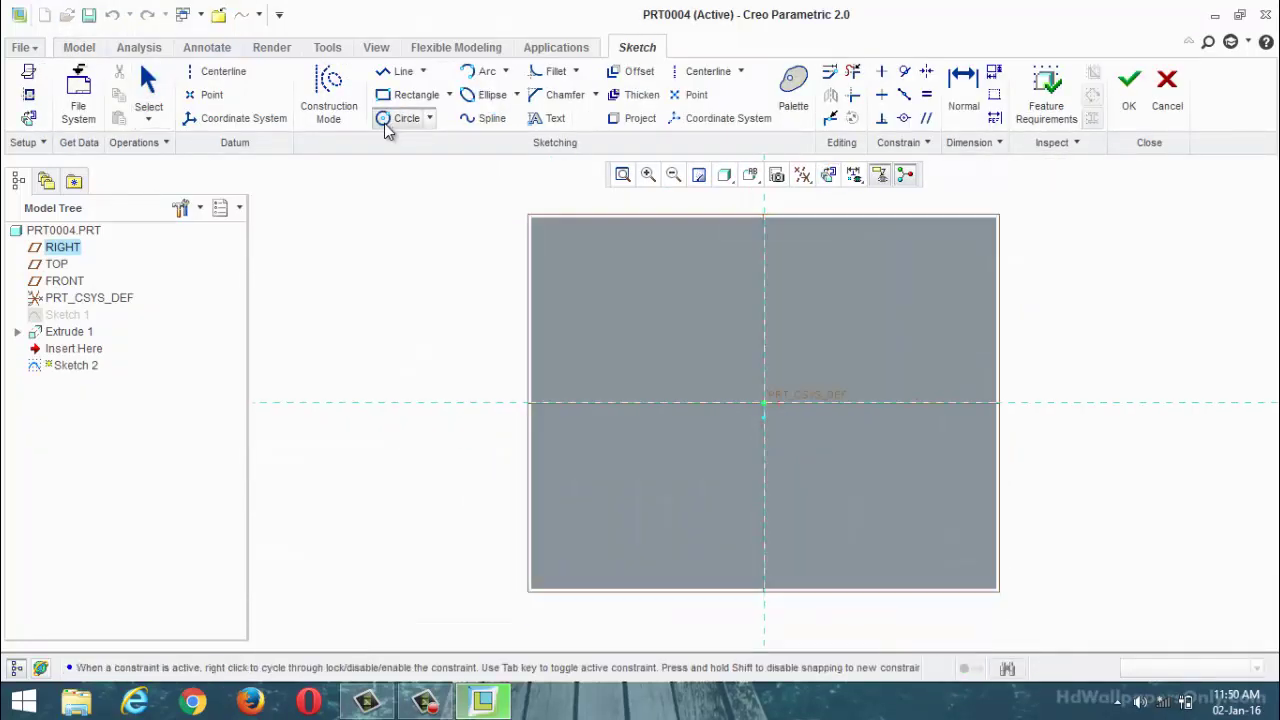
pyautogui.click(763, 405)
pyautogui.click(788, 456)
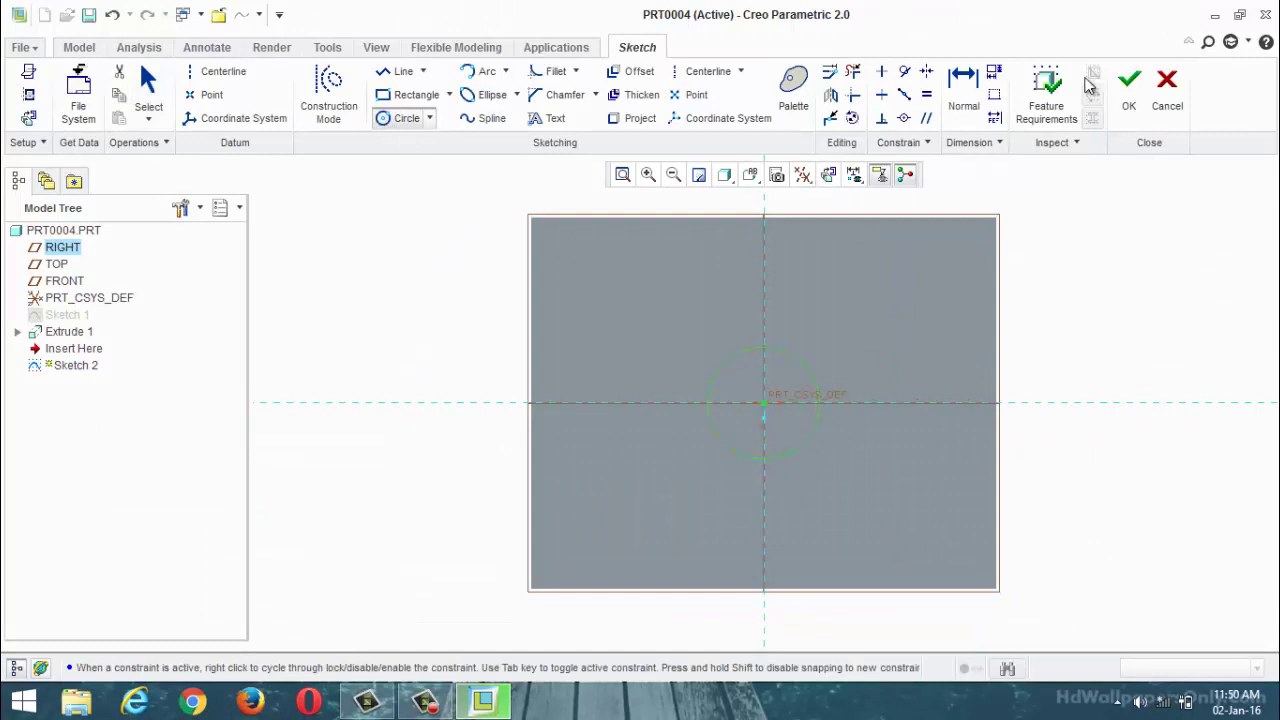
pyautogui.click(1128, 82)
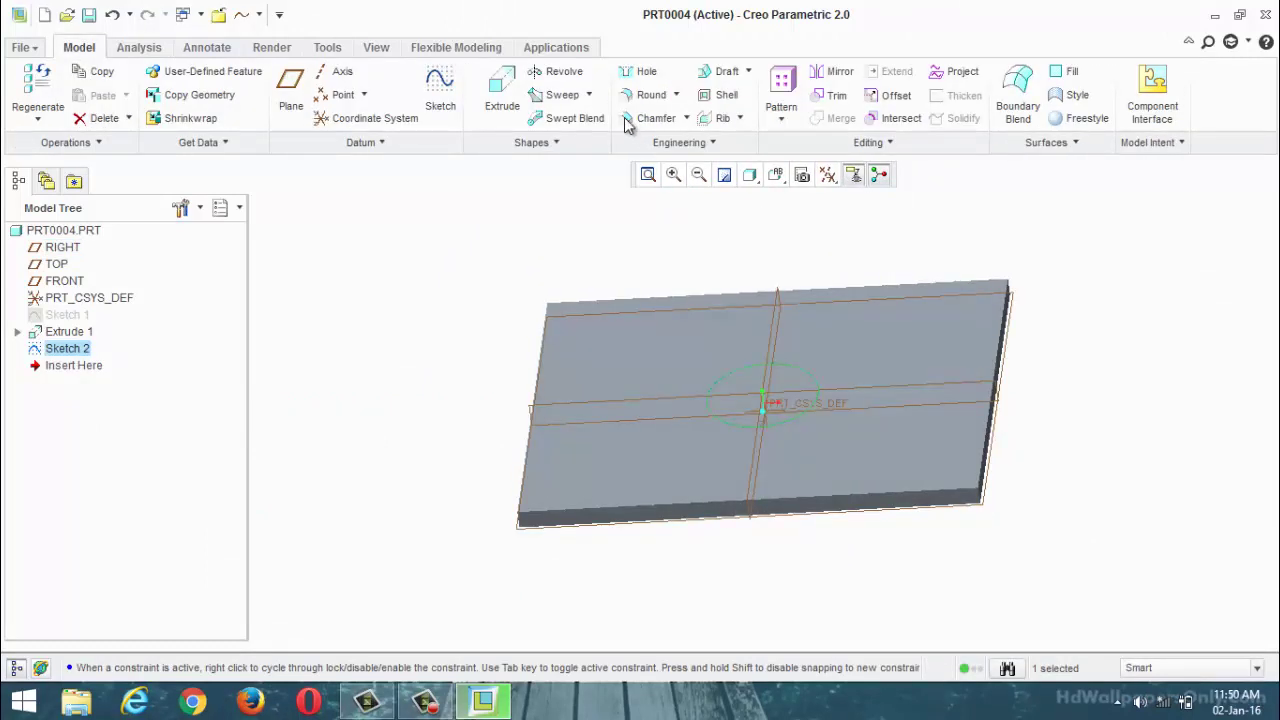
# Extrude the circle 150 upward from the plate as a solid cylinder.
pyautogui.click(502, 95)
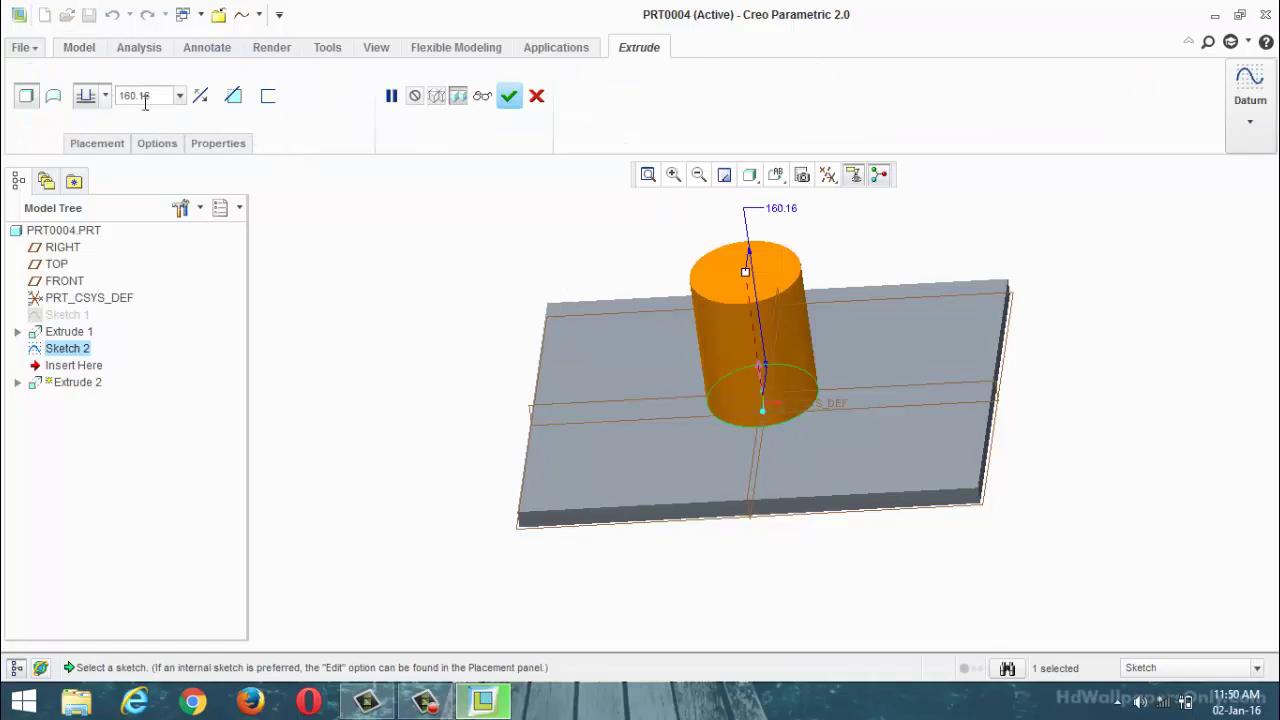
pyautogui.doubleClick(145, 98)
pyautogui.write('150')
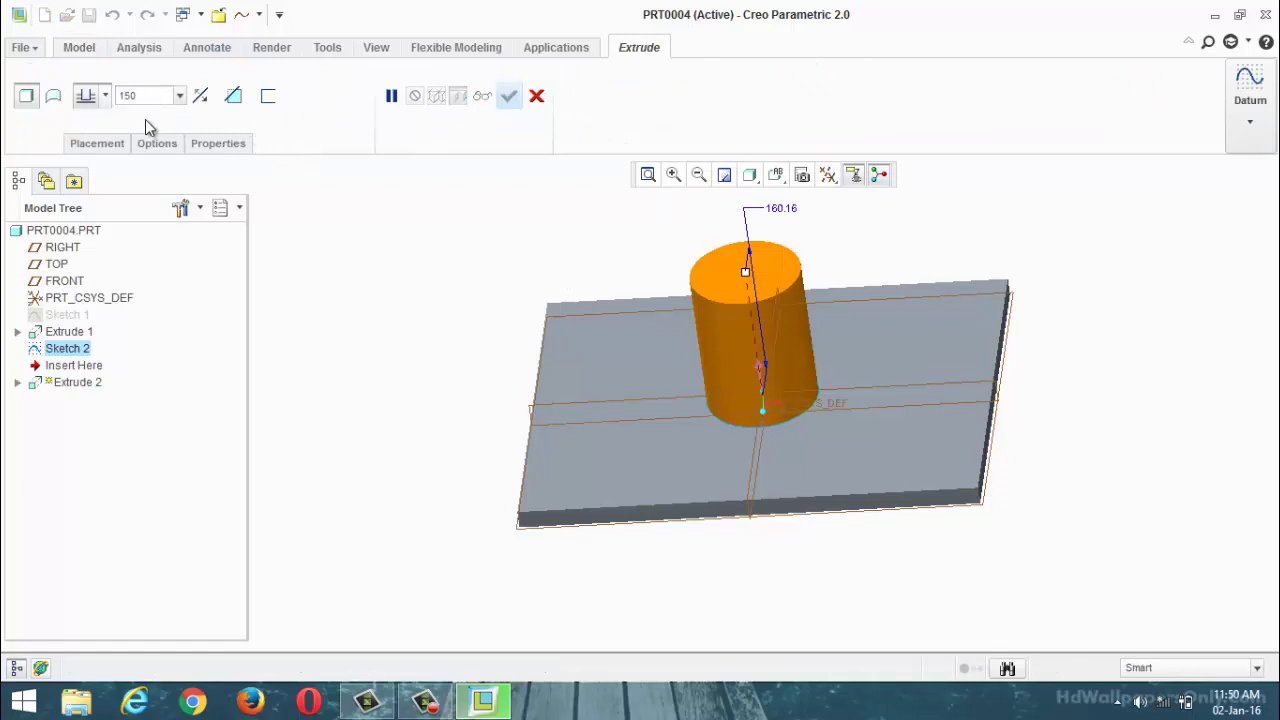
pyautogui.click(509, 95)
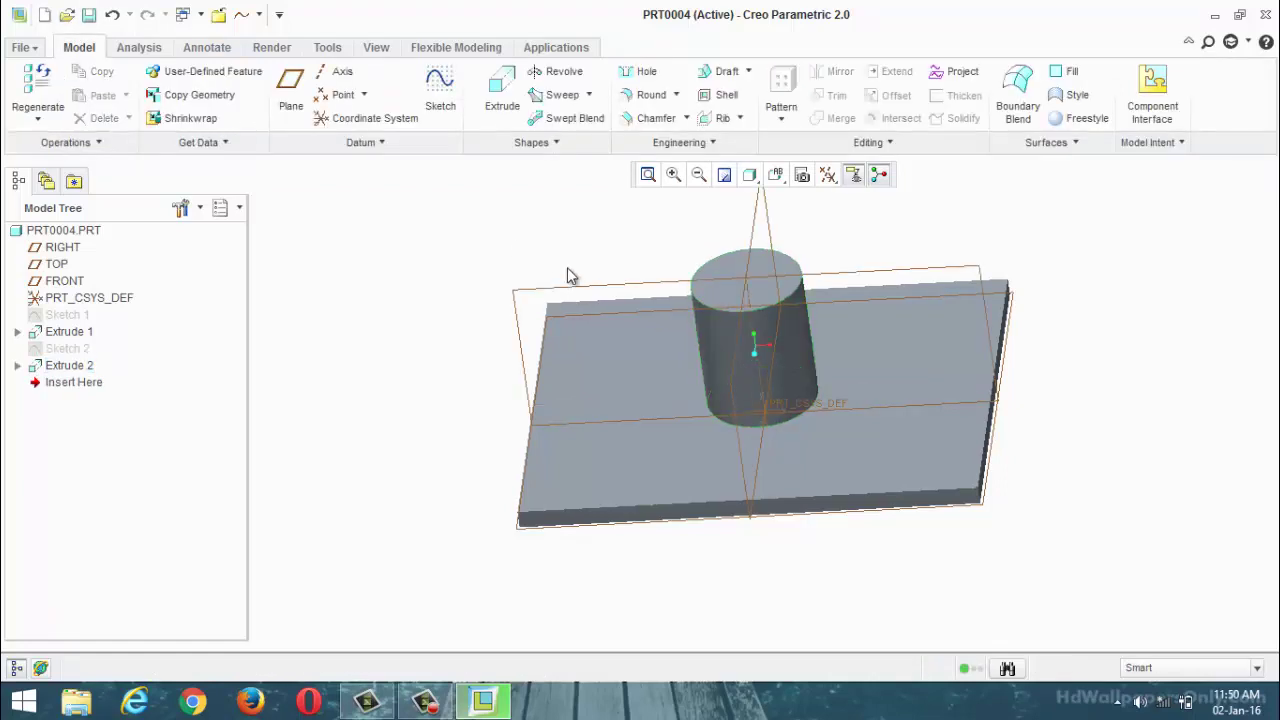
# Start a sketch on the FRONT plane, orient it flat, and add the cylinder's side and the plate's top face as references.
pyautogui.click(585, 288)
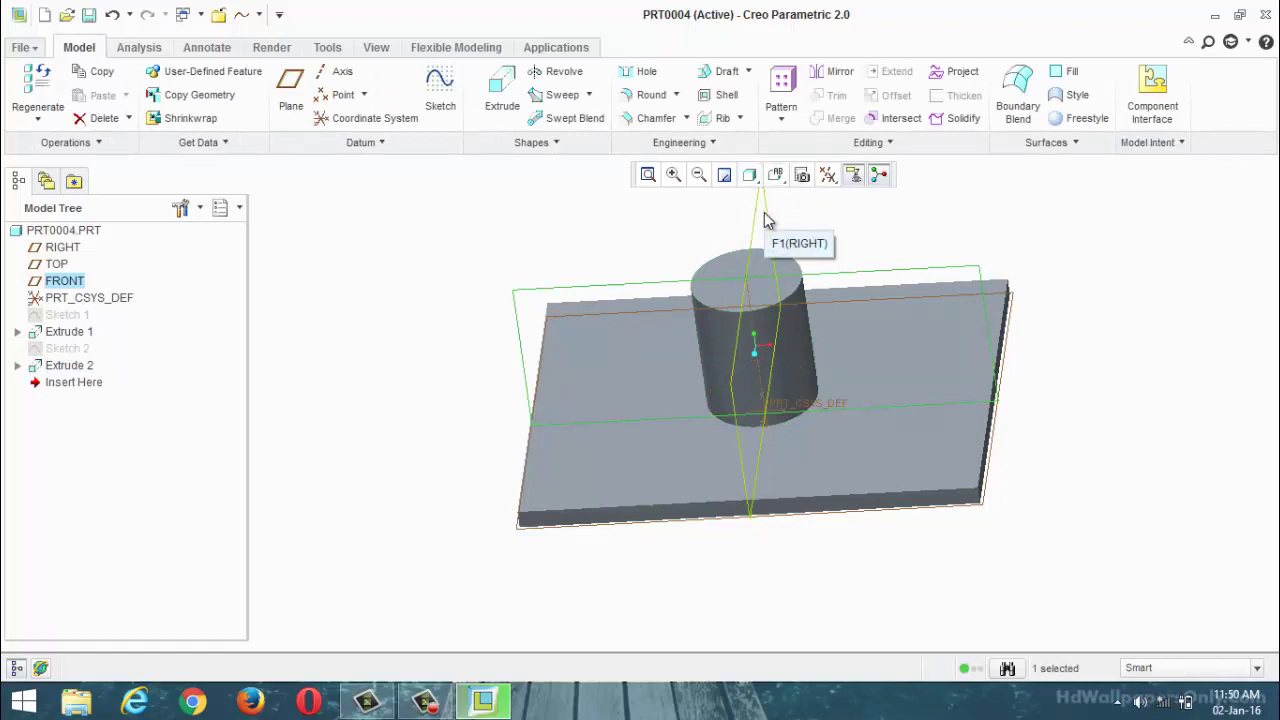
pyautogui.click(466, 104)
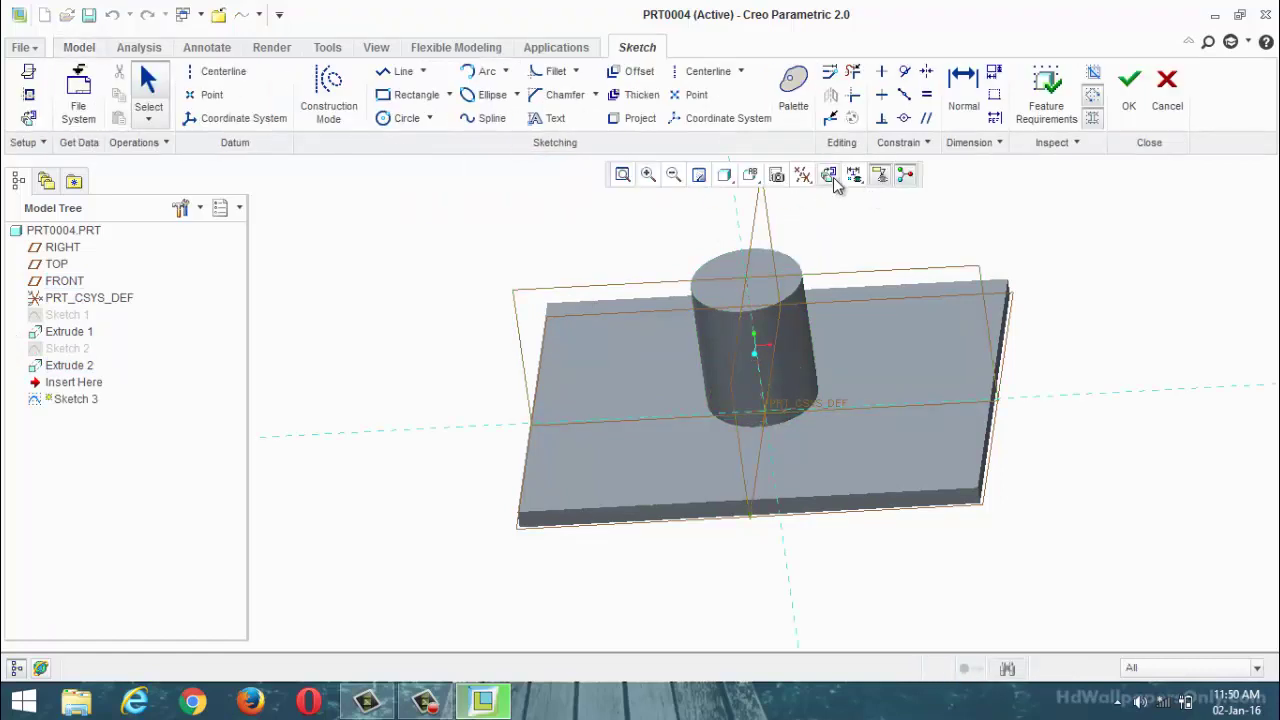
pyautogui.click(831, 175)
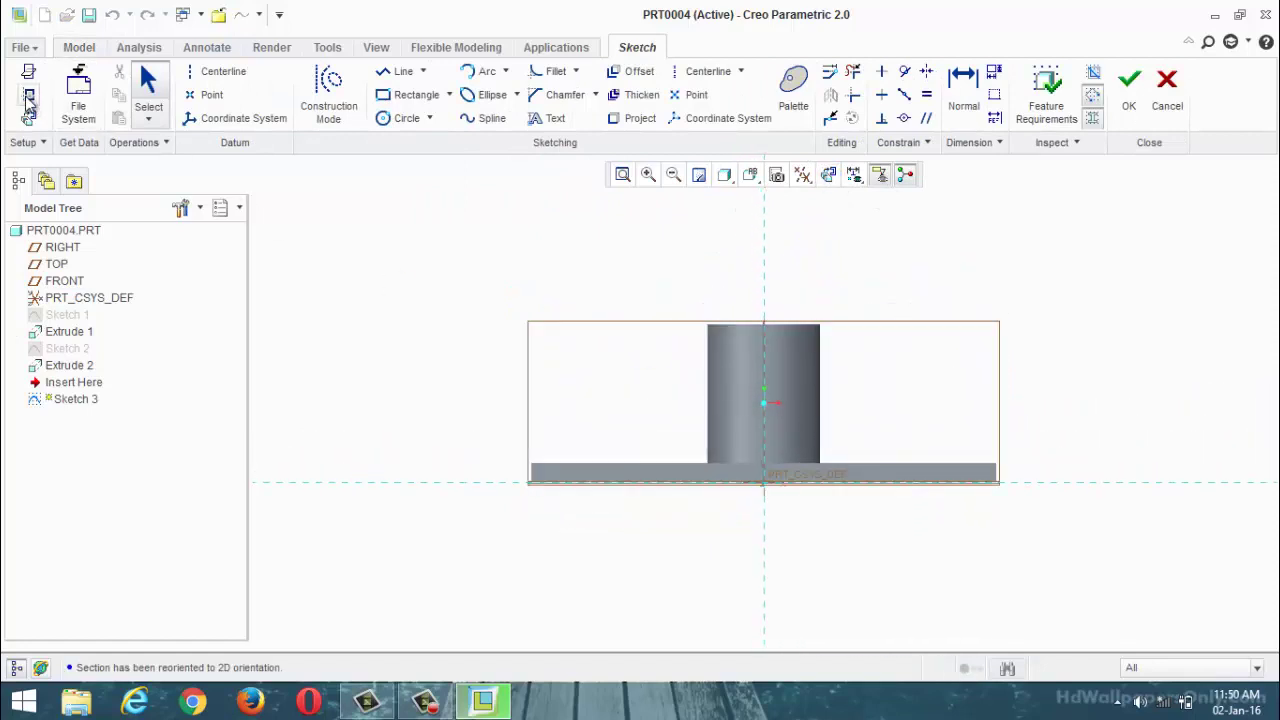
pyautogui.click(871, 466)
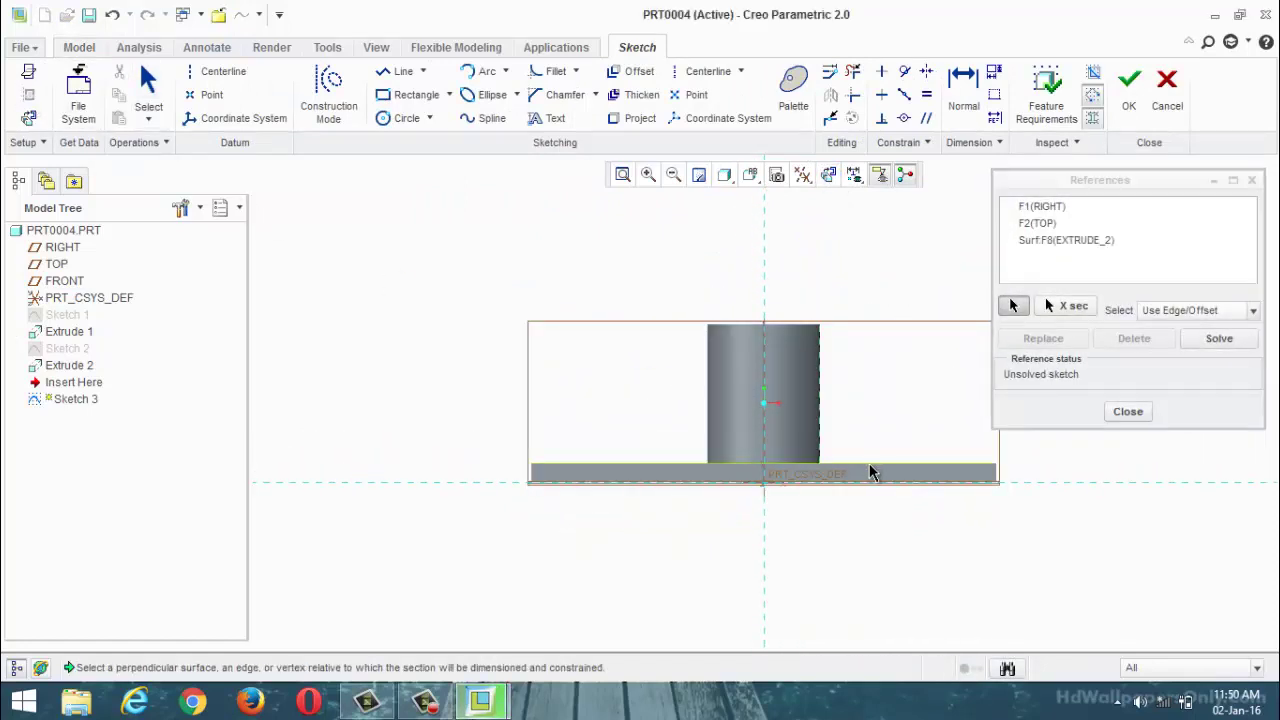
pyautogui.click(871, 471)
pyautogui.click(1128, 411)
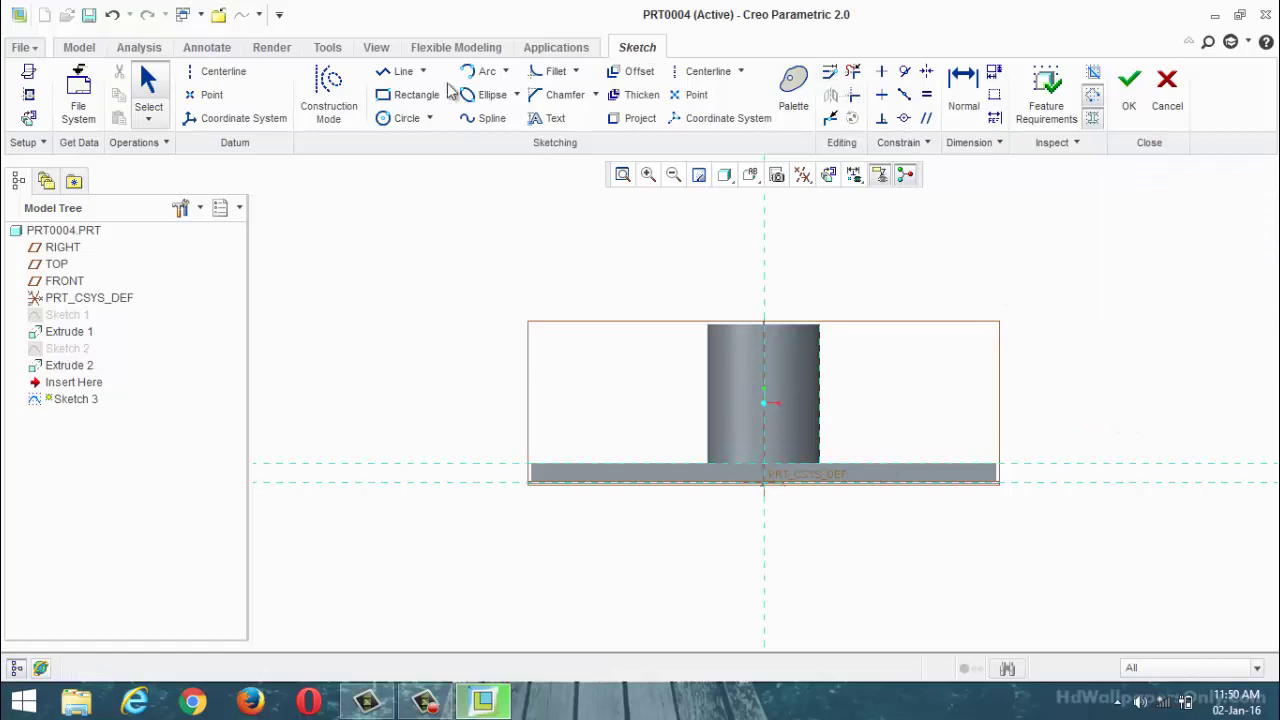
# Sketch equal vertical and horizontal lines about 63 long from the cylinder-plate corner and join their ends with a concave arc.
pyautogui.click(401, 72)
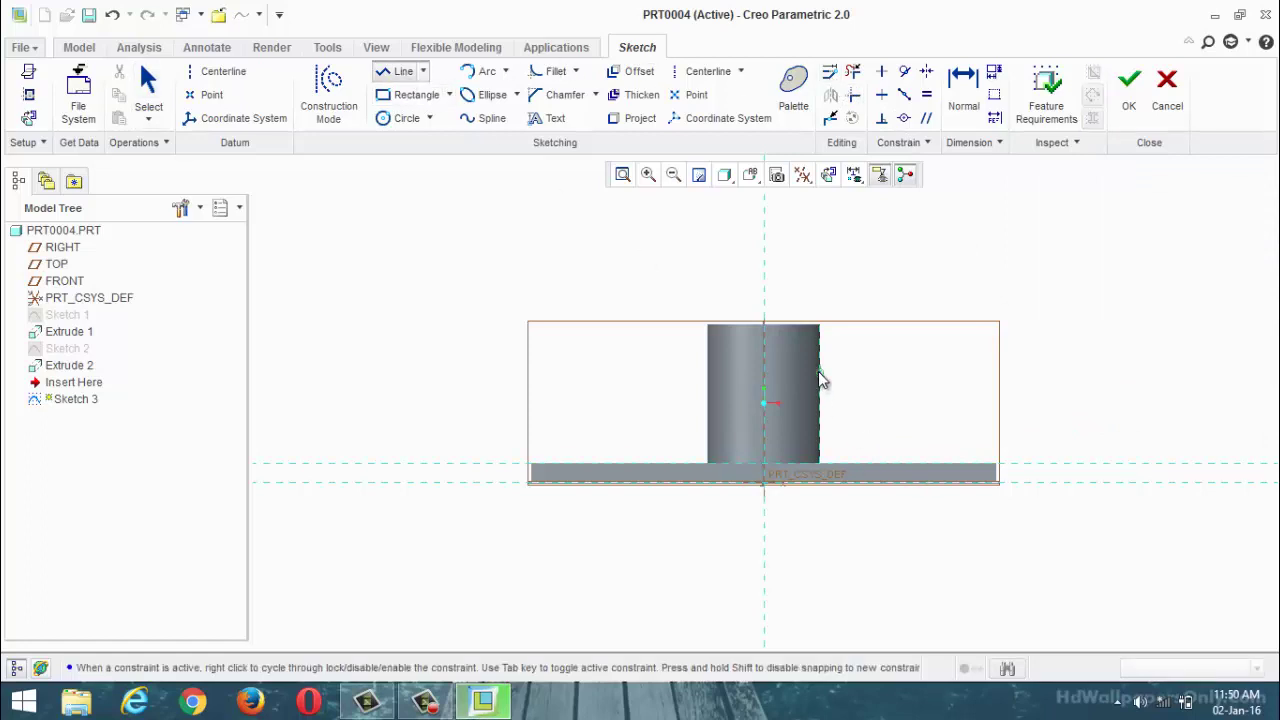
pyautogui.click(822, 465)
pyautogui.click(485, 71)
pyautogui.click(820, 404)
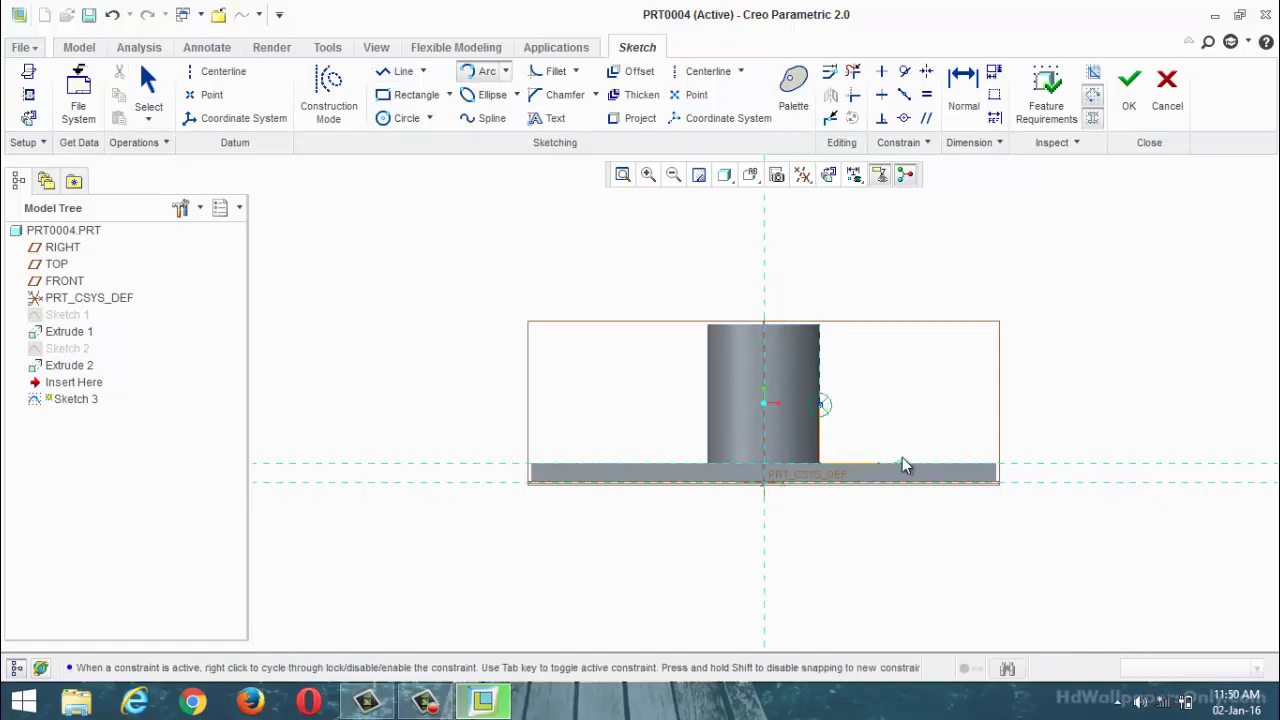
pyautogui.click(871, 465)
pyautogui.click(858, 455)
pyautogui.middleClick(874, 543)
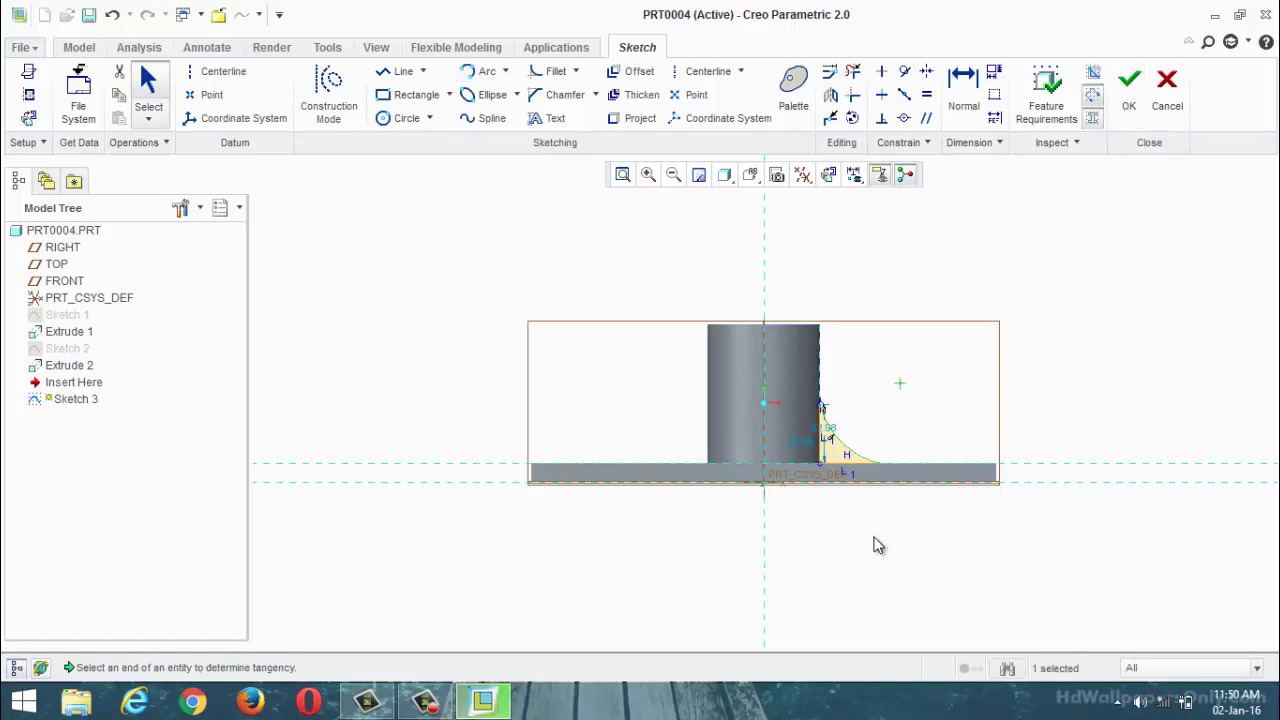
# Trim away the two straight lines so only the concave arc remains, and finish the sketch.
pyautogui.scroll(2, 830, 470)
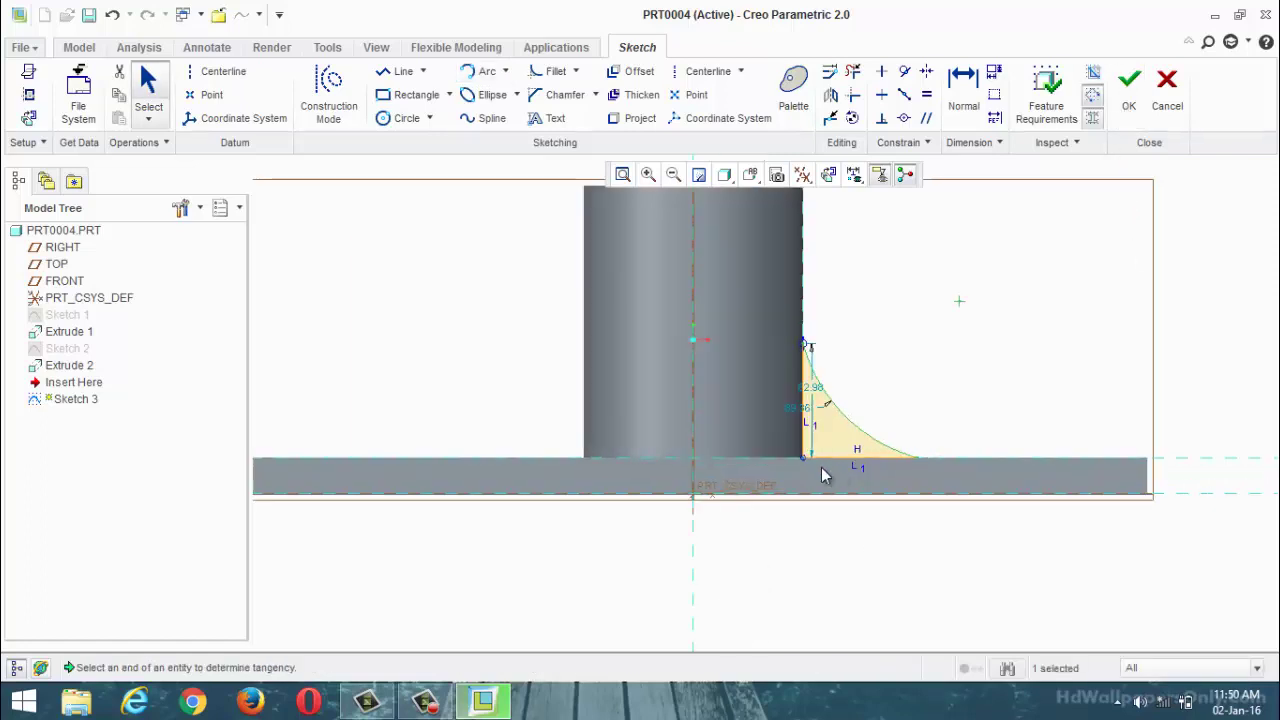
pyautogui.click(851, 76)
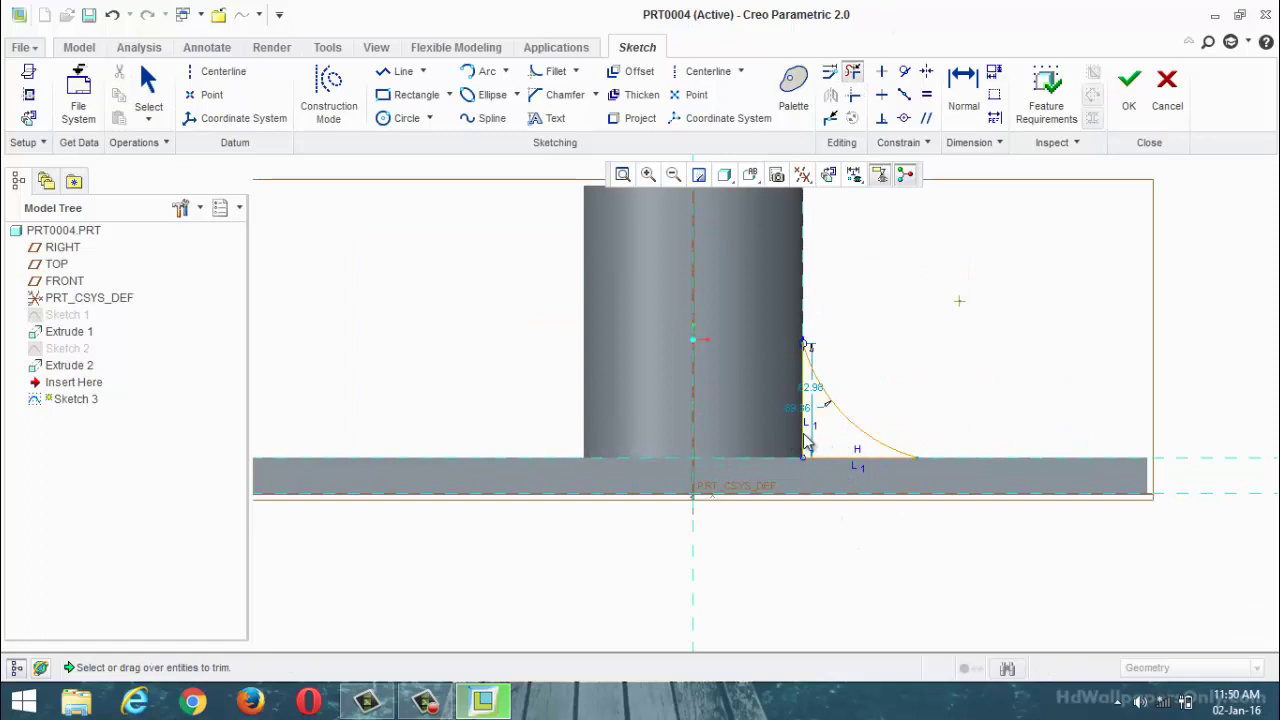
pyautogui.click(805, 440)
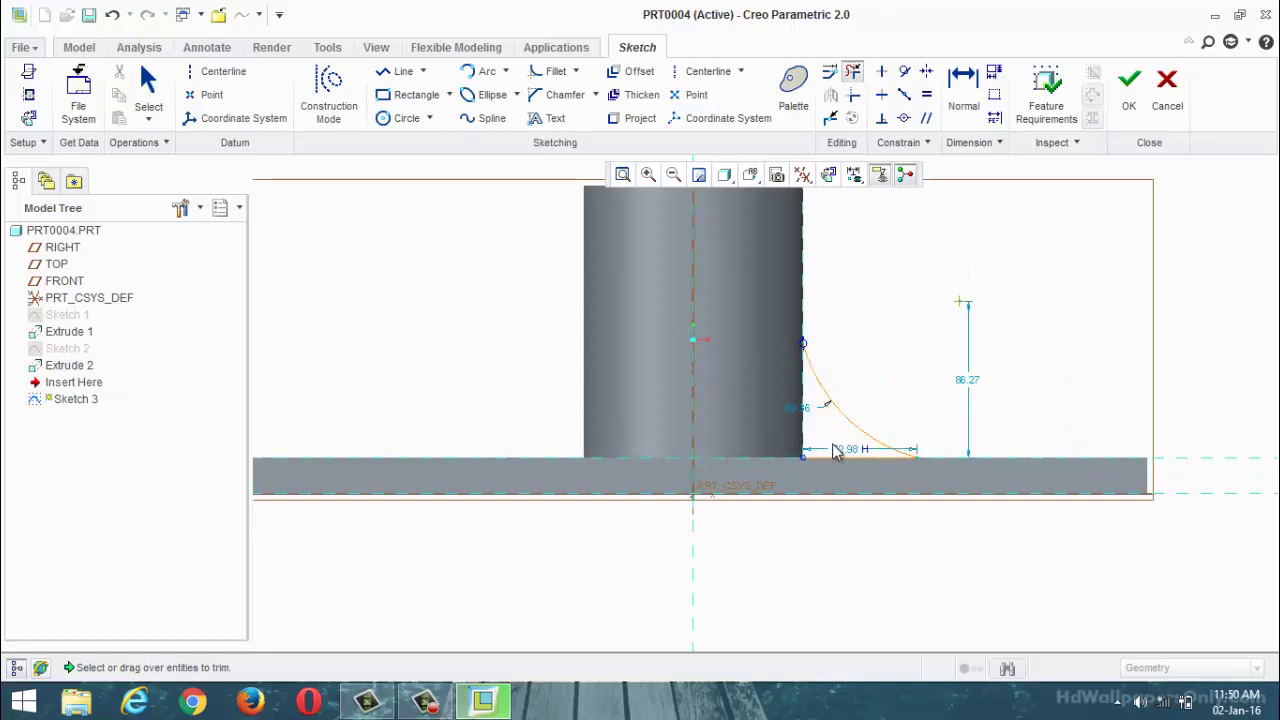
pyautogui.click(1129, 86)
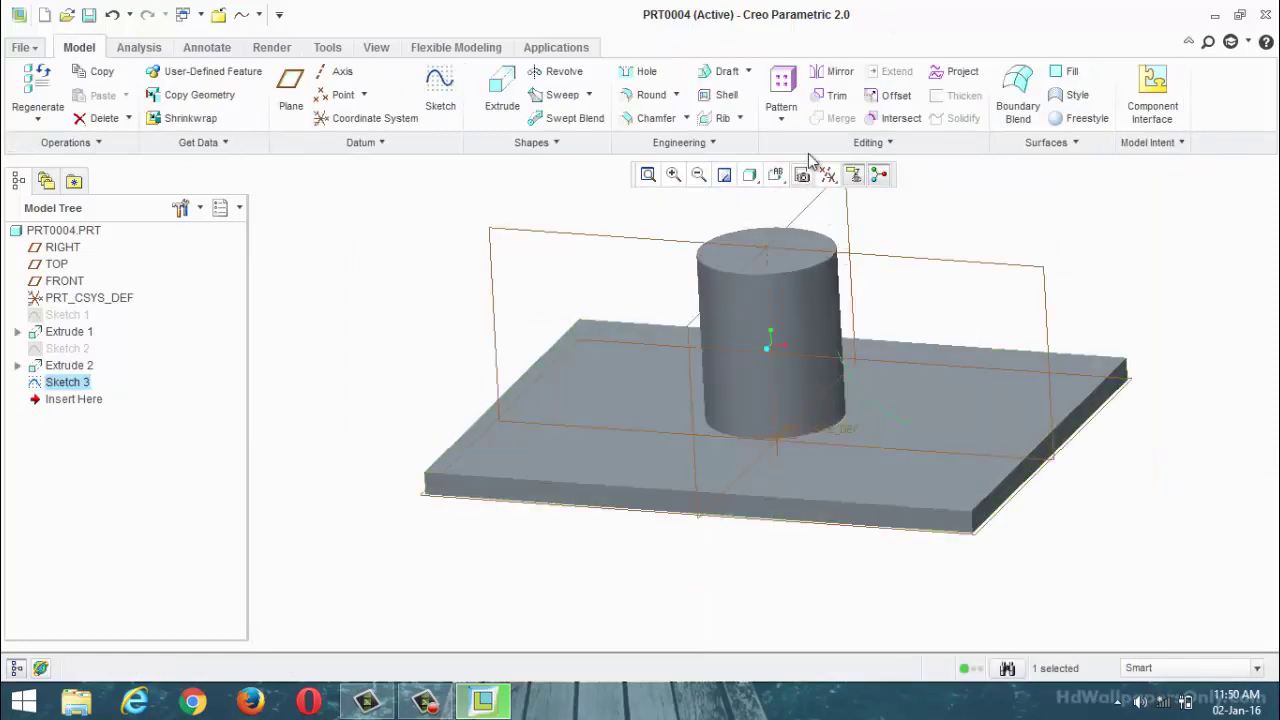
# Create a profile rib with a thickness of 10 from the arc sketch between the cylinder and the plate.
pyautogui.click(739, 118)
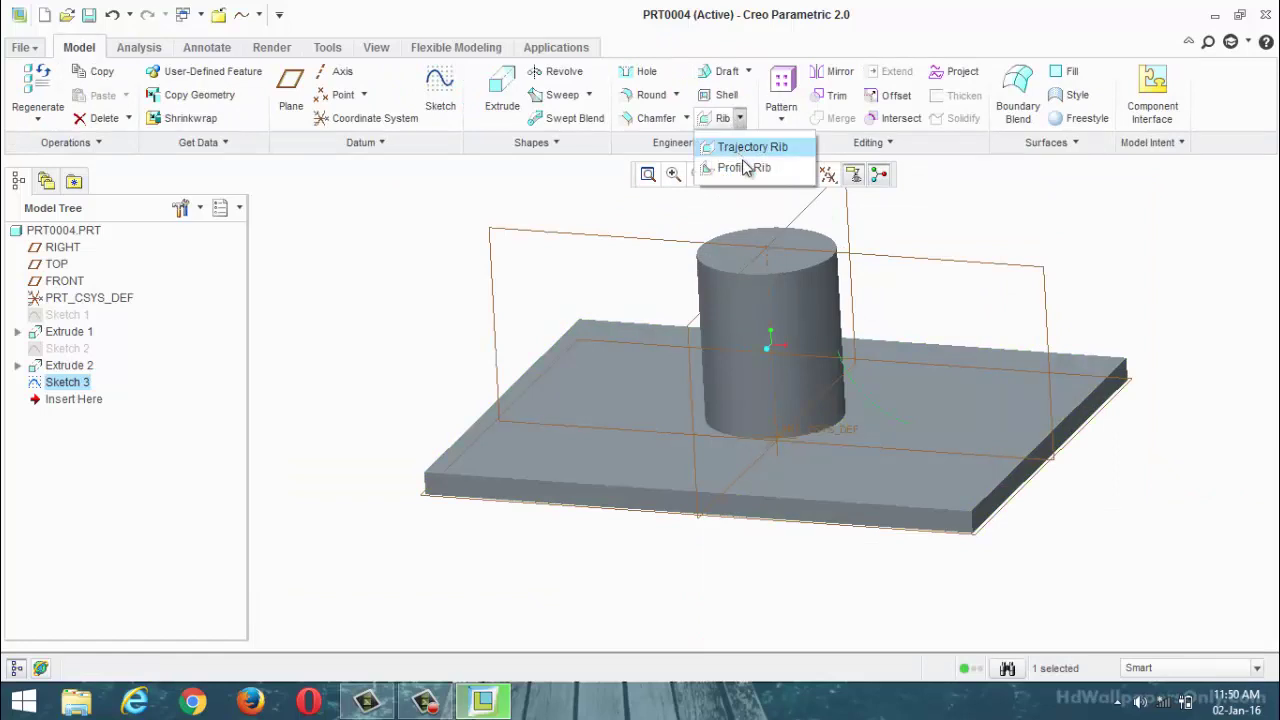
pyautogui.click(745, 171)
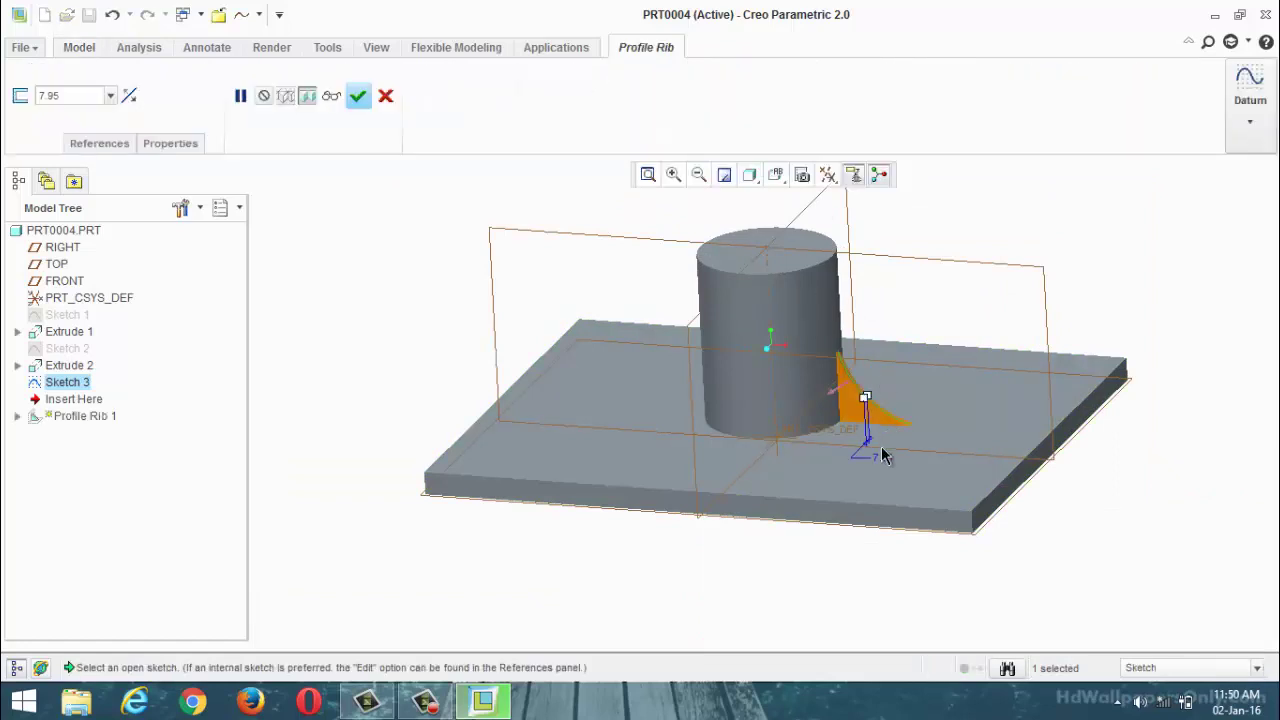
pyautogui.write('10')
pyautogui.press('Return')
pyautogui.click(364, 102)
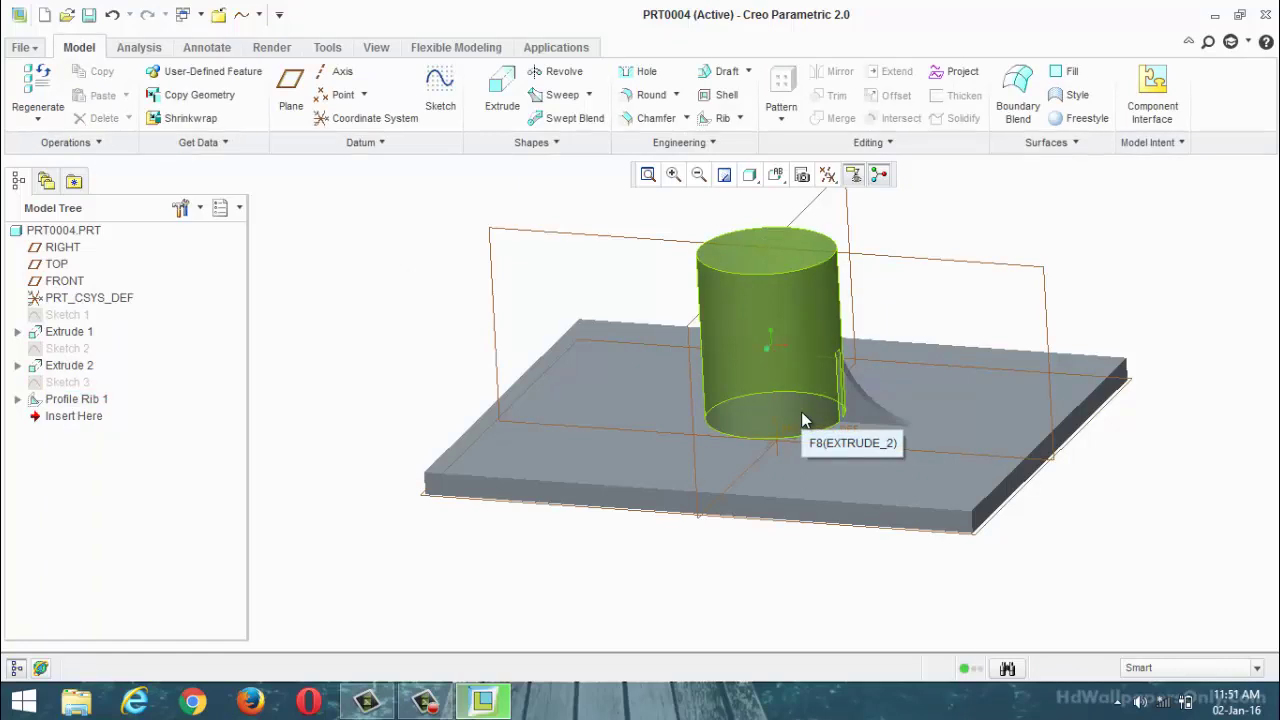
# Start an Axis pattern of the profile rib about the cylinder's central axis.
pyautogui.click(861, 408)
pyautogui.click(782, 121)
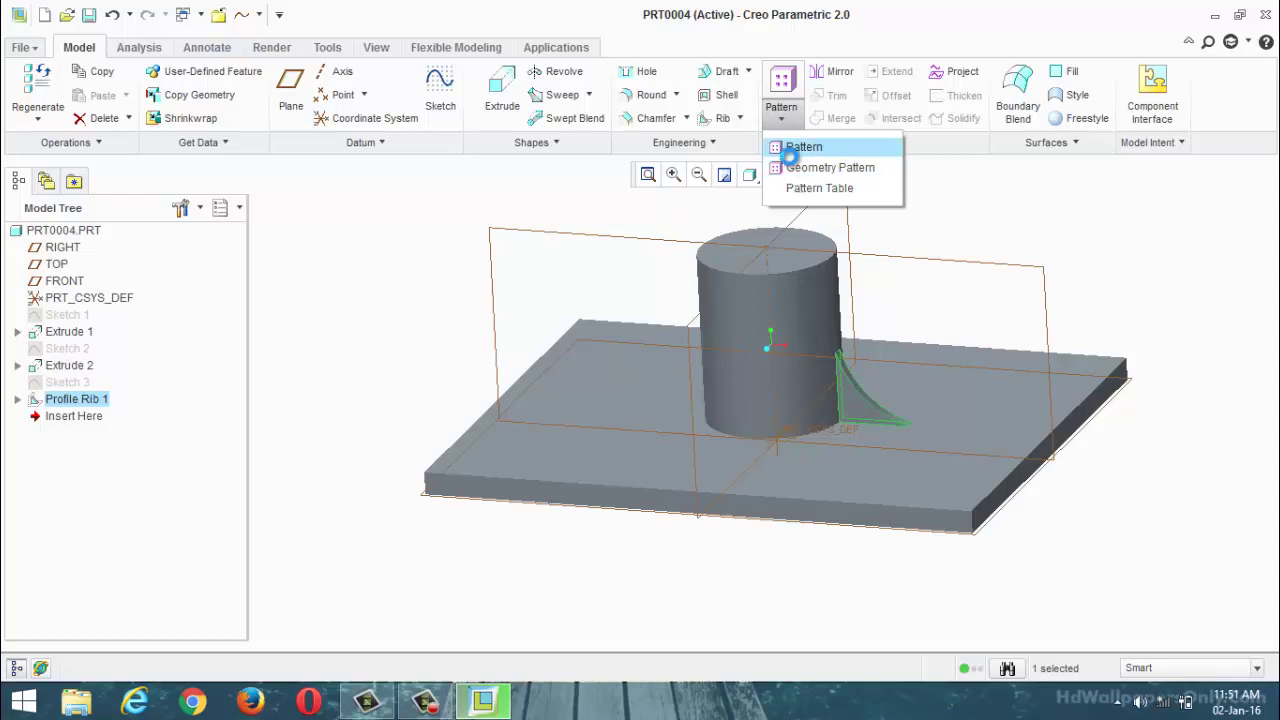
pyautogui.click(789, 148)
pyautogui.click(84, 96)
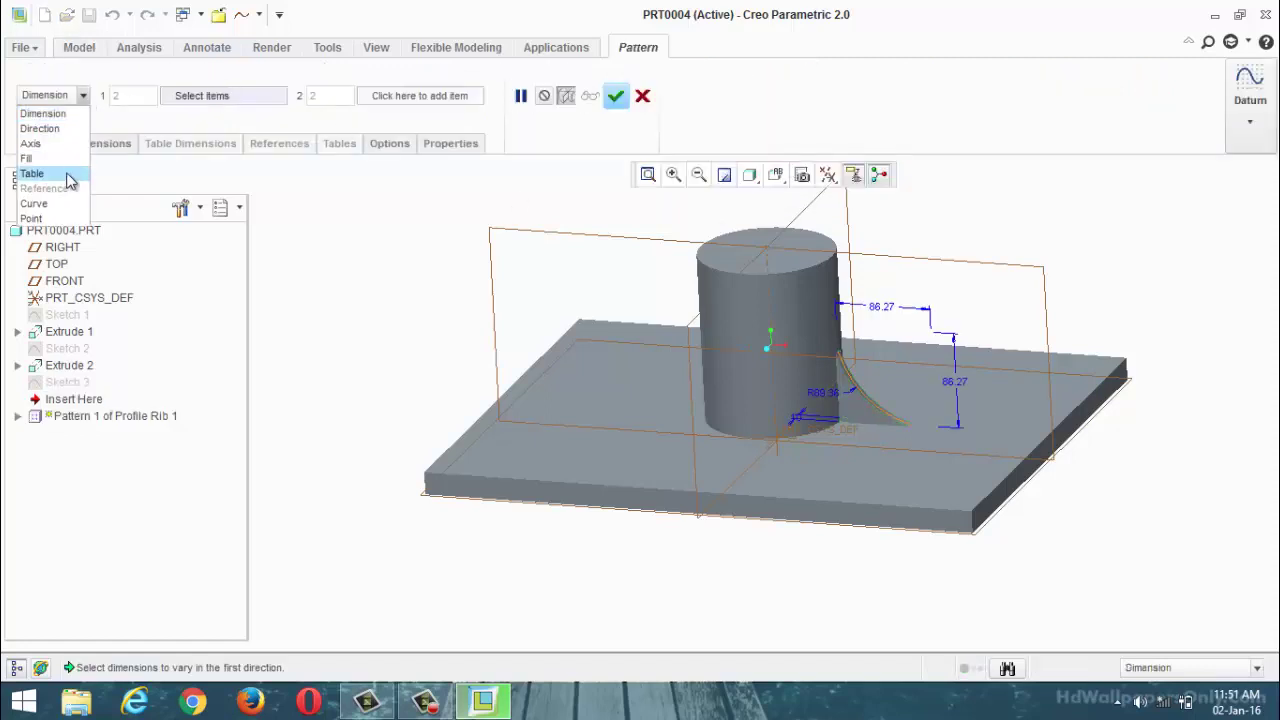
pyautogui.click(40, 144)
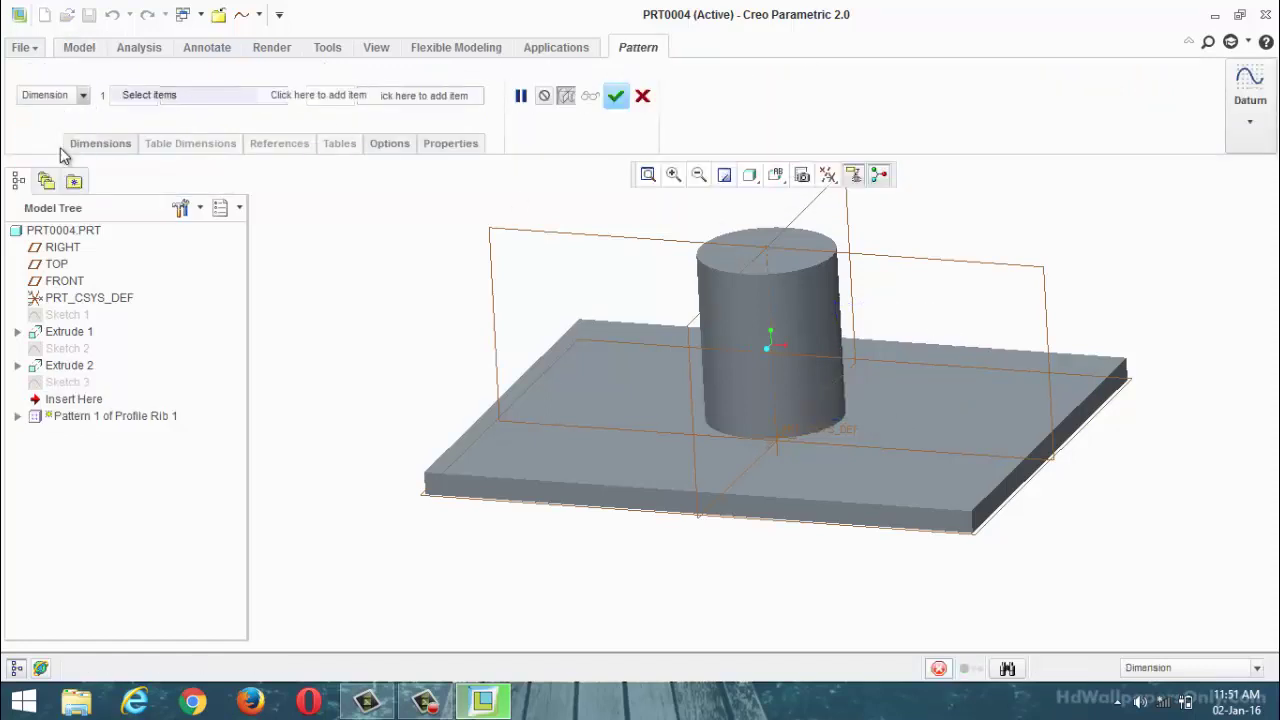
pyautogui.click(778, 407)
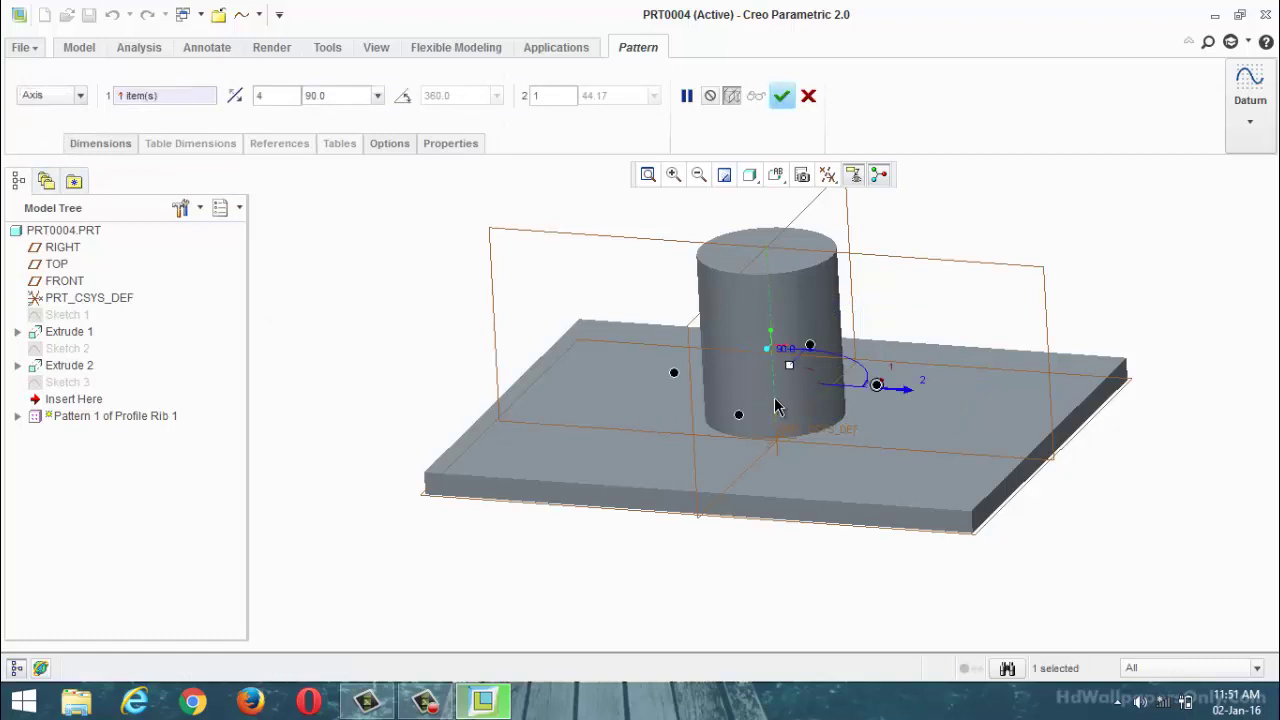
# Set the rib pattern to 10 members spaced 36 degrees apart.
pyautogui.doubleClick(282, 97)
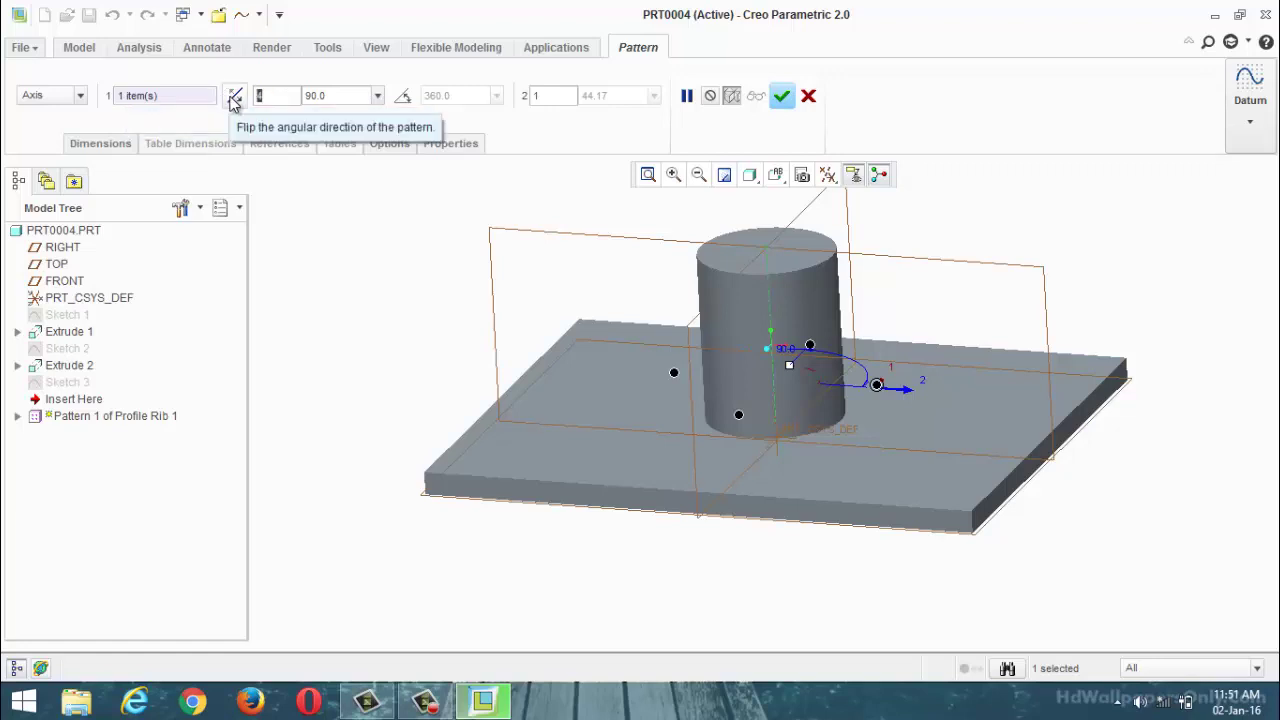
pyautogui.write('10')
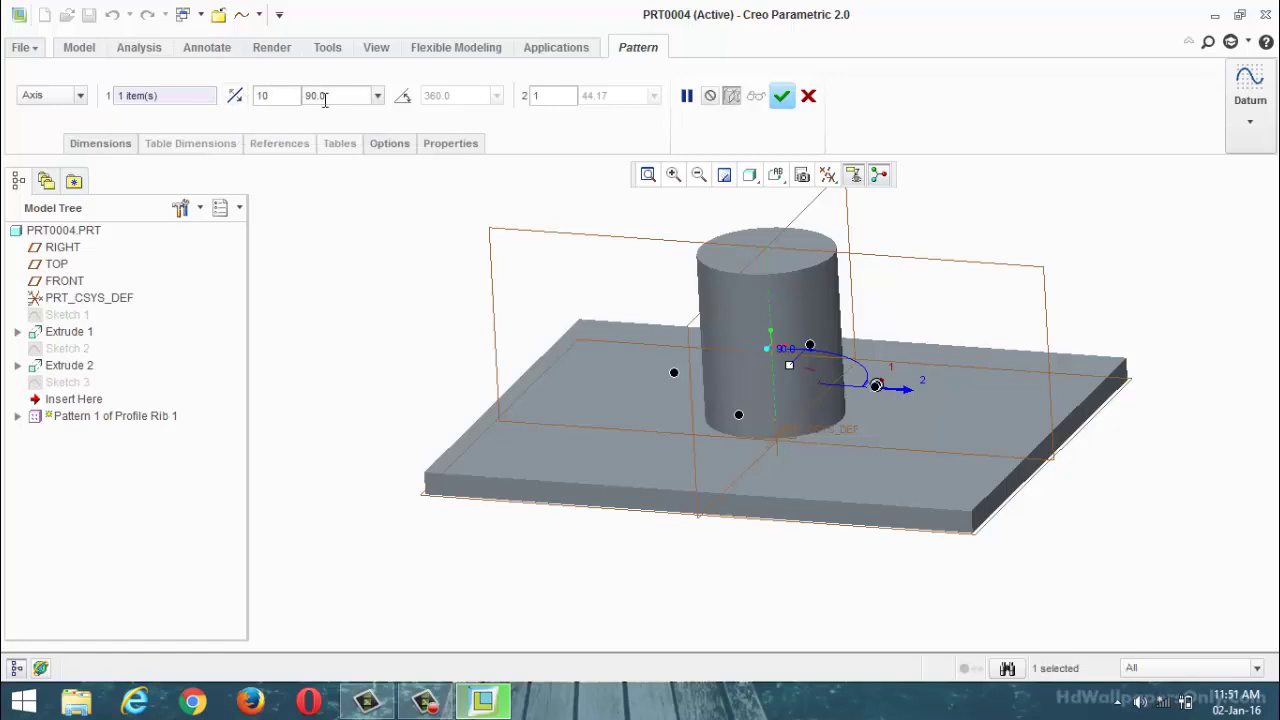
pyautogui.click(327, 97)
pyautogui.write('36')
pyautogui.press('Return')
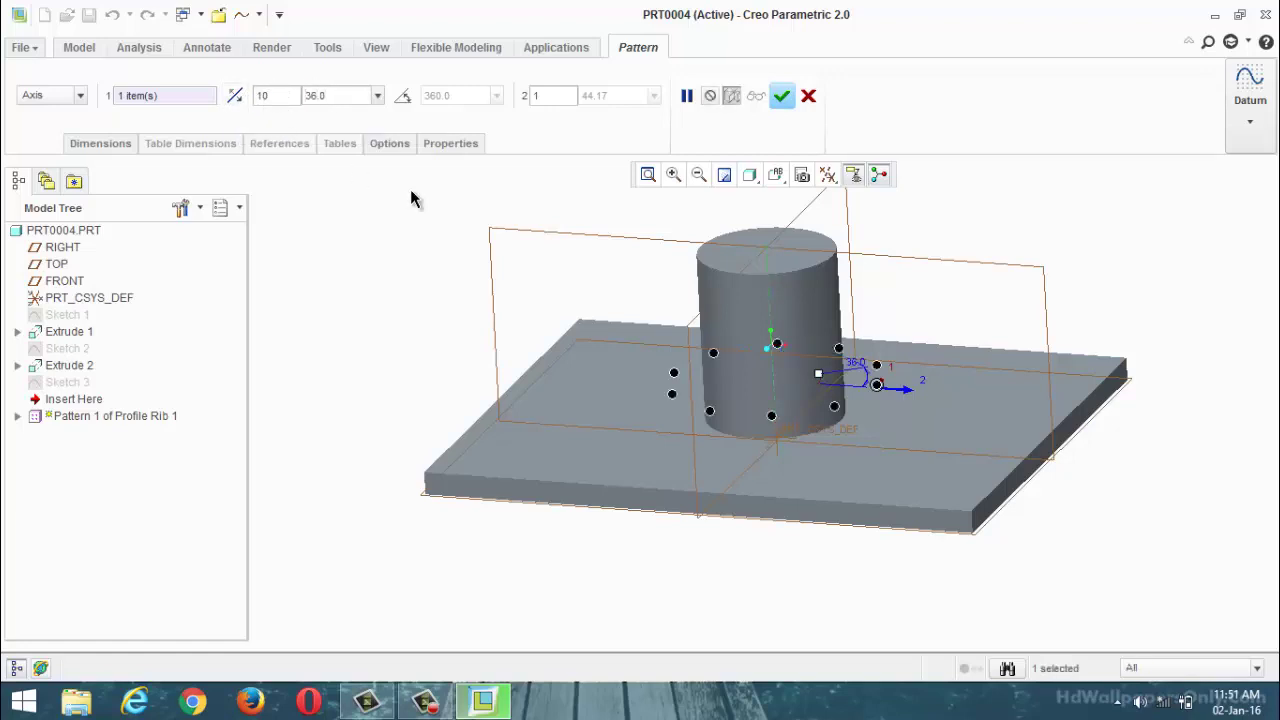
# Try 12, 2 and 3 members in the pattern's second, radial direction.
pyautogui.moveTo(554, 253)
pyautogui.mouseDown(button='middle')
pyautogui.moveTo(511, 286)
pyautogui.moveTo(509, 309)
pyautogui.moveTo(590, 243)
pyautogui.moveTo(550, 266)
pyautogui.mouseUp(button='middle')
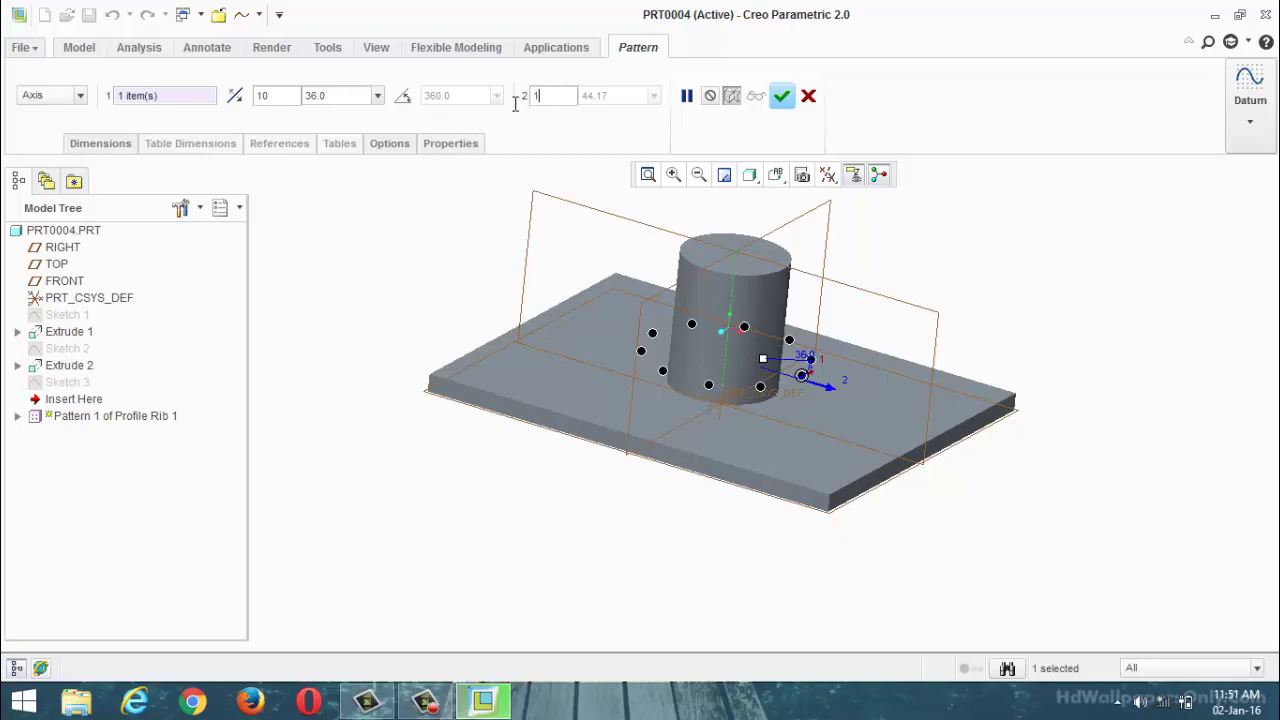
pyautogui.write('2')
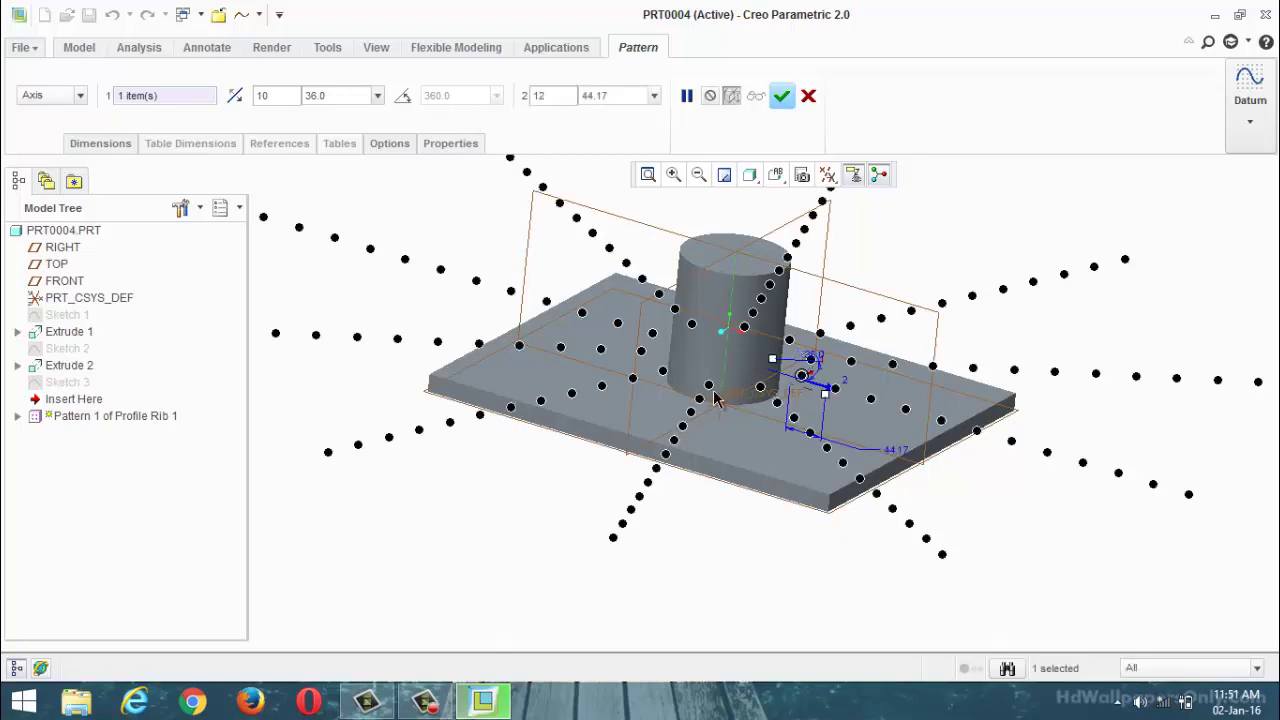
pyautogui.moveTo(556, 99); pyautogui.dragTo(519, 100)
pyautogui.write('2')
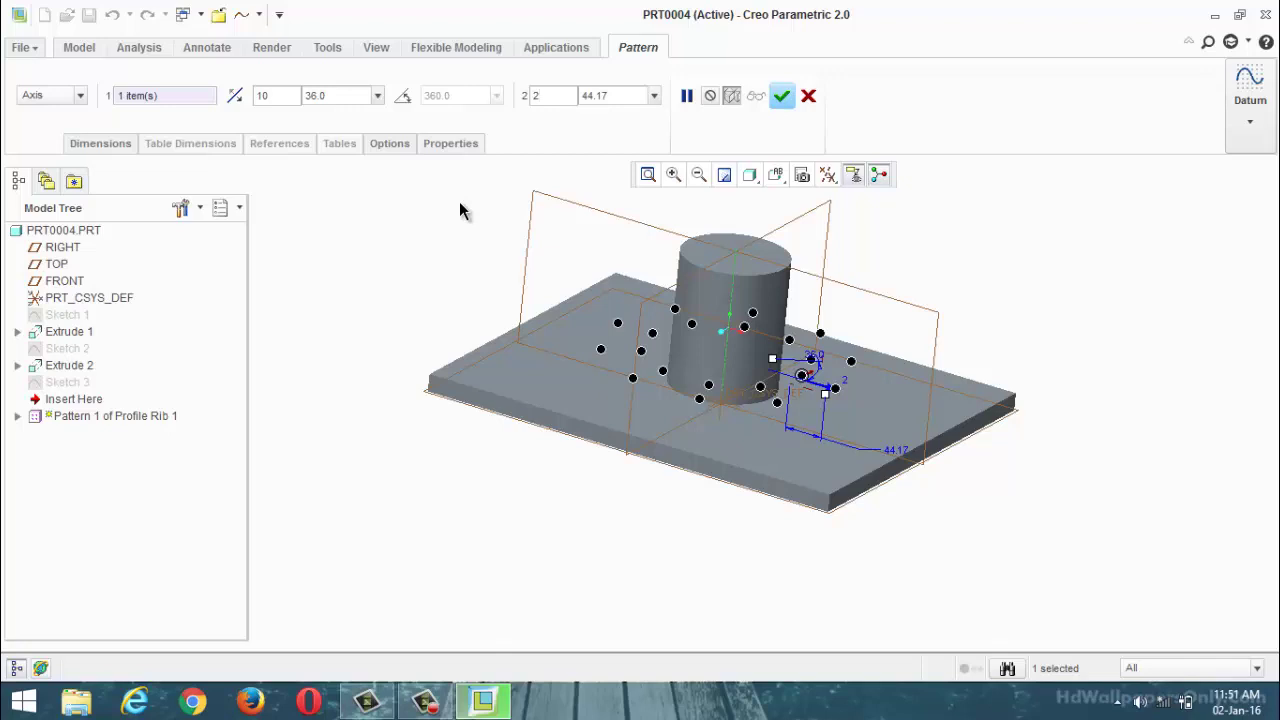
pyautogui.press('BackSpace')
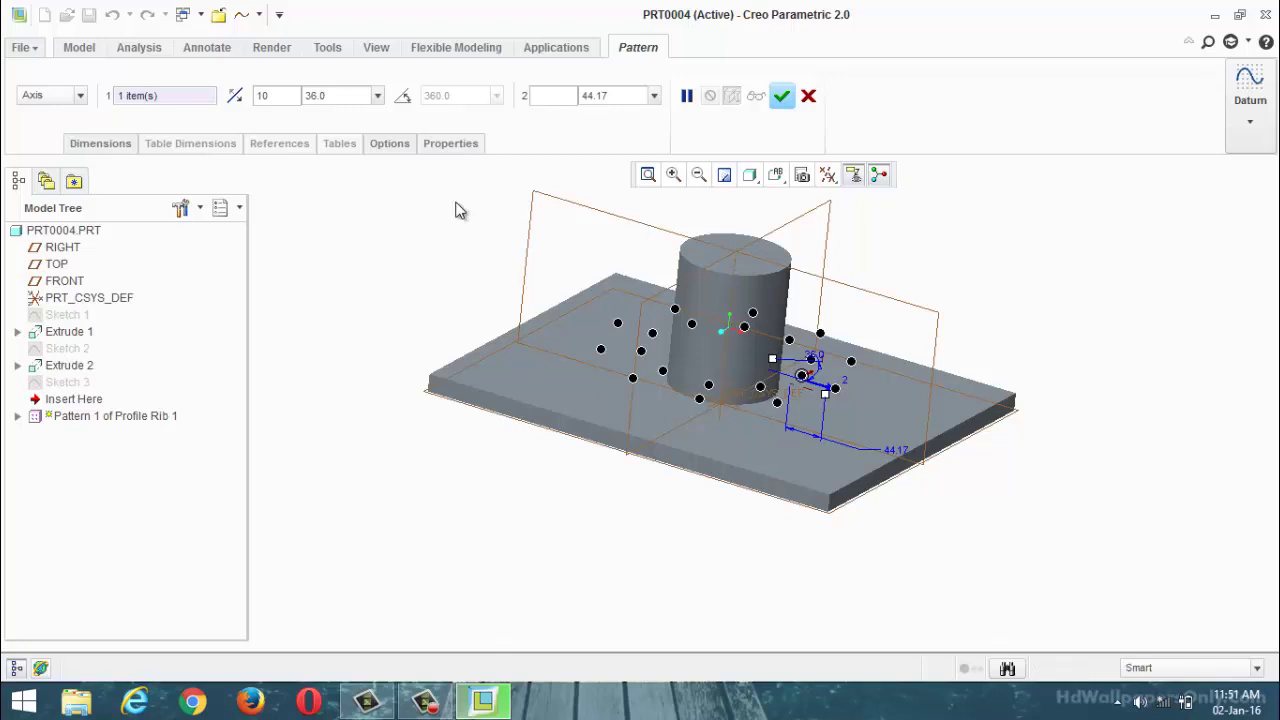
pyautogui.write('3')
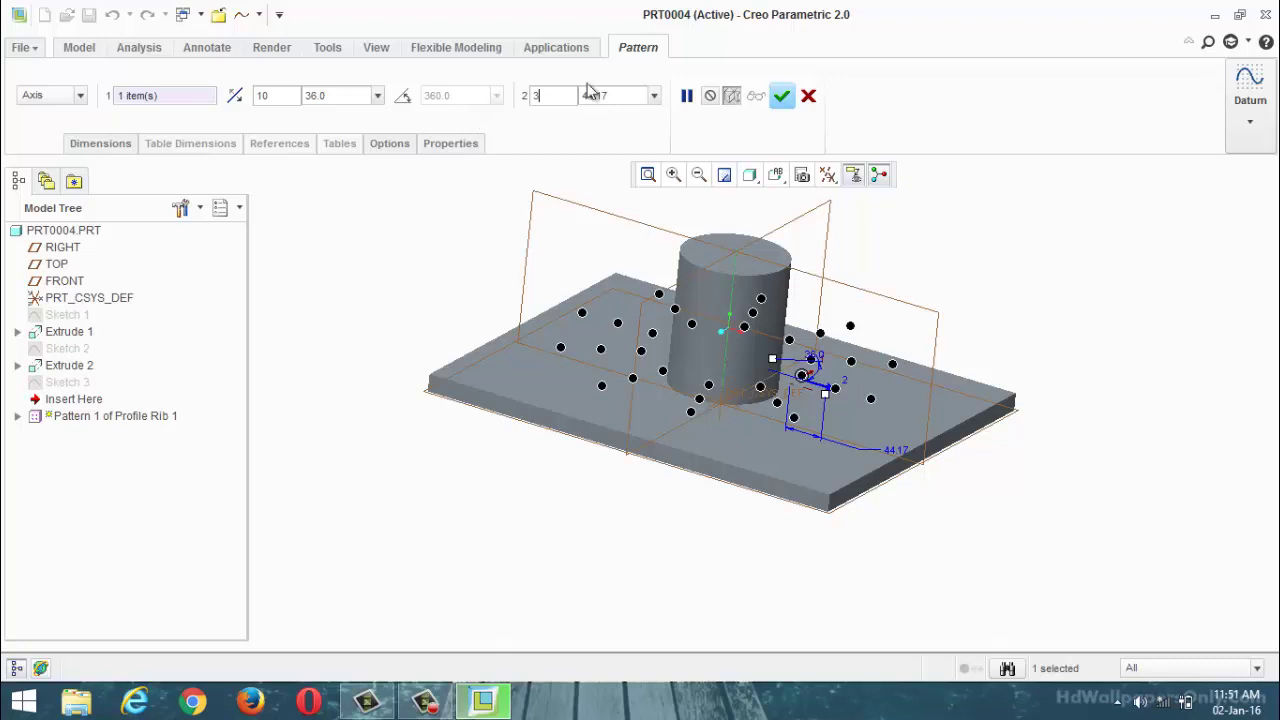
# Set the spacing of the pattern's second, radial direction to 150.
pyautogui.moveTo(622, 100); pyautogui.dragTo(576, 96)
pyautogui.write('150')
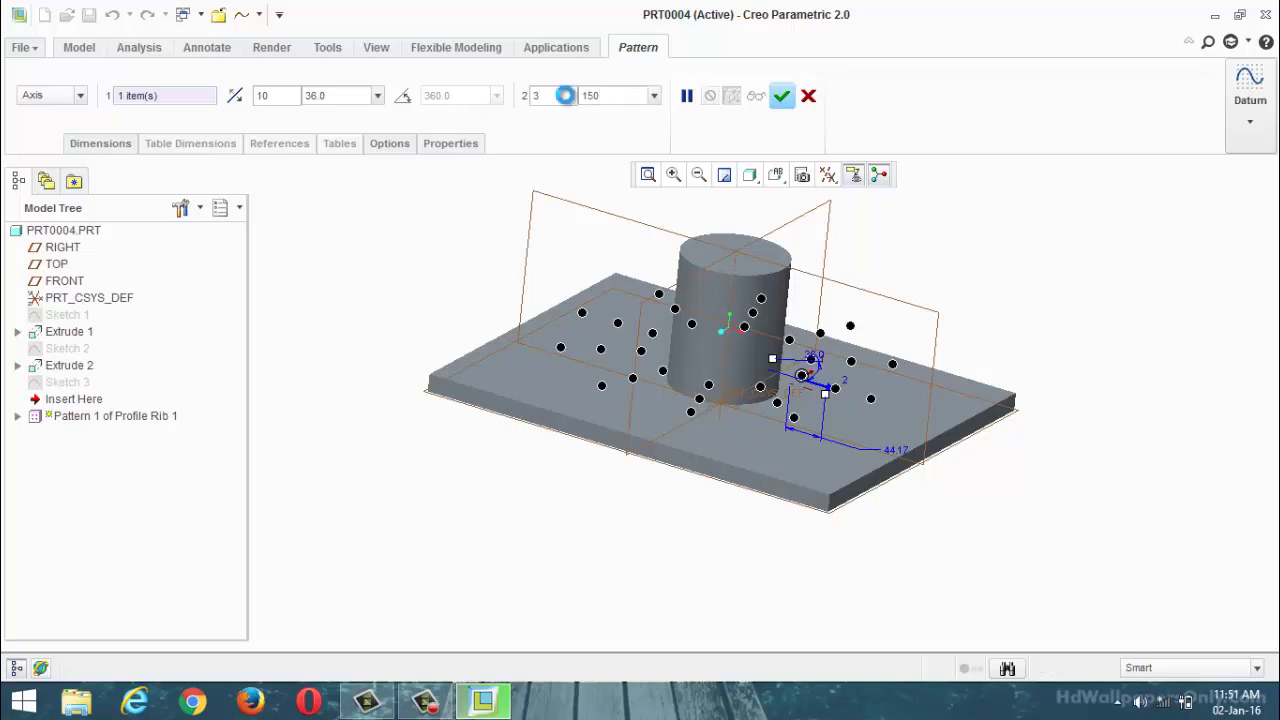
pyautogui.press('Return')
pyautogui.moveTo(646, 214); pyautogui.dragTo(737, 432, button='middle')
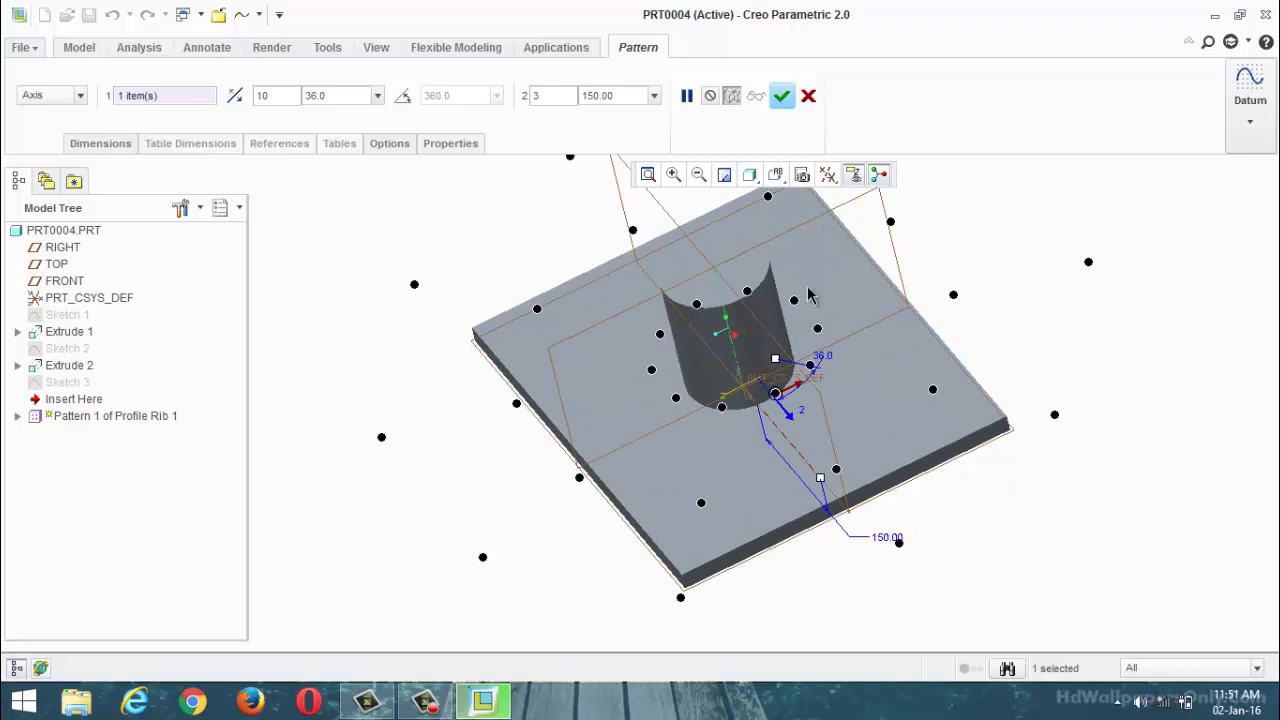
# Reduce the second direction to 1 member and complete the axis pattern of ribs.
pyautogui.moveTo(552, 94); pyautogui.dragTo(512, 94)
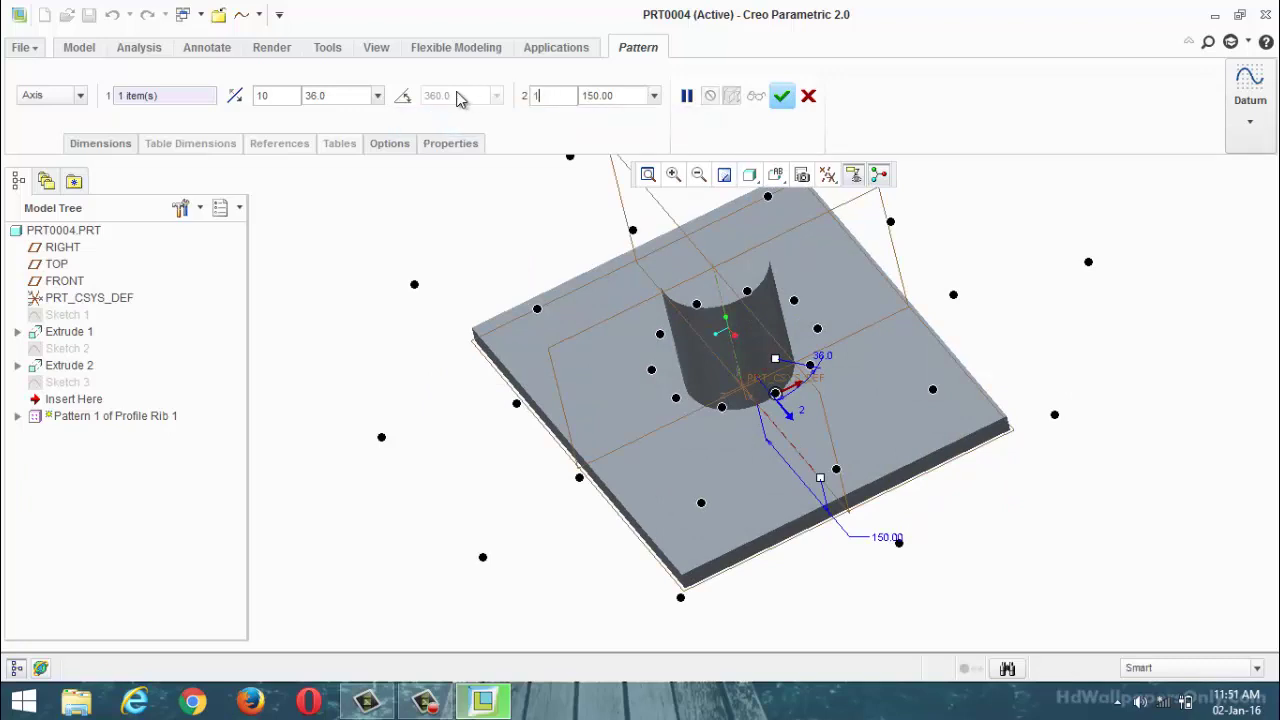
pyautogui.write('1')
pyautogui.scroll(-5, 505, 375)
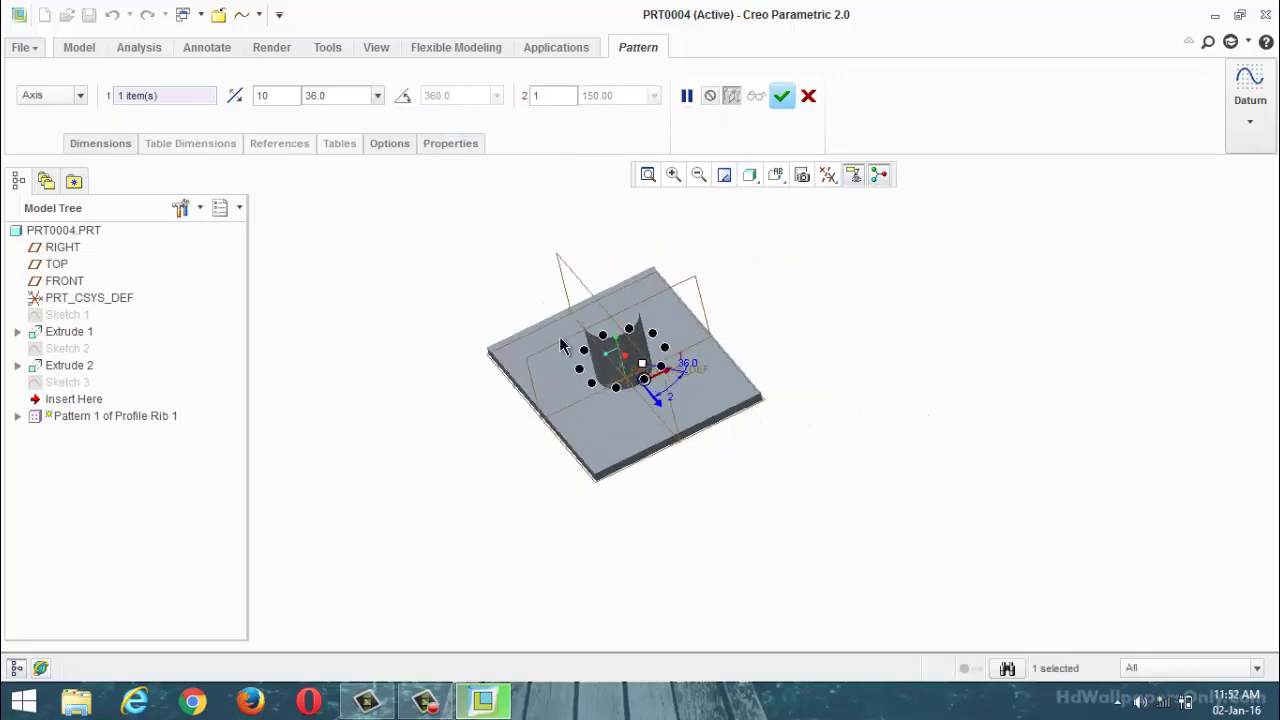
pyautogui.scroll(3, 575, 342)
pyautogui.moveTo(594, 168); pyautogui.dragTo(651, 123, button='middle')
pyautogui.click(782, 96)
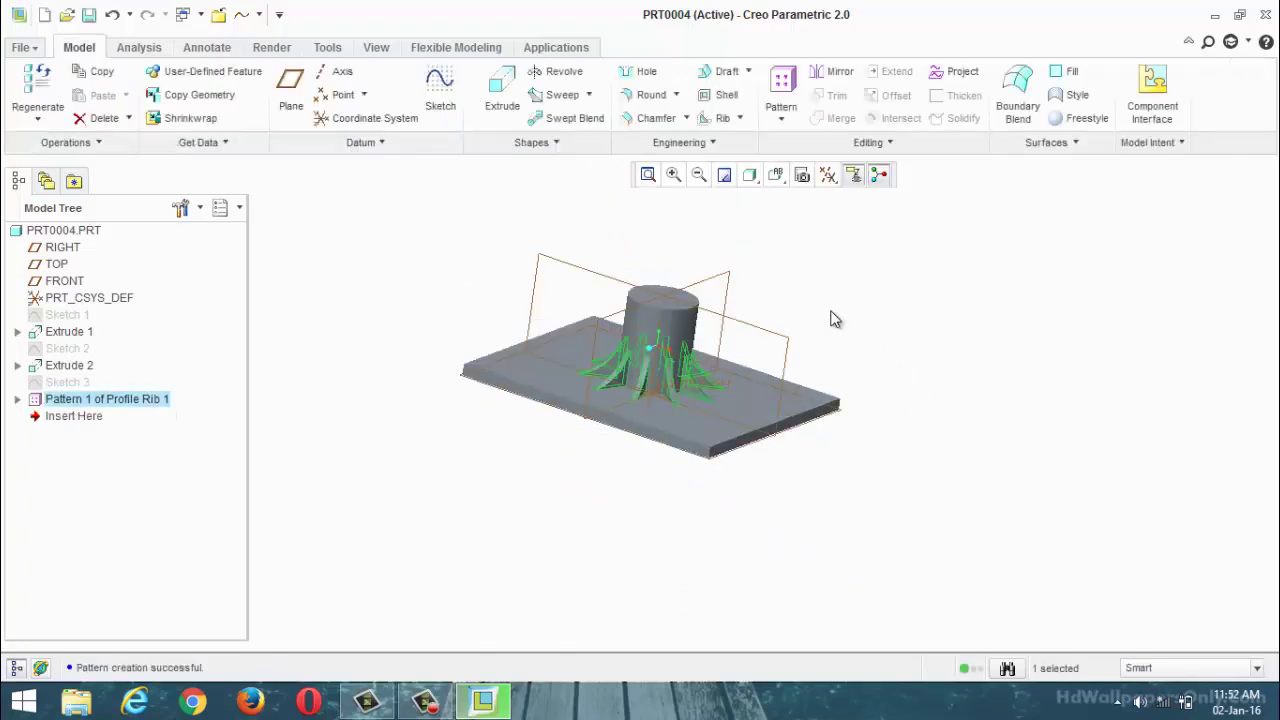
# Inspect the patterned ribs around the cylinder, and undo the pattern, rib and cylinder back to the base plate.
pyautogui.moveTo(856, 320); pyautogui.dragTo(307, 348, button='middle')
pyautogui.scroll(5, 816, 369)
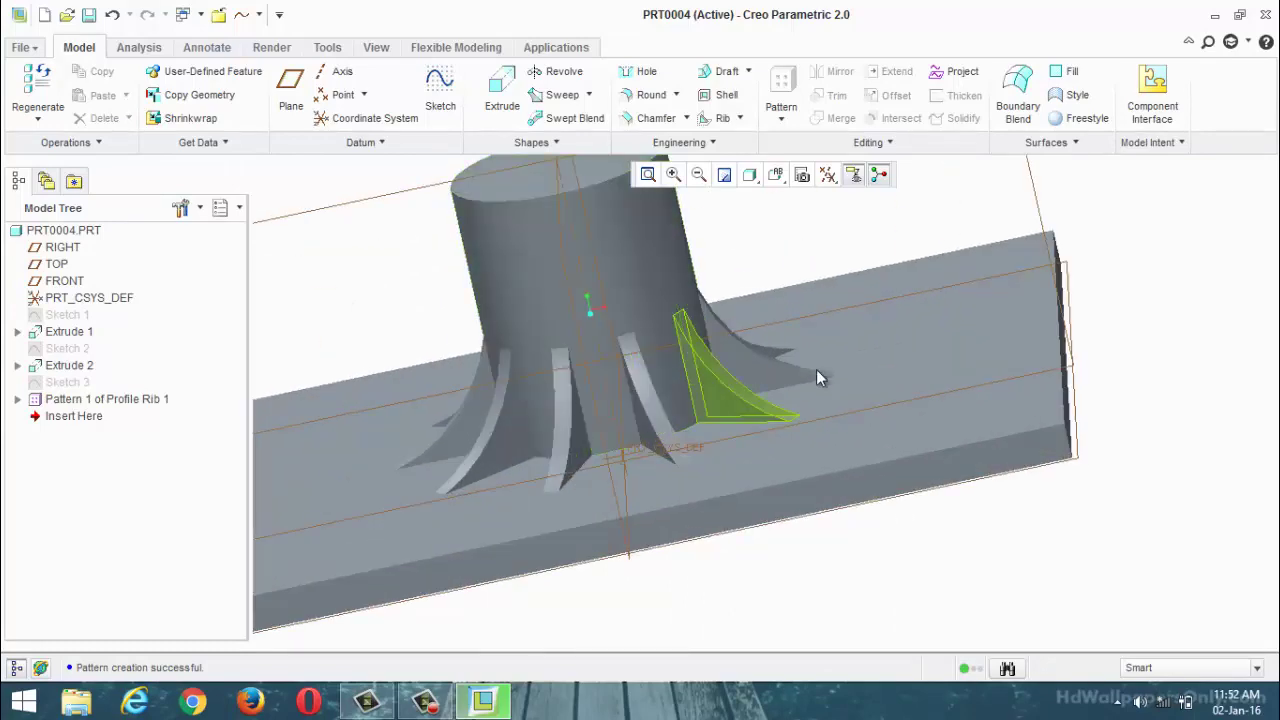
pyautogui.moveTo(816, 369); pyautogui.dragTo(618, 308, button='middle')
pyautogui.scroll(-2, 618, 308)
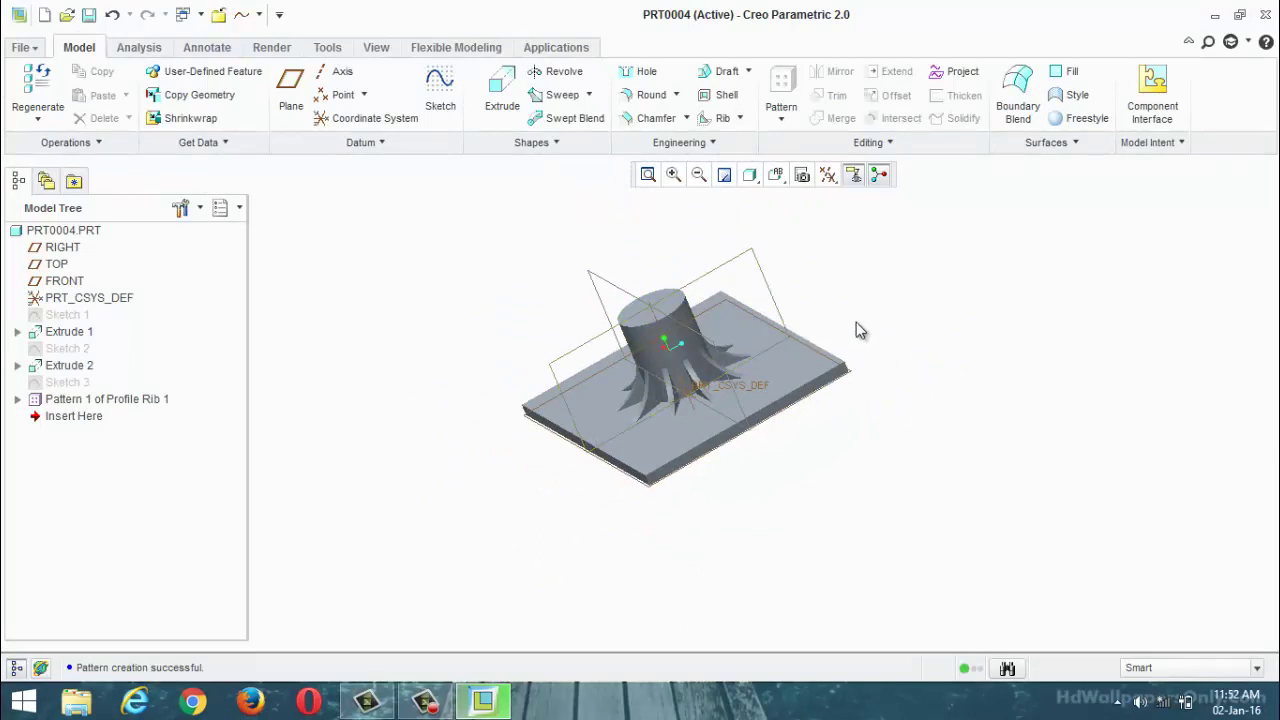
pyautogui.hotkey('ctrl', 'z')
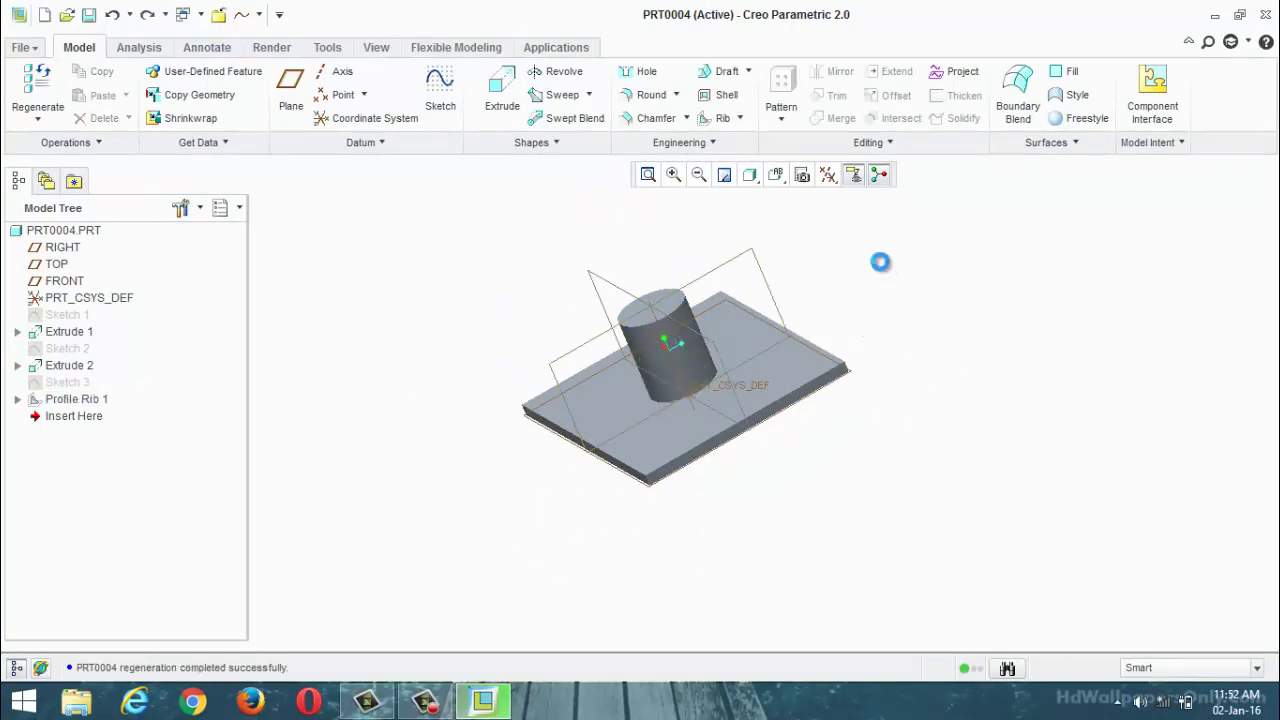
pyautogui.hotkey('ctrl', 'z')
pyautogui.hotkey('ctrl', 'z')
pyautogui.hotkey('ctrl', 'z')
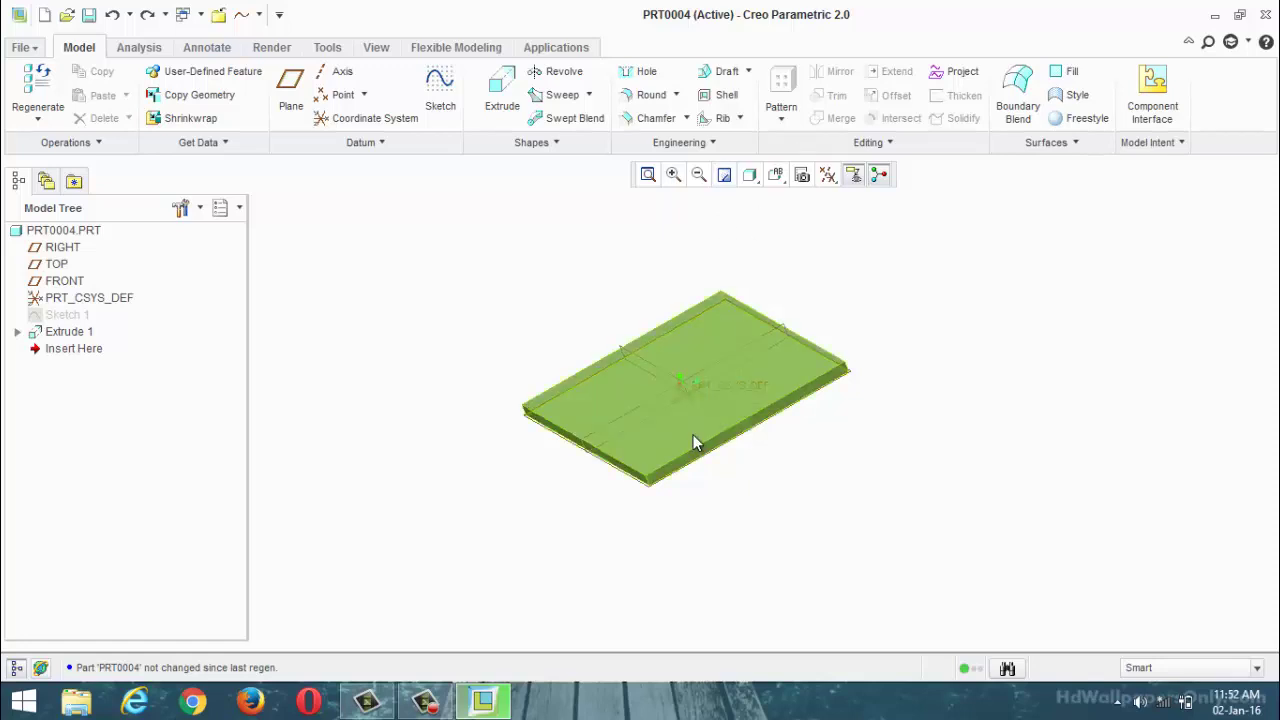
# Sketch a small rectangle on the plate's top face, just beside the plate's centre, and finish the sketch.
pyautogui.click(714, 399)
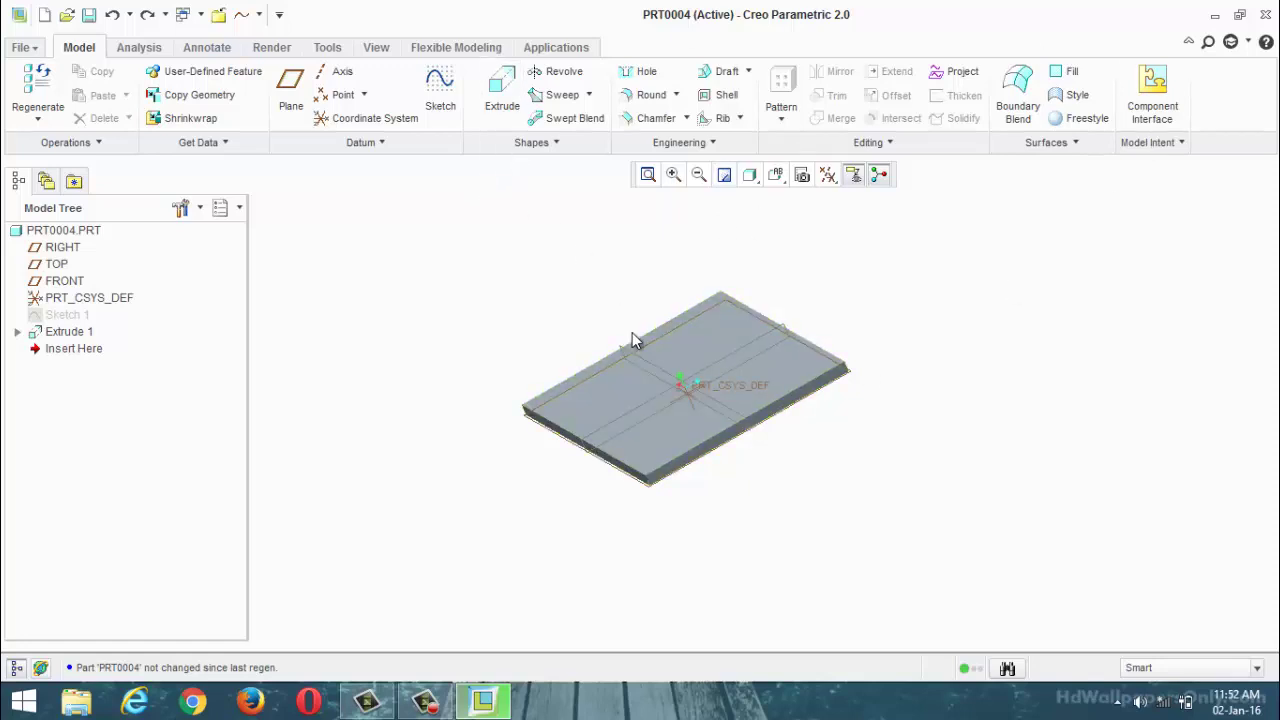
pyautogui.click(440, 110)
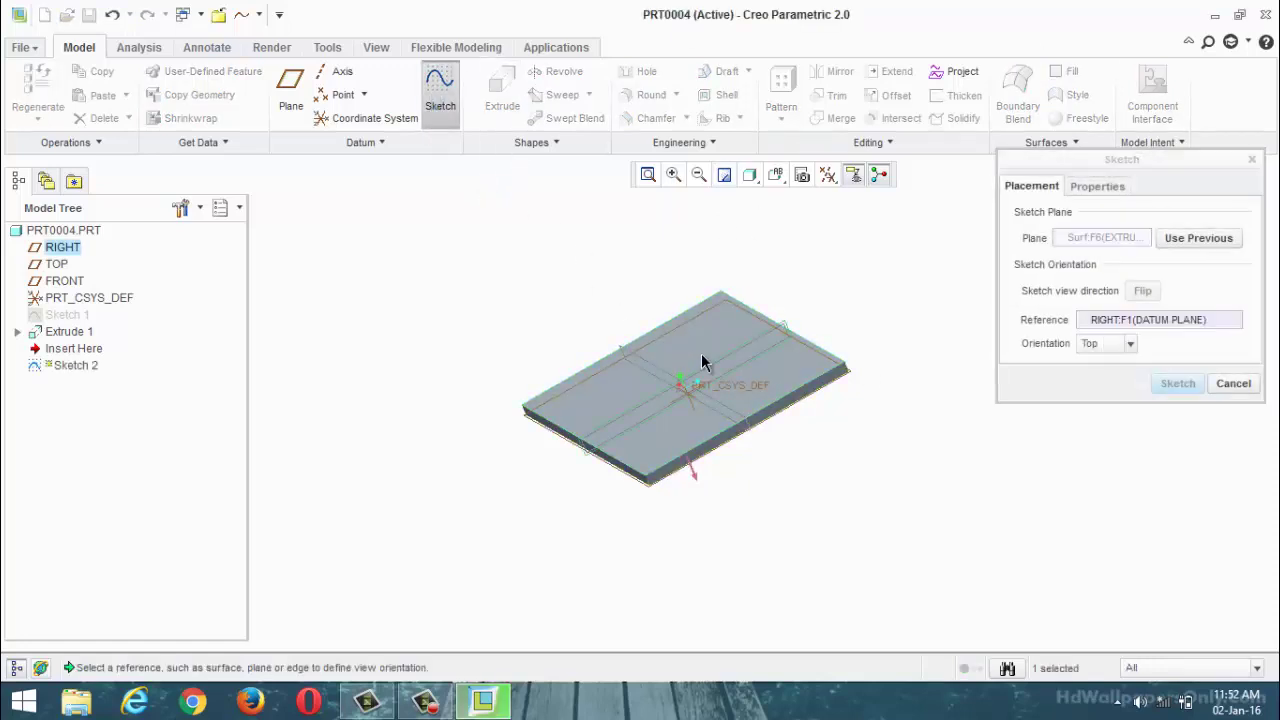
pyautogui.click(1176, 383)
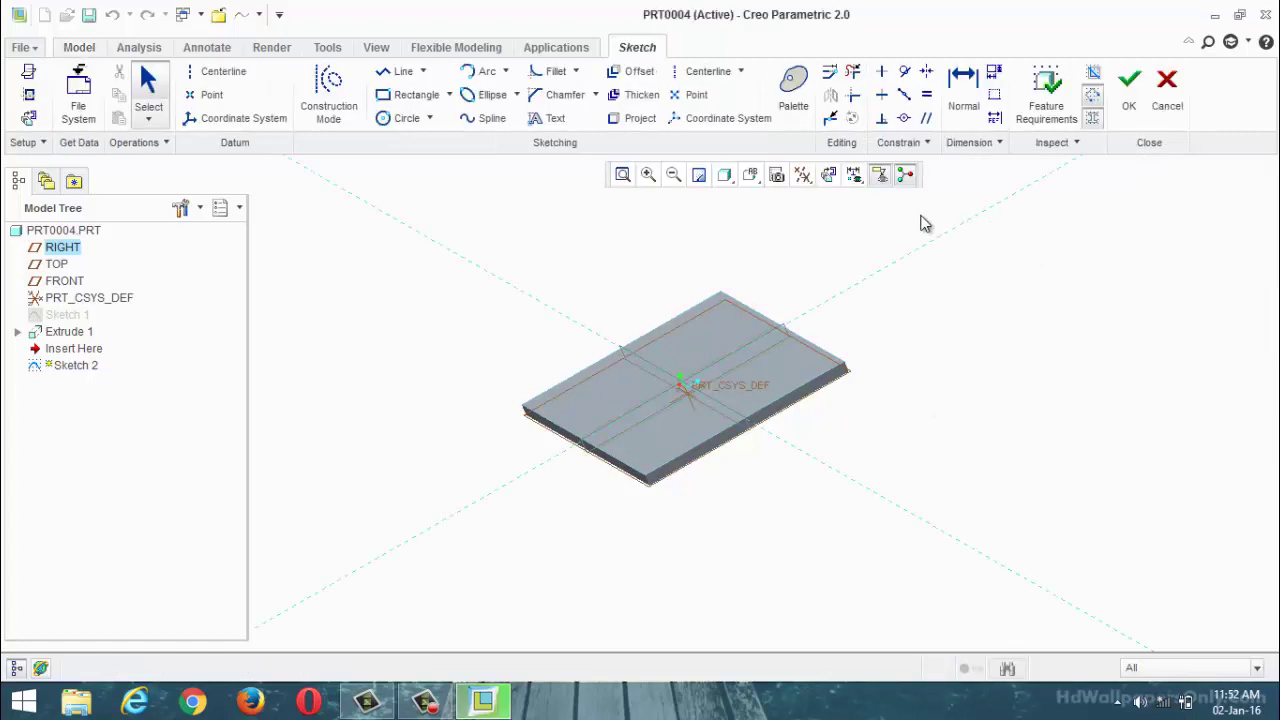
pyautogui.click(828, 176)
pyautogui.click(410, 94)
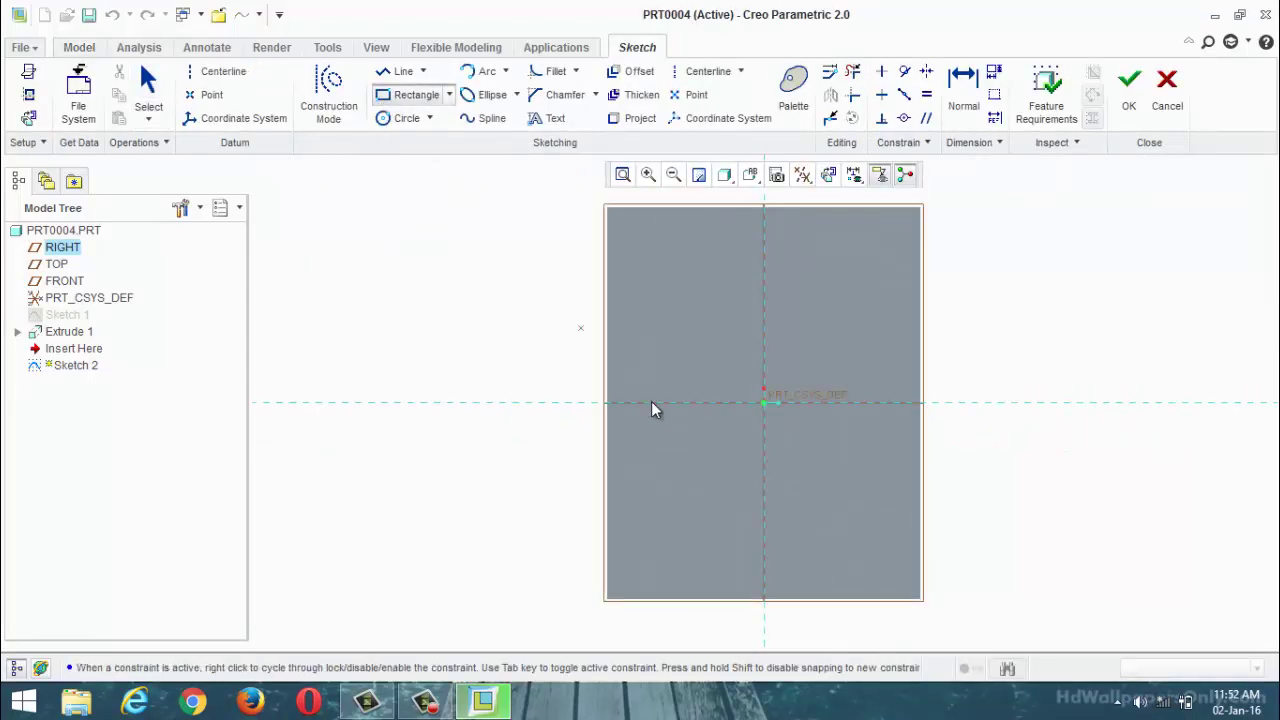
pyautogui.click(709, 373)
pyautogui.click(736, 418)
pyautogui.click(1128, 90)
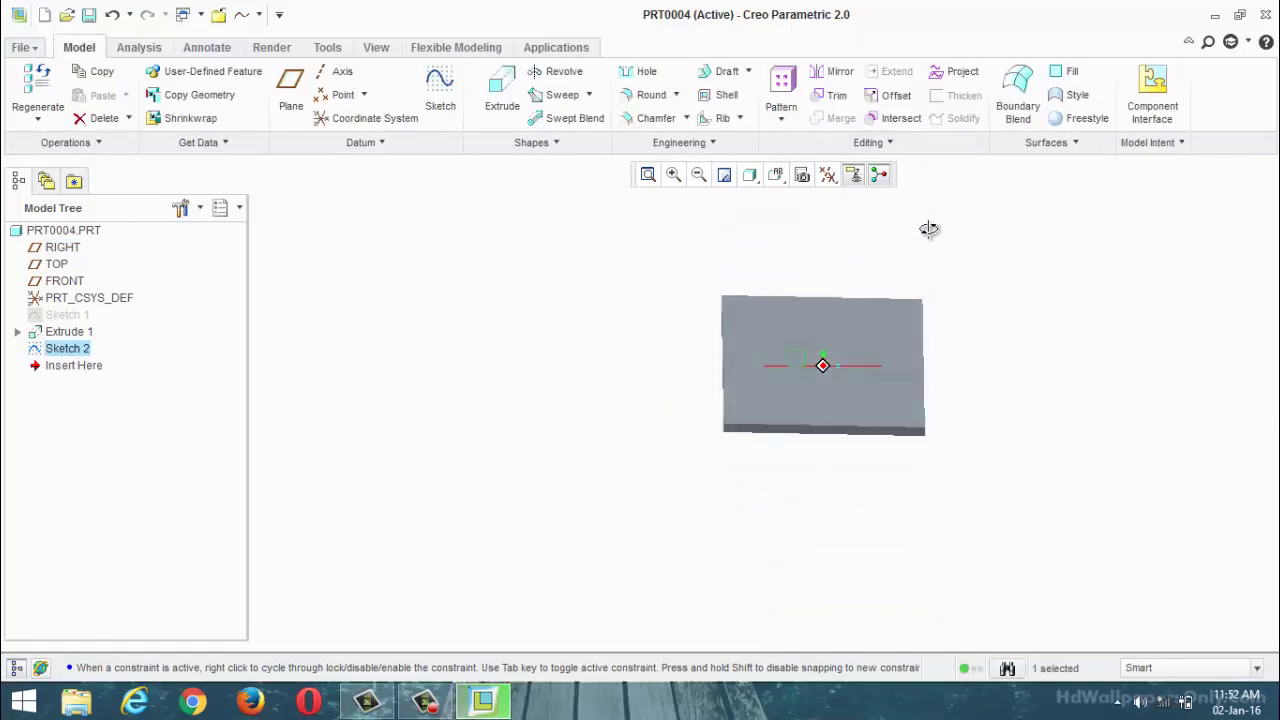
# Extrude the small rectangle 25 to form a block on the plate.
pyautogui.click(502, 88)
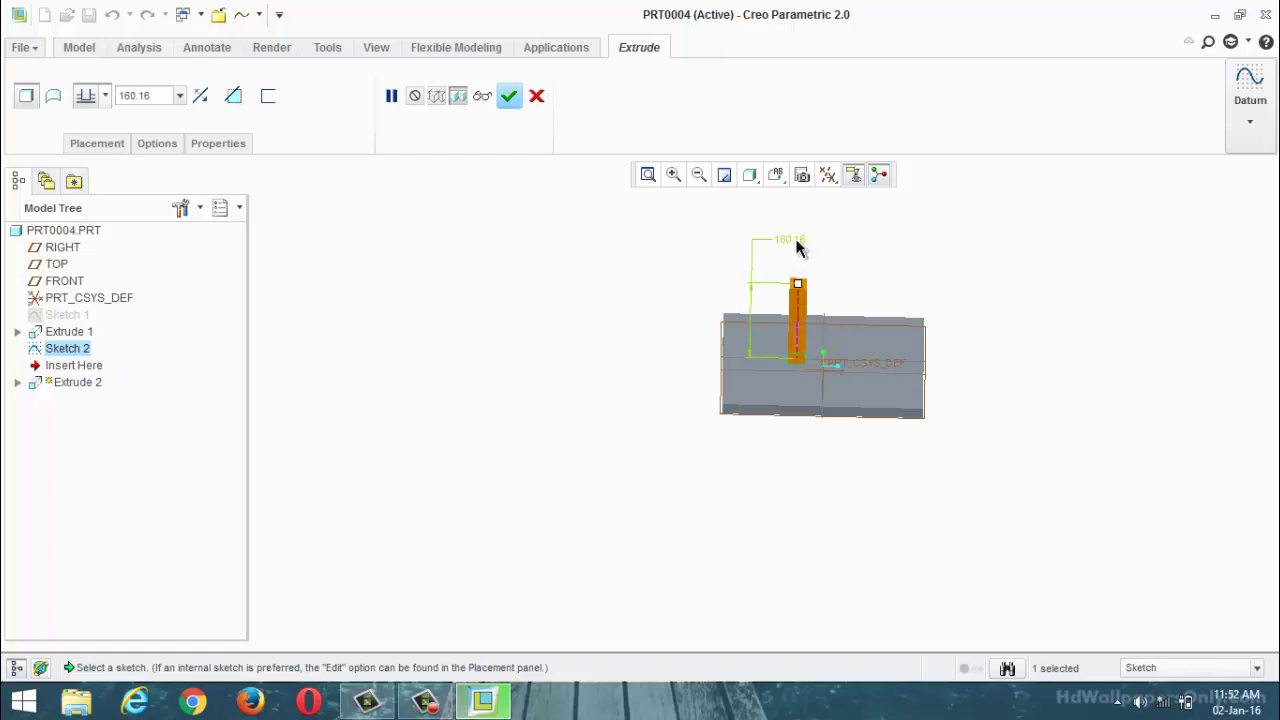
pyautogui.doubleClick(797, 245)
pyautogui.write('25')
pyautogui.press('Return')
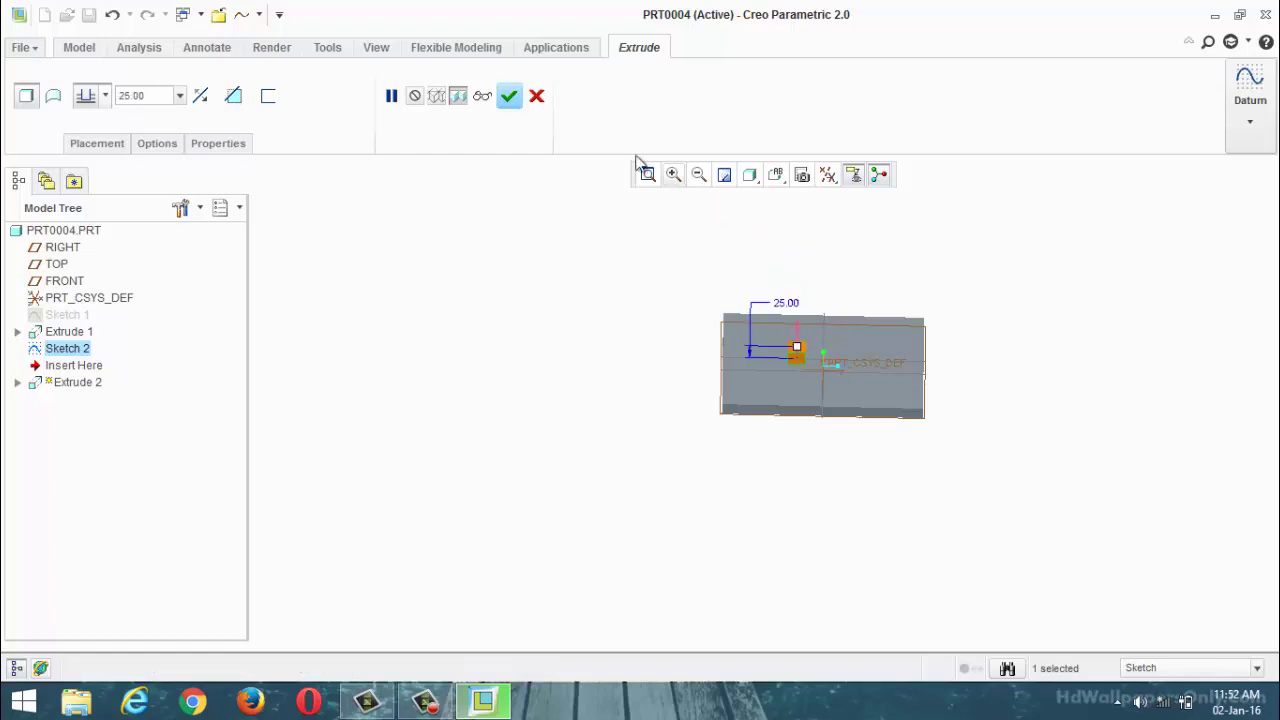
pyautogui.click(509, 95)
pyautogui.moveTo(529, 371); pyautogui.dragTo(946, 321, button='middle')
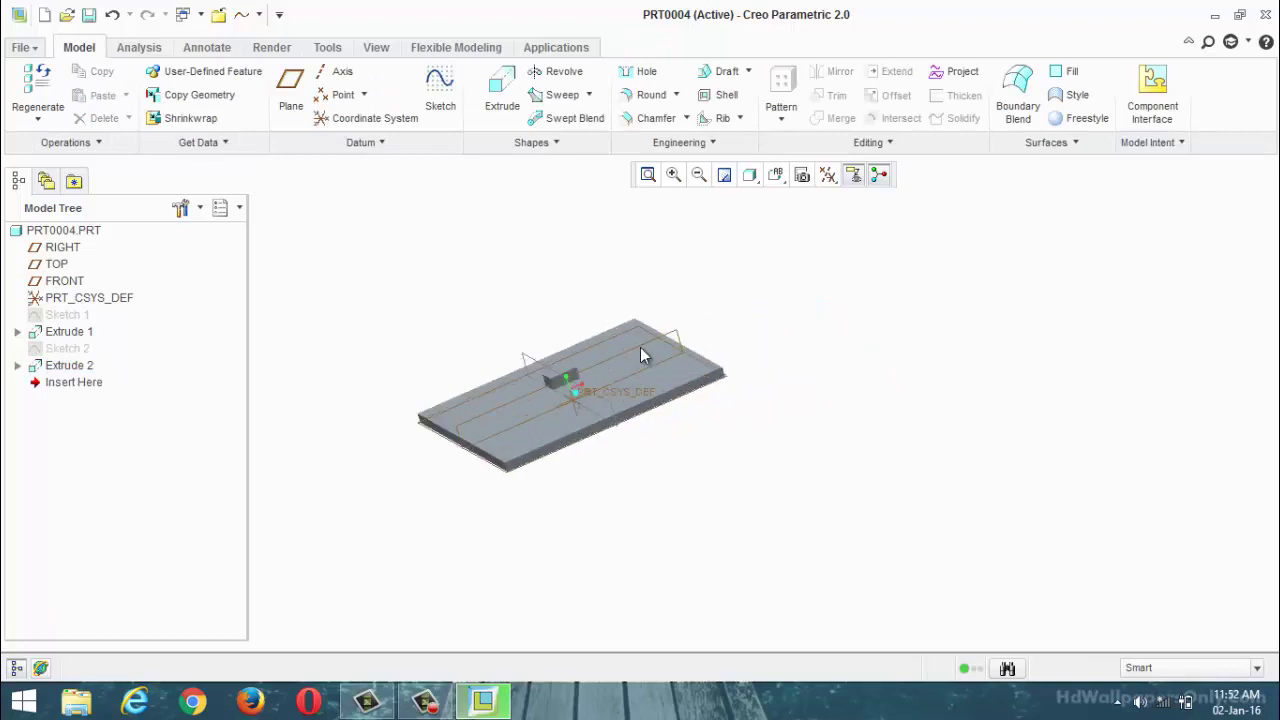
# Start a pattern of the small block and set its type to Point.
pyautogui.scroll(3, 542, 376)
pyautogui.click(576, 380)
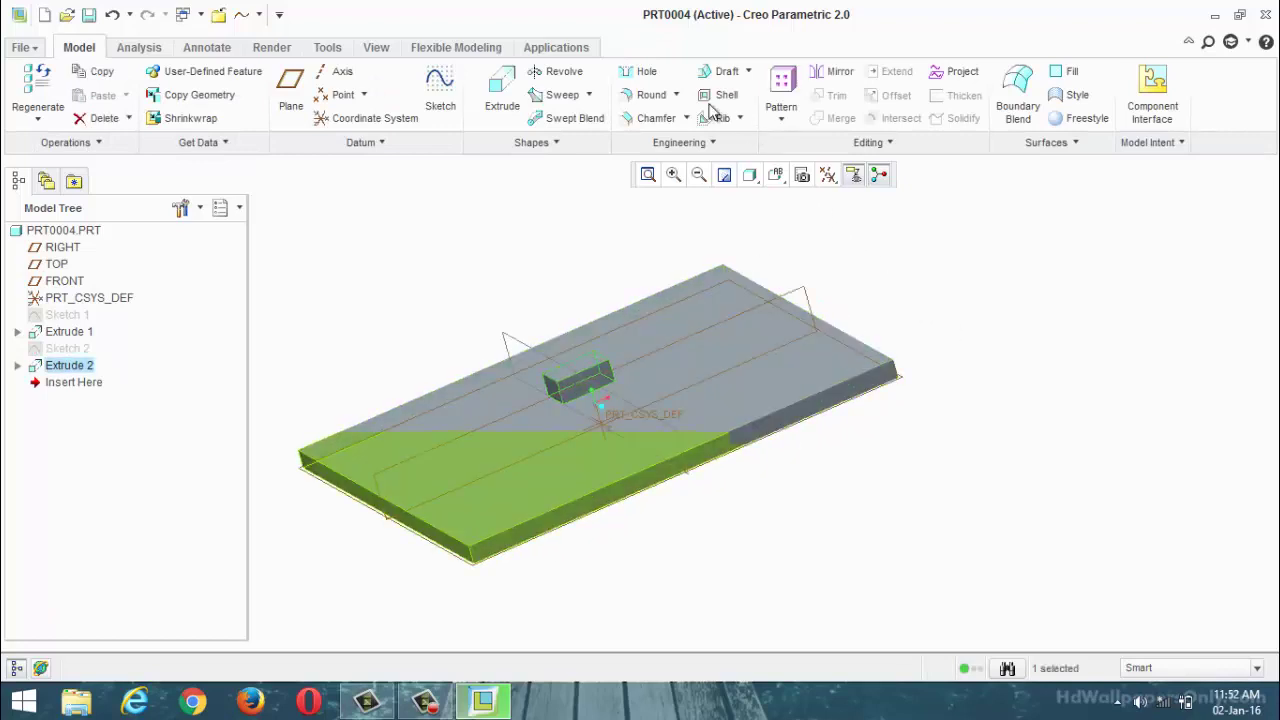
pyautogui.click(785, 105)
pyautogui.click(83, 97)
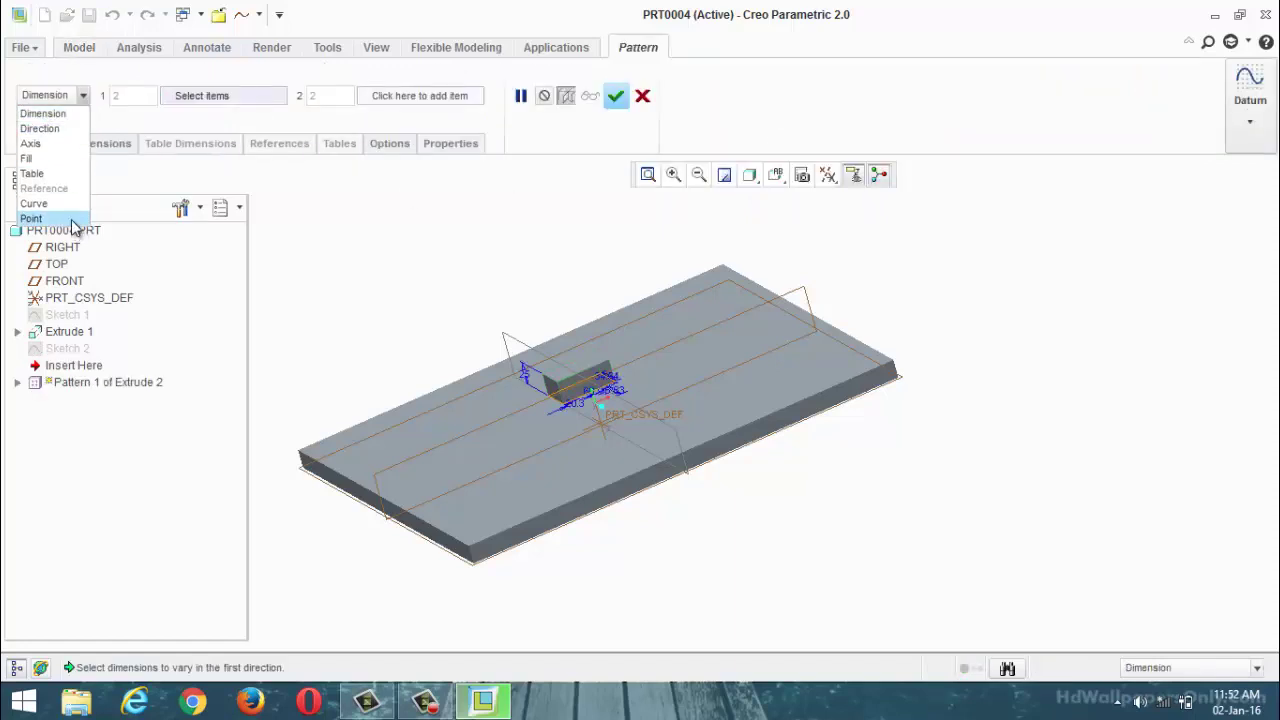
pyautogui.click(31, 218)
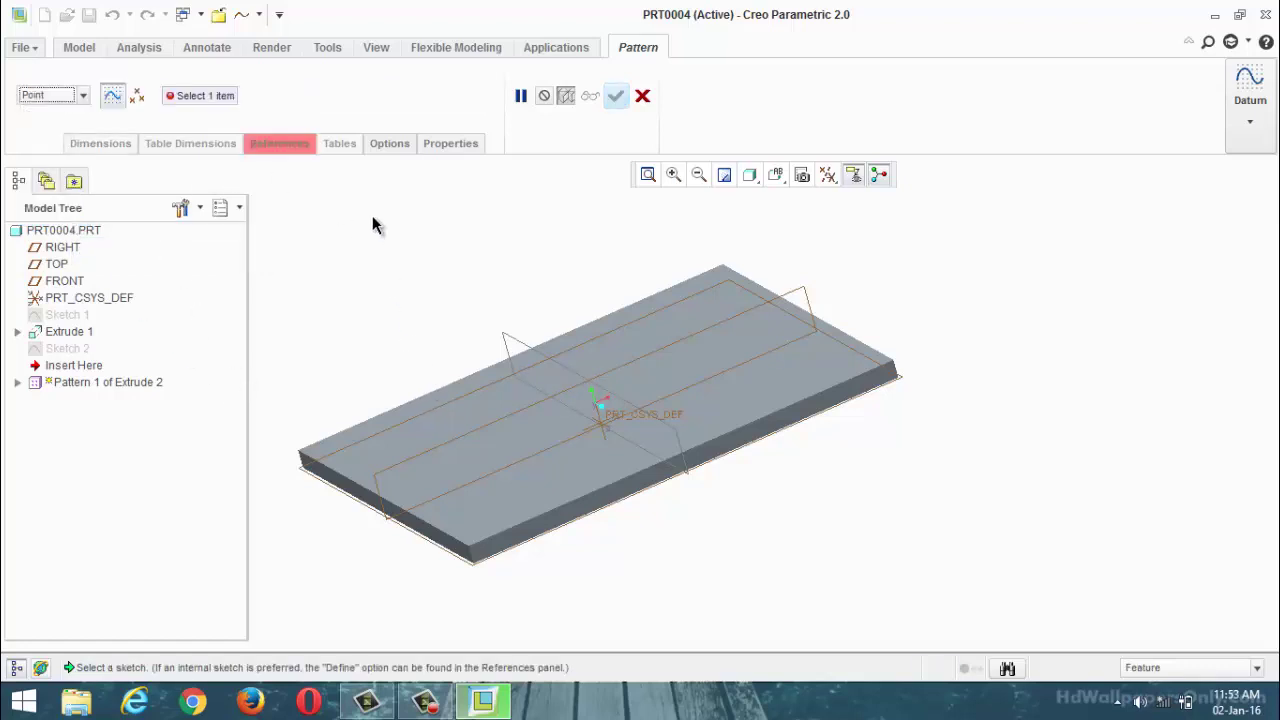
# Define an internal sketch for the point pattern on the plate's top face, using the RIGHT plane as orientation reference.
pyautogui.click(279, 148)
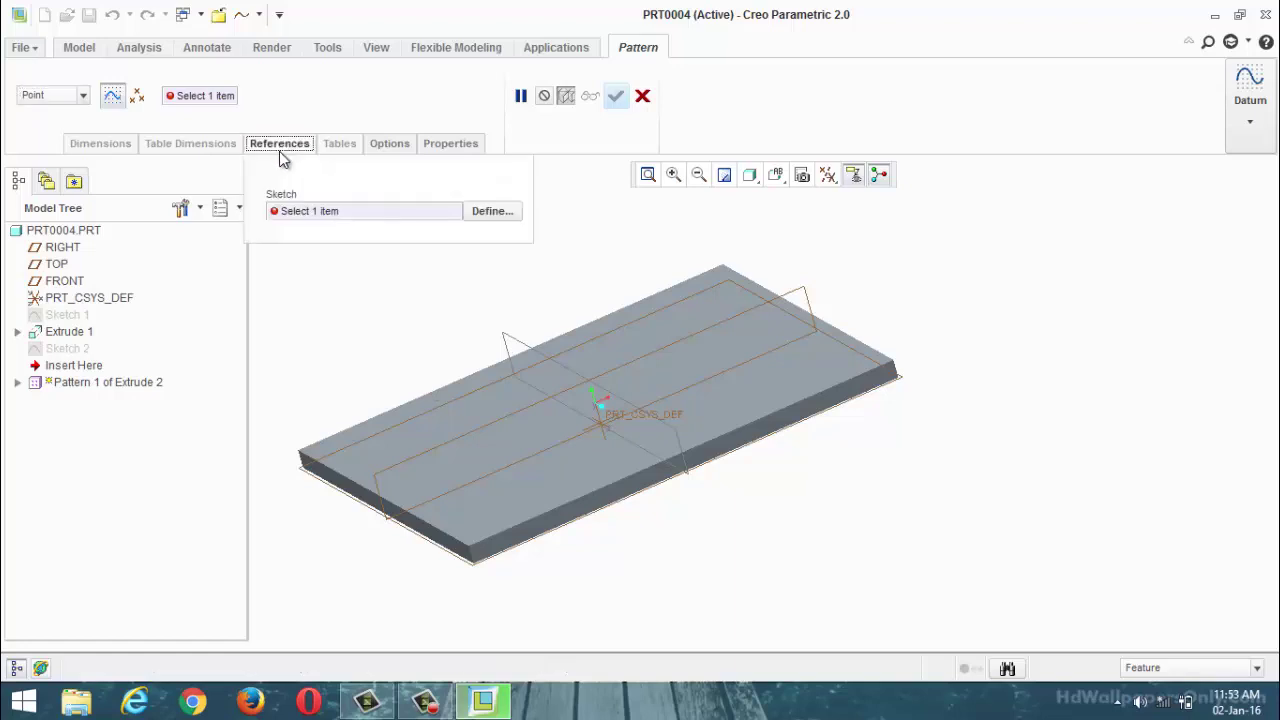
pyautogui.click(492, 212)
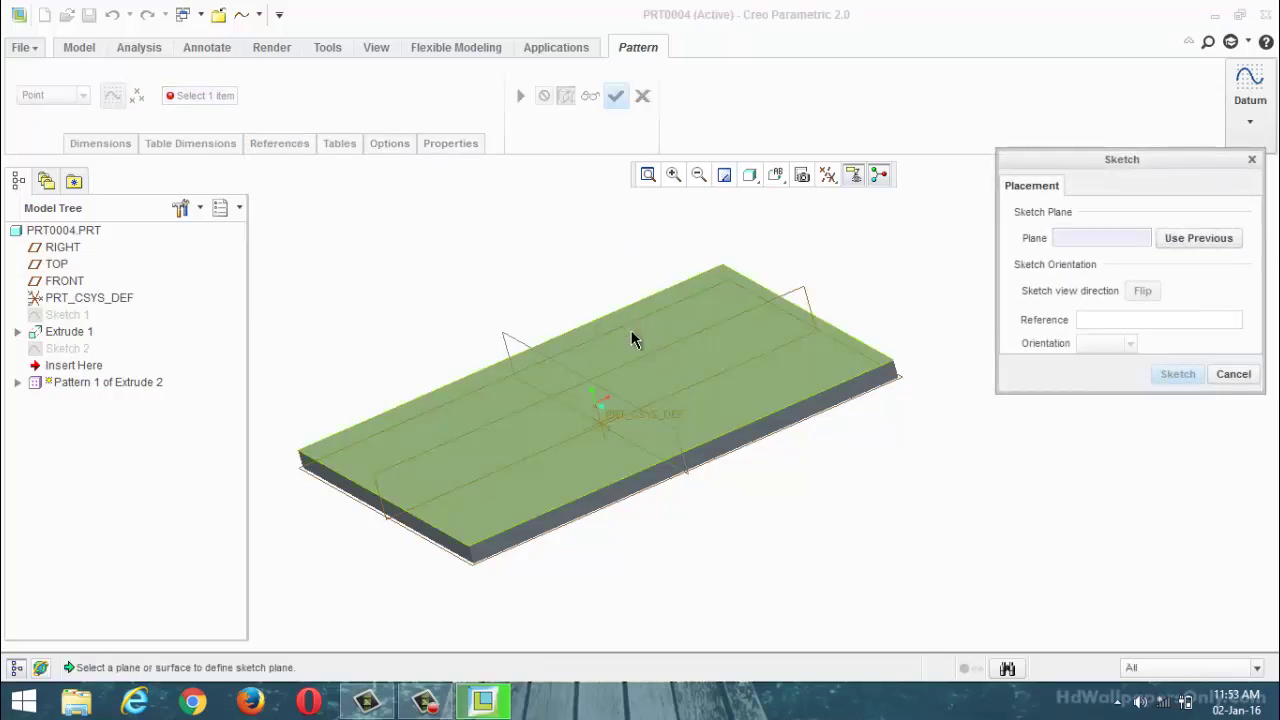
pyautogui.click(675, 322)
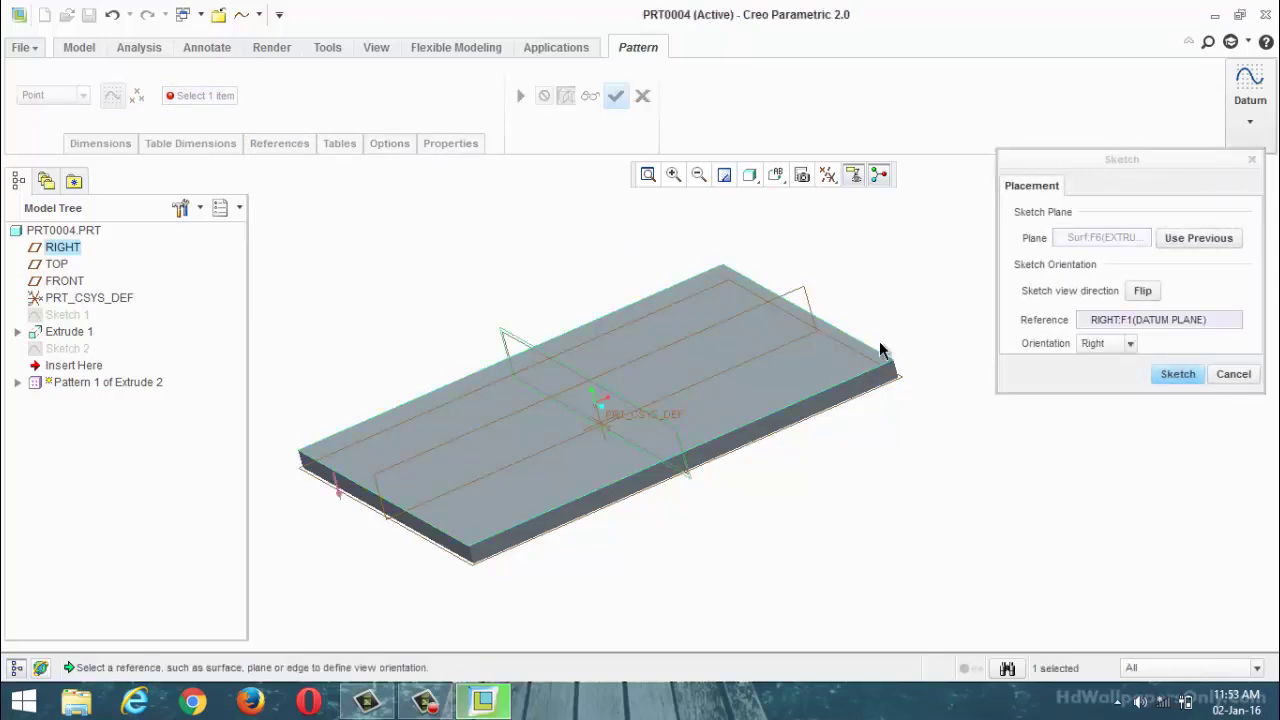
pyautogui.click(1176, 388)
pyautogui.click(1177, 374)
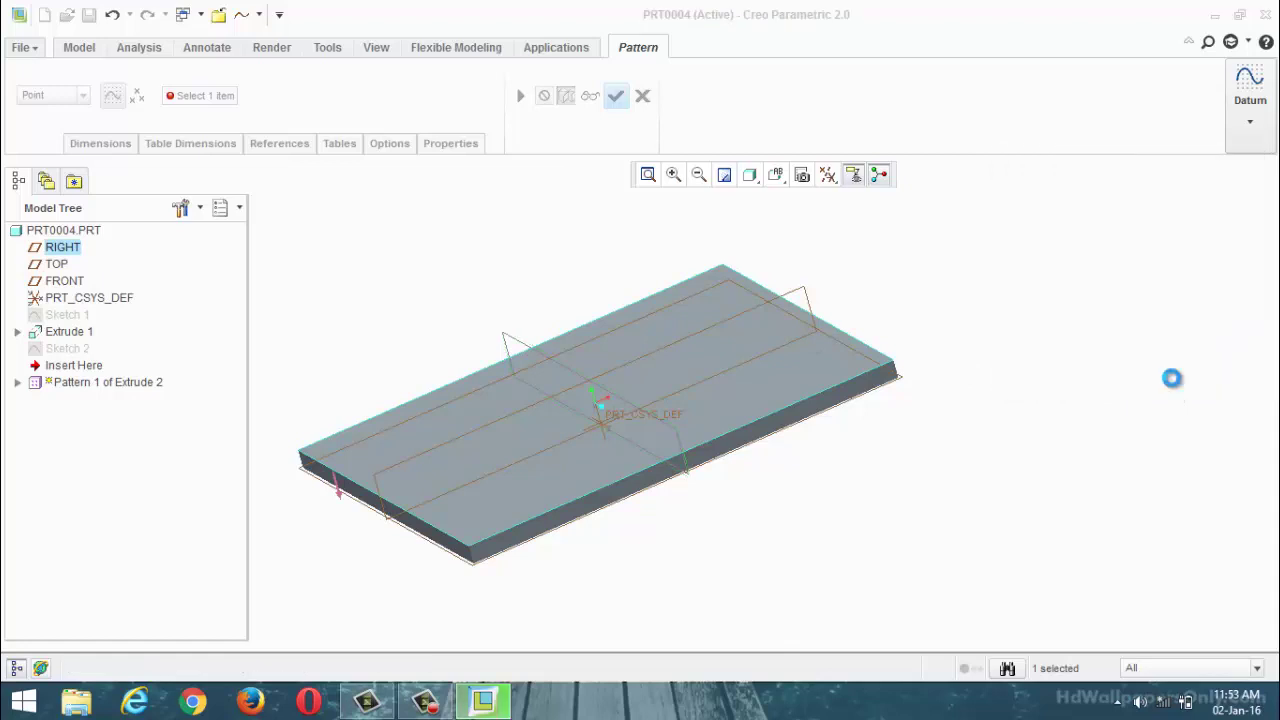
pyautogui.click(828, 174)
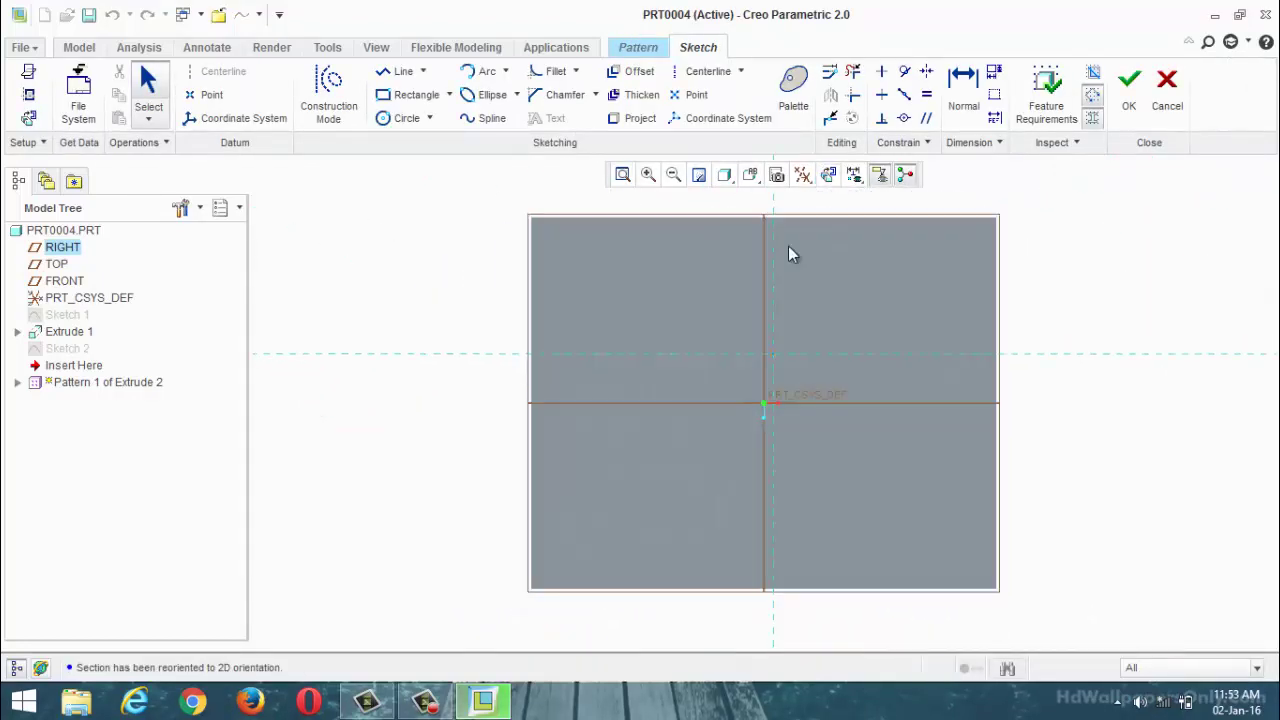
# Place seven datum points scattered over the plate's top face and finish the pattern's internal sketch.
pyautogui.click(206, 94)
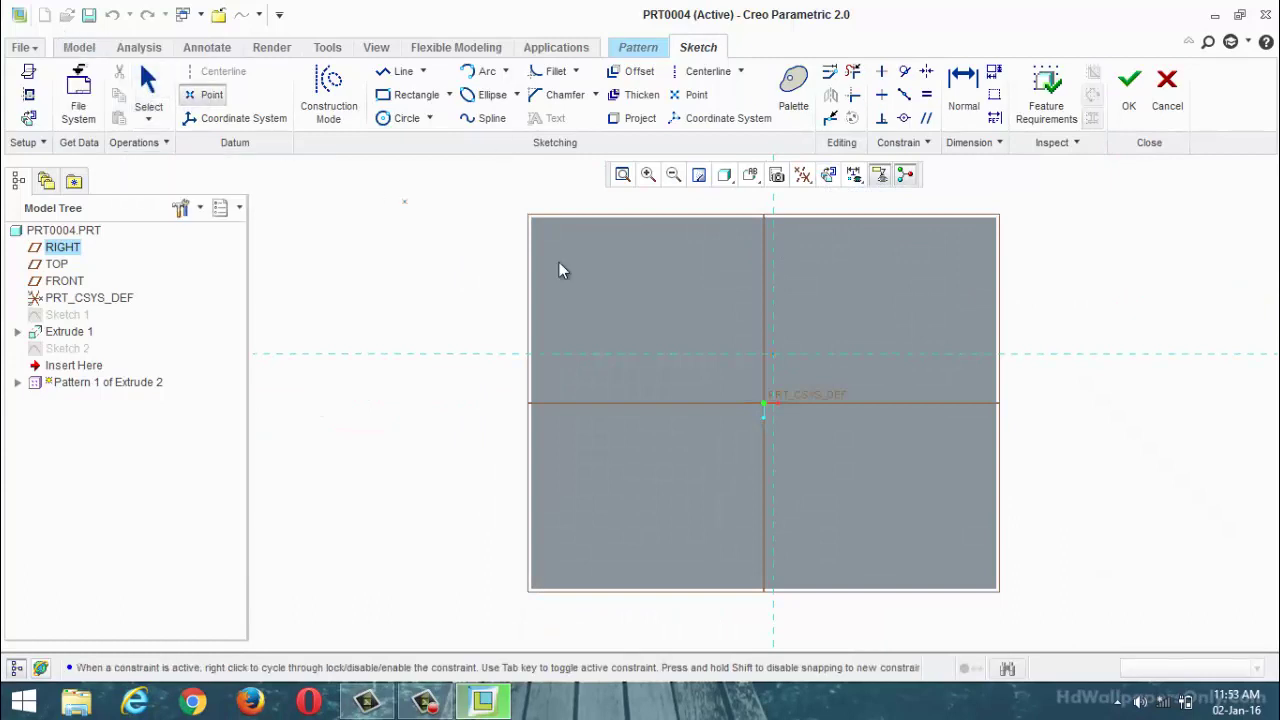
pyautogui.click(649, 285)
pyautogui.click(697, 433)
pyautogui.click(622, 444)
pyautogui.middleClick(900, 338)
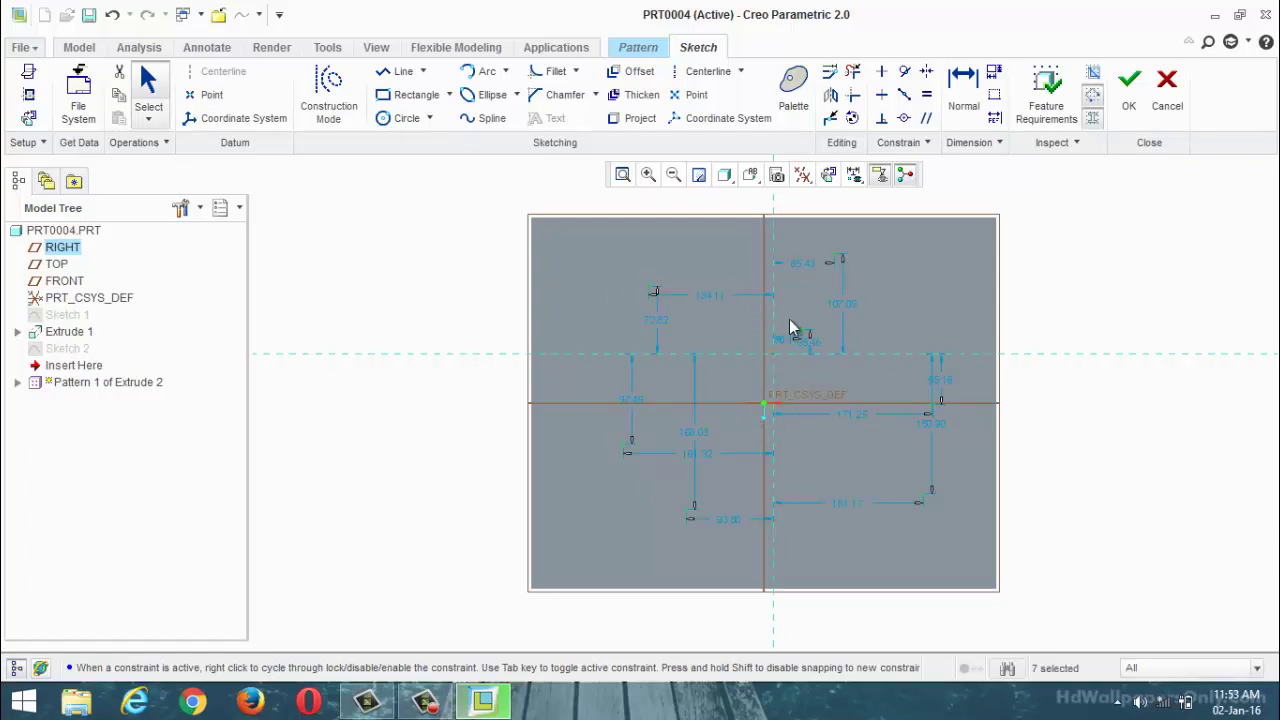
pyautogui.click(1129, 88)
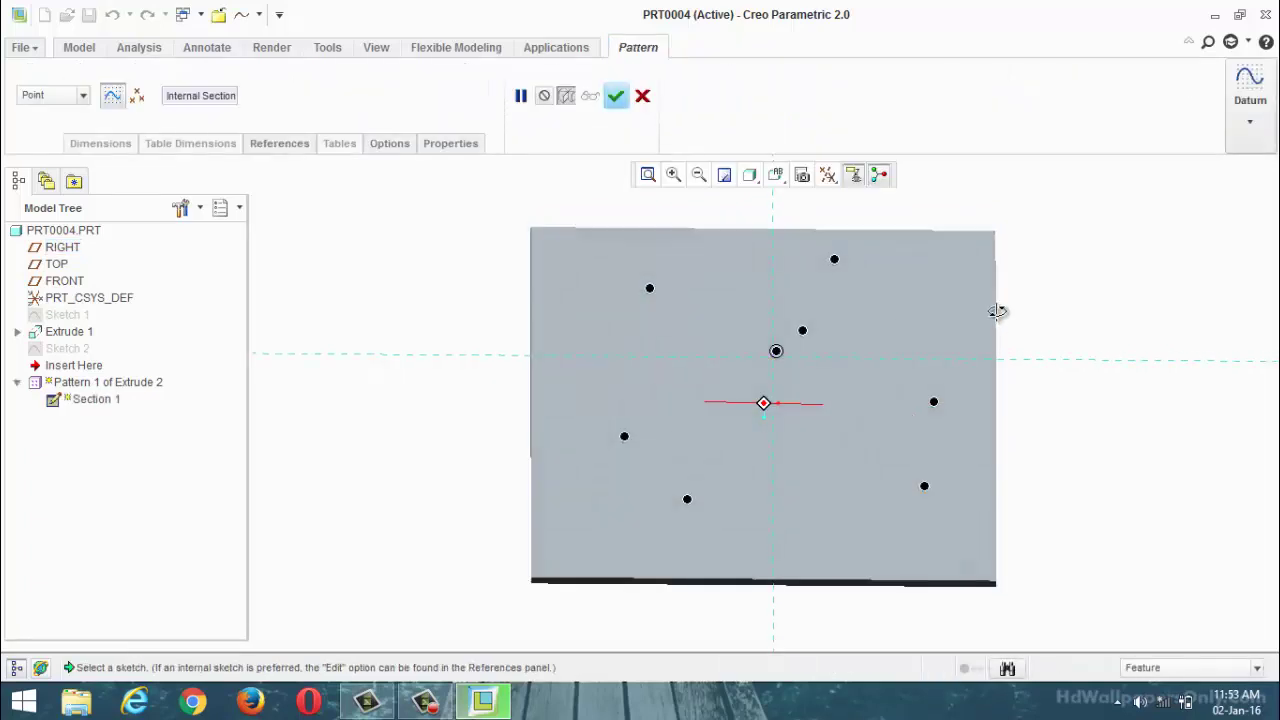
# Complete the point pattern of the block and inspect the copies on the plate.
pyautogui.moveTo(997, 311)
pyautogui.mouseDown(button='middle')
pyautogui.moveTo(957, 266)
pyautogui.moveTo(880, 274)
pyautogui.moveTo(835, 390)
pyautogui.mouseUp(button='middle')
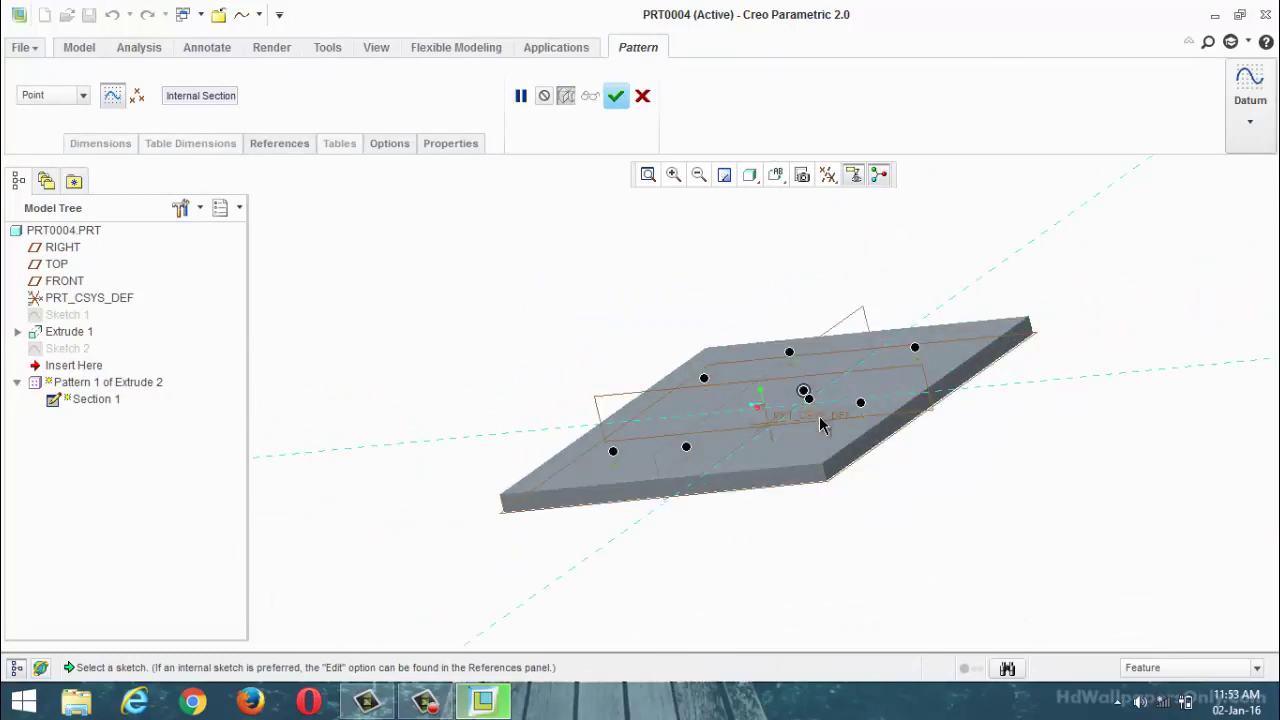
pyautogui.scroll(-4, 810, 410)
pyautogui.scroll(4, 750, 400)
pyautogui.moveTo(757, 380); pyautogui.dragTo(732, 414, button='middle')
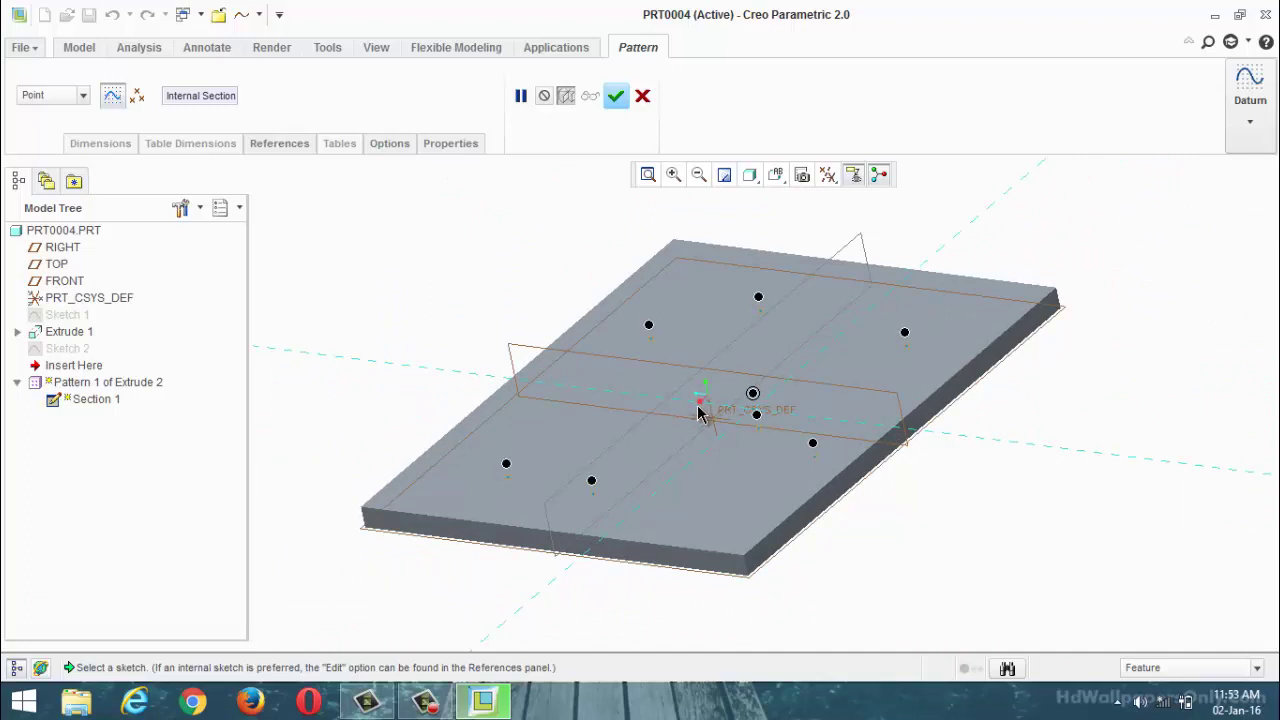
pyautogui.click(616, 95)
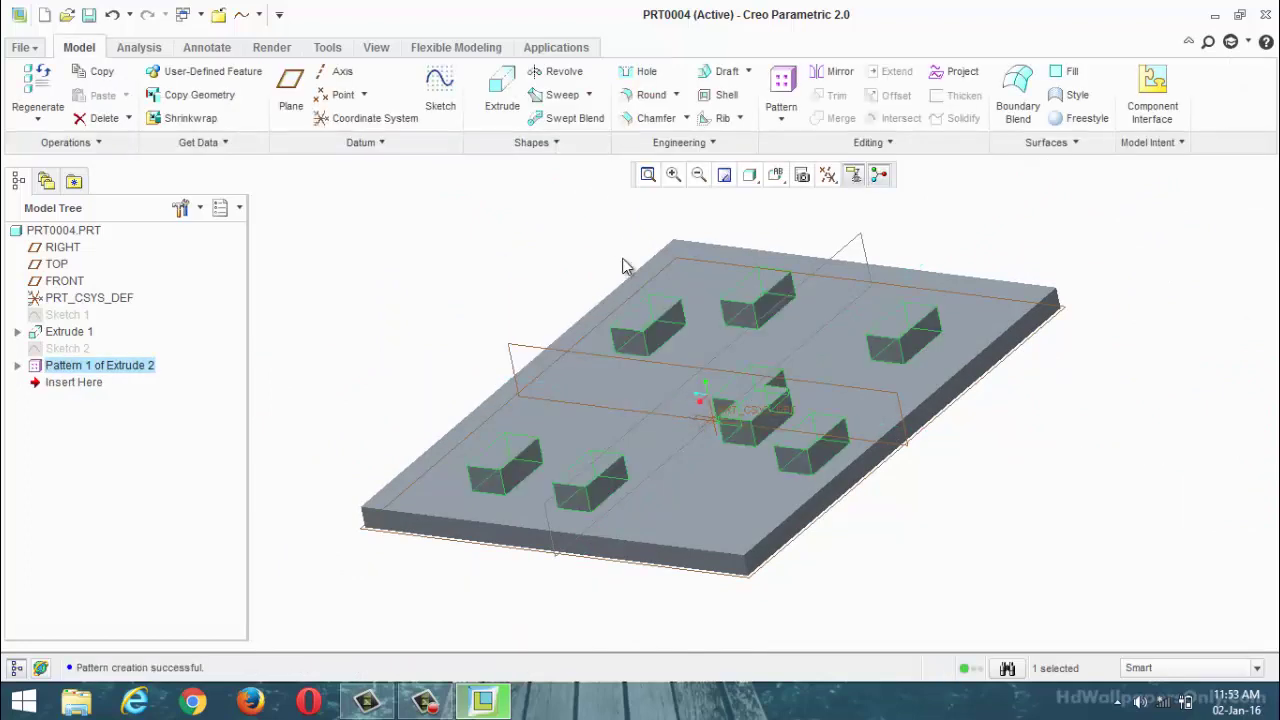
pyautogui.click(601, 258)
pyautogui.moveTo(601, 258); pyautogui.dragTo(531, 295, button='middle')
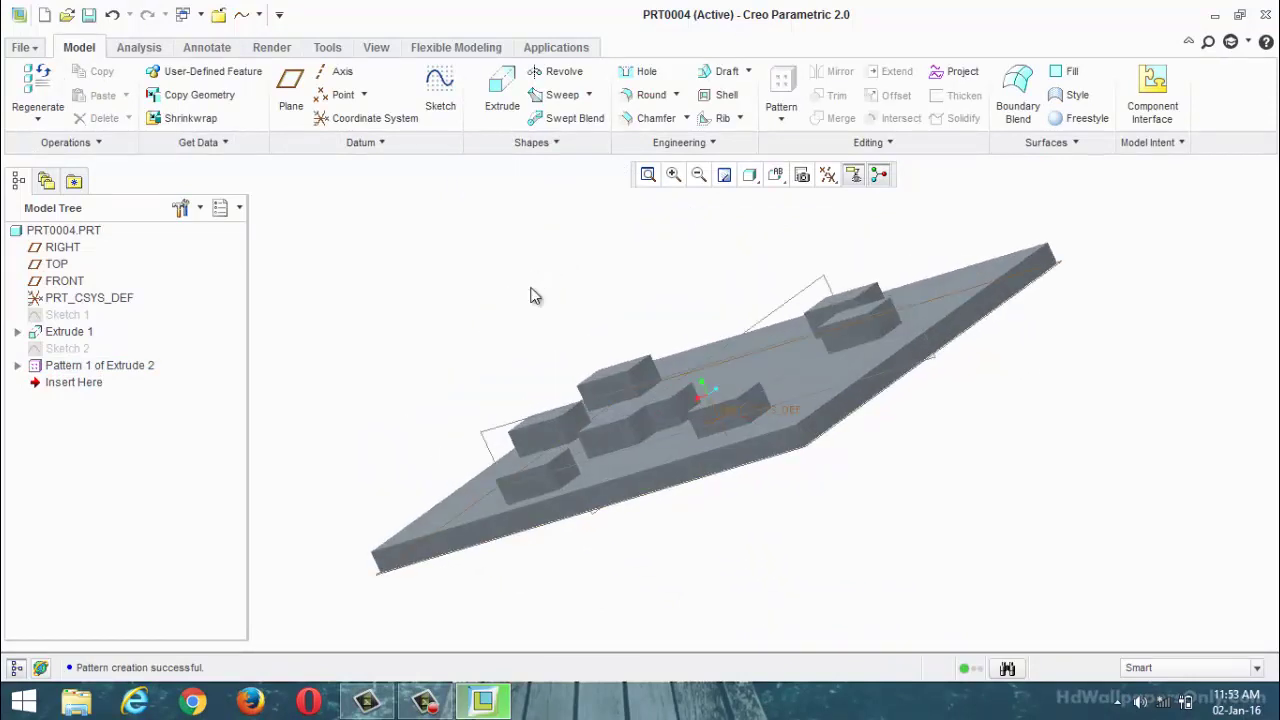
pyautogui.click(531, 295)
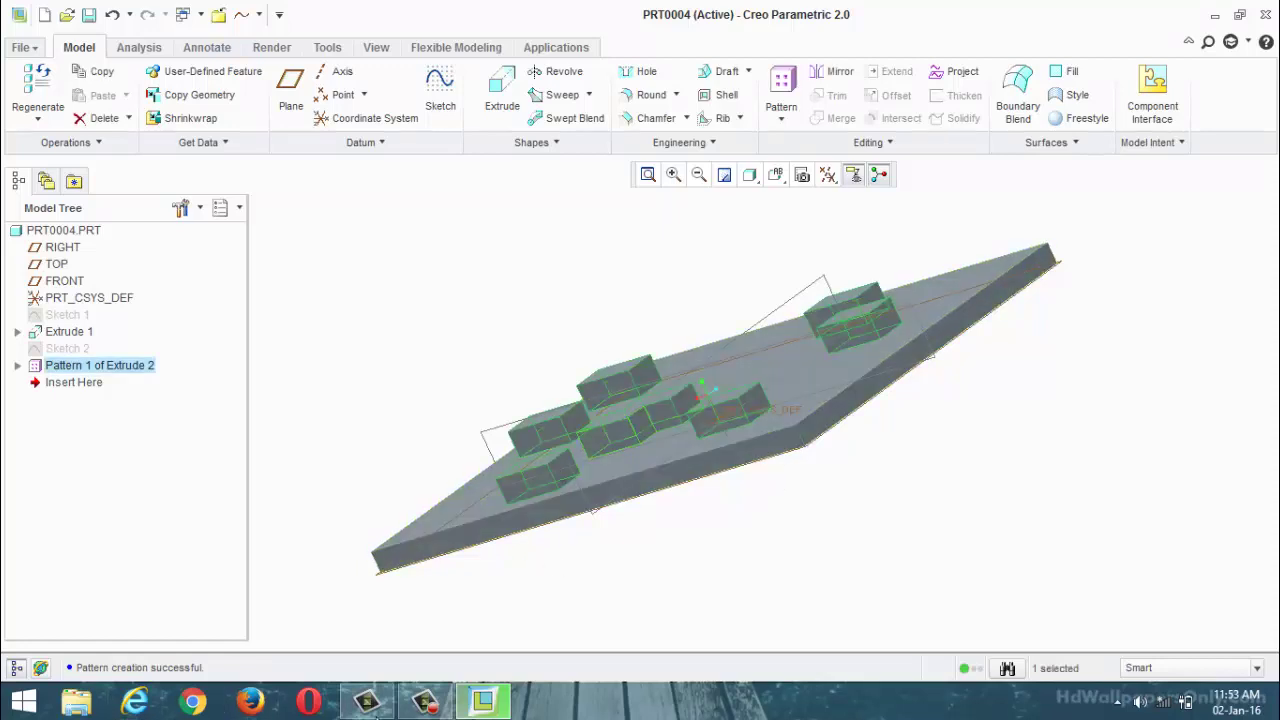
pyautogui.click(425, 702)
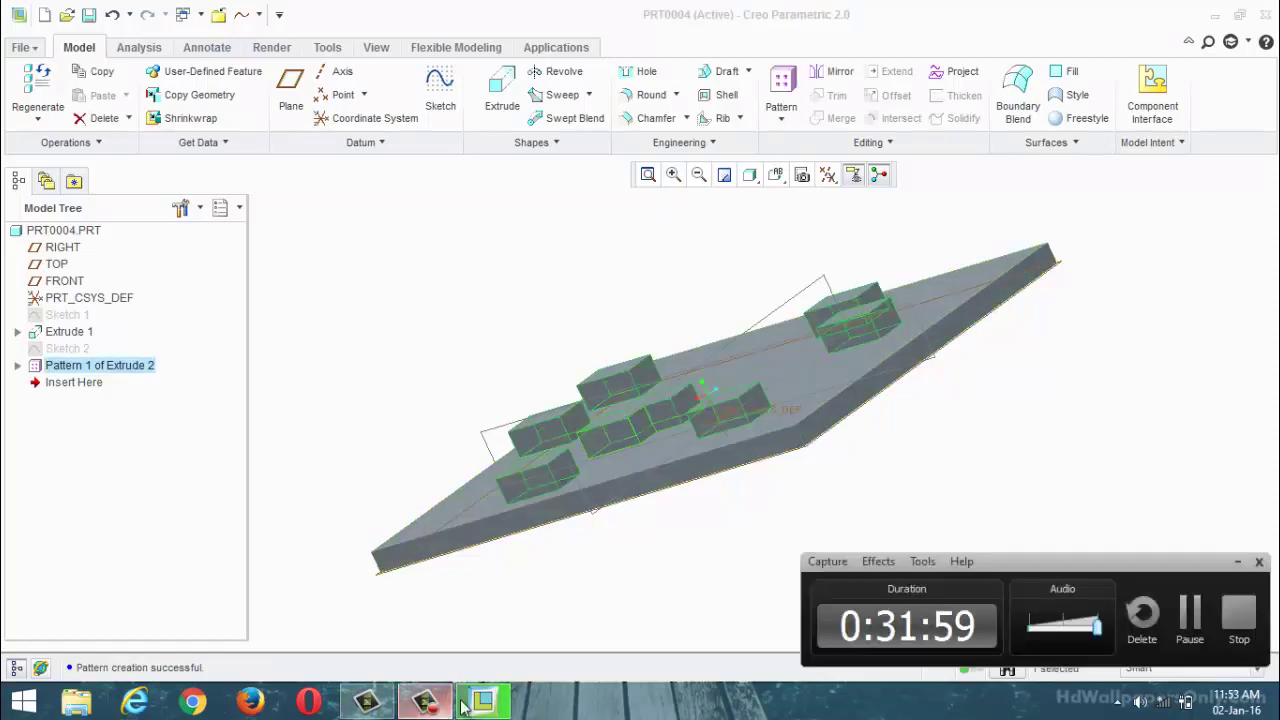
pyautogui.click(1203, 617)
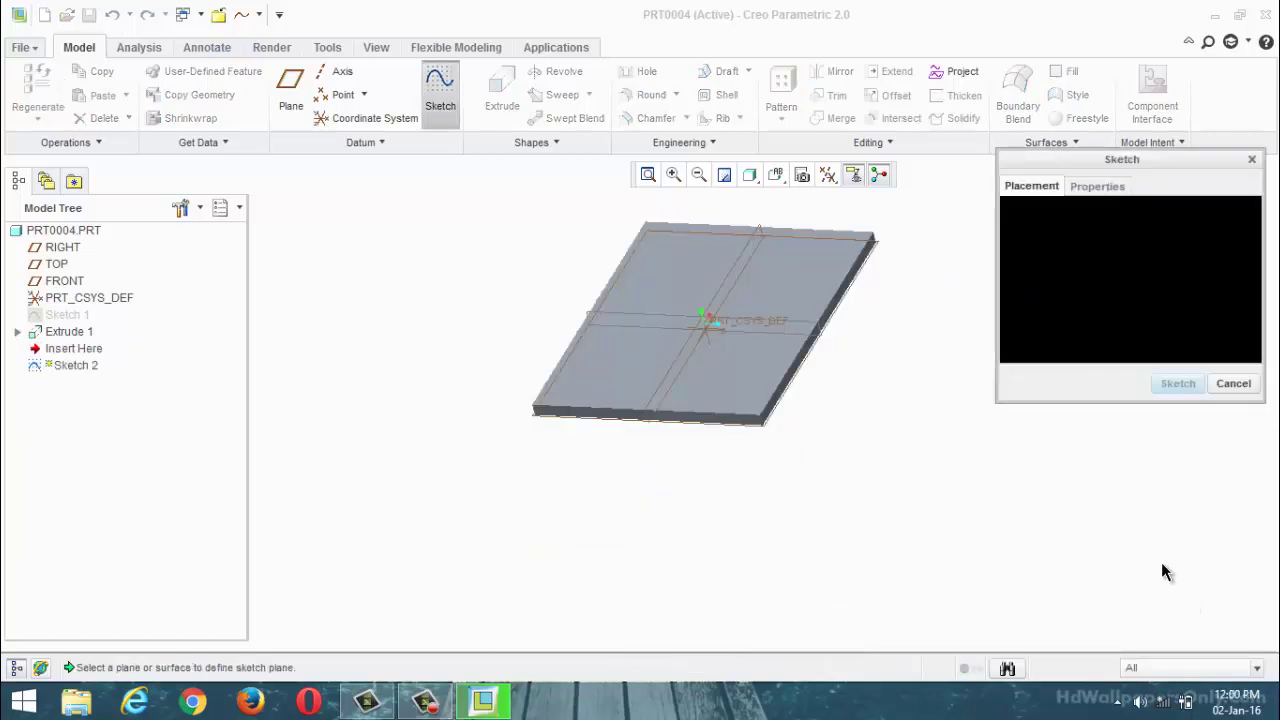
# Sketch a rectangle about 73 long near a corner of the plate's top face and finish the sketch.
pyautogui.click(690, 372)
pyautogui.click(1176, 384)
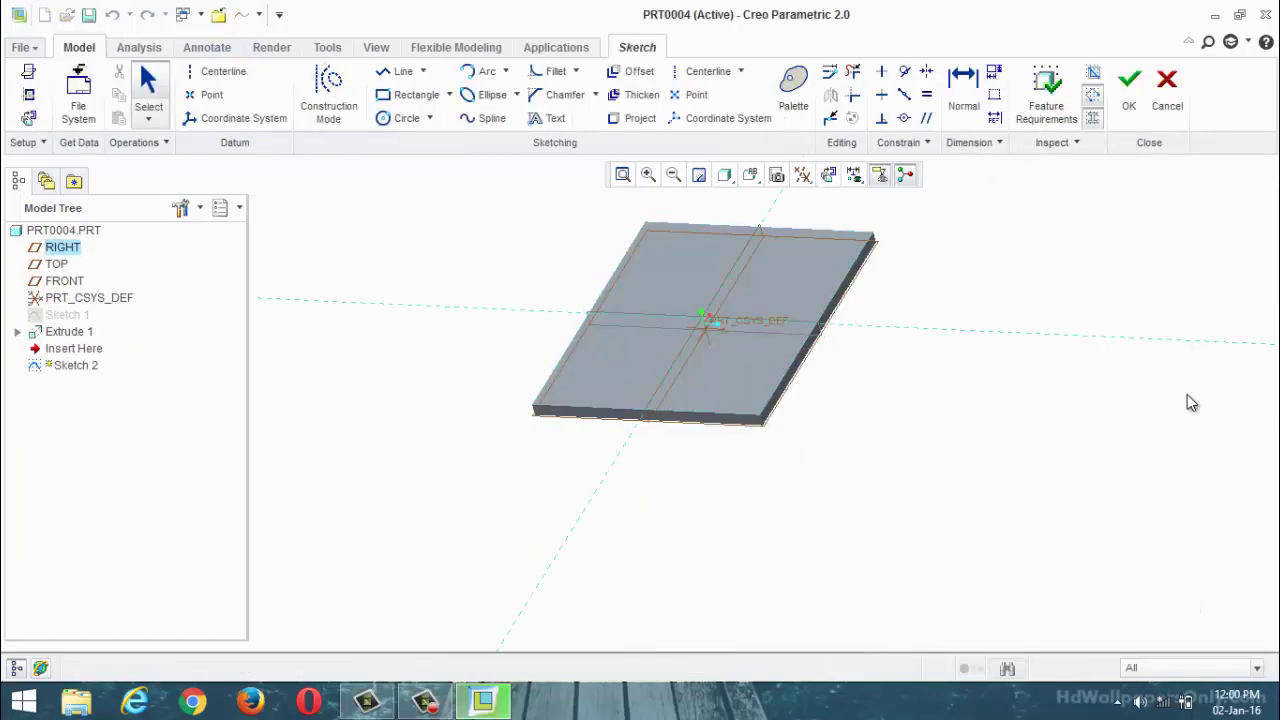
pyautogui.click(408, 94)
pyautogui.click(645, 556)
pyautogui.click(704, 576)
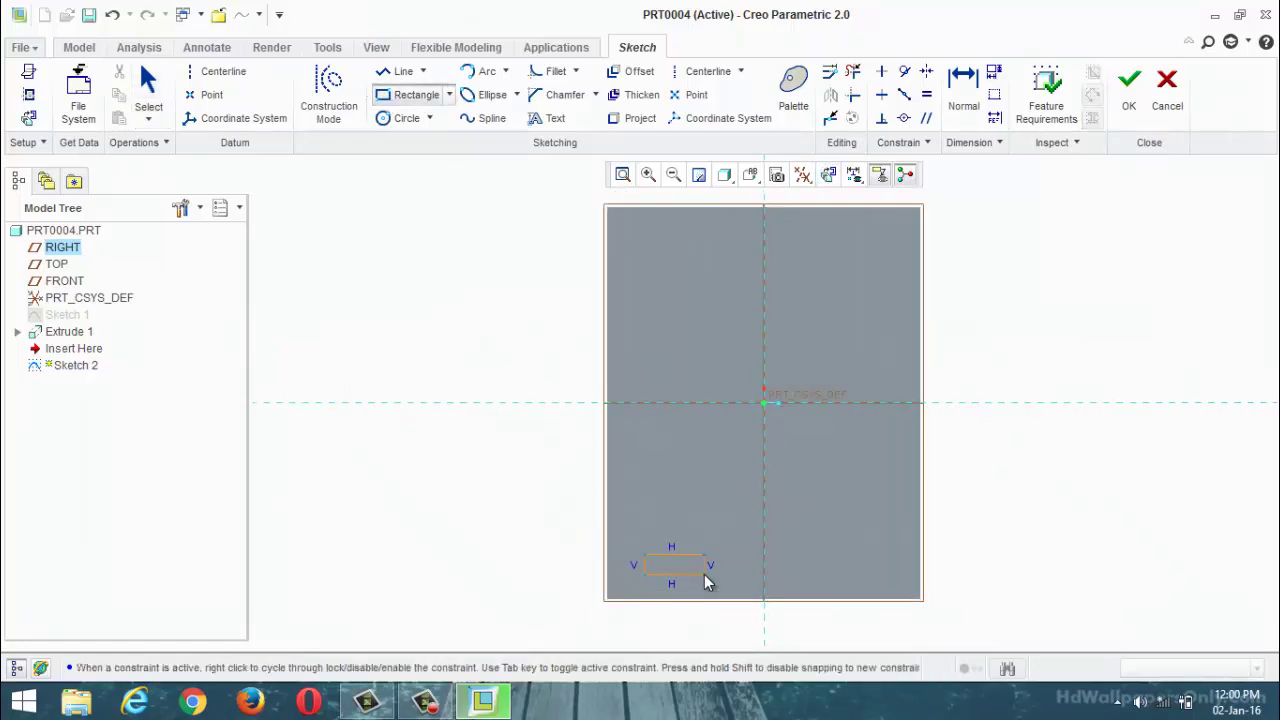
pyautogui.click(1127, 90)
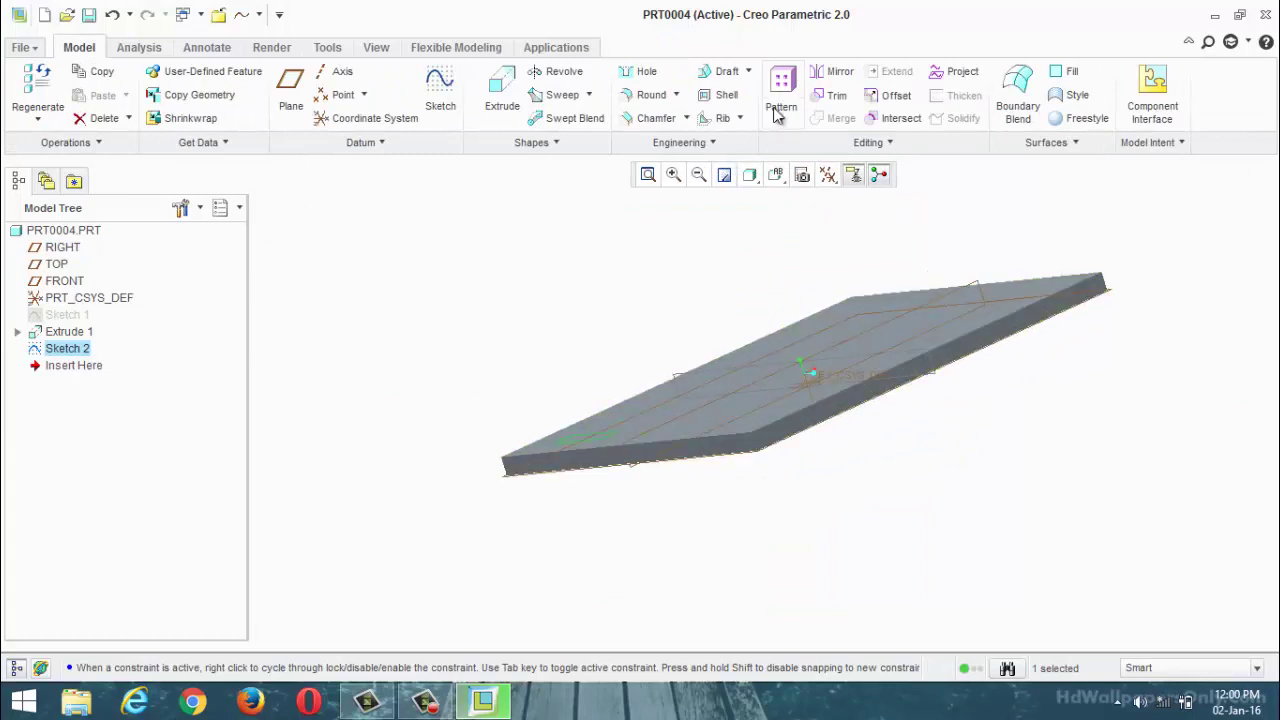
# Extrude the corner rectangle 50 to form a block on the plate.
pyautogui.click(495, 95)
pyautogui.doubleClick(535, 250)
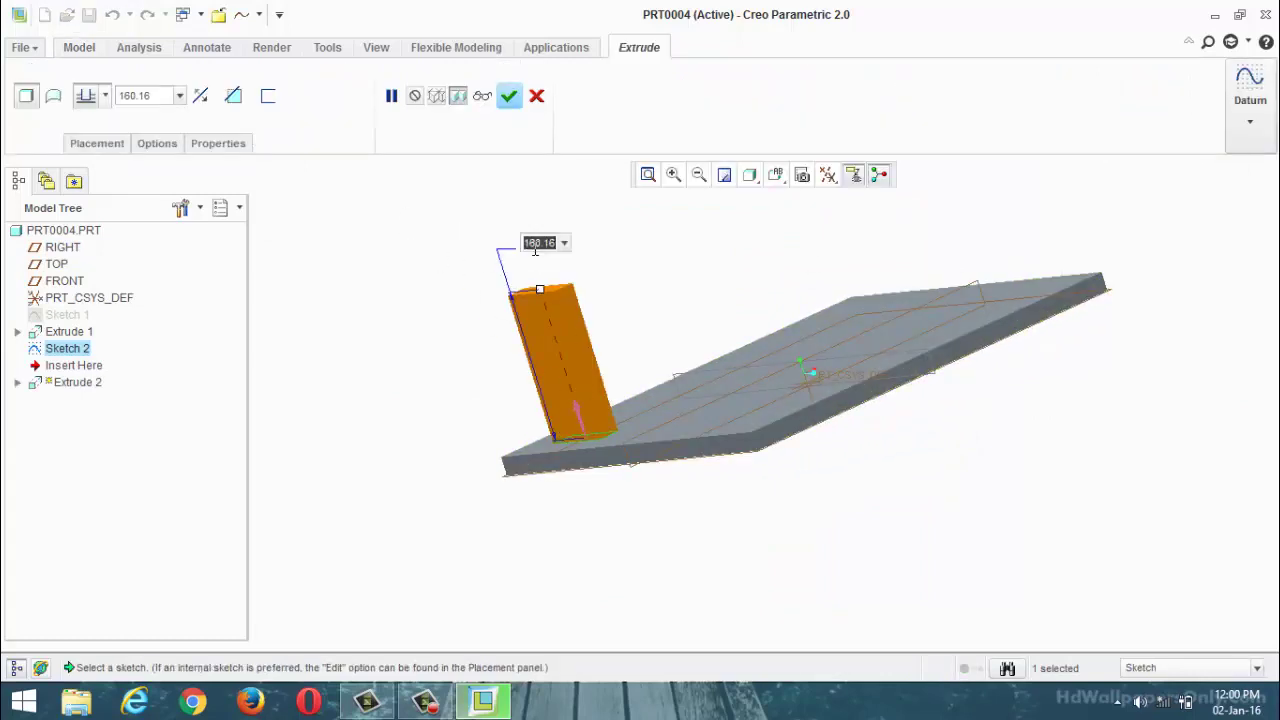
pyautogui.write('50')
pyautogui.press('Return')
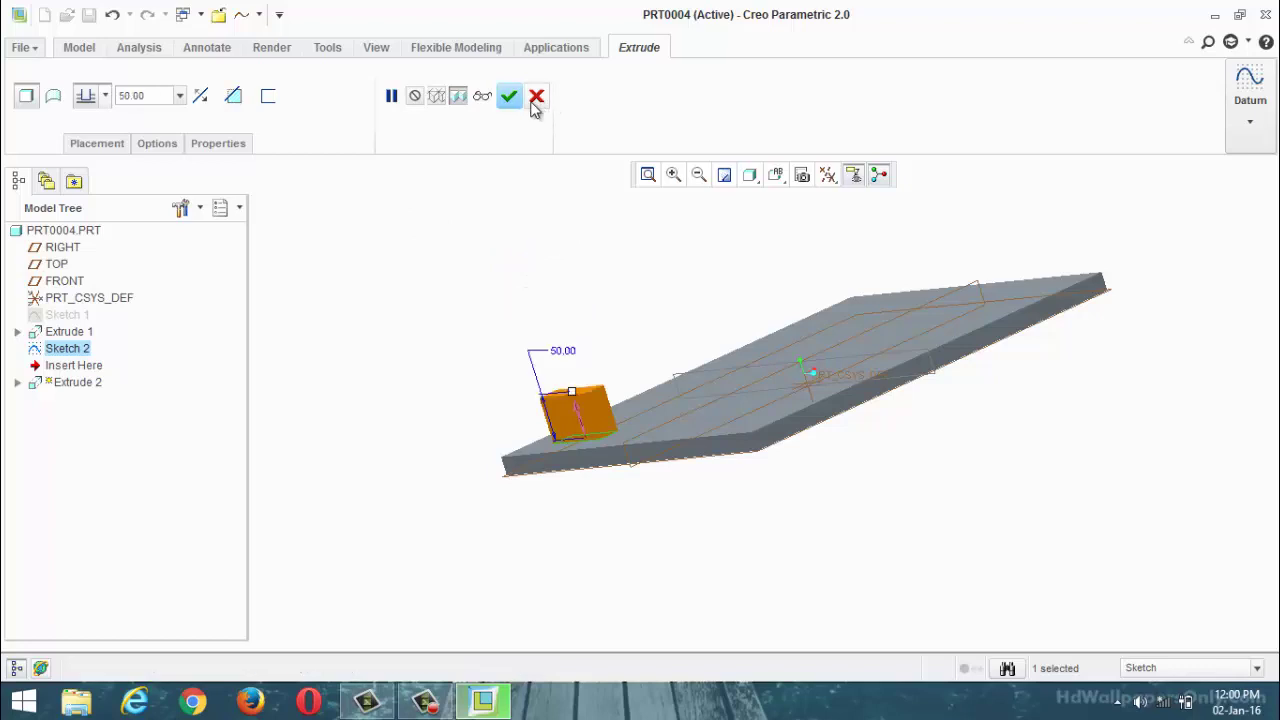
pyautogui.click(511, 105)
pyautogui.moveTo(489, 306); pyautogui.dragTo(455, 232, button='middle')
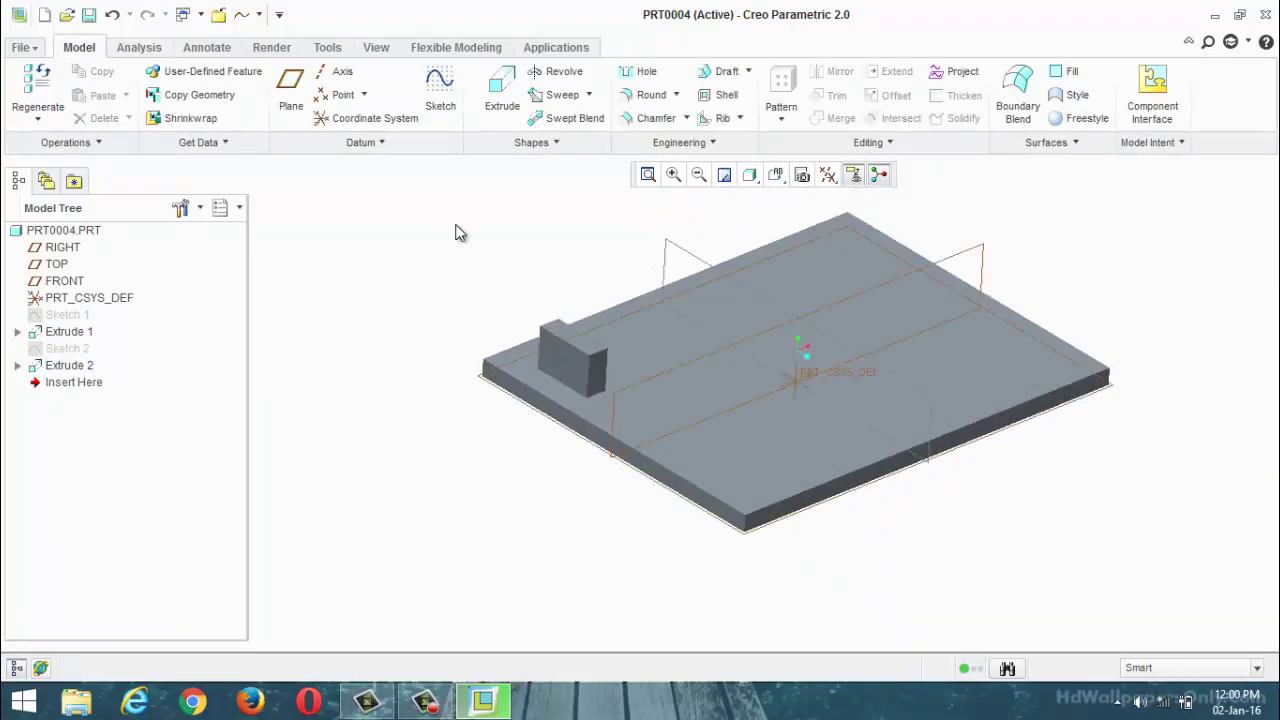
# Start a curve pattern of the corner block and define its internal sketch on the plate's top face.
pyautogui.click(604, 361)
pyautogui.click(782, 88)
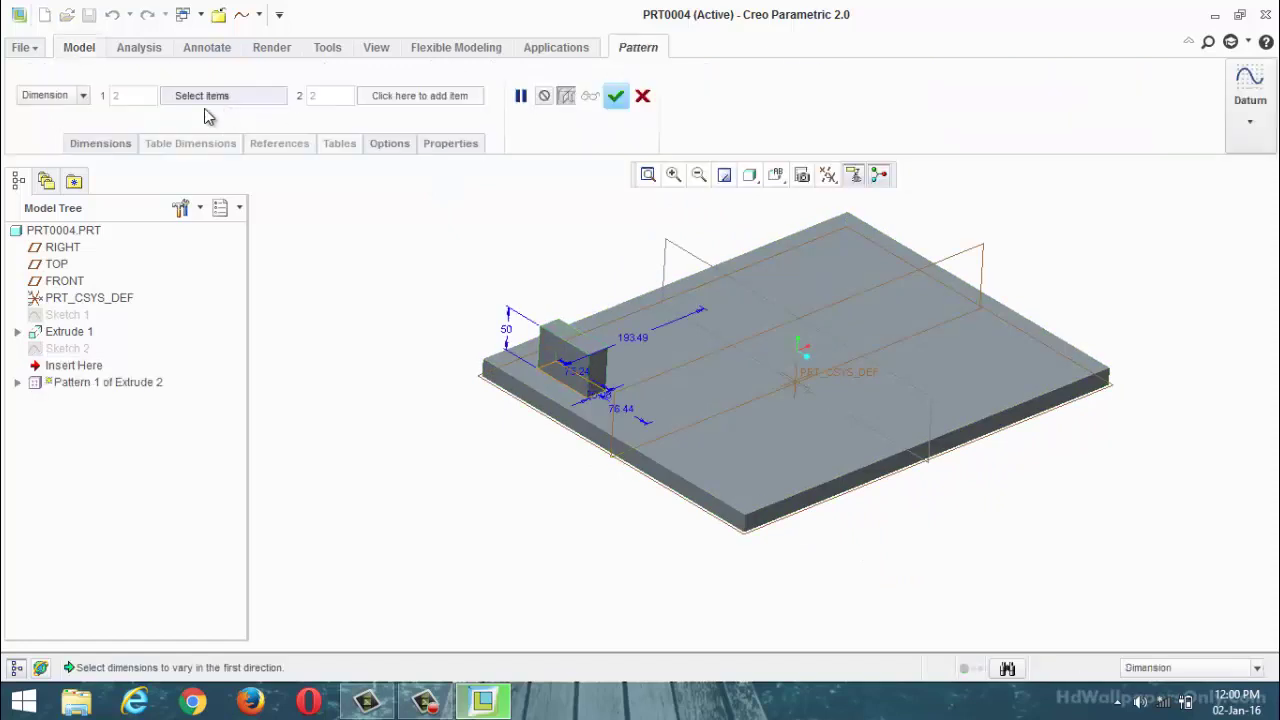
pyautogui.click(84, 96)
pyautogui.click(34, 204)
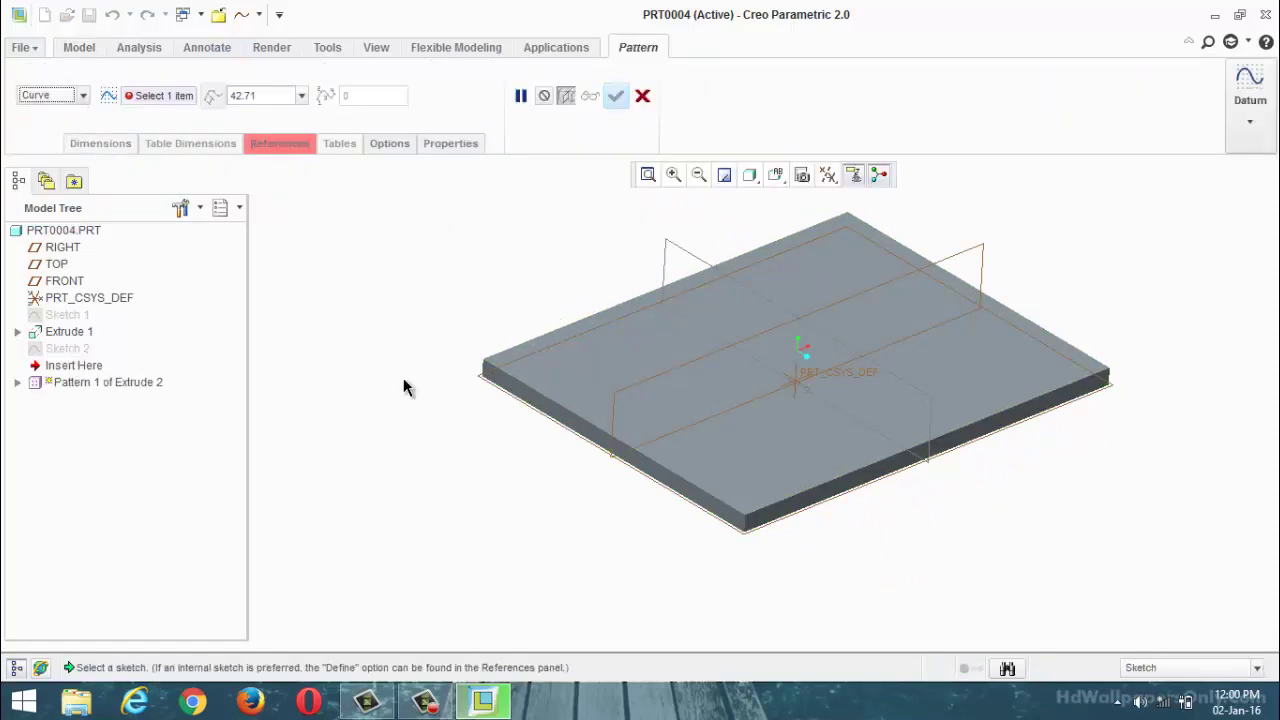
pyautogui.click(283, 151)
pyautogui.click(489, 213)
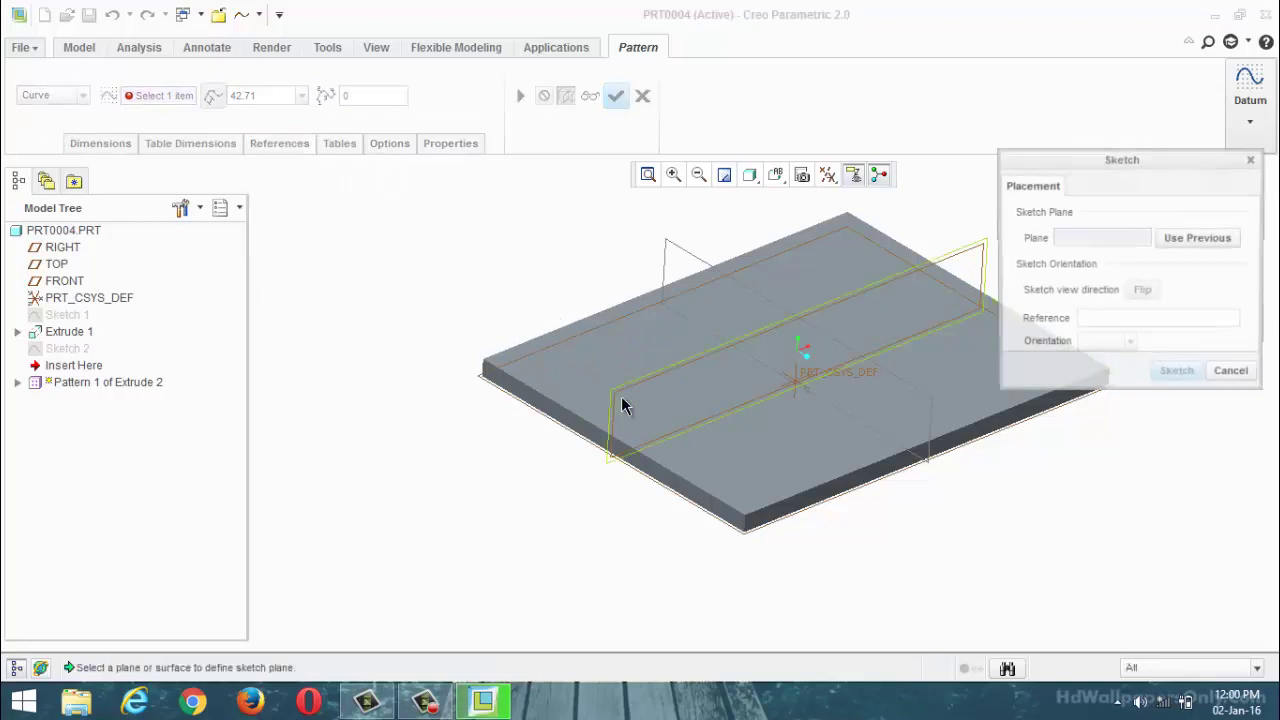
pyautogui.click(626, 369)
pyautogui.click(1162, 374)
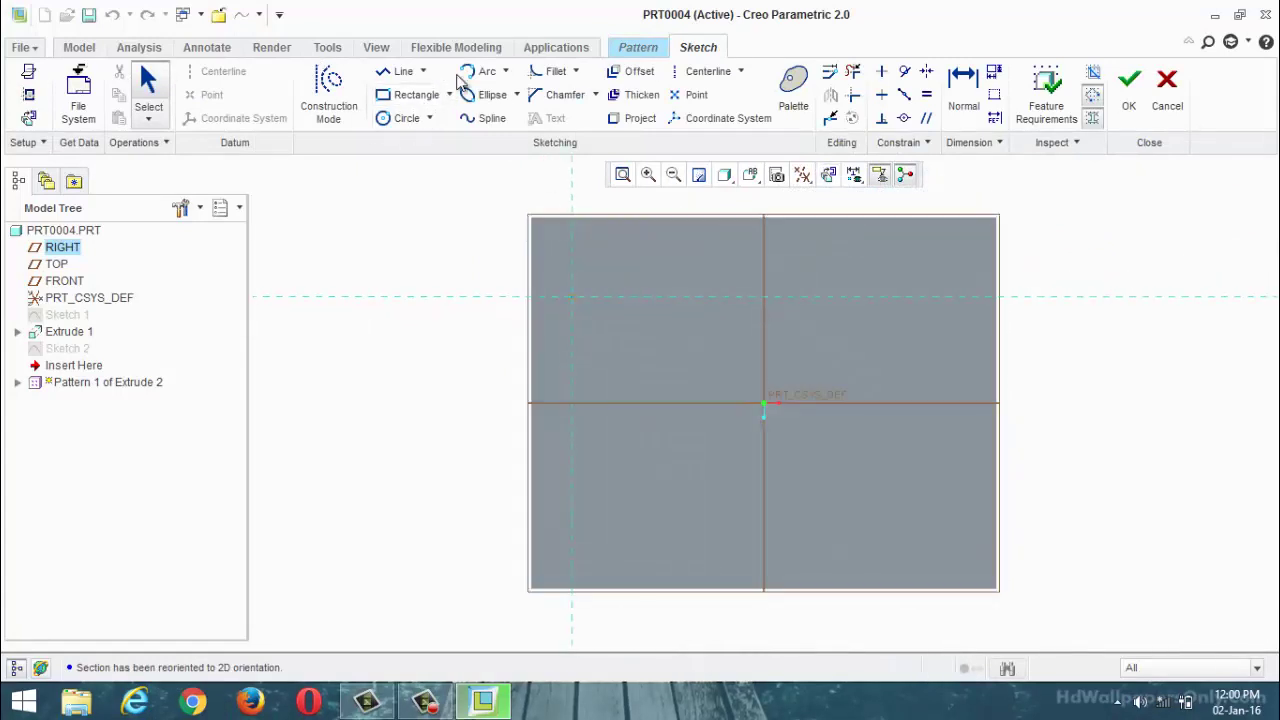
# Sketch a single arc across the middle of the plate as the pattern curve and complete the curve pattern.
pyautogui.click(480, 71)
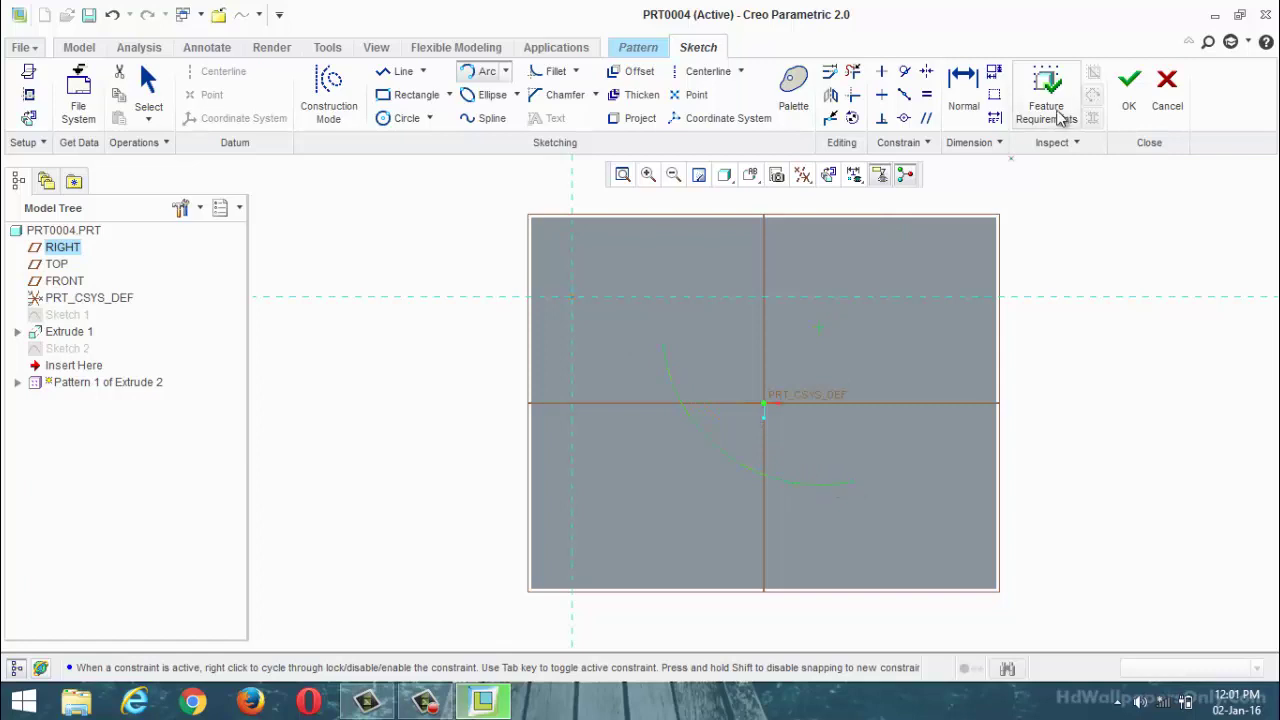
pyautogui.click(1128, 88)
pyautogui.moveTo(896, 280); pyautogui.dragTo(704, 227, button='middle')
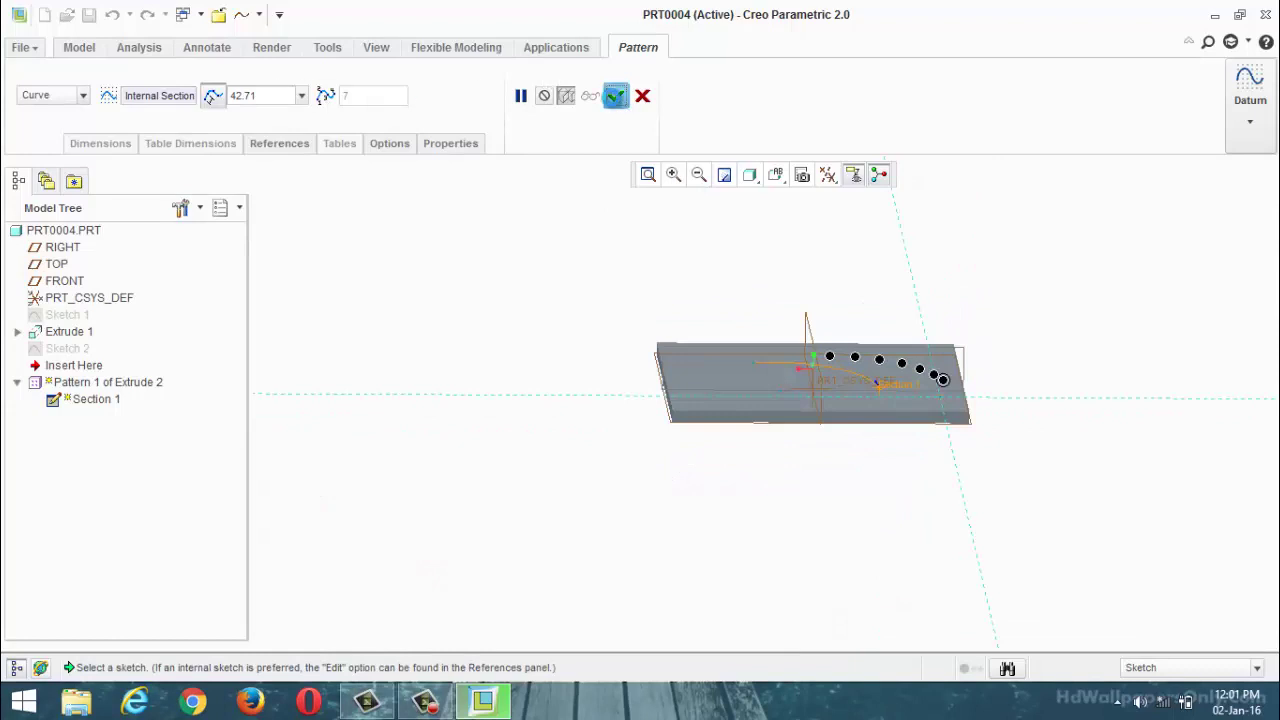
pyautogui.click(615, 95)
pyautogui.moveTo(648, 275); pyautogui.dragTo(577, 306, button='middle')
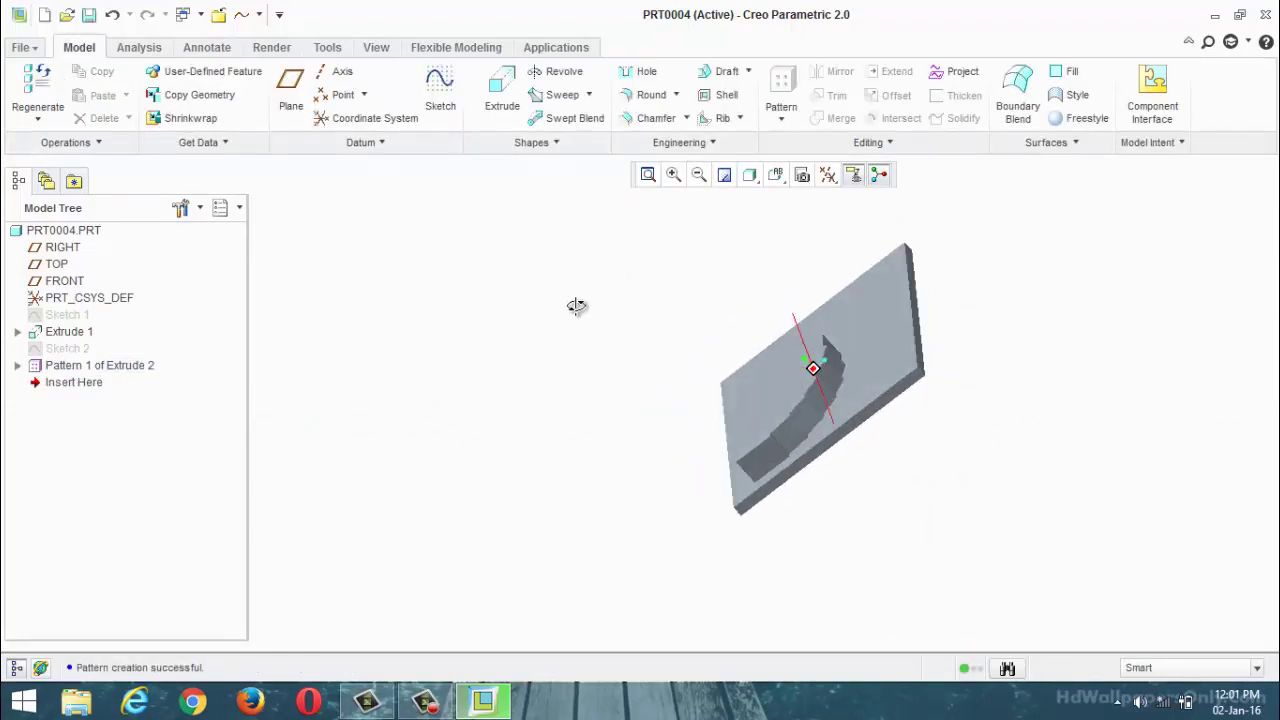
# Redefine the curve pattern and set the spacing between members to 100.
pyautogui.rightClick(106, 367)
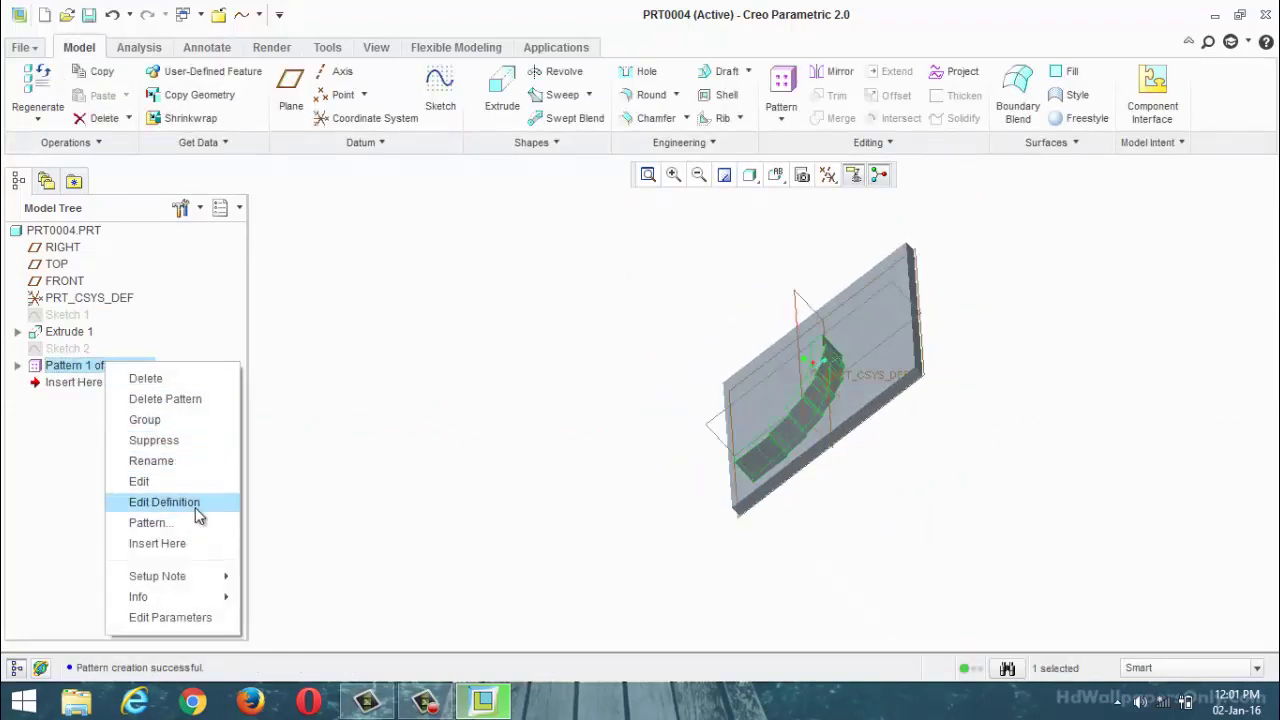
pyautogui.click(192, 503)
pyautogui.doubleClick(280, 101)
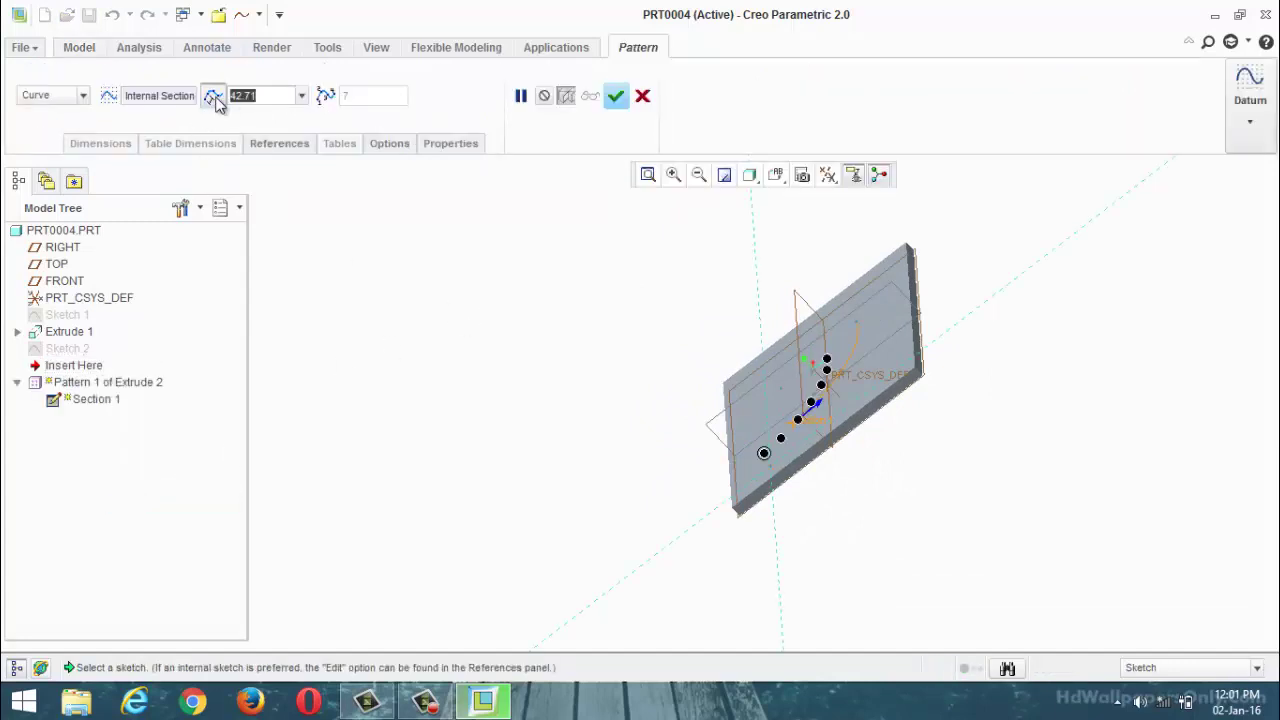
pyautogui.write('100')
pyautogui.press('Return')
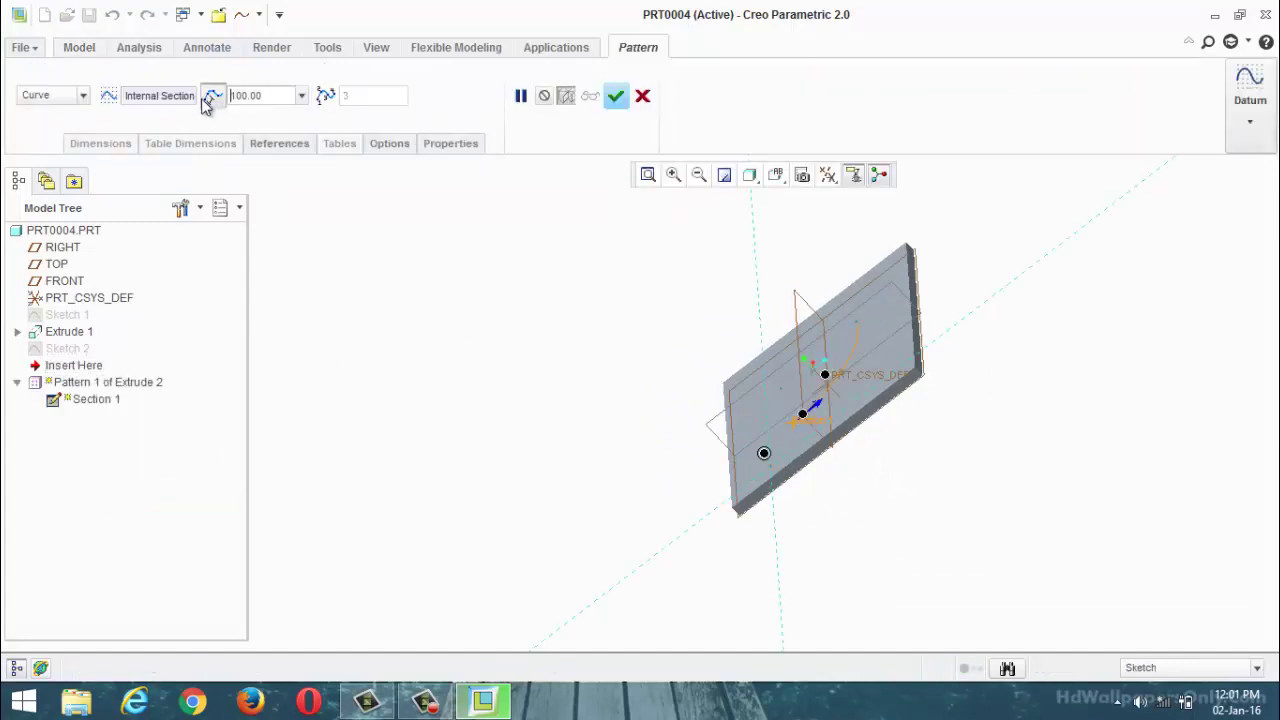
# Define the curve pattern by number of members instead of spacing, using 10 members.
pyautogui.click(328, 97)
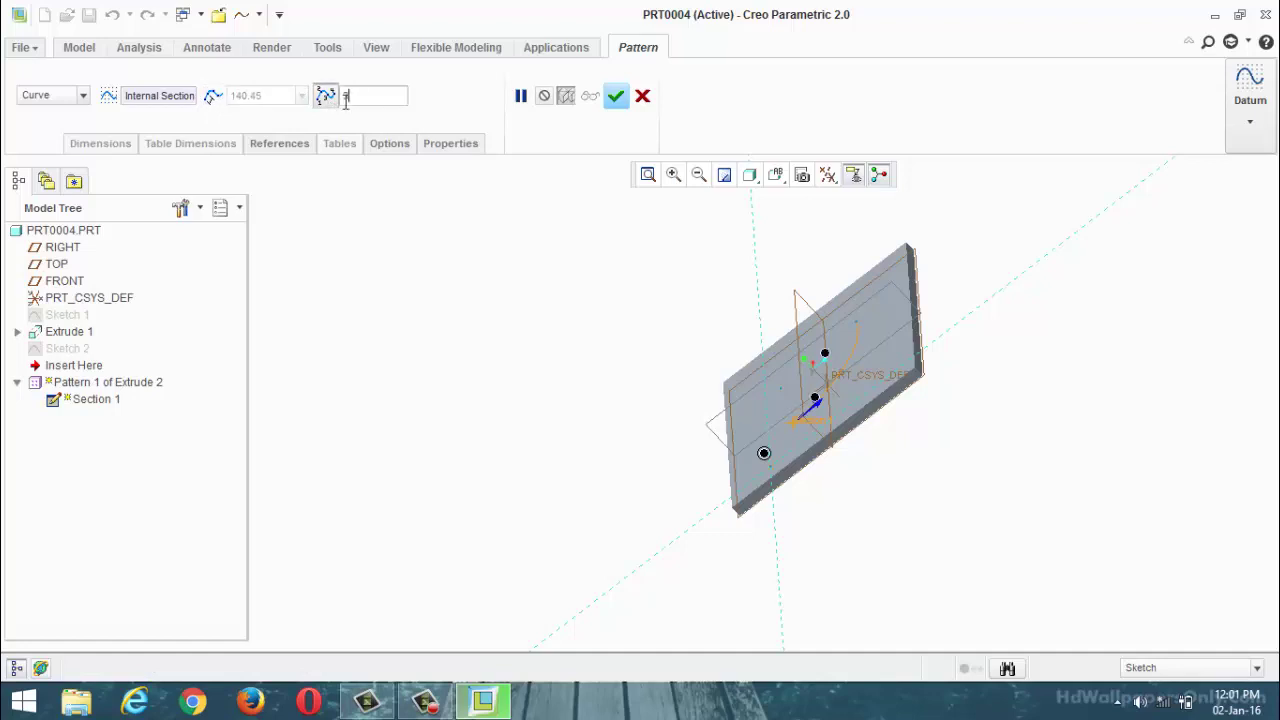
pyautogui.press('BackSpace')
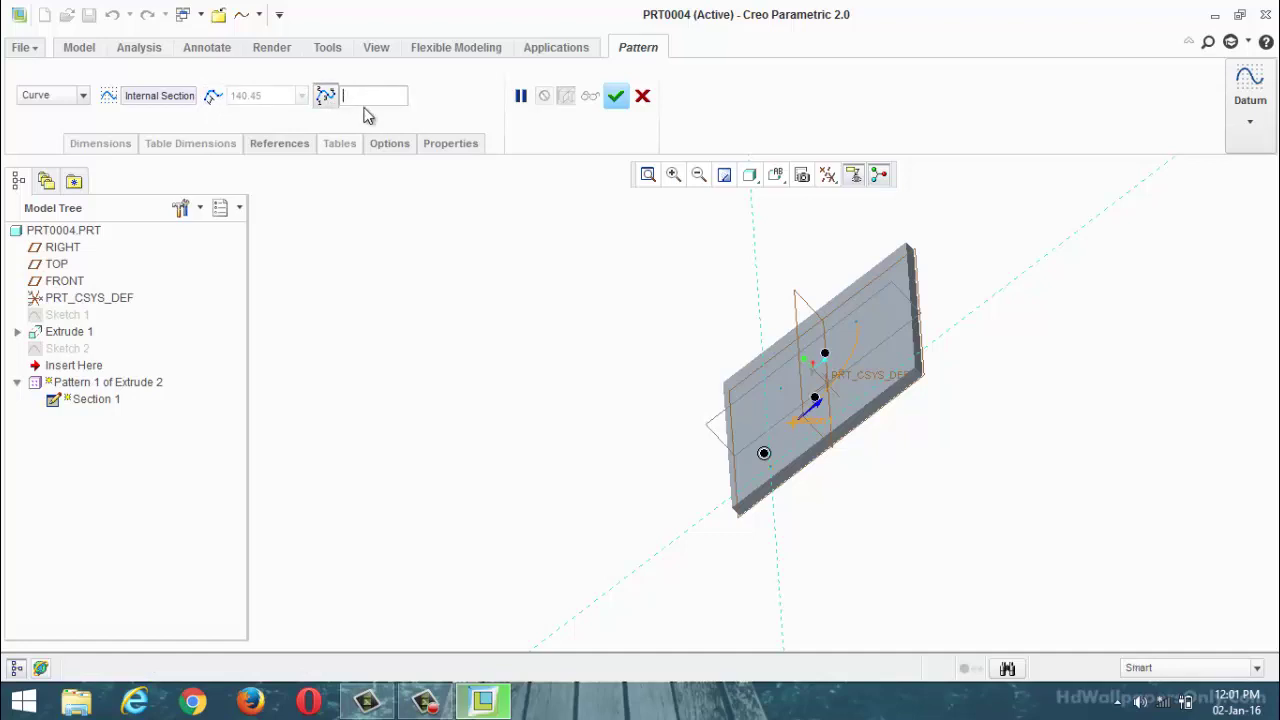
pyautogui.press('Return')
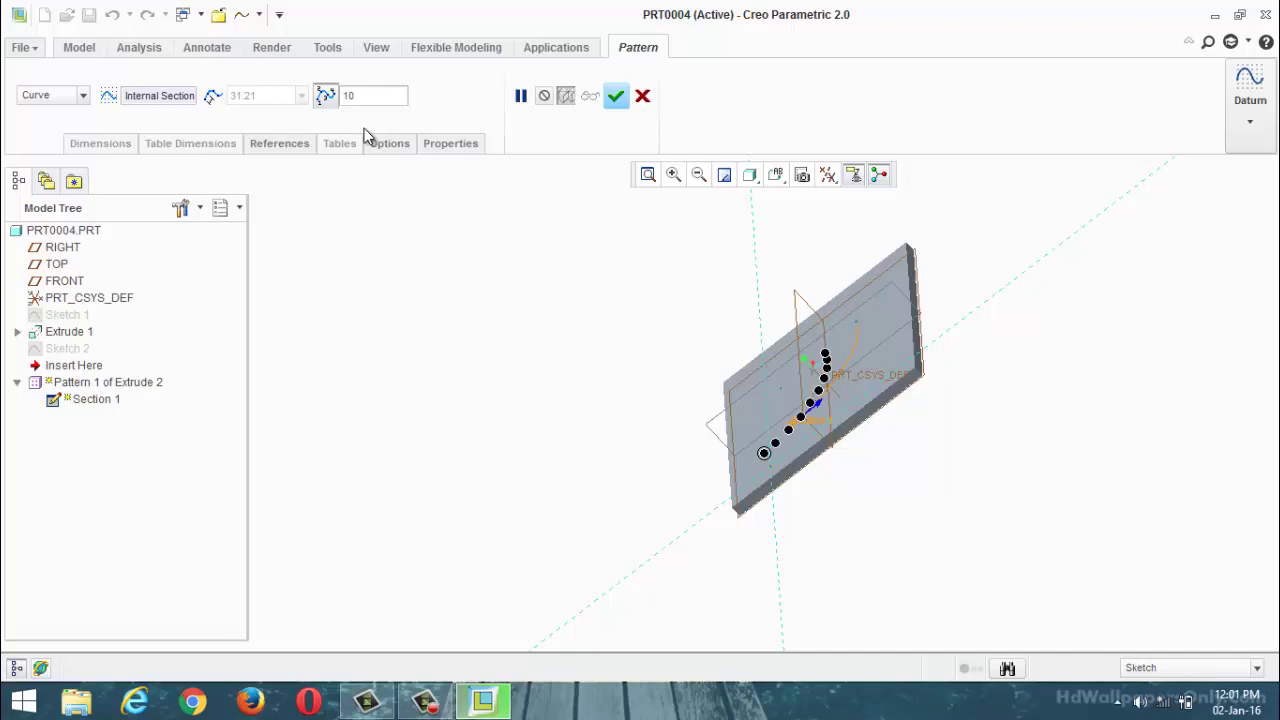
# Return the curve pattern to spacing-based definition at 100, complete it and inspect the block copies.
pyautogui.click(328, 96)
pyautogui.moveTo(277, 94); pyautogui.dragTo(170, 115)
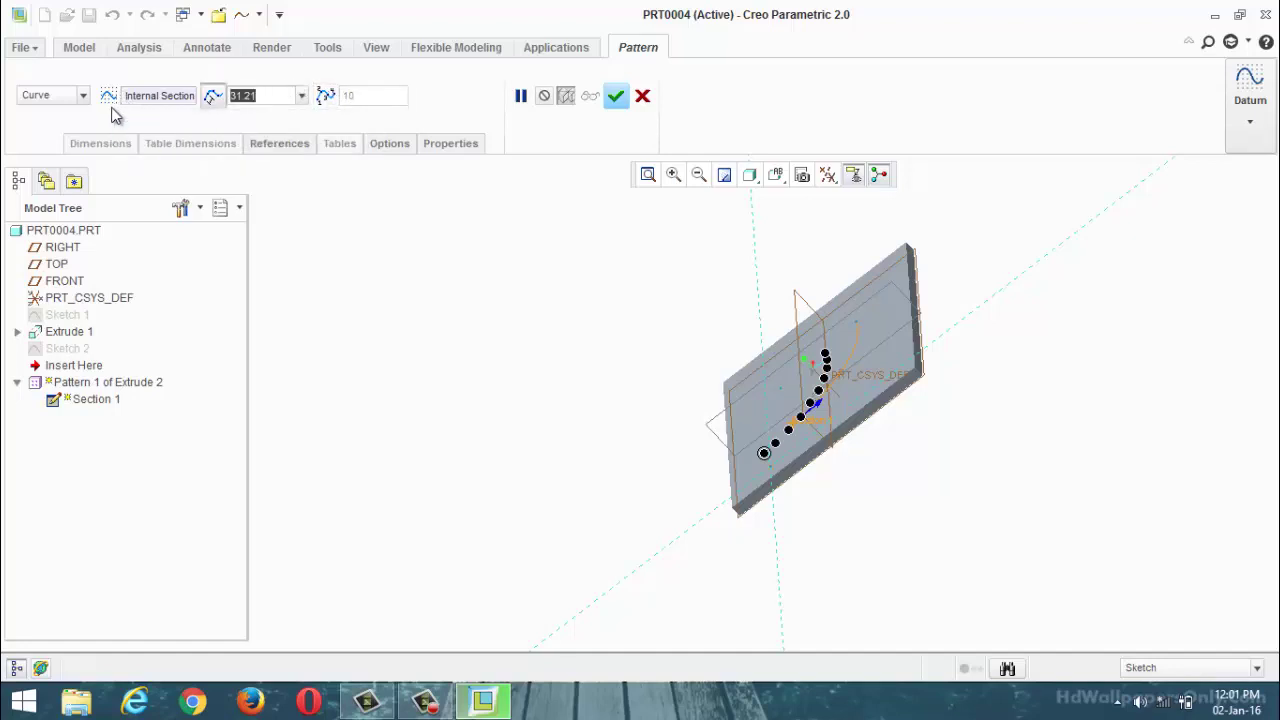
pyautogui.write('100')
pyautogui.press('Return')
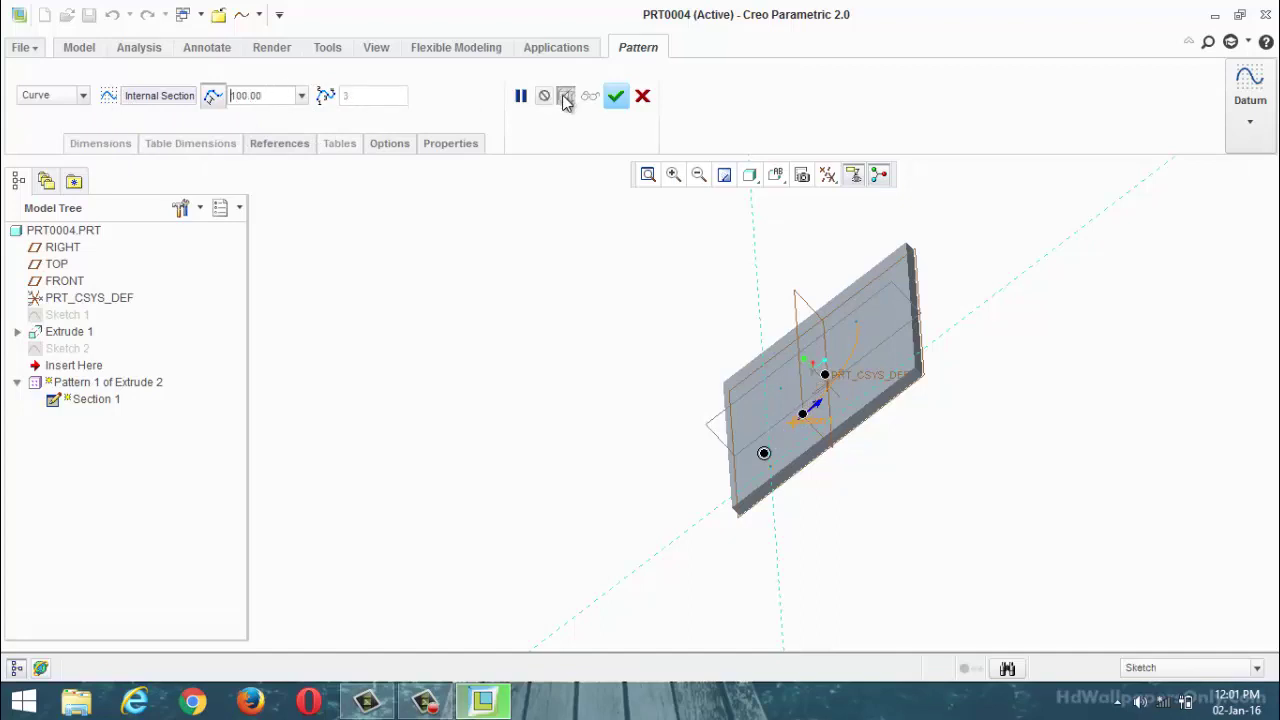
pyautogui.click(615, 96)
pyautogui.moveTo(566, 354); pyautogui.dragTo(374, 354, button='middle')
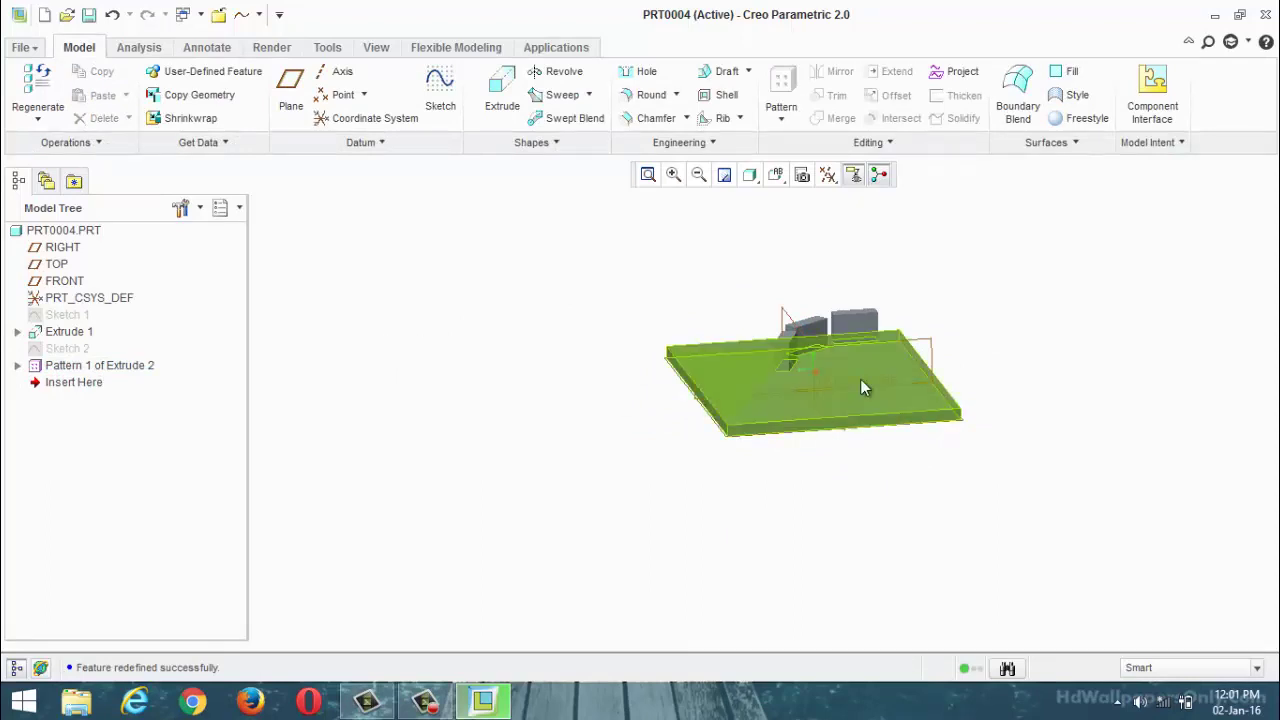
pyautogui.moveTo(863, 386); pyautogui.dragTo(616, 413, button='middle')
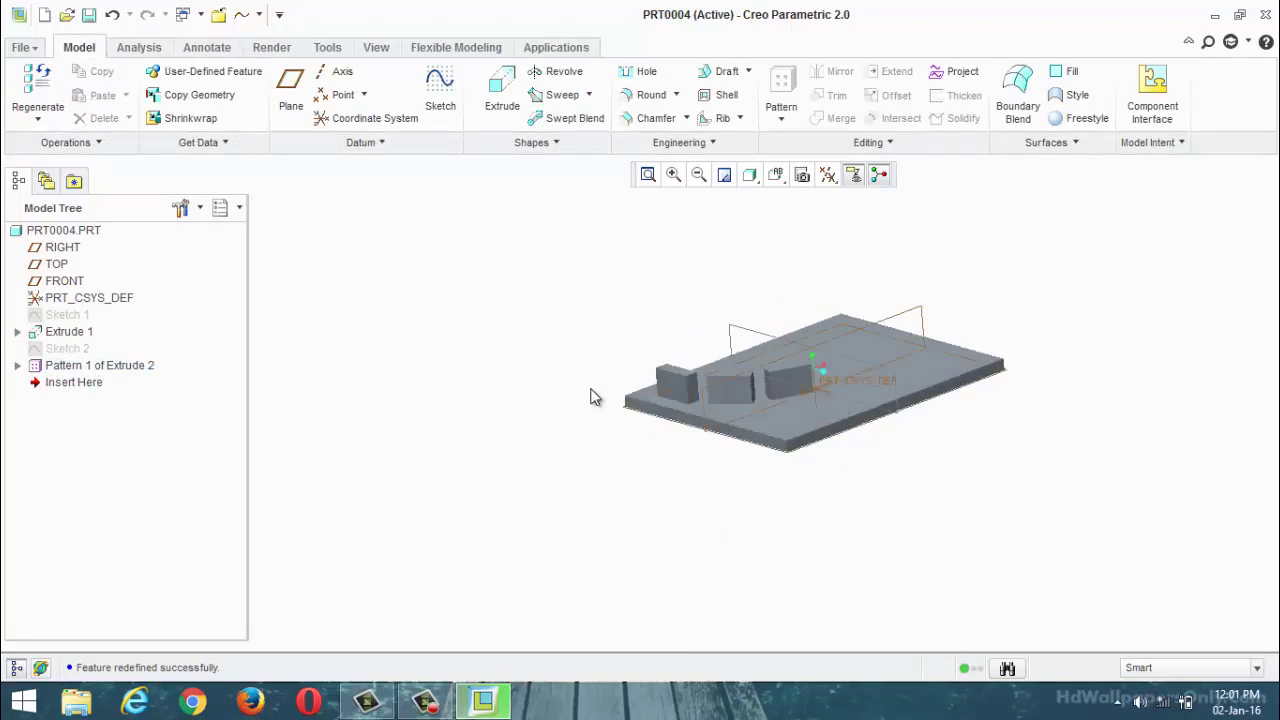
# Undo the curve pattern so that only the original block is left on the plate.
pyautogui.click(709, 390)
pyautogui.hotkey('ctrl', 'g')
pyautogui.hotkey('ctrl', 'z')
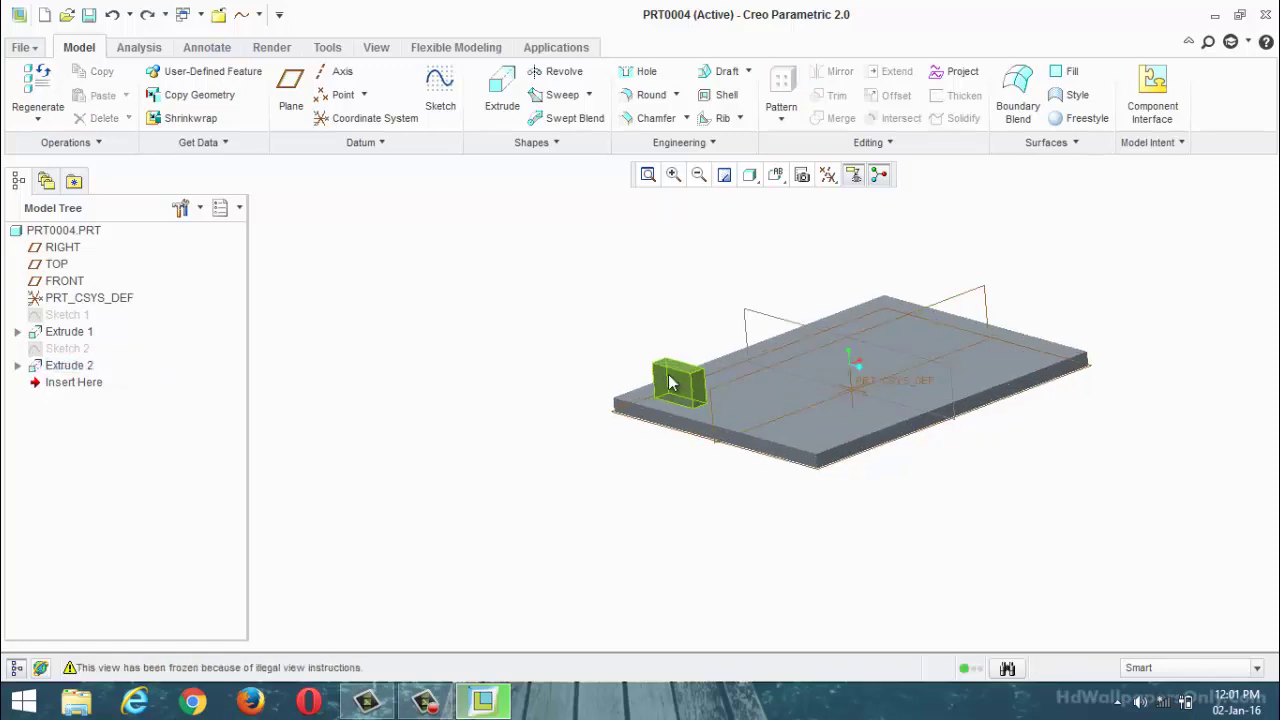
# Start a fill pattern of the corner block and open its internal sketch on the previously used sketch plane.
pyautogui.click(664, 390)
pyautogui.click(781, 88)
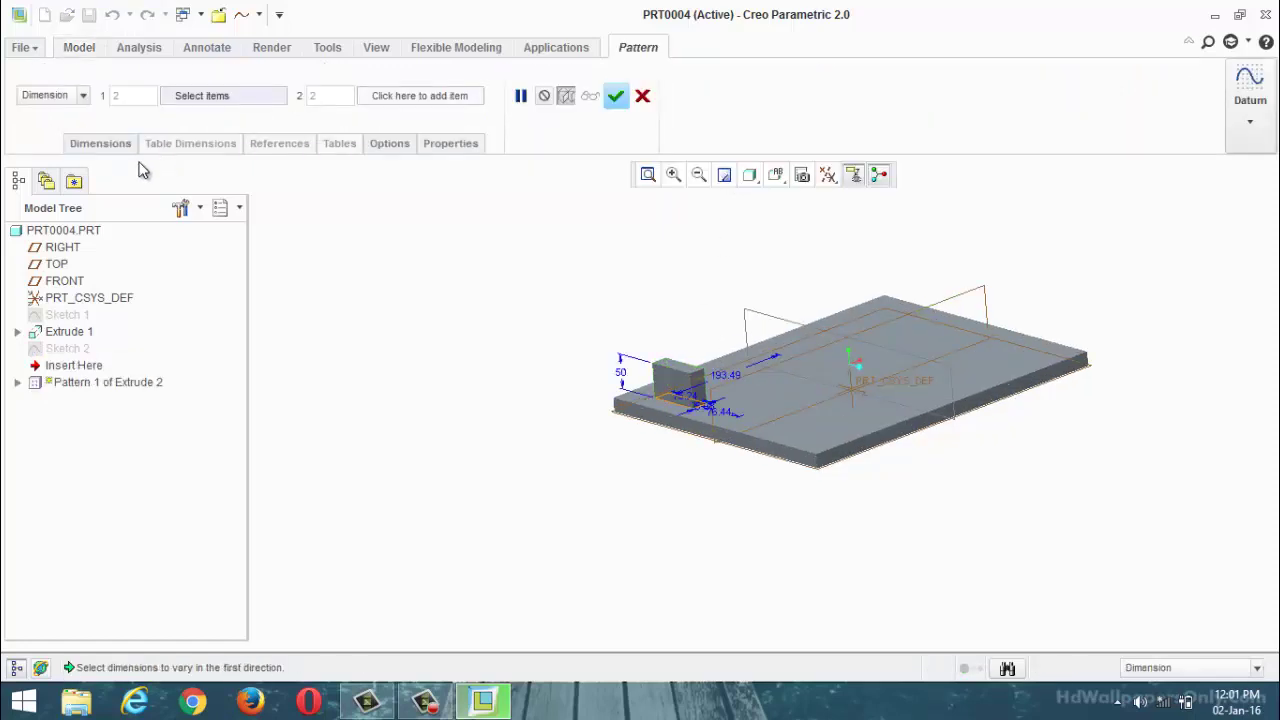
pyautogui.click(84, 97)
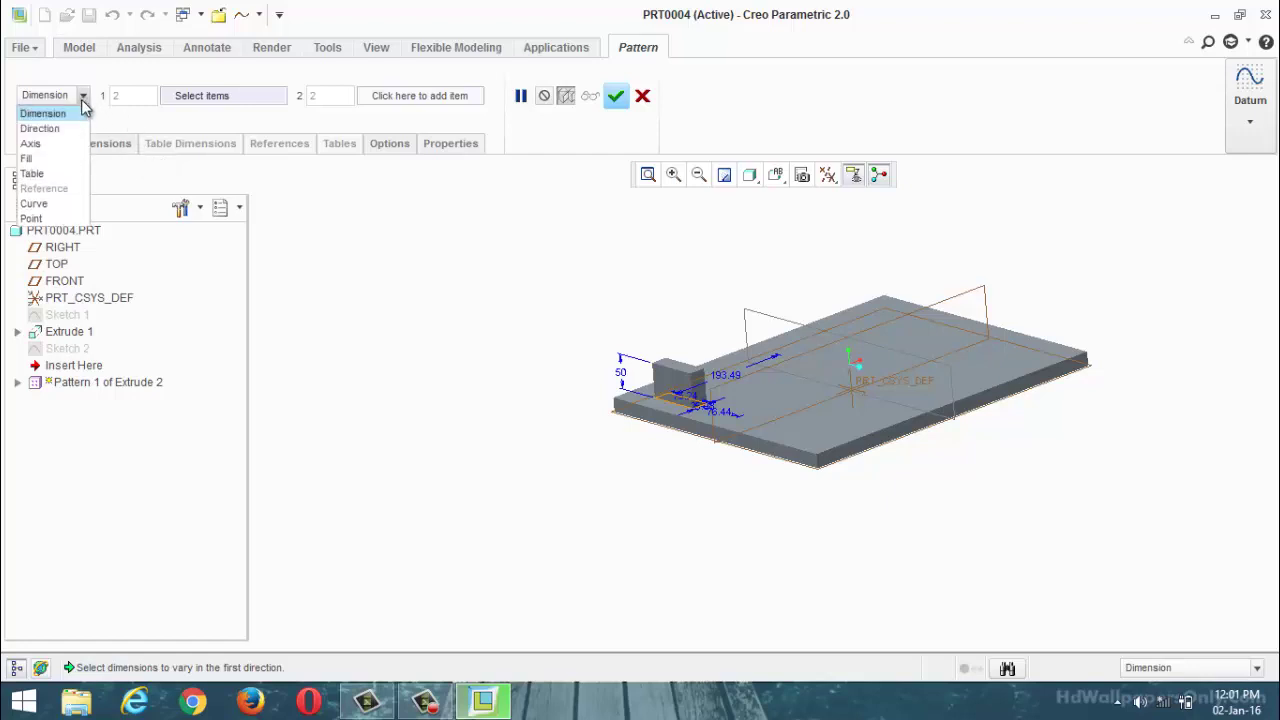
pyautogui.click(59, 169)
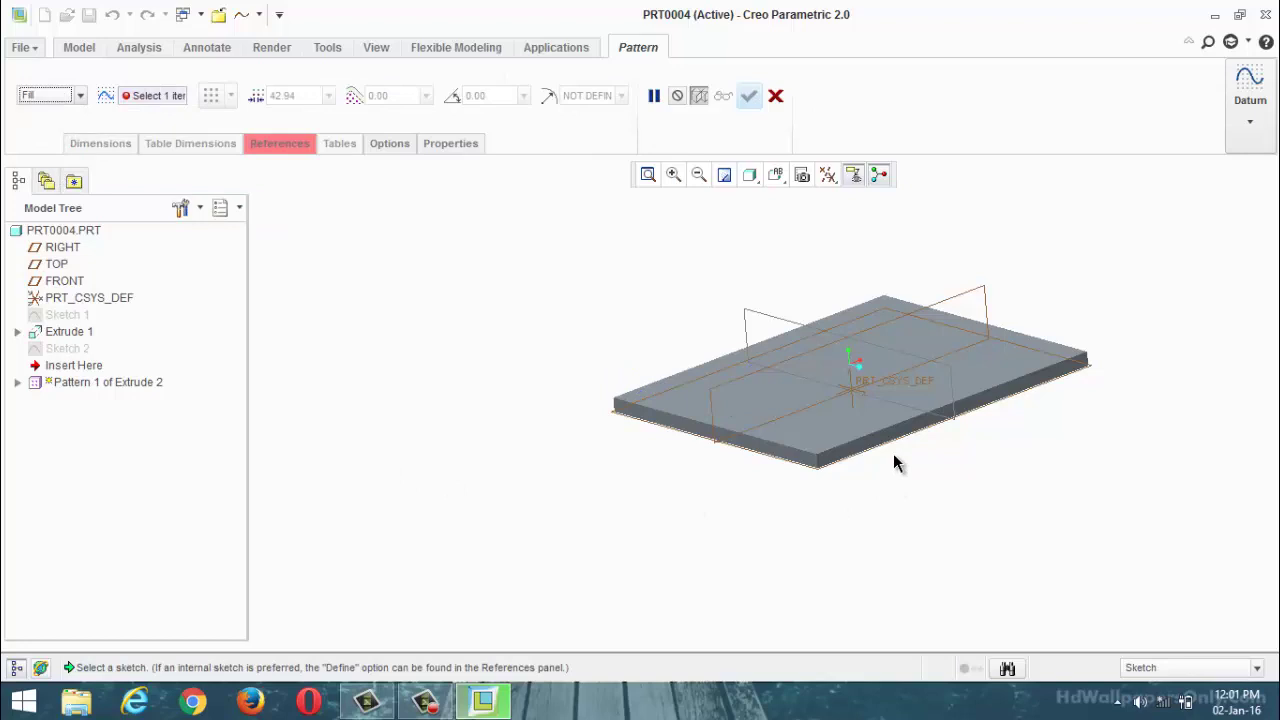
pyautogui.click(285, 145)
pyautogui.click(477, 196)
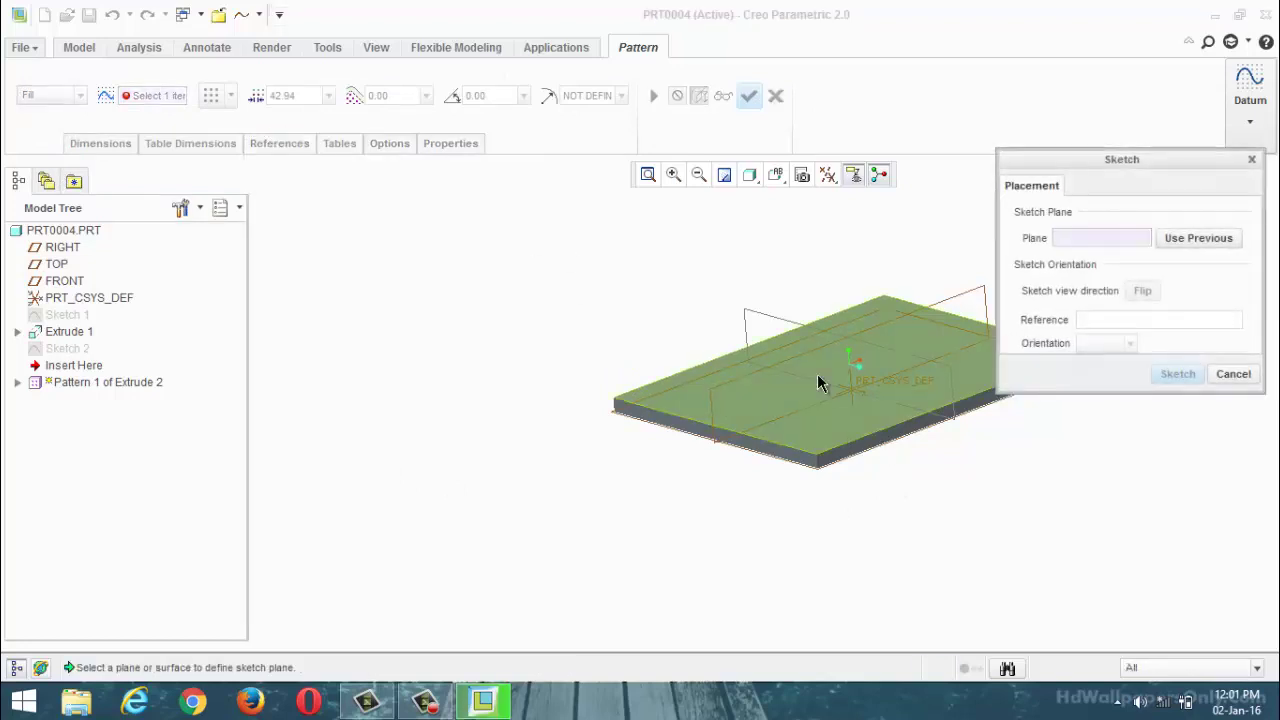
pyautogui.click(1197, 237)
pyautogui.click(1185, 375)
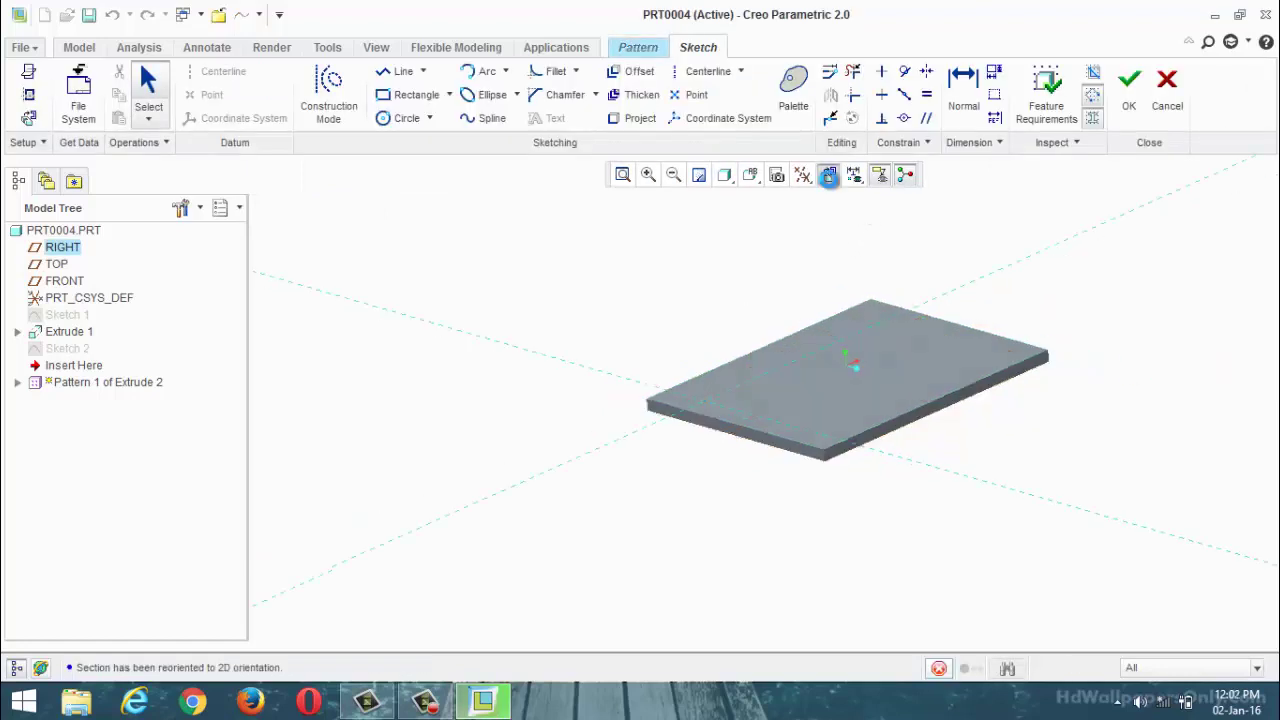
# Sketch an ellipse on one half of the plate as the fill boundary and finish the sketch.
pyautogui.click(485, 95)
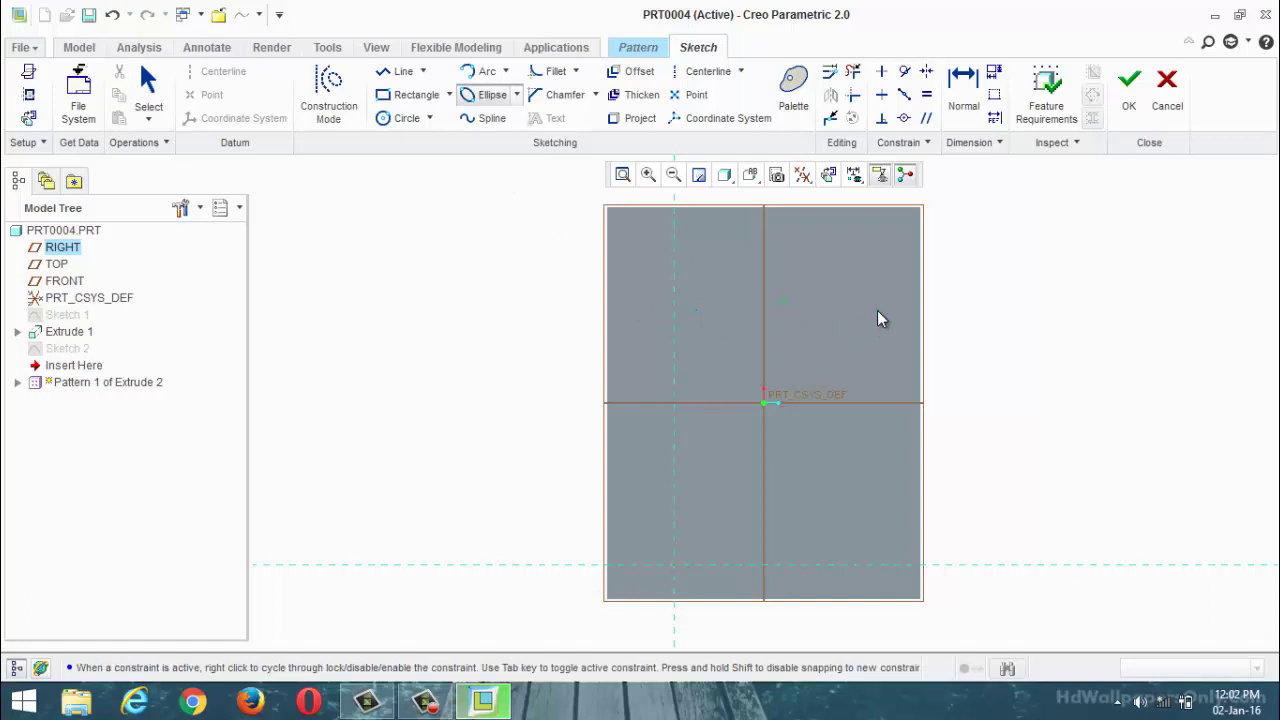
pyautogui.click(902, 251)
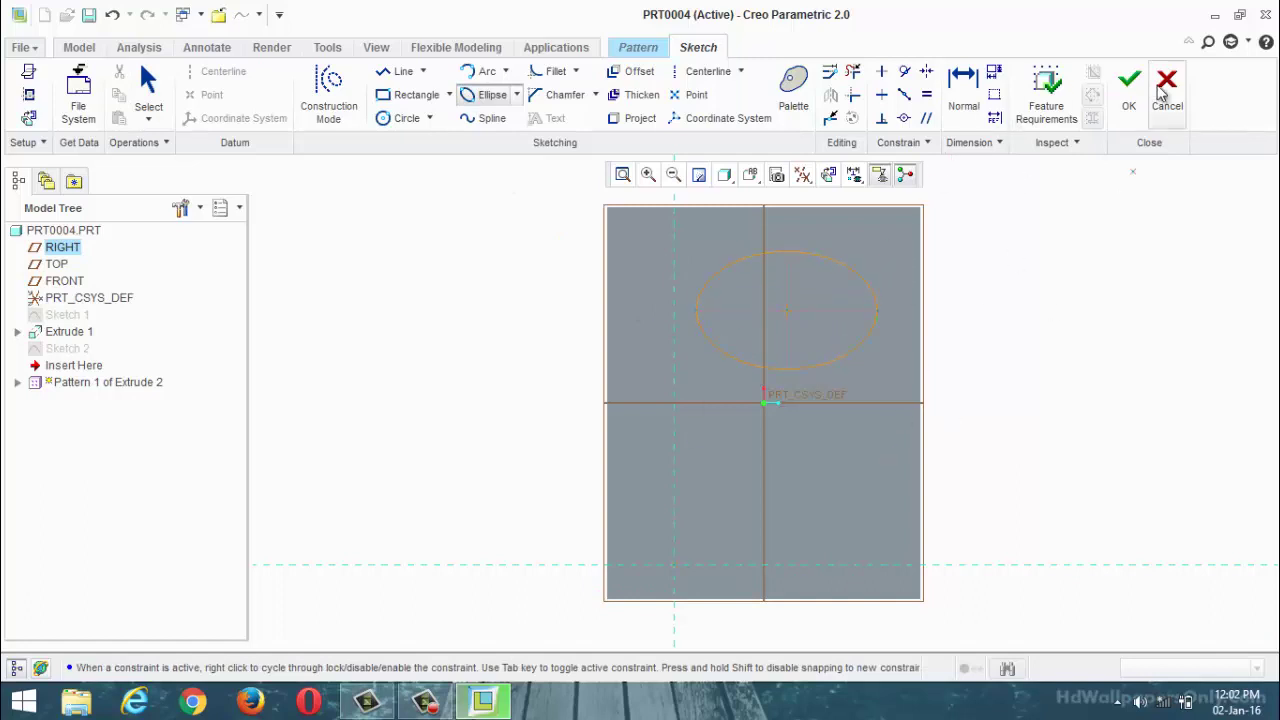
pyautogui.click(1133, 100)
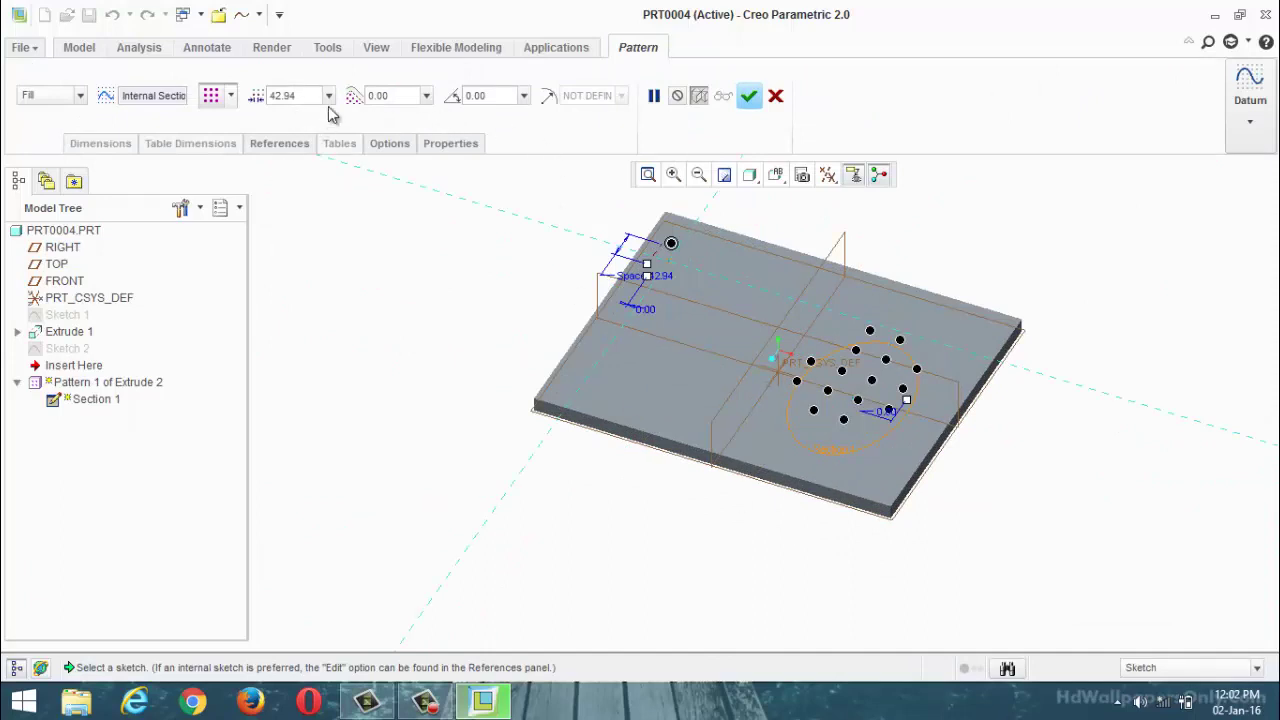
# Try spacing the fill pattern members along the boundary curve, along a spiral and in a circular layout.
pyautogui.click(230, 95)
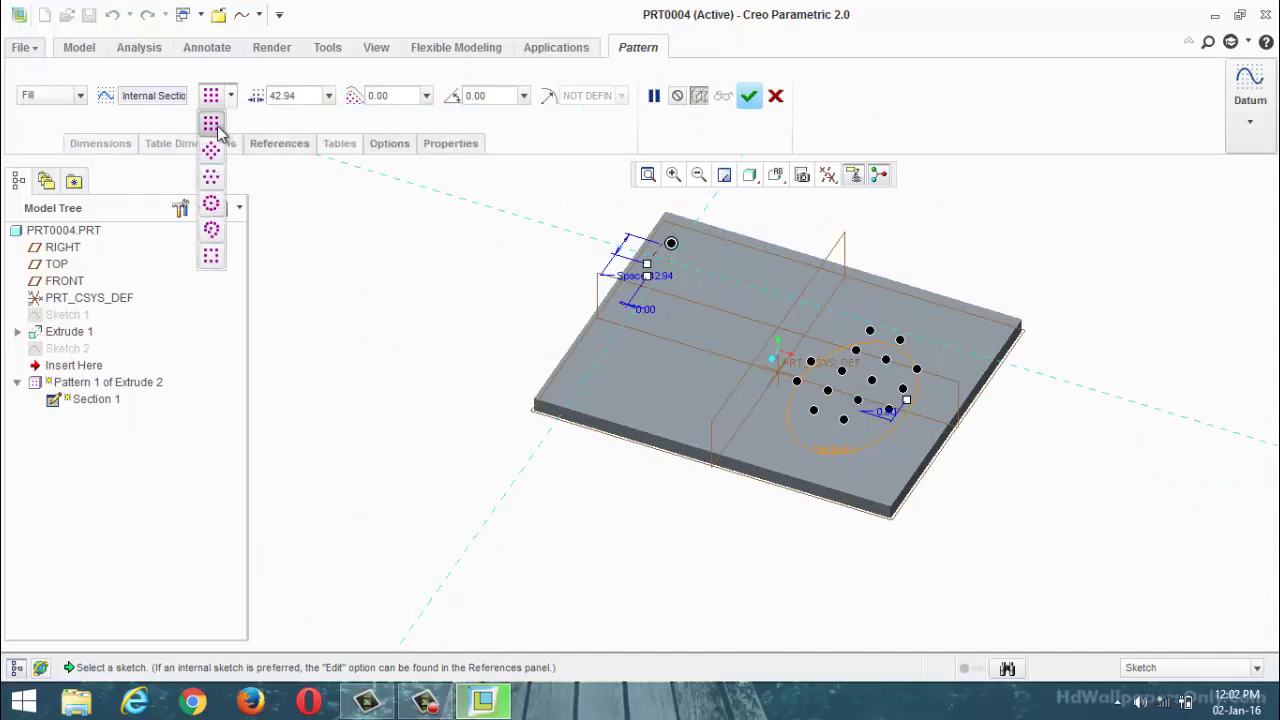
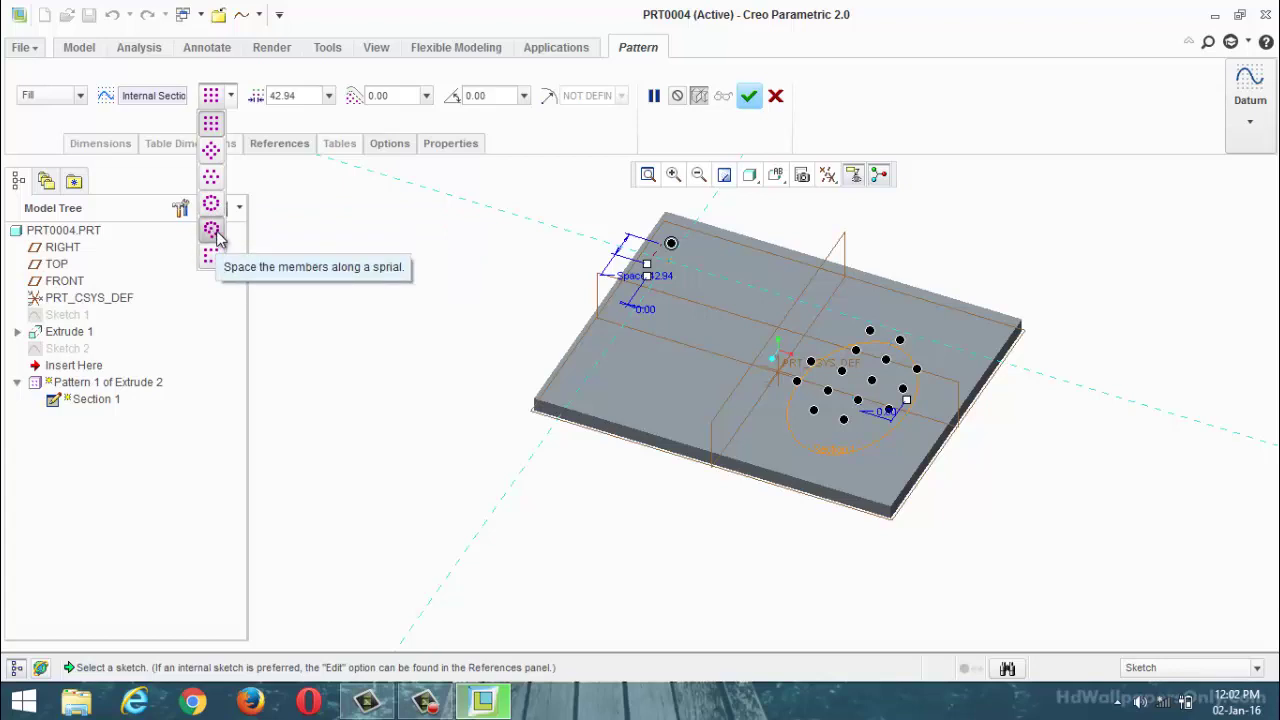
pyautogui.click(222, 257)
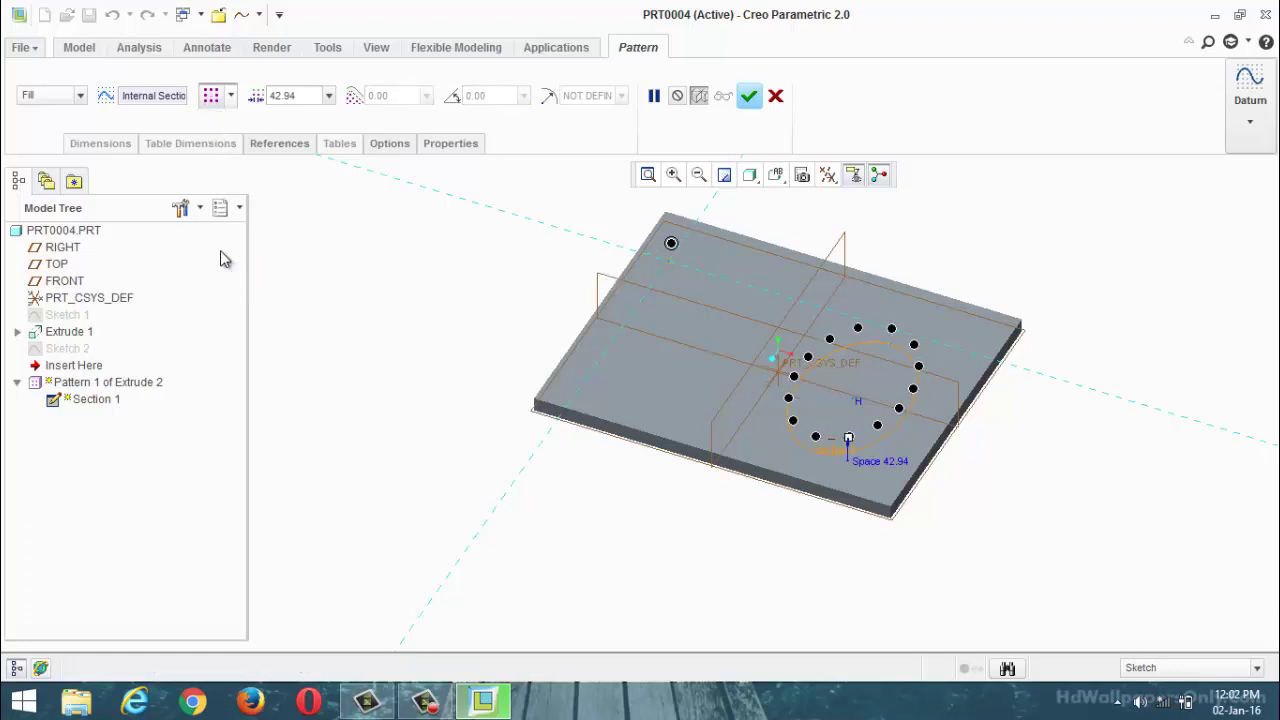
pyautogui.click(231, 95)
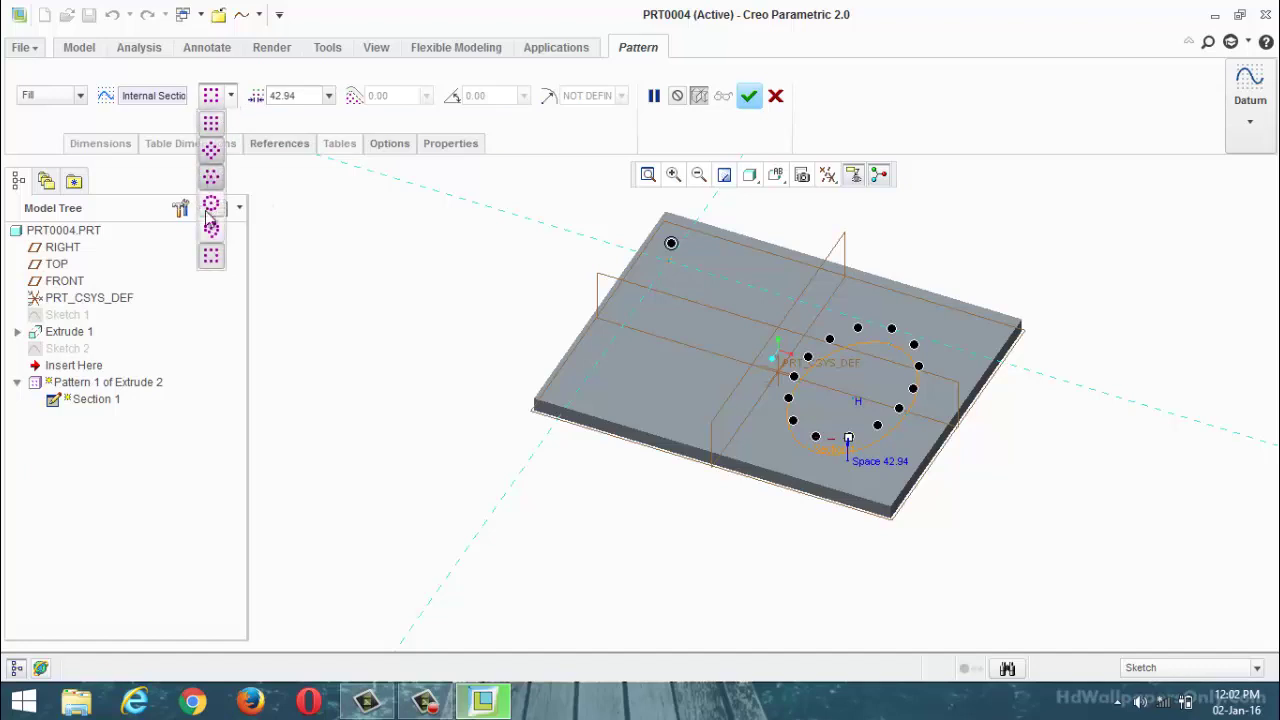
pyautogui.click(207, 229)
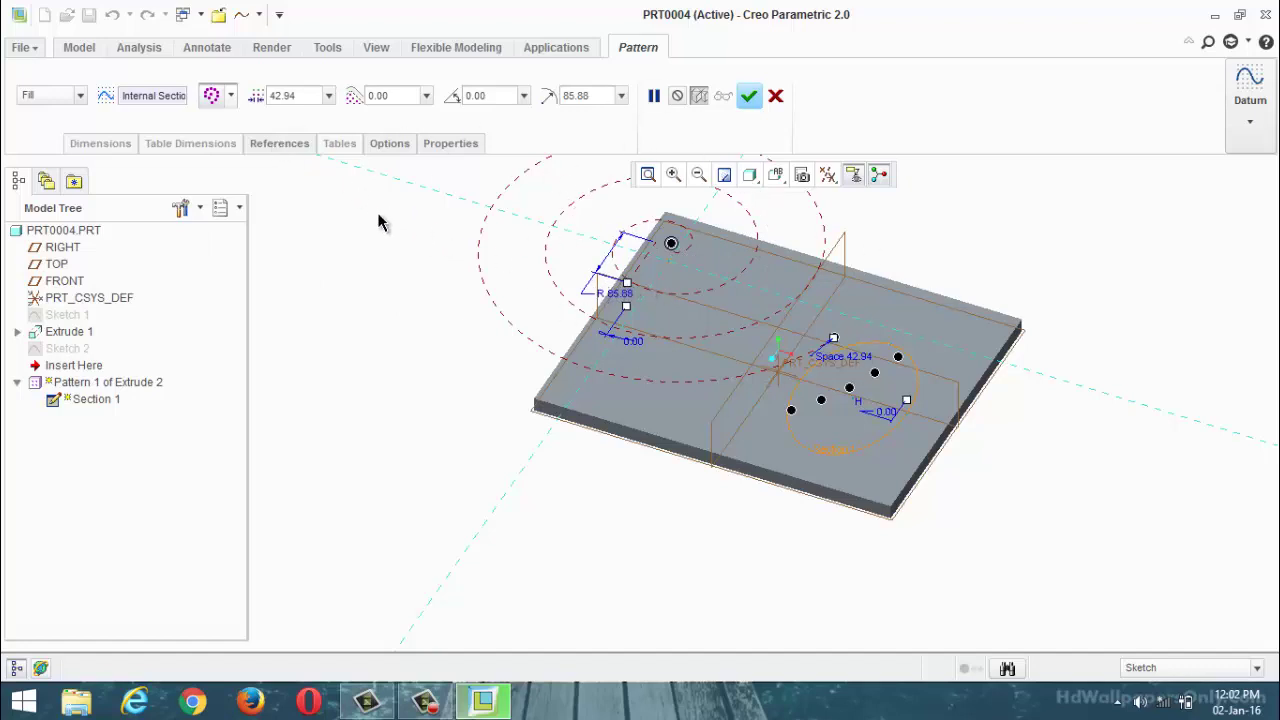
pyautogui.click(230, 95)
pyautogui.click(220, 207)
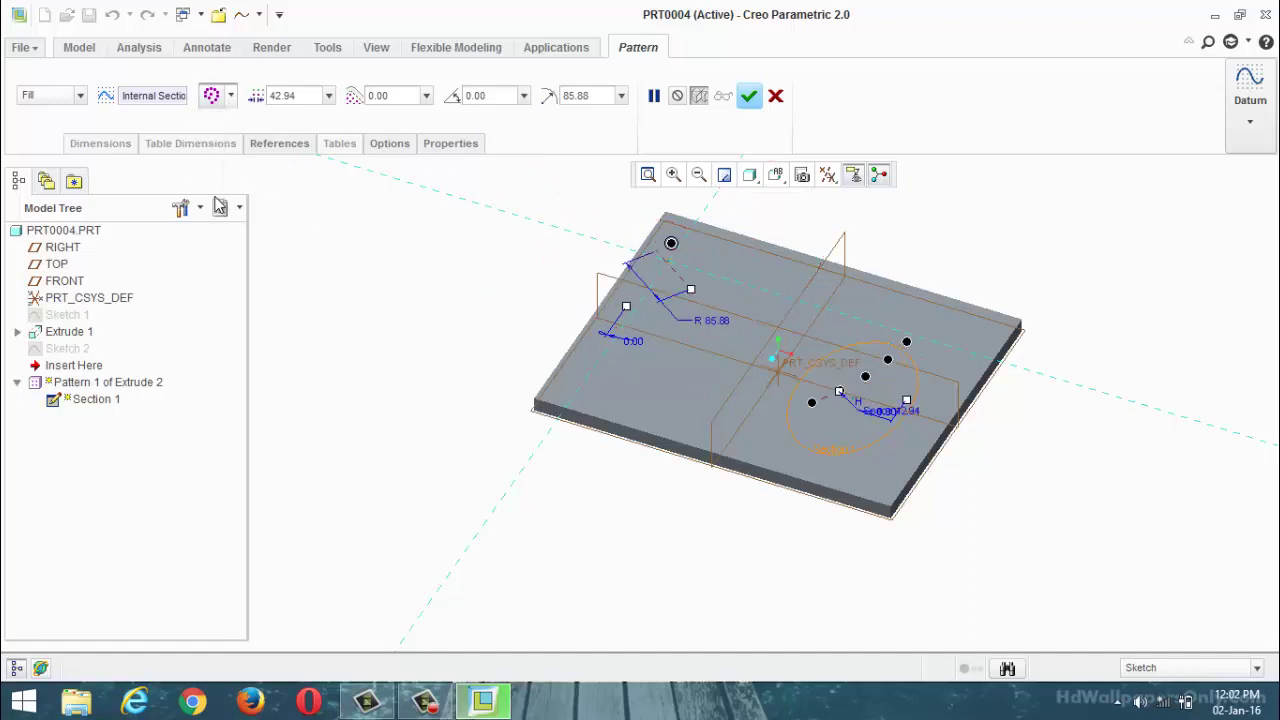
# Arrange the fill pattern members in the hexagonal layout.
pyautogui.click(230, 97)
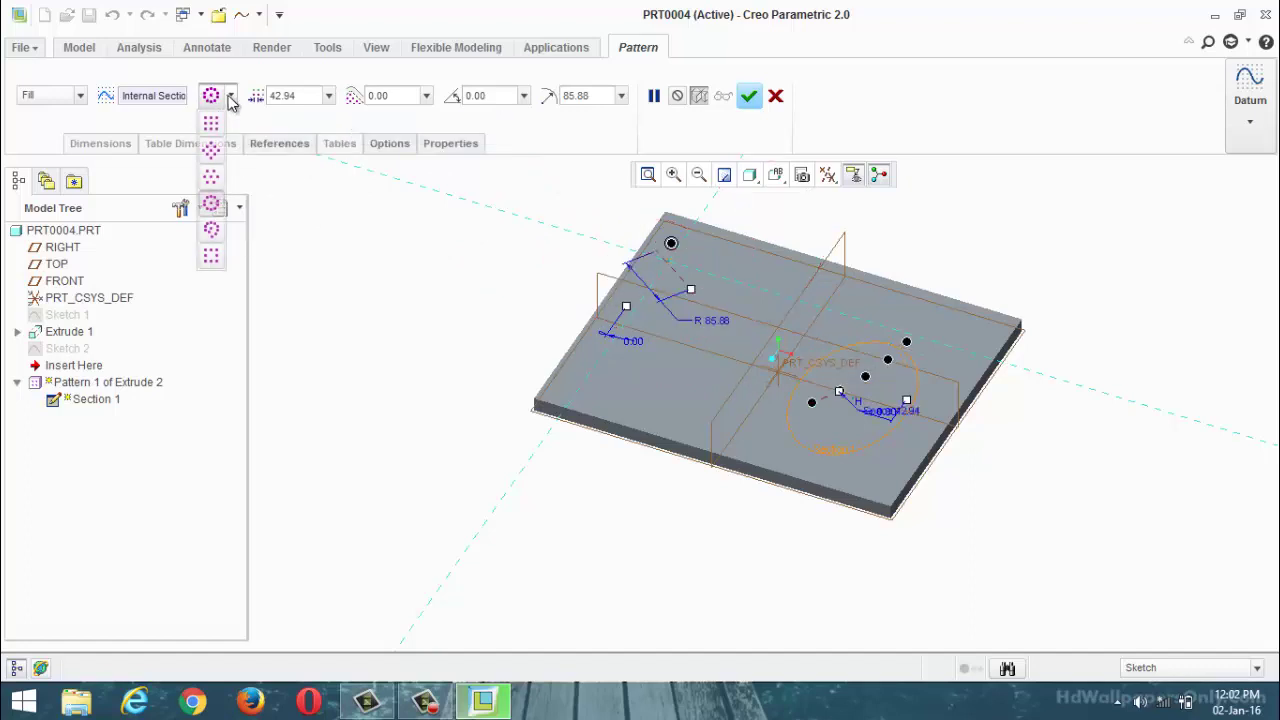
pyautogui.click(226, 180)
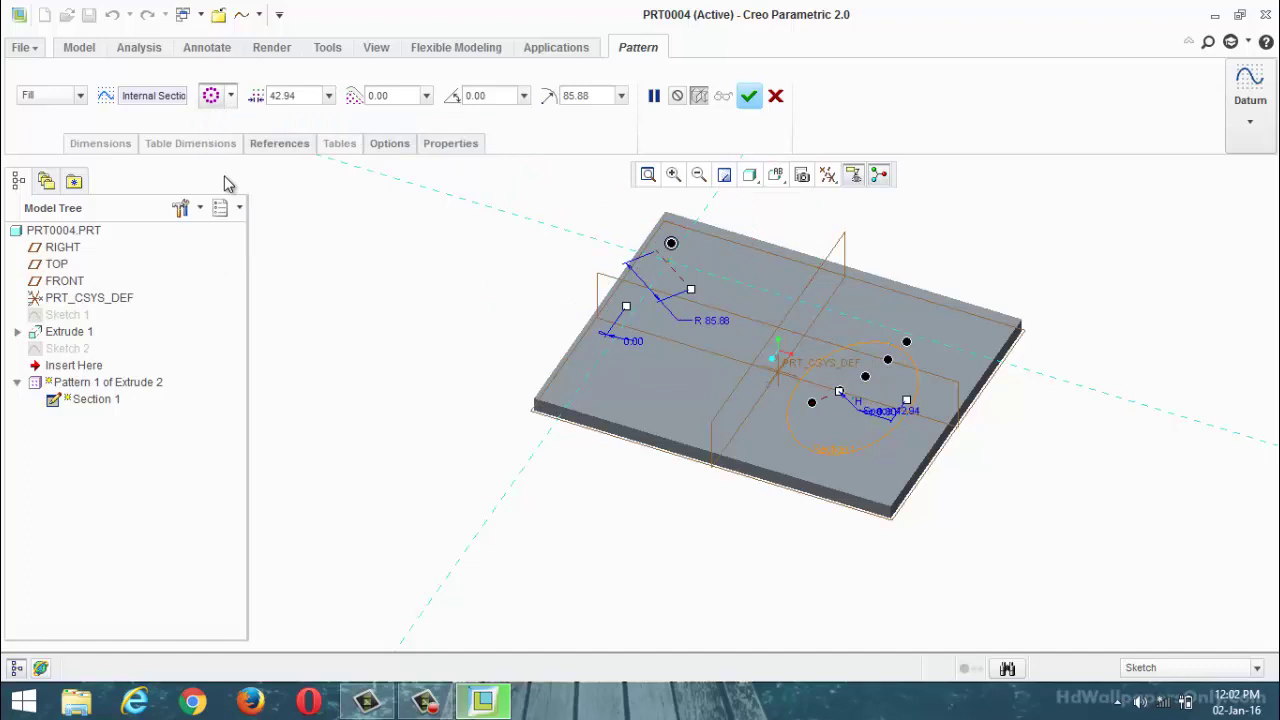
pyautogui.click(230, 97)
pyautogui.click(218, 180)
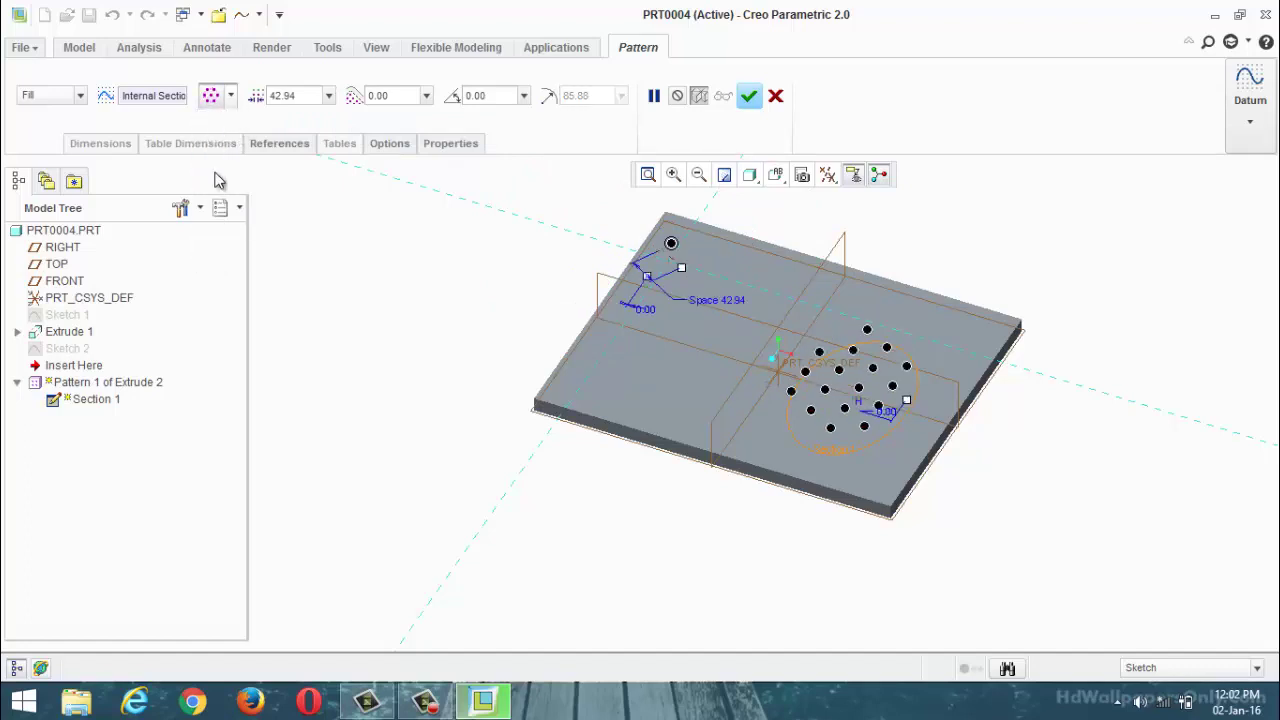
# Try the diamond and square layouts for the fill pattern members.
pyautogui.click(231, 96)
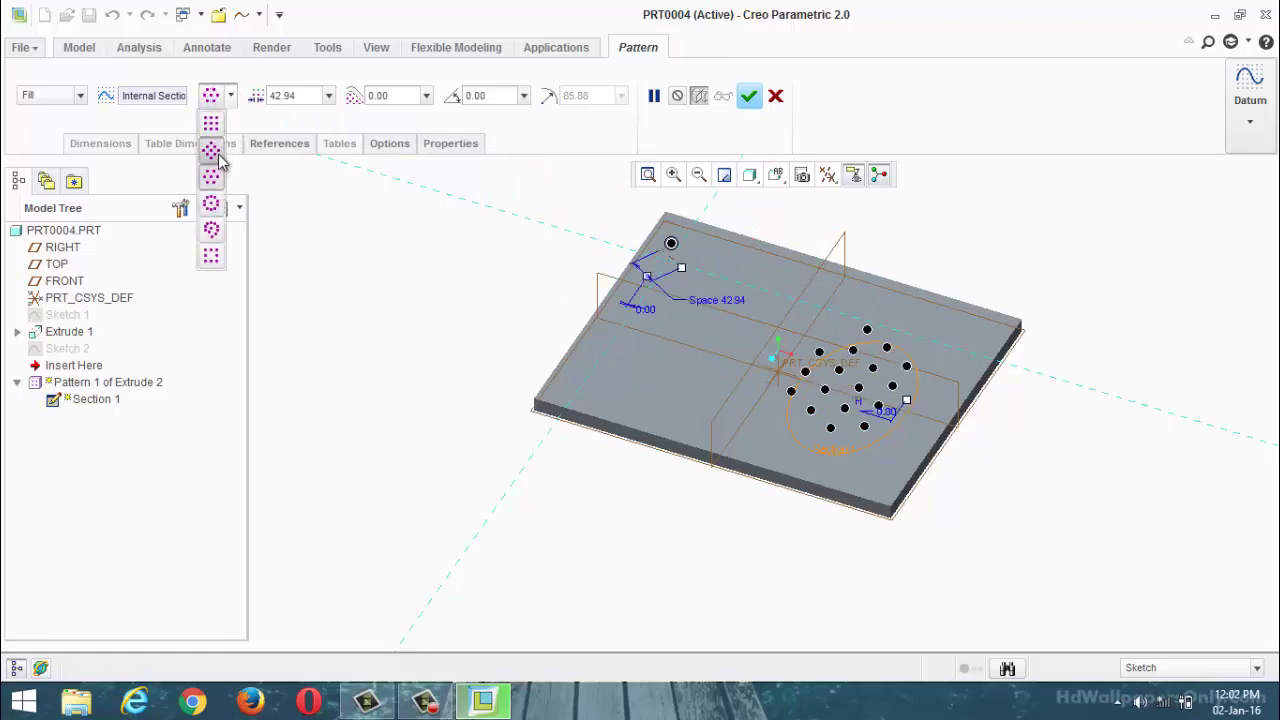
pyautogui.click(220, 155)
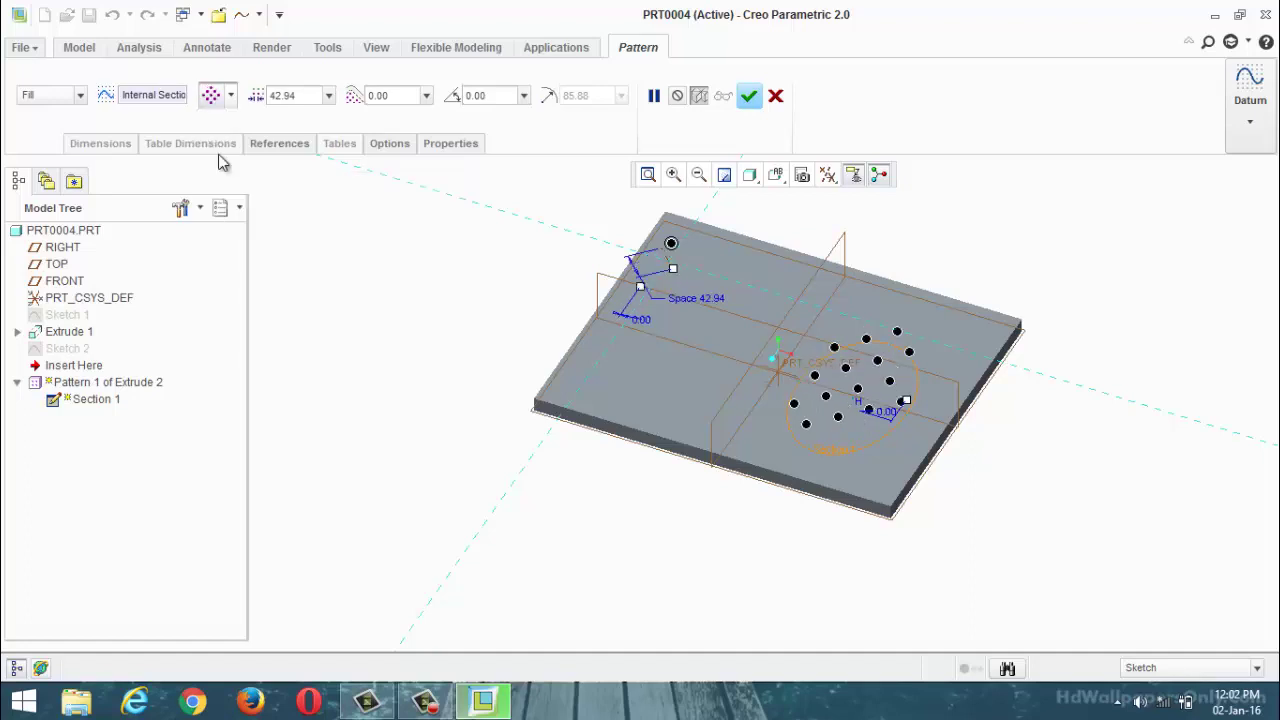
pyautogui.click(231, 96)
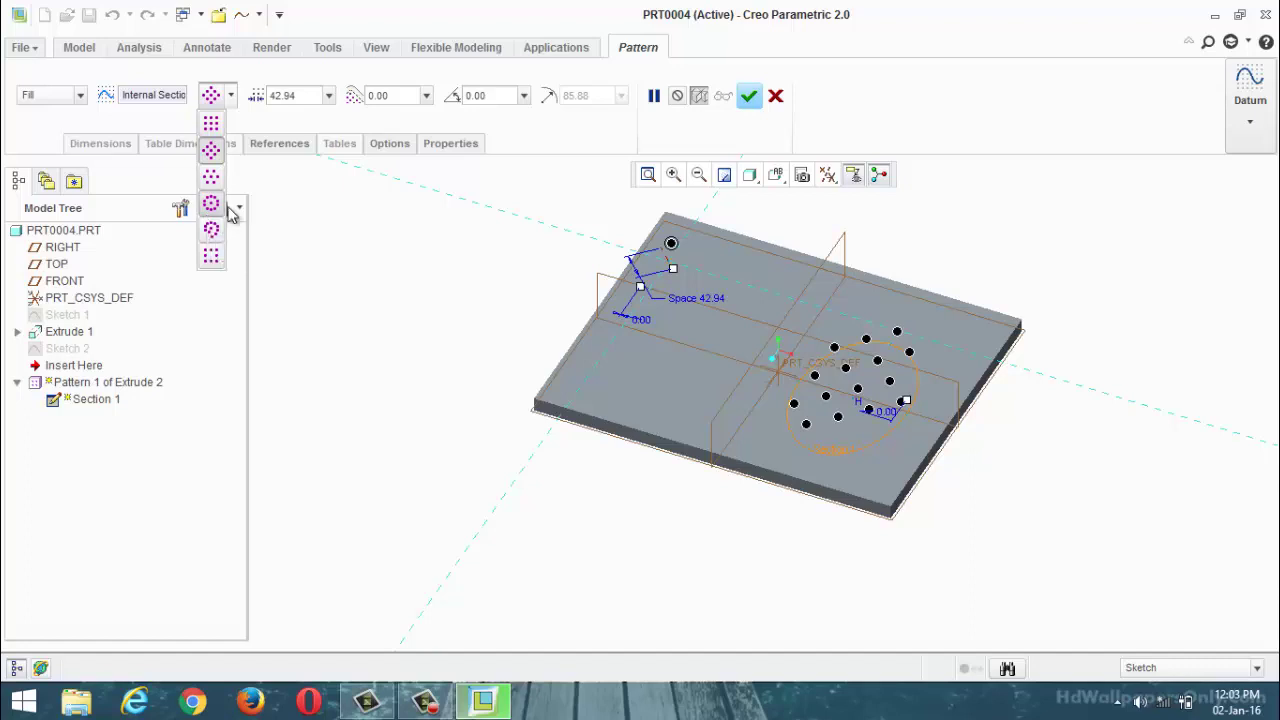
pyautogui.click(210, 124)
pyautogui.click(231, 95)
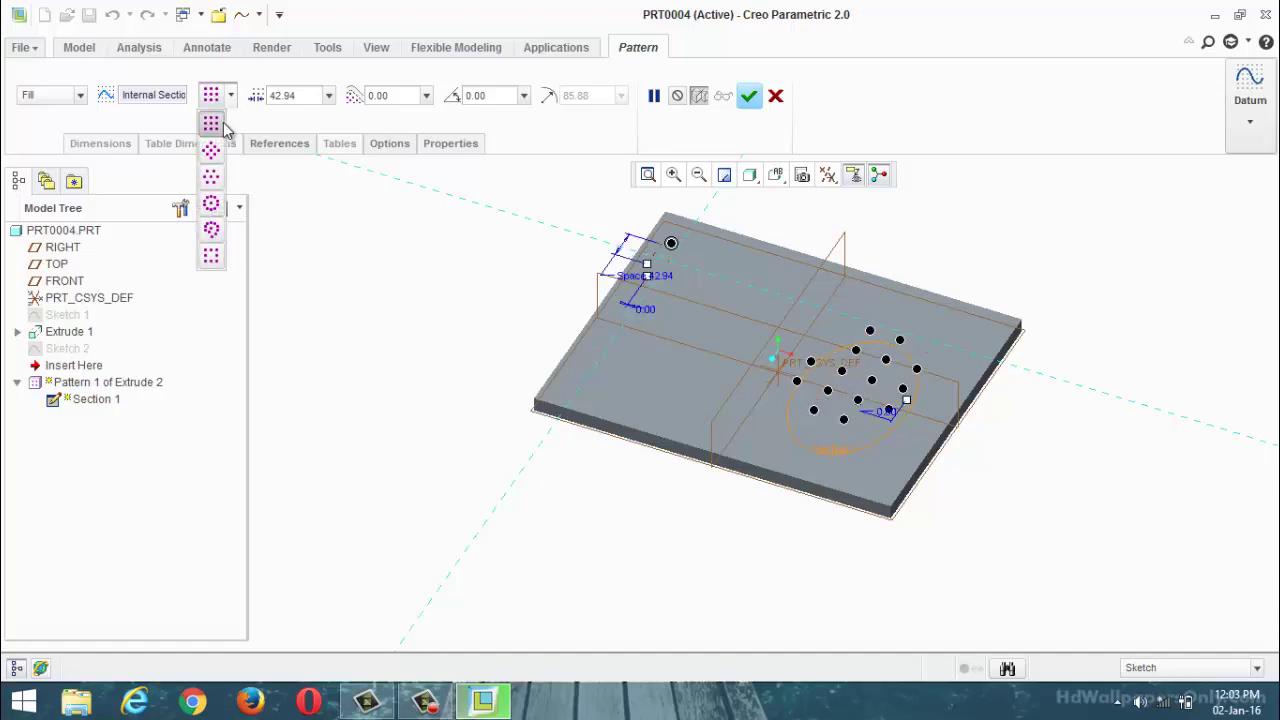
pyautogui.click(223, 122)
# Space the fill pattern members along the ellipse boundary at 42.94 and complete the pattern.
pyautogui.click(229, 101)
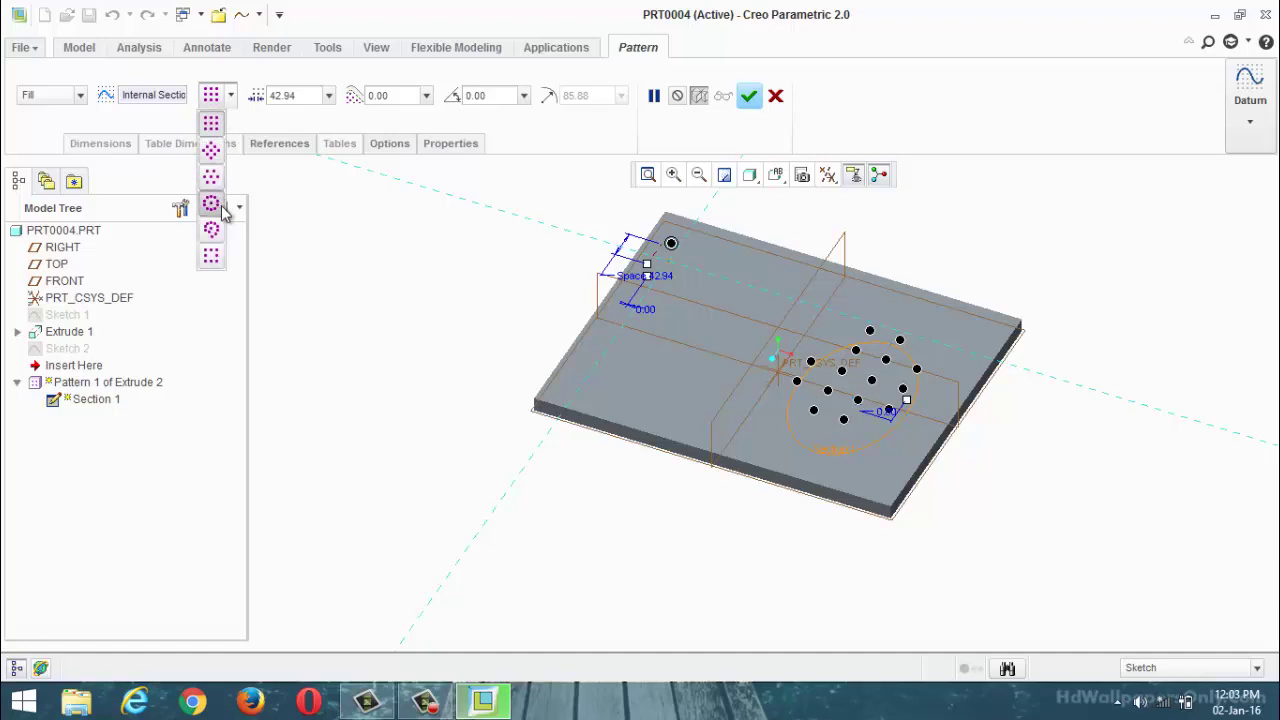
pyautogui.click(216, 256)
pyautogui.moveTo(520, 329); pyautogui.dragTo(490, 305, button='middle')
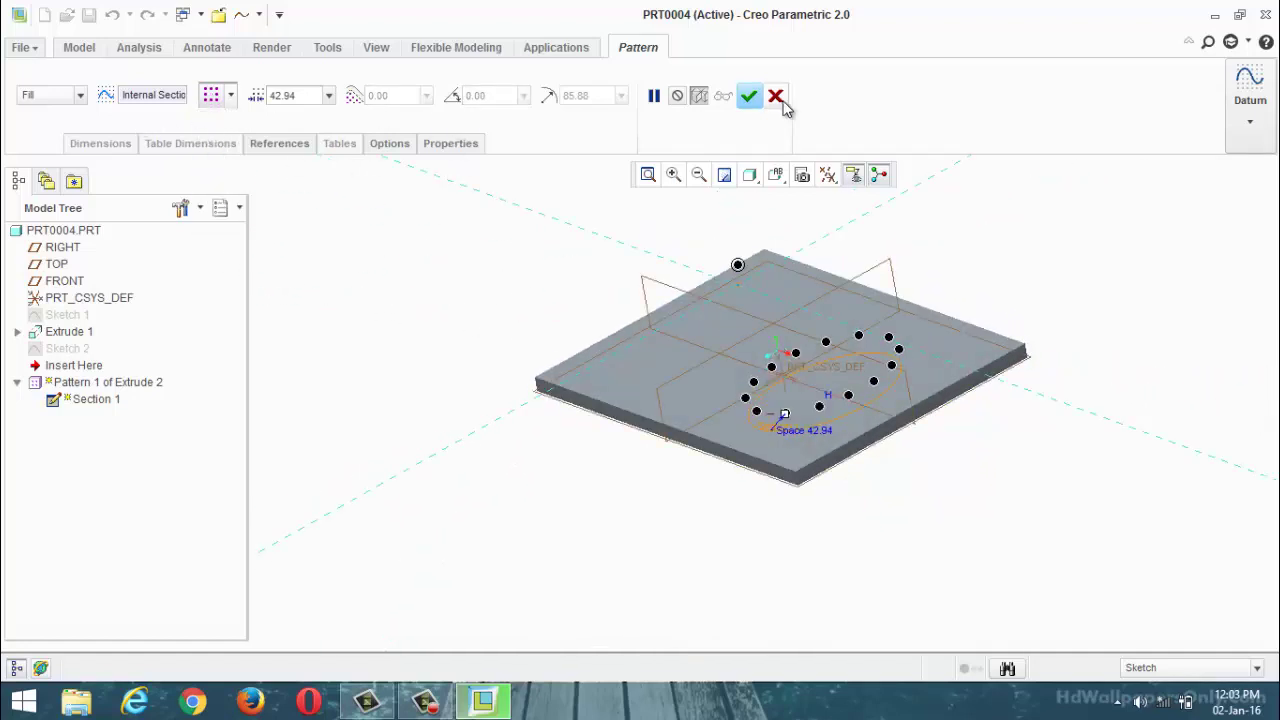
pyautogui.click(750, 96)
pyautogui.click(529, 300)
pyautogui.moveTo(529, 300); pyautogui.dragTo(367, 477, button='middle')
pyautogui.click(418, 703)
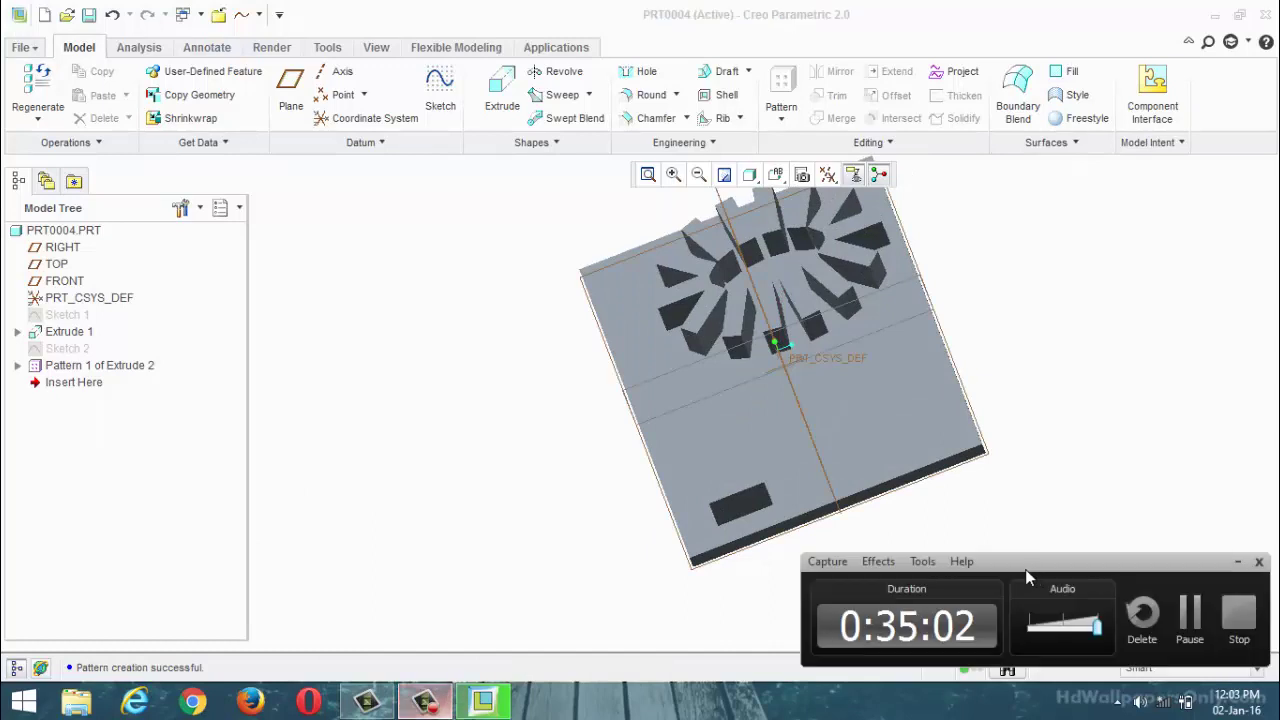
pyautogui.click(1186, 612)
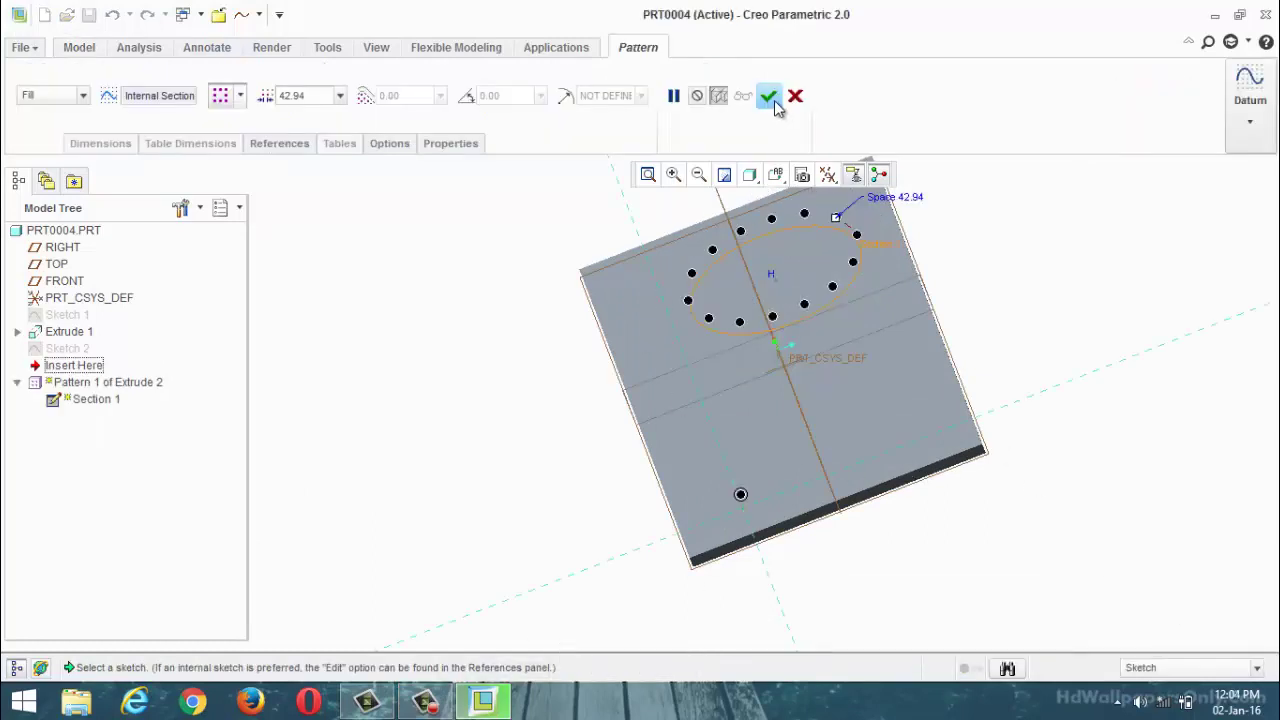
# Accept the redefined fill pattern and undo the part's features back to its default datum planes.
pyautogui.click(768, 96)
pyautogui.moveTo(514, 514); pyautogui.dragTo(474, 446, button='middle')
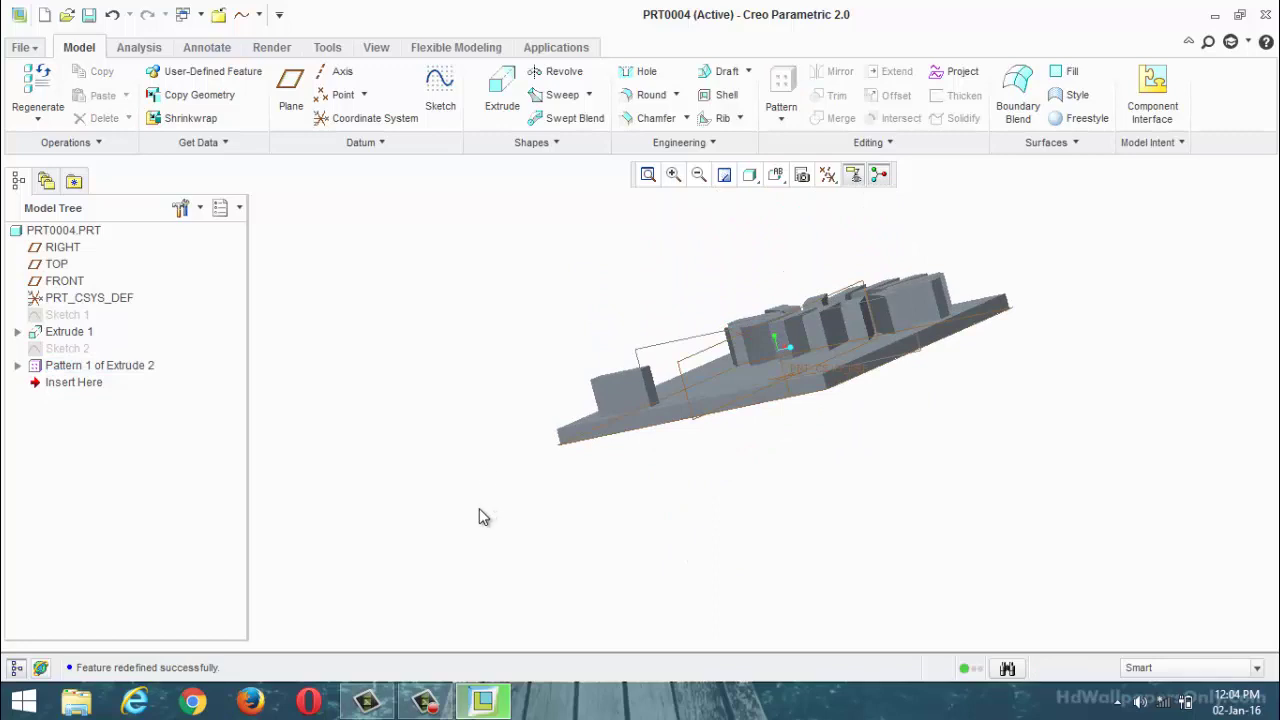
pyautogui.hotkey('ctrl', 'z')
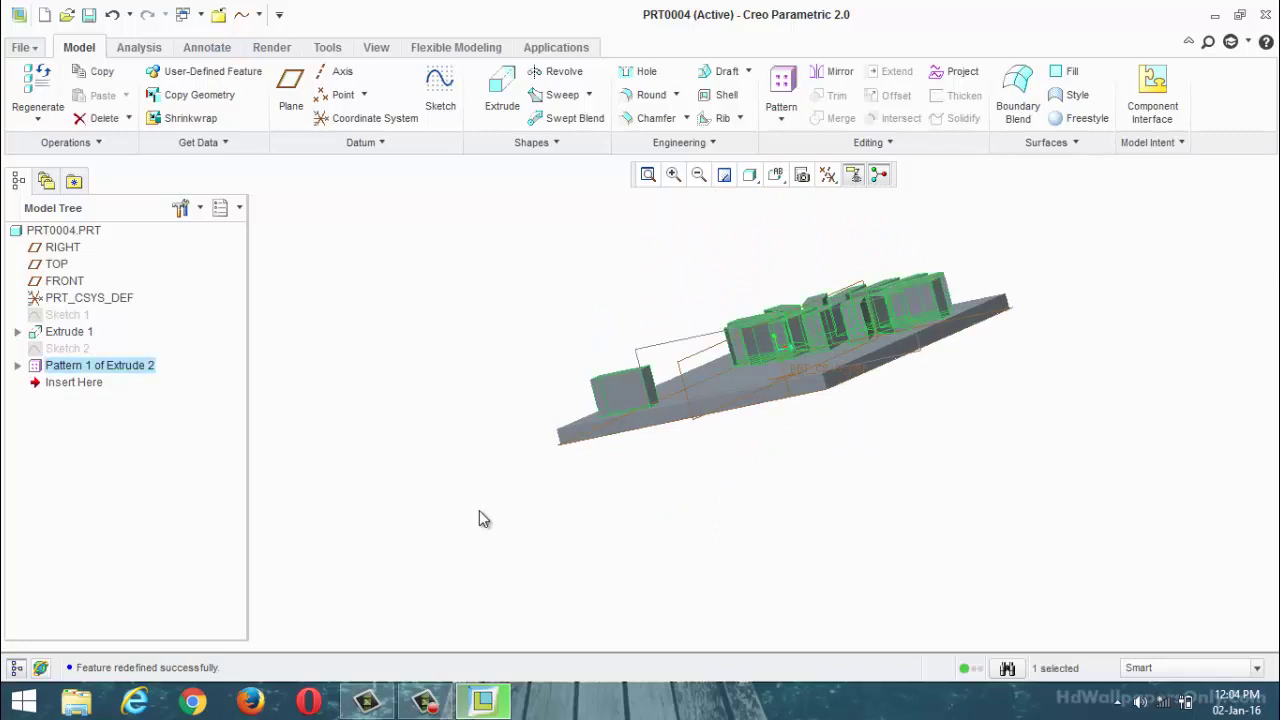
pyautogui.hotkey('ctrl', 'z')
pyautogui.hotkey('ctrl', 'z')
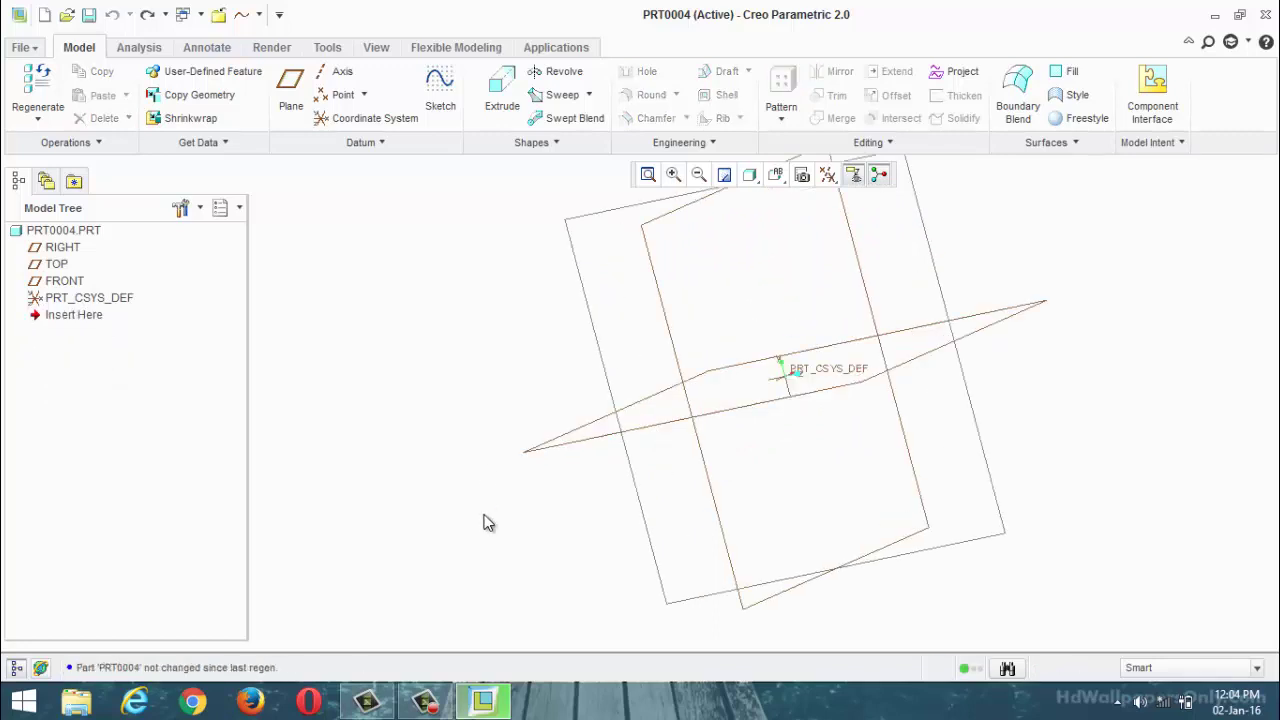
# Sketch a circle centred on the origin of the TOP plane, with RIGHT as the orientation reference, and finish the sketch.
pyautogui.scroll(-2, 484, 520)
pyautogui.scroll(-2, 652, 333)
pyautogui.scroll(-1, 653, 333)
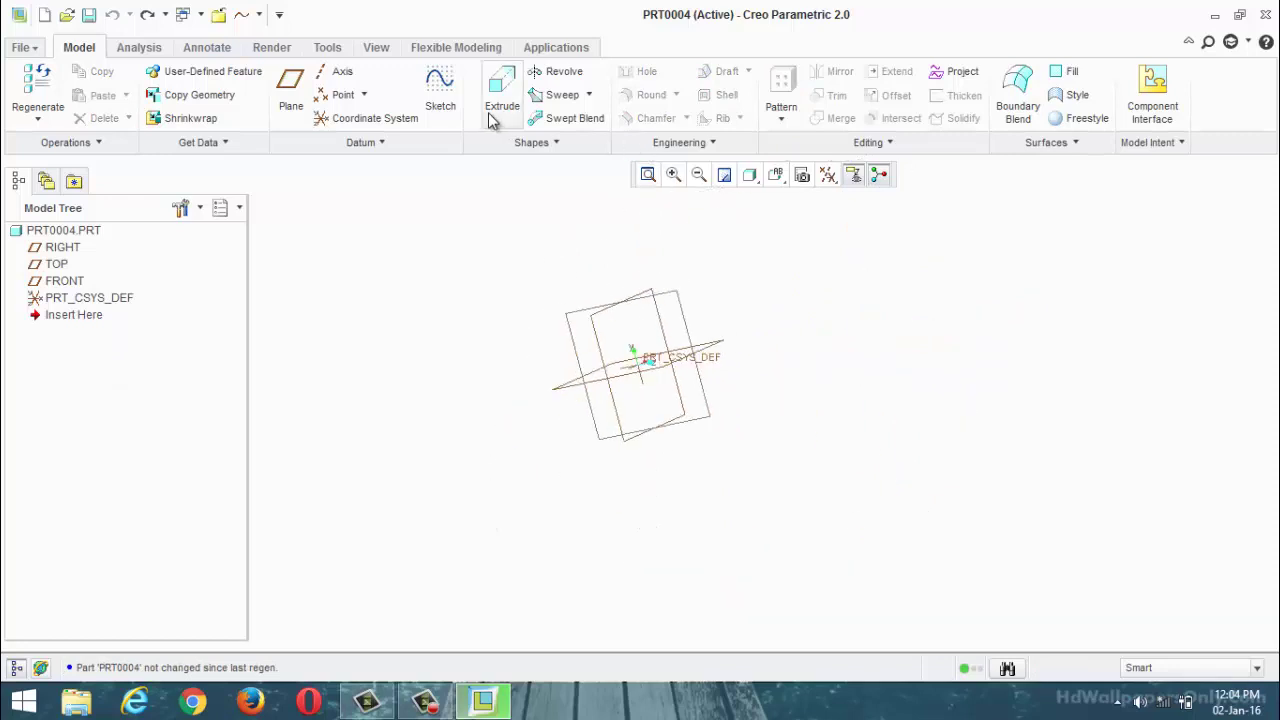
pyautogui.click(442, 95)
pyautogui.click(660, 377)
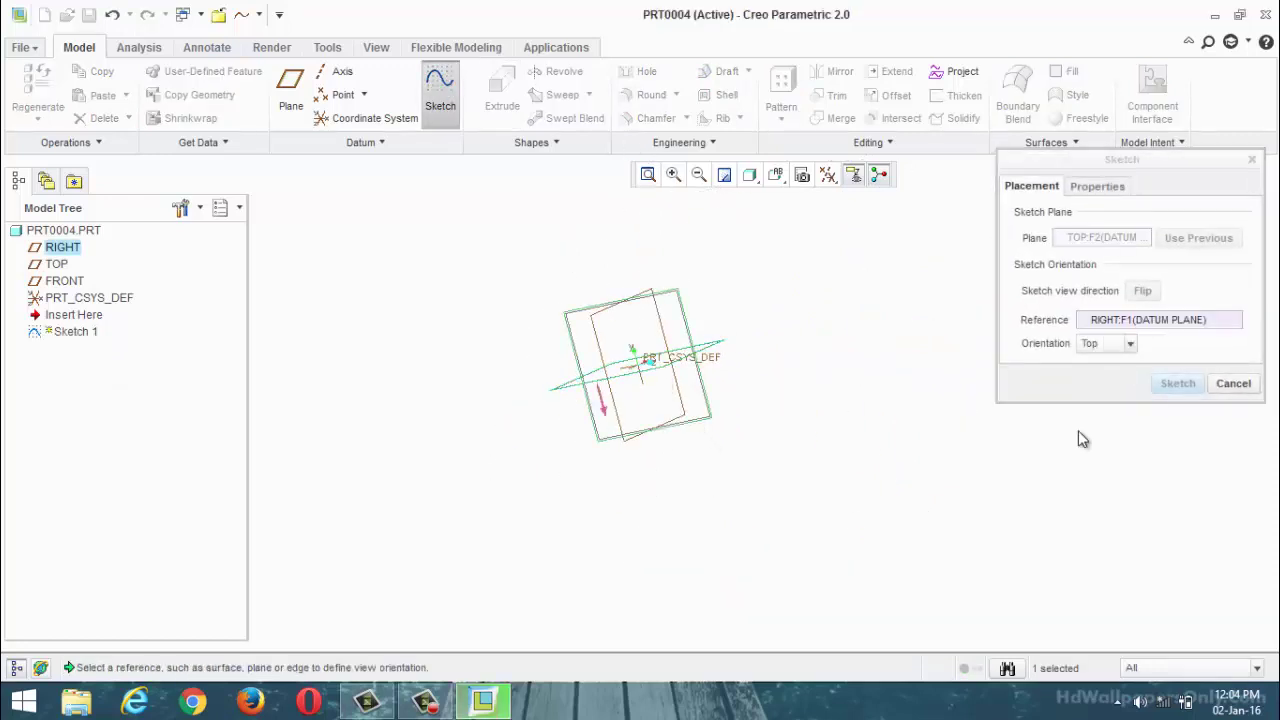
pyautogui.click(1183, 383)
pyautogui.click(828, 176)
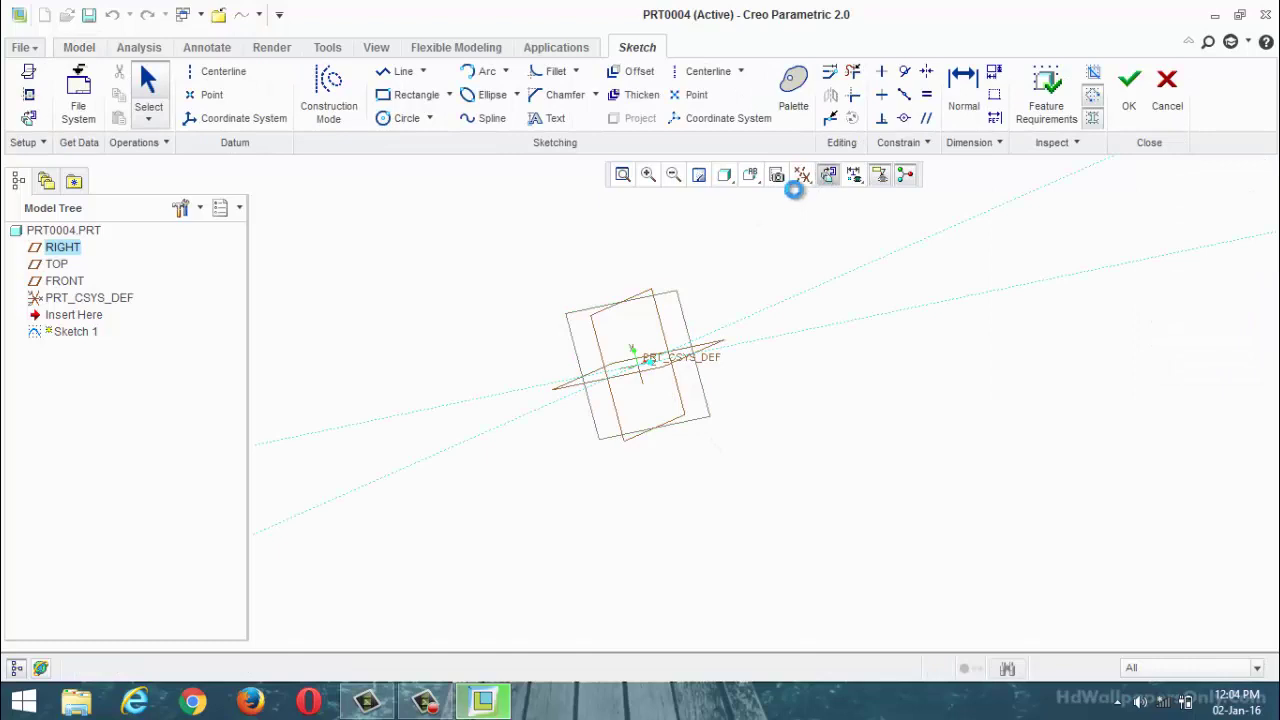
pyautogui.click(406, 118)
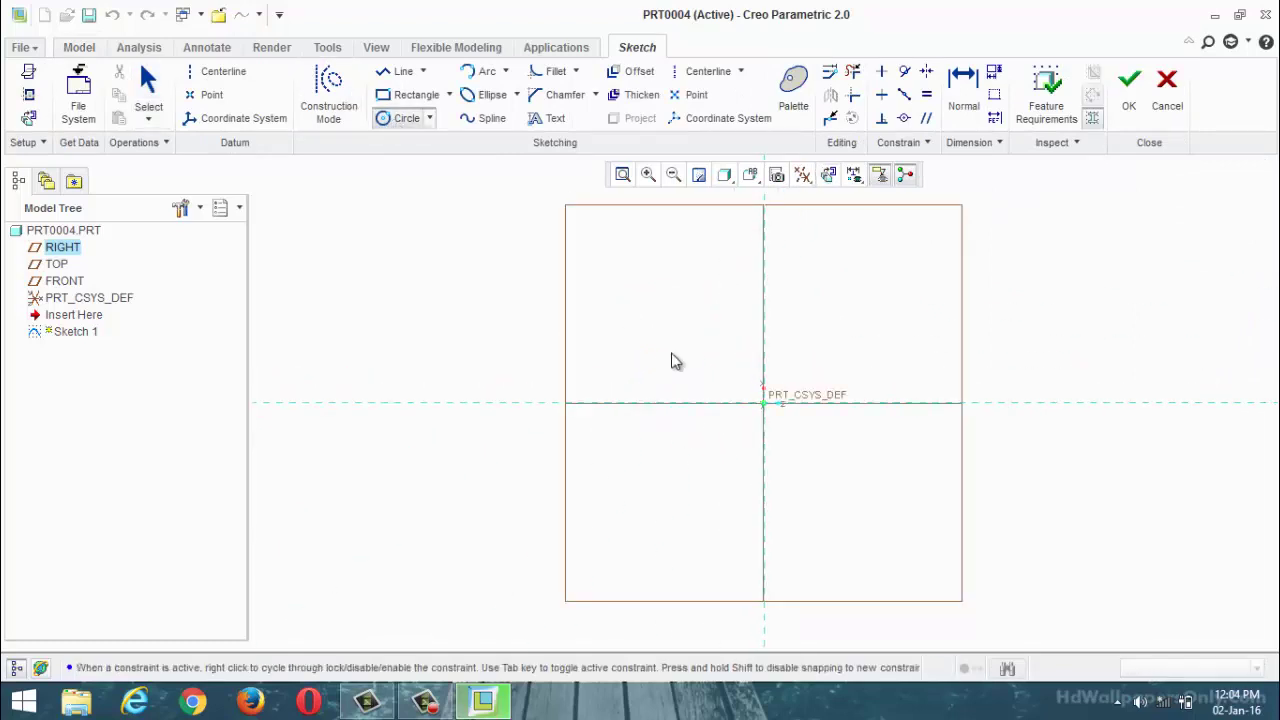
pyautogui.click(764, 404)
pyautogui.click(928, 261)
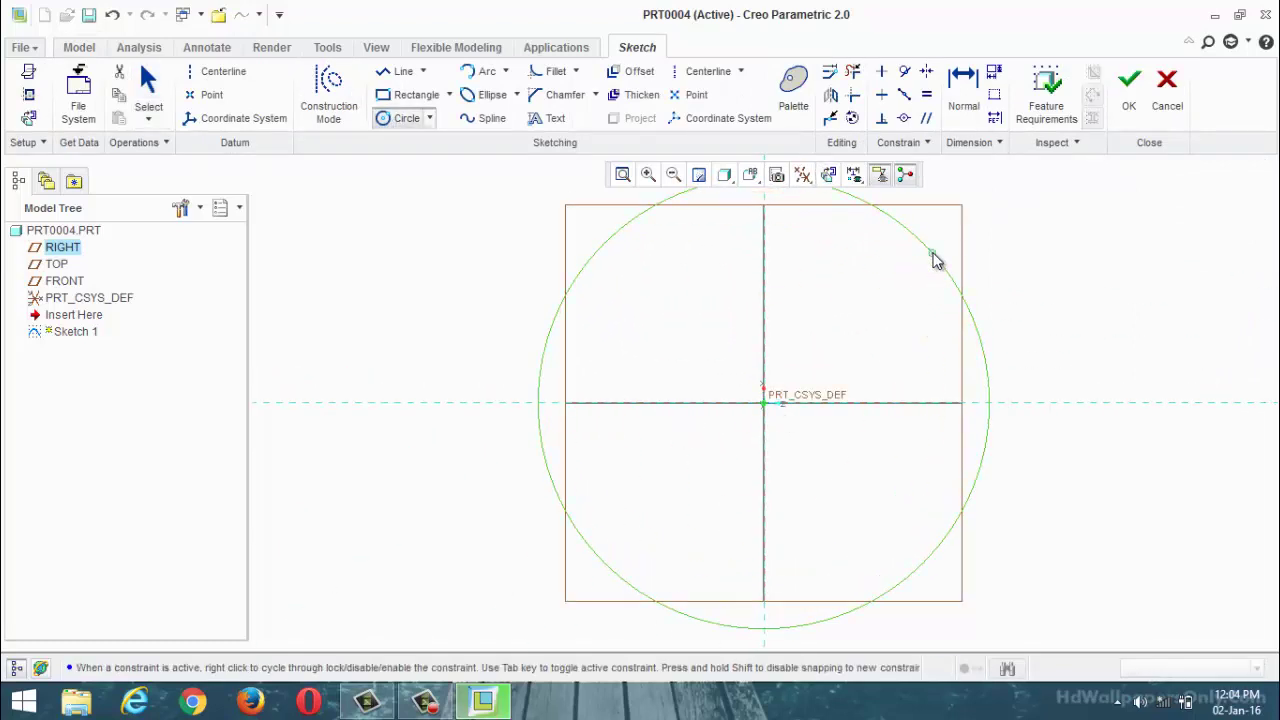
pyautogui.click(1129, 86)
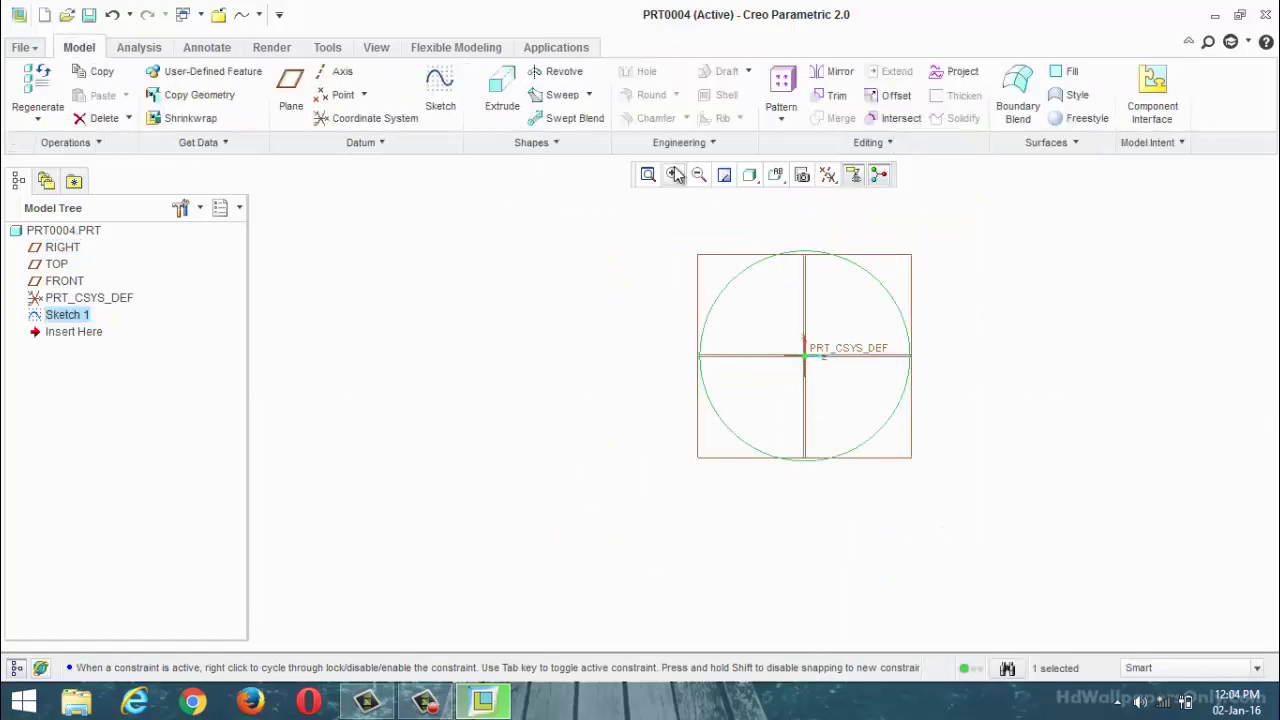
# Extrude the circle symmetrically about its sketch plane to a total depth of about 771.60.
pyautogui.click(502, 100)
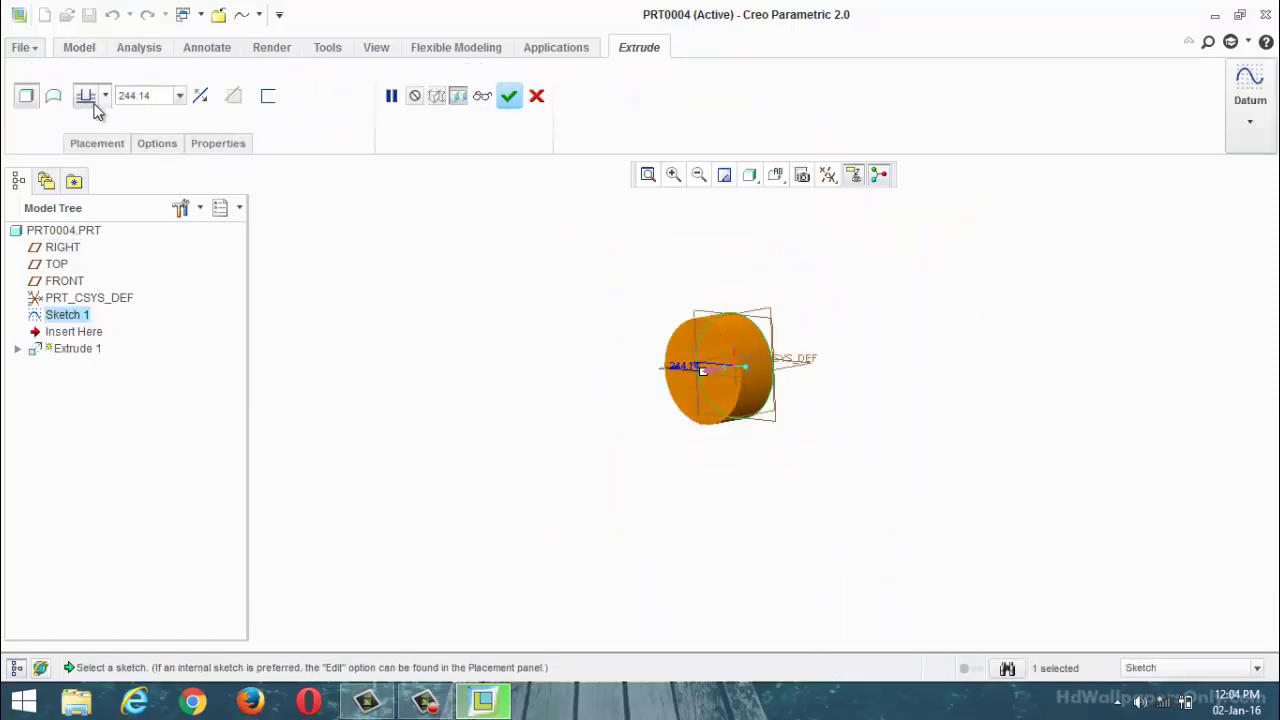
pyautogui.click(106, 96)
pyautogui.click(86, 145)
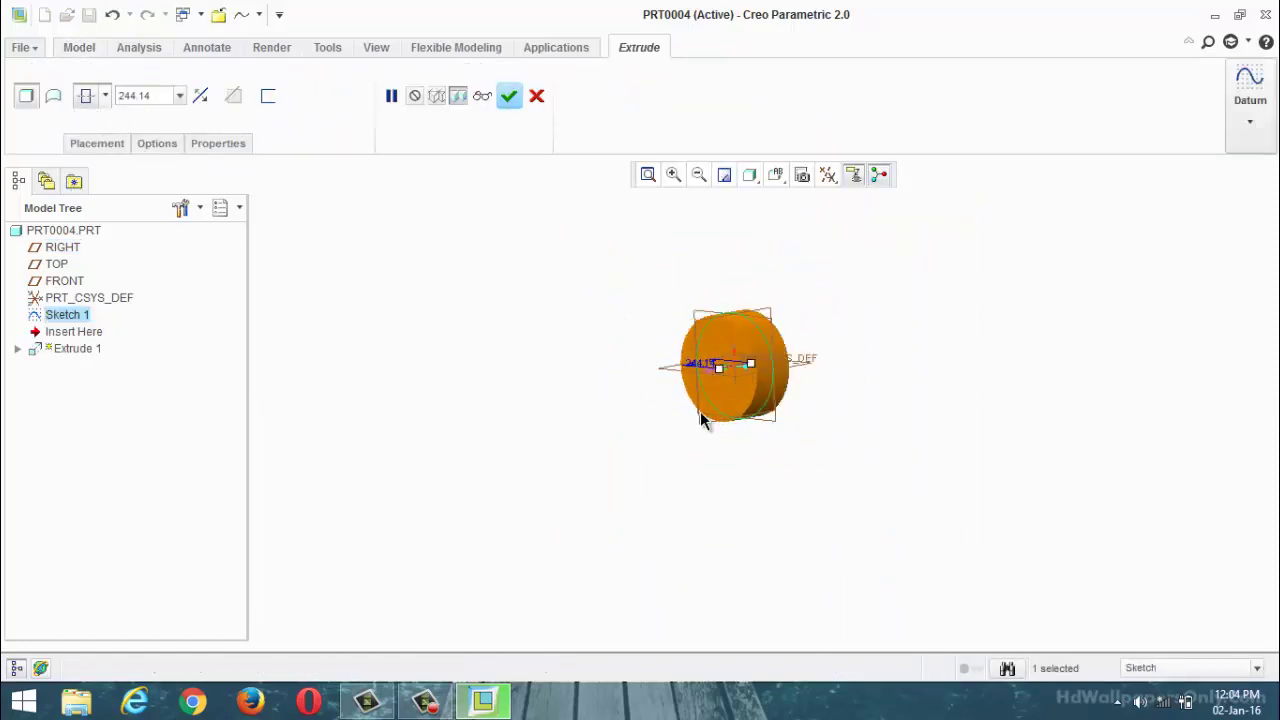
pyautogui.moveTo(724, 368)
pyautogui.mouseDown()
pyautogui.moveTo(617, 401)
pyautogui.moveTo(735, 382)
pyautogui.mouseUp()
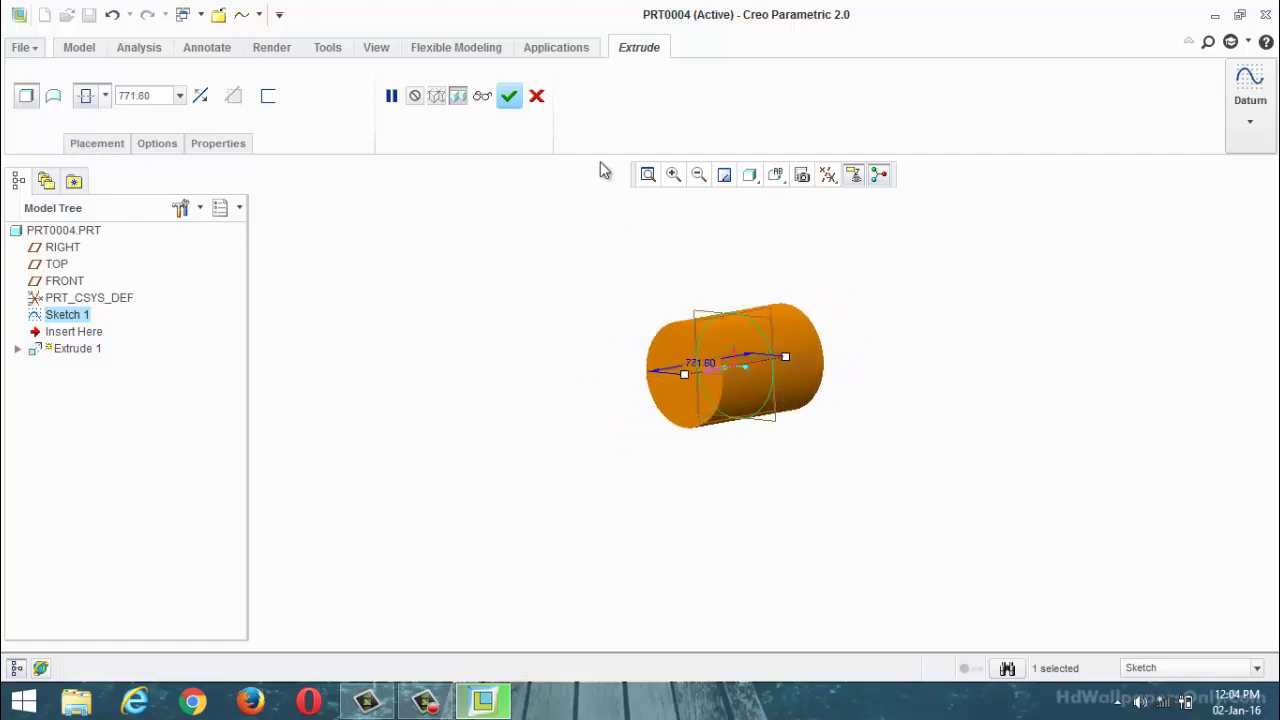
pyautogui.click(509, 96)
pyautogui.click(463, 280)
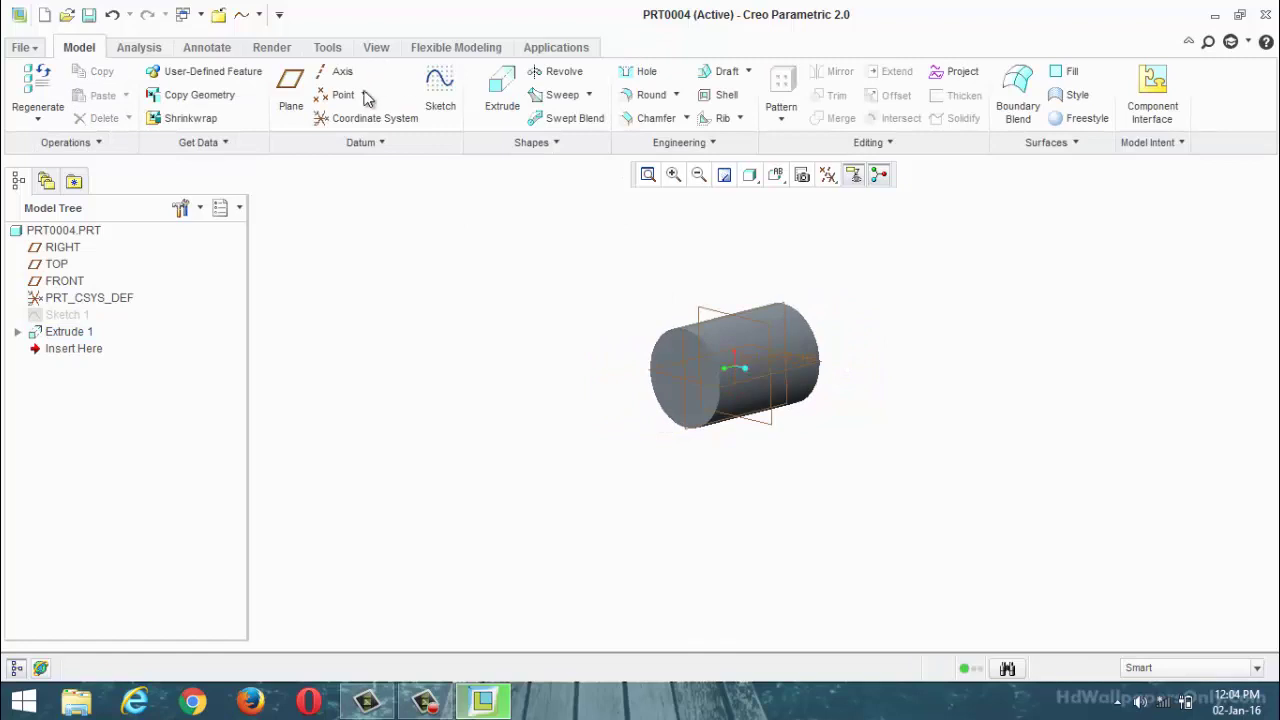
pyautogui.click(291, 90)
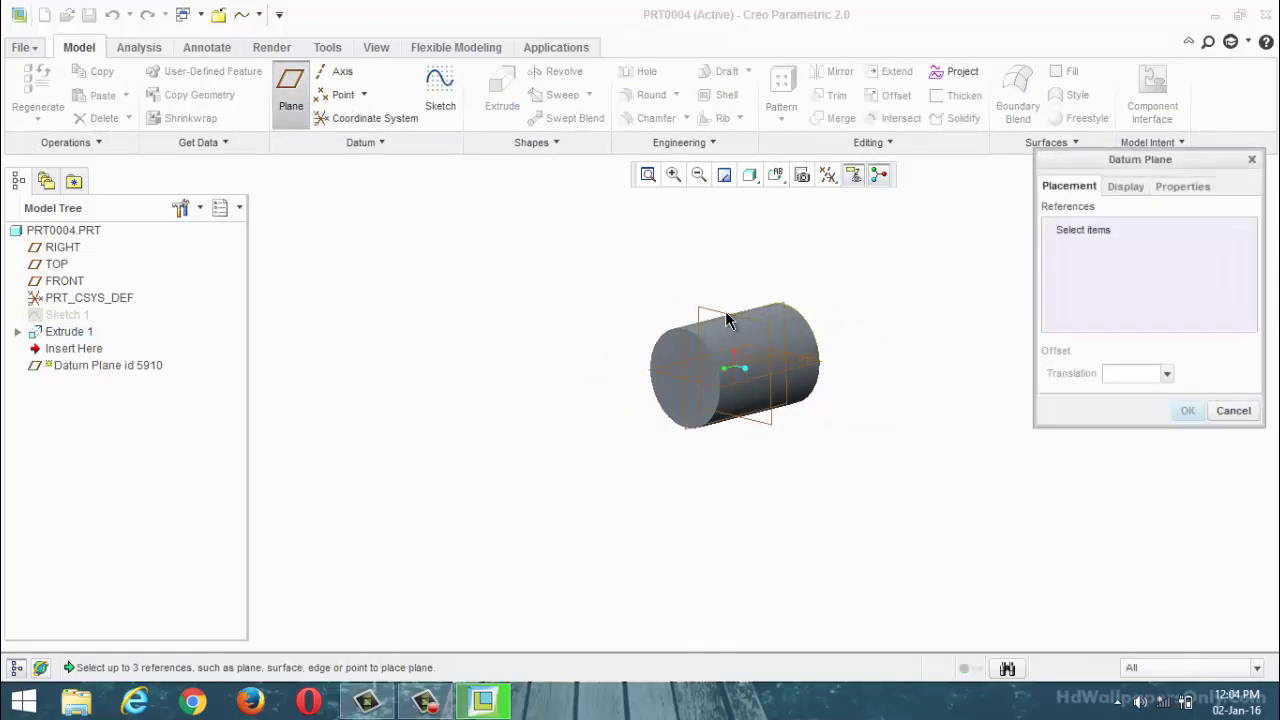
pyautogui.scroll(3, 712, 322)
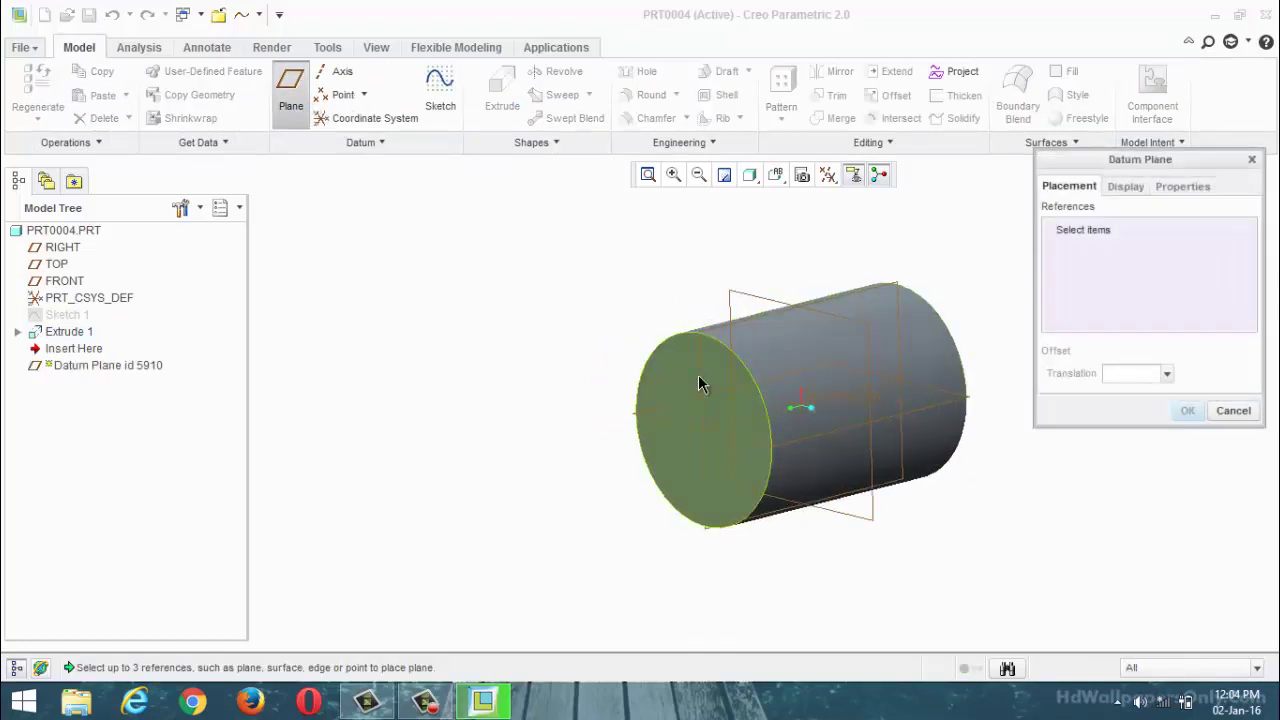
pyautogui.click(1233, 410)
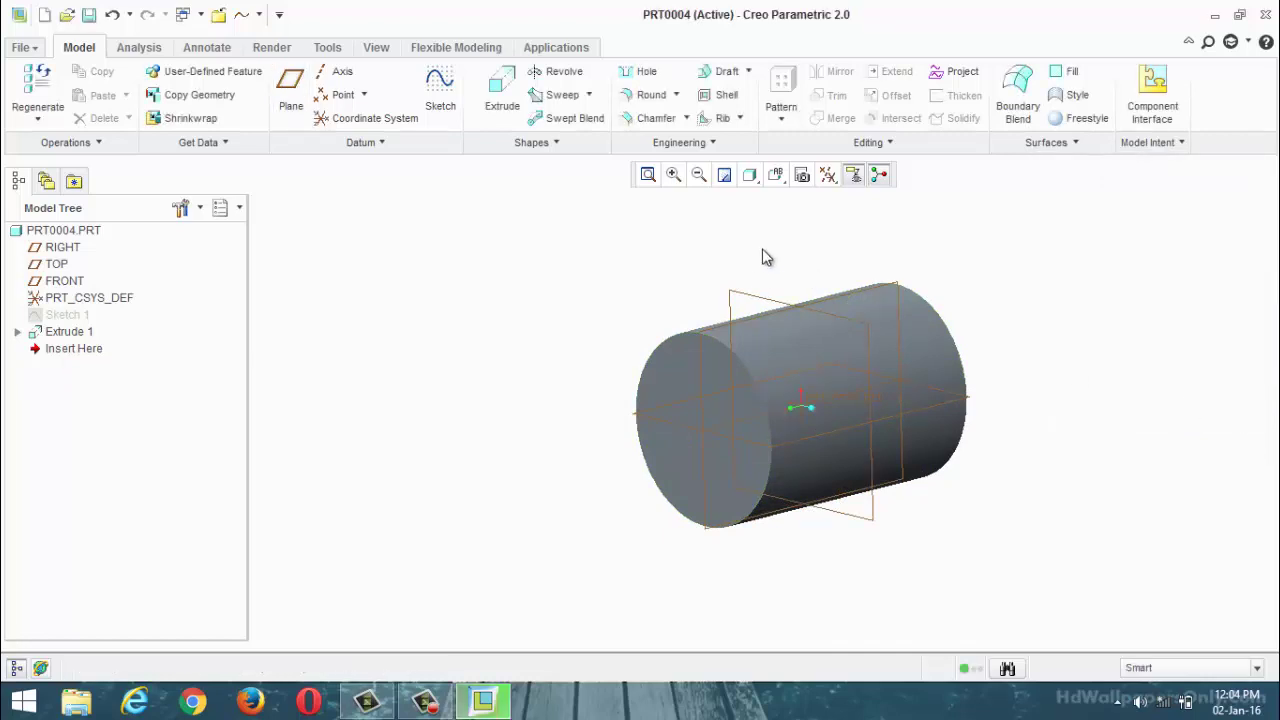
# Create a datum plane offset 444.00 from the FRONT plane, outside the cylinder.
pyautogui.click(756, 317)
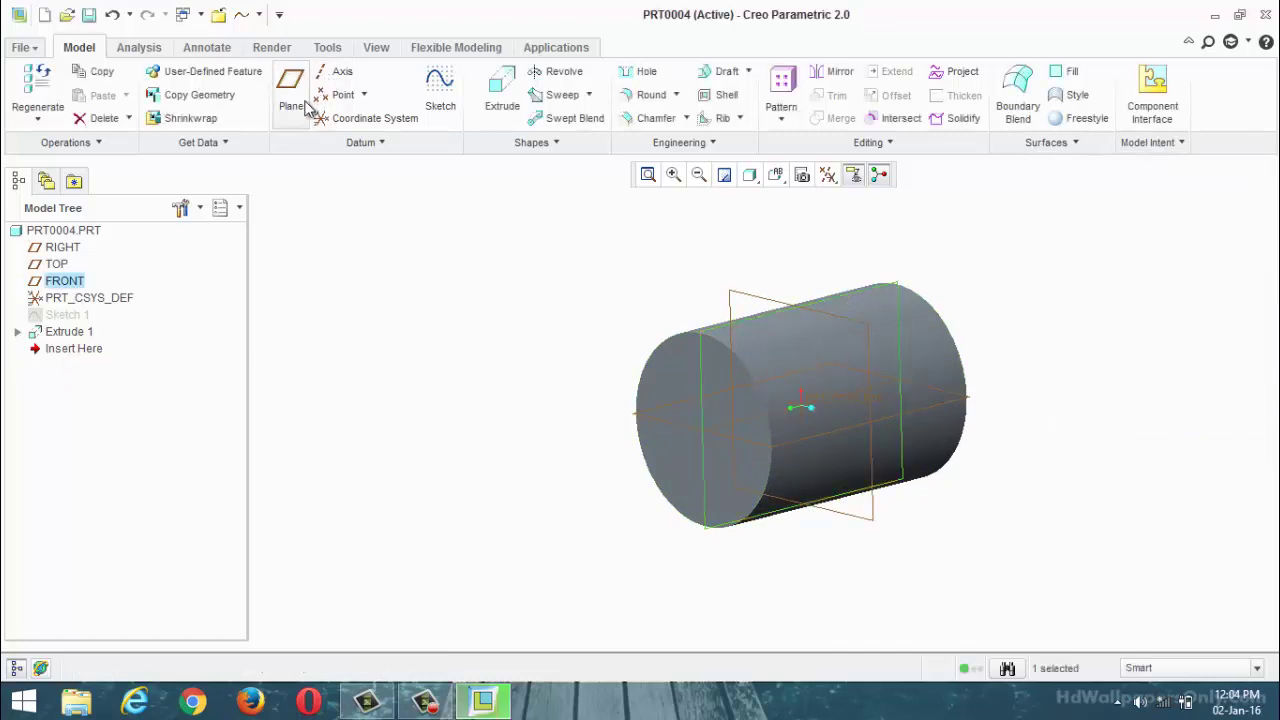
pyautogui.click(291, 95)
pyautogui.moveTo(802, 405); pyautogui.dragTo(900, 437)
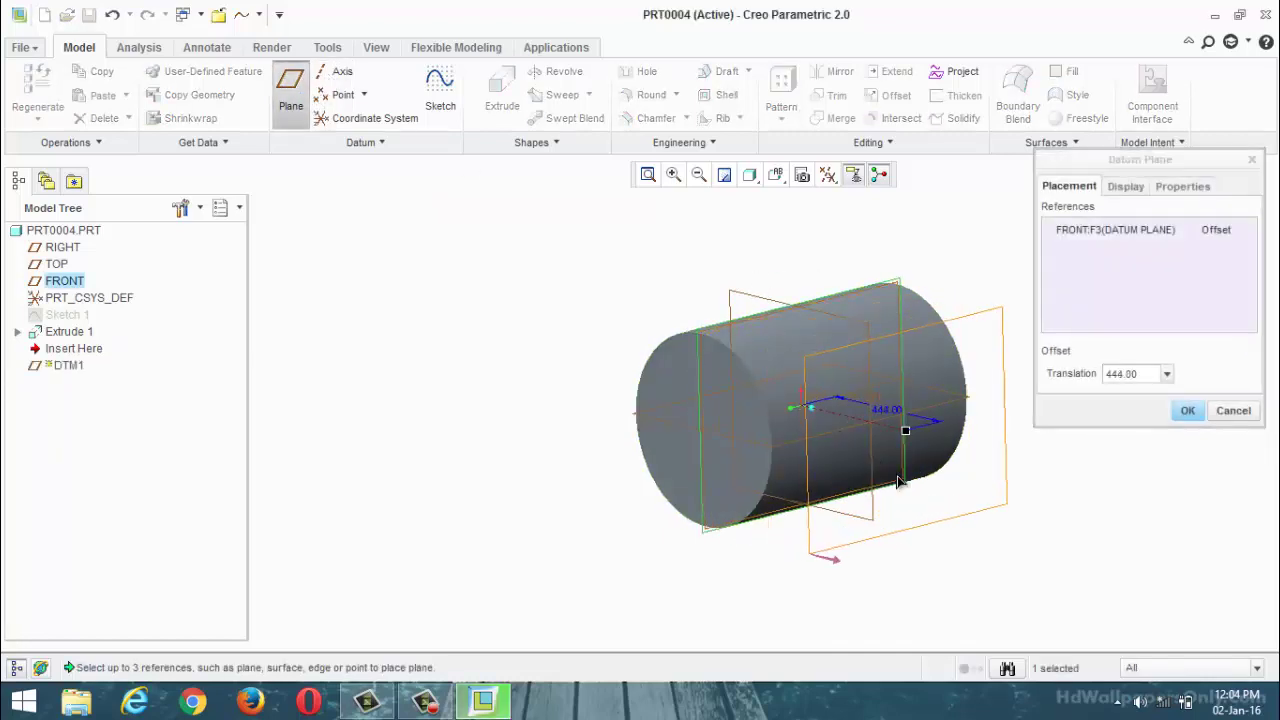
pyautogui.scroll(-2, 760, 433)
pyautogui.hotkey('ctrl', 'd')
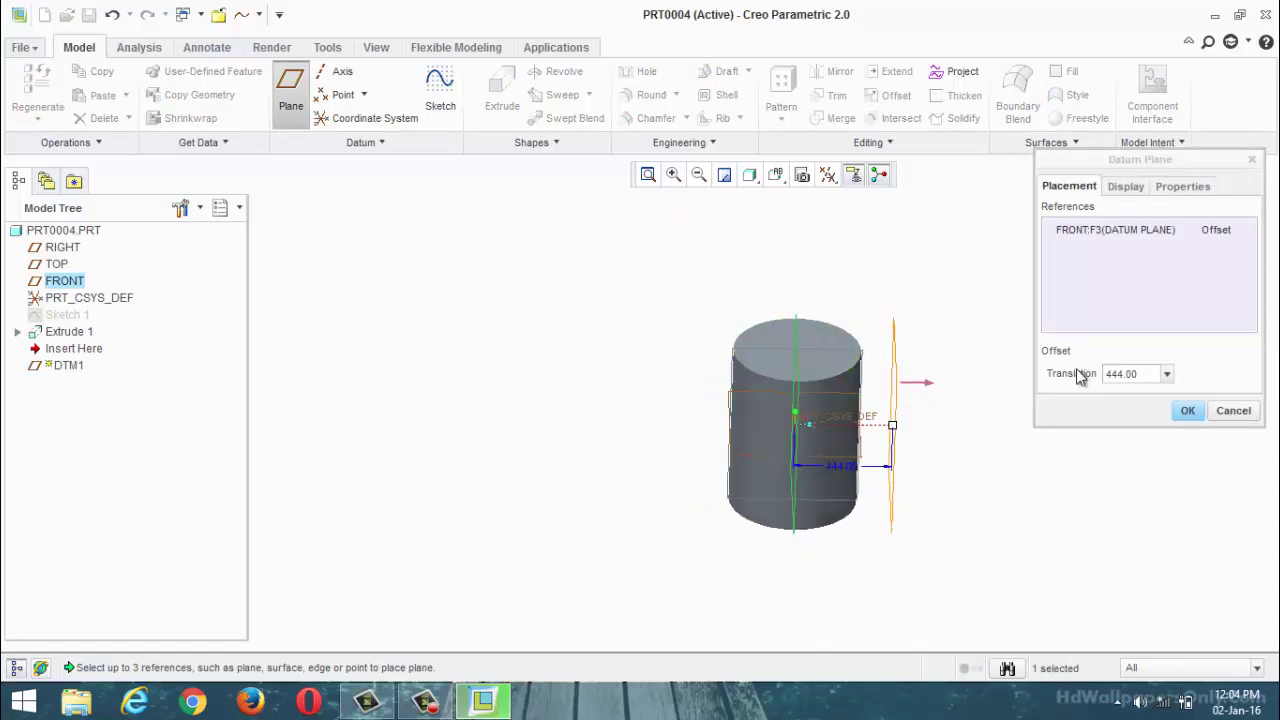
pyautogui.click(1187, 411)
# Sketch a small circle on the new offset plane, in front of the upper half of the cylinder, and finish the sketch.
pyautogui.click(432, 100)
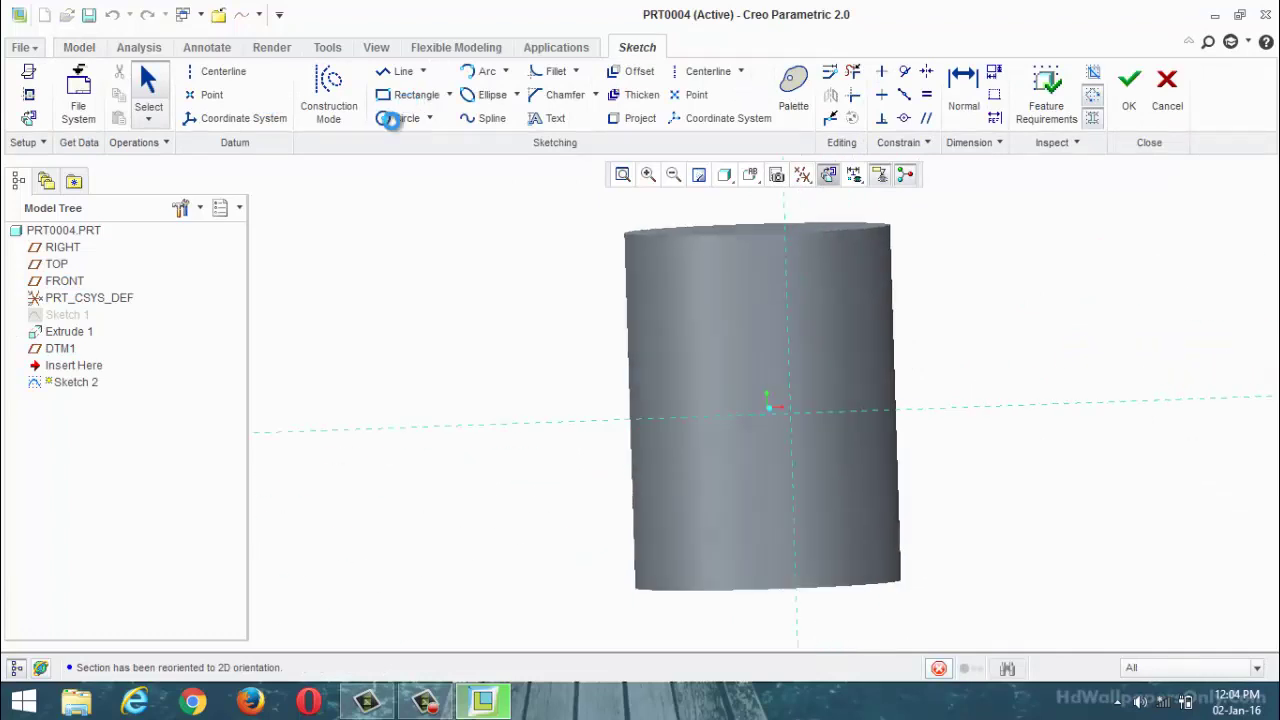
pyautogui.click(395, 118)
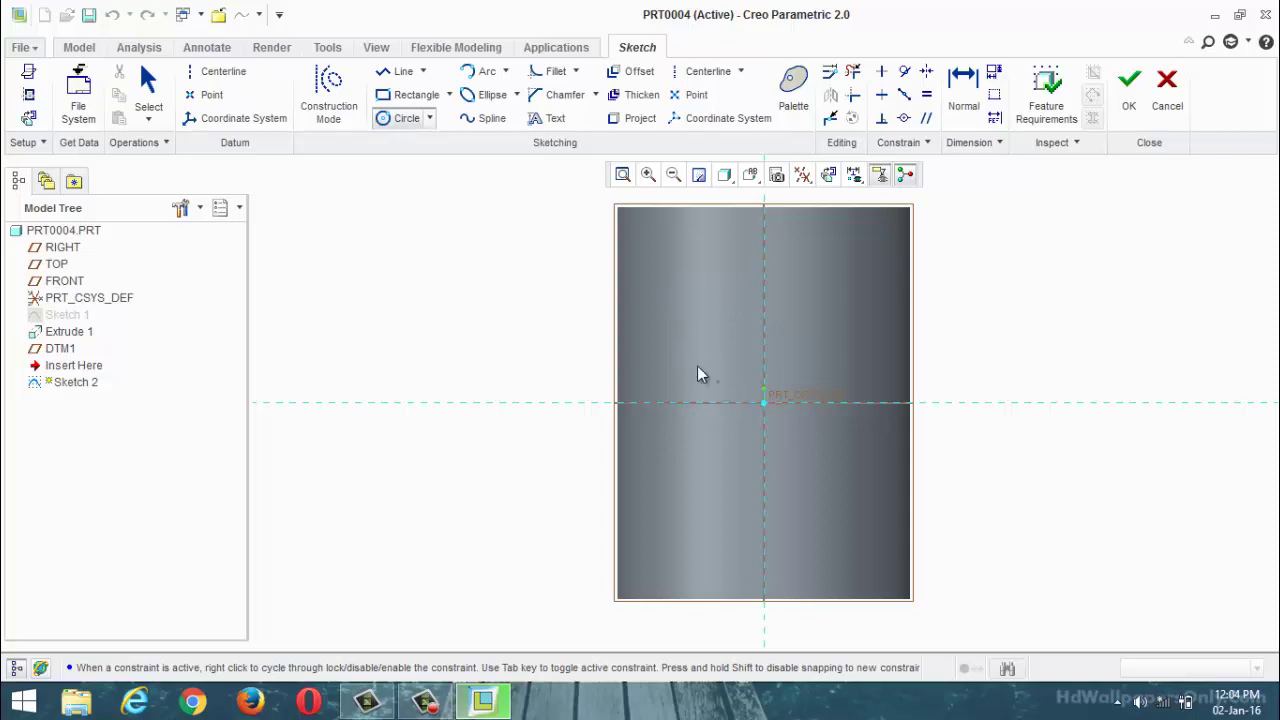
pyautogui.click(670, 310)
pyautogui.click(1129, 88)
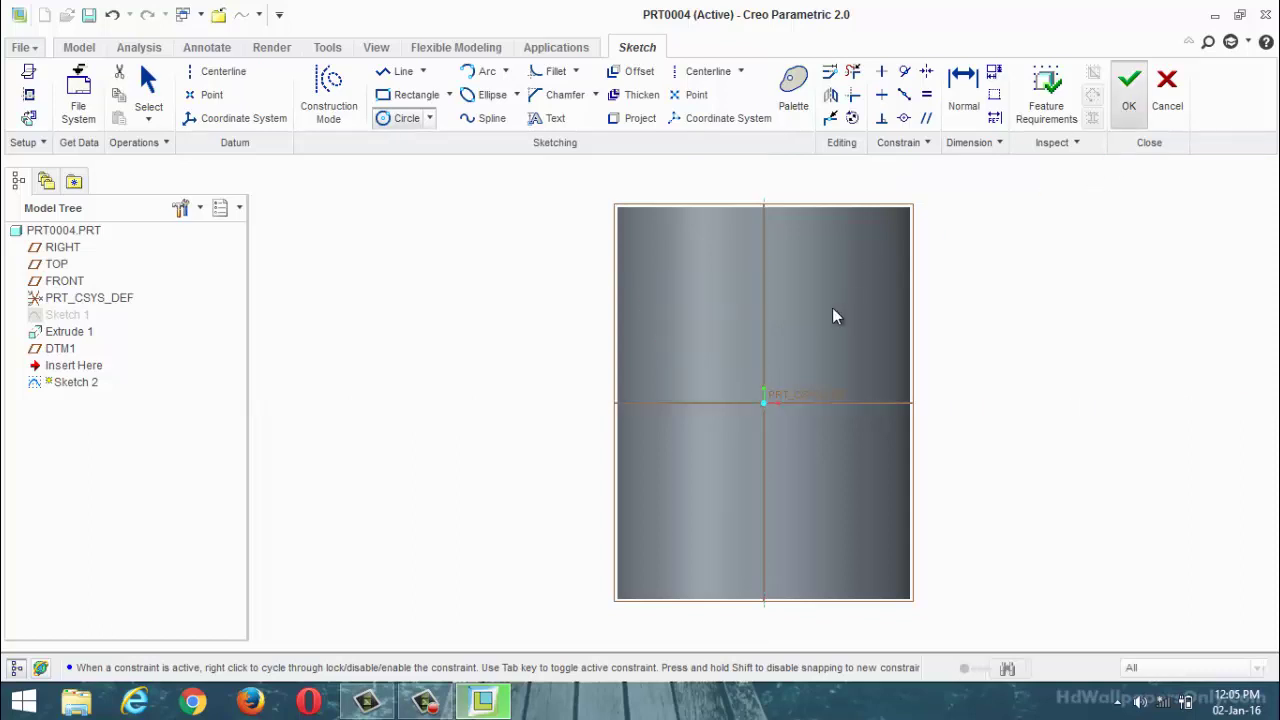
# Extrude the small circle toward the cylinder with the depth set to the next surface.
pyautogui.click(503, 92)
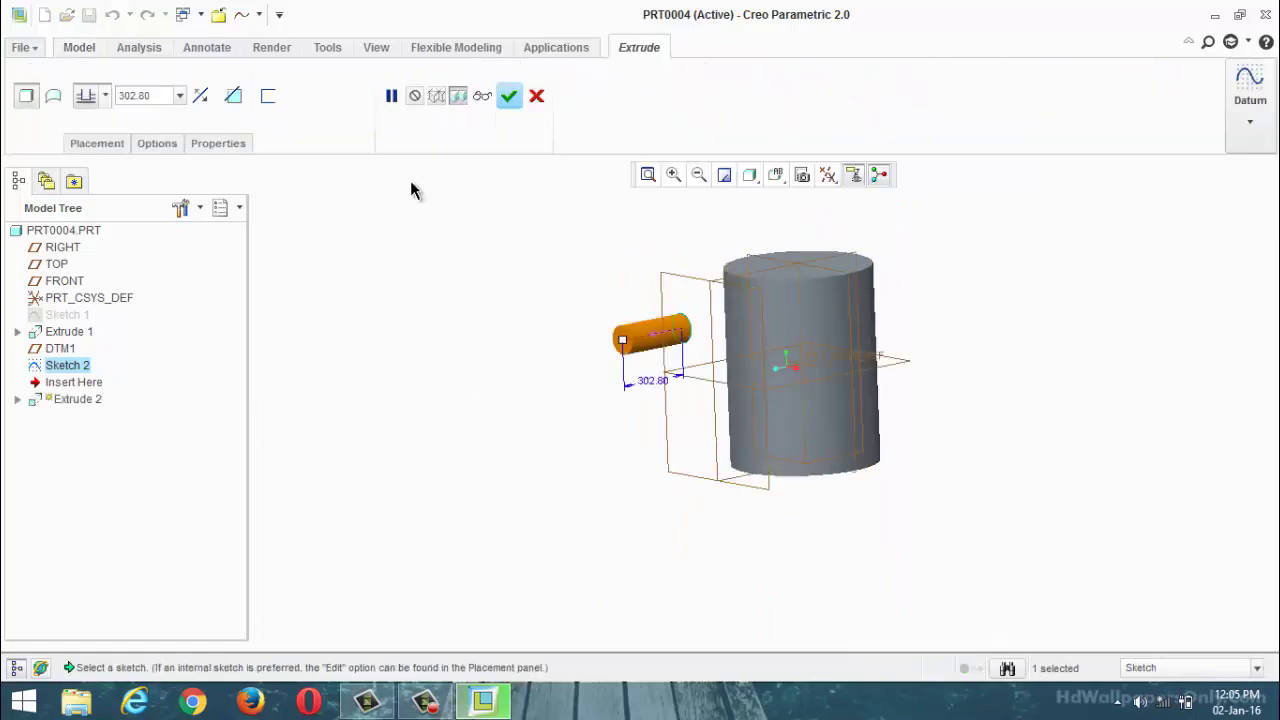
pyautogui.click(200, 95)
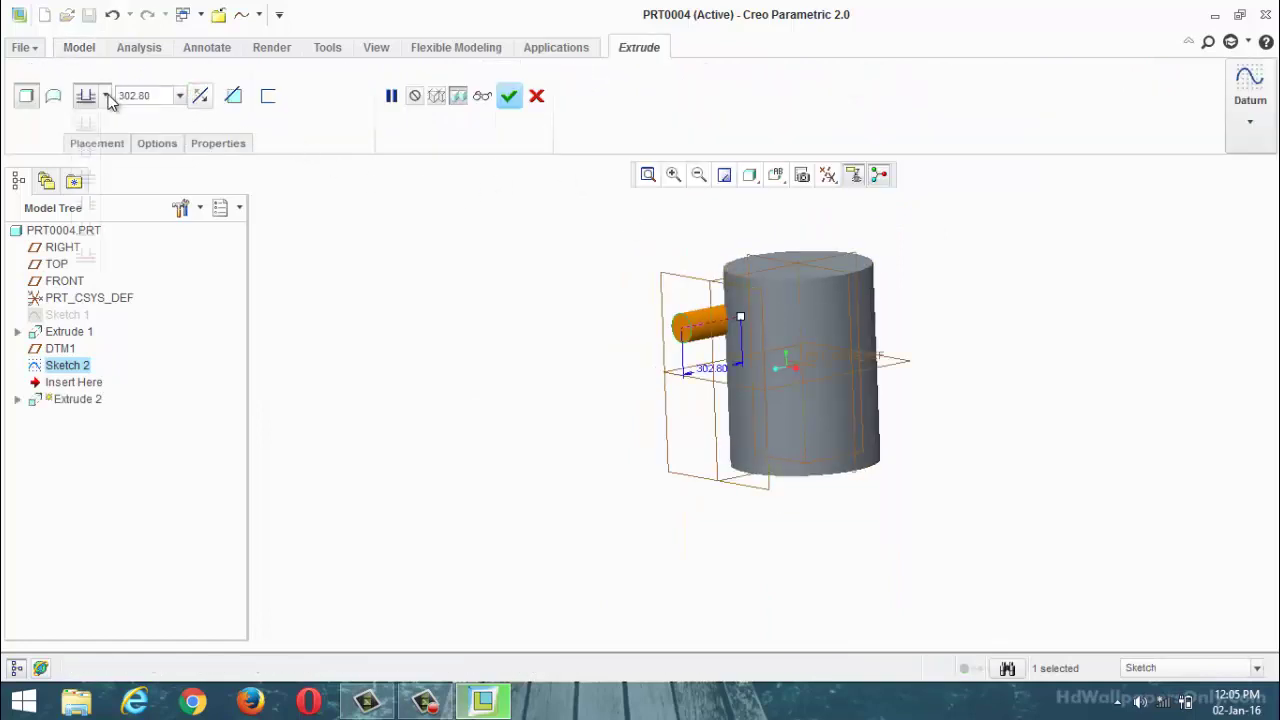
pyautogui.click(105, 95)
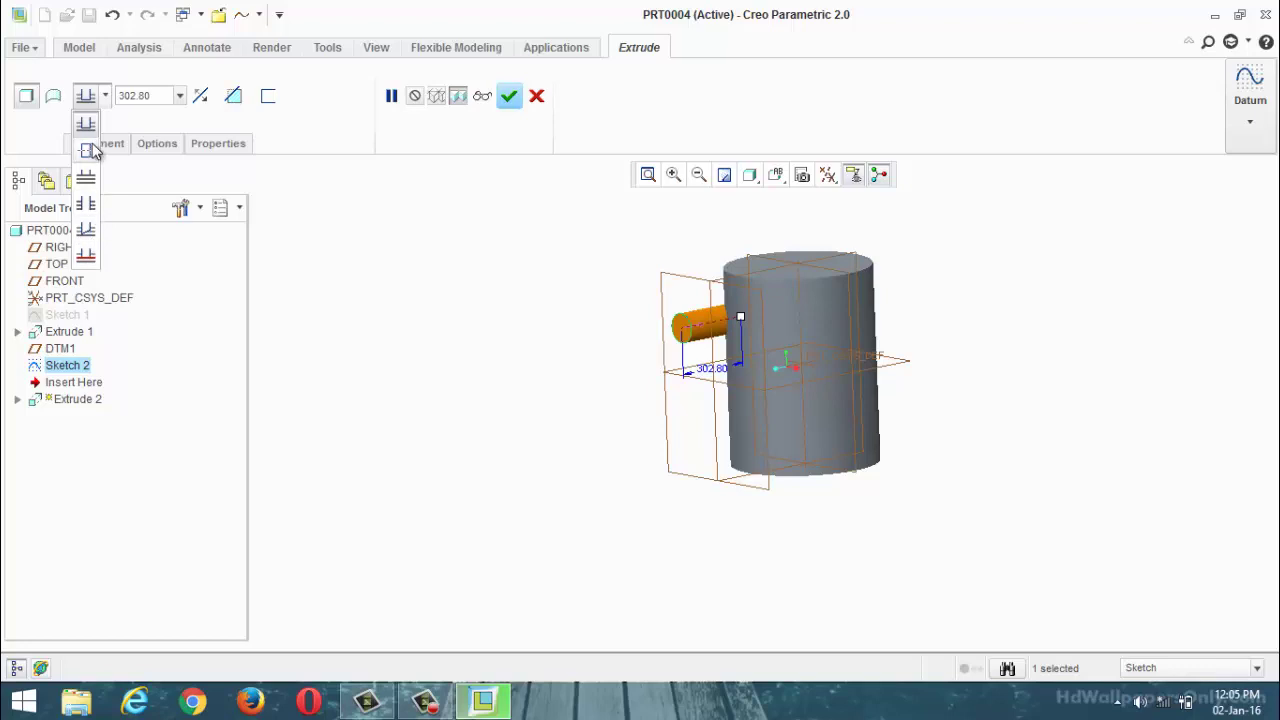
pyautogui.click(85, 184)
pyautogui.click(509, 96)
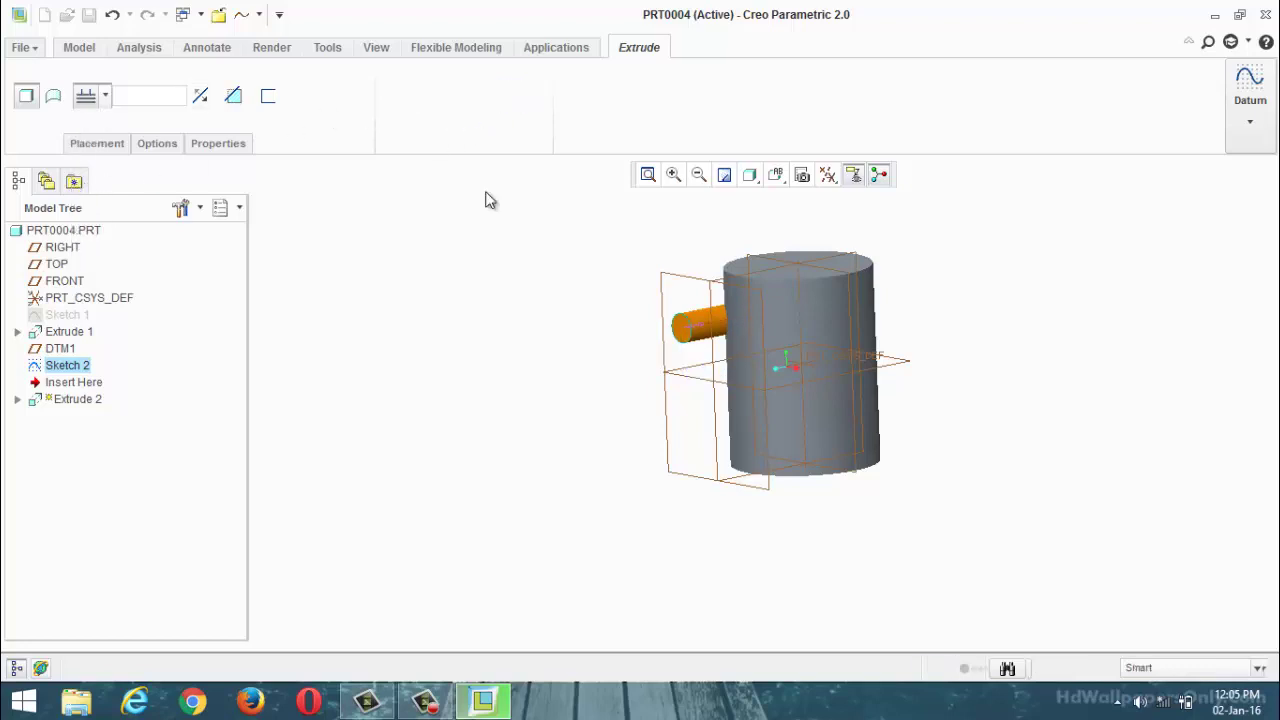
pyautogui.moveTo(480, 309); pyautogui.dragTo(563, 327, button='middle')
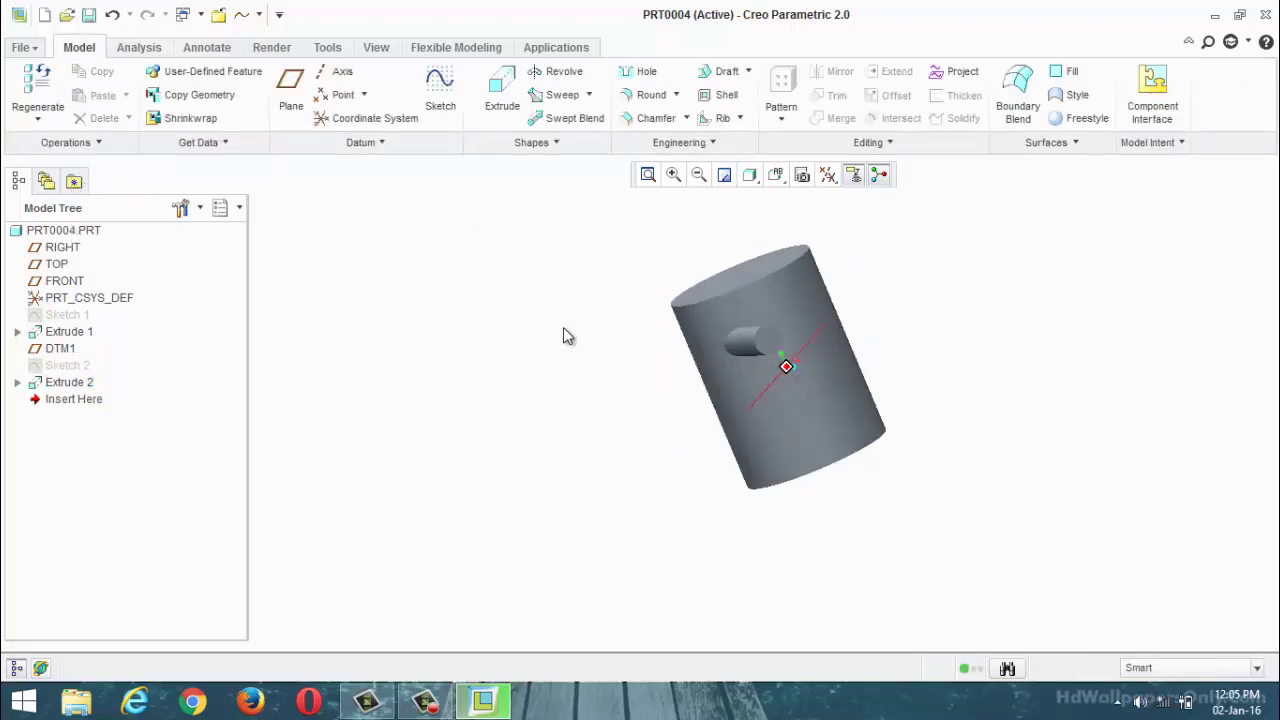
# Start a Fill pattern of the small side boss and open an internal sketch on the offset datum plane.
pyautogui.click(710, 357)
pyautogui.click(643, 261)
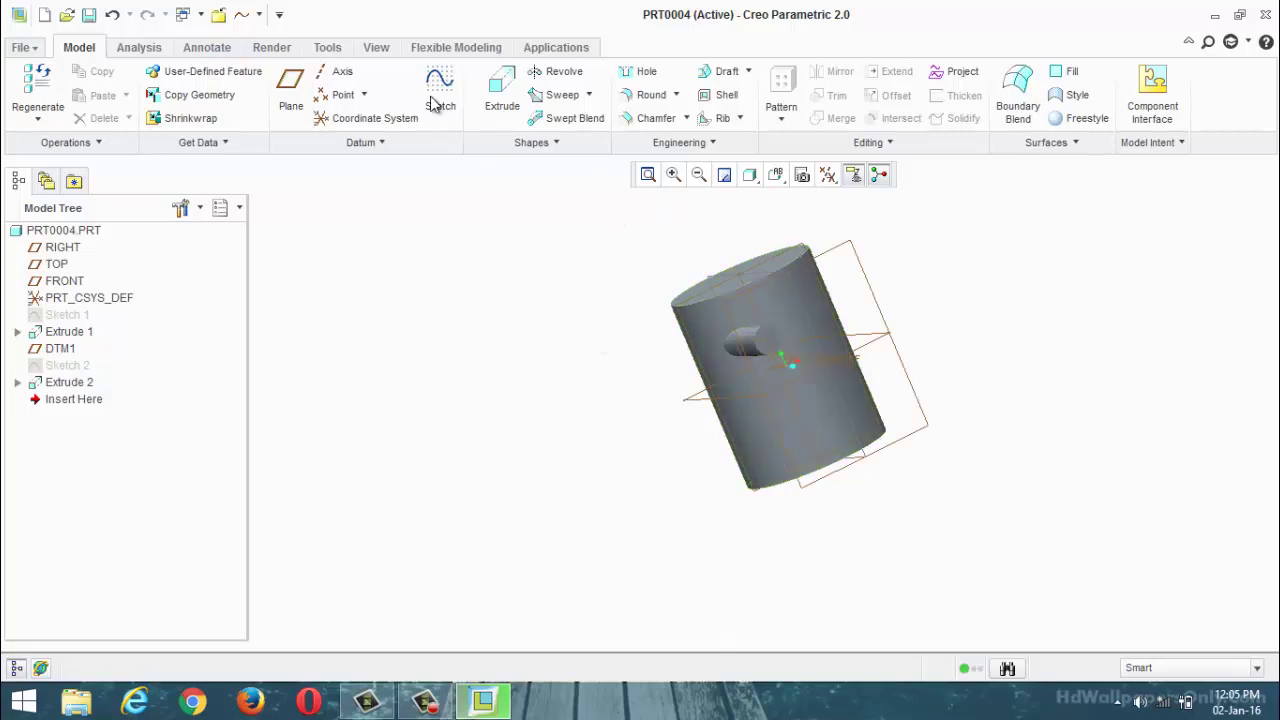
pyautogui.click(755, 343)
pyautogui.click(778, 104)
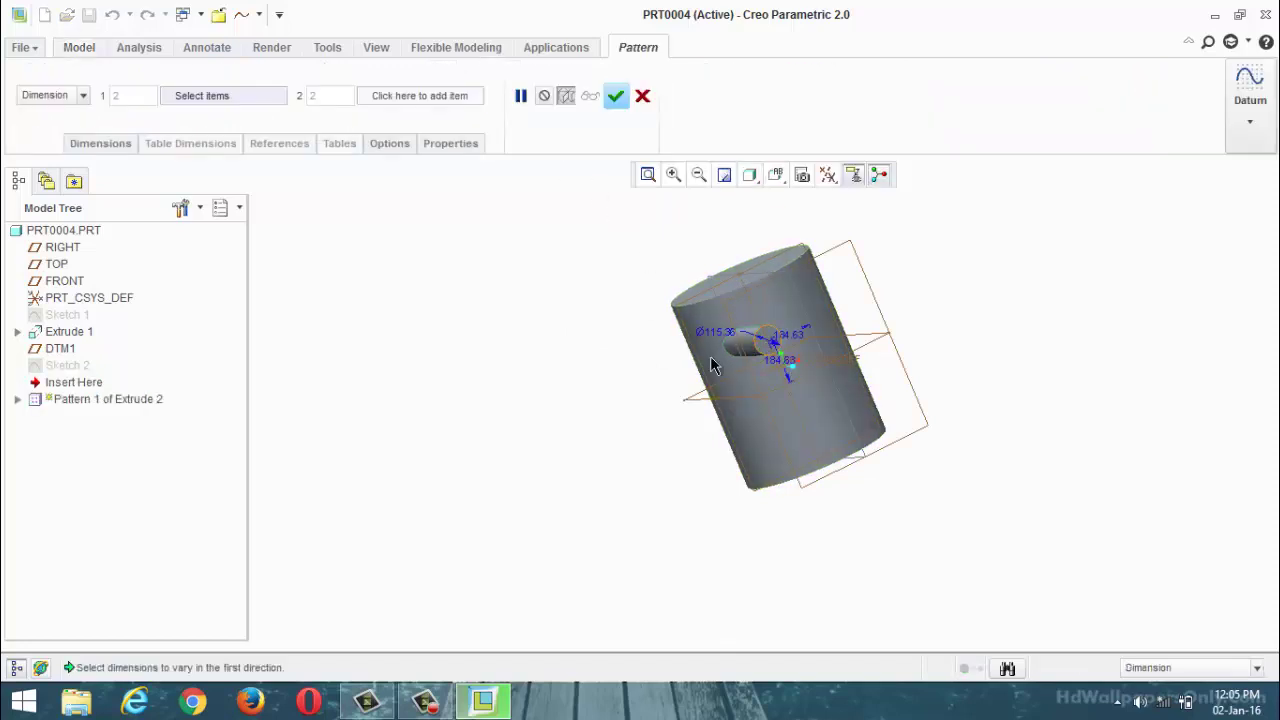
pyautogui.click(84, 96)
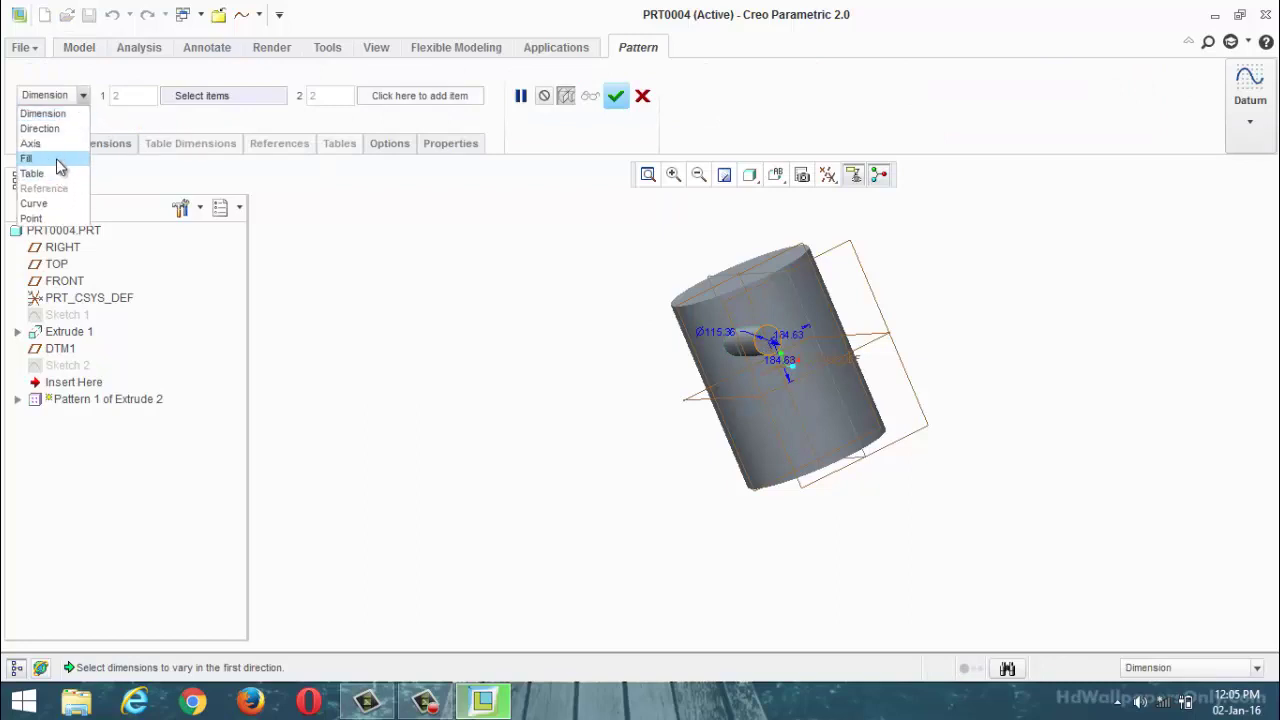
pyautogui.click(56, 158)
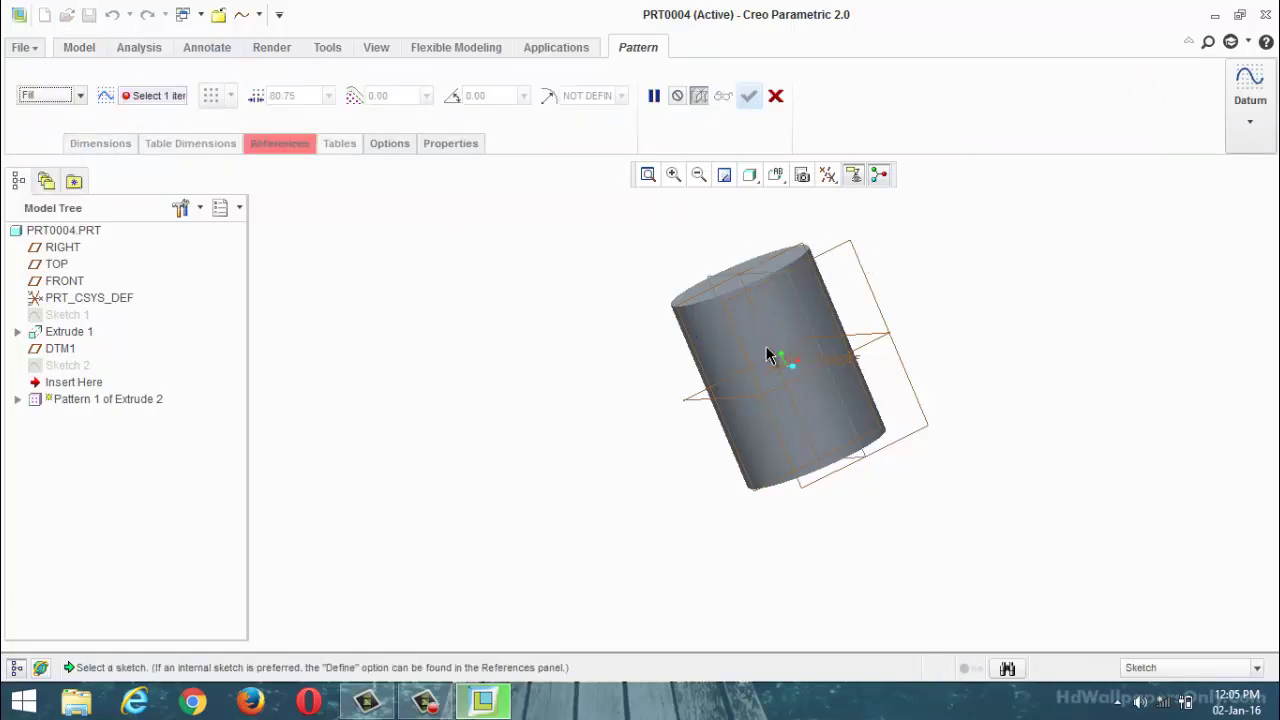
pyautogui.click(282, 144)
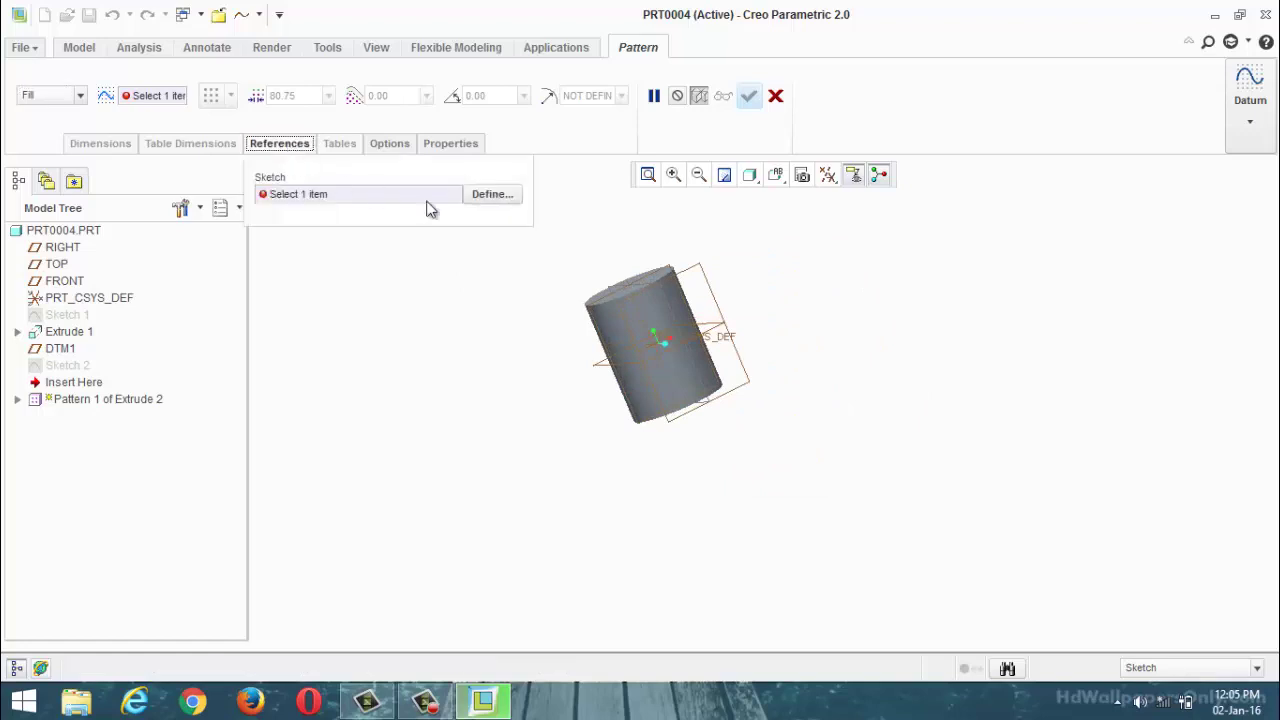
pyautogui.click(492, 194)
pyautogui.click(700, 270)
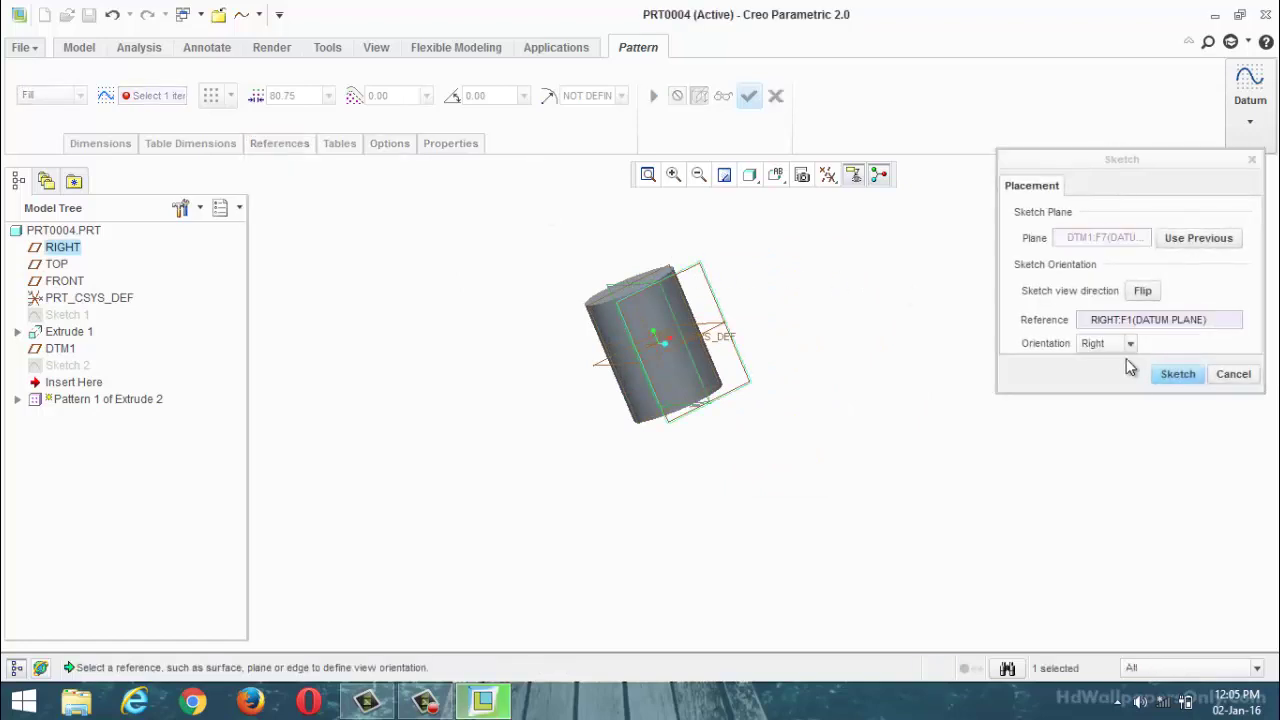
pyautogui.click(1177, 374)
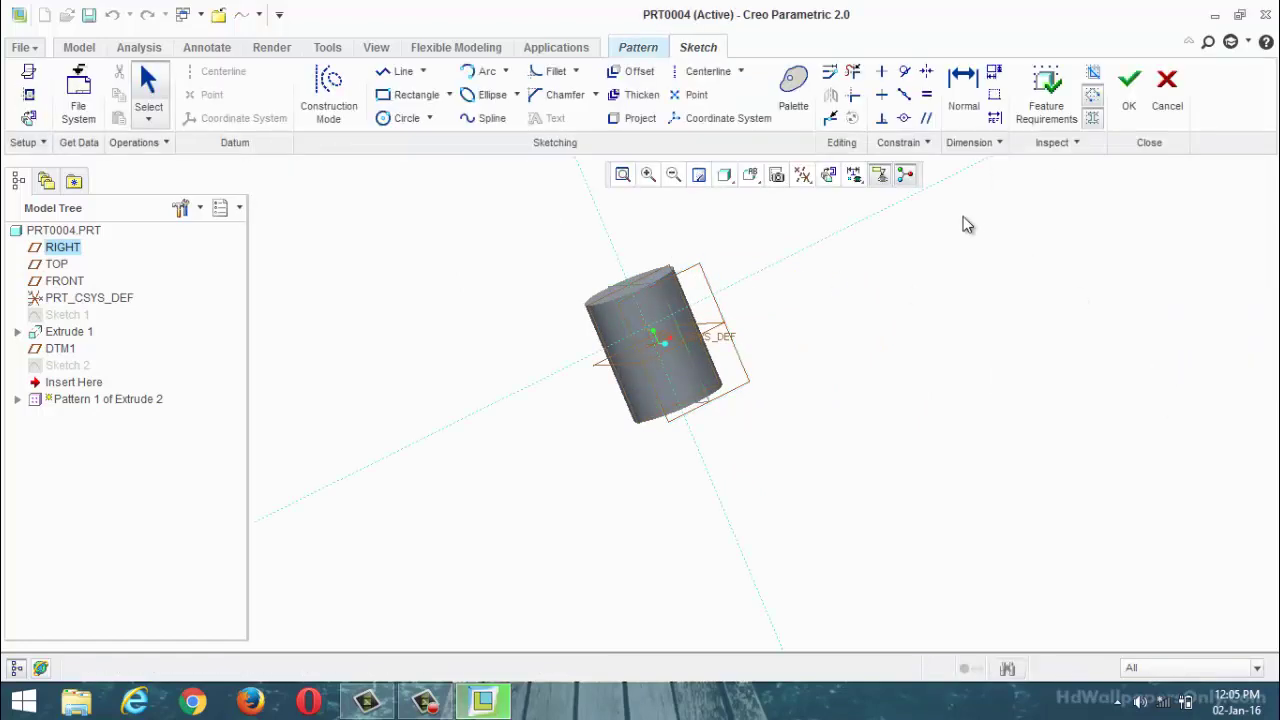
# Sketch a rectangular fill area that extends past the side of the cylinder, and finish the sketch.
pyautogui.click(836, 177)
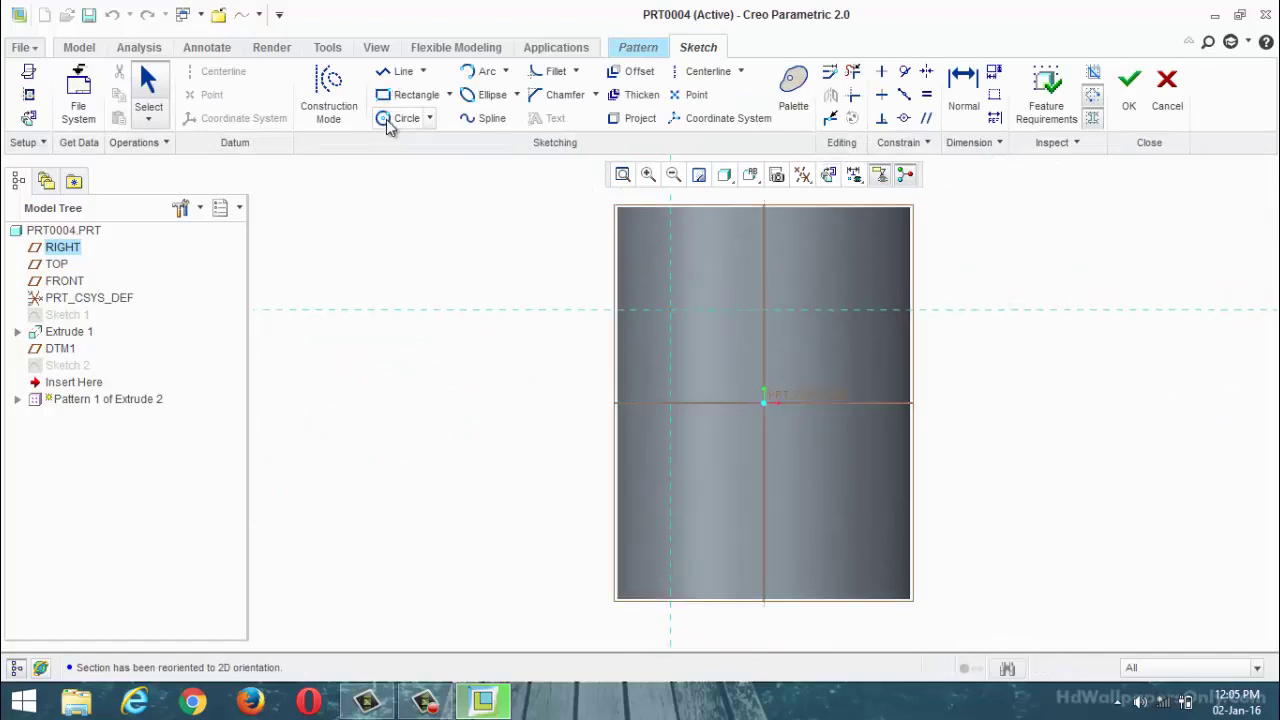
pyautogui.click(390, 120)
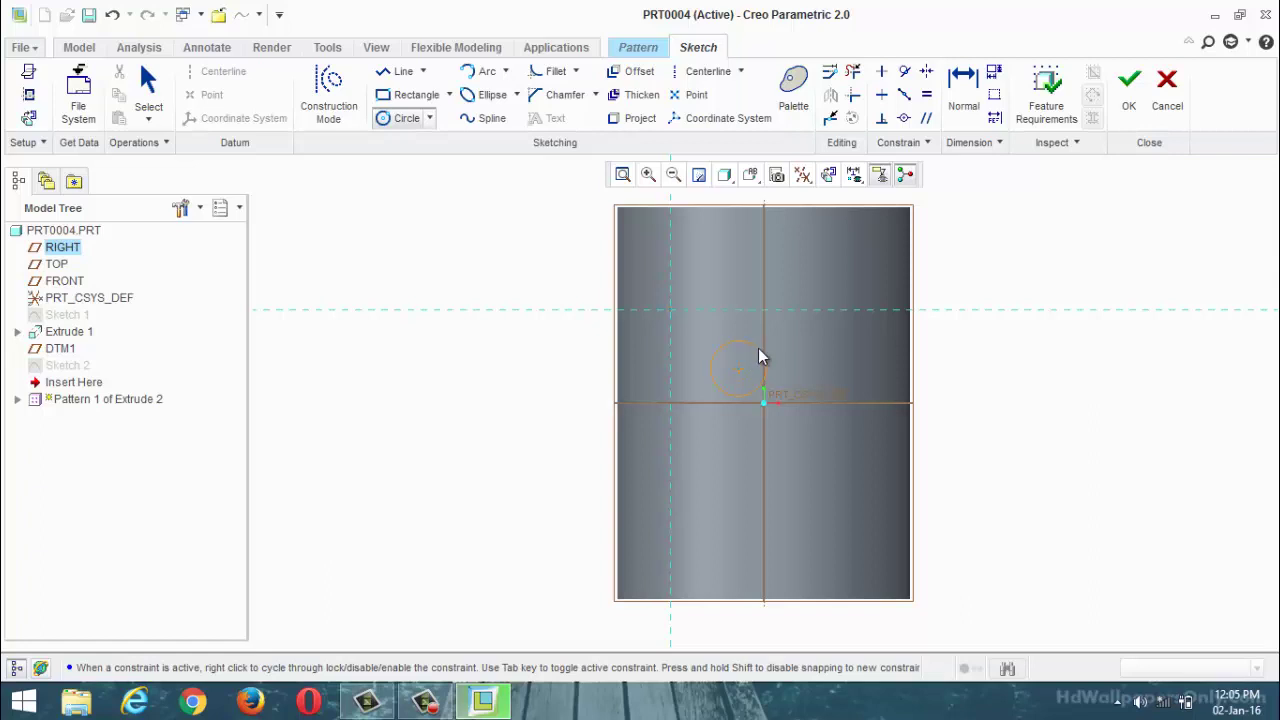
pyautogui.click(765, 403)
pyautogui.middleClick(763, 436)
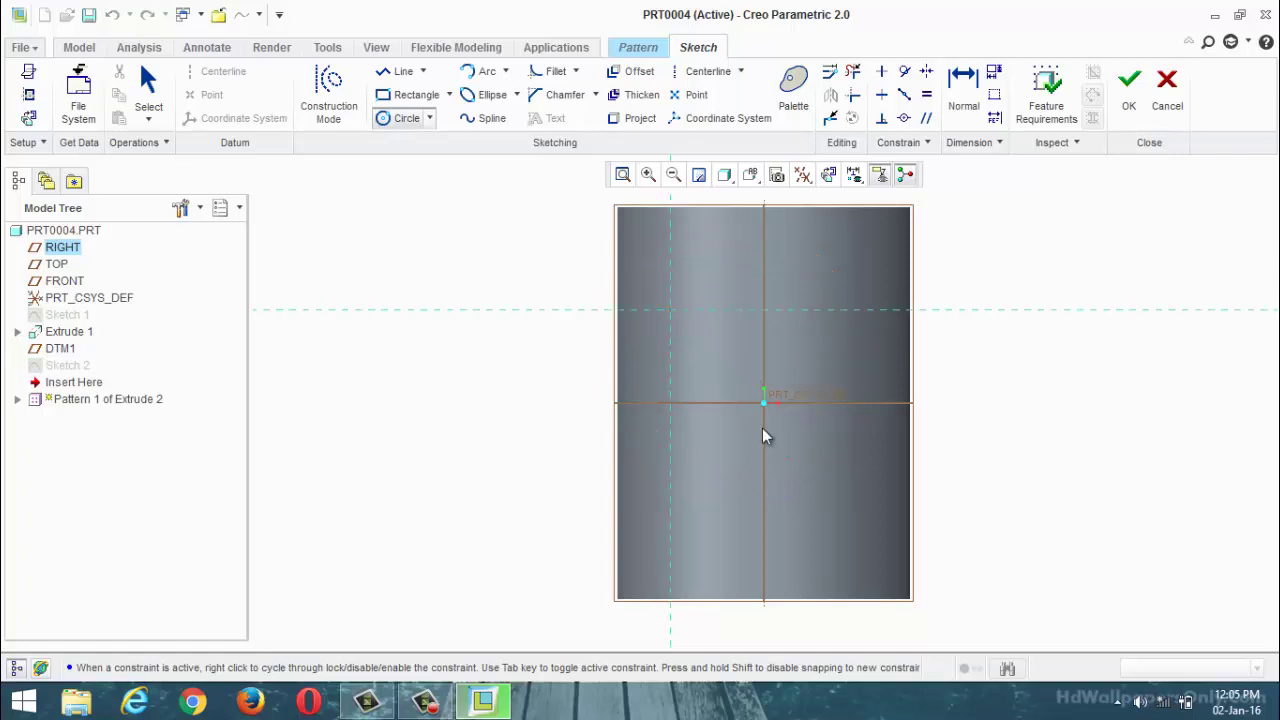
pyautogui.click(412, 95)
pyautogui.click(692, 345)
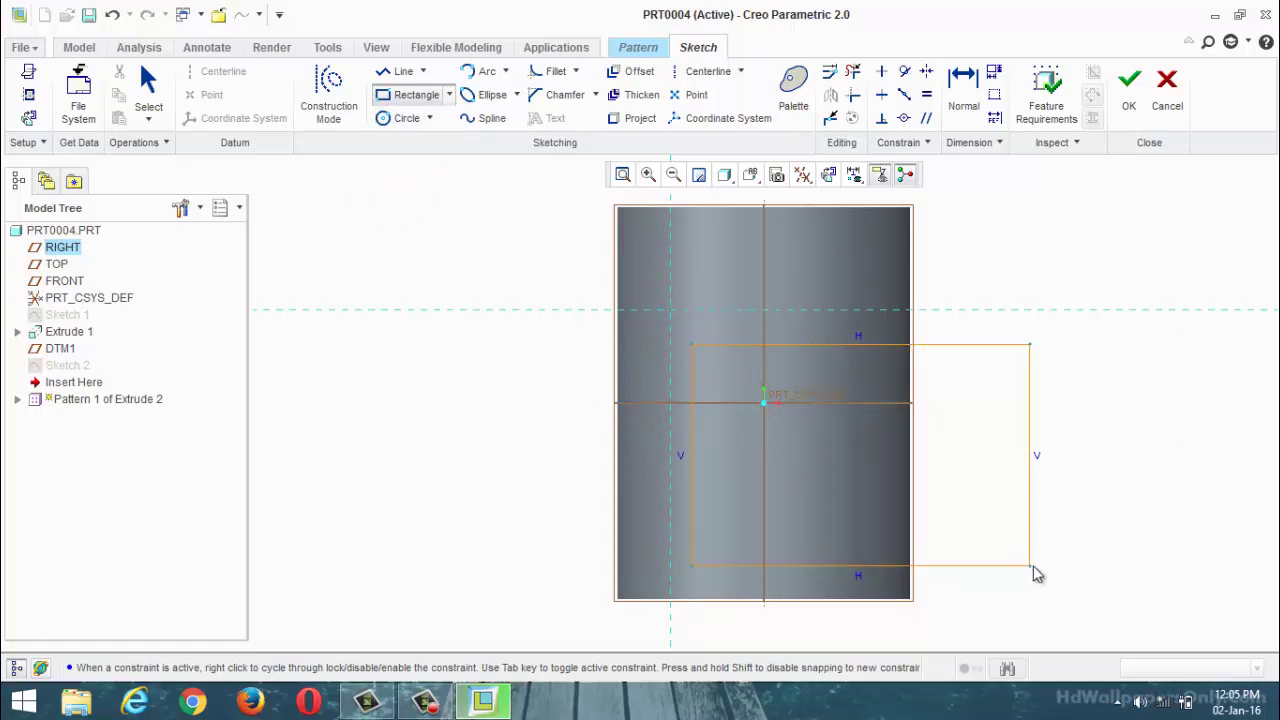
pyautogui.click(1129, 90)
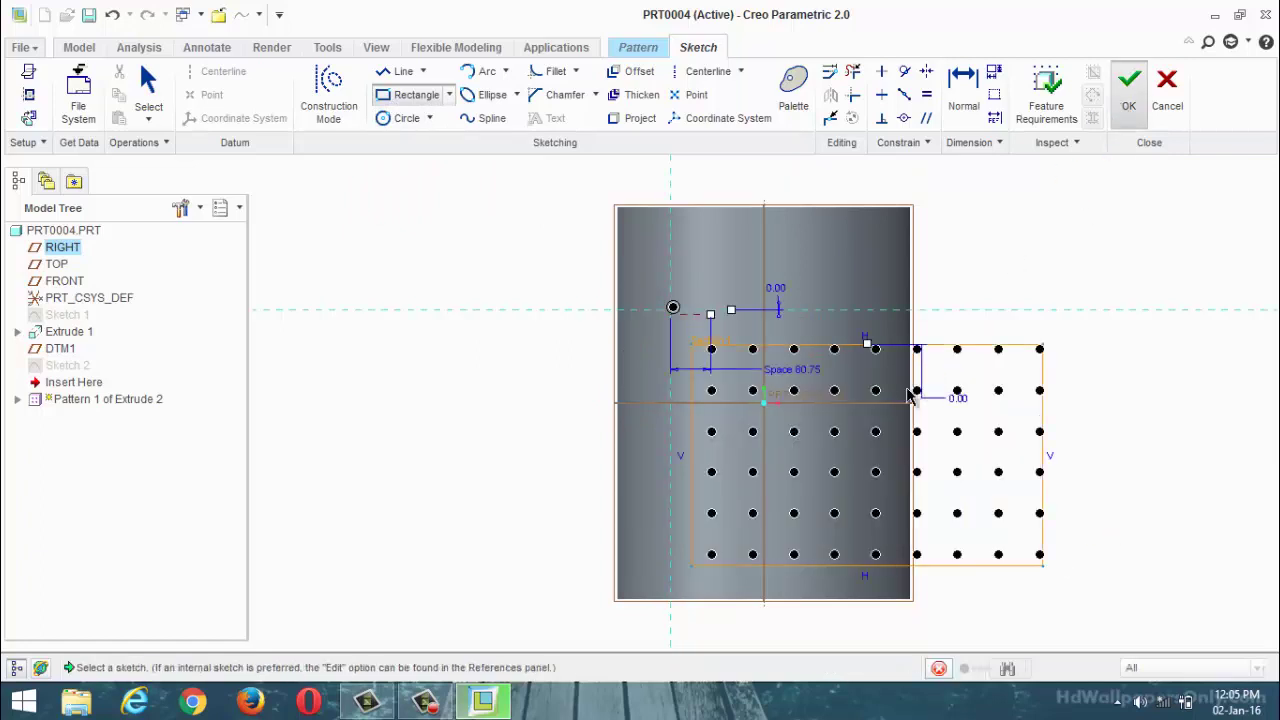
# Try to generate the fill pattern from the overhanging rectangle, and cancel its changes.
pyautogui.moveTo(702, 332); pyautogui.dragTo(757, 206, button='middle')
pyautogui.click(749, 97)
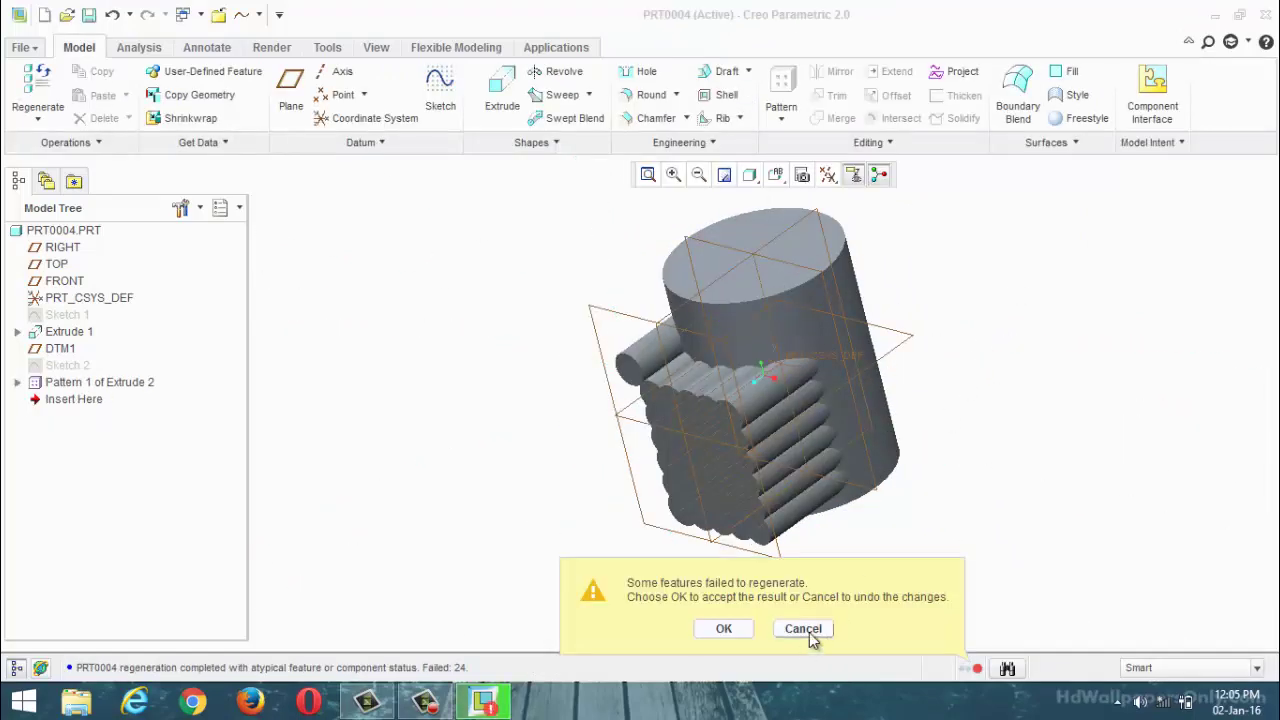
pyautogui.click(803, 629)
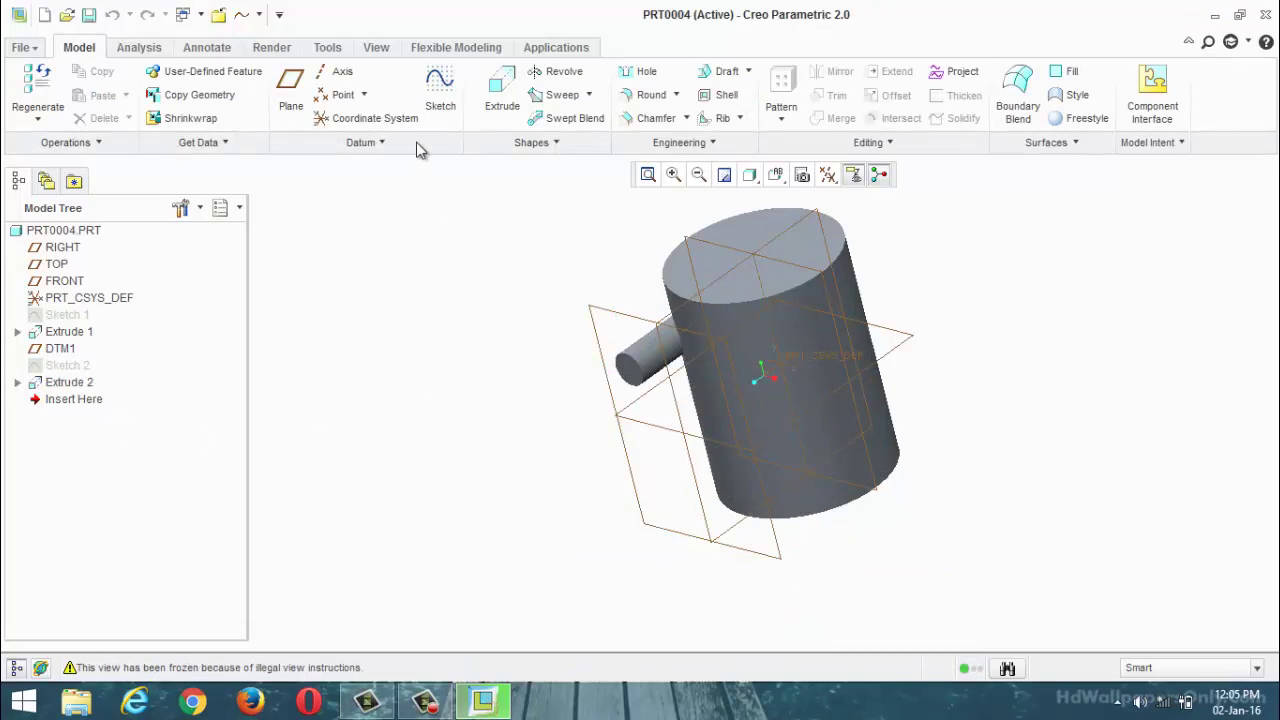
pyautogui.click(440, 92)
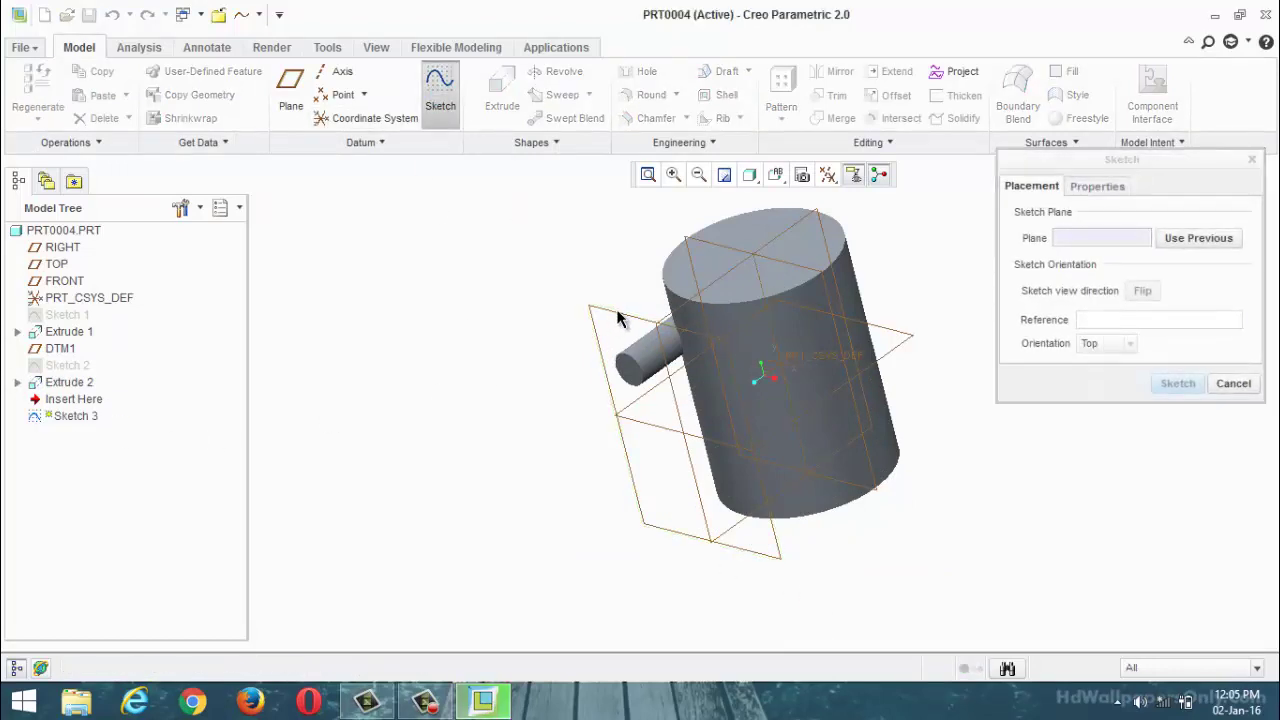
pyautogui.click(617, 318)
pyautogui.click(1177, 383)
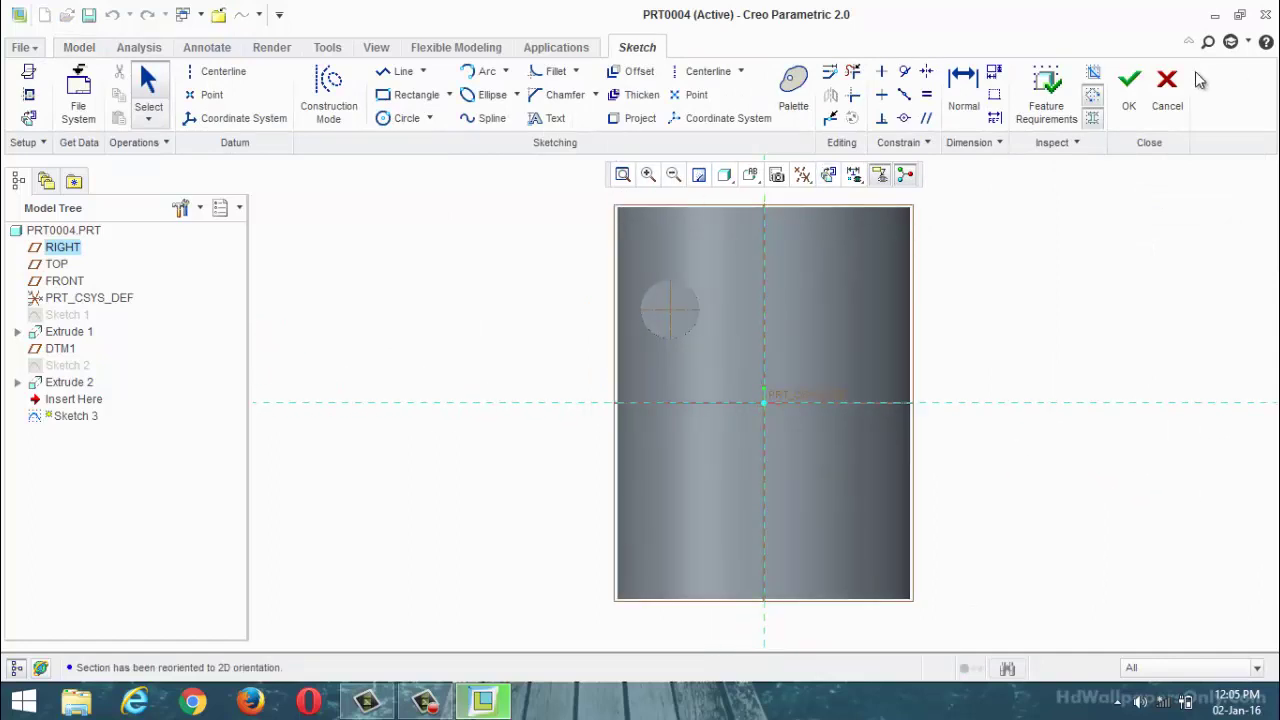
pyautogui.click(1129, 86)
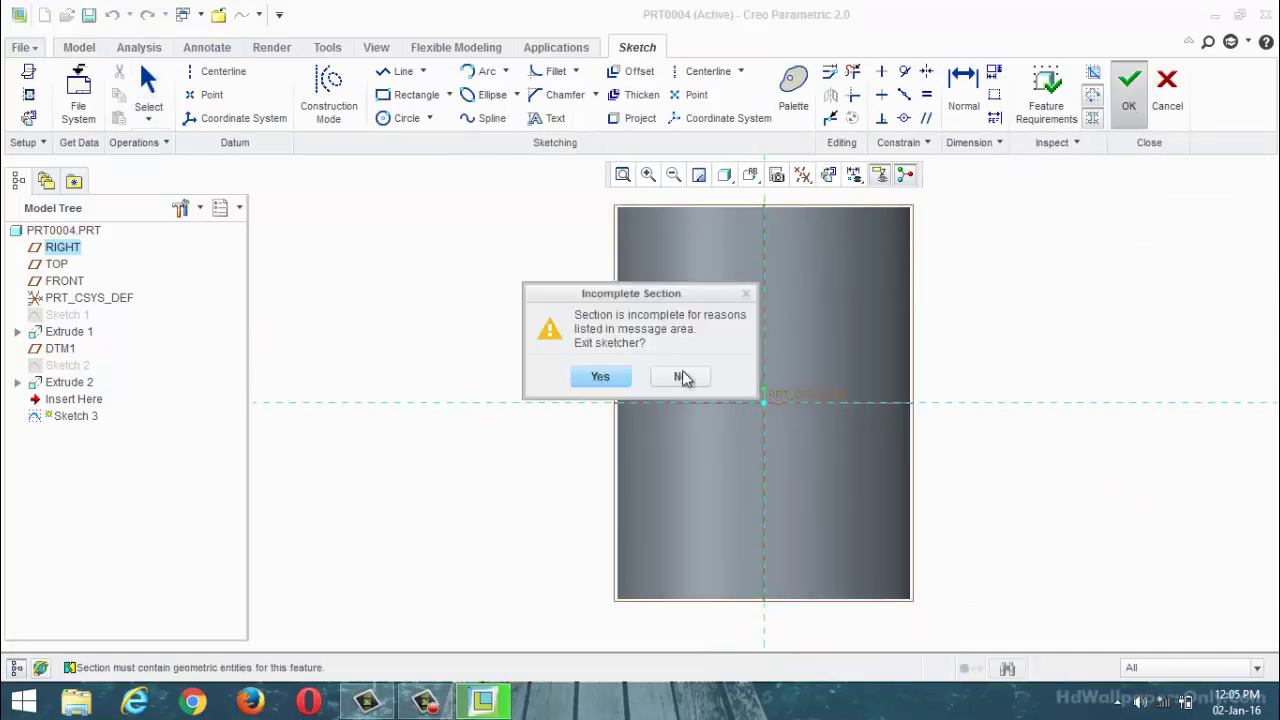
pyautogui.click(600, 377)
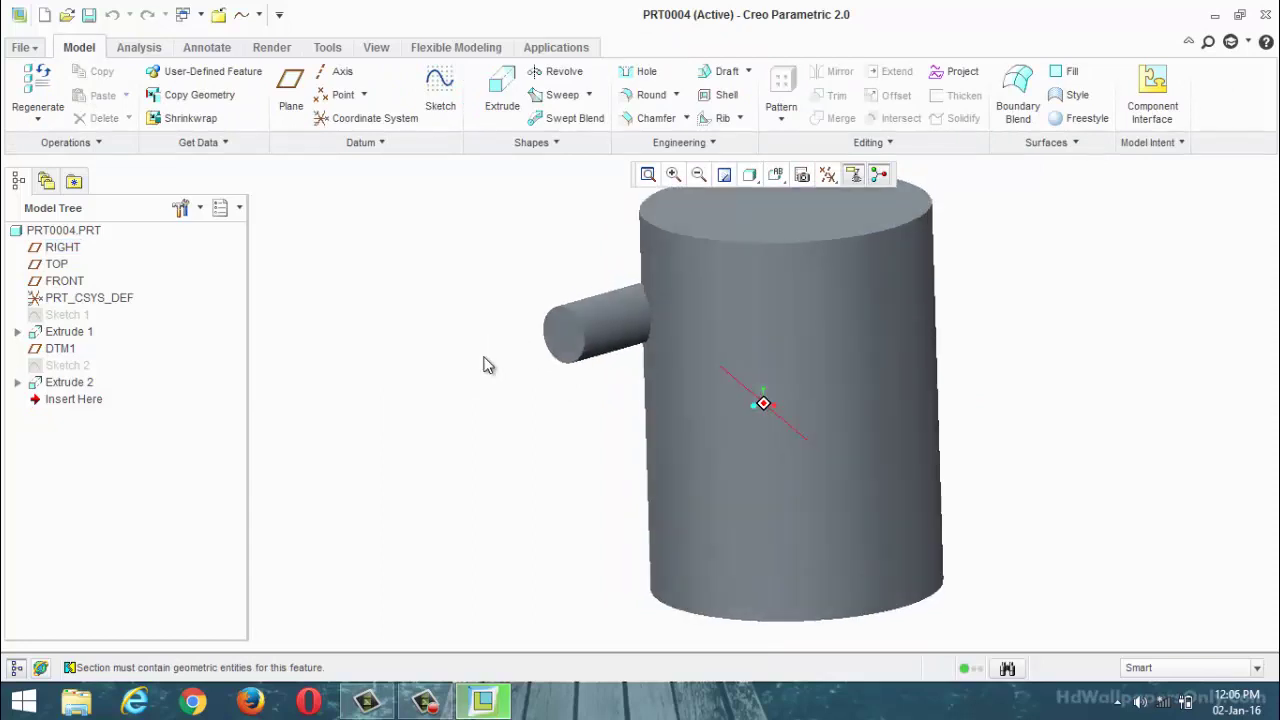
# Create a Fill pattern of the side boss and define its internal sketch on the offset datum plane.
pyautogui.click(610, 330)
pyautogui.click(782, 112)
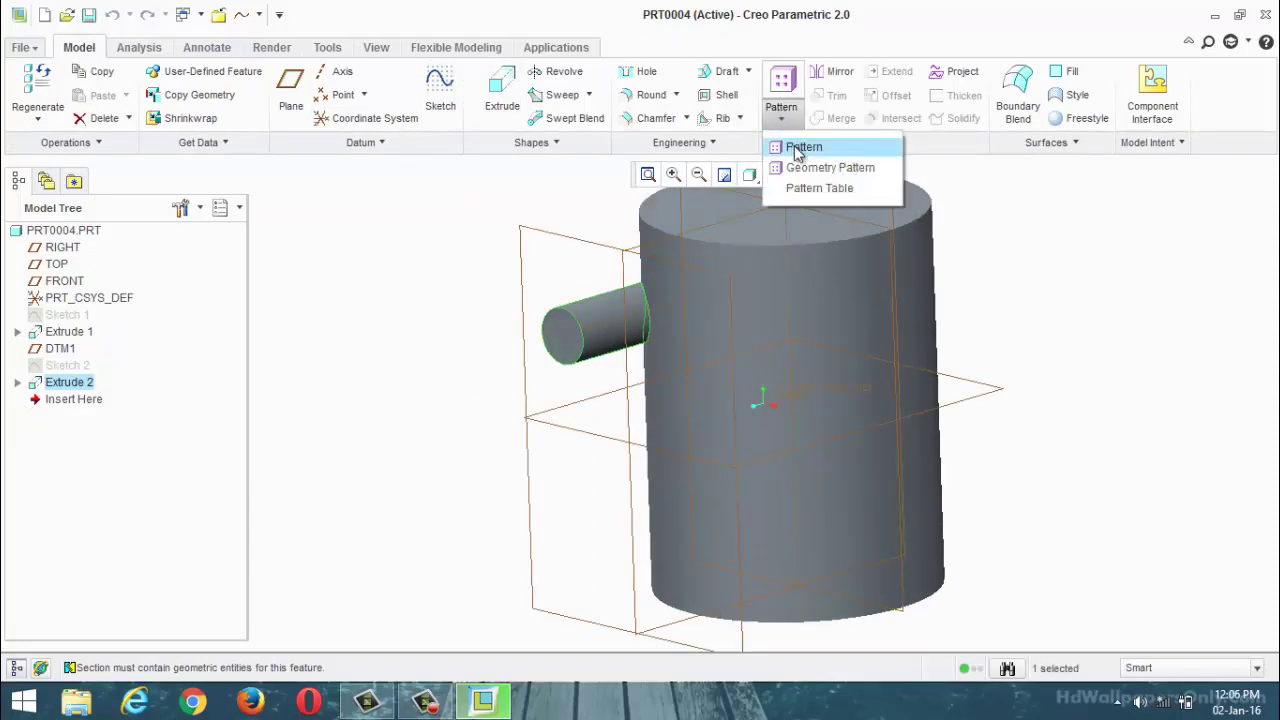
pyautogui.click(797, 148)
pyautogui.click(50, 95)
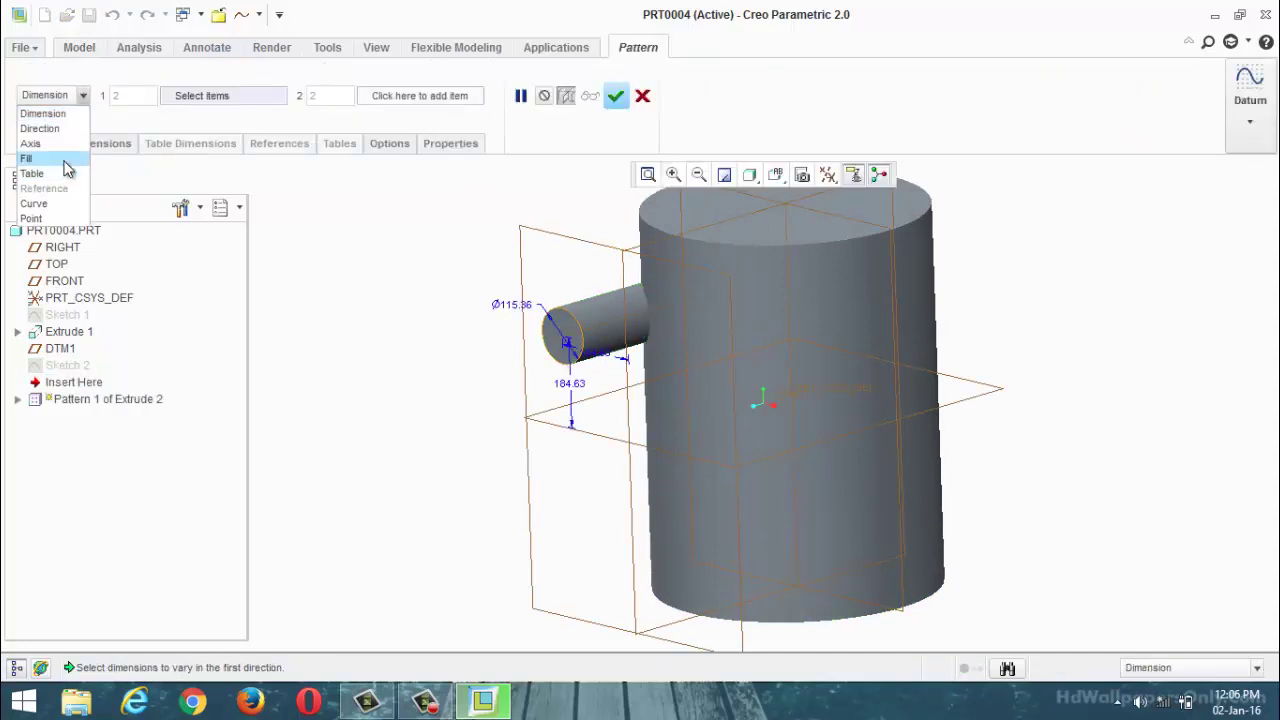
pyautogui.click(27, 158)
pyautogui.click(280, 143)
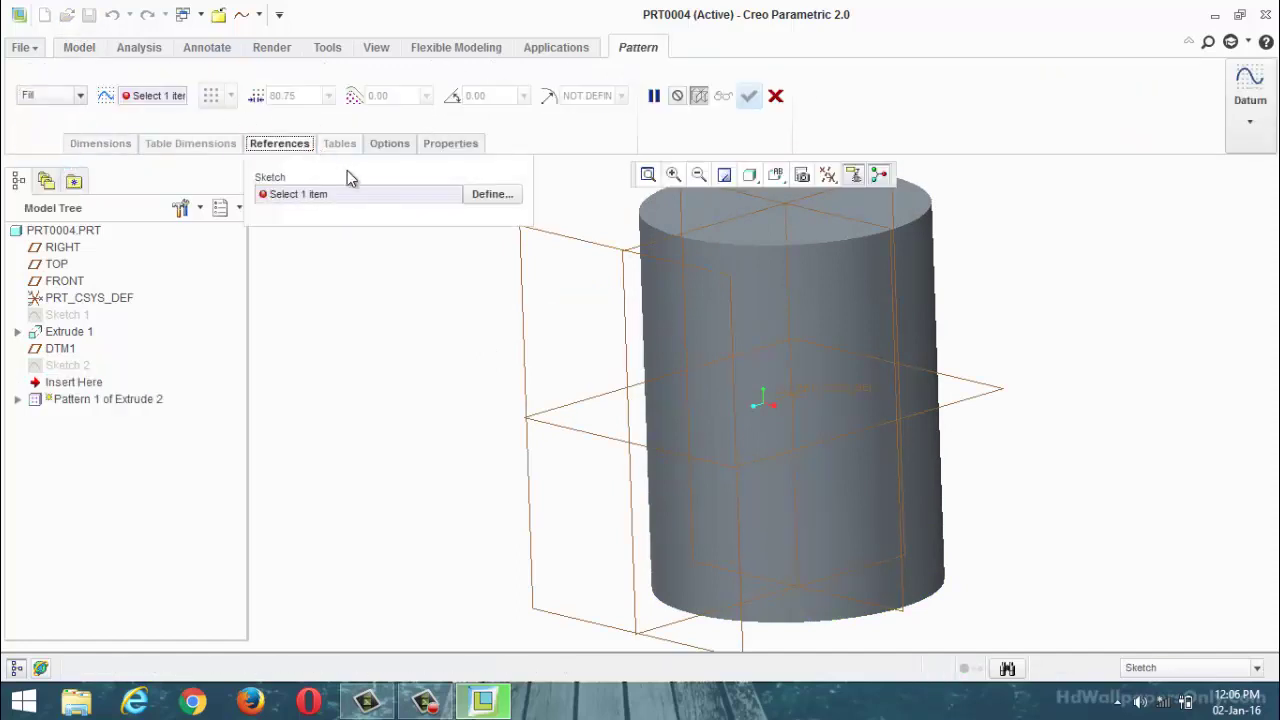
pyautogui.click(490, 195)
pyautogui.scroll(-2, 638, 373)
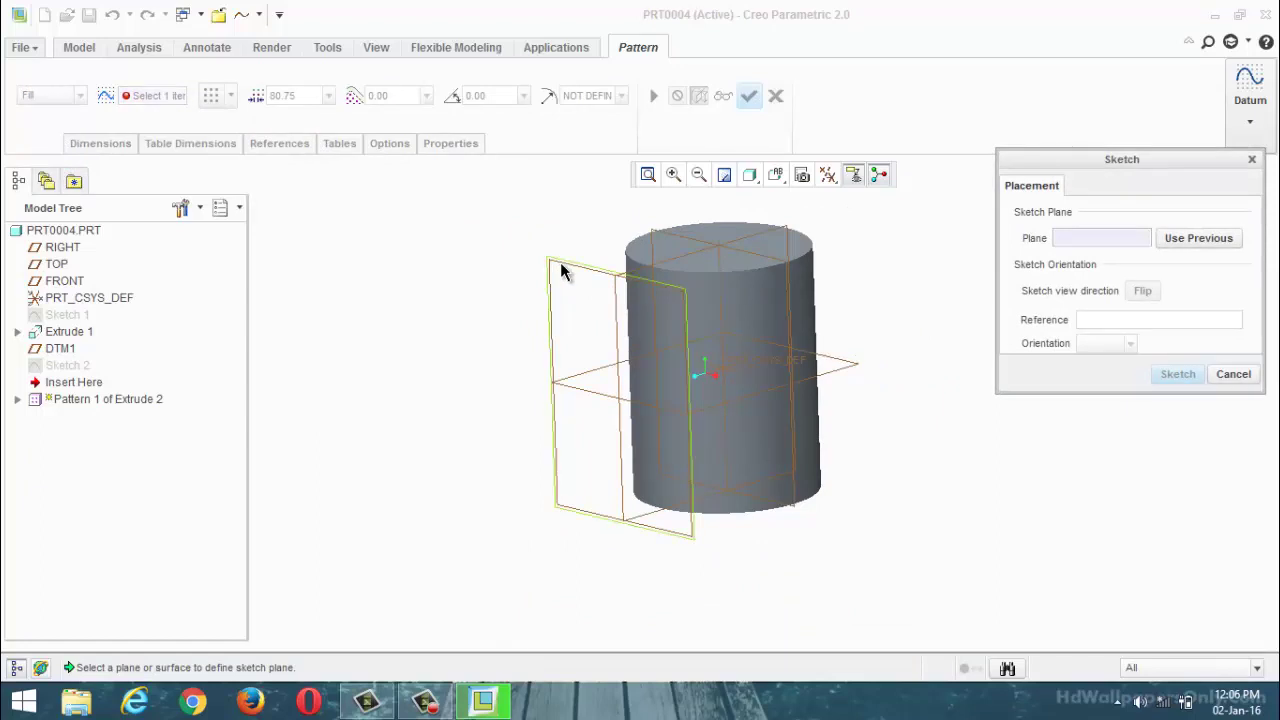
pyautogui.click(560, 264)
pyautogui.click(1180, 372)
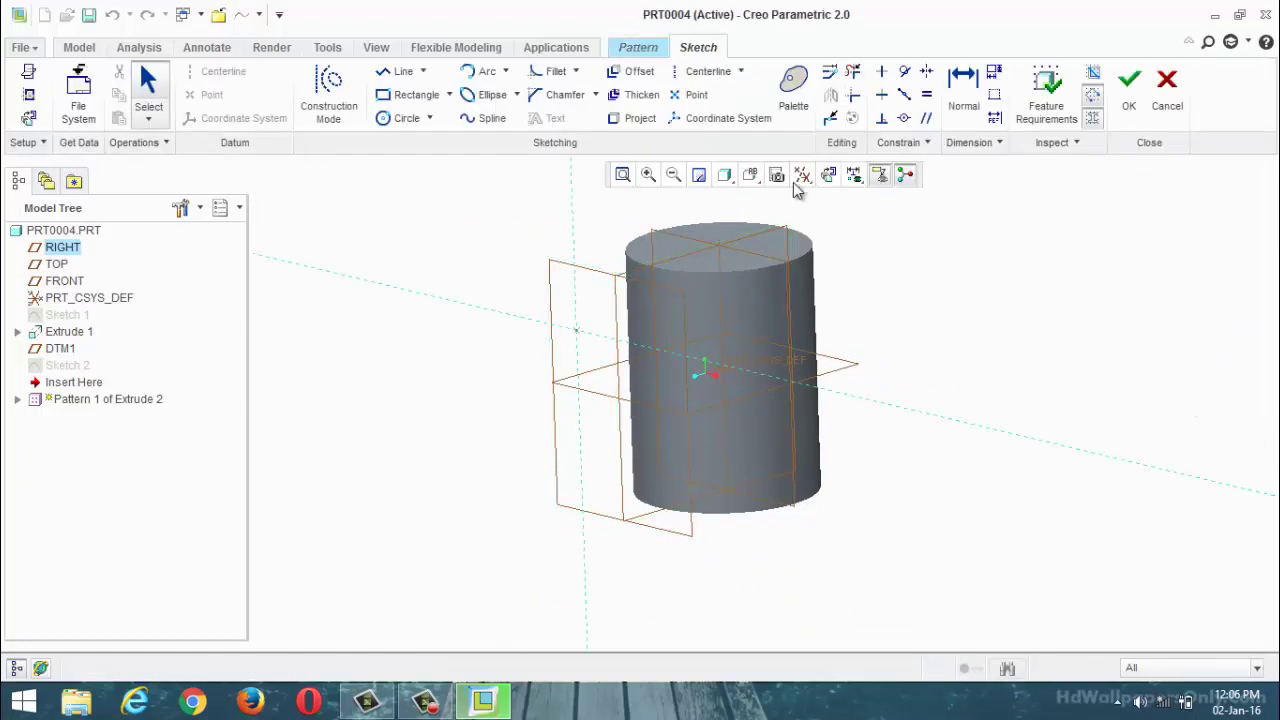
# Sketch a rectangular fill area within the cylinder's outline and complete the fill pattern with 80.75 spacing.
pyautogui.click(828, 177)
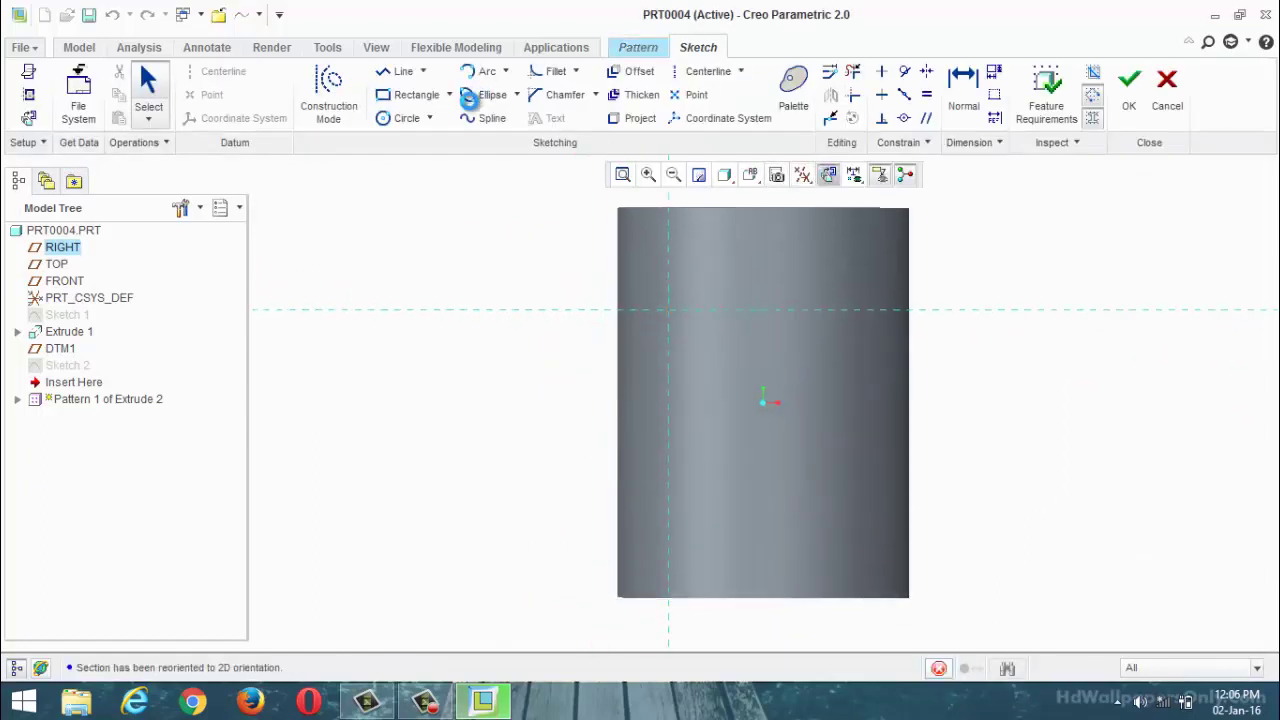
pyautogui.click(419, 98)
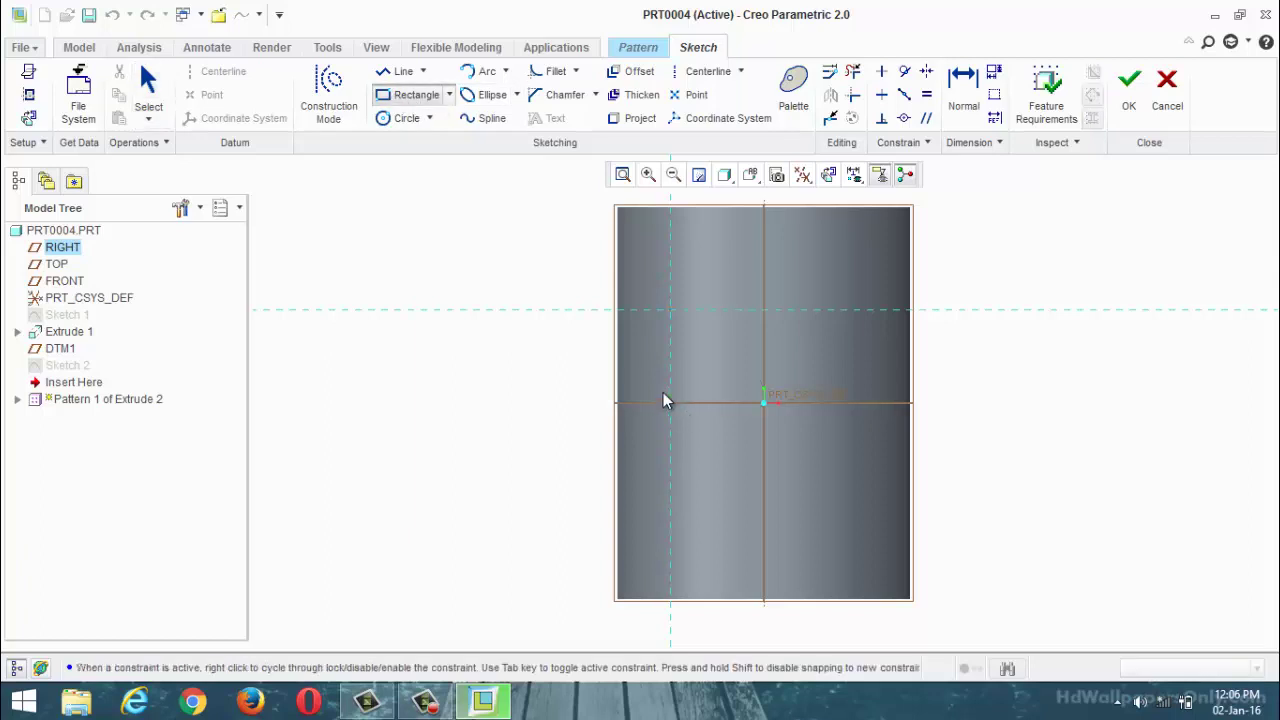
pyautogui.click(825, 497)
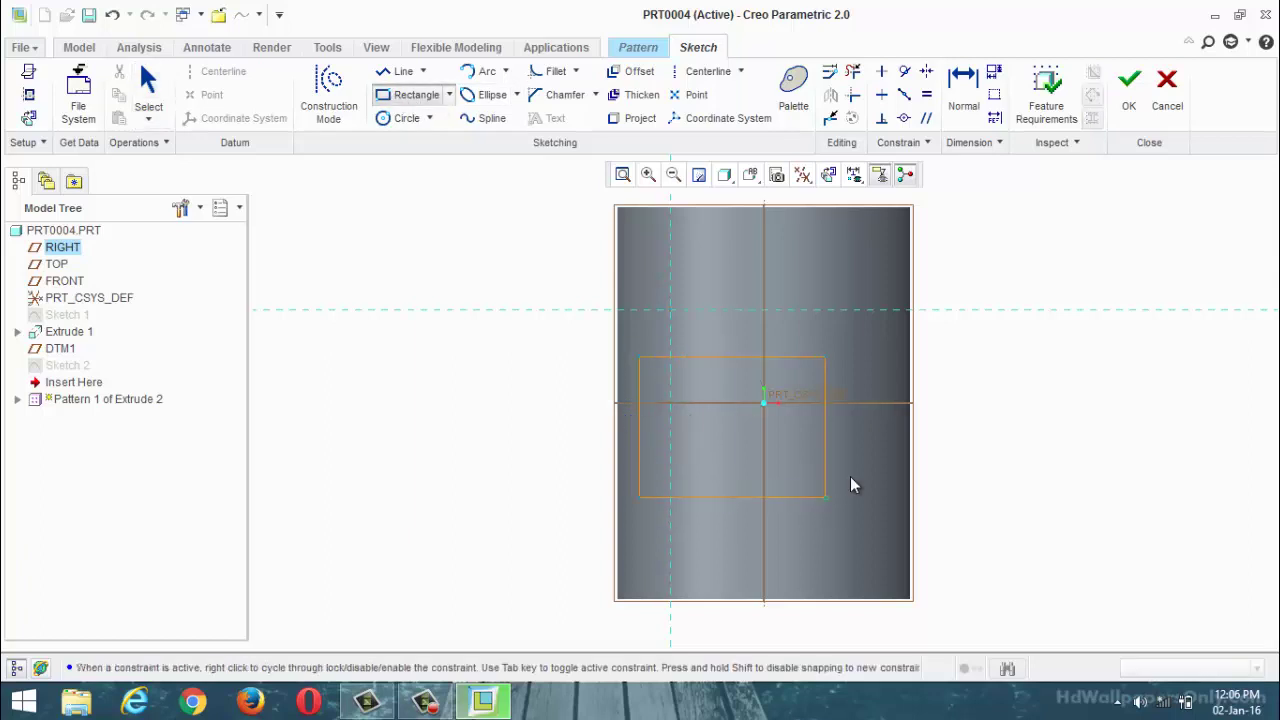
pyautogui.click(1130, 100)
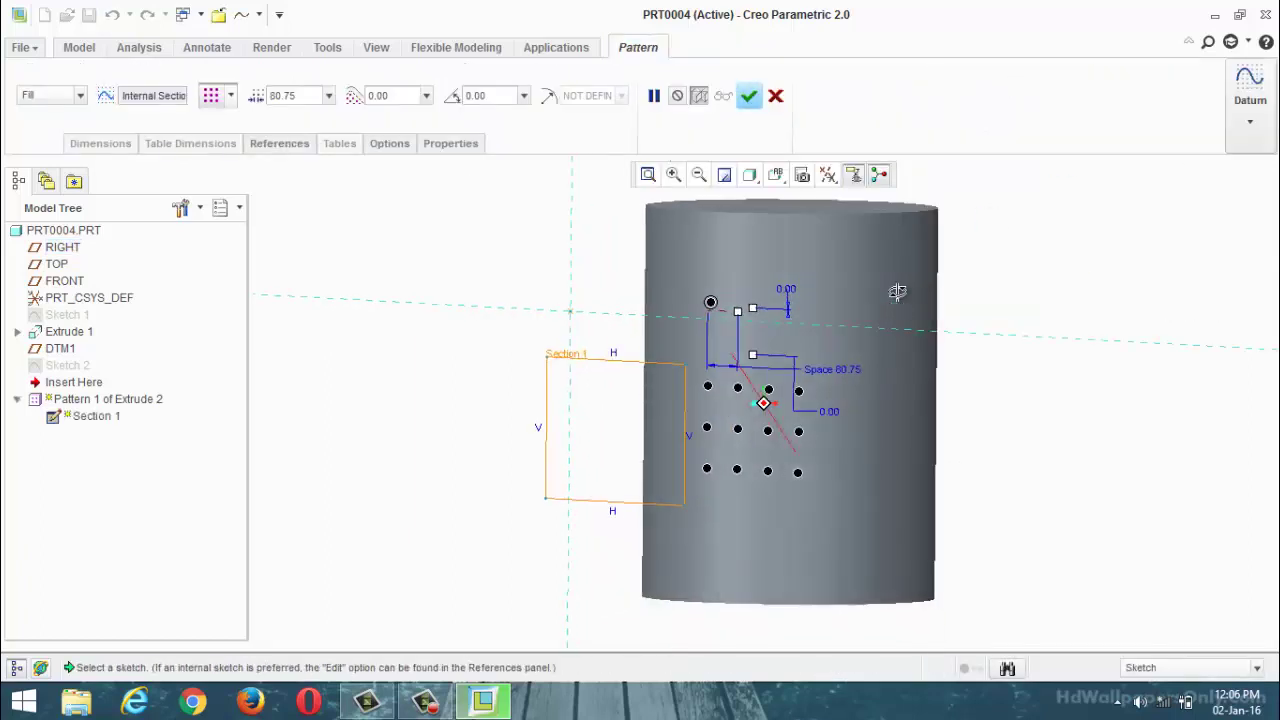
pyautogui.click(749, 97)
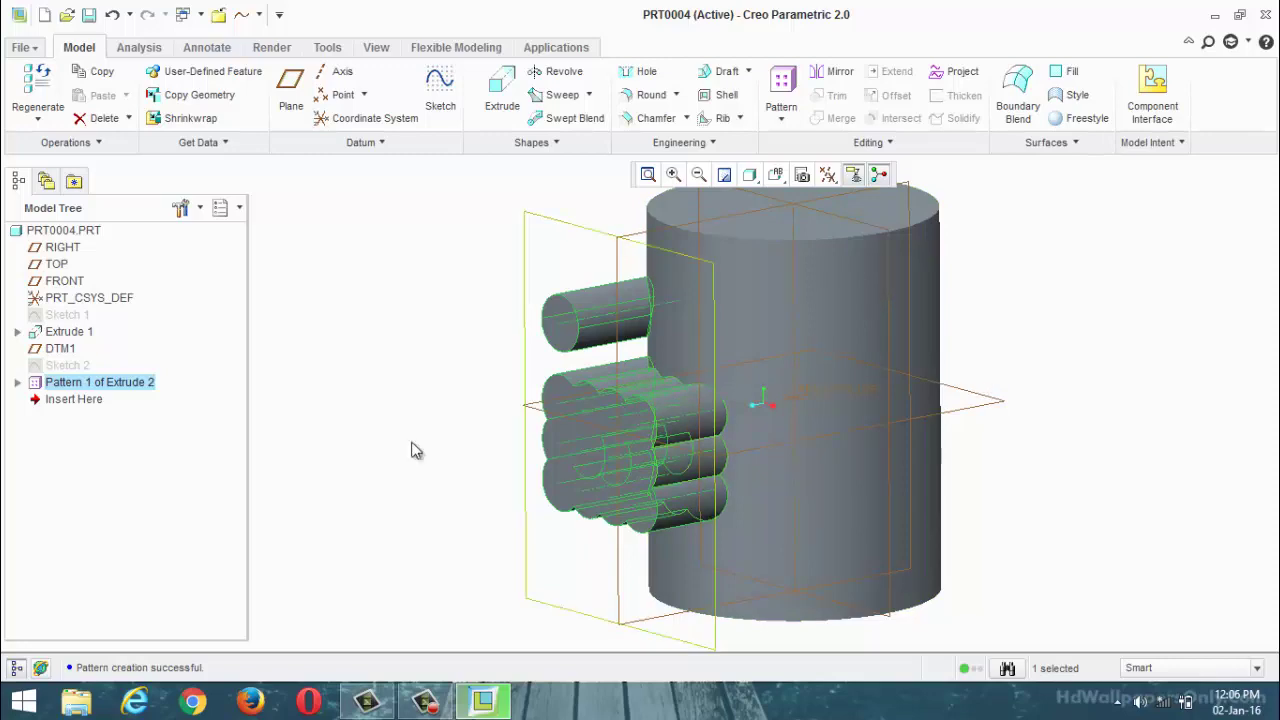
# Redefine the fill pattern, excluding seven instances so only the four corner bosses and one inner boss of the grid remain.
pyautogui.rightClick(88, 382)
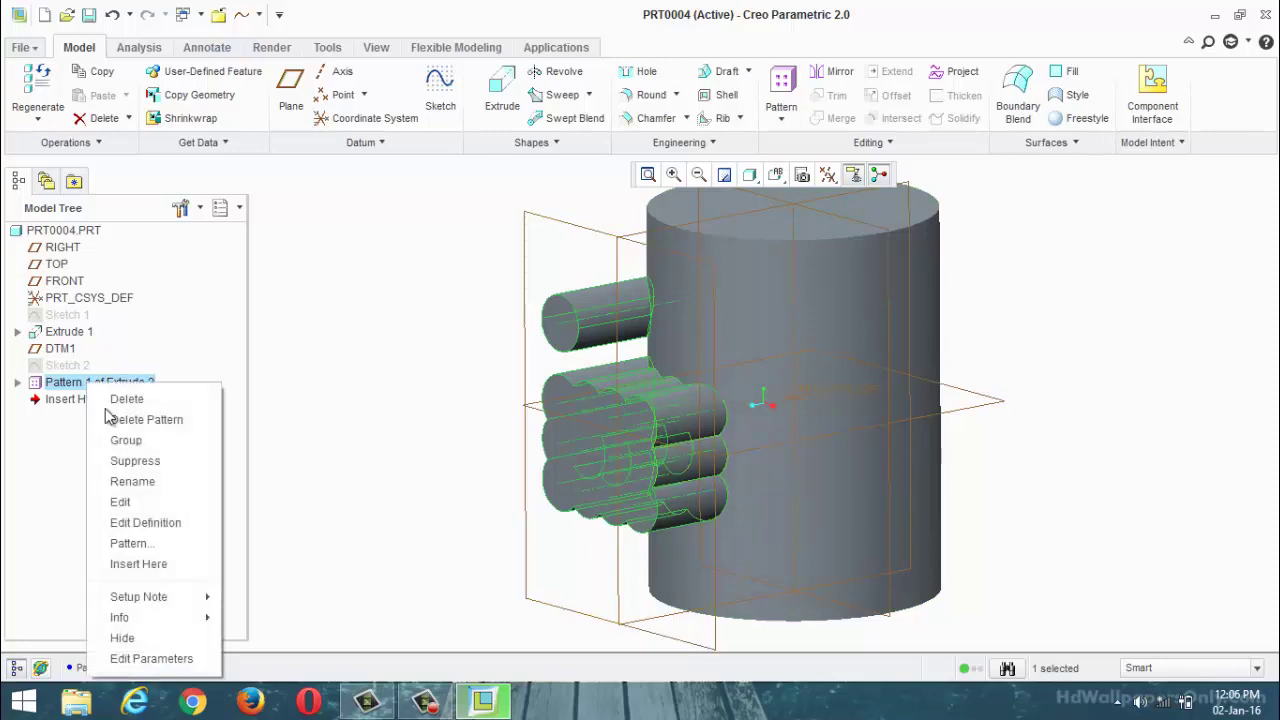
pyautogui.click(150, 530)
pyautogui.moveTo(400, 423); pyautogui.dragTo(668, 474, button='middle')
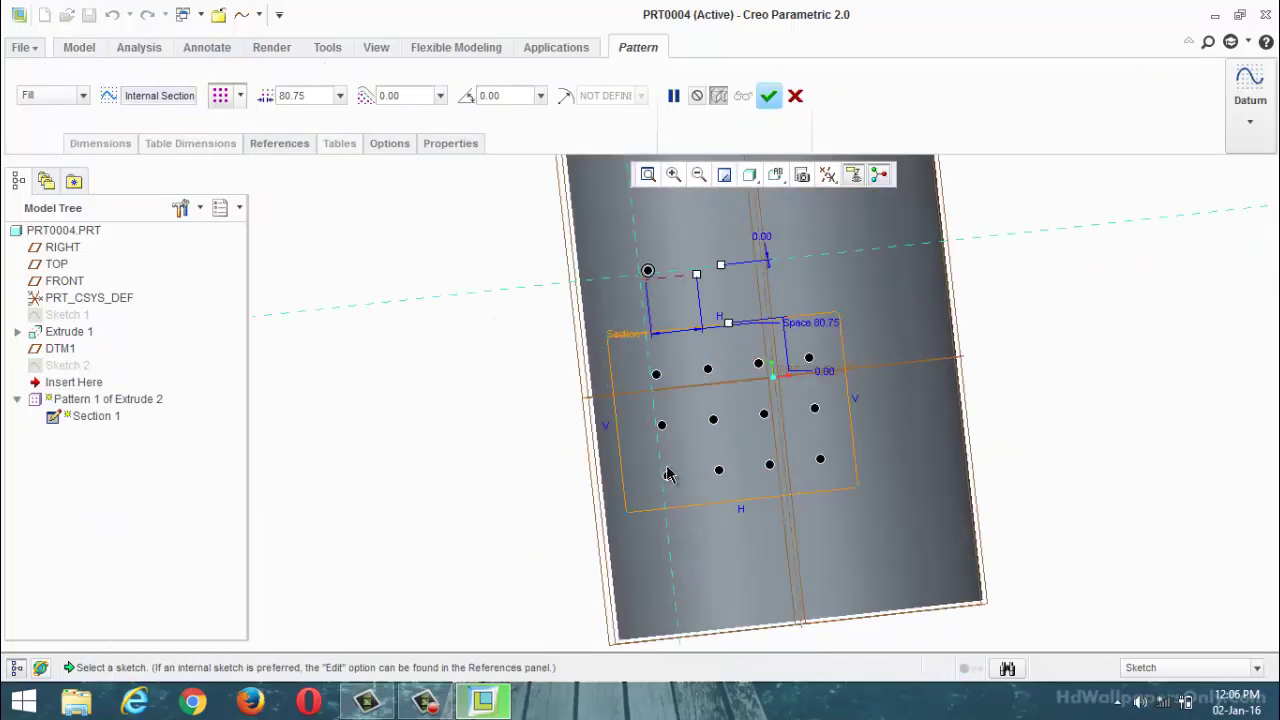
pyautogui.click(764, 414)
pyautogui.click(769, 465)
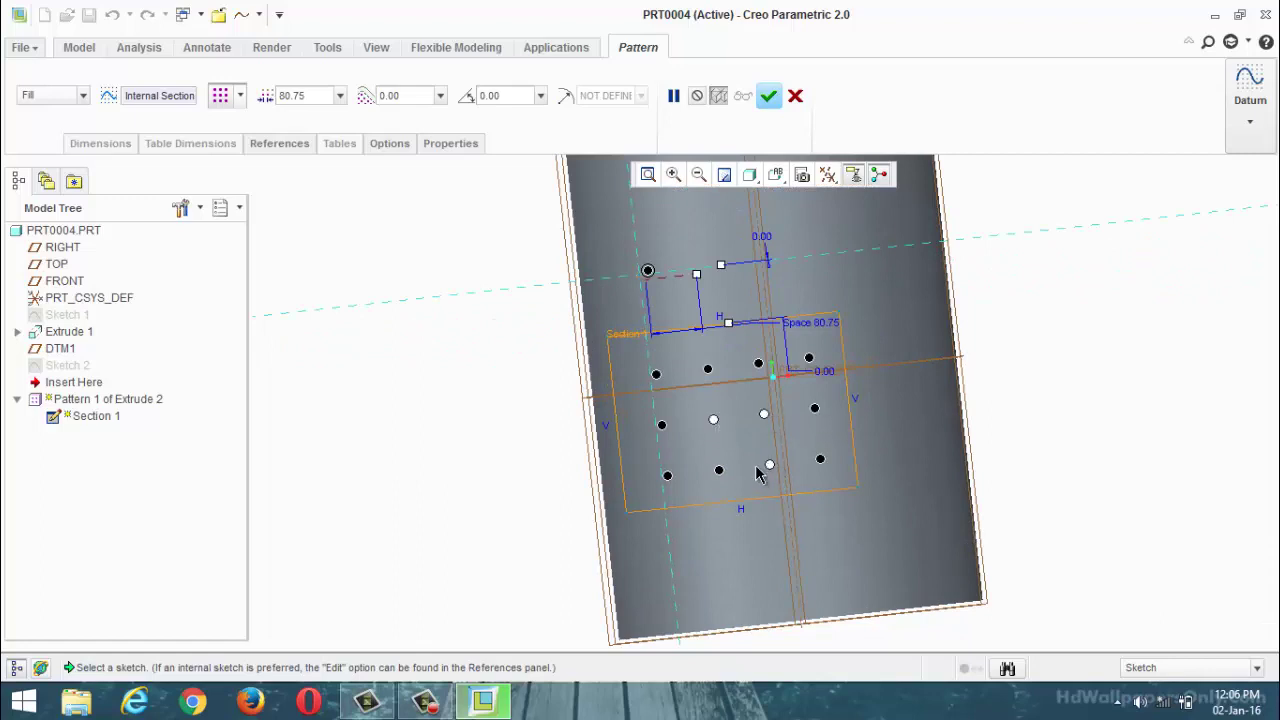
pyautogui.click(667, 476)
pyautogui.click(668, 475)
pyautogui.click(662, 426)
pyautogui.click(720, 472)
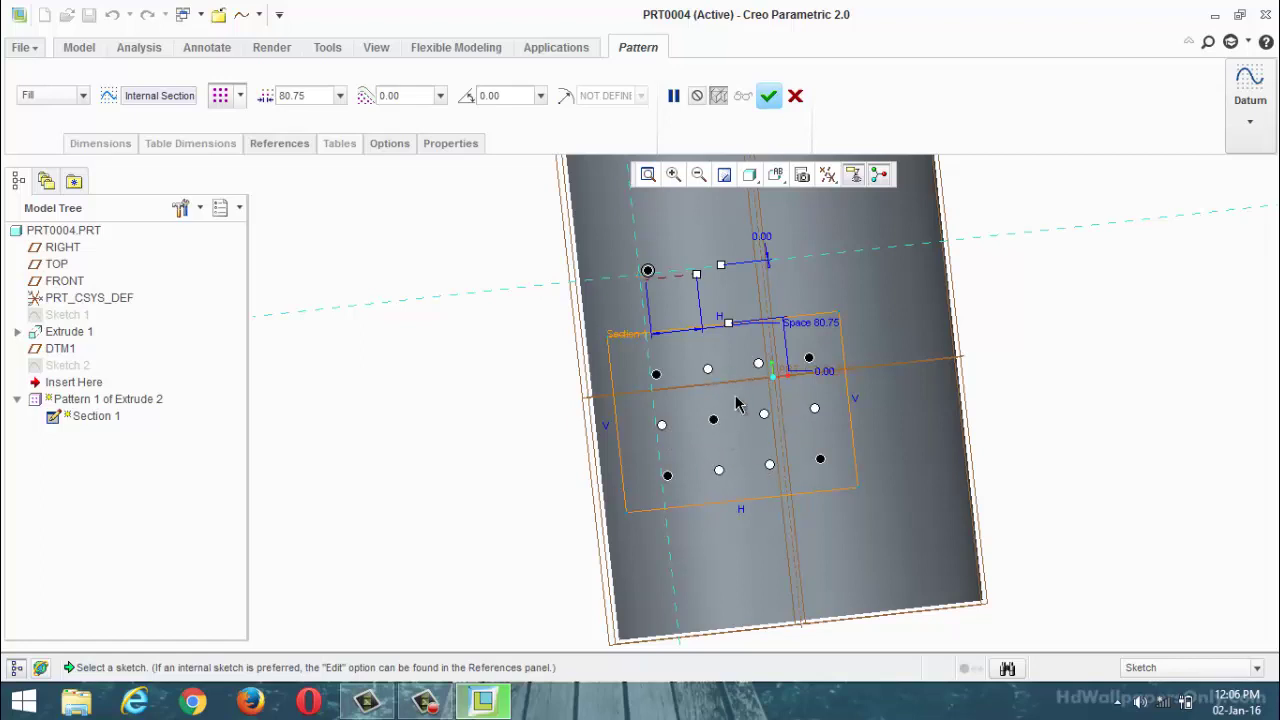
pyautogui.click(772, 98)
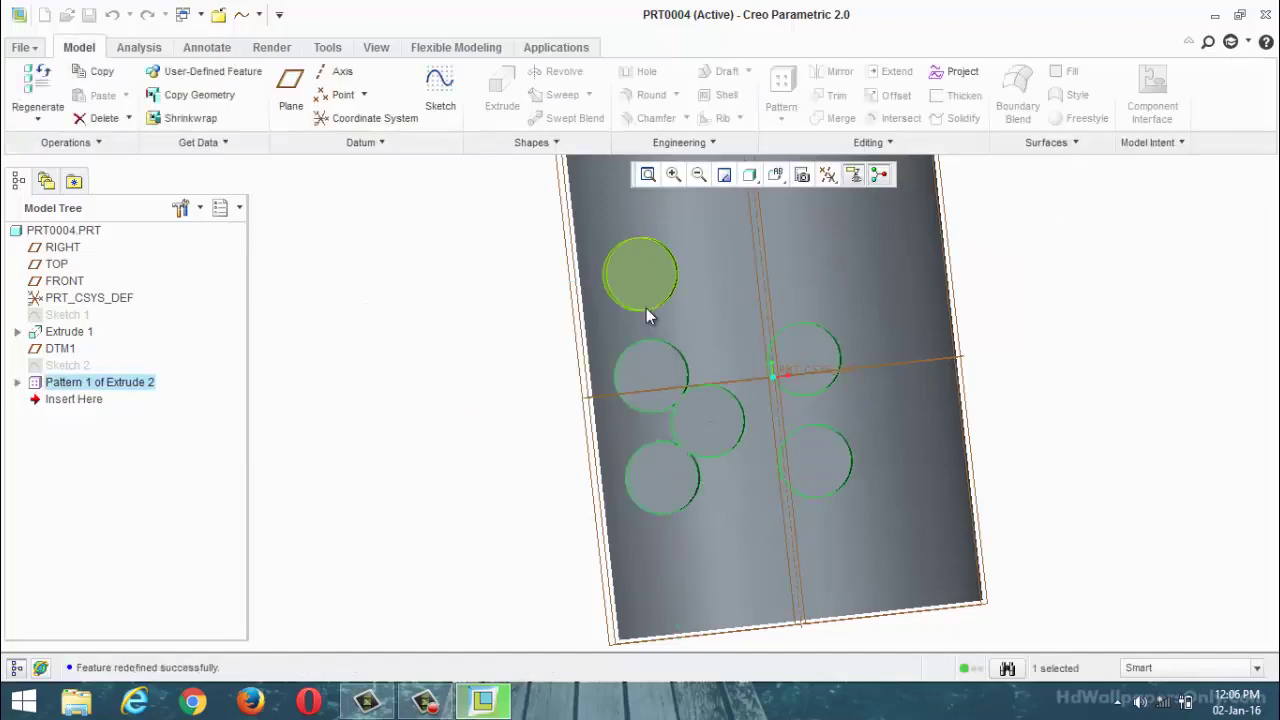
pyautogui.moveTo(1014, 337); pyautogui.dragTo(985, 365, button='middle')
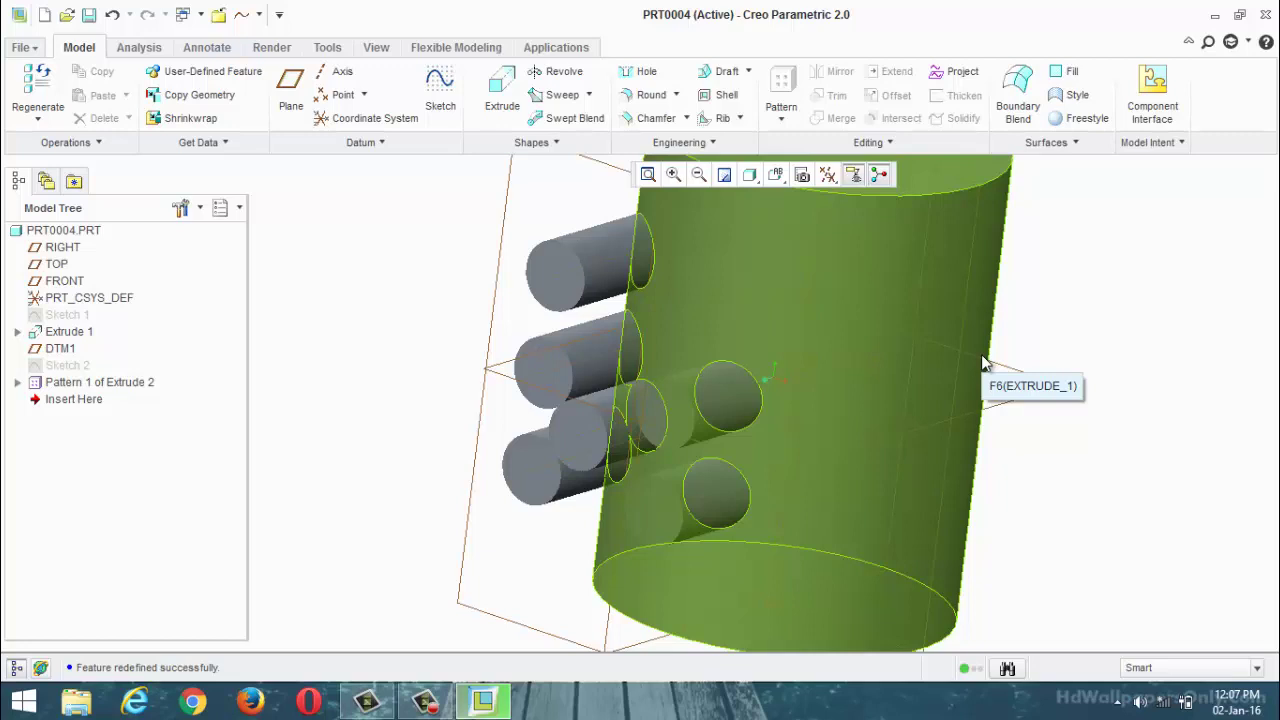
pyautogui.moveTo(903, 429); pyautogui.dragTo(553, 337, button='middle')
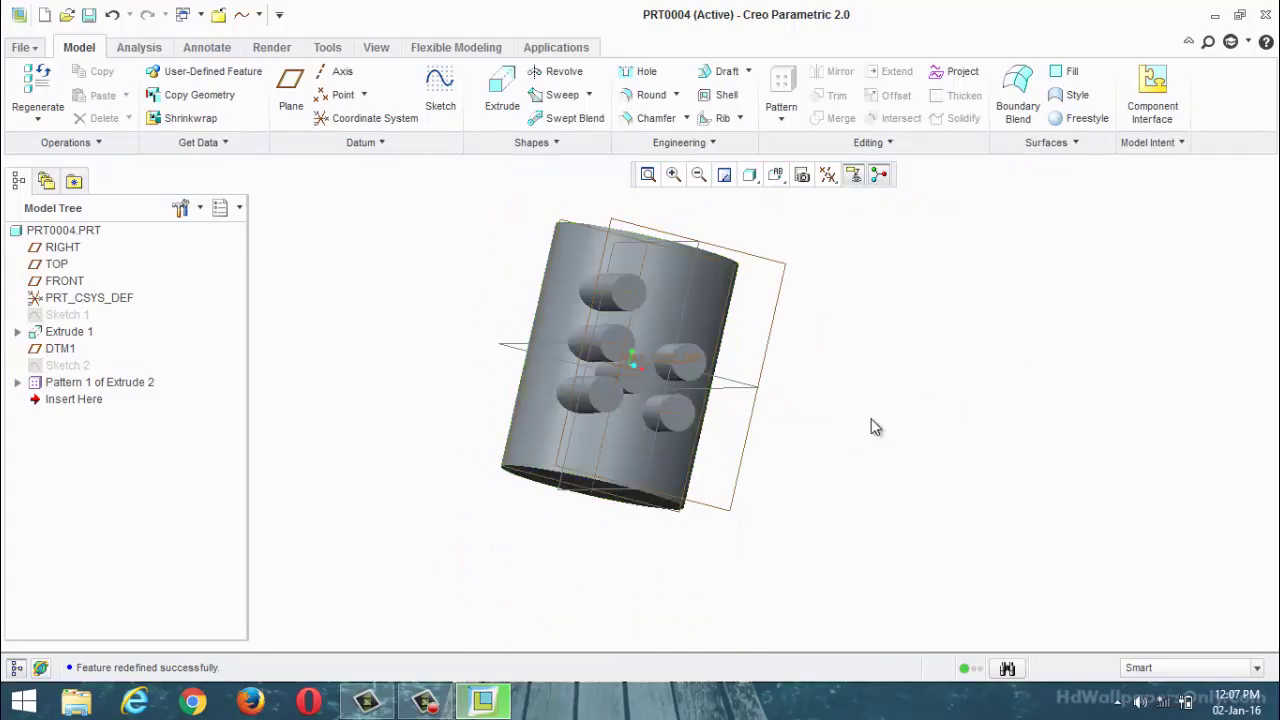
# Redefine the fill pattern of the side boss with Follow surface shape enabled, using the cylinder's curved face as reference.
pyautogui.moveTo(871, 423); pyautogui.dragTo(797, 430, button='middle')
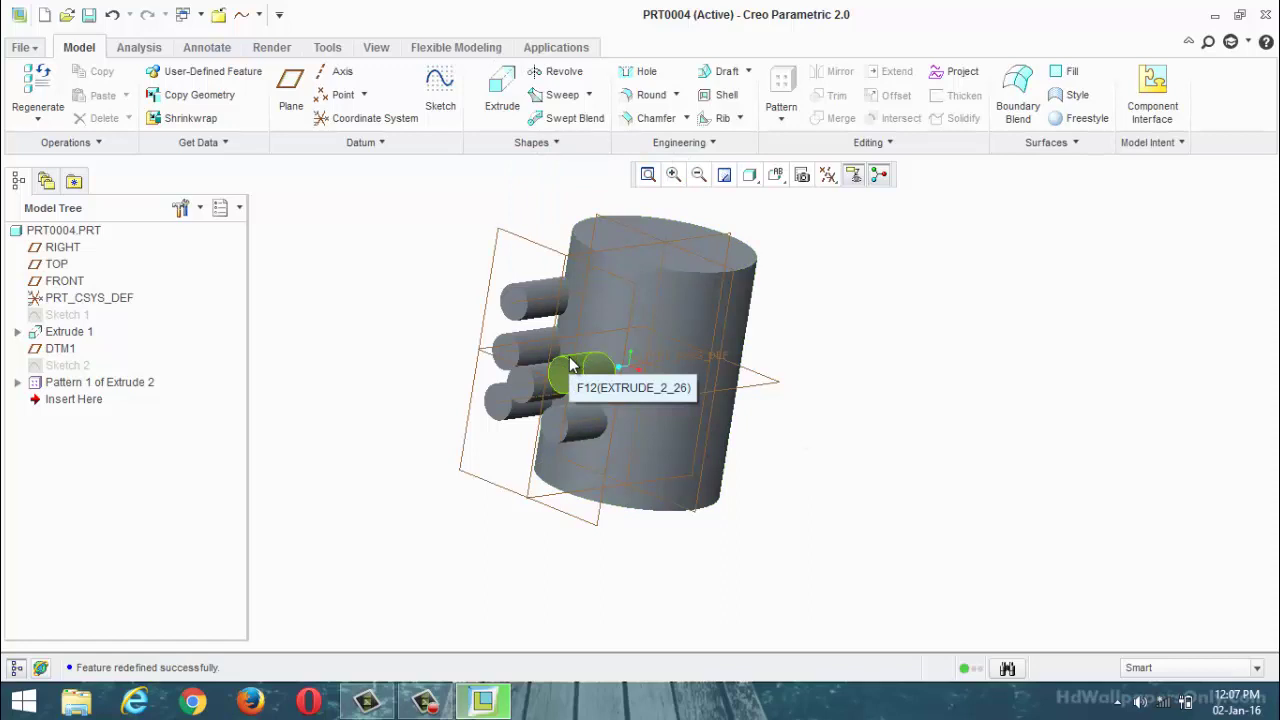
pyautogui.rightClick(100, 384)
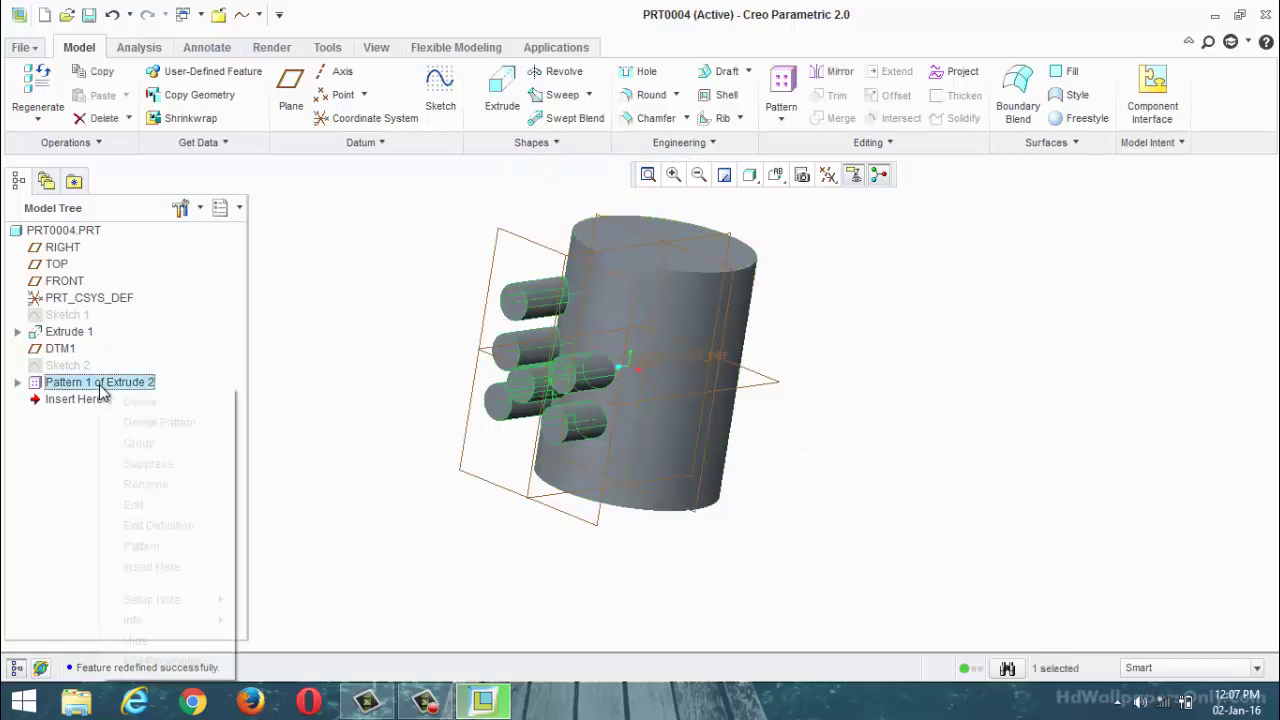
pyautogui.click(157, 524)
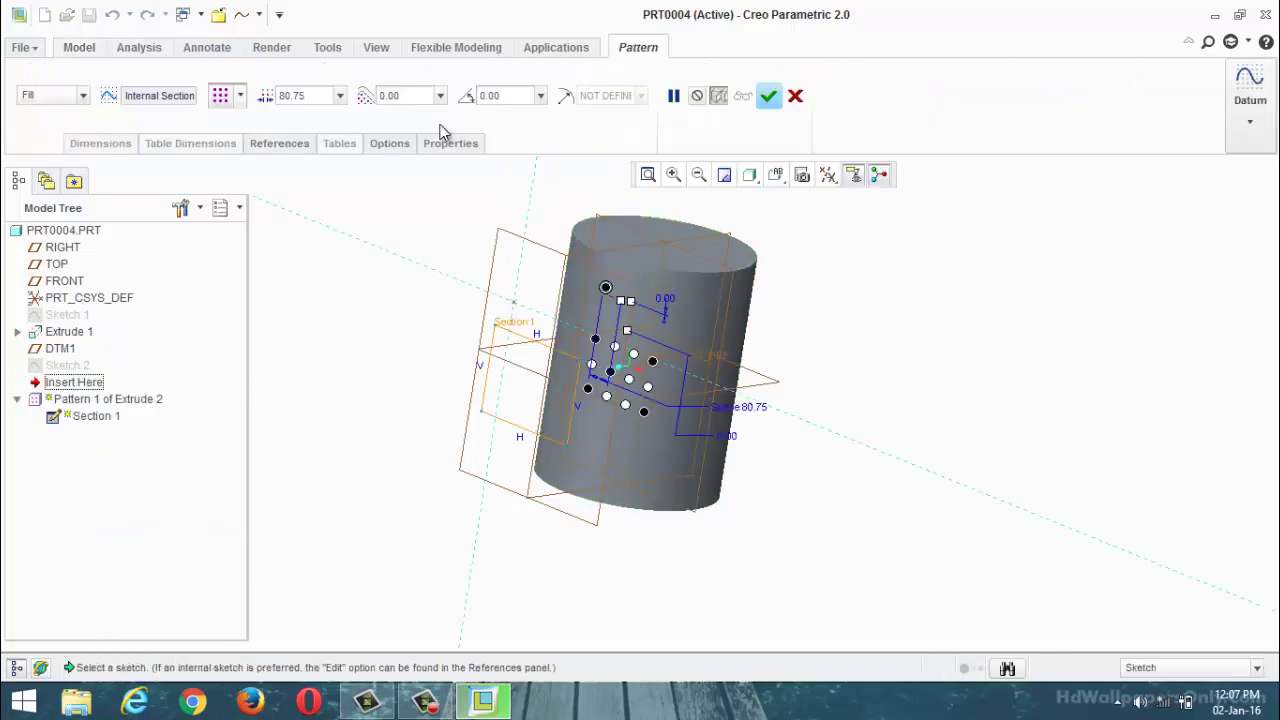
pyautogui.click(386, 146)
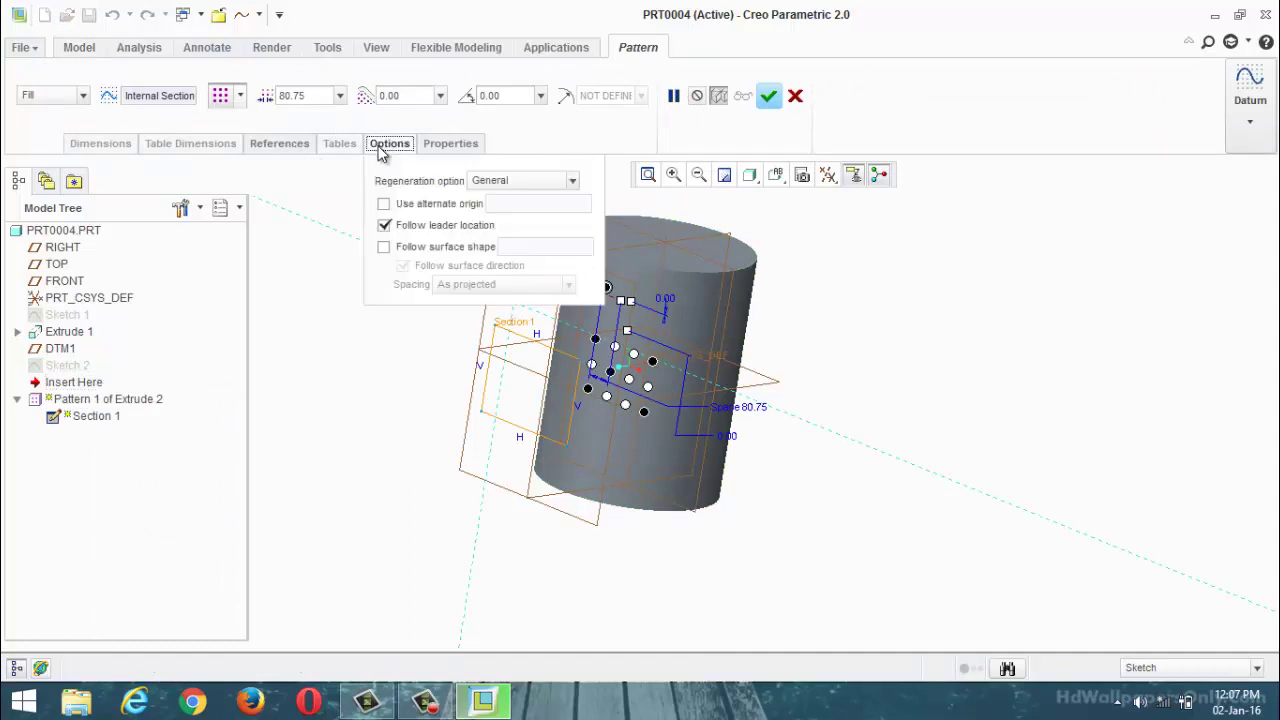
pyautogui.click(384, 248)
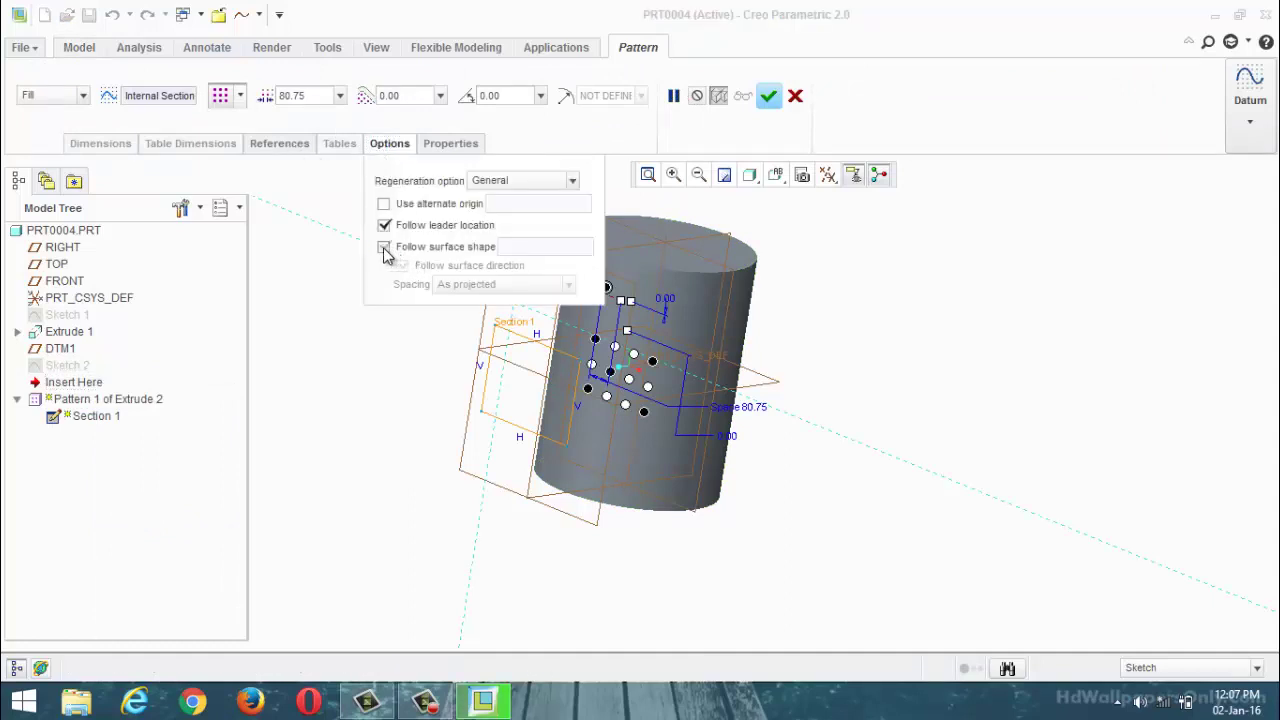
pyautogui.click(623, 425)
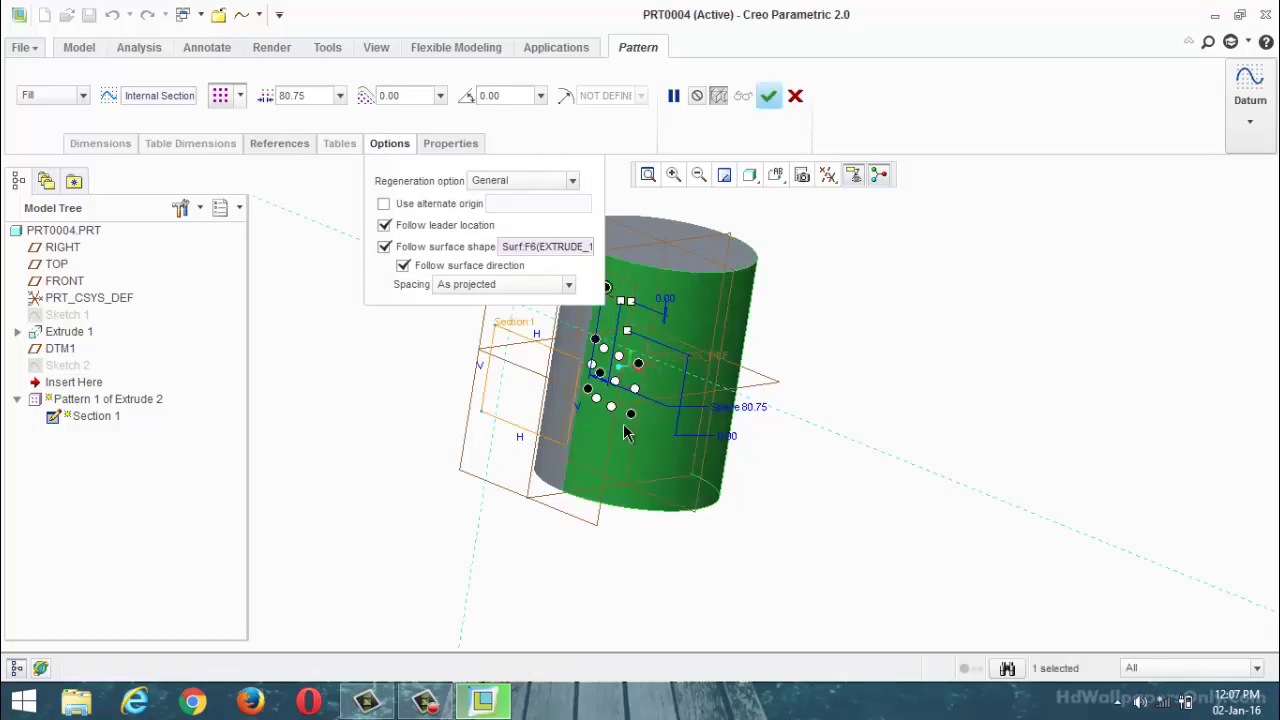
pyautogui.click(768, 96)
pyautogui.moveTo(851, 317); pyautogui.dragTo(521, 478, button='middle')
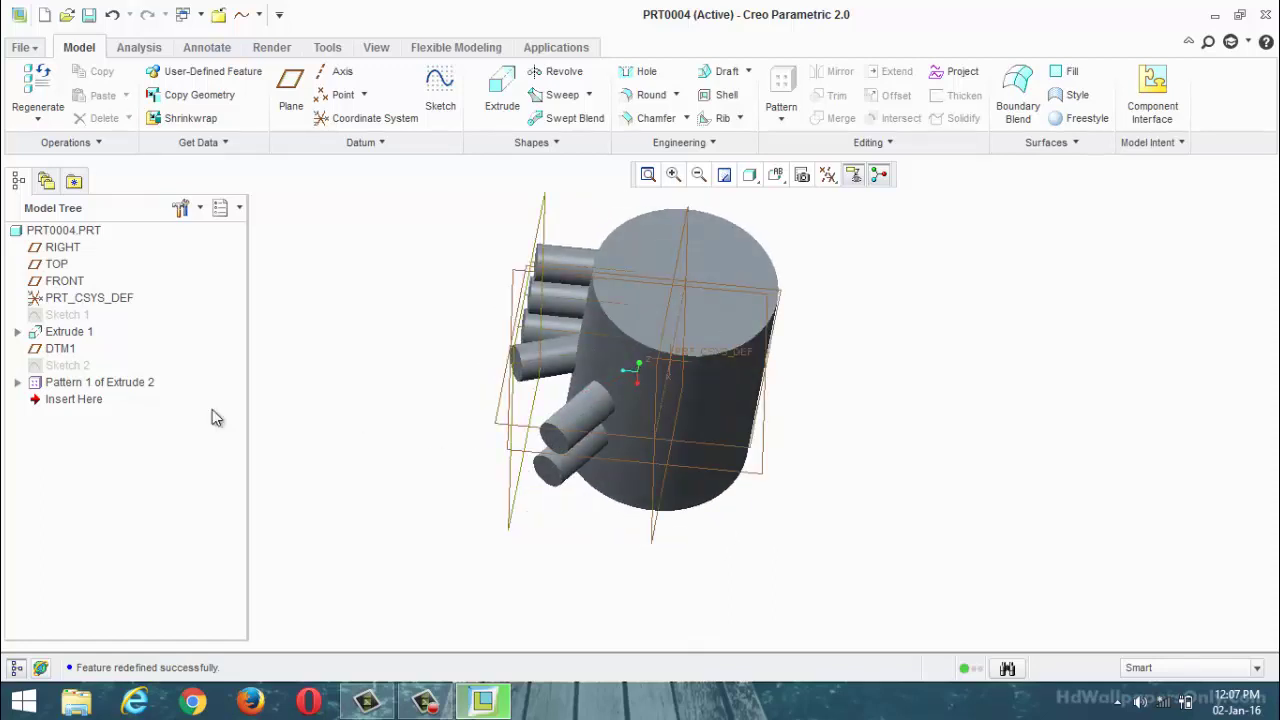
# Redefine the fill pattern with Follow surface shape turned off.
pyautogui.rightClick(128, 388)
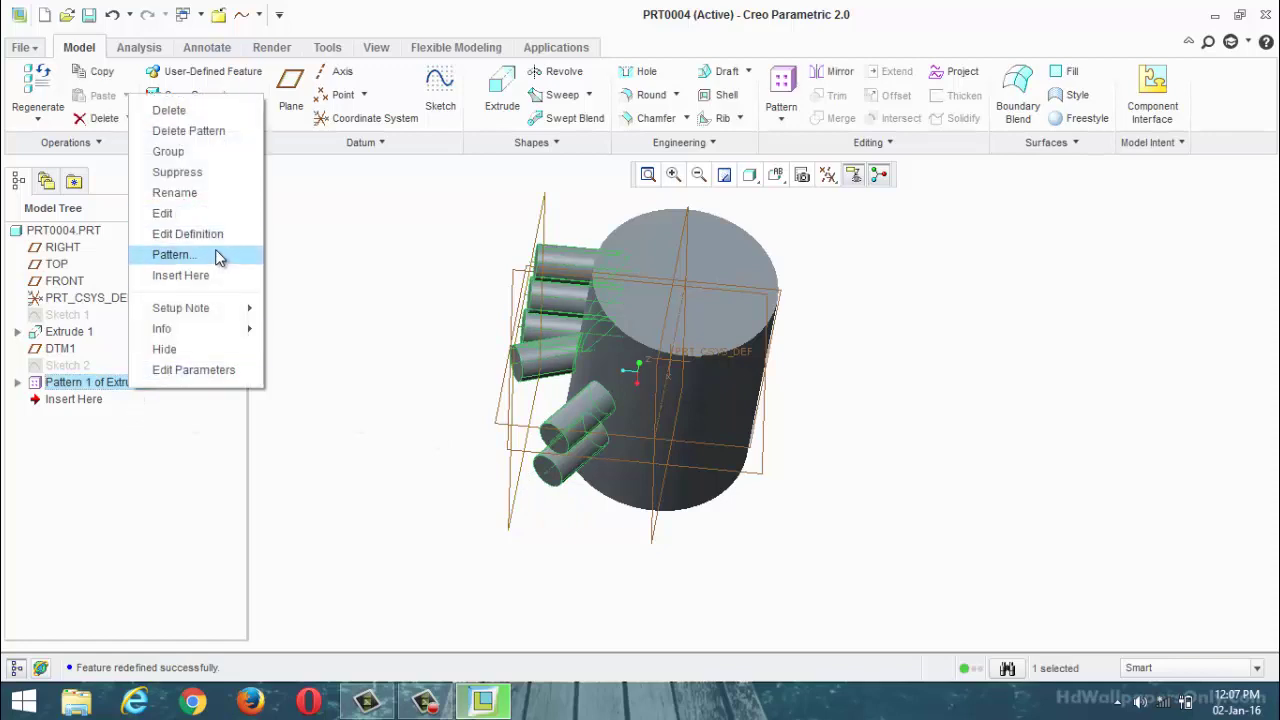
pyautogui.click(222, 236)
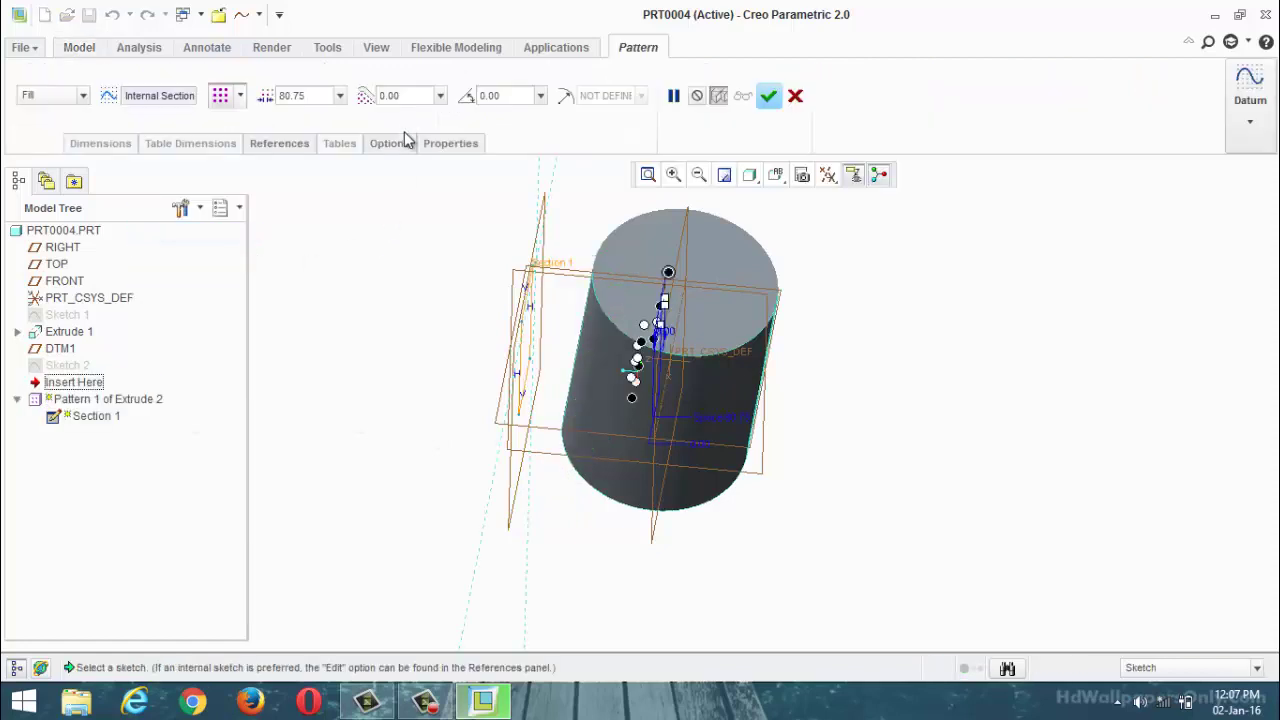
pyautogui.click(399, 143)
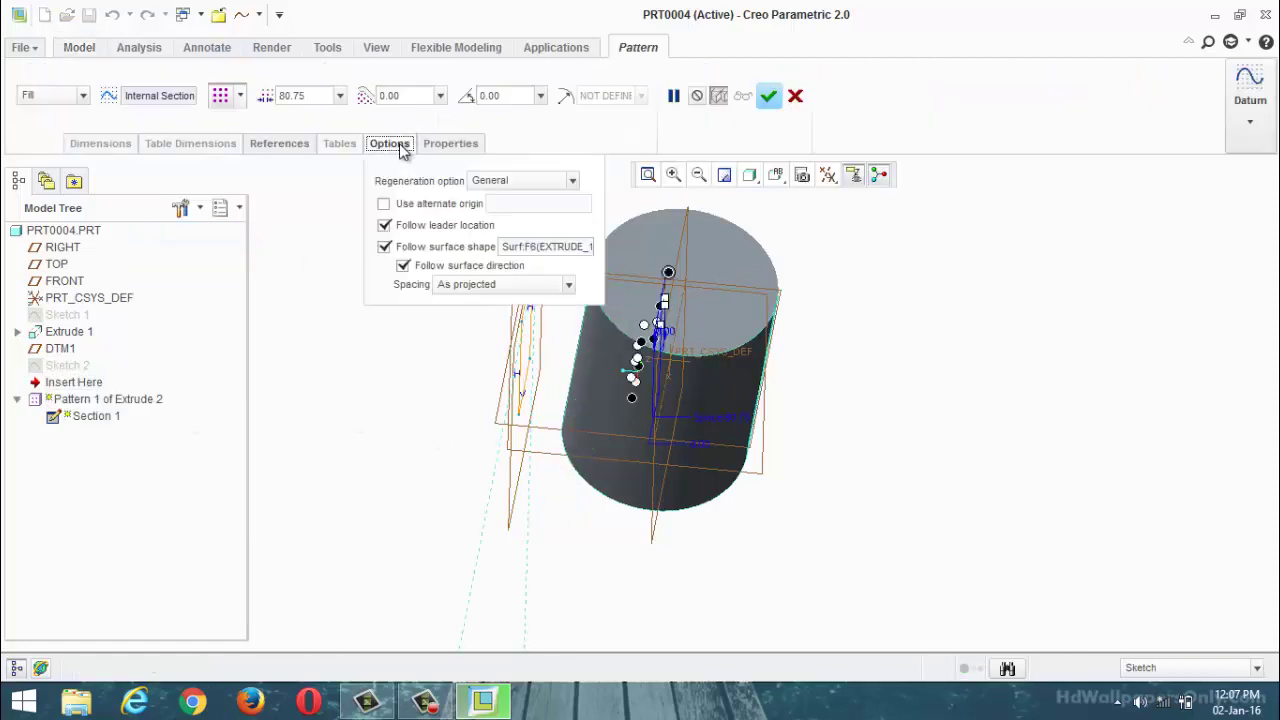
pyautogui.click(385, 247)
pyautogui.click(768, 95)
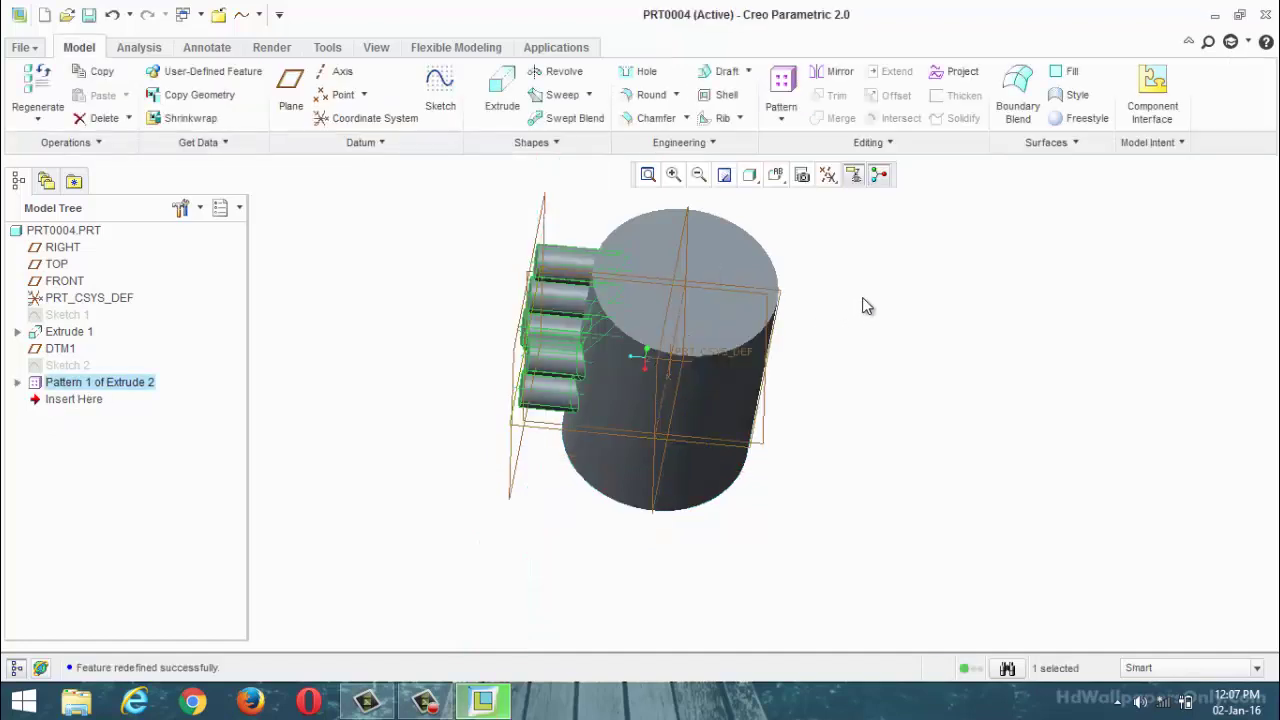
pyautogui.click(866, 306)
pyautogui.moveTo(866, 306); pyautogui.dragTo(927, 300, button='middle')
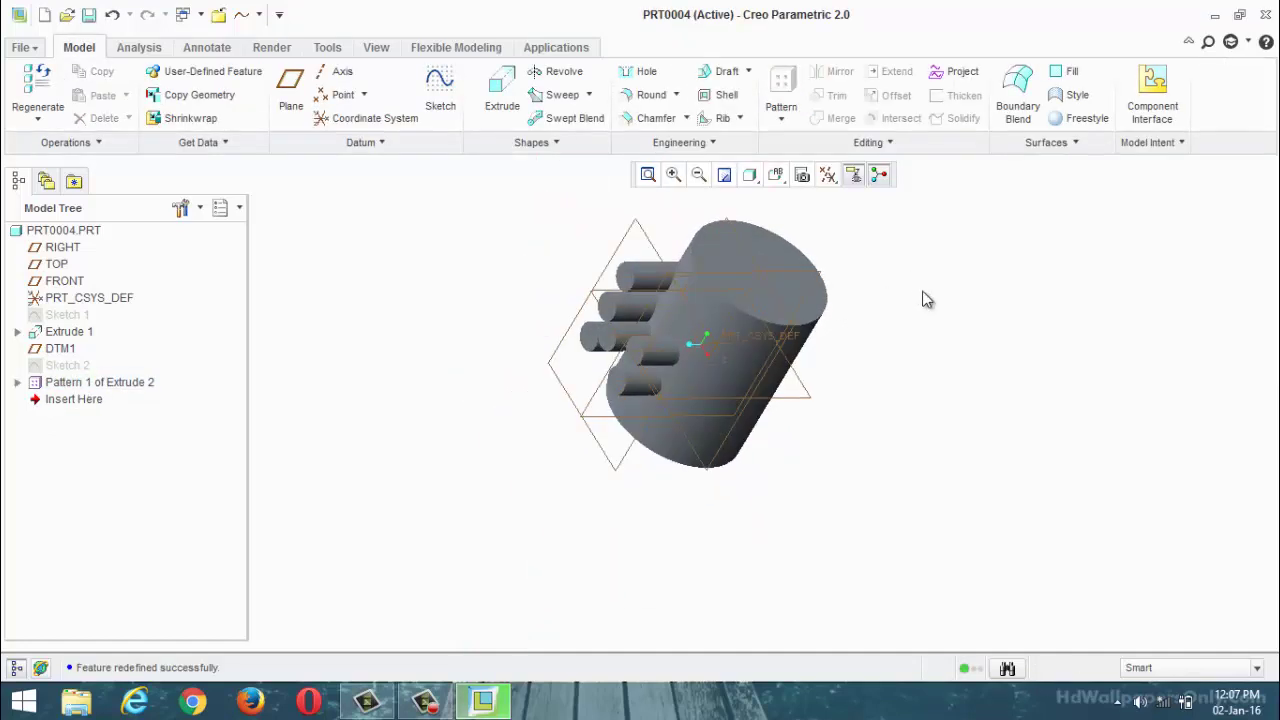
# Turn Follow surface shape back on for the fill pattern, referencing the cylinder's side surface with As projected spacing.
pyautogui.rightClick(90, 385)
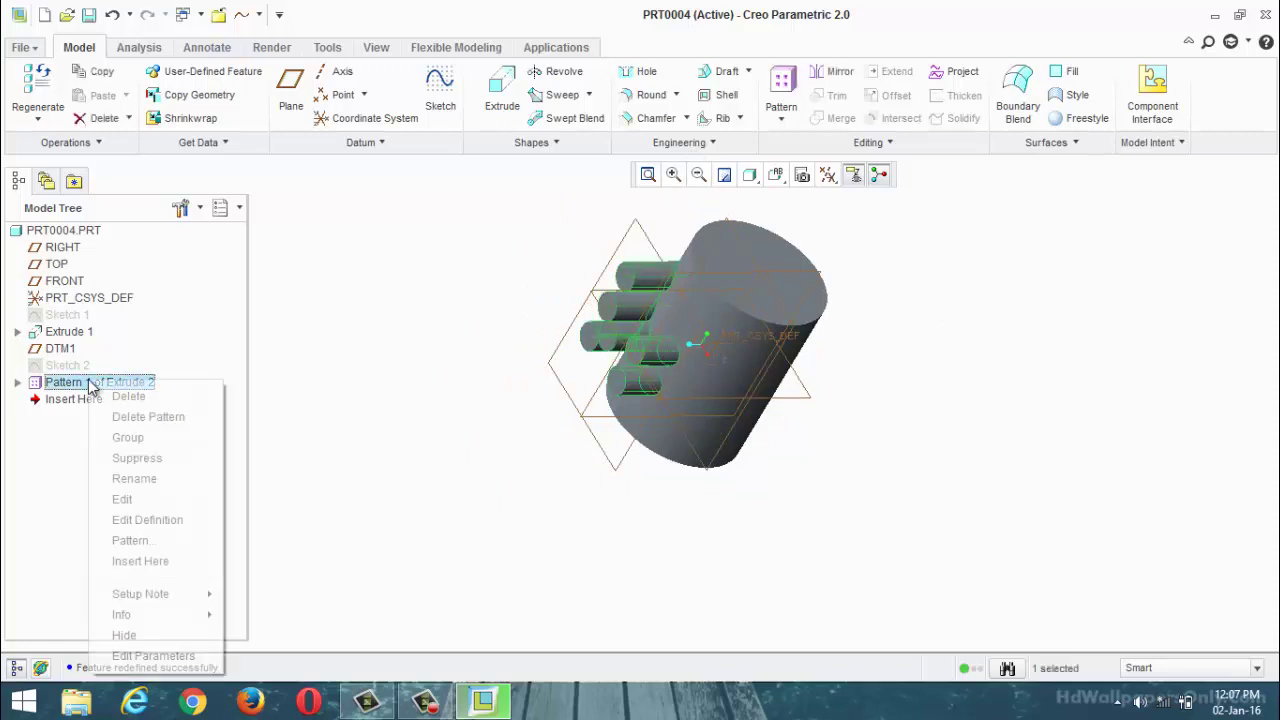
pyautogui.click(150, 520)
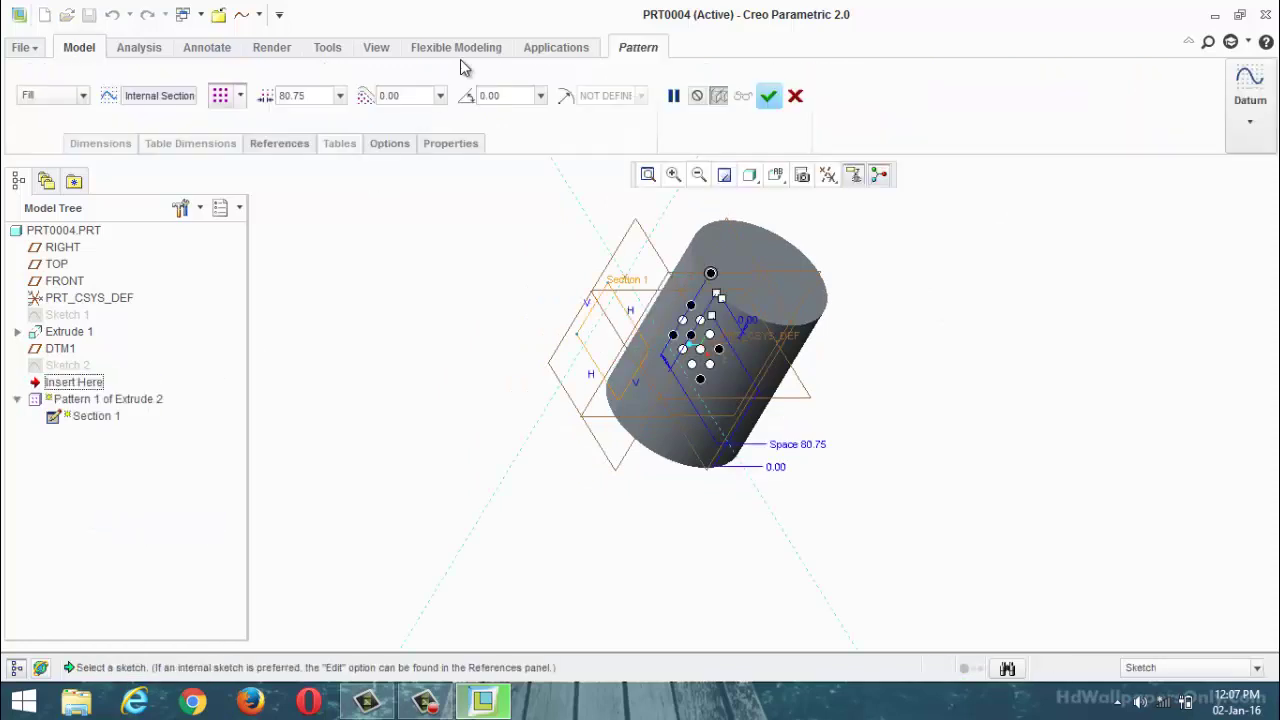
pyautogui.click(400, 148)
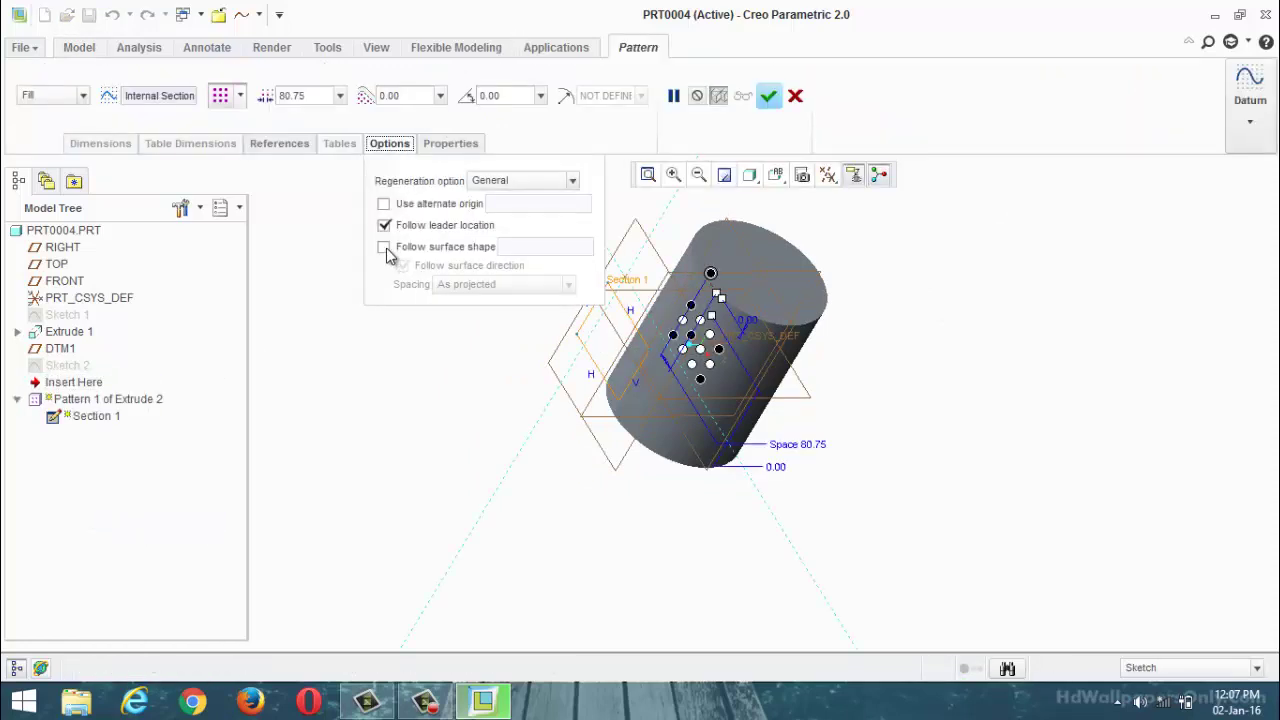
pyautogui.click(384, 247)
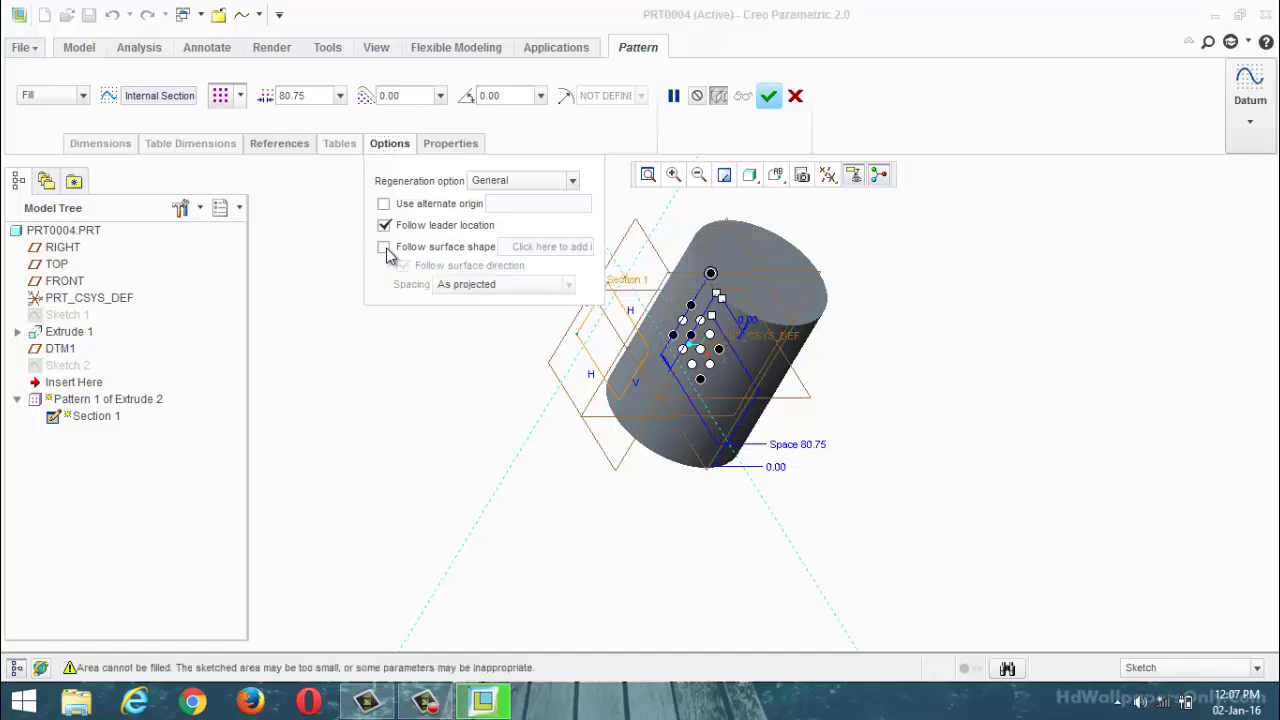
pyautogui.click(657, 311)
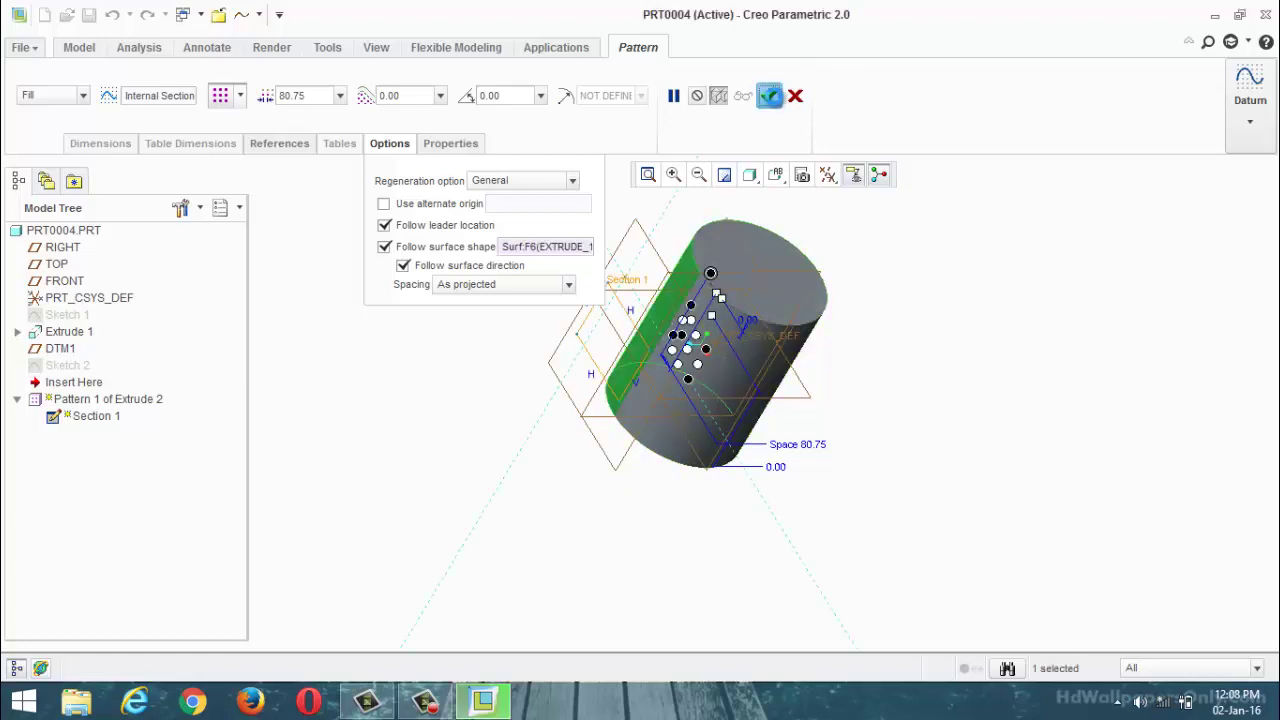
pyautogui.click(769, 95)
pyautogui.moveTo(856, 245); pyautogui.dragTo(601, 513, button='middle')
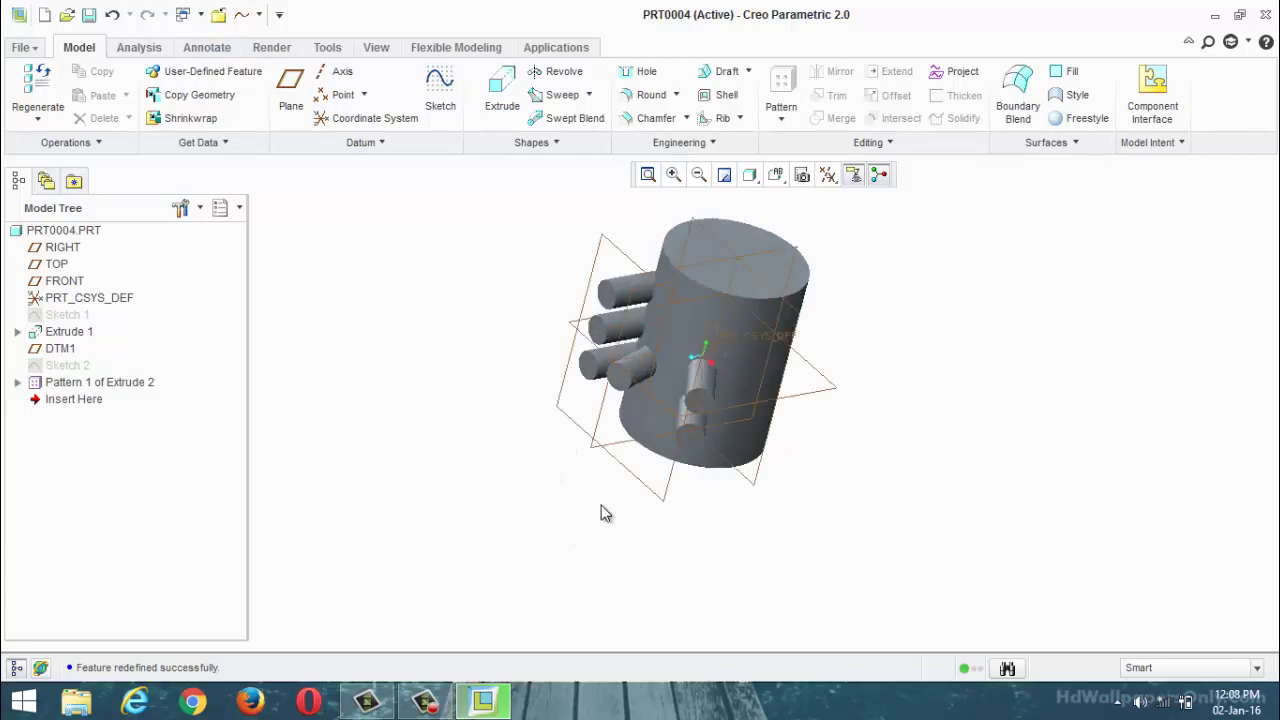
pyautogui.moveTo(686, 500); pyautogui.dragTo(741, 358, button='middle')
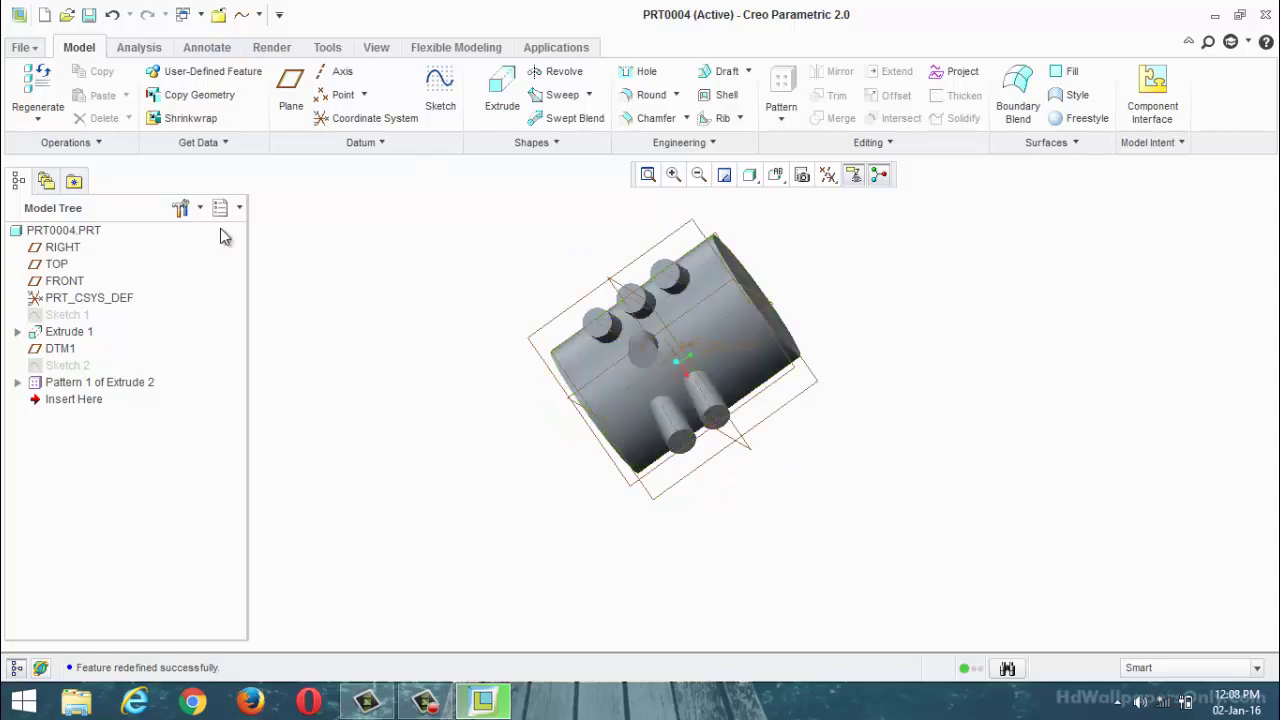
# Redefine the fill pattern so its bosses follow the cylinder's surface shape with Follow surface direction turned off.
pyautogui.click(133, 390)
pyautogui.rightClick(134, 391)
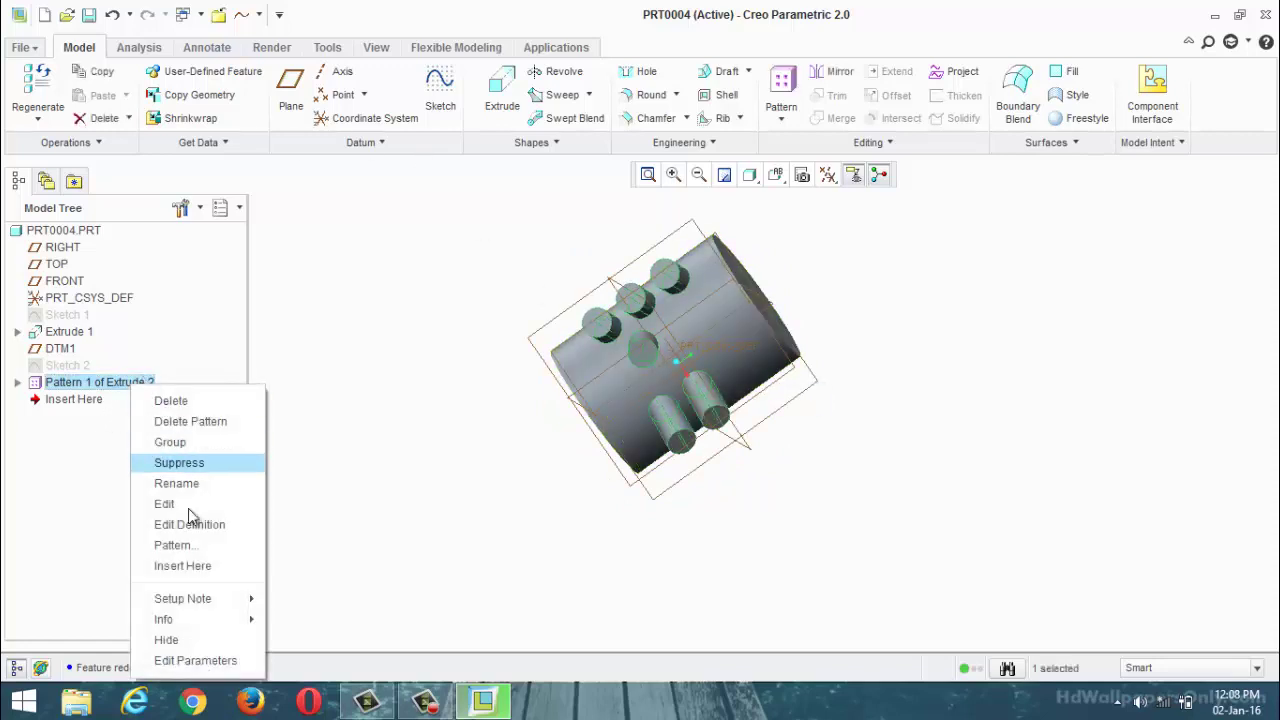
pyautogui.click(190, 524)
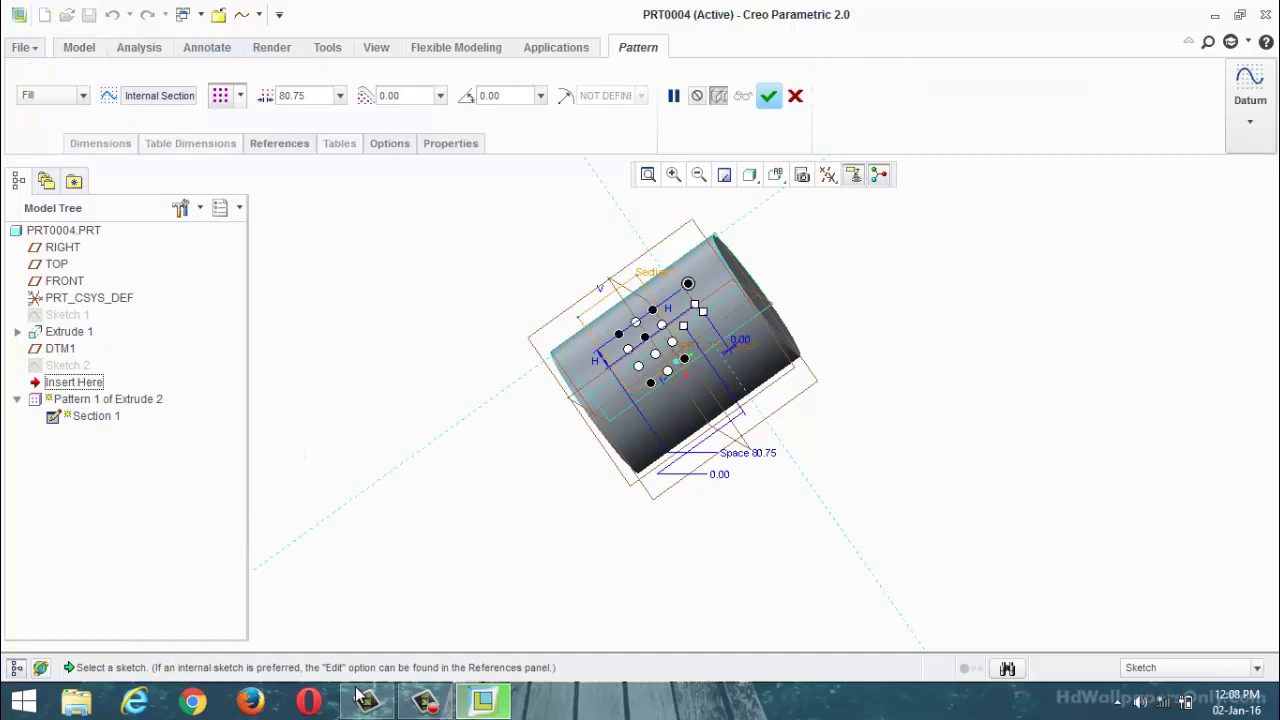
pyautogui.click(425, 701)
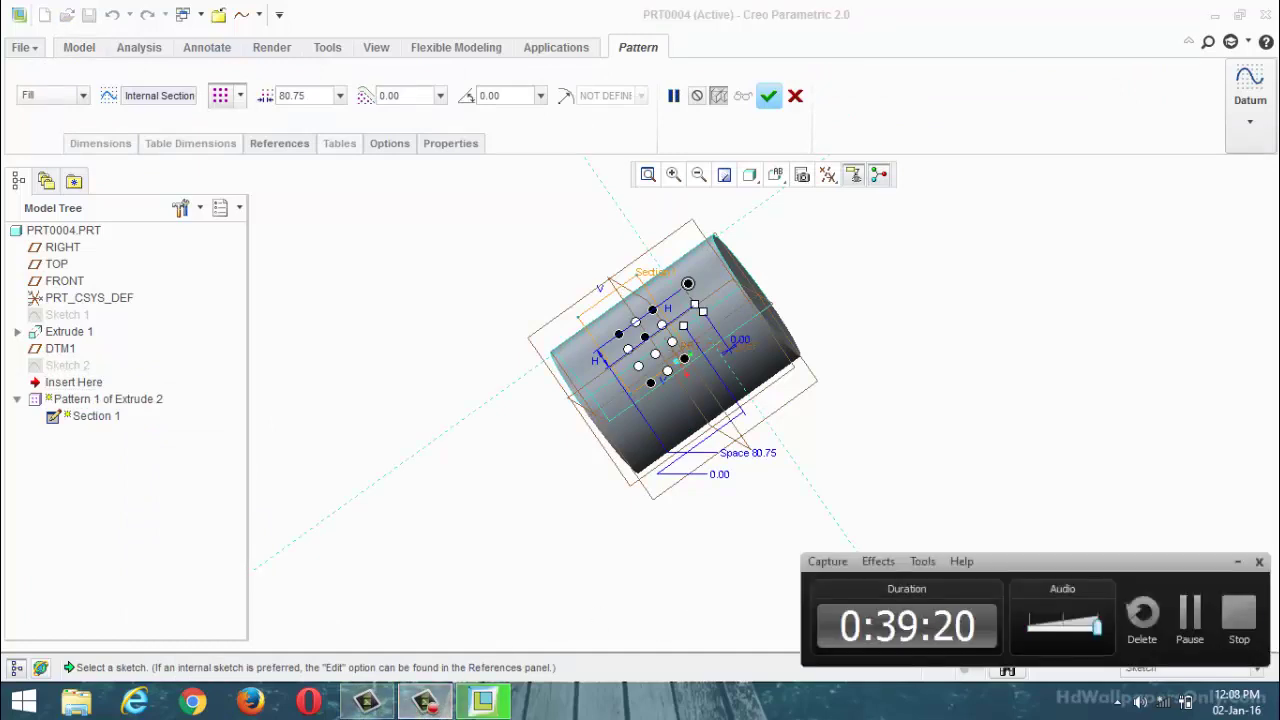
pyautogui.click(1238, 561)
pyautogui.moveTo(893, 457); pyautogui.dragTo(700, 350, button='middle')
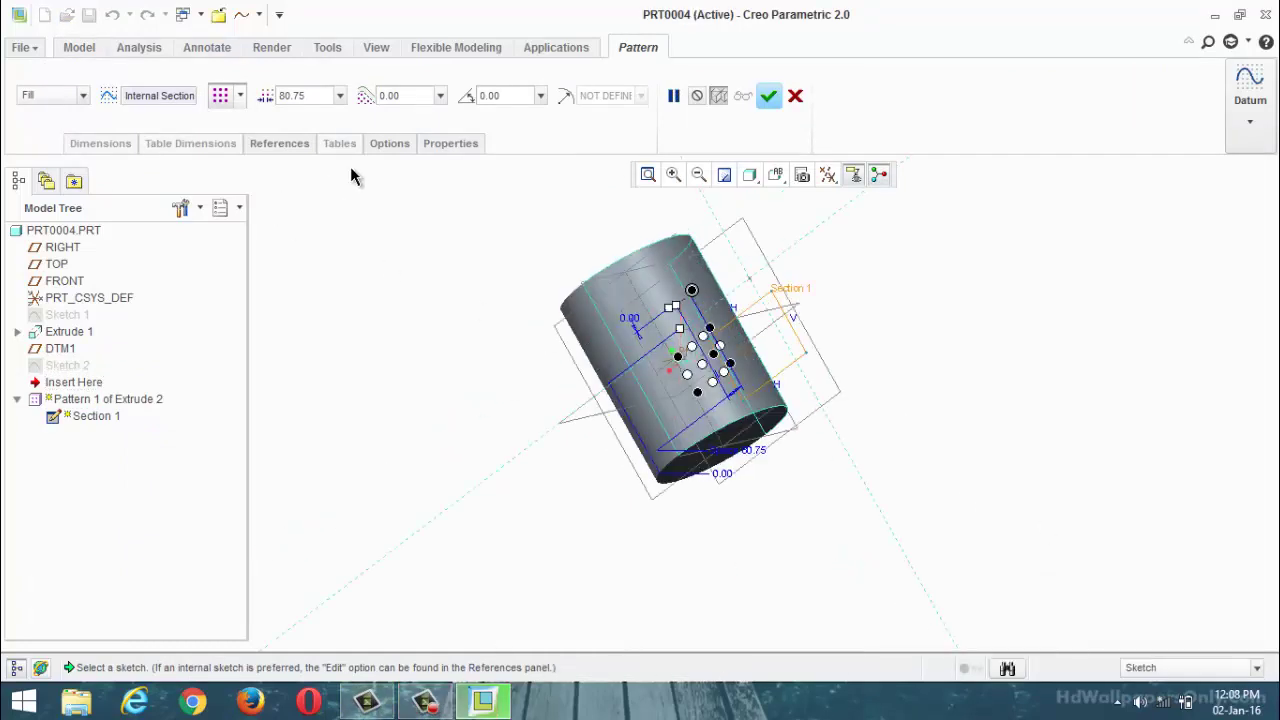
pyautogui.click(390, 143)
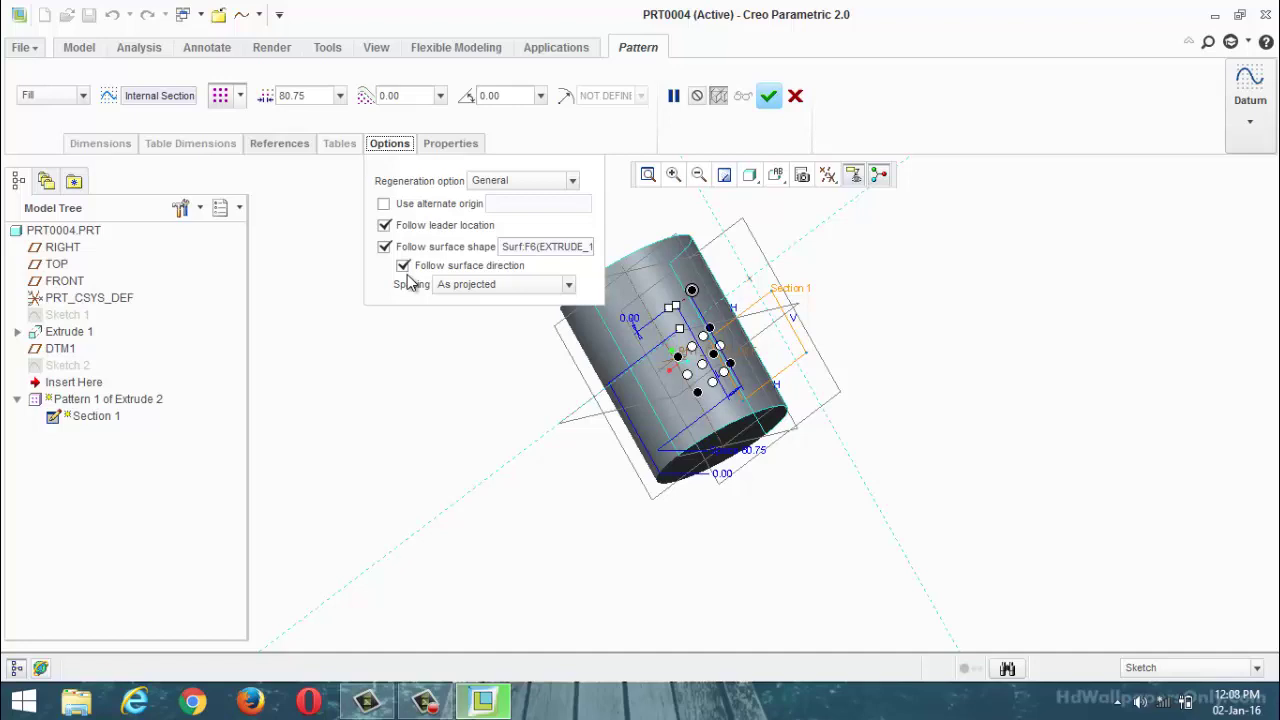
pyautogui.click(768, 95)
pyautogui.moveTo(868, 260); pyautogui.dragTo(829, 323, button='middle')
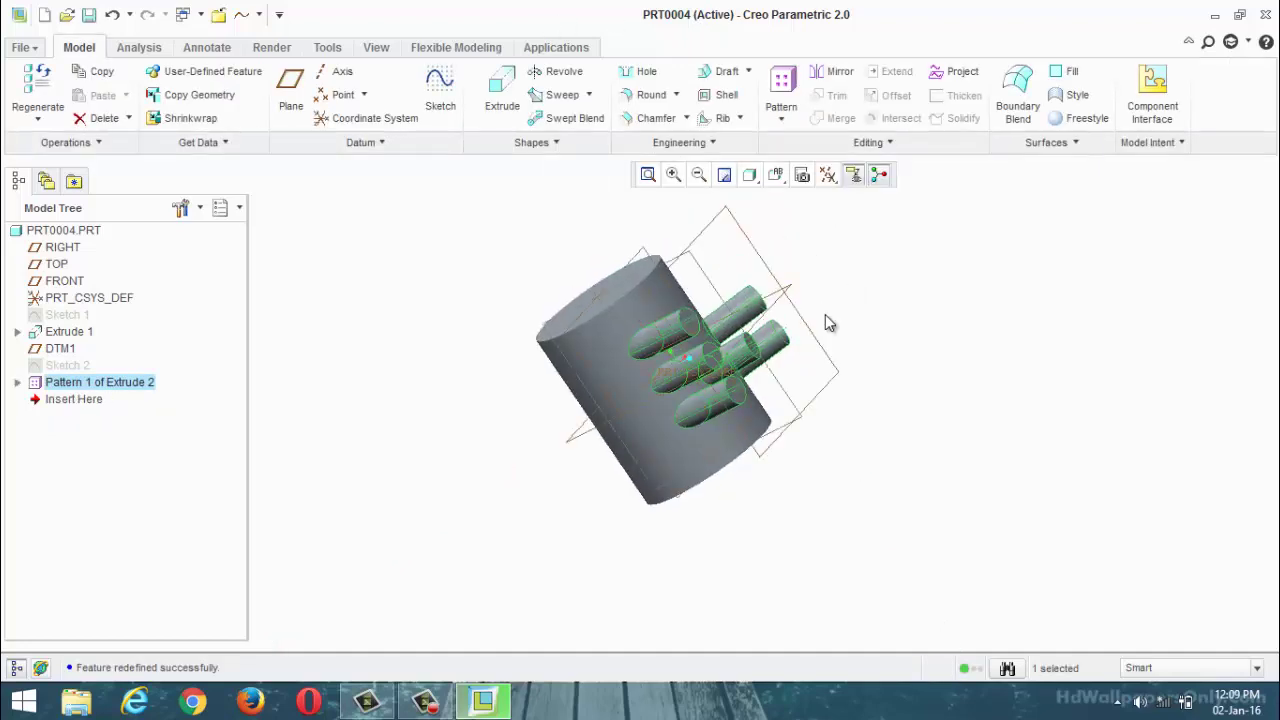
pyautogui.click(931, 277)
pyautogui.moveTo(931, 277); pyautogui.dragTo(838, 343, button='middle')
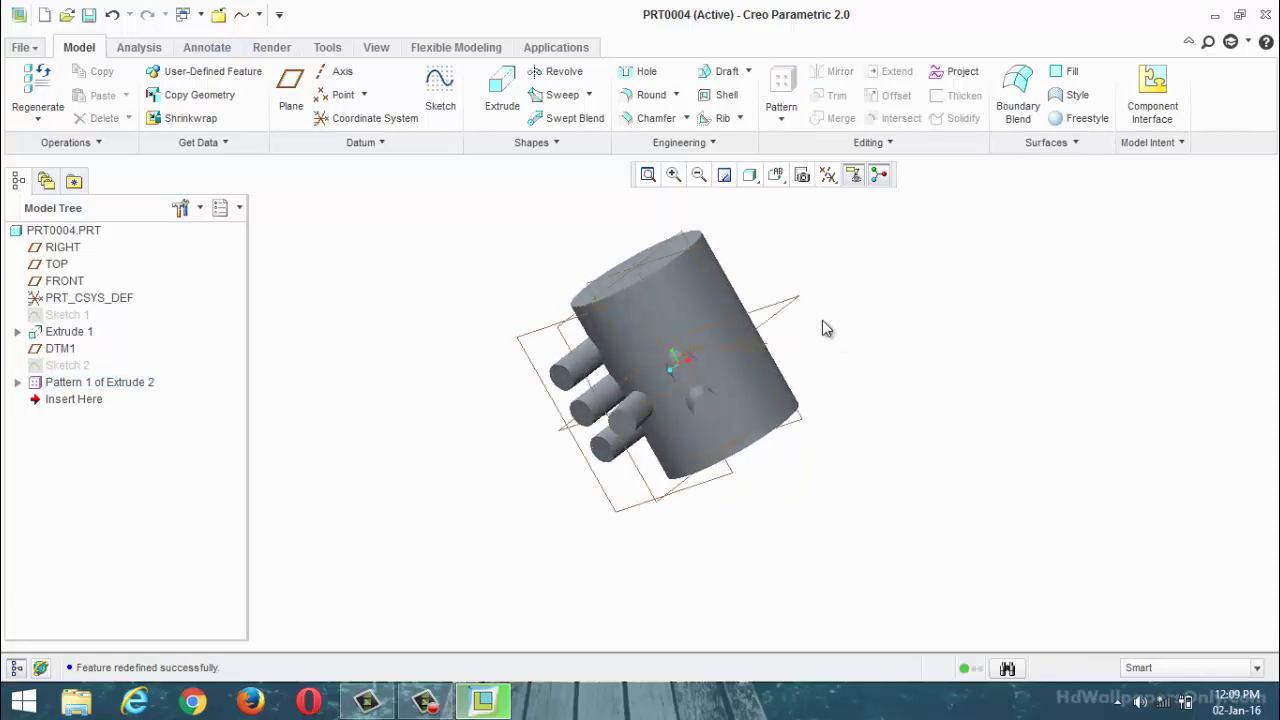
# Undo the fill pattern edits and the pattern of the side boss itself, and close the part window.
pyautogui.hotkey('ctrl', 'g')
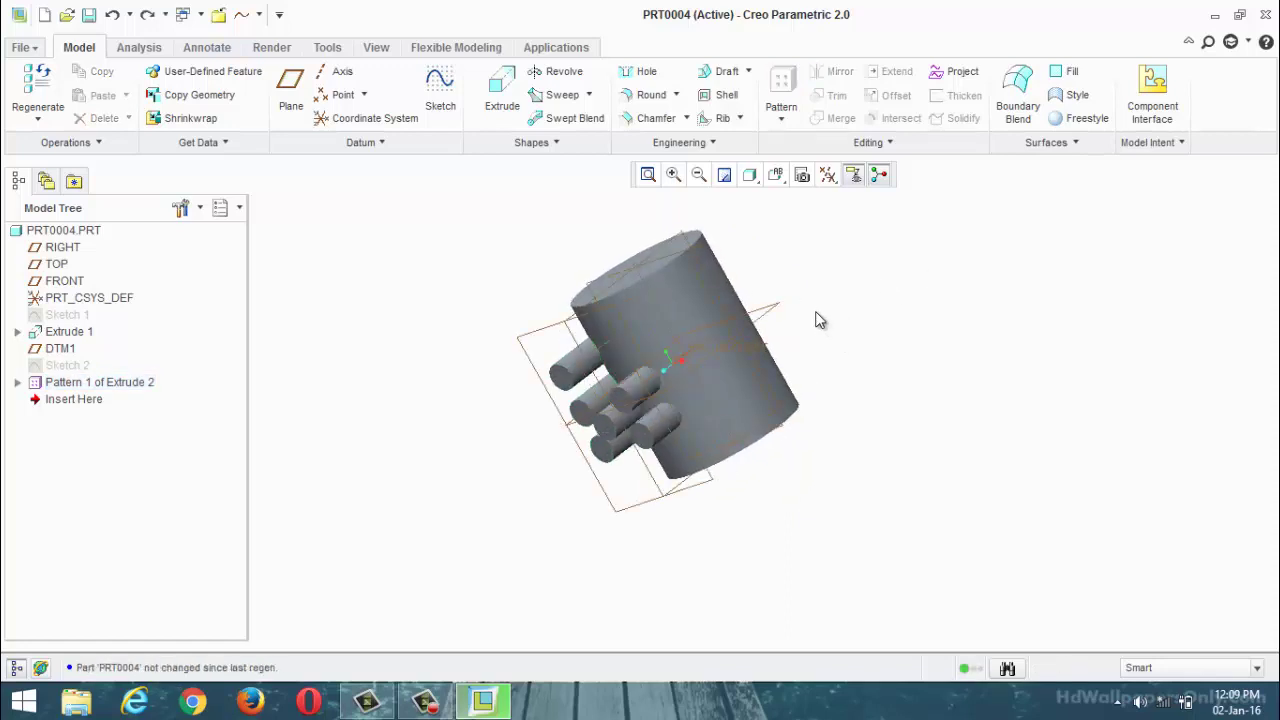
pyautogui.hotkey('ctrl', 'z')
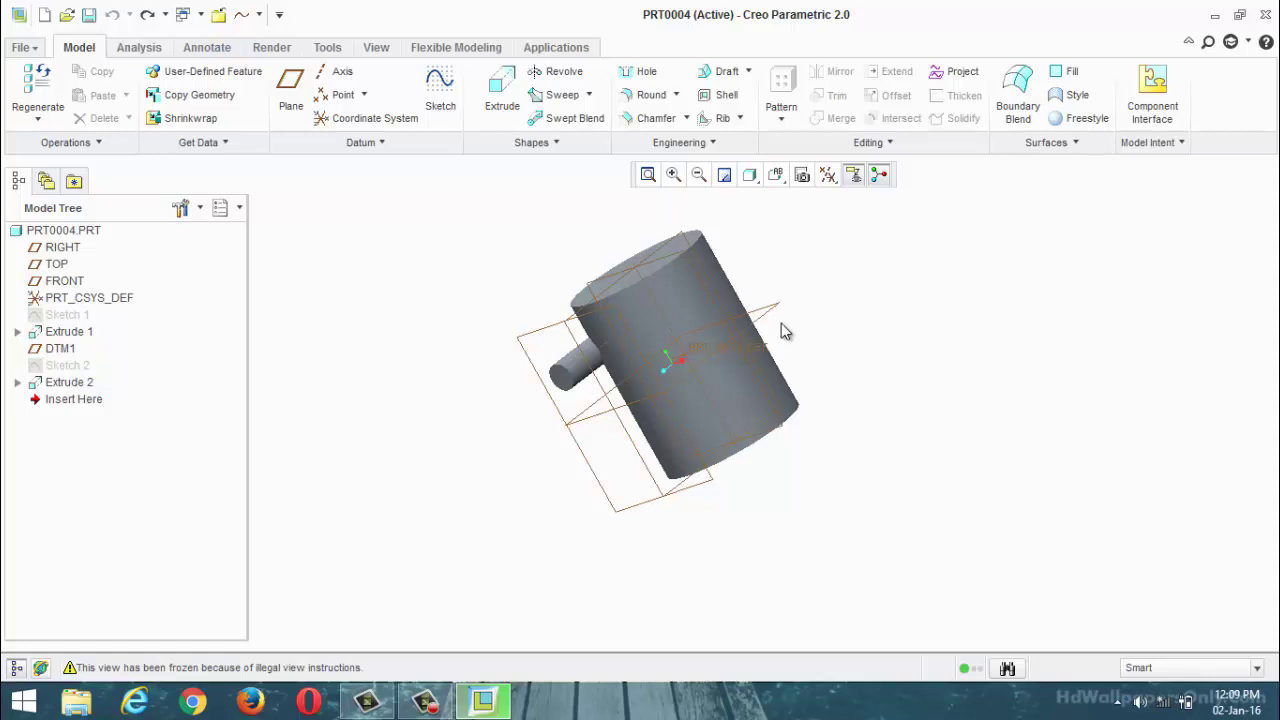
pyautogui.moveTo(781, 323); pyautogui.dragTo(643, 324, button='middle')
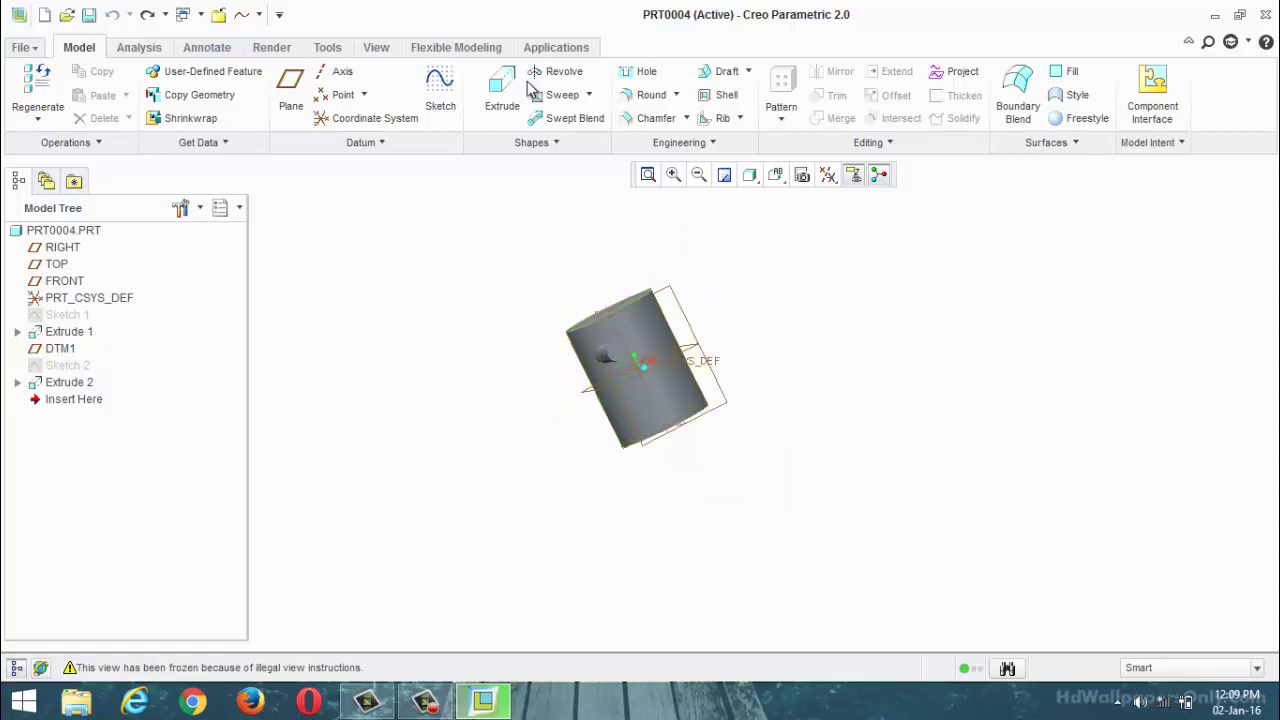
pyautogui.click(217, 15)
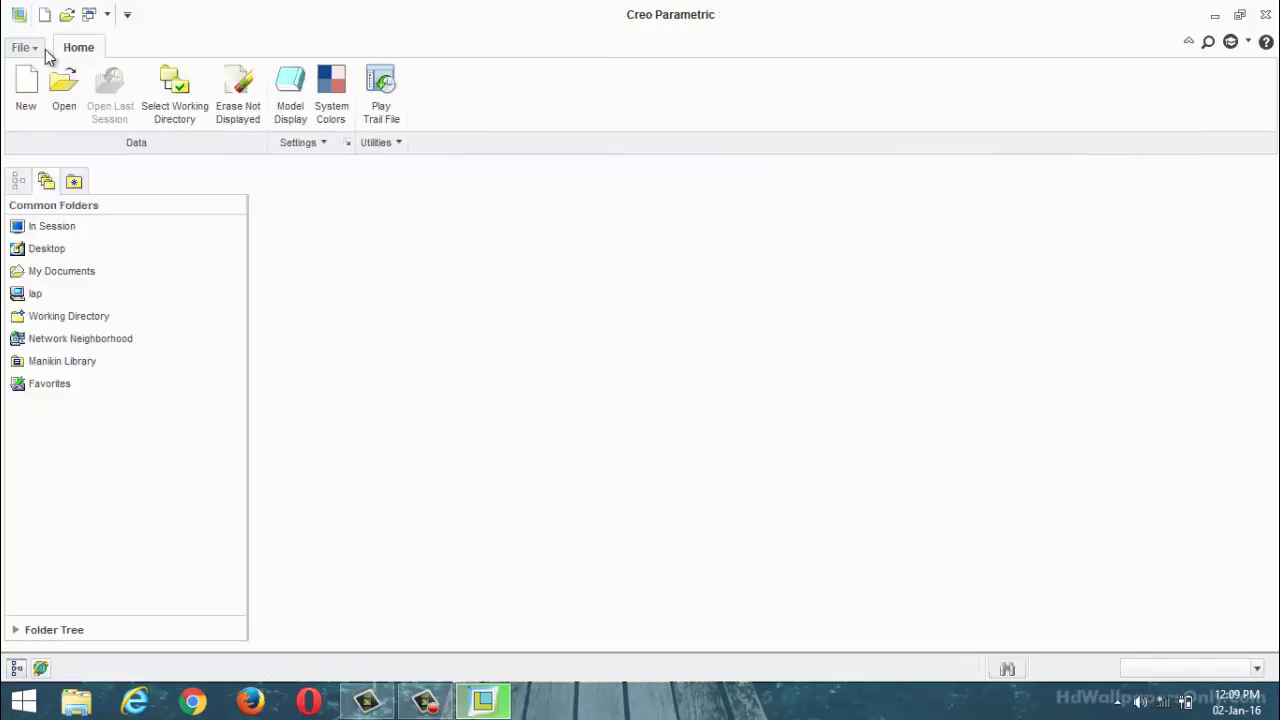
# Create a new solid part named prt0005 from the mmns_part_solid template instead of the default template.
pyautogui.click(26, 88)
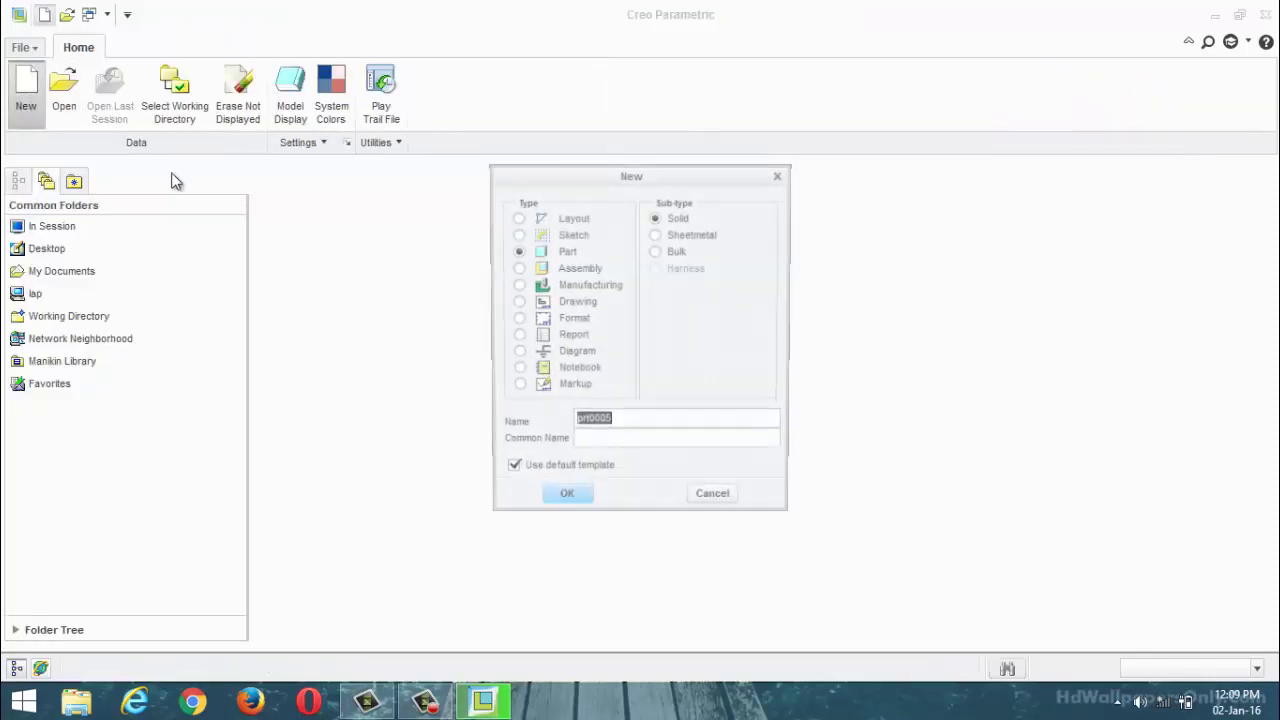
pyautogui.click(508, 471)
pyautogui.click(566, 500)
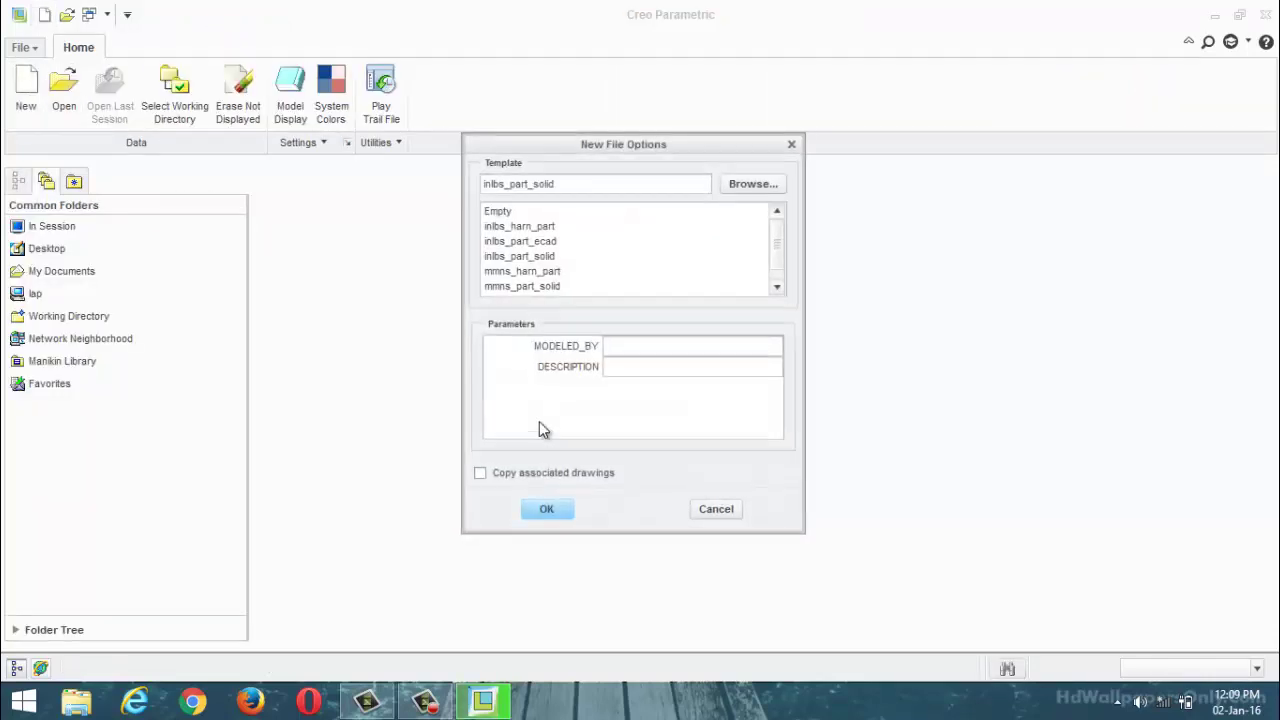
pyautogui.click(543, 287)
pyautogui.click(558, 508)
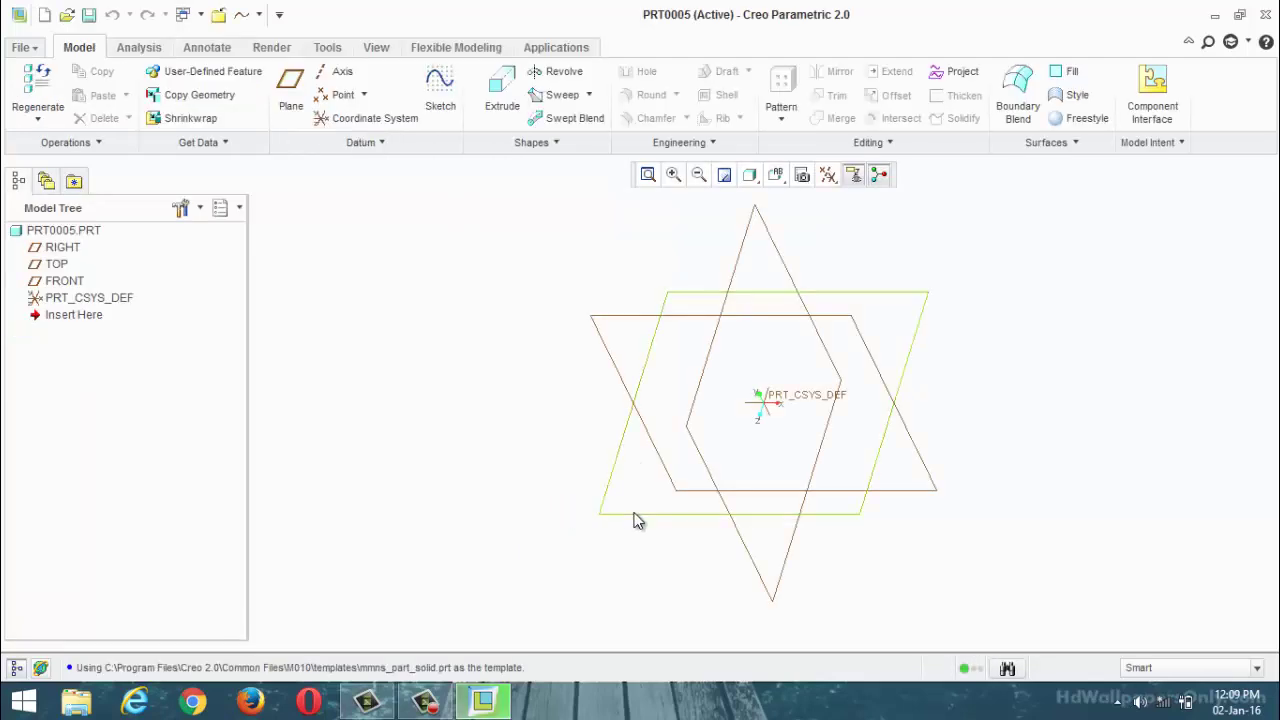
# Sketch a square about 378 mm wide around the origin on the TOP datum plane and finish the sketch.
pyautogui.click(637, 520)
pyautogui.click(447, 98)
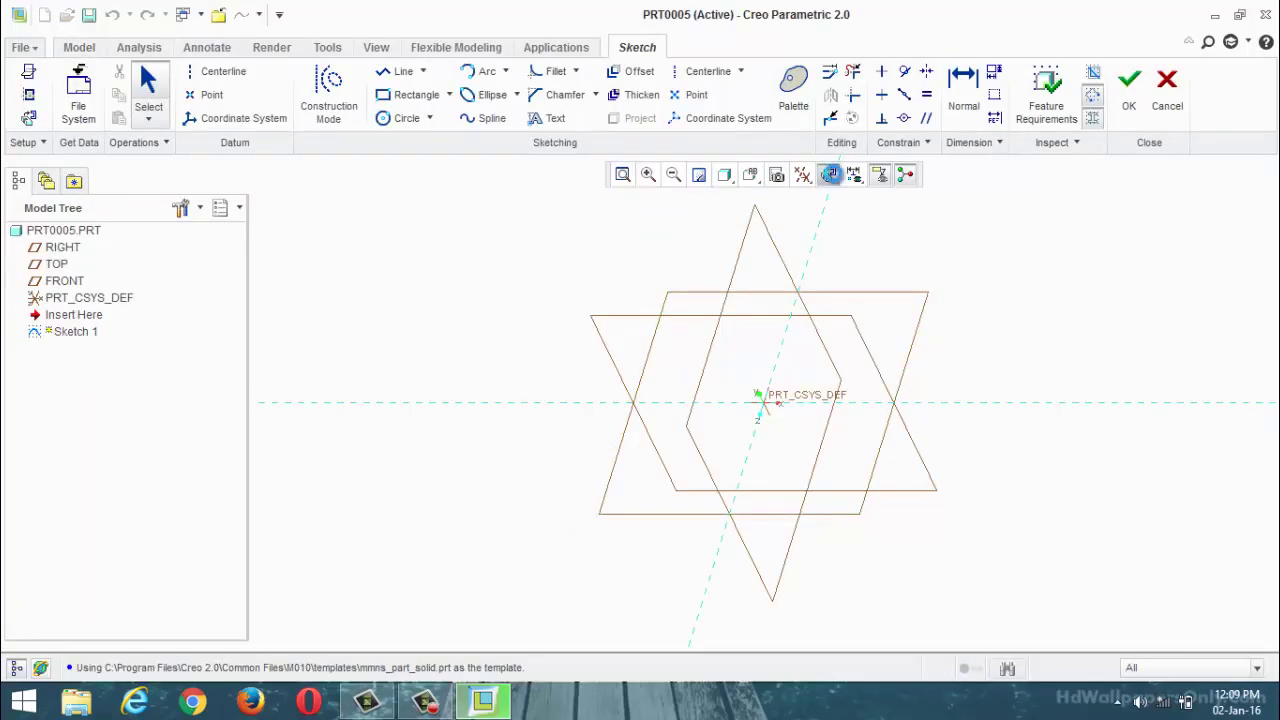
pyautogui.click(830, 174)
pyautogui.click(410, 94)
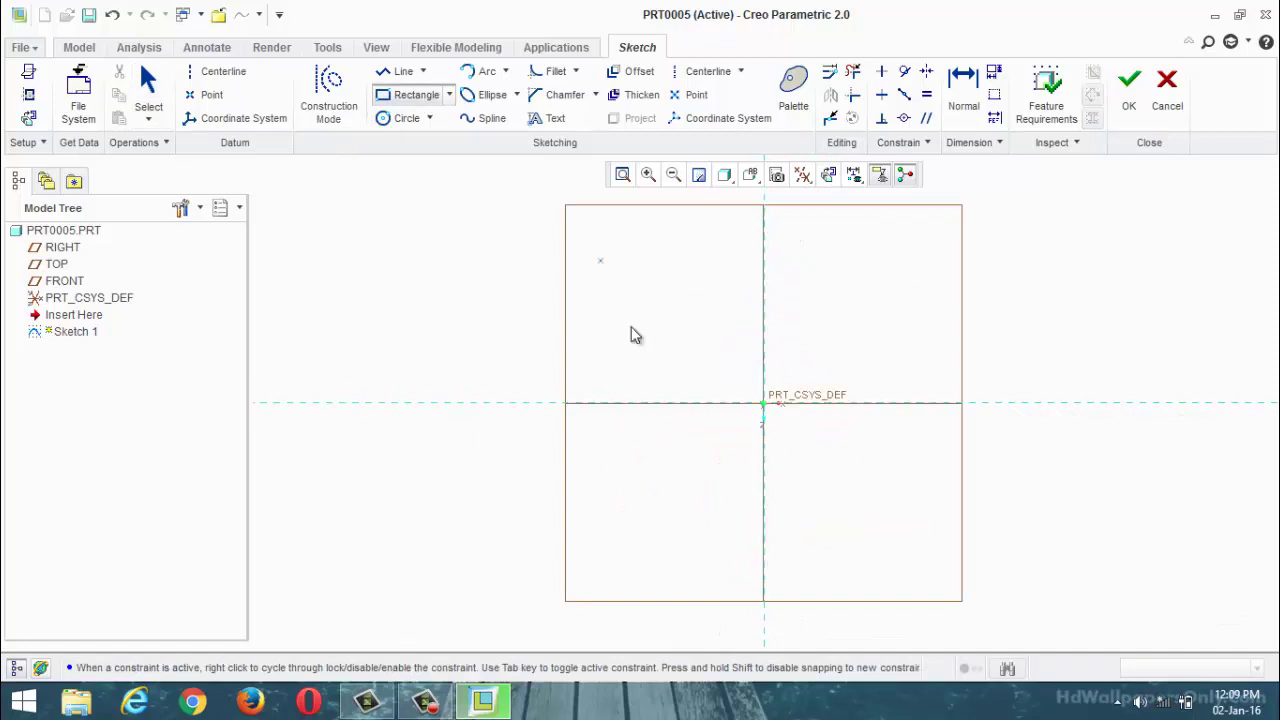
pyautogui.click(897, 556)
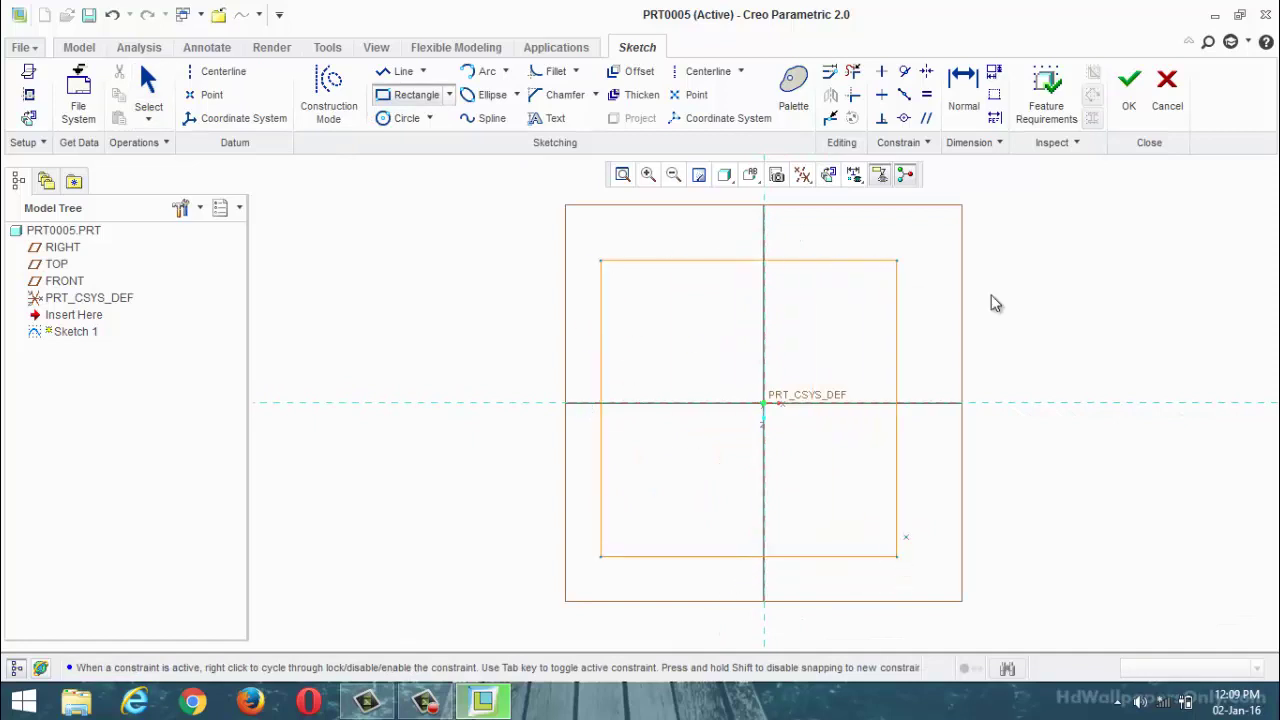
pyautogui.click(1129, 90)
# Edit the definition of the square's sketch and set its side length to 500 mm.
pyautogui.rightClick(52, 318)
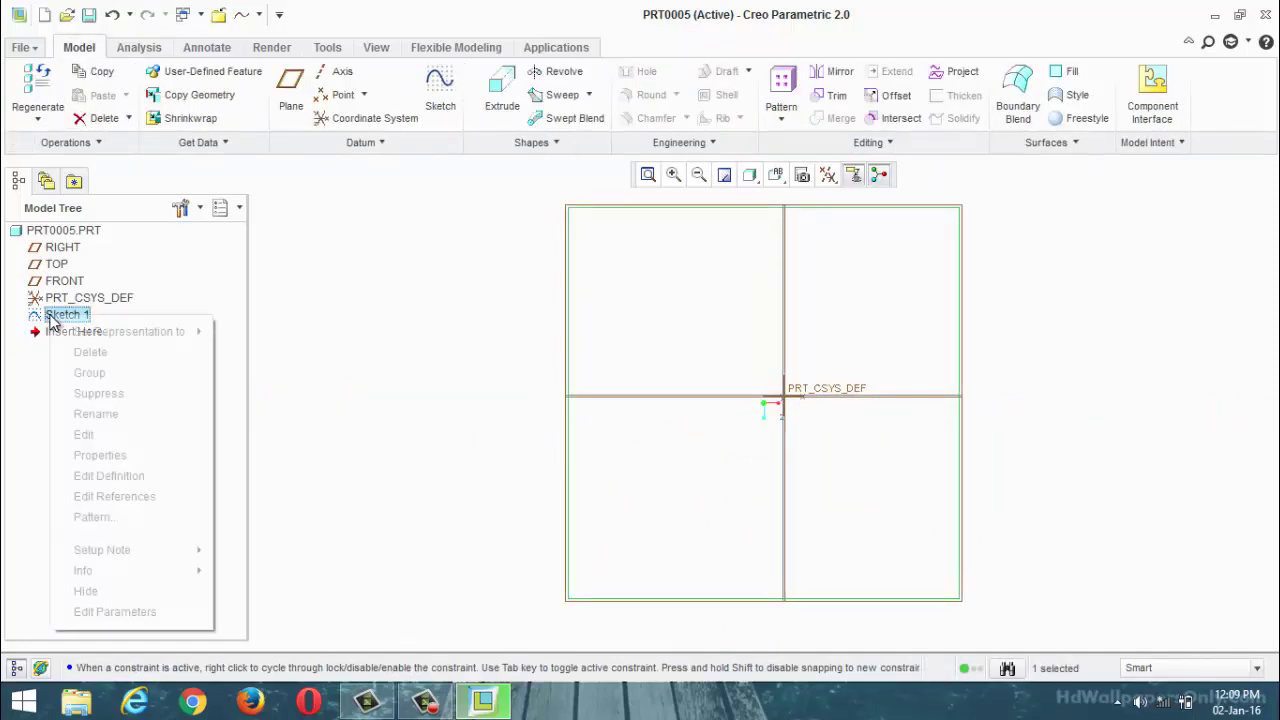
pyautogui.click(86, 476)
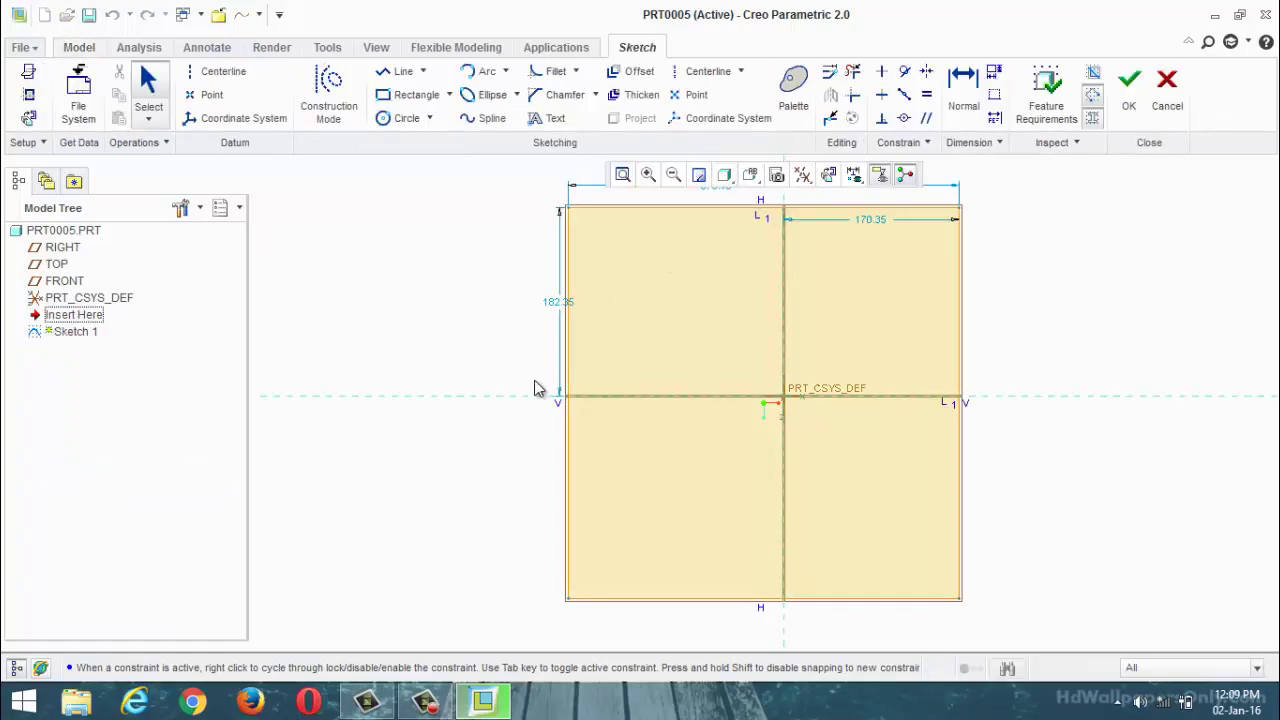
pyautogui.scroll(3, 535, 388)
pyautogui.doubleClick(652, 248)
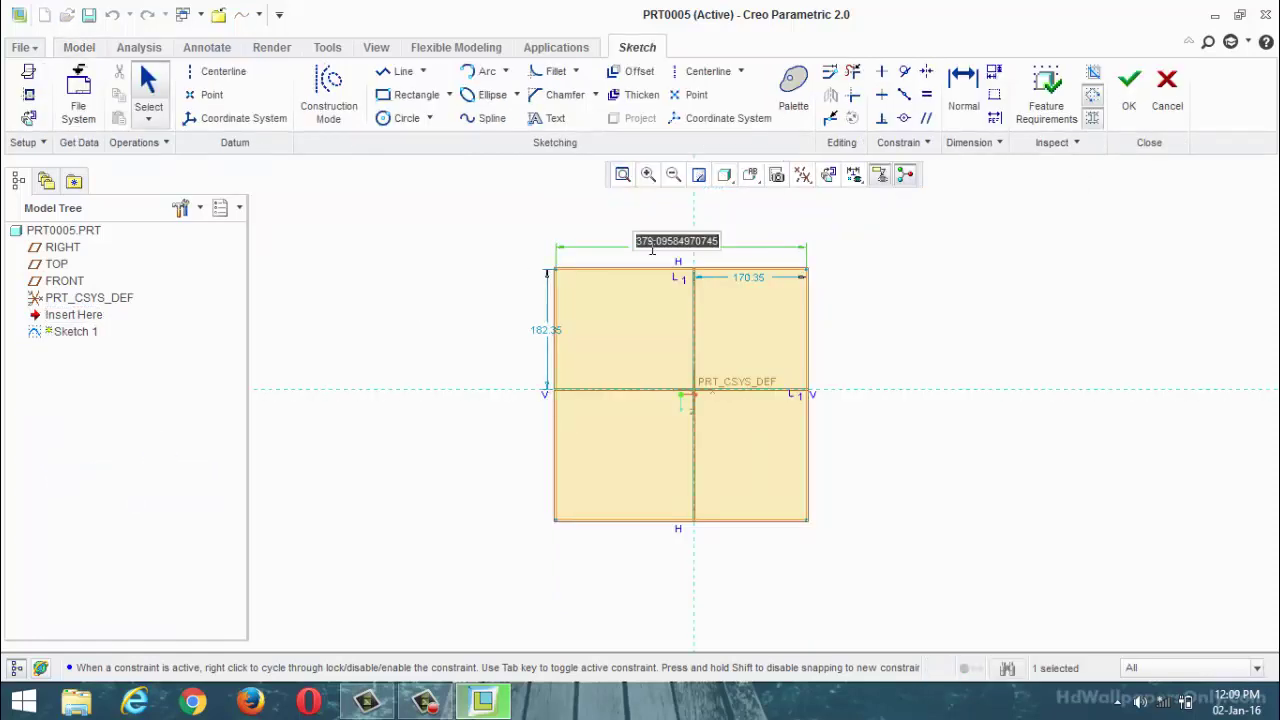
pyautogui.write('500')
pyautogui.press('Return')
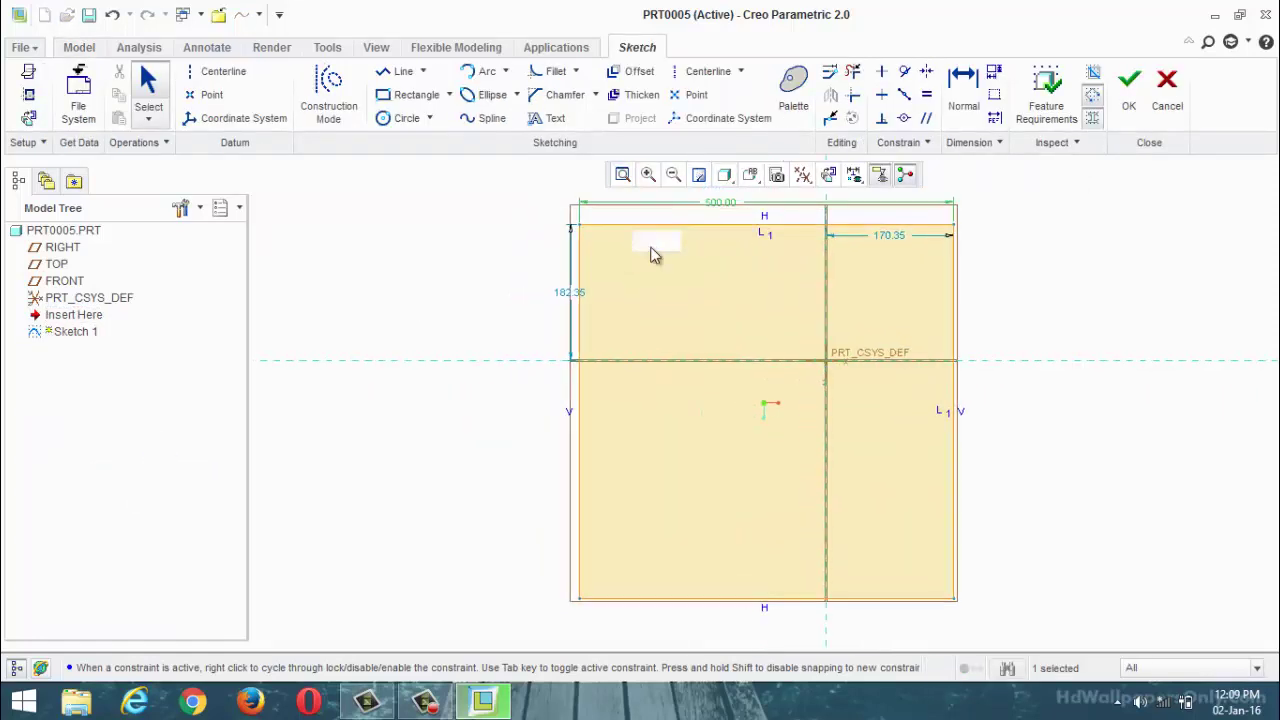
# Centre the square by setting its edge distances to the vertical and horizontal references to 250 mm, and finish the sketch.
pyautogui.doubleClick(889, 235)
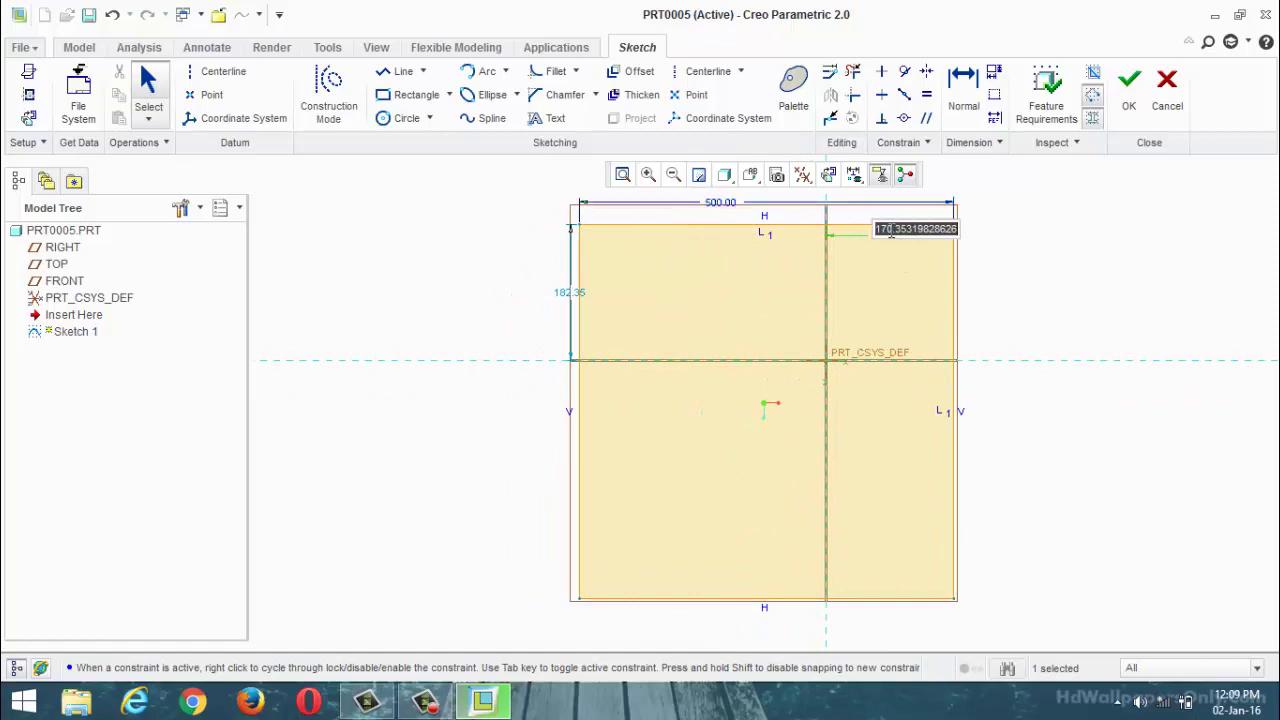
pyautogui.write('200')
pyautogui.press('Return')
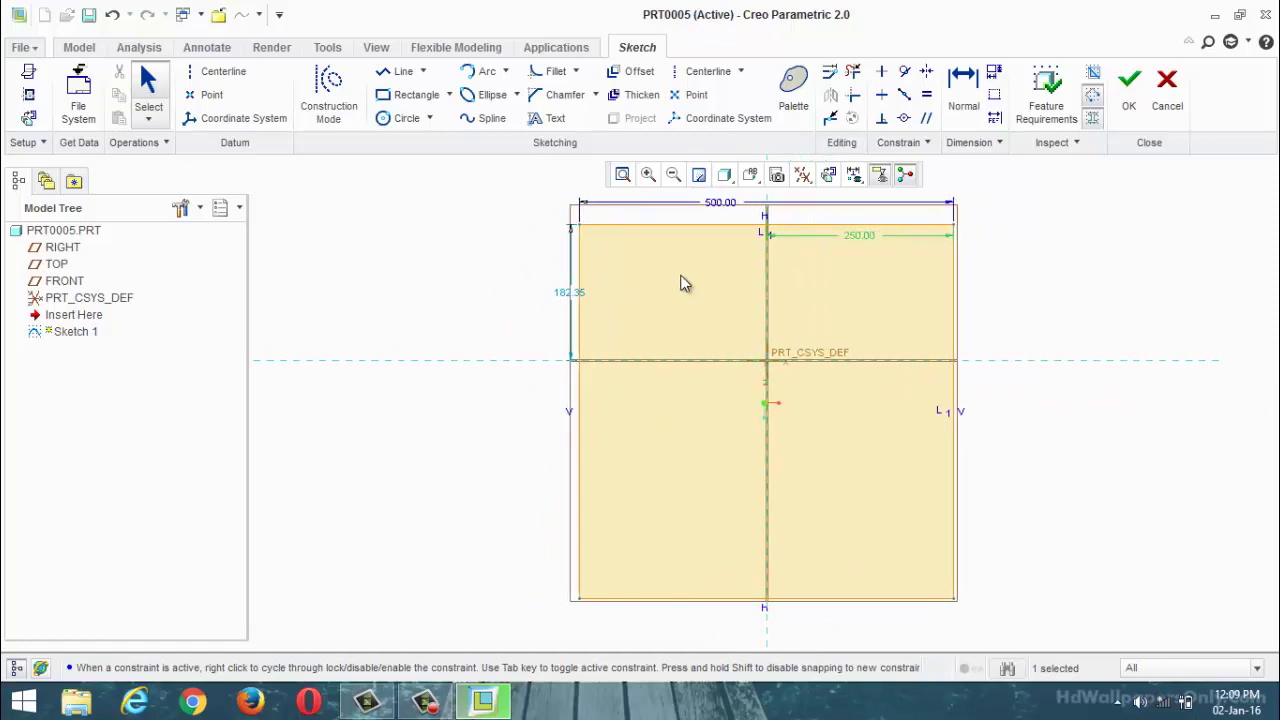
pyautogui.doubleClick(566, 298)
pyautogui.write('250')
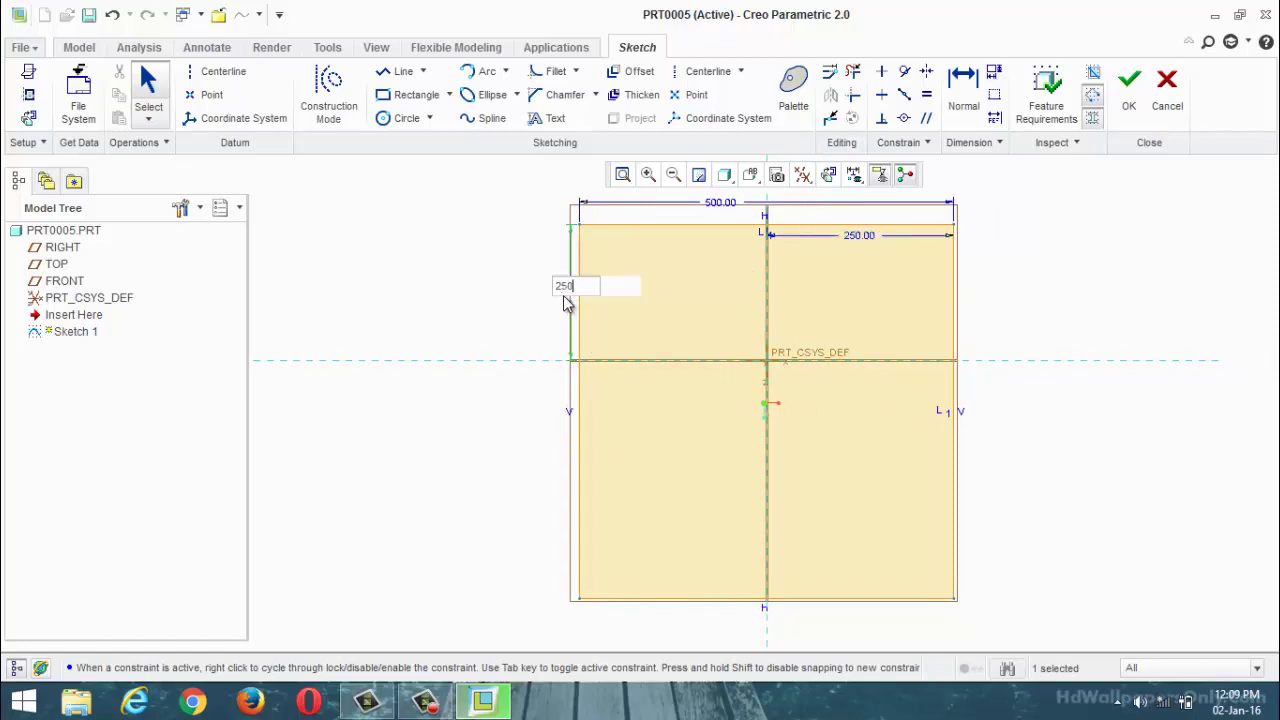
pyautogui.press('Return')
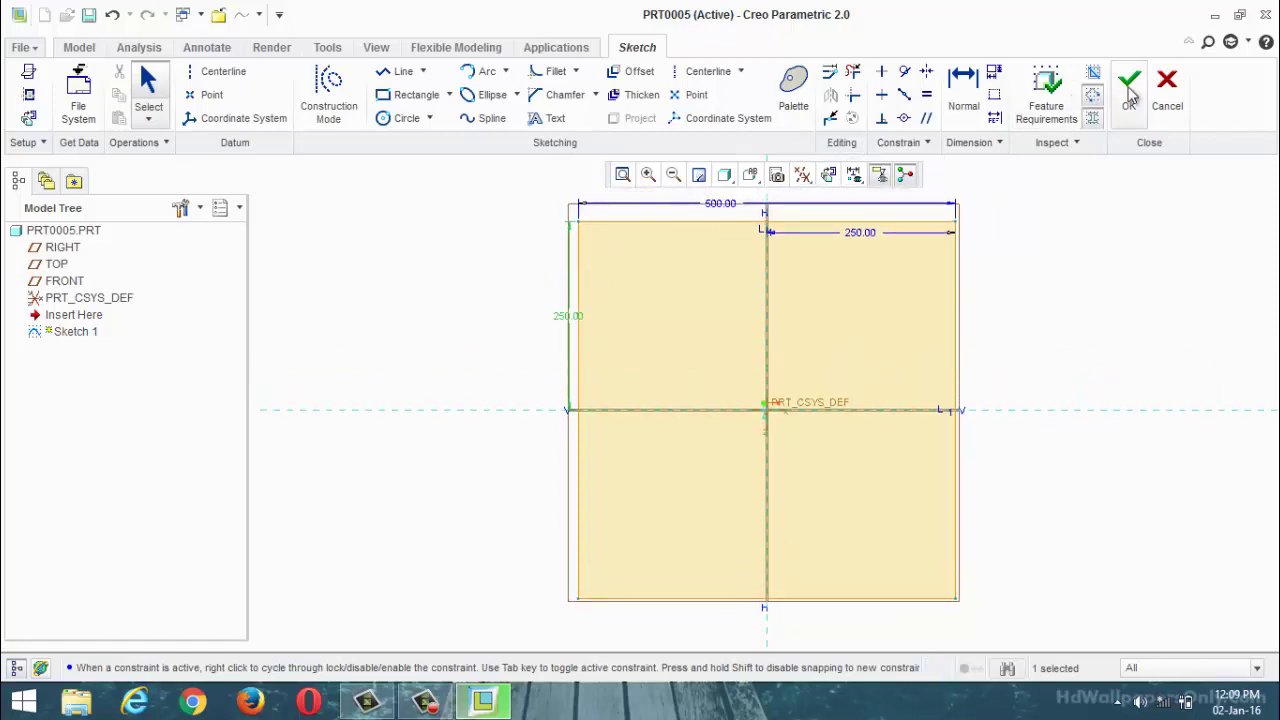
pyautogui.click(1128, 88)
# Extrude the square sketch into a solid plate 50 mm thick.
pyautogui.moveTo(712, 287); pyautogui.dragTo(697, 237, button='middle')
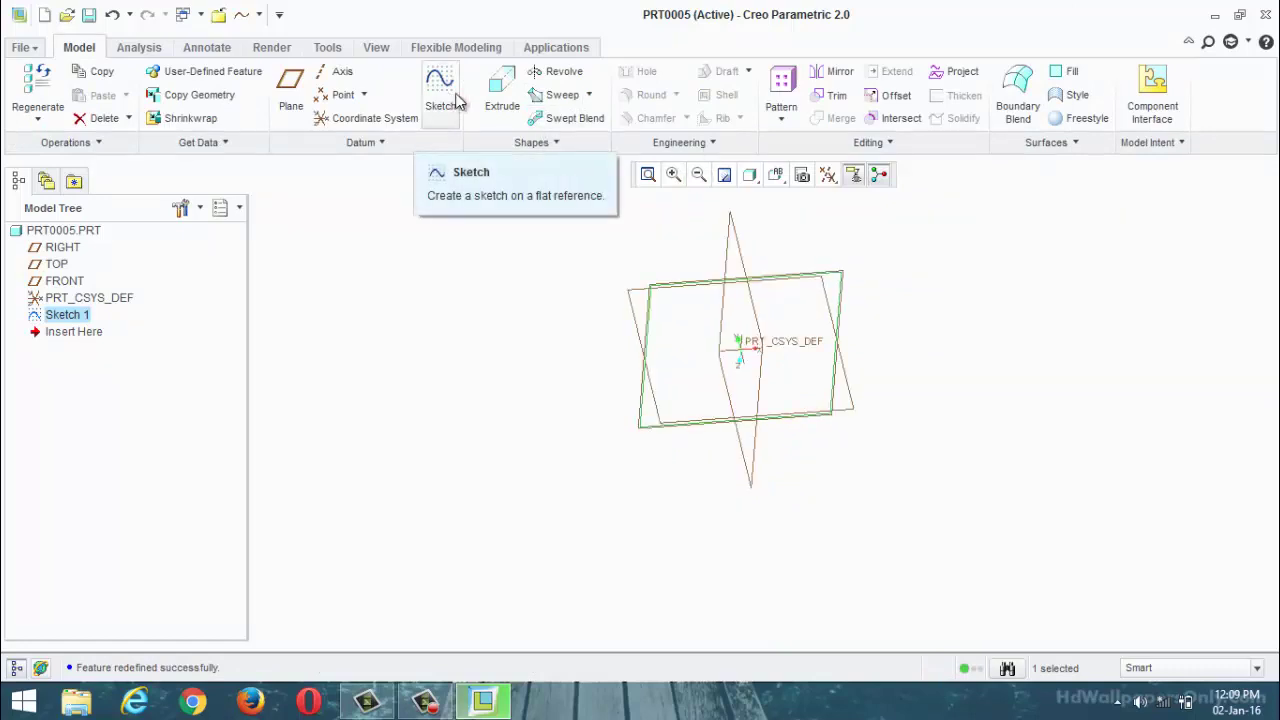
pyautogui.click(502, 92)
pyautogui.doubleClick(159, 95)
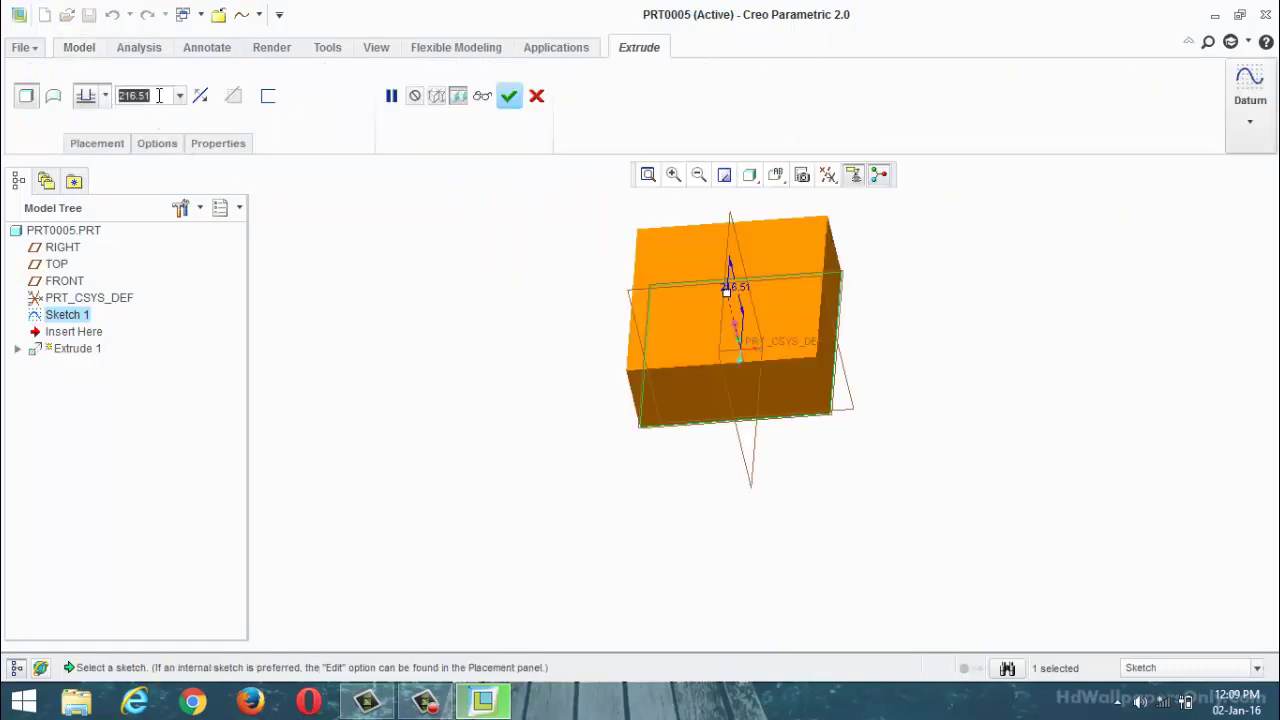
pyautogui.write('50')
pyautogui.press('Return')
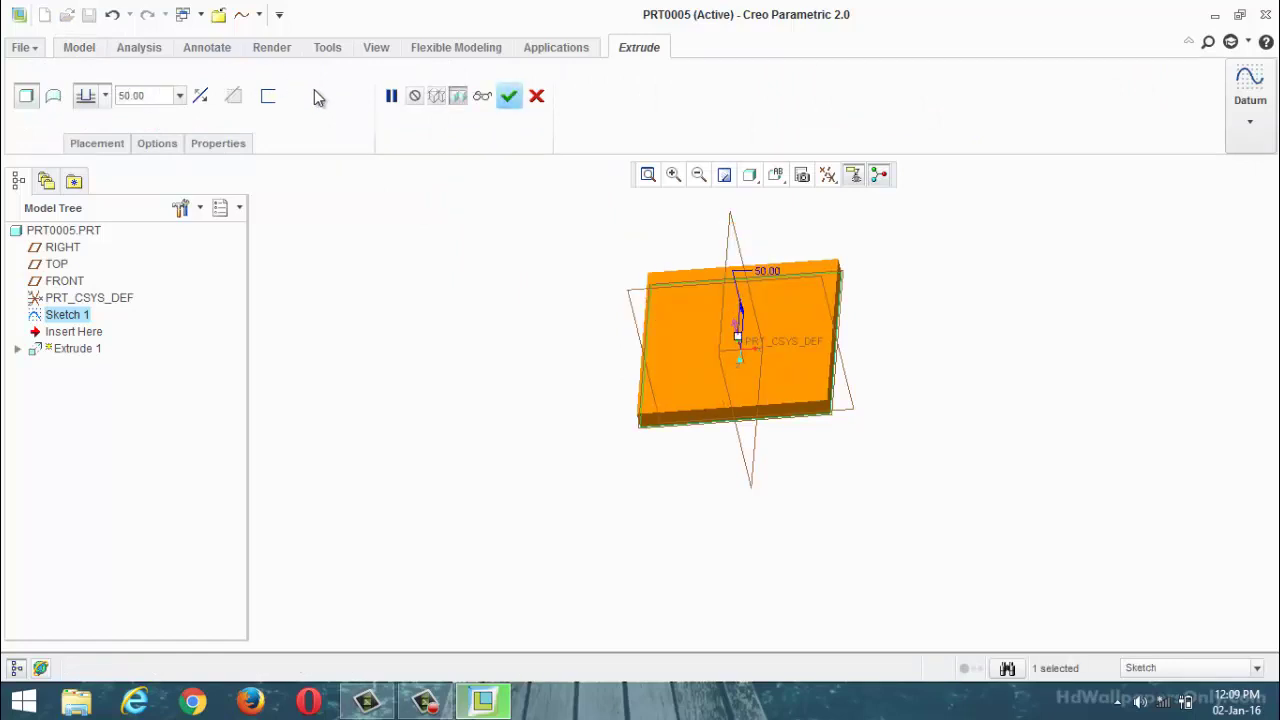
pyautogui.click(509, 96)
# Start a sketch on the plate's large upper face and add its left and lower side surfaces as sketch references.
pyautogui.click(440, 90)
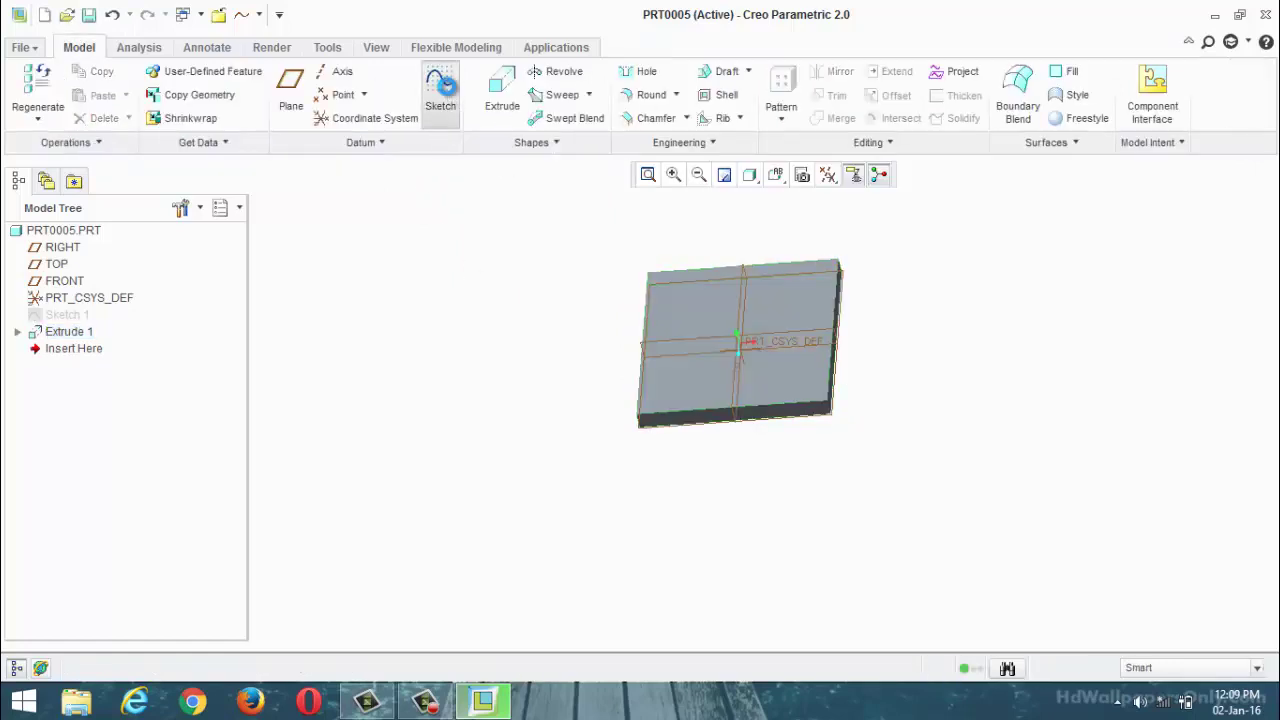
pyautogui.click(686, 404)
pyautogui.click(1177, 383)
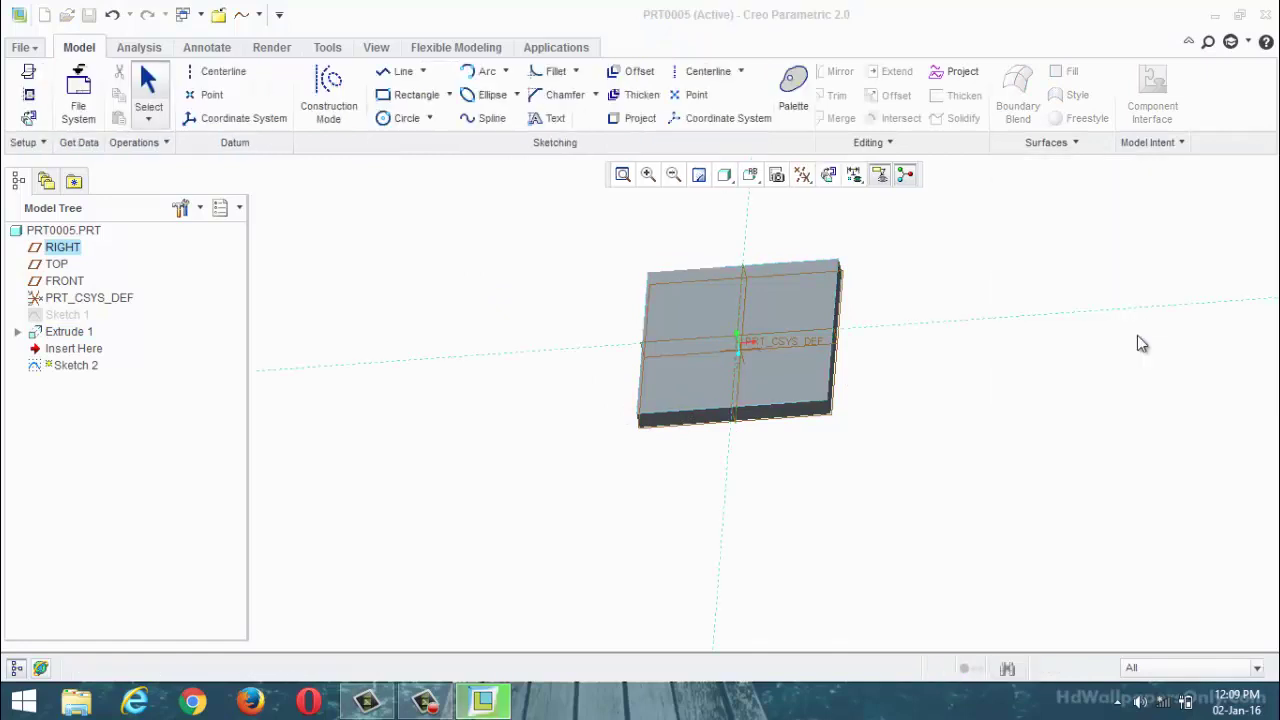
pyautogui.click(829, 180)
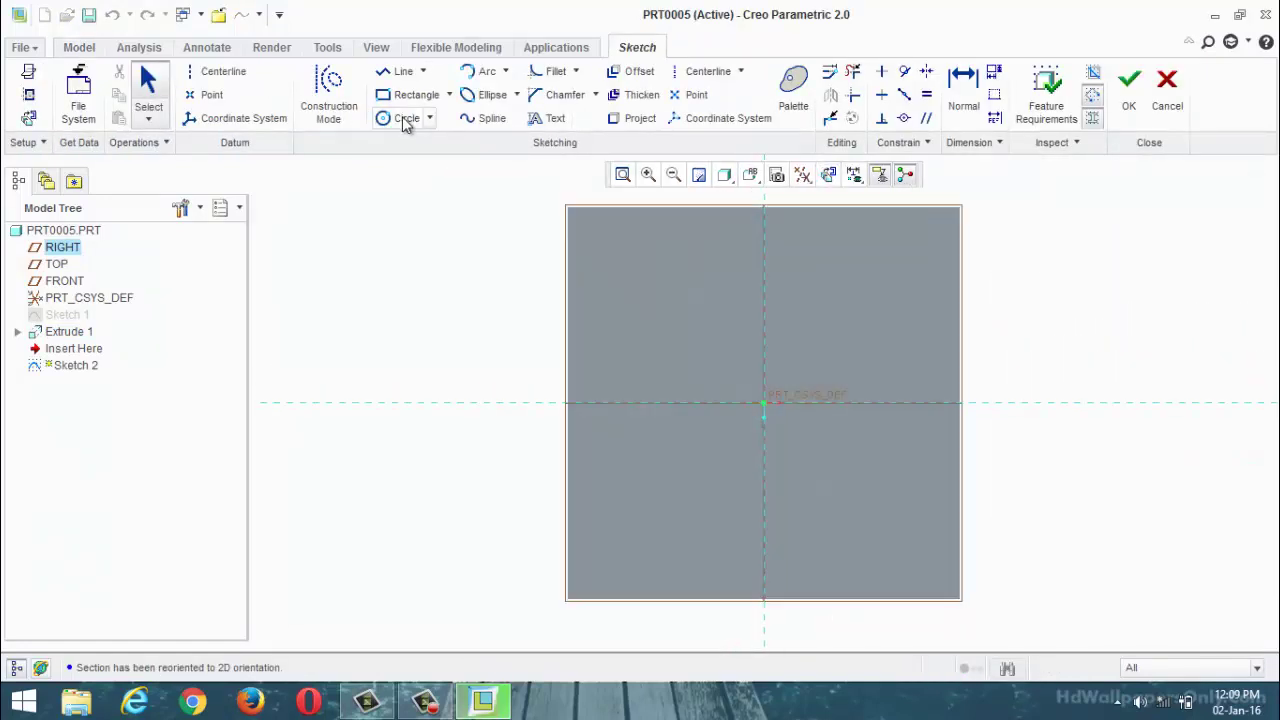
pyautogui.click(405, 118)
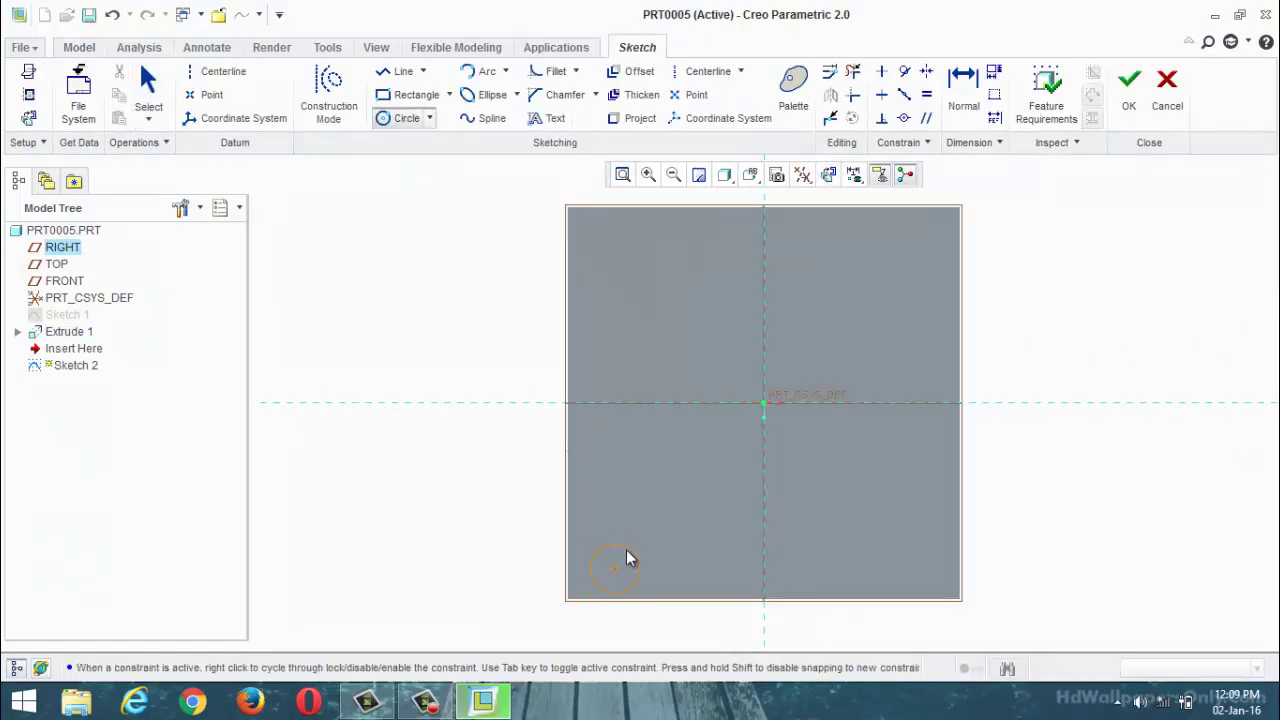
pyautogui.click(30, 95)
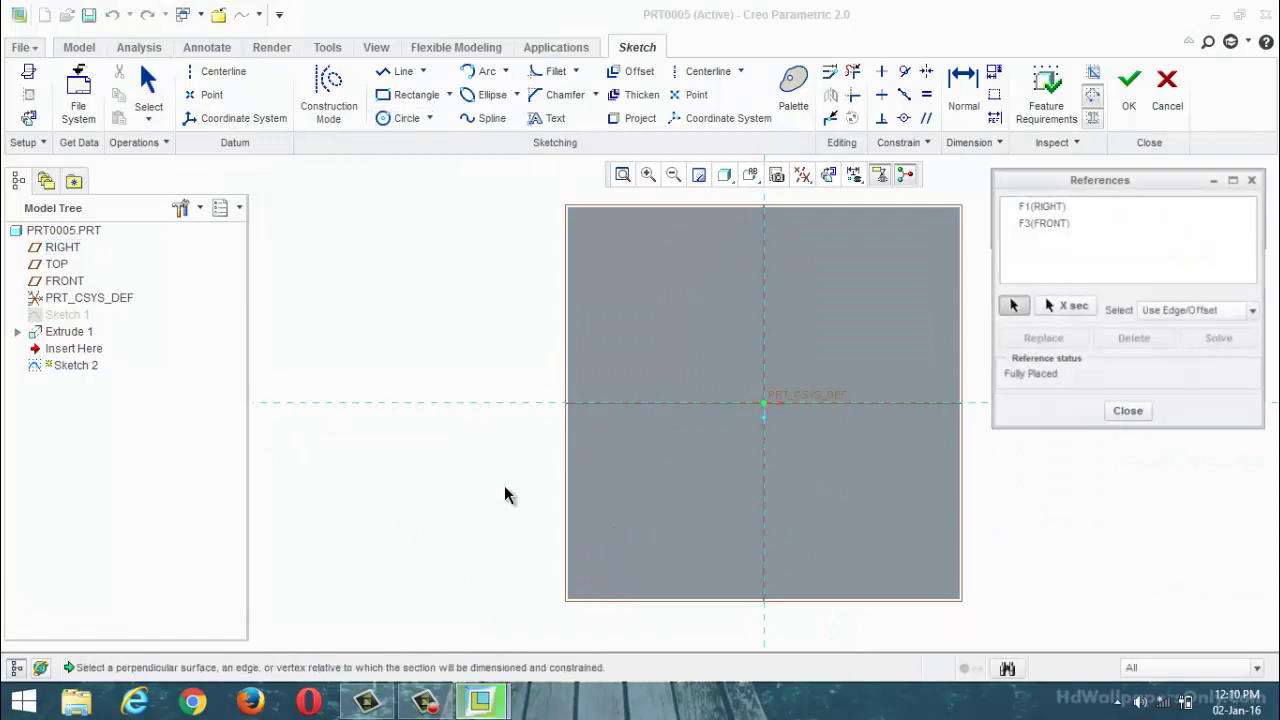
pyautogui.click(569, 514)
pyautogui.click(686, 600)
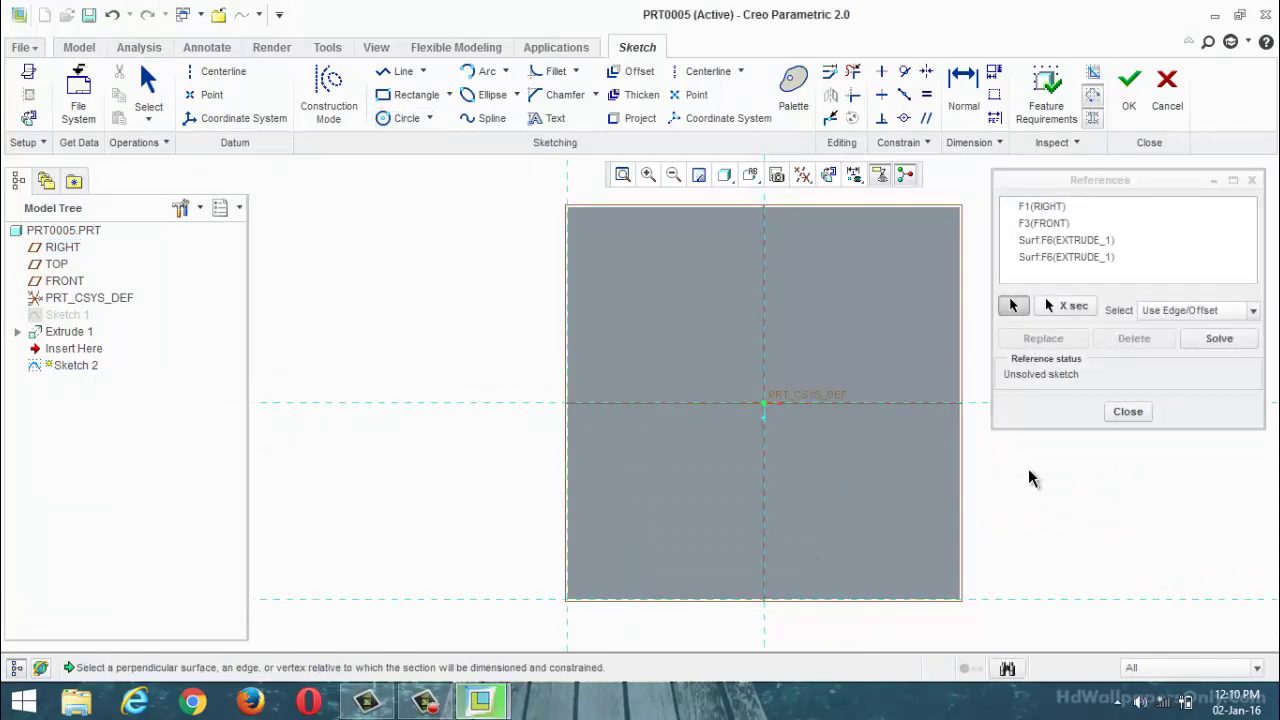
pyautogui.click(1118, 413)
# Sketch a circle near the plate's lower-left corner and set its diameter to 20 mm.
pyautogui.click(405, 120)
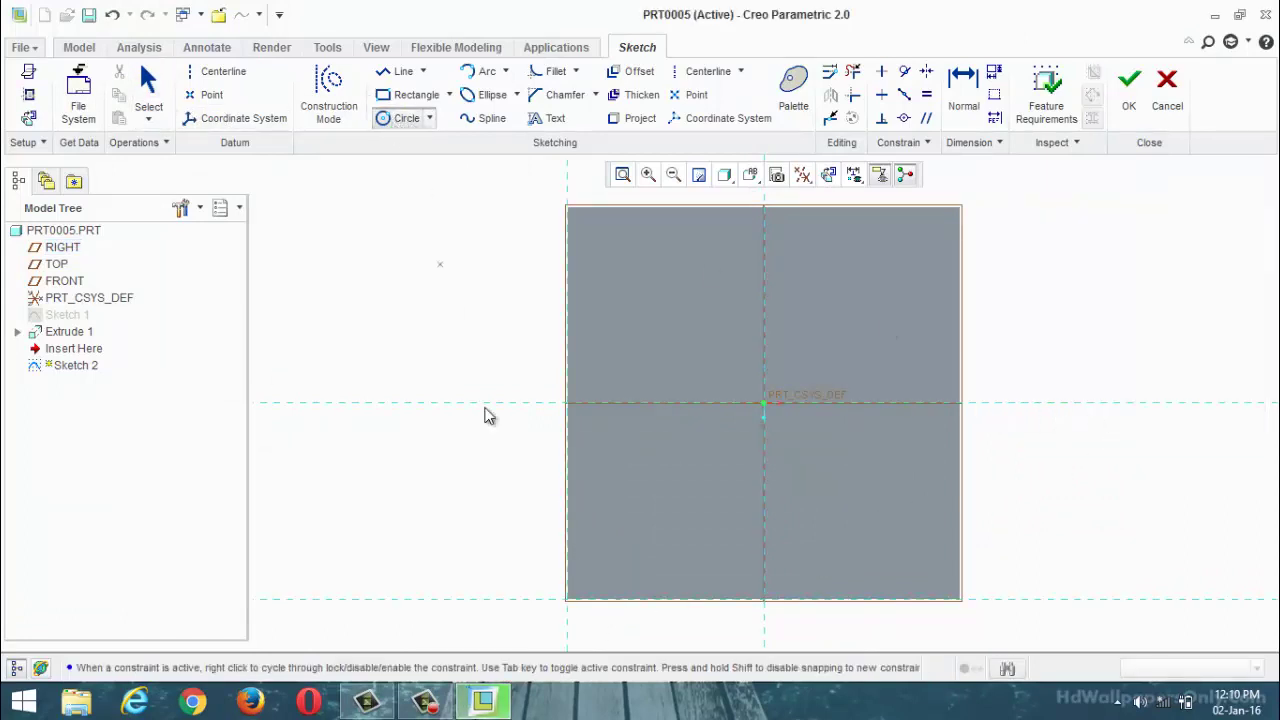
pyautogui.click(657, 540)
pyautogui.middleClick(592, 545)
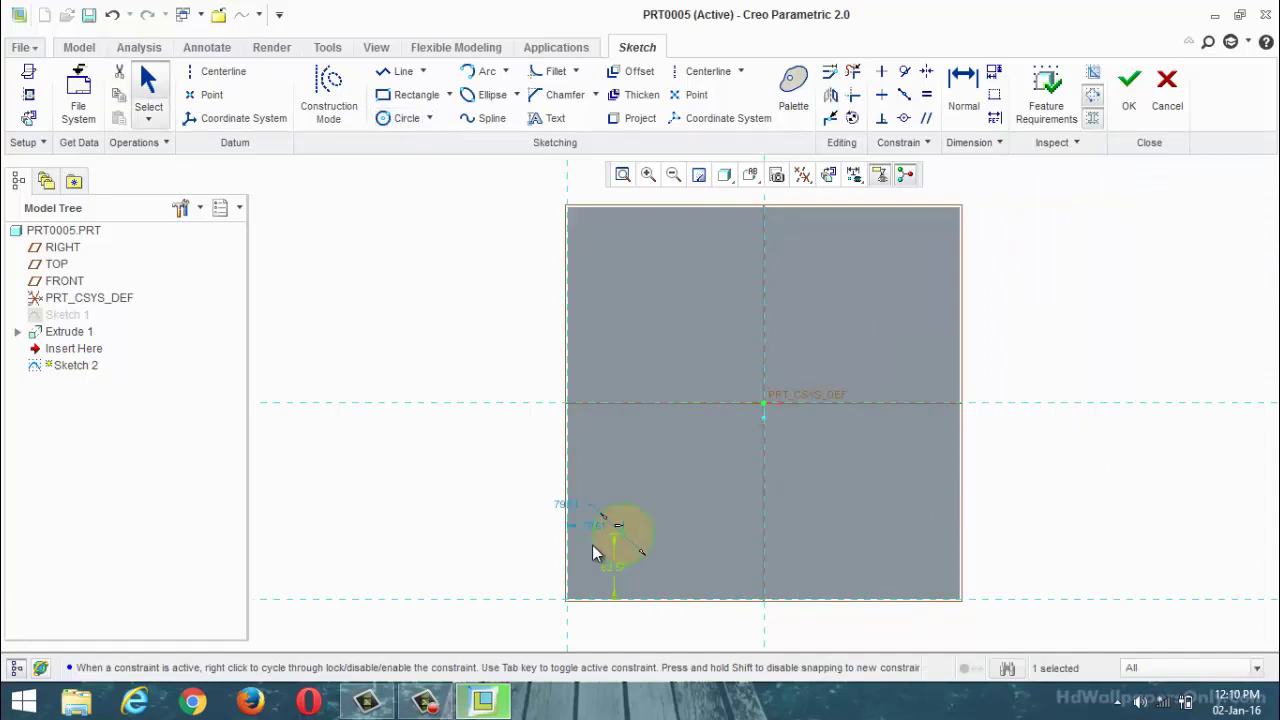
pyautogui.doubleClick(577, 506)
pyautogui.write('10')
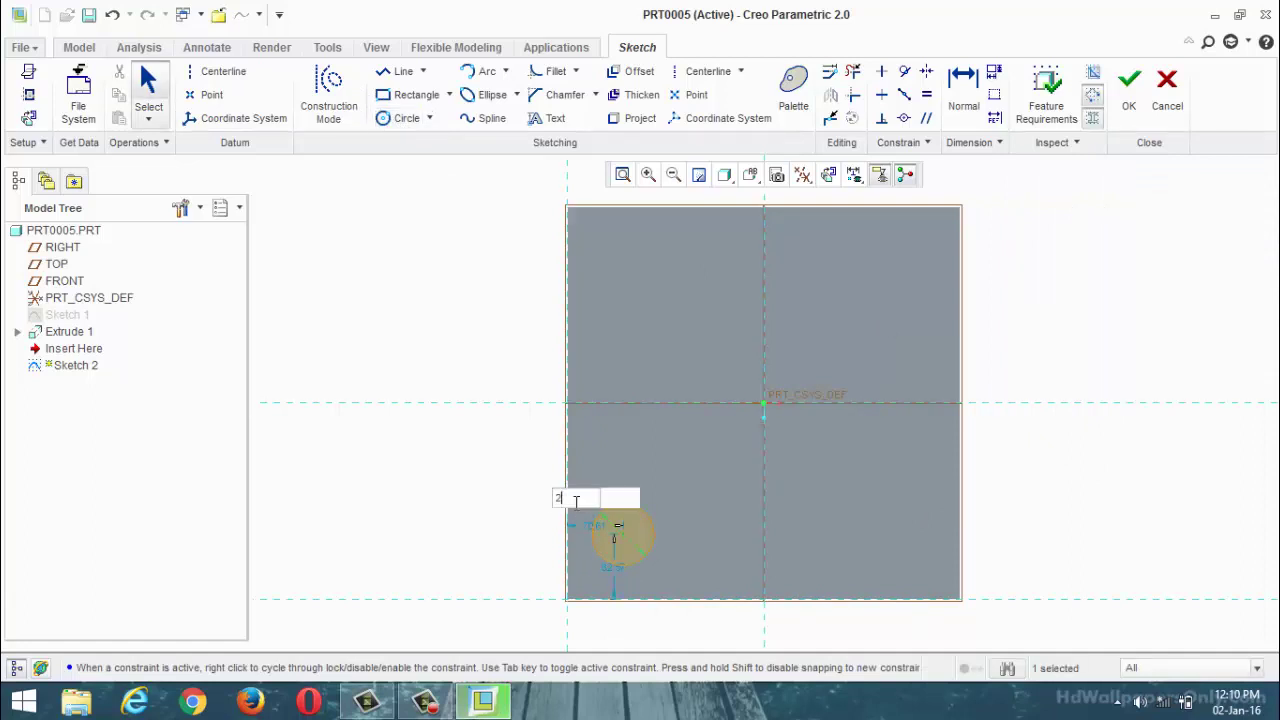
pyautogui.press('Return')
# Position the circle's centre 25 mm from the plate's left and lower edges and finish the sketch.
pyautogui.doubleClick(592, 536)
pyautogui.write('20')
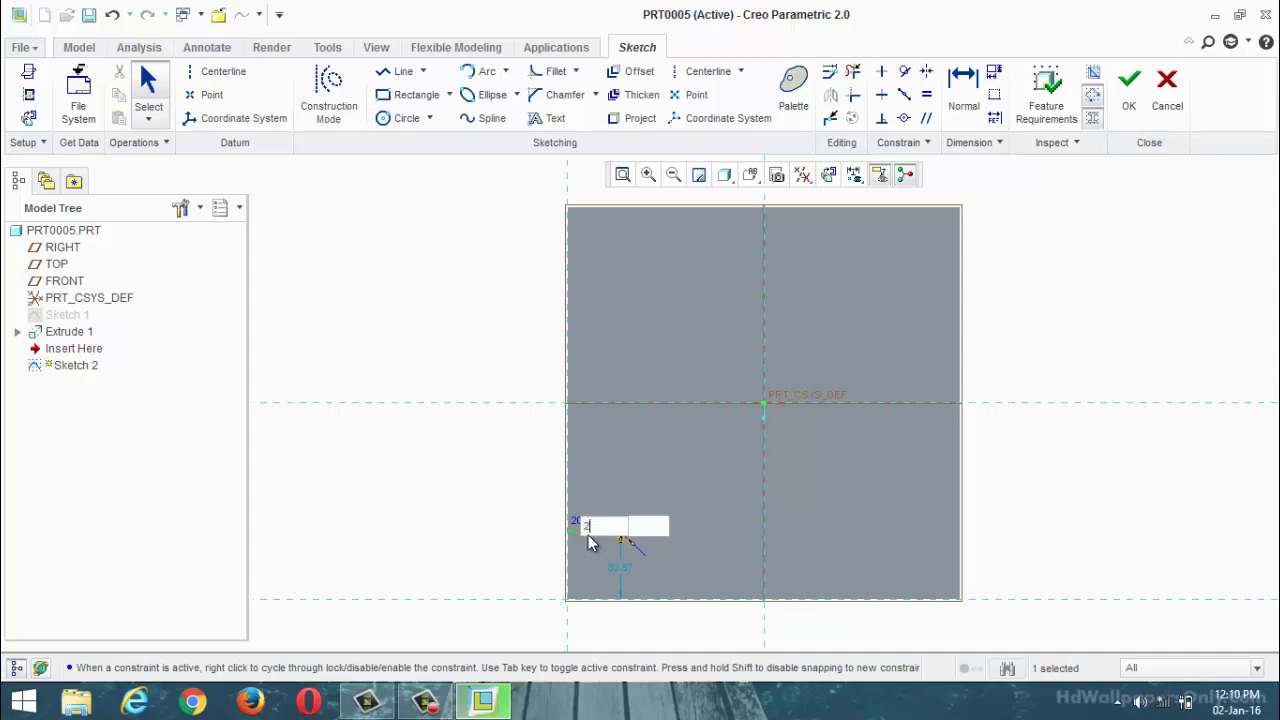
pyautogui.press('Return')
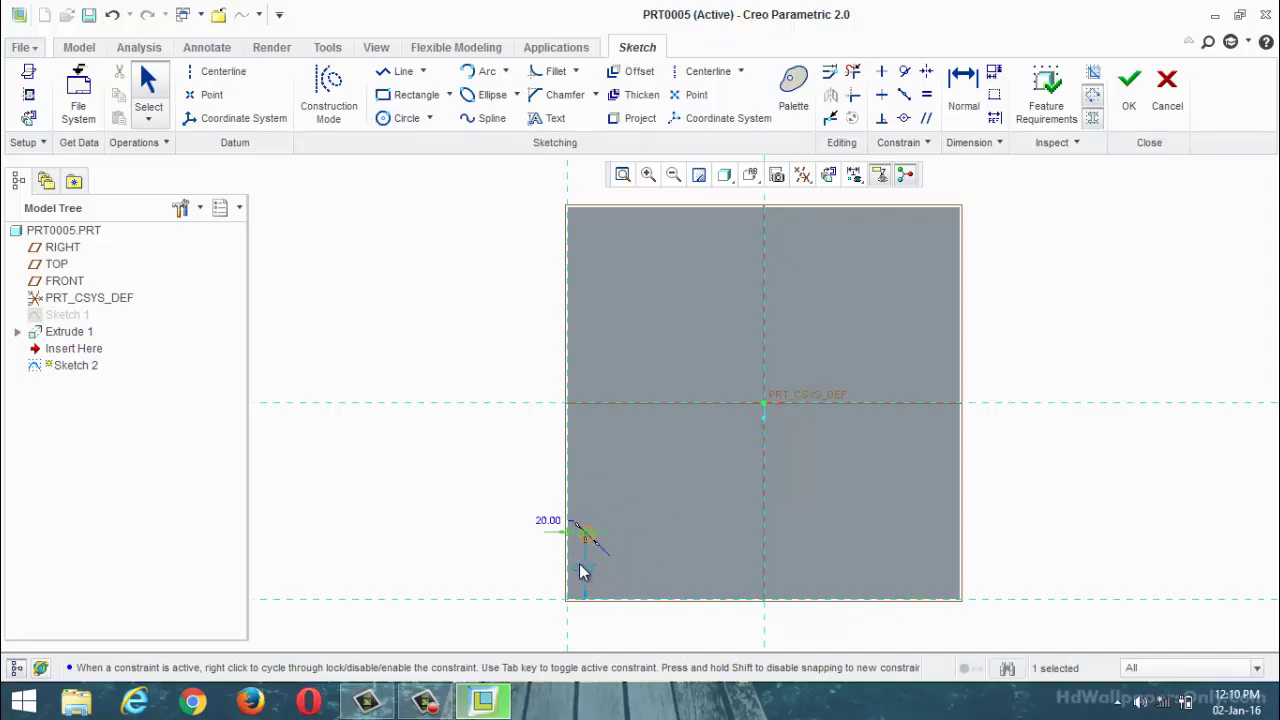
pyautogui.doubleClick(580, 566)
pyautogui.write('25')
pyautogui.press('Return')
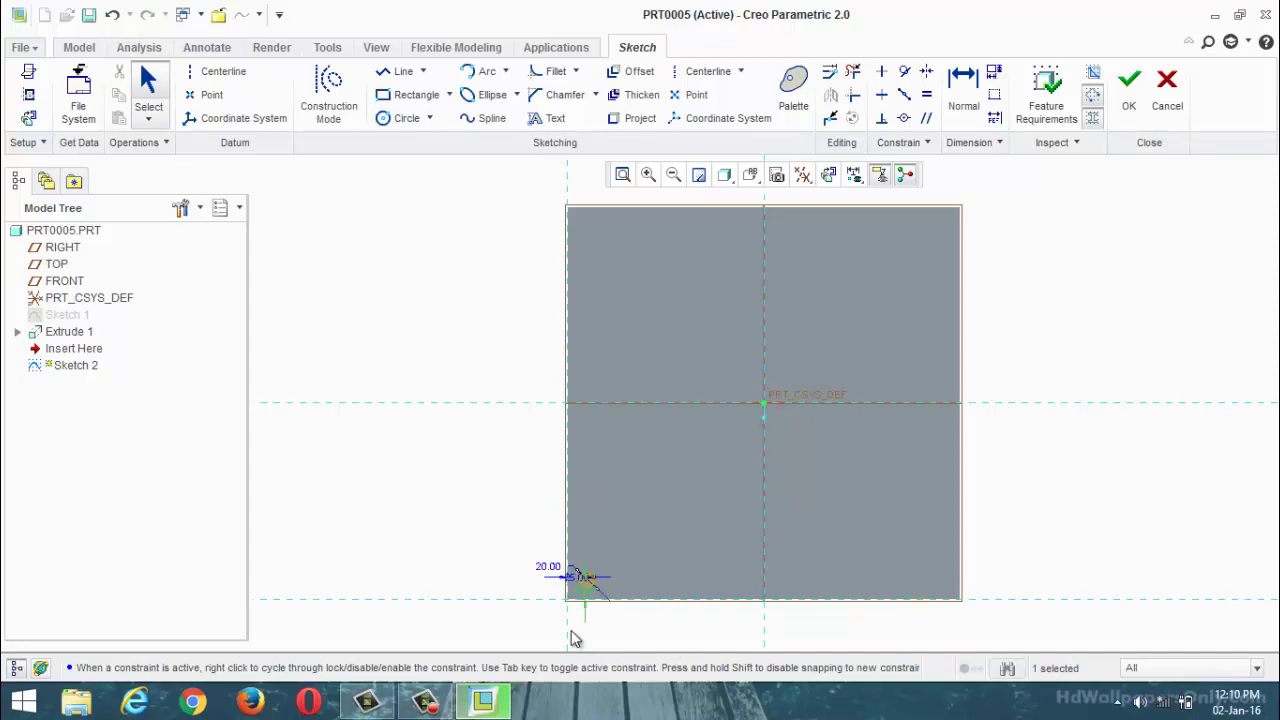
pyautogui.scroll(3, 670, 600)
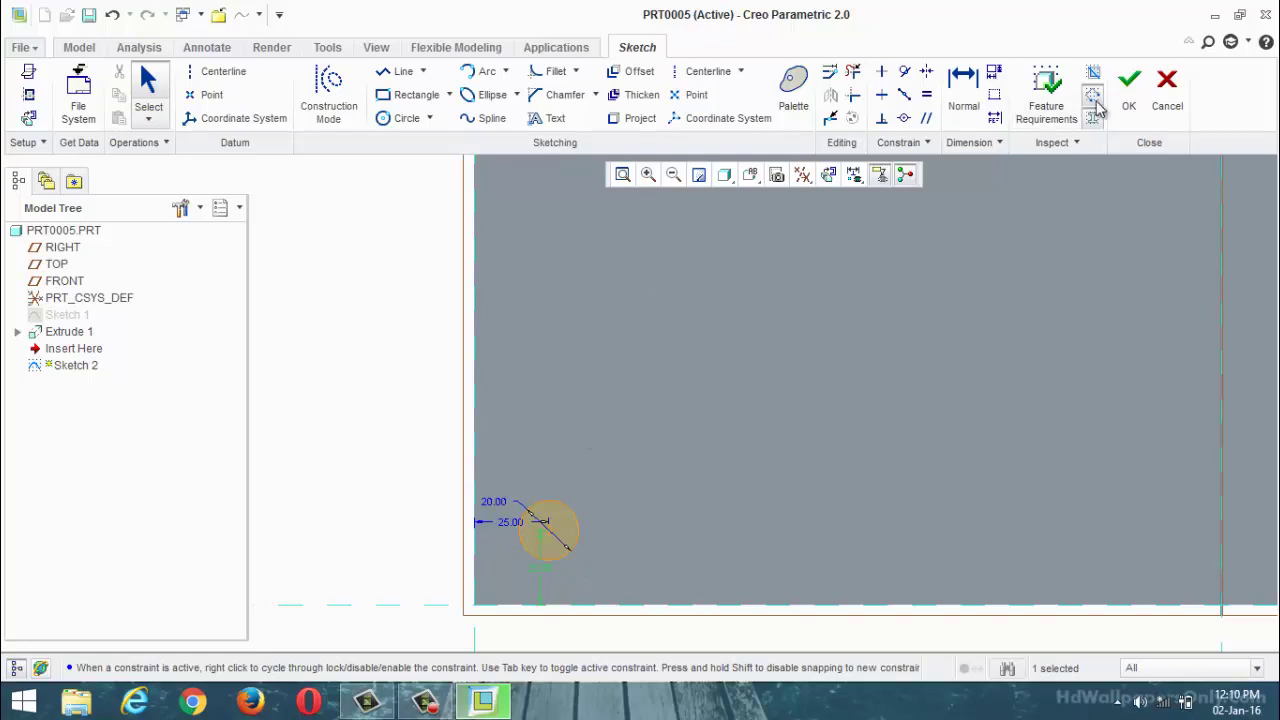
pyautogui.click(1128, 92)
# Extrude the circle sketch 25 mm to form a cylindrical boss on the plate.
pyautogui.click(502, 100)
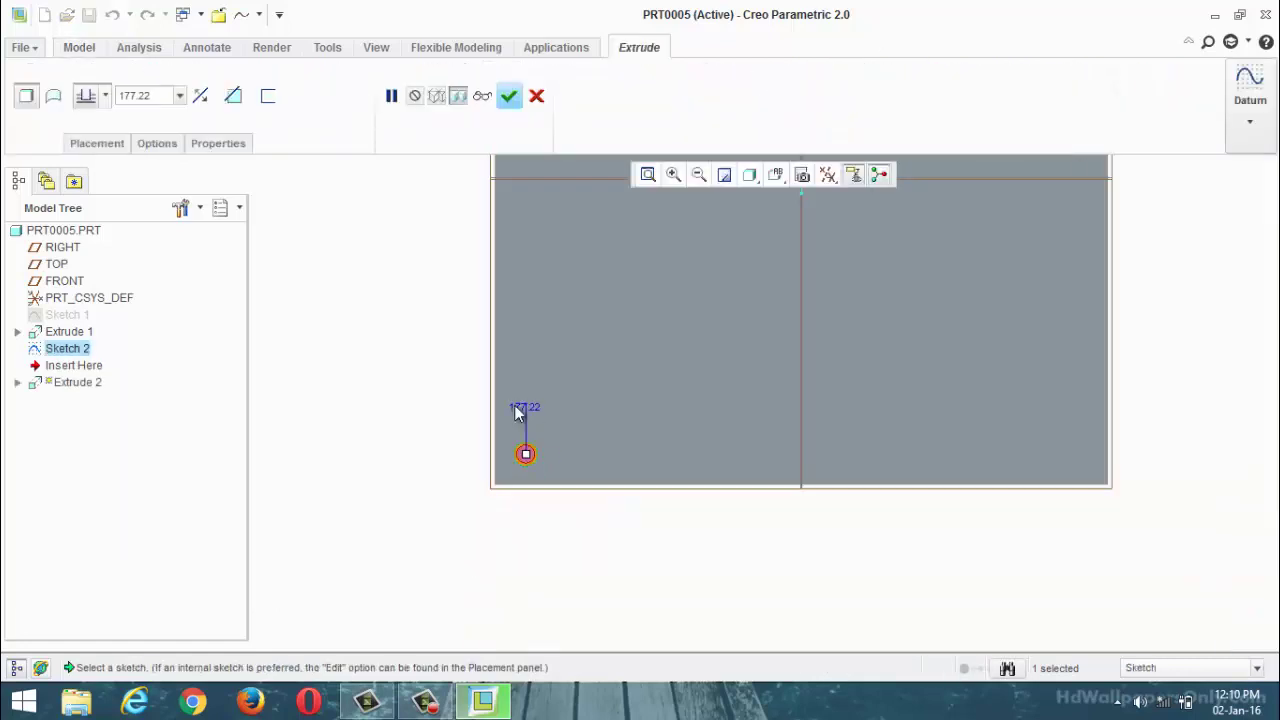
pyautogui.doubleClick(148, 96)
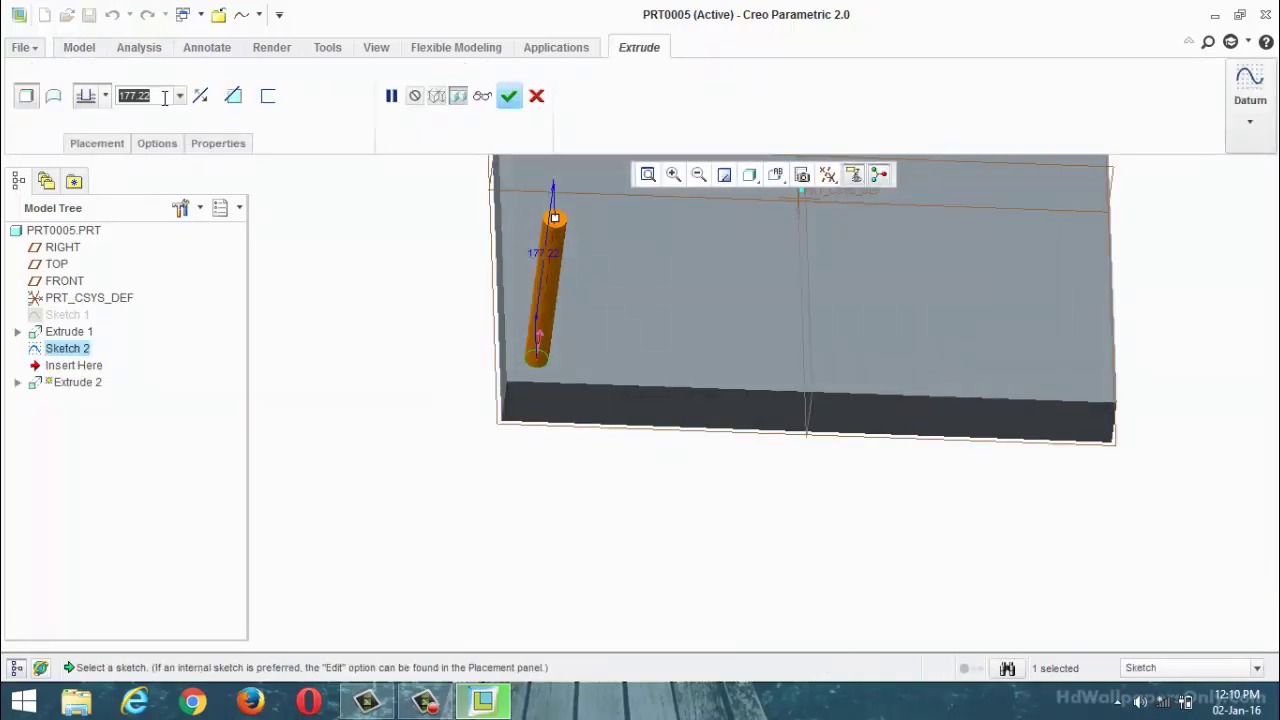
pyautogui.write('5')
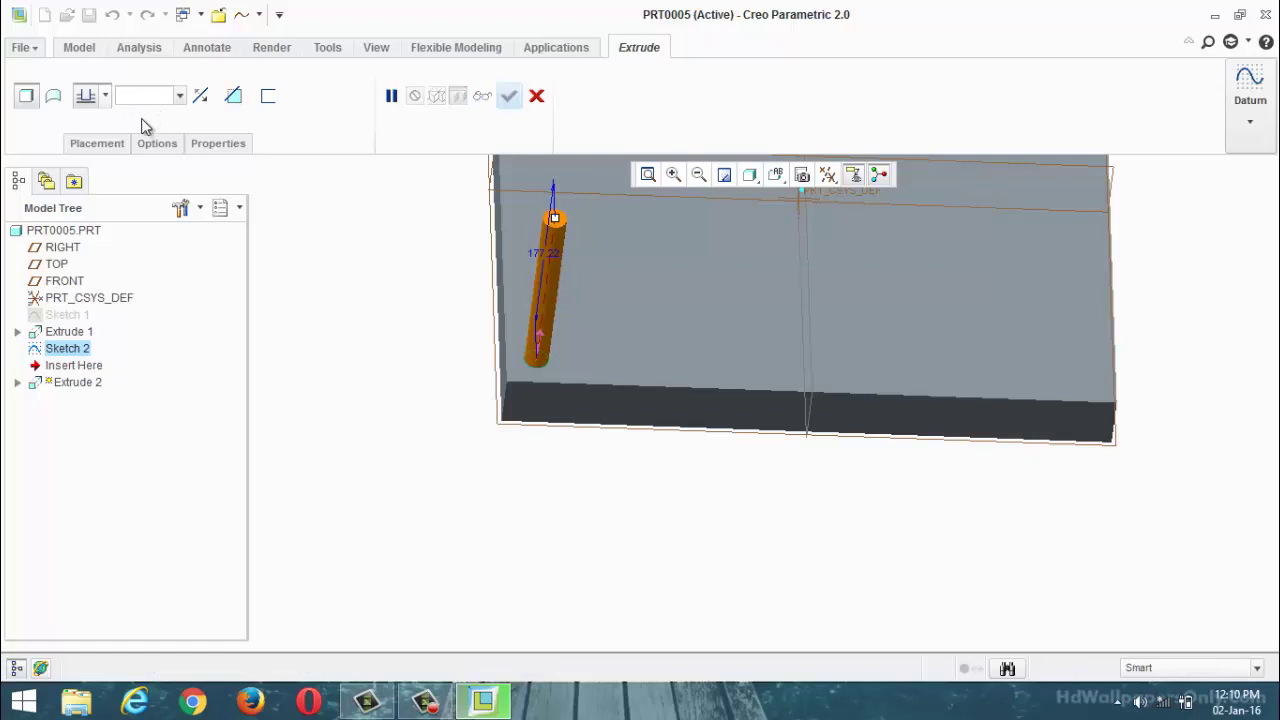
pyautogui.write('25')
pyautogui.press('Return')
pyautogui.click(509, 95)
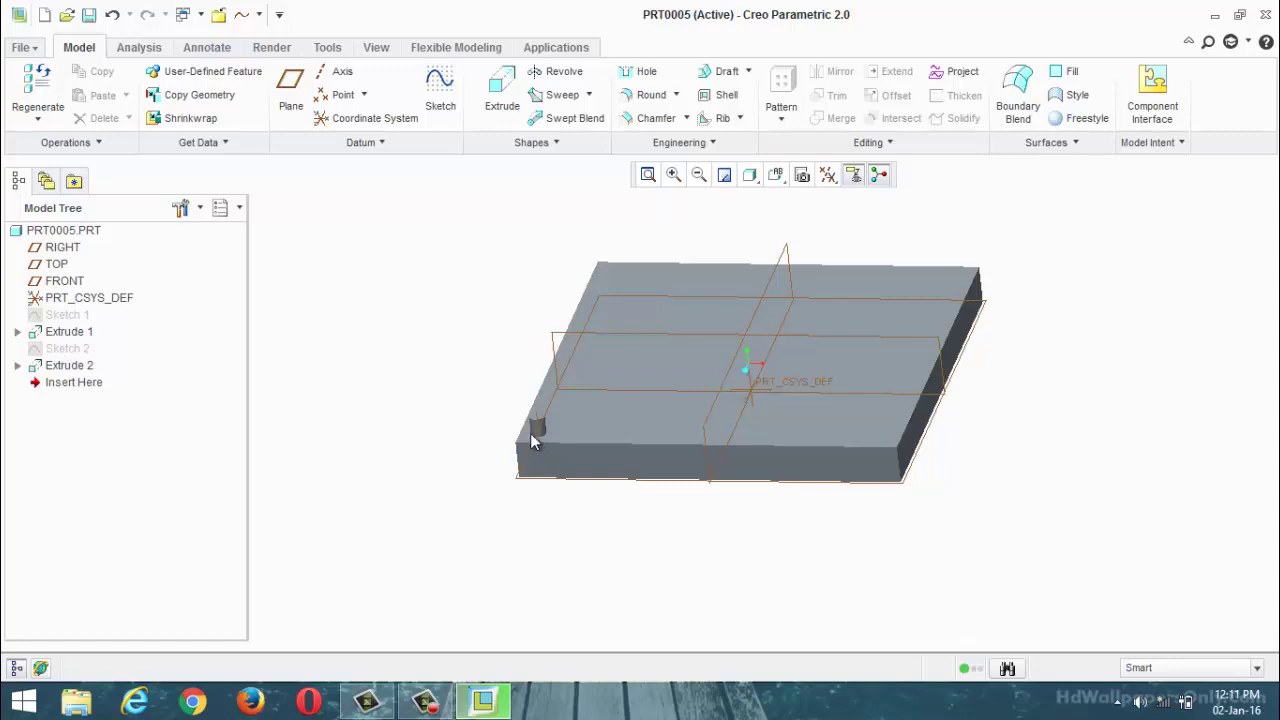
# Start a pattern of the cylindrical boss and set its pattern type to Table.
pyautogui.scroll(3, 540, 435)
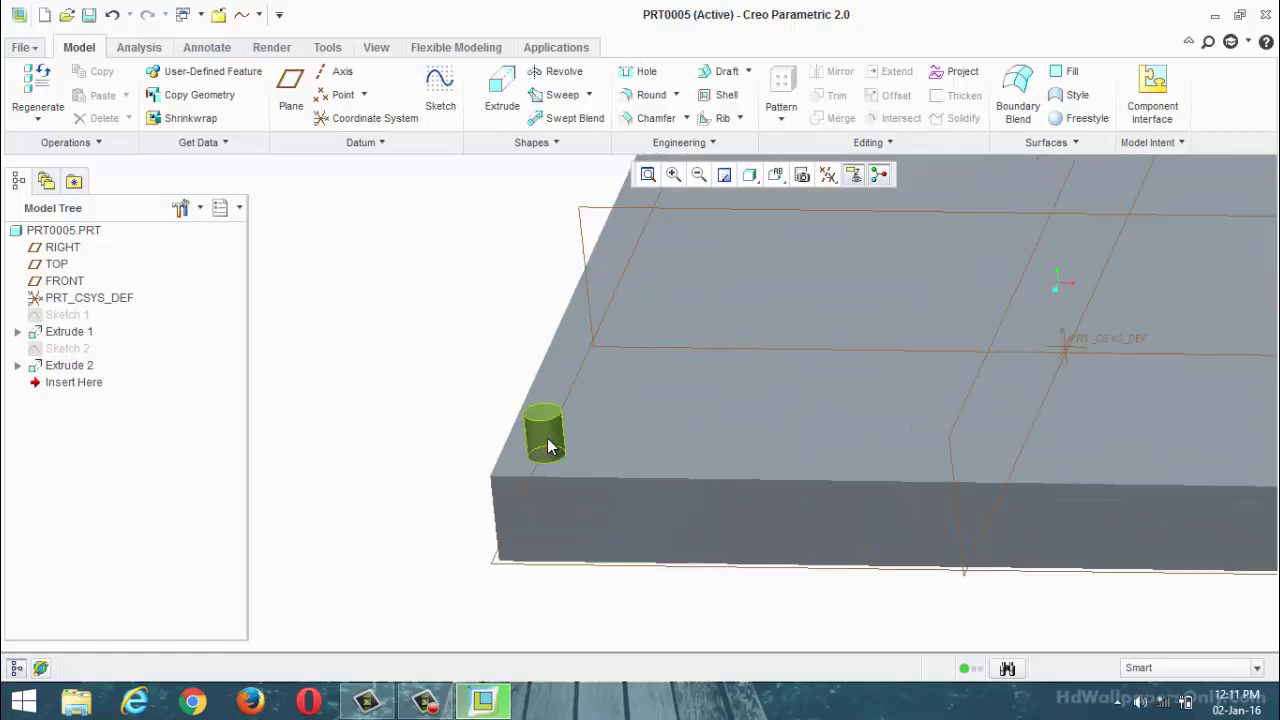
pyautogui.click(547, 447)
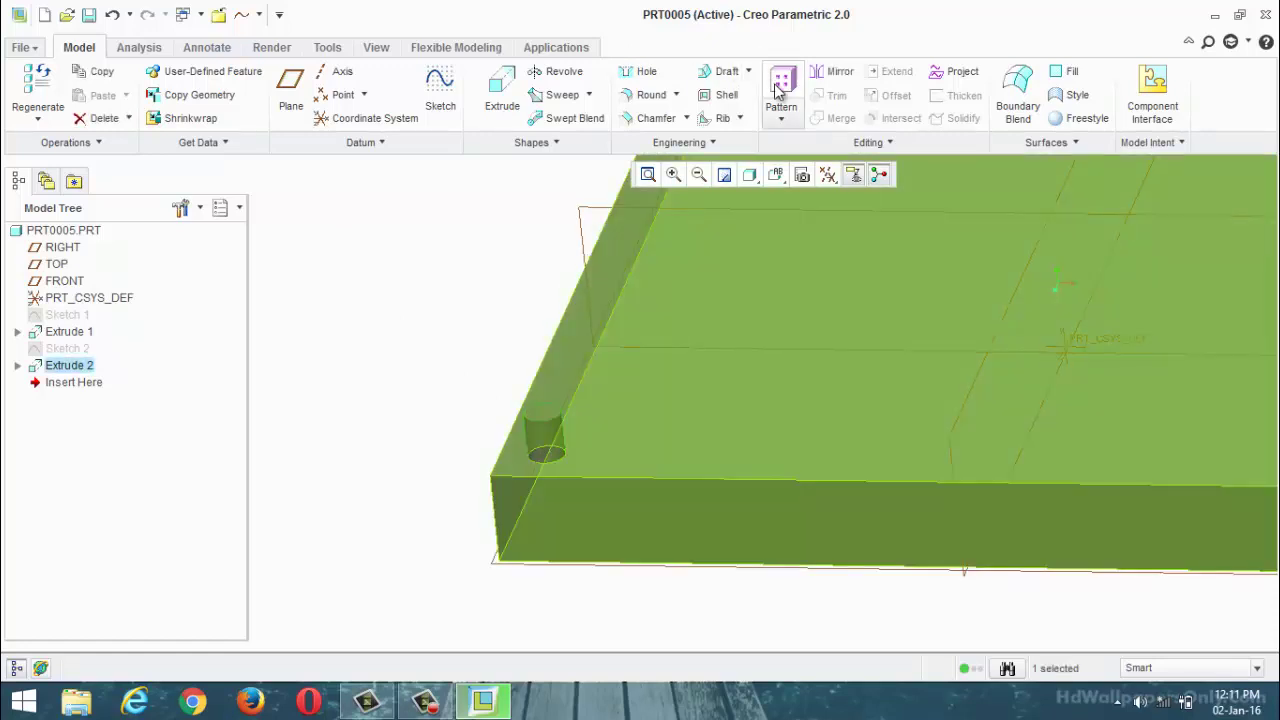
pyautogui.click(776, 84)
pyautogui.click(80, 96)
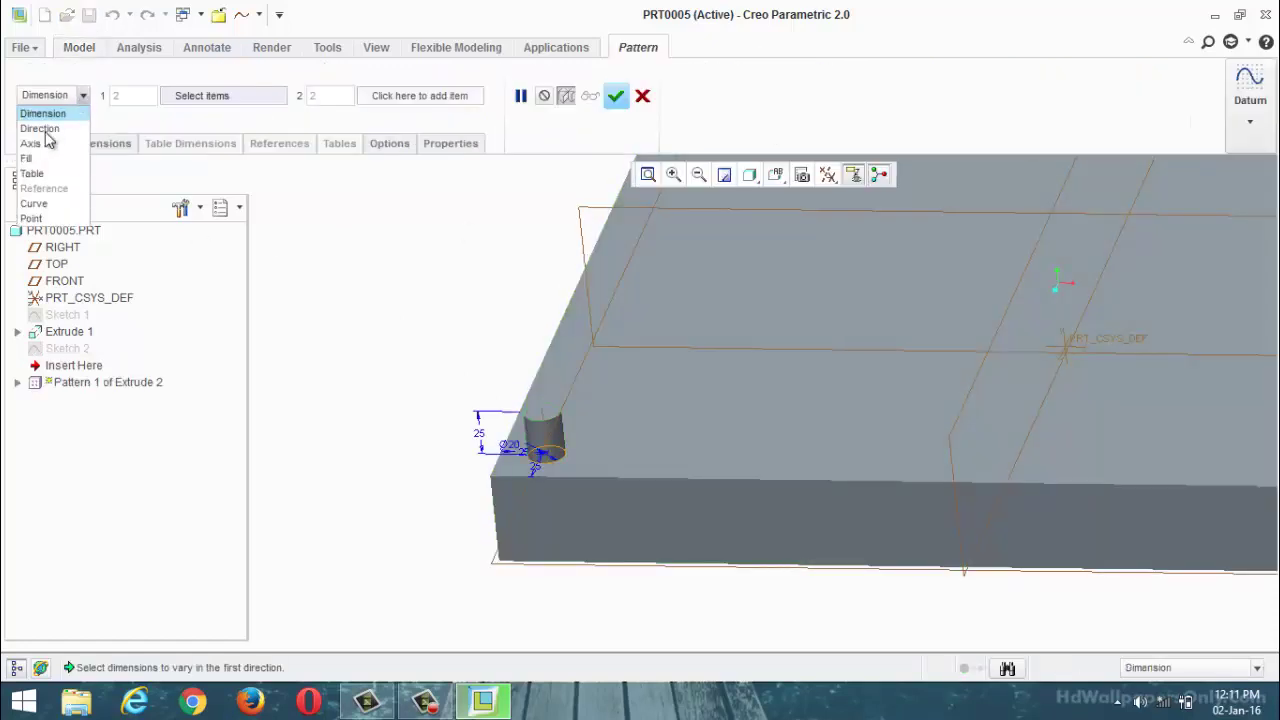
pyautogui.click(33, 174)
# Add the boss's two edge offsets, its diameter and its height as the pattern table dimensions.
pyautogui.scroll(-5, 486, 494)
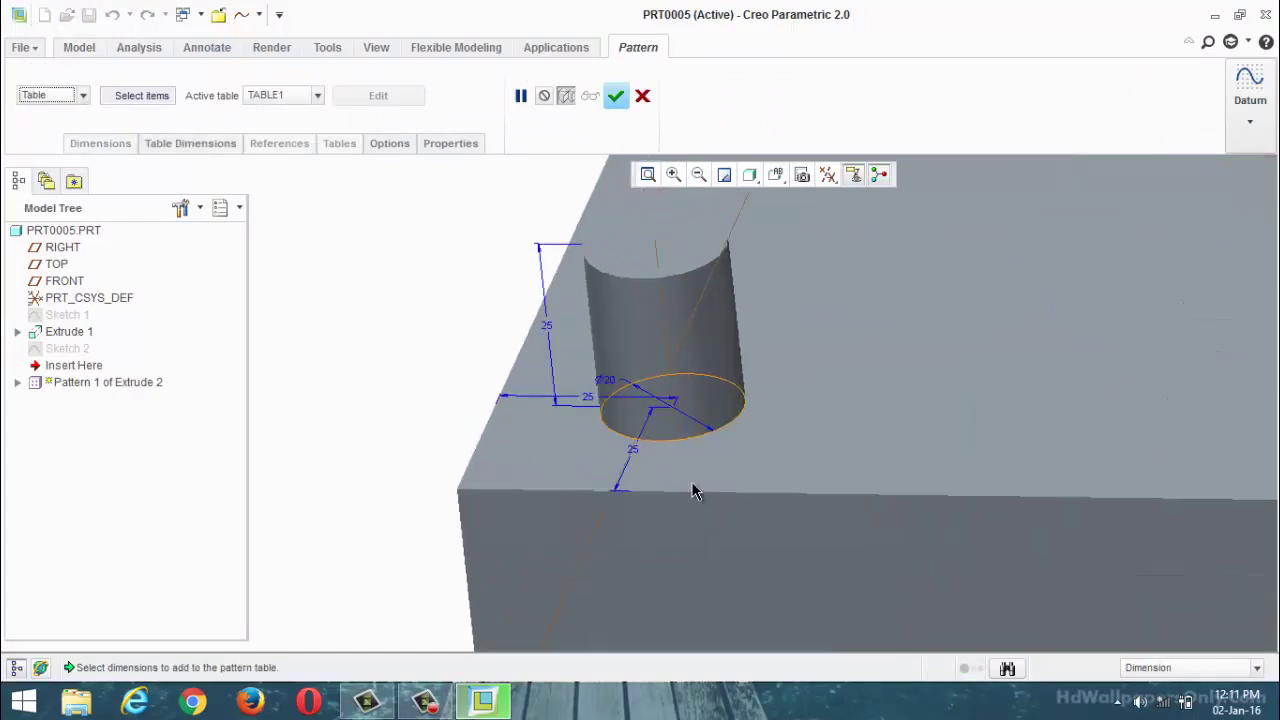
pyautogui.click(590, 403)
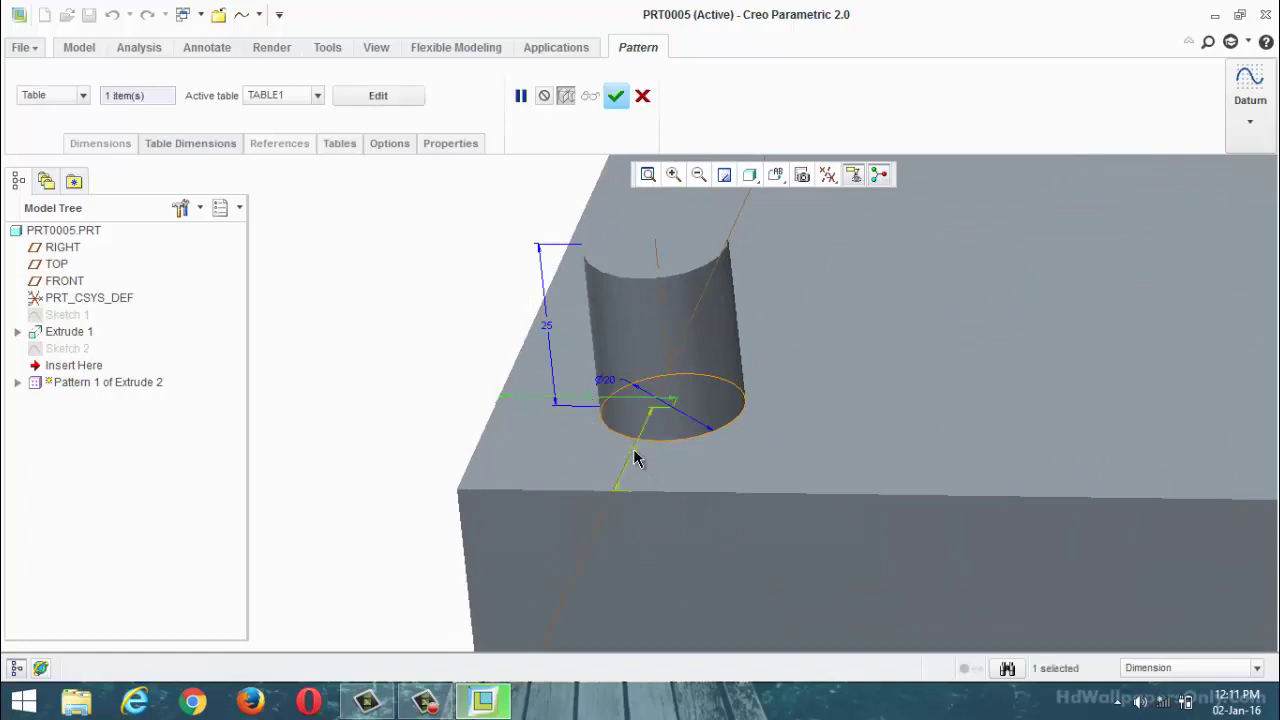
pyautogui.keyDown('ctrl'); pyautogui.click(634, 452); pyautogui.keyUp('ctrl')
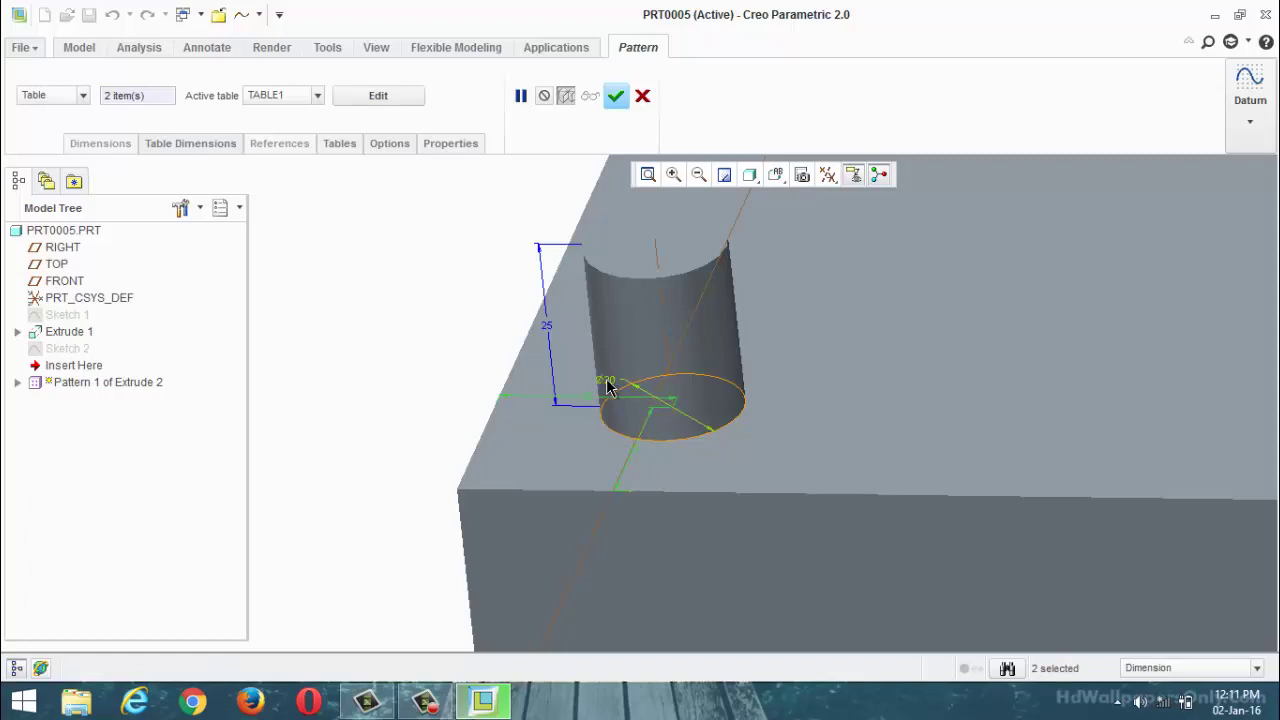
pyautogui.keyDown('ctrl'); pyautogui.click(553, 333); pyautogui.keyUp('ctrl')
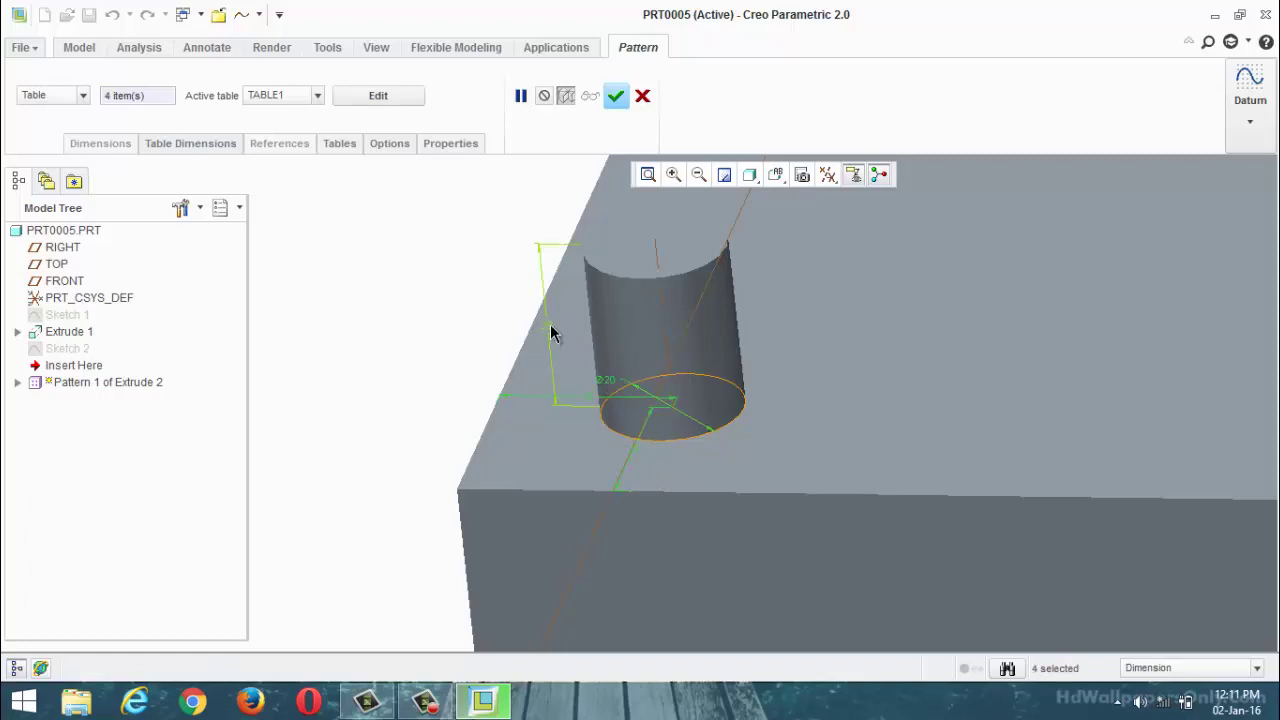
# Edit the pattern table and enter instance 1 with edge offsets d12 of 70 and d13 of 65.
pyautogui.click(376, 99)
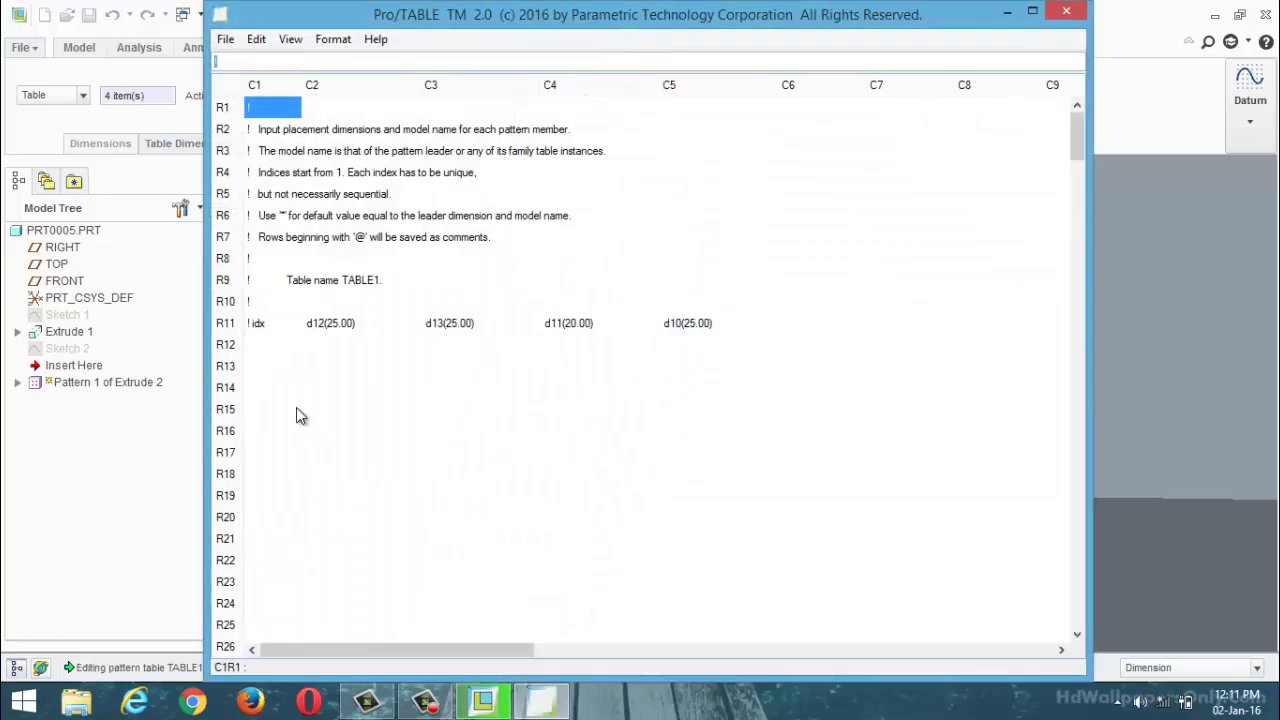
pyautogui.click(265, 350)
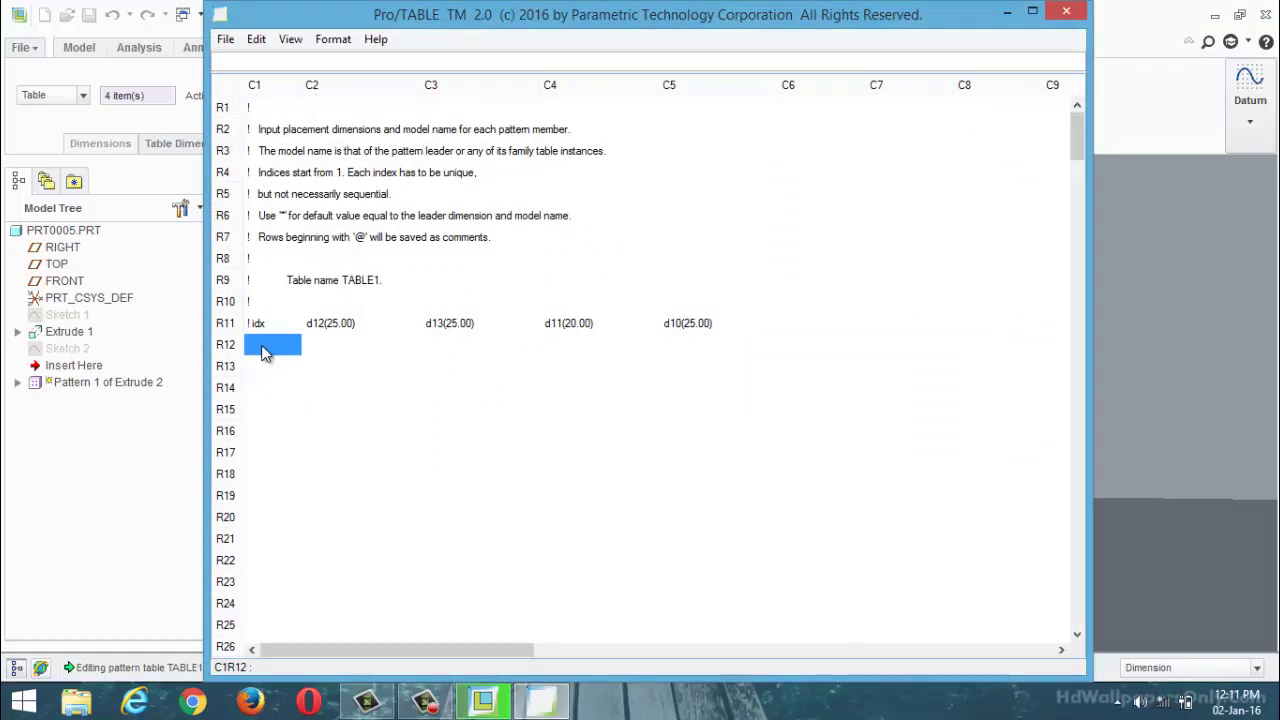
pyautogui.write('1')
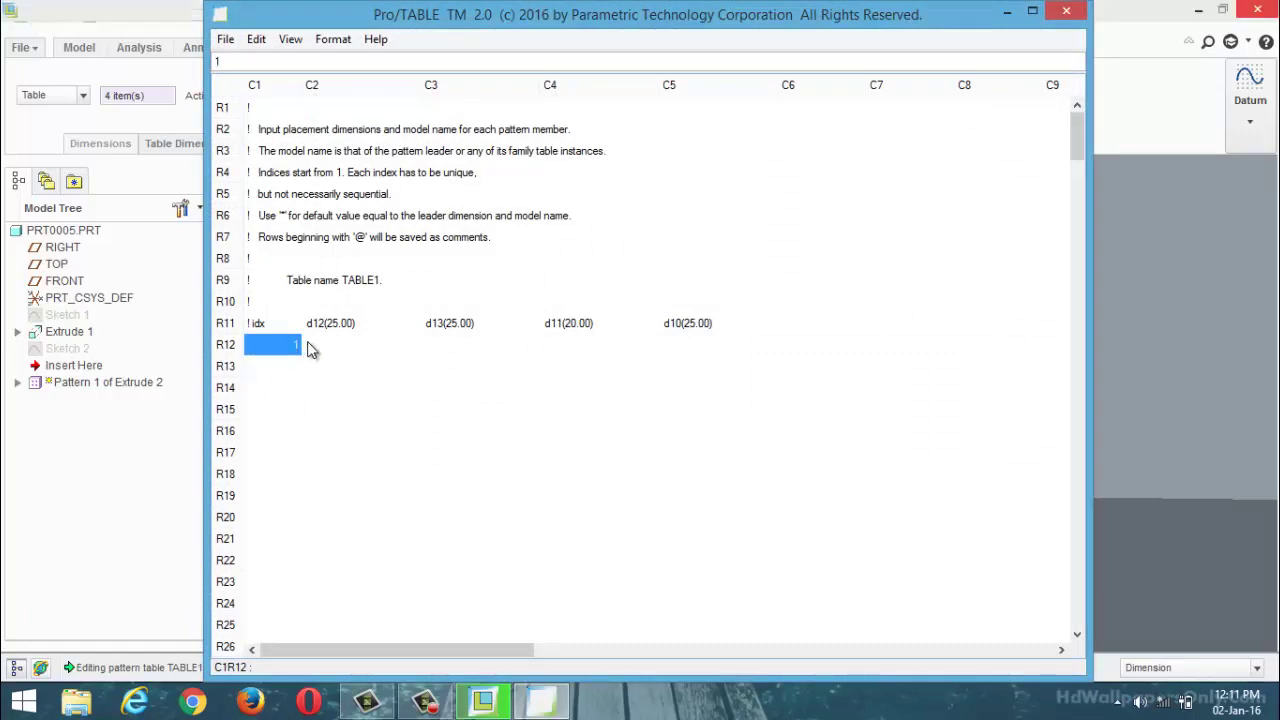
pyautogui.click(333, 343)
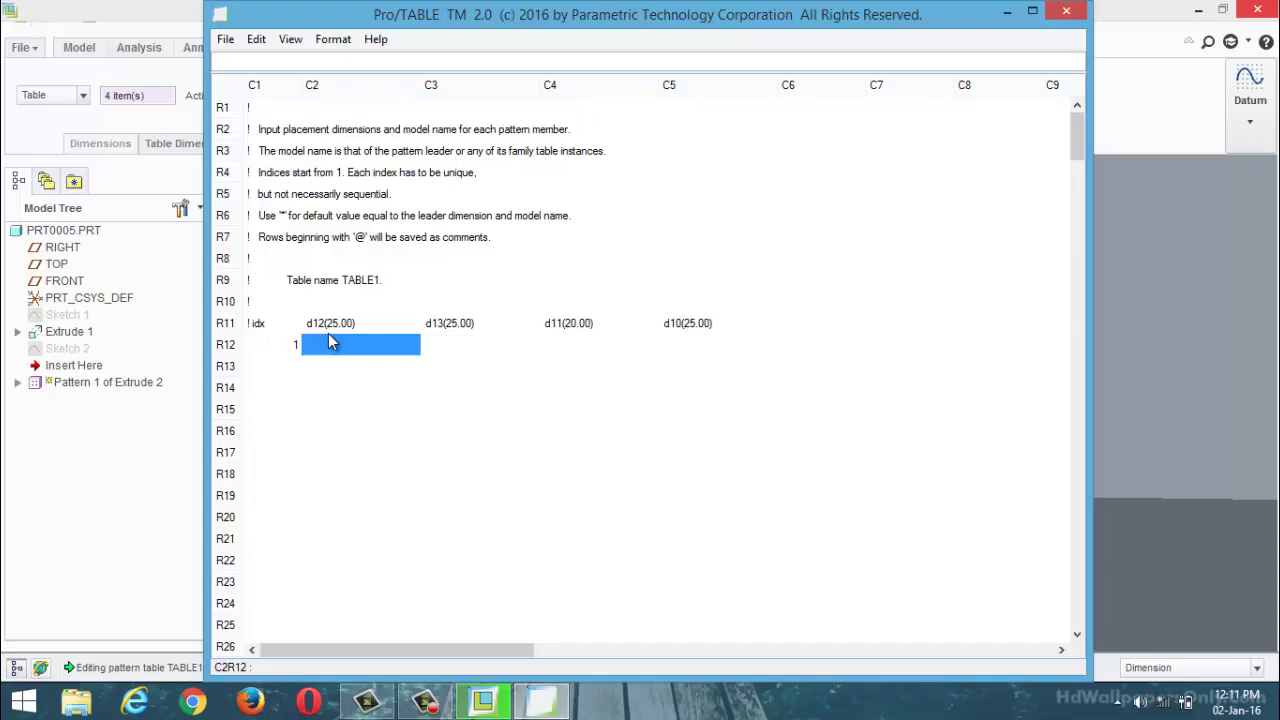
pyautogui.write('70')
pyautogui.click(464, 345)
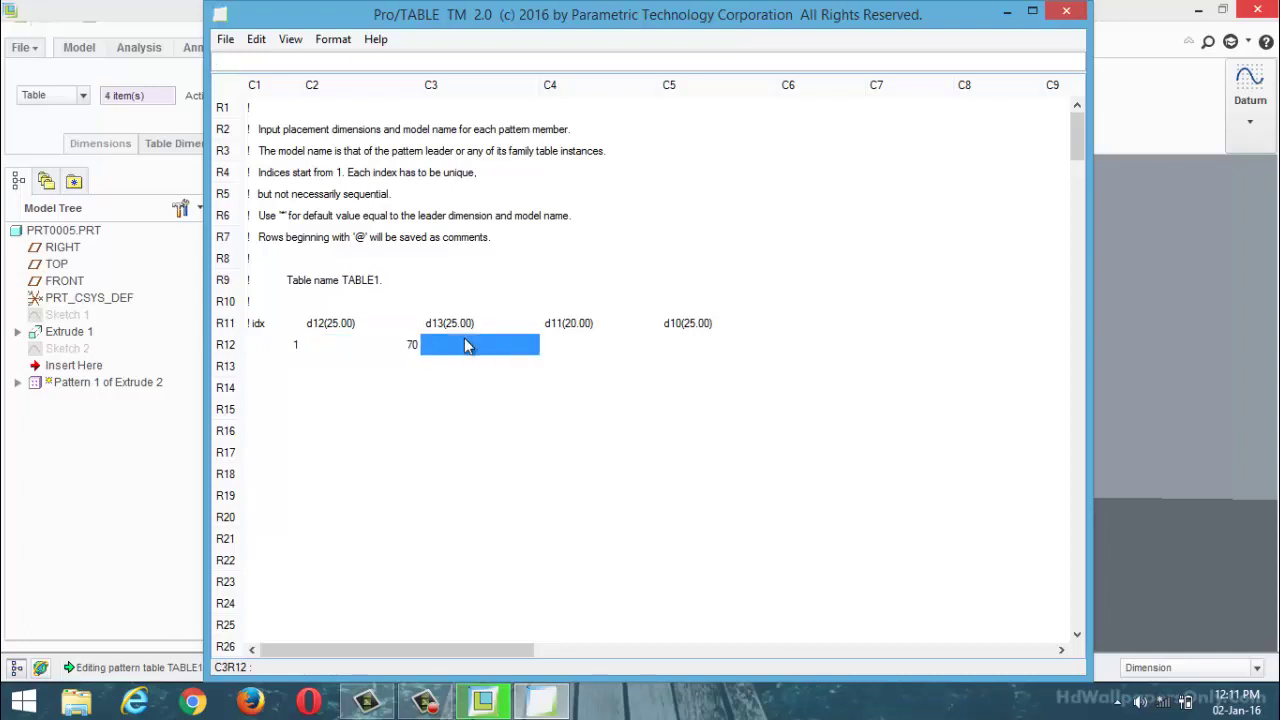
pyautogui.write('65')
# Give table instance 1 a diameter d11 of 30 and a height d10 of 45.
pyautogui.click(572, 340)
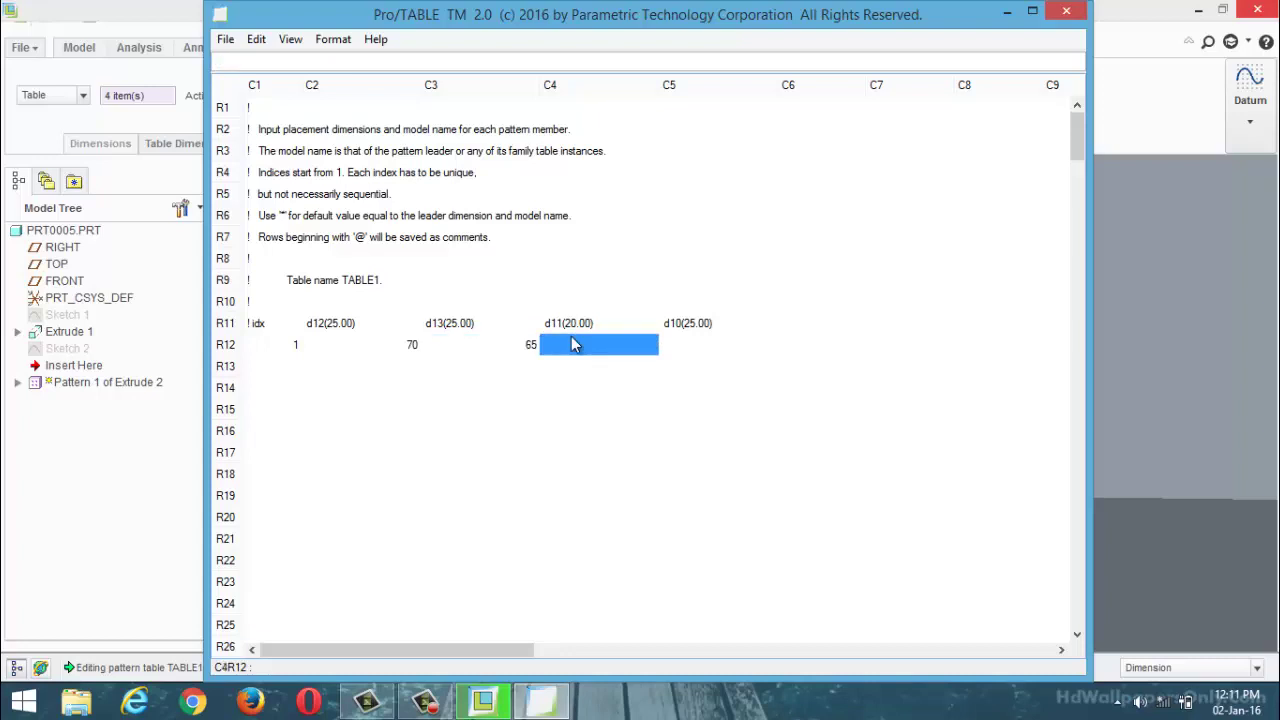
pyautogui.write('30')
pyautogui.click(714, 350)
pyautogui.write('15')
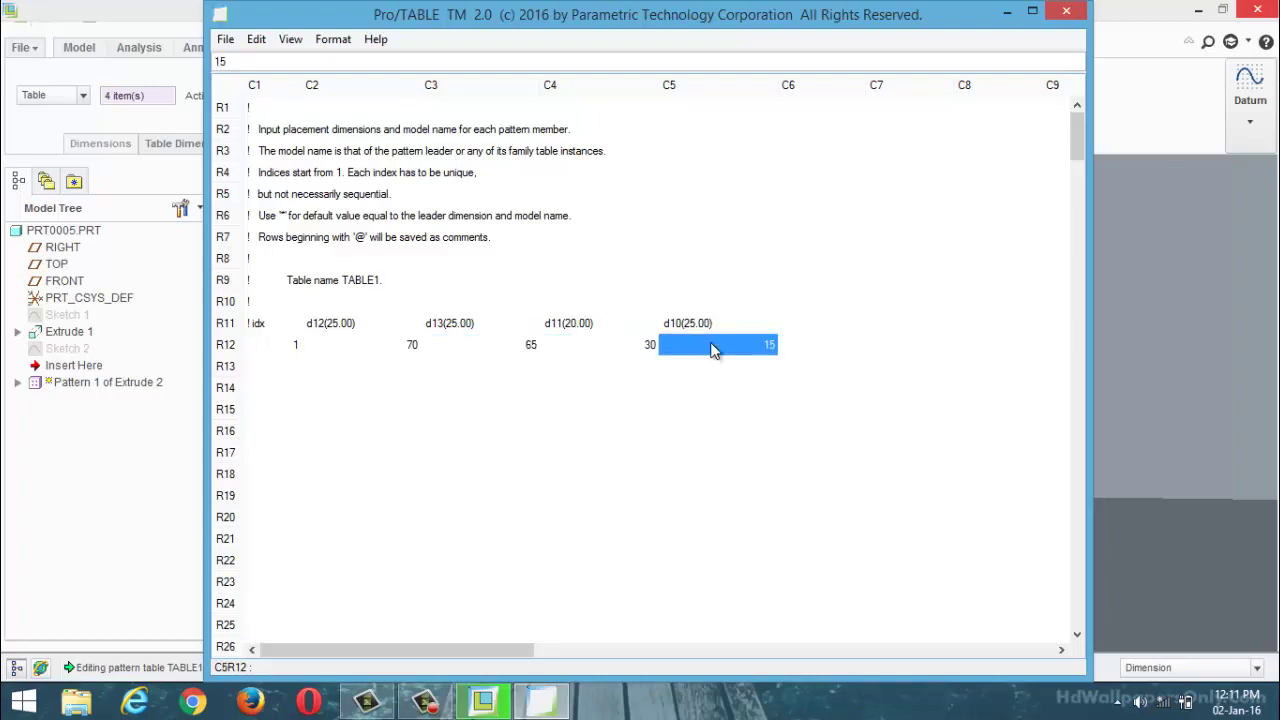
pyautogui.press('BackSpace')
pyautogui.press('BackSpace')
pyautogui.write('45')
# Add instance 2 in the next table row with edge offsets d12 of 120 and d13 of 100.
pyautogui.click(278, 370)
pyautogui.write('2')
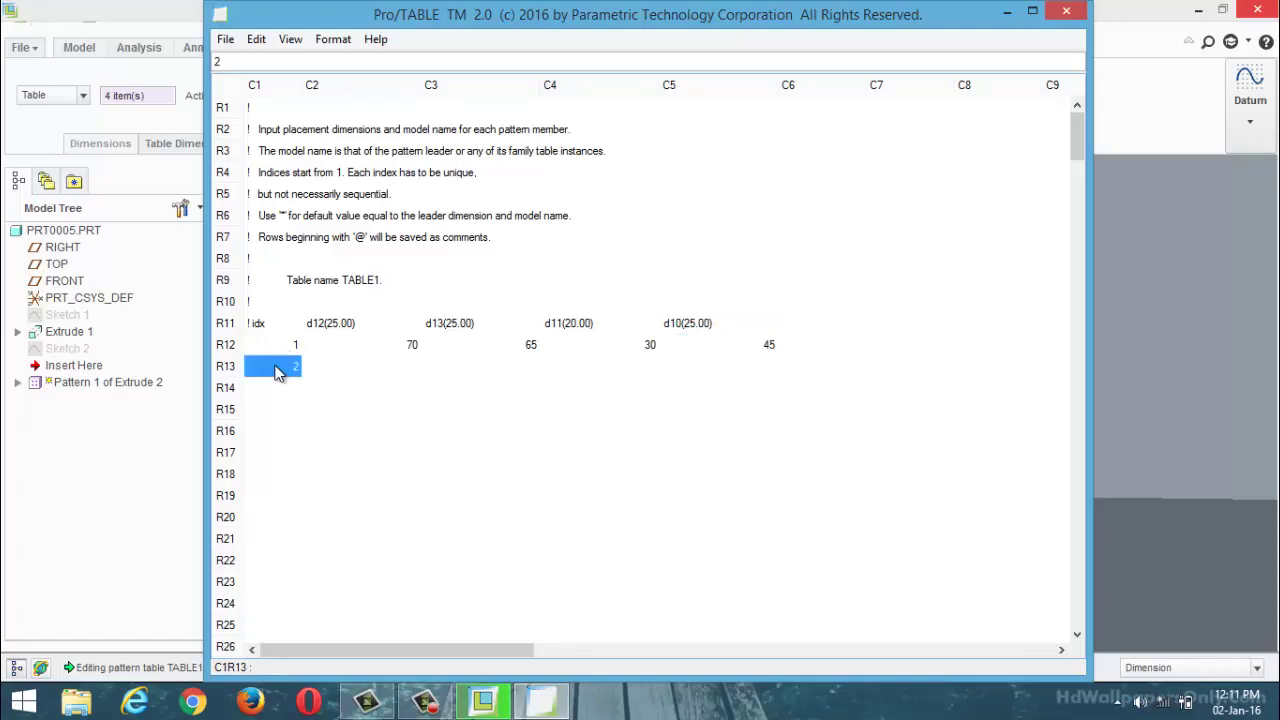
pyautogui.click(415, 369)
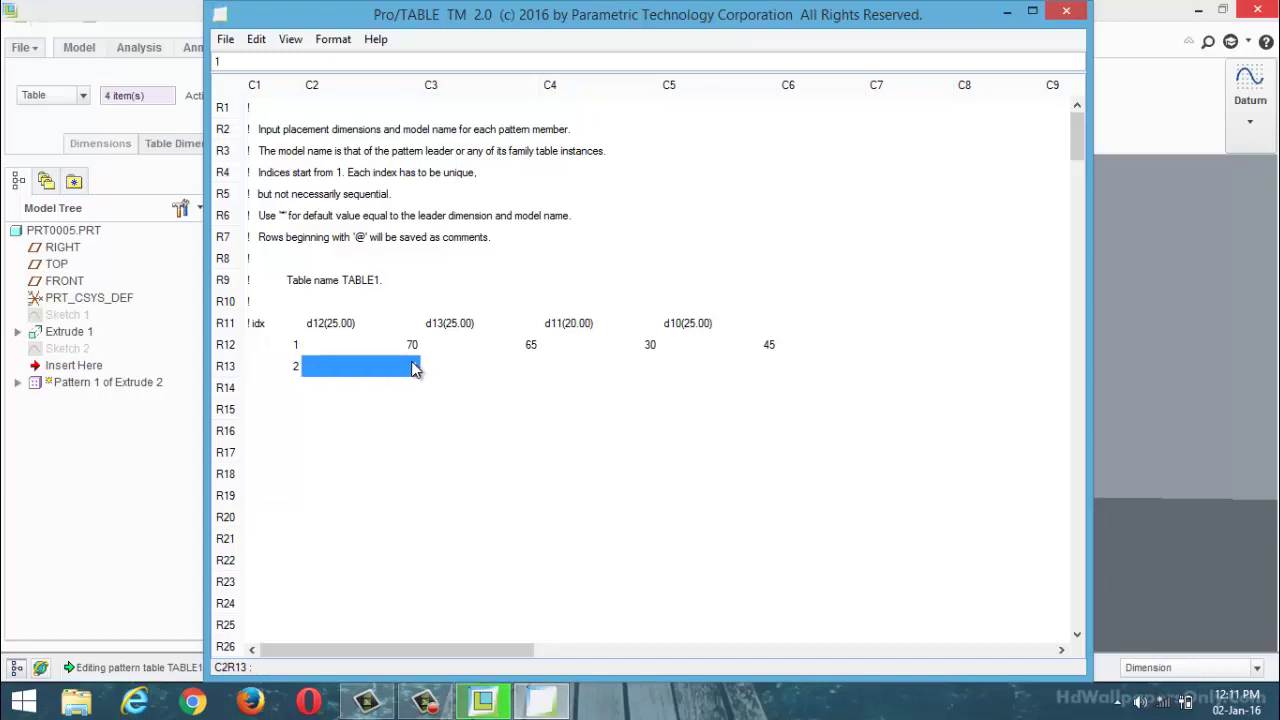
pyautogui.write('120')
pyautogui.click(536, 372)
pyautogui.write('1')
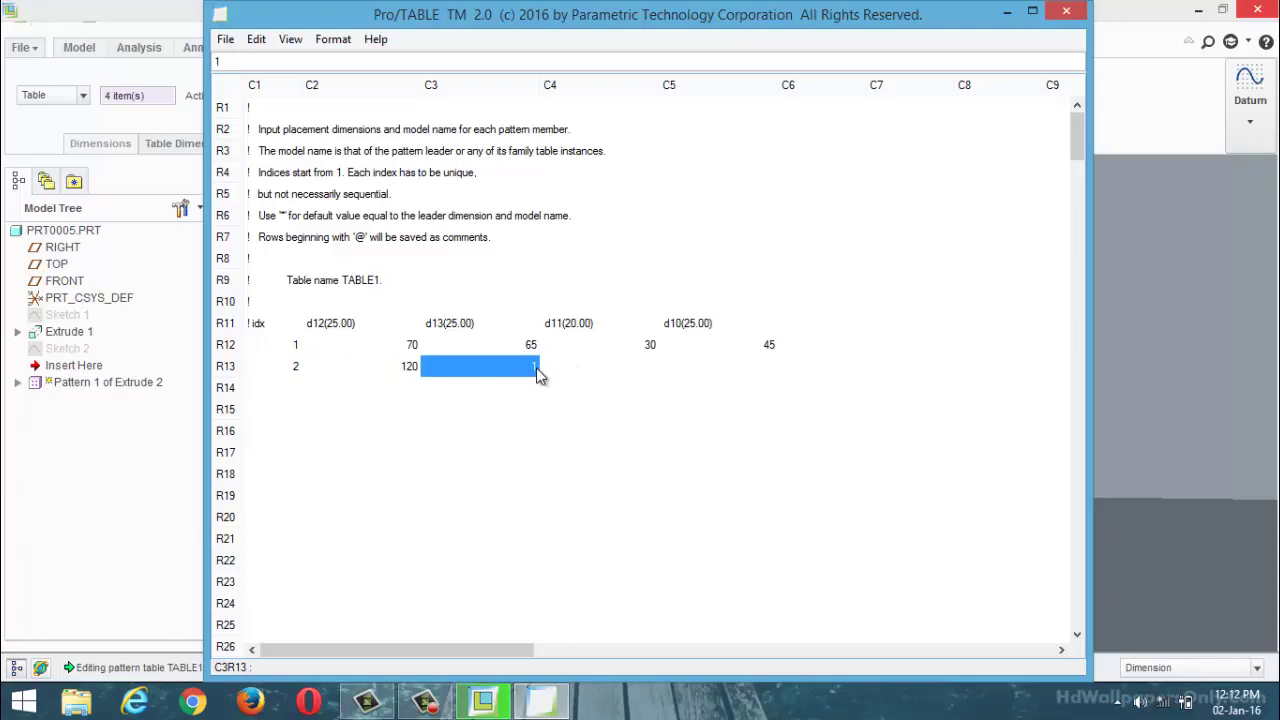
pyautogui.write('00')
# Give table instance 2 a diameter d11 of 40 and a height d10 of 65.
pyautogui.click(656, 366)
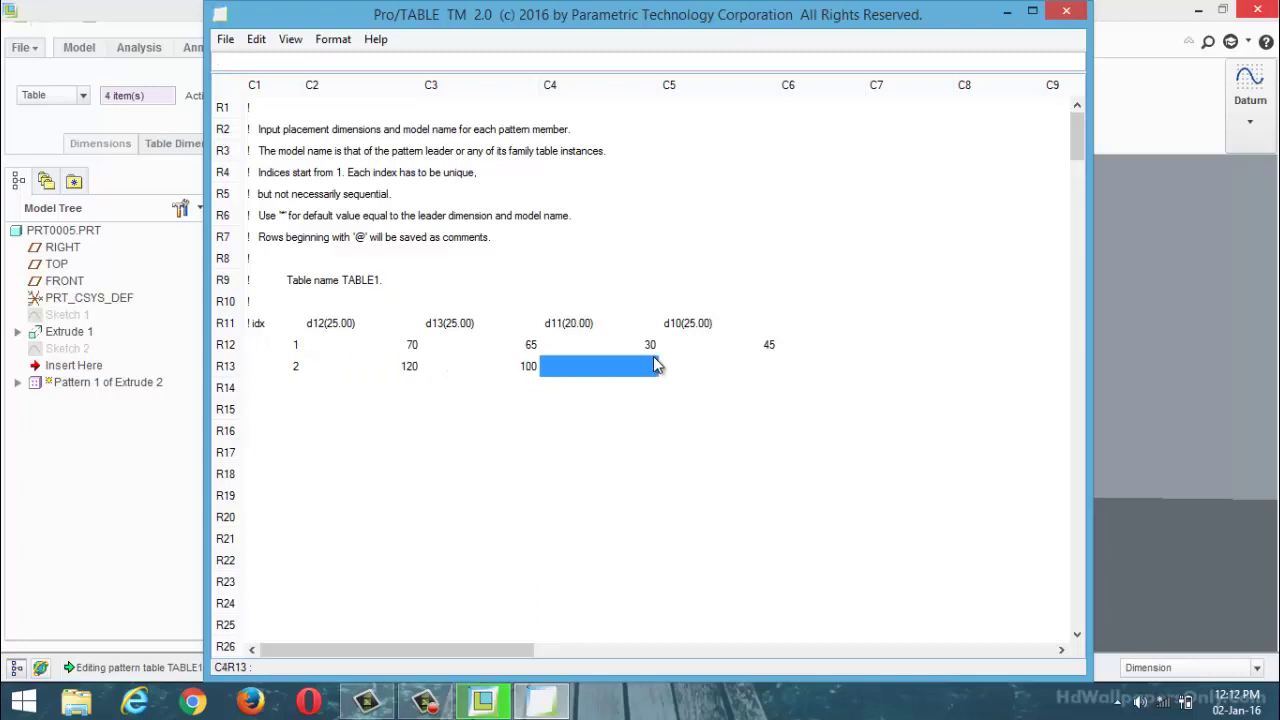
pyautogui.write('5')
pyautogui.press('BackSpace')
pyautogui.write('35')
pyautogui.press('BackSpace')
pyautogui.press('BackSpace')
pyautogui.write('40')
pyautogui.click(775, 367)
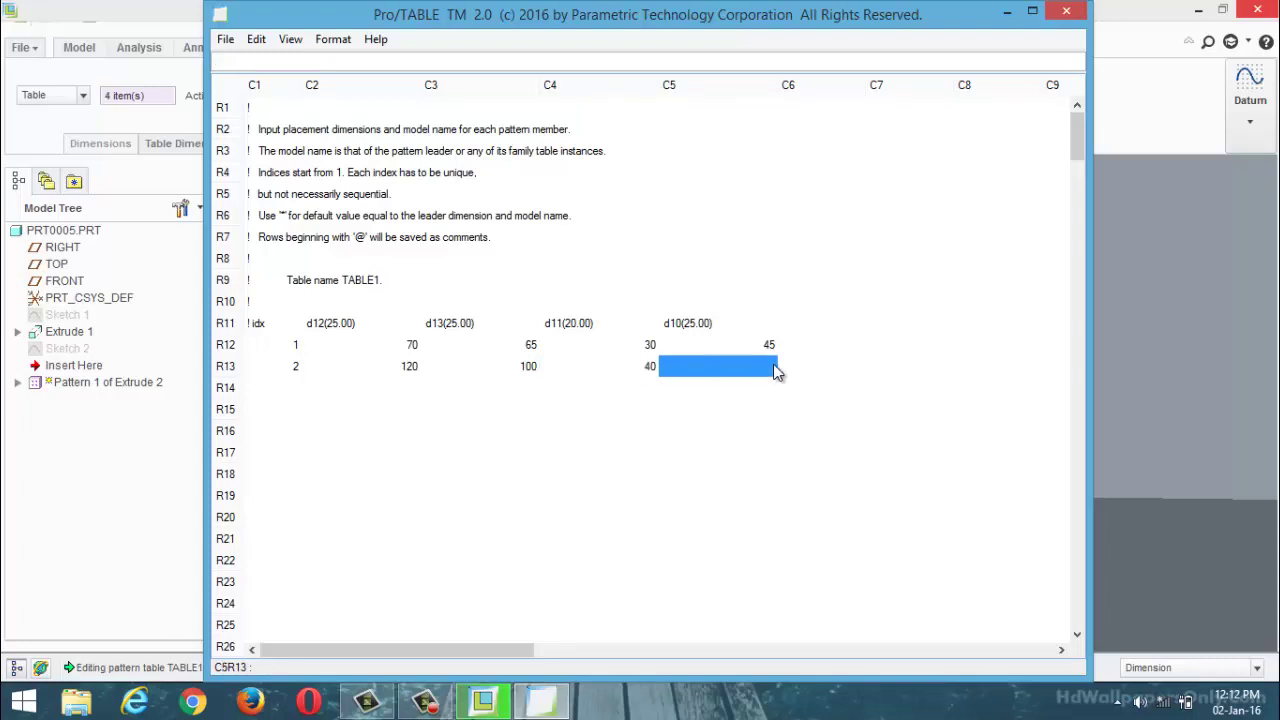
pyautogui.write('65')
# Save and close the pattern table, and complete the table pattern of the boss.
pyautogui.click(226, 40)
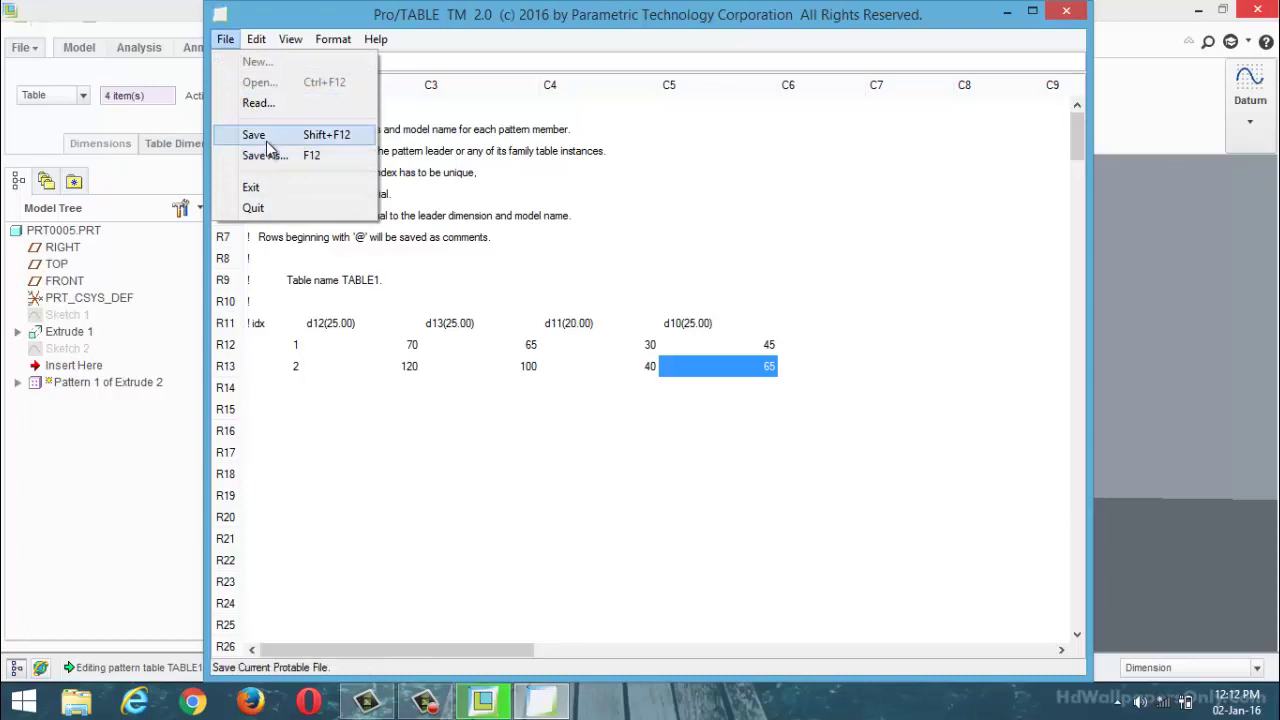
pyautogui.click(266, 141)
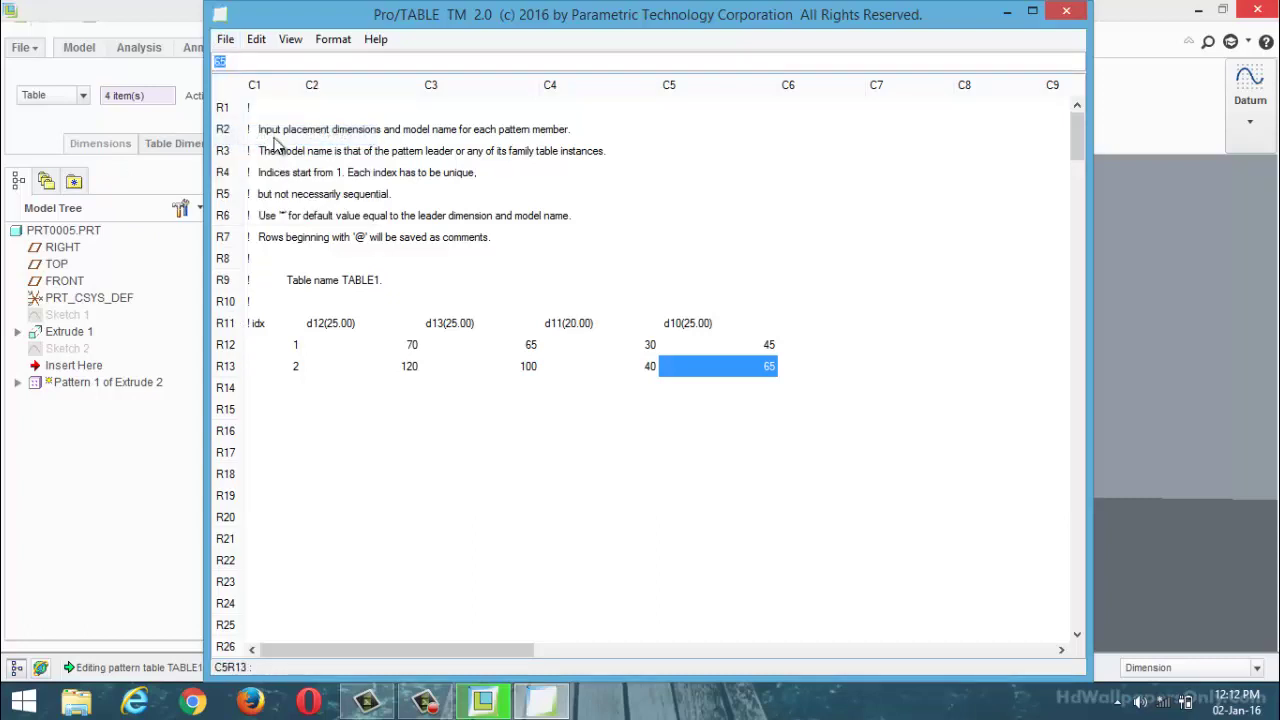
pyautogui.click(1064, 12)
pyautogui.scroll(-3, 630, 380)
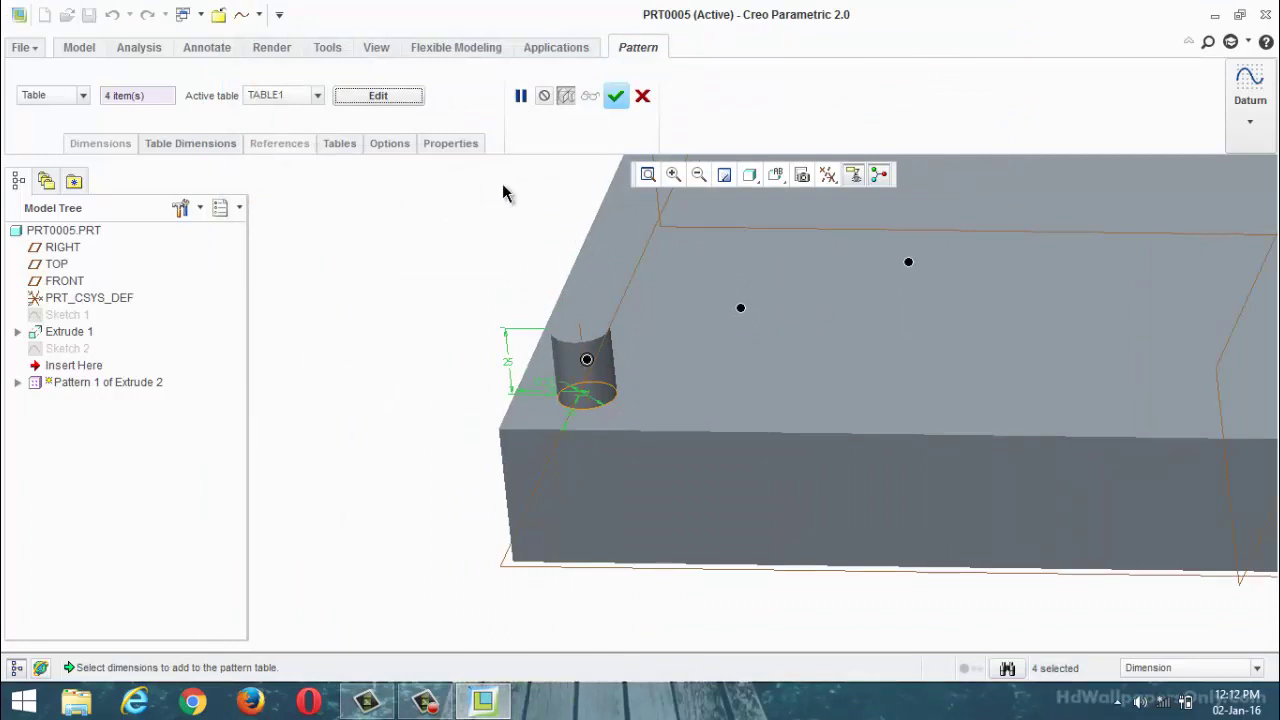
pyautogui.click(615, 96)
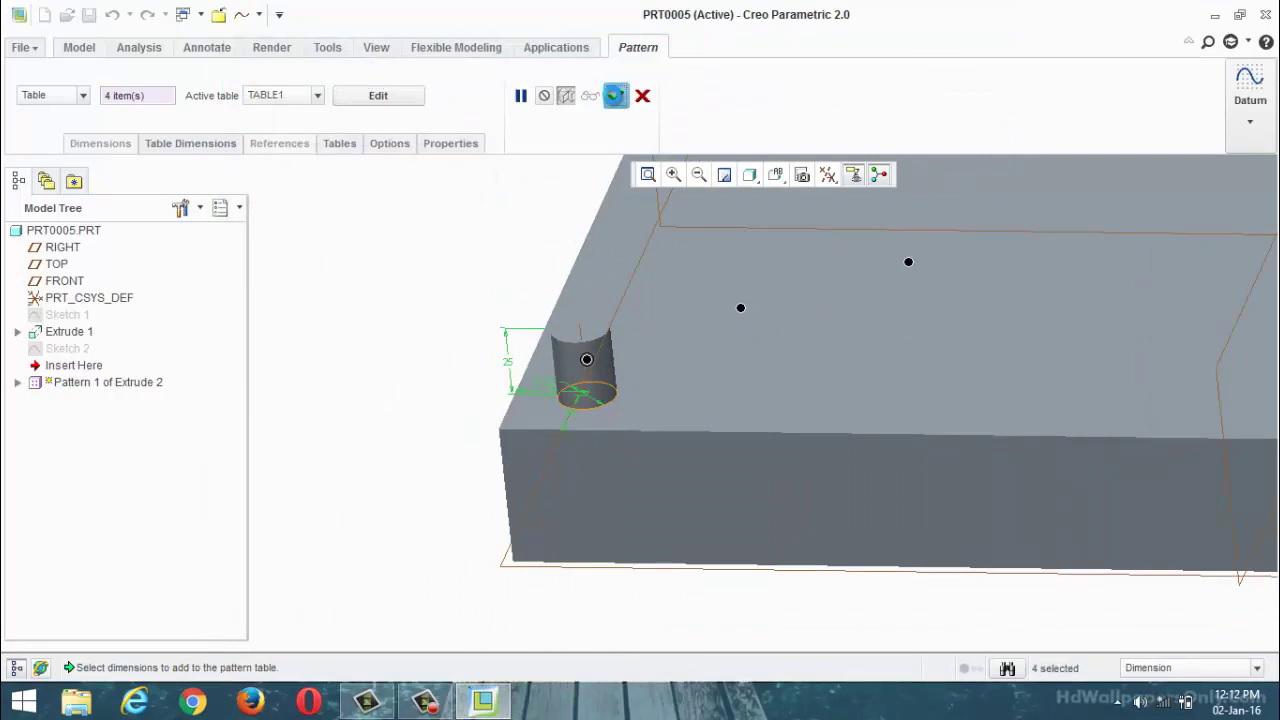
pyautogui.scroll(-2, 500, 330)
pyautogui.scroll(3, 500, 358)
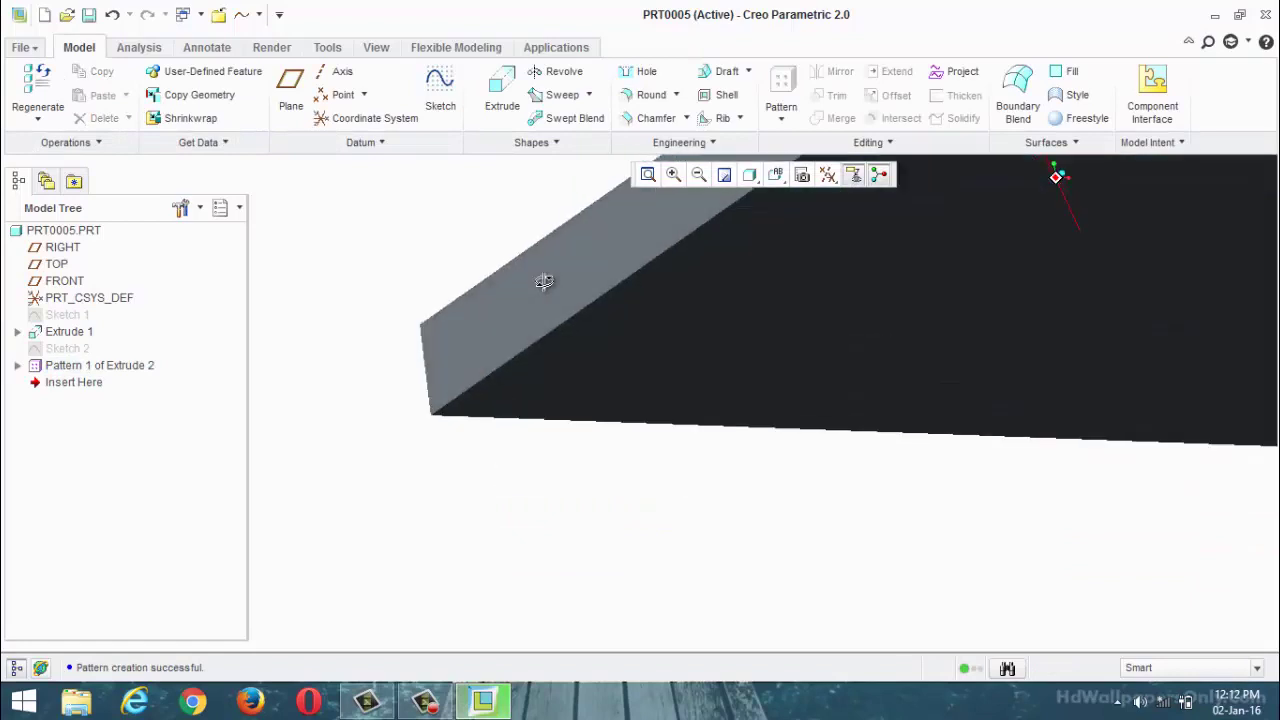
pyautogui.scroll(-4, 543, 277)
pyautogui.scroll(1, 508, 351)
pyautogui.scroll(-3, 531, 374)
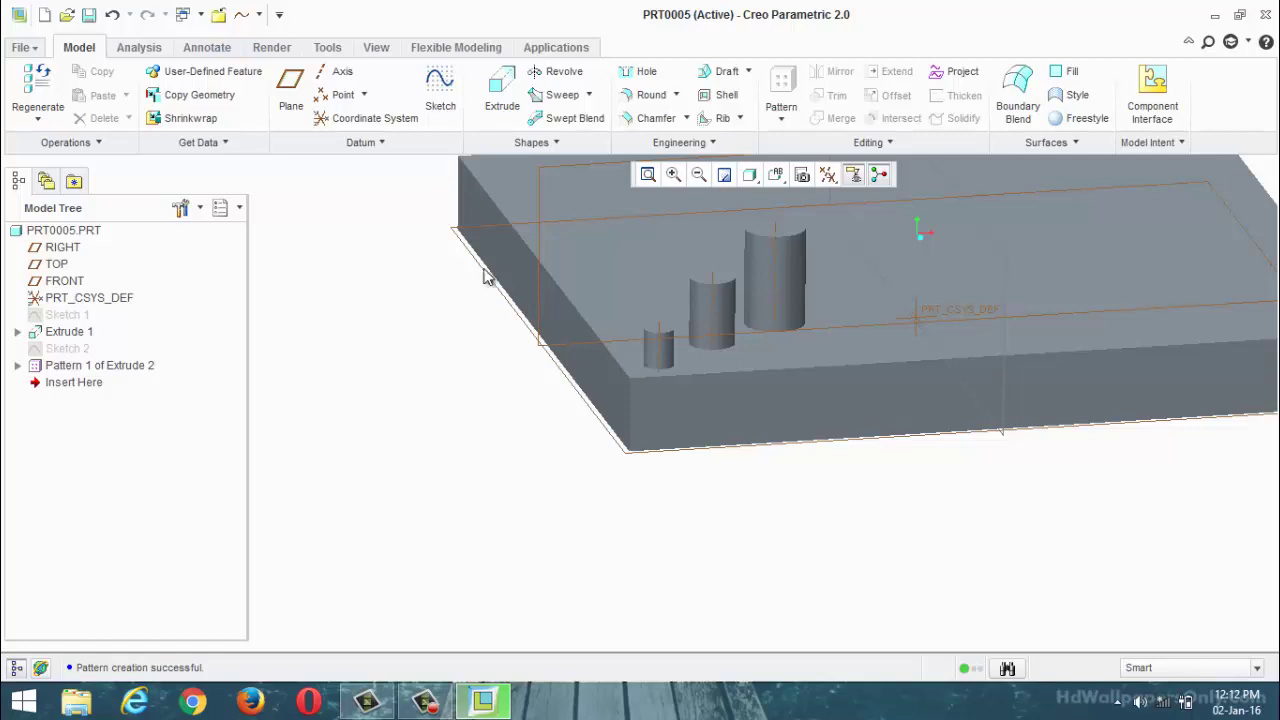
# Redefine the boss pattern and set its table's d13 offsets to 70 for instance 1 and 120 for instance 2.
pyautogui.click(782, 120)
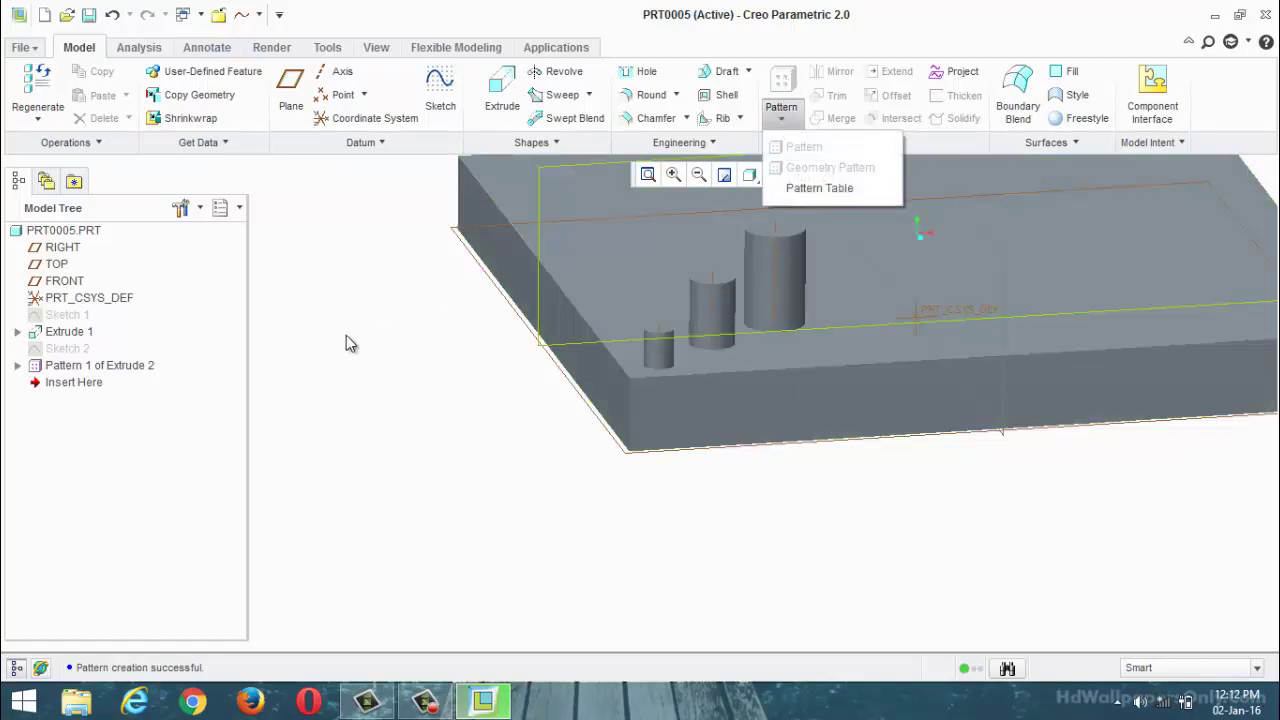
pyautogui.rightClick(135, 366)
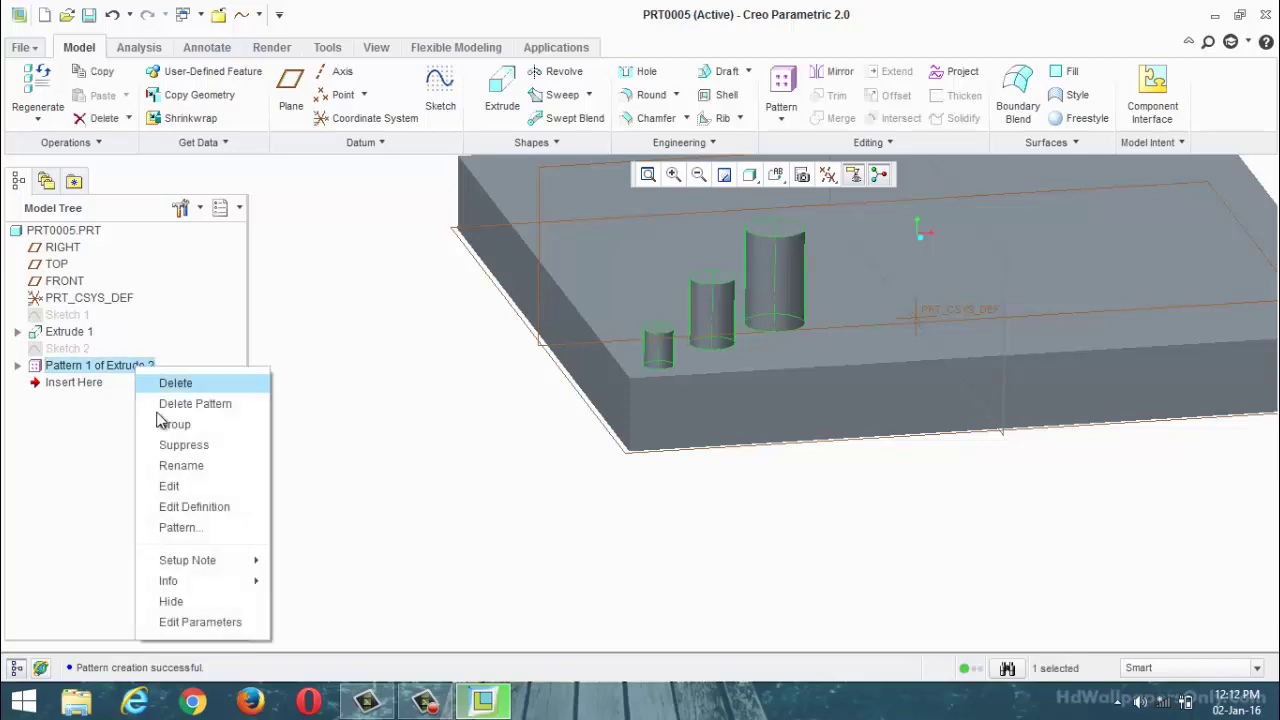
pyautogui.click(189, 506)
pyautogui.click(376, 97)
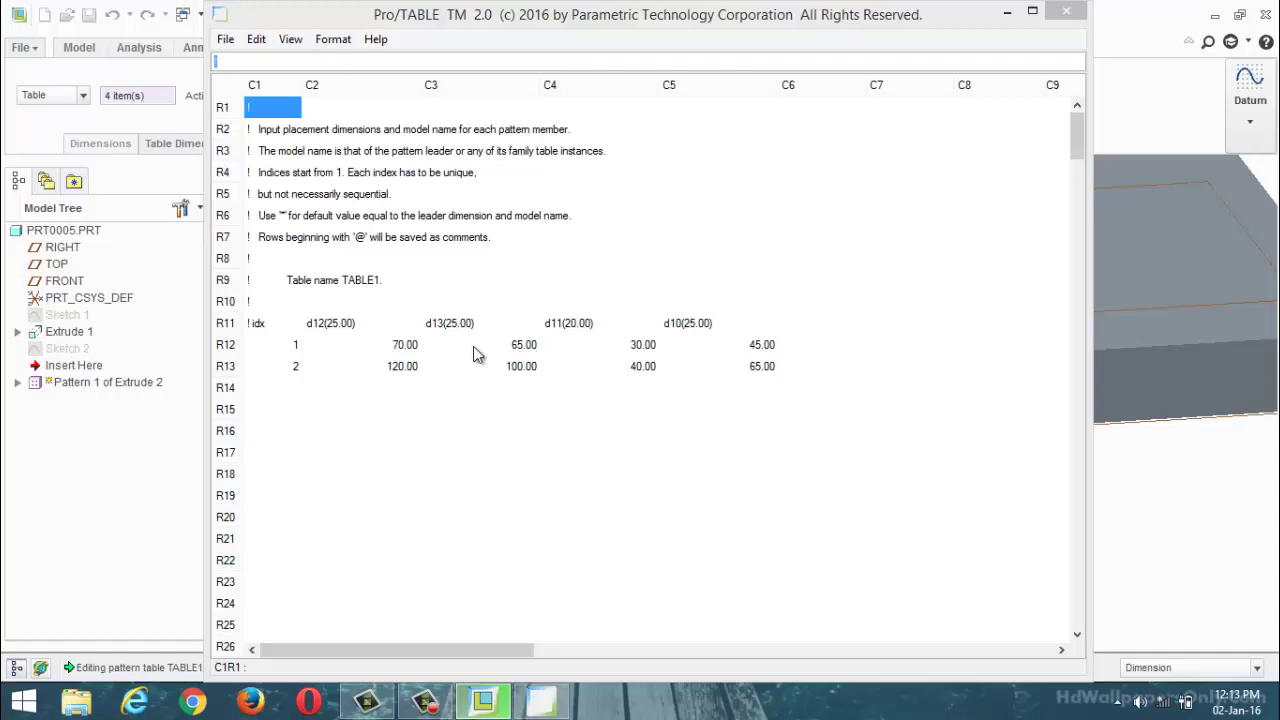
pyautogui.click(543, 352)
pyautogui.click(528, 352)
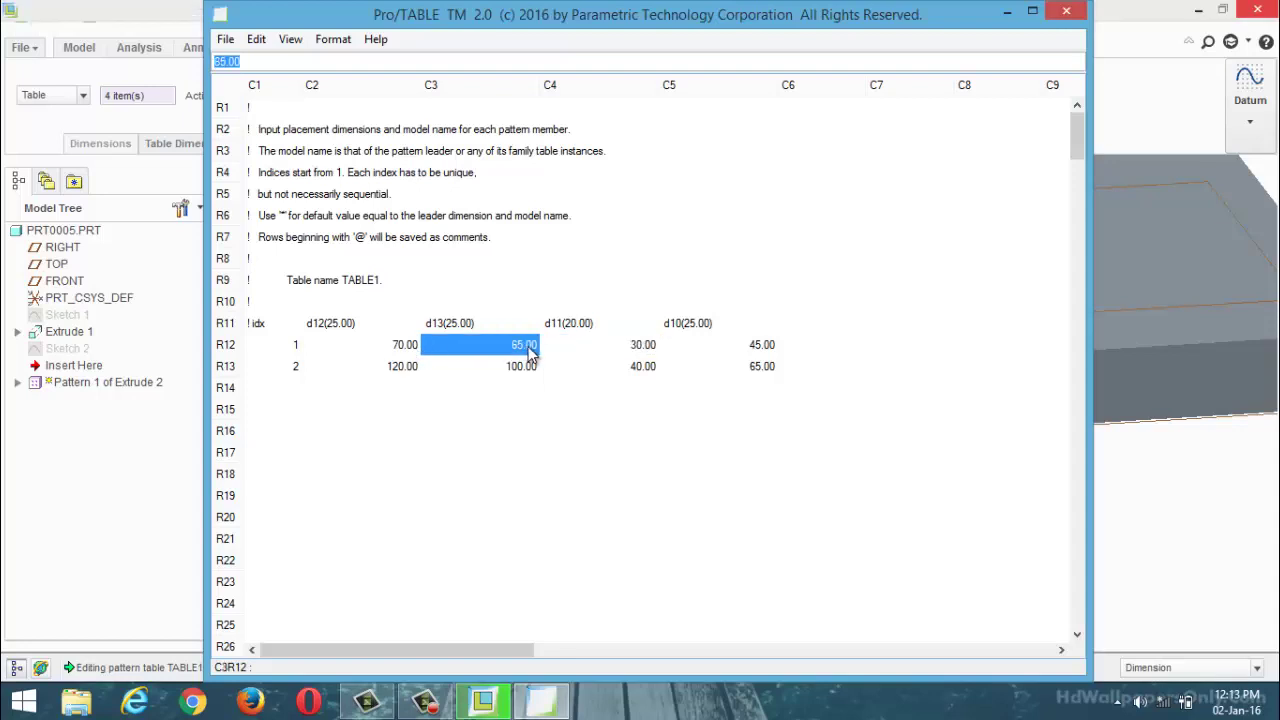
pyautogui.write('70')
pyautogui.click(531, 368)
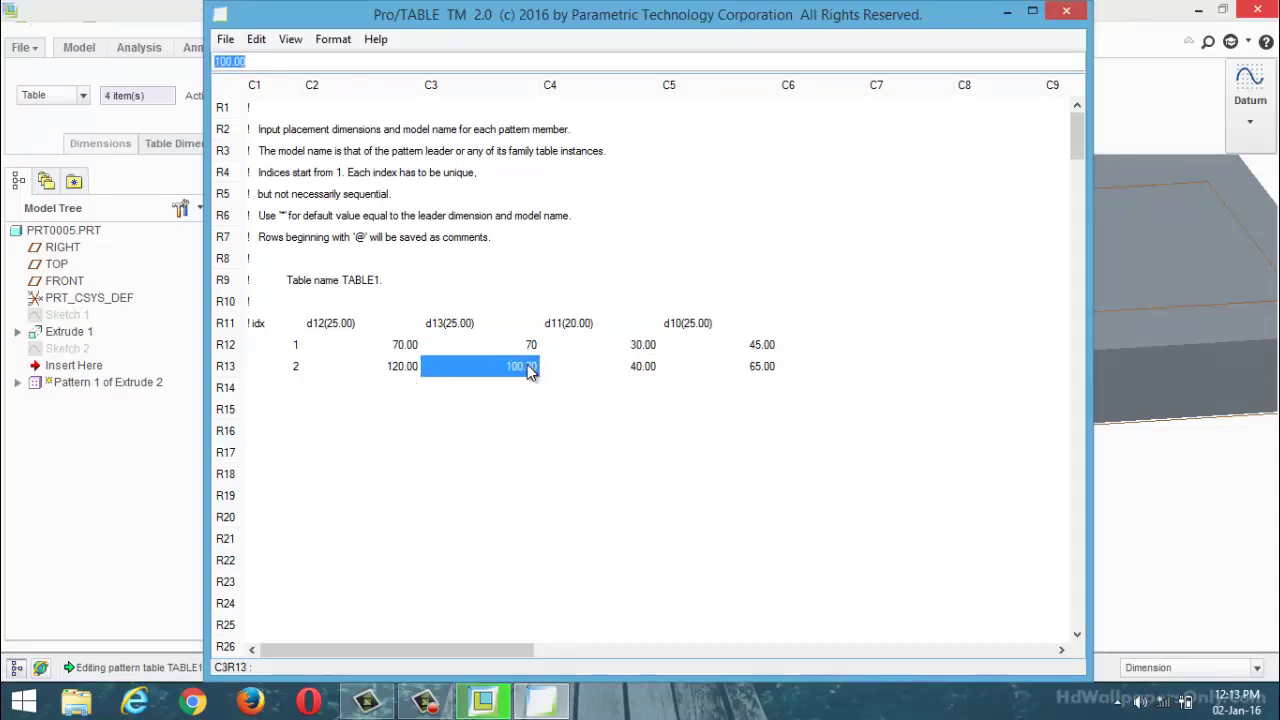
pyautogui.write('120')
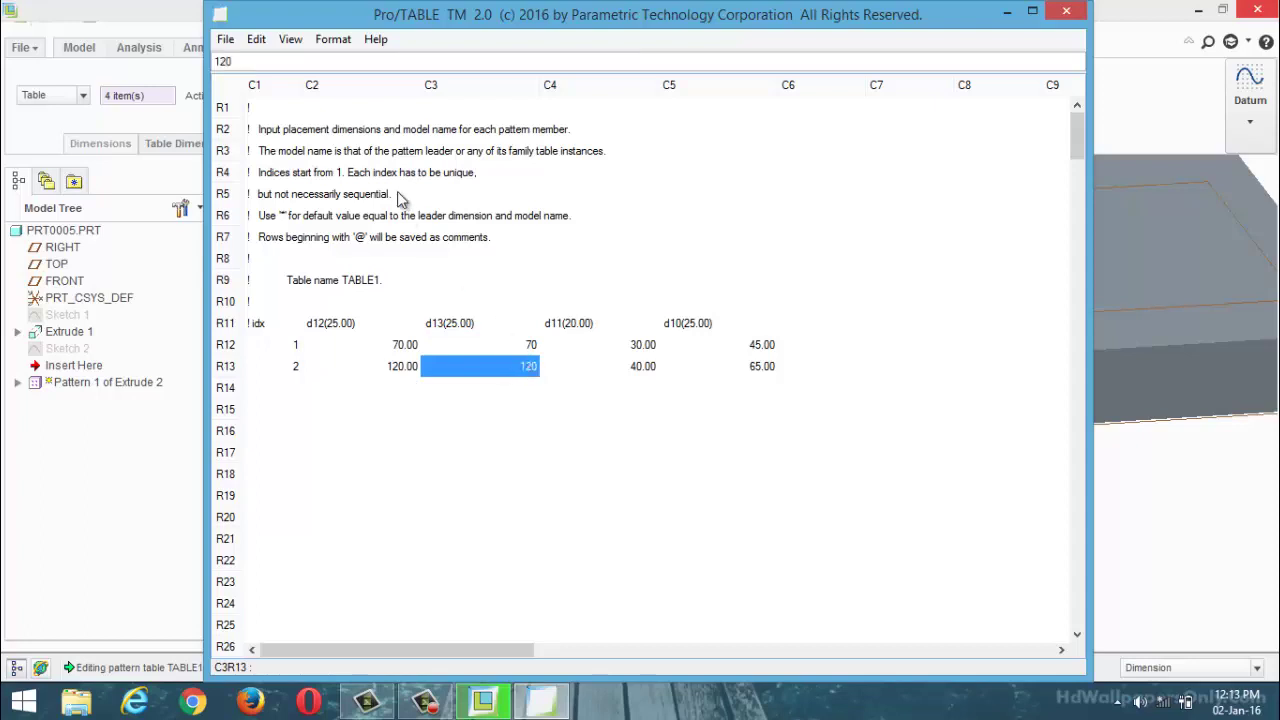
# Save and close the edited pattern table, and finish redefining the boss pattern.
pyautogui.click(226, 42)
pyautogui.click(251, 129)
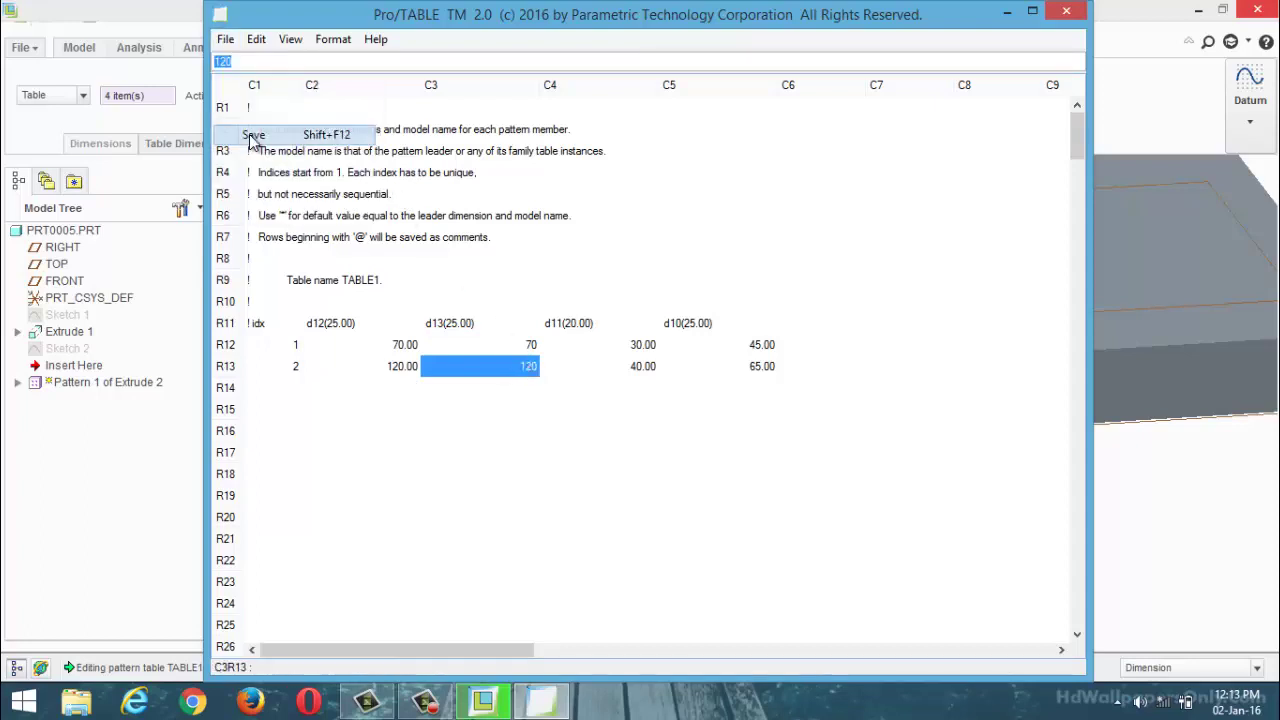
pyautogui.click(1066, 11)
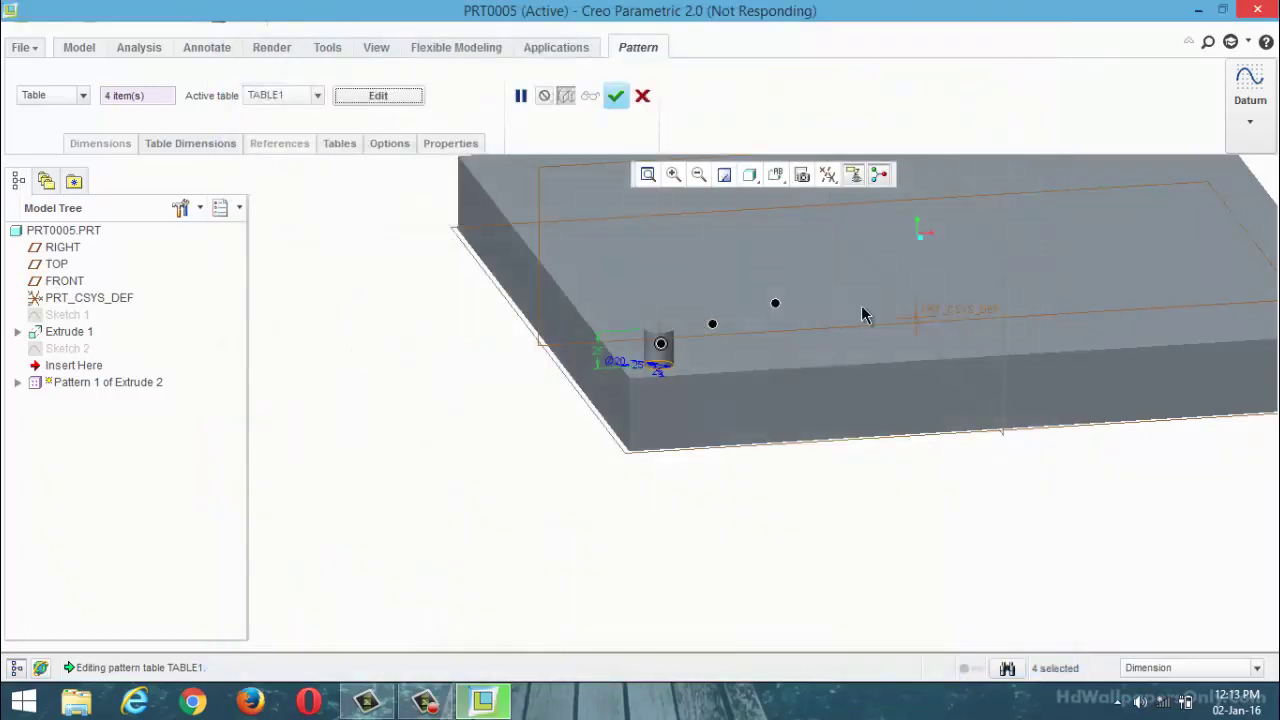
pyautogui.scroll(-3, 743, 323)
pyautogui.moveTo(743, 323); pyautogui.dragTo(800, 300, button='middle')
pyautogui.scroll(3, 800, 300)
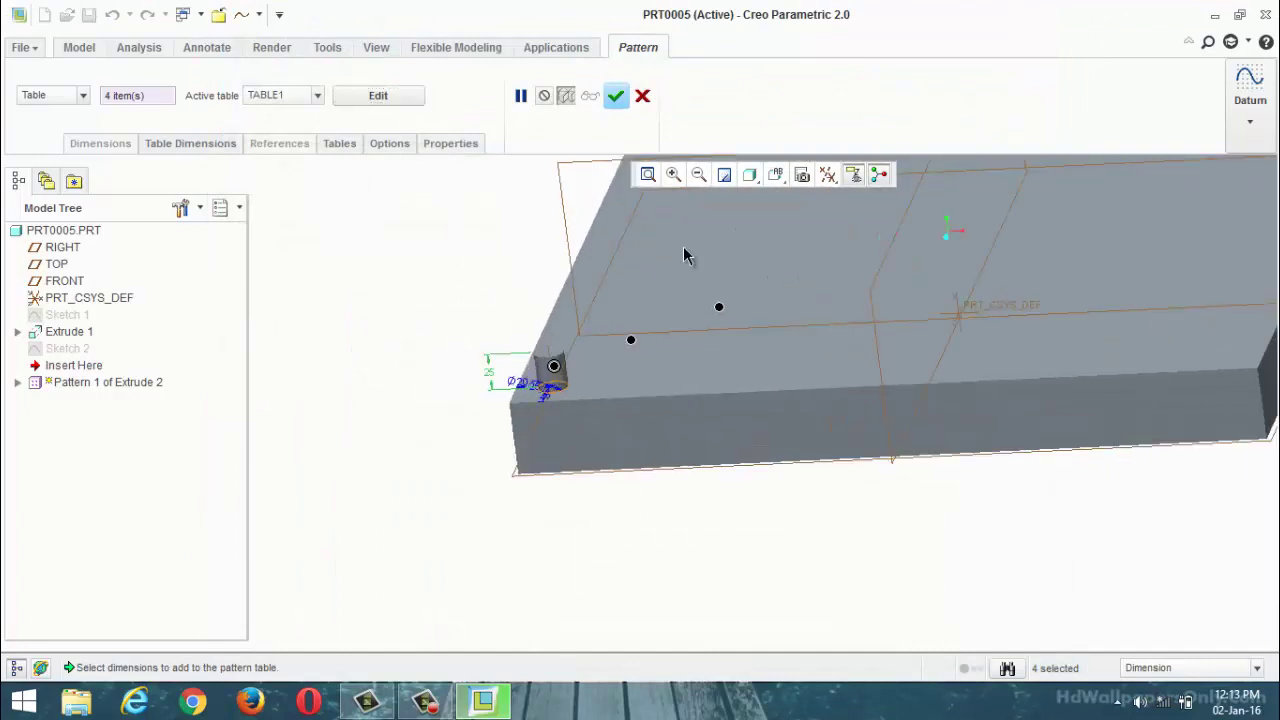
pyautogui.click(616, 96)
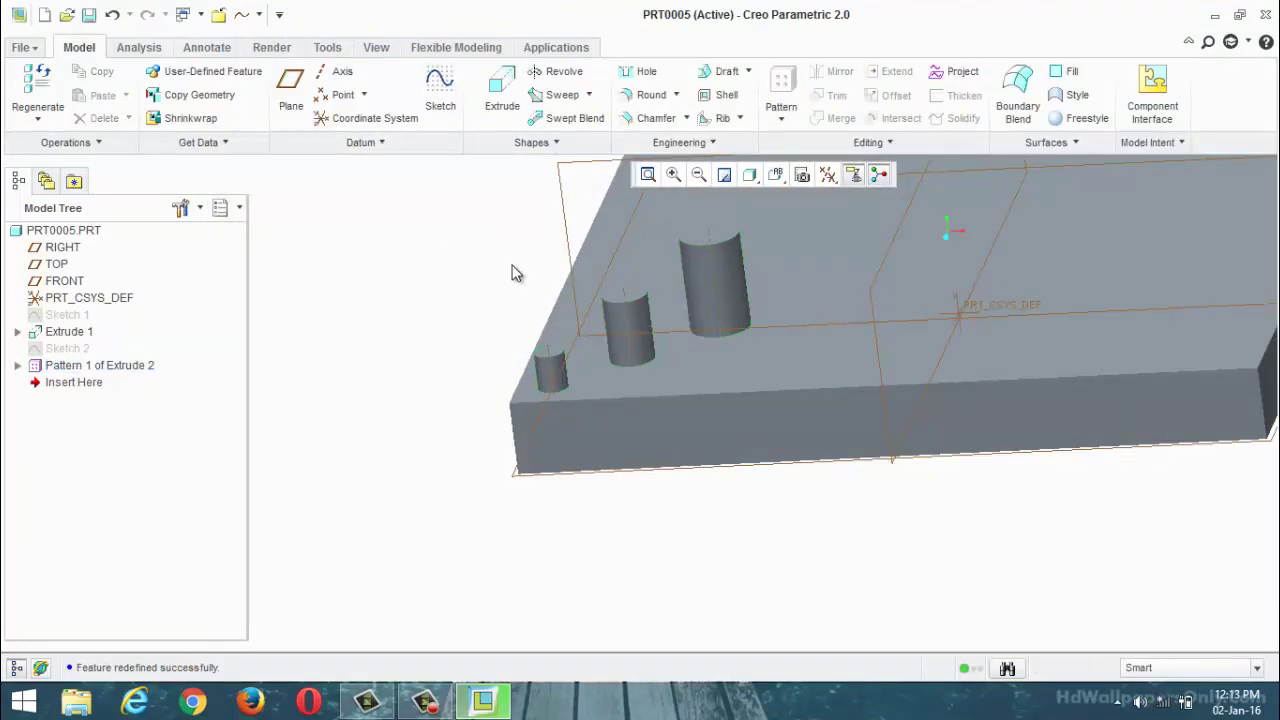
# Open the boss pattern's TABLE1 for editing from the part's list of pattern tables.
pyautogui.moveTo(514, 272); pyautogui.dragTo(529, 309, button='middle')
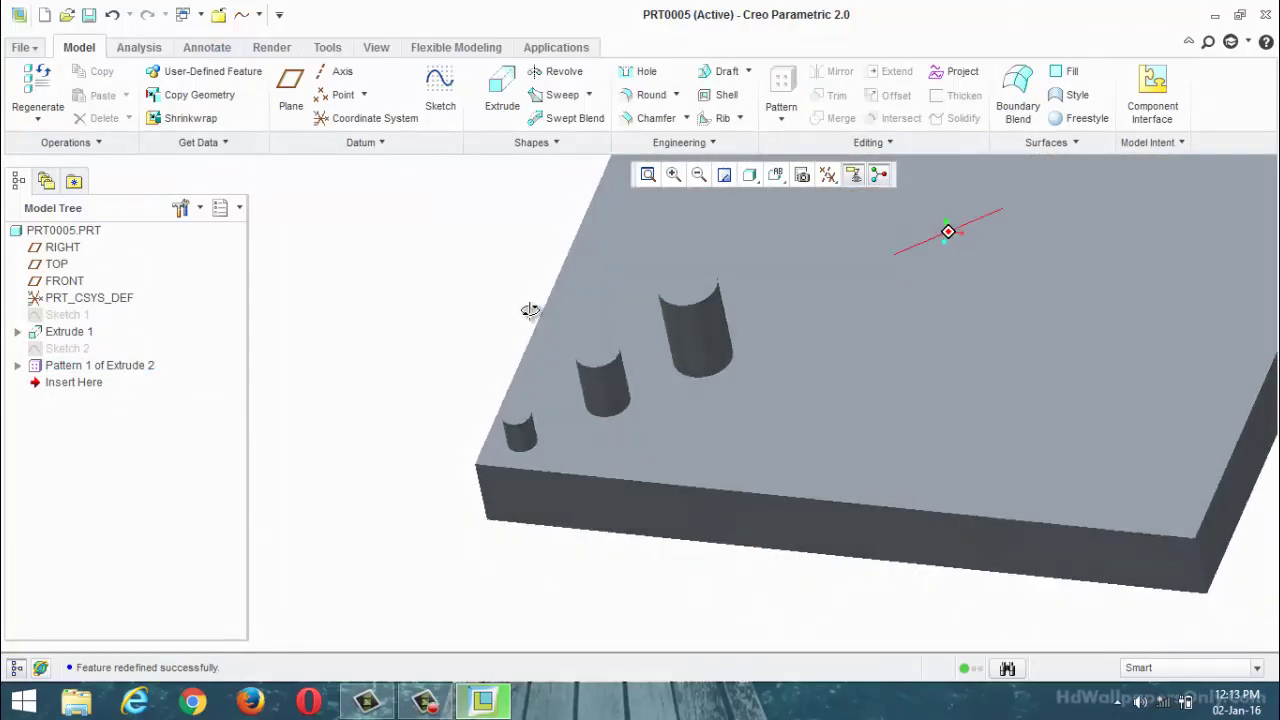
pyautogui.click(783, 120)
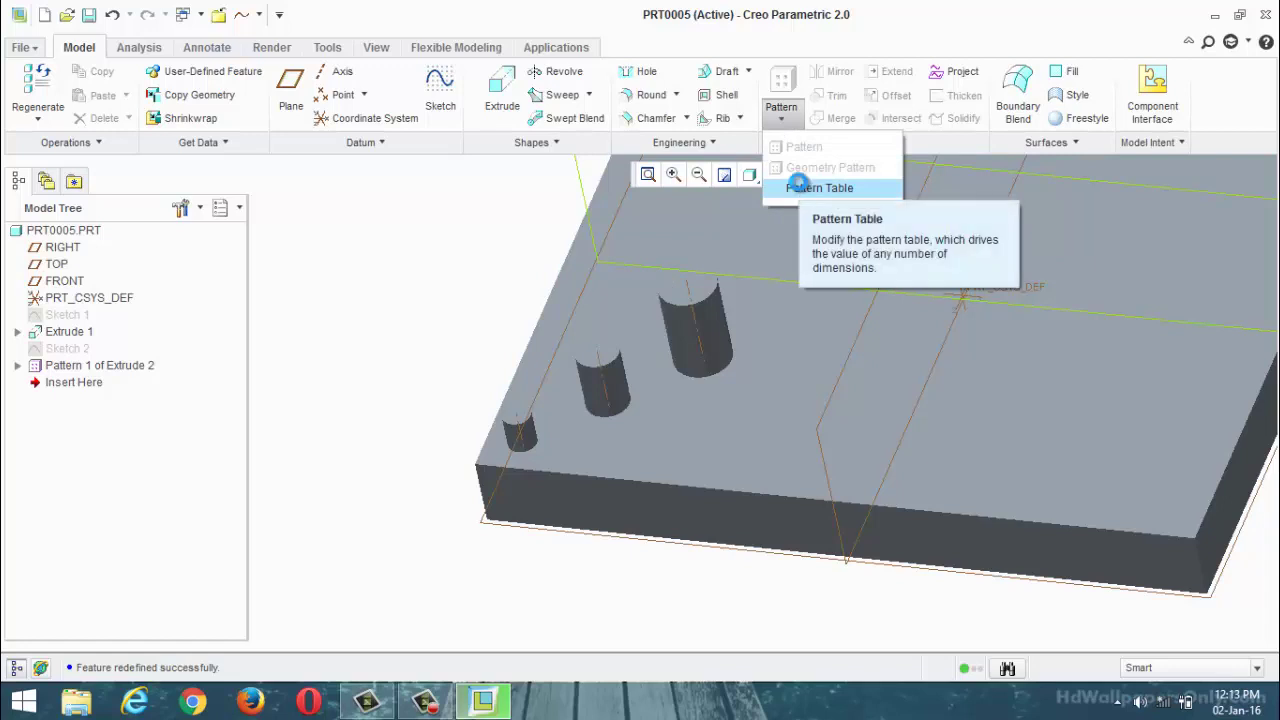
pyautogui.click(803, 189)
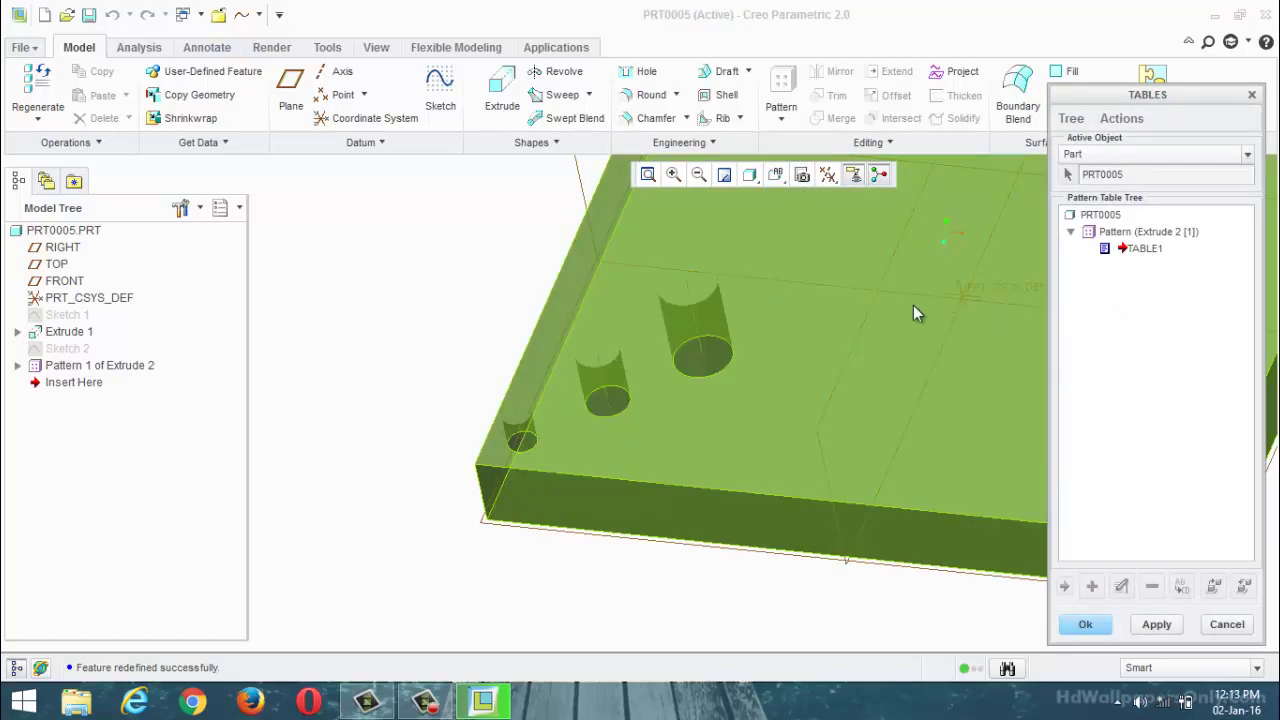
pyautogui.scroll(-3, 850, 306)
pyautogui.click(1148, 250)
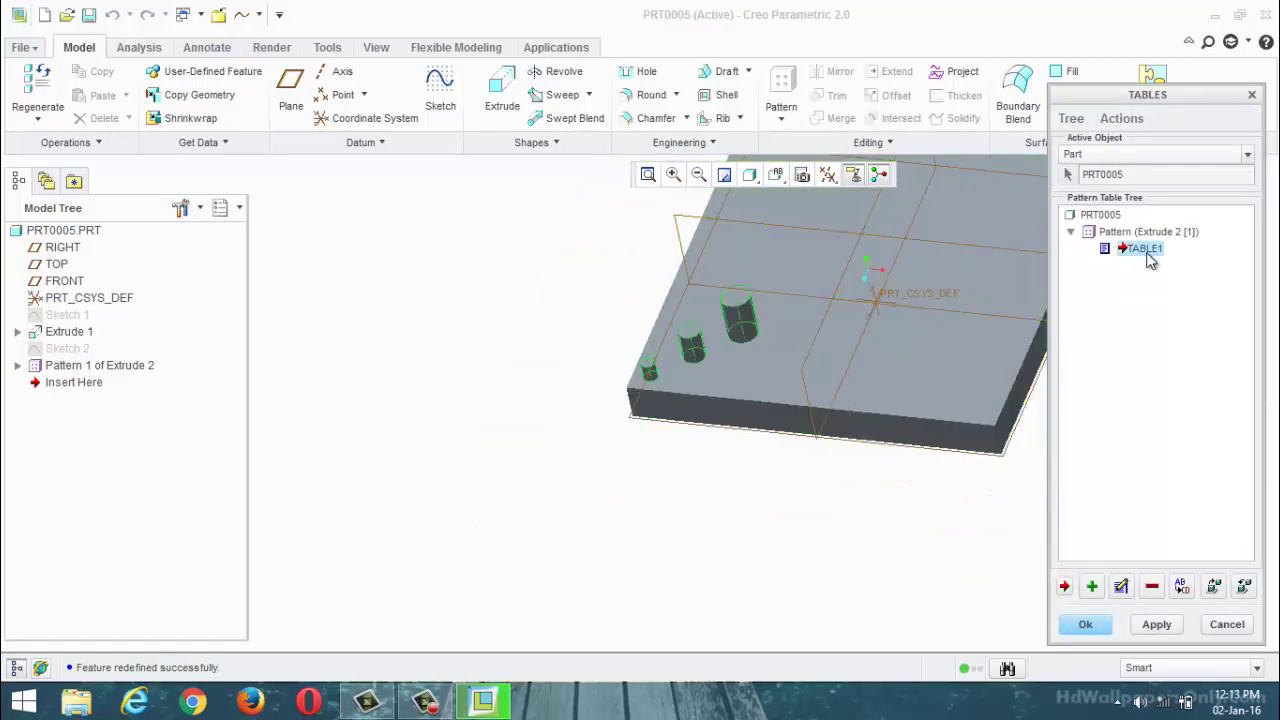
pyautogui.click(1121, 587)
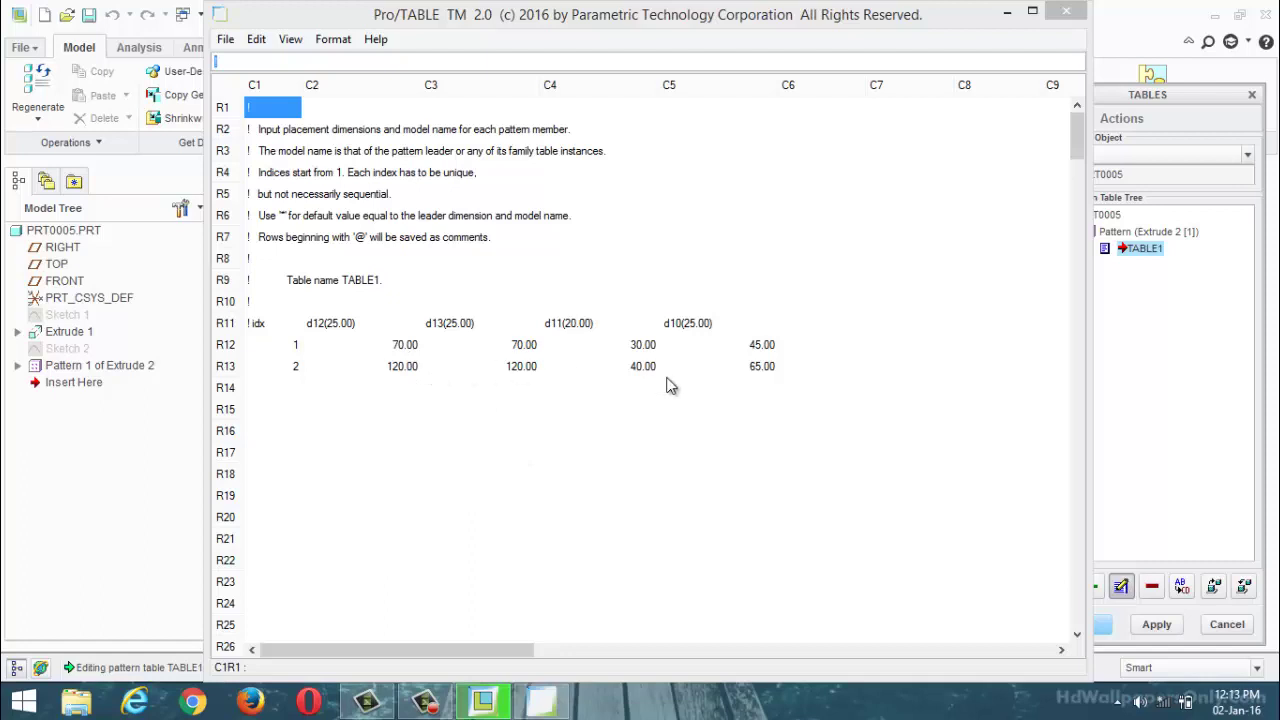
# Add table instance 3 with a d12 of 150, d13 of 180, d11 of 50 and d10 of 100.
pyautogui.click(299, 386)
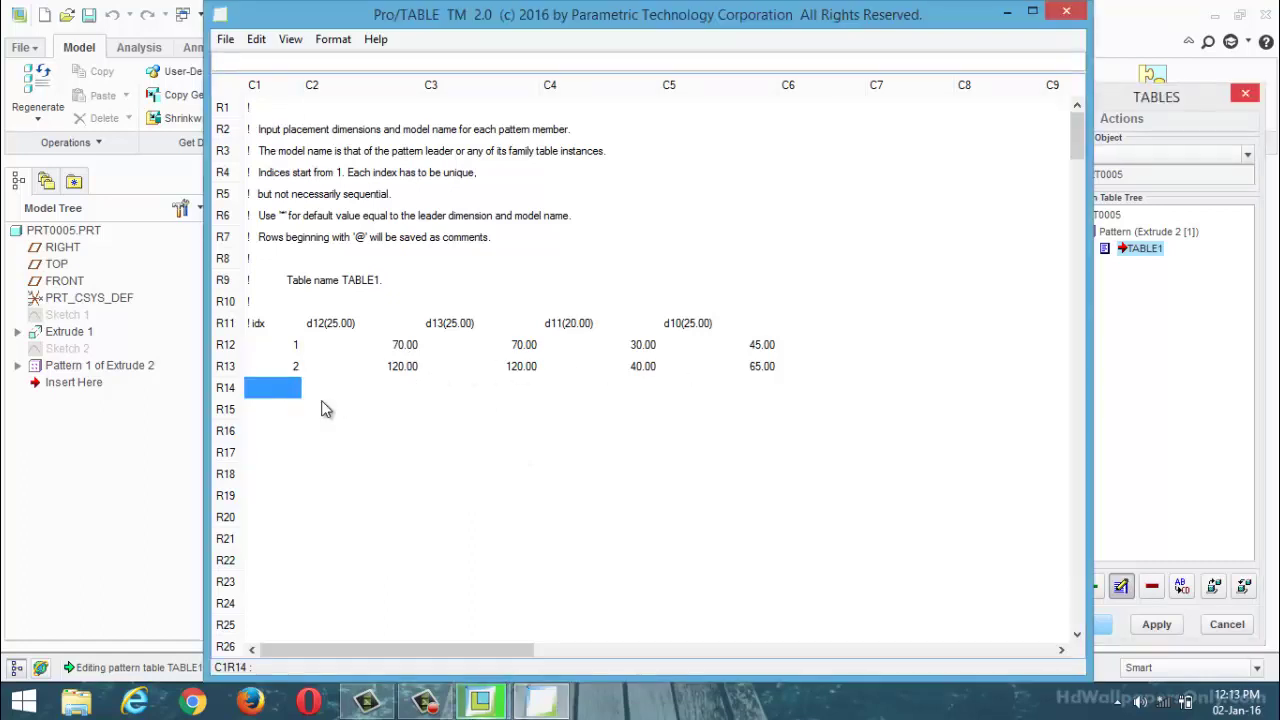
pyautogui.write('3')
pyautogui.click(408, 390)
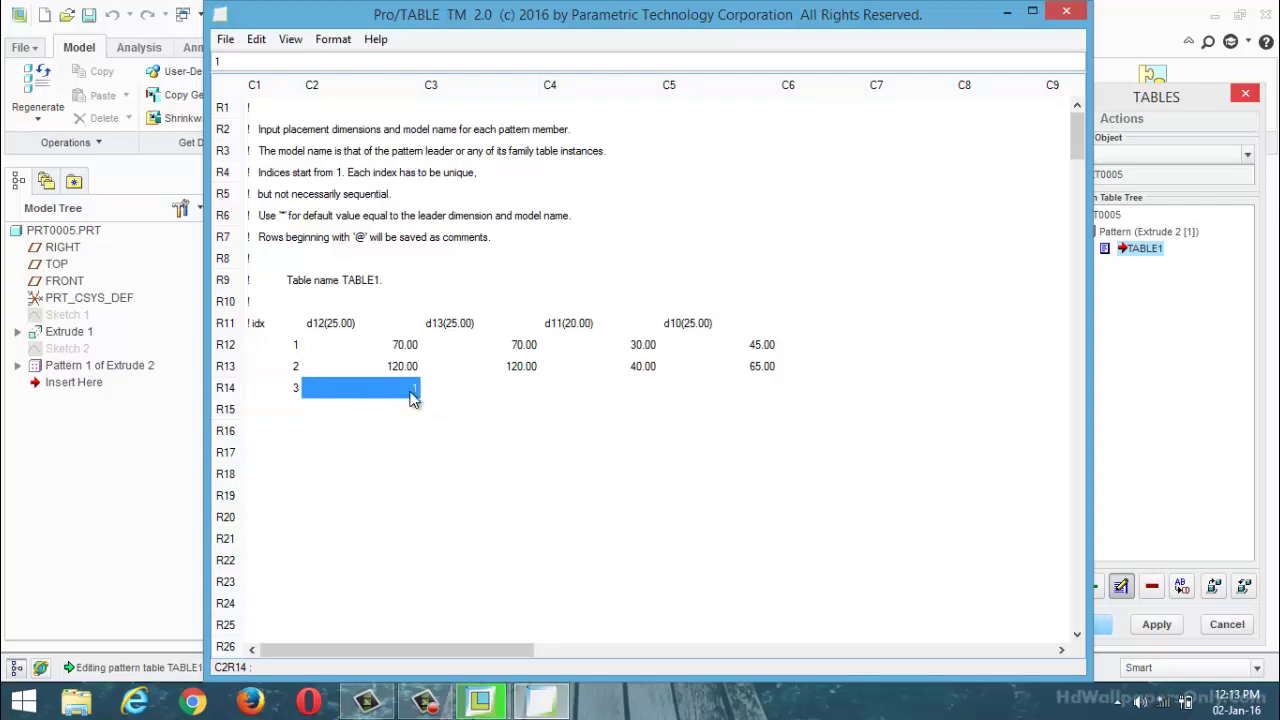
pyautogui.write('150')
pyautogui.click(506, 395)
pyautogui.write('1')
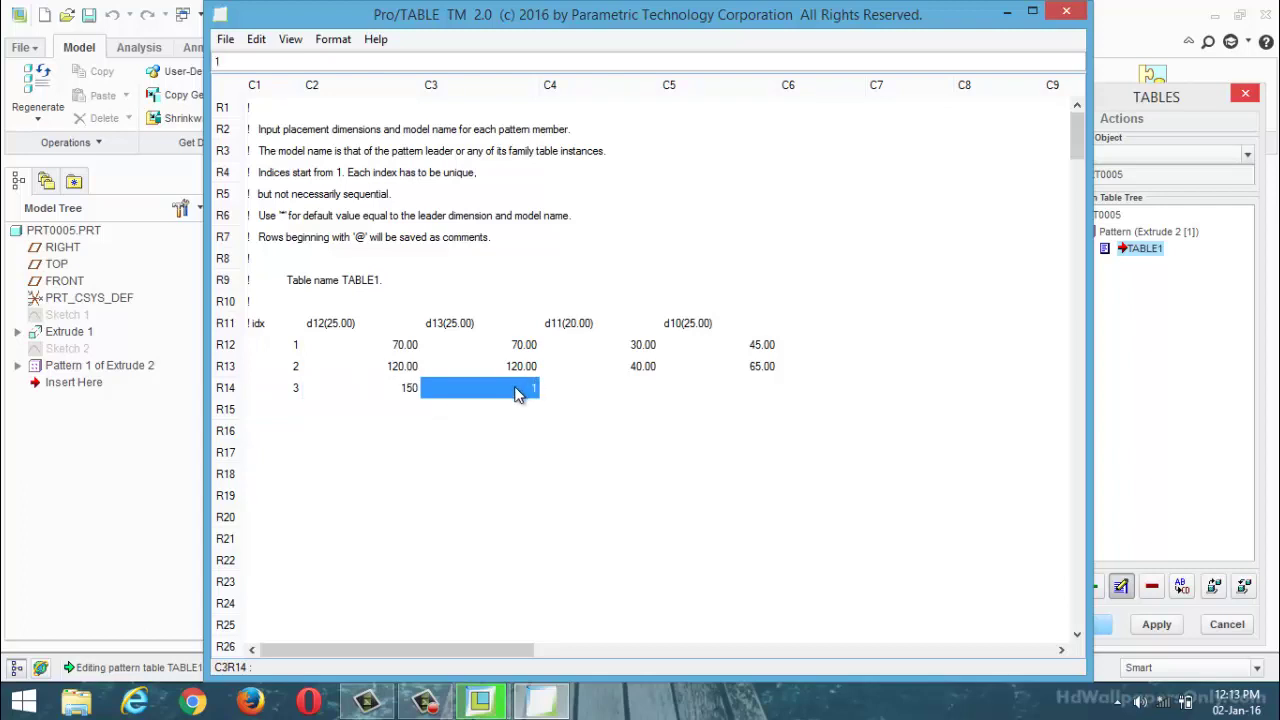
pyautogui.write('80')
pyautogui.click(620, 392)
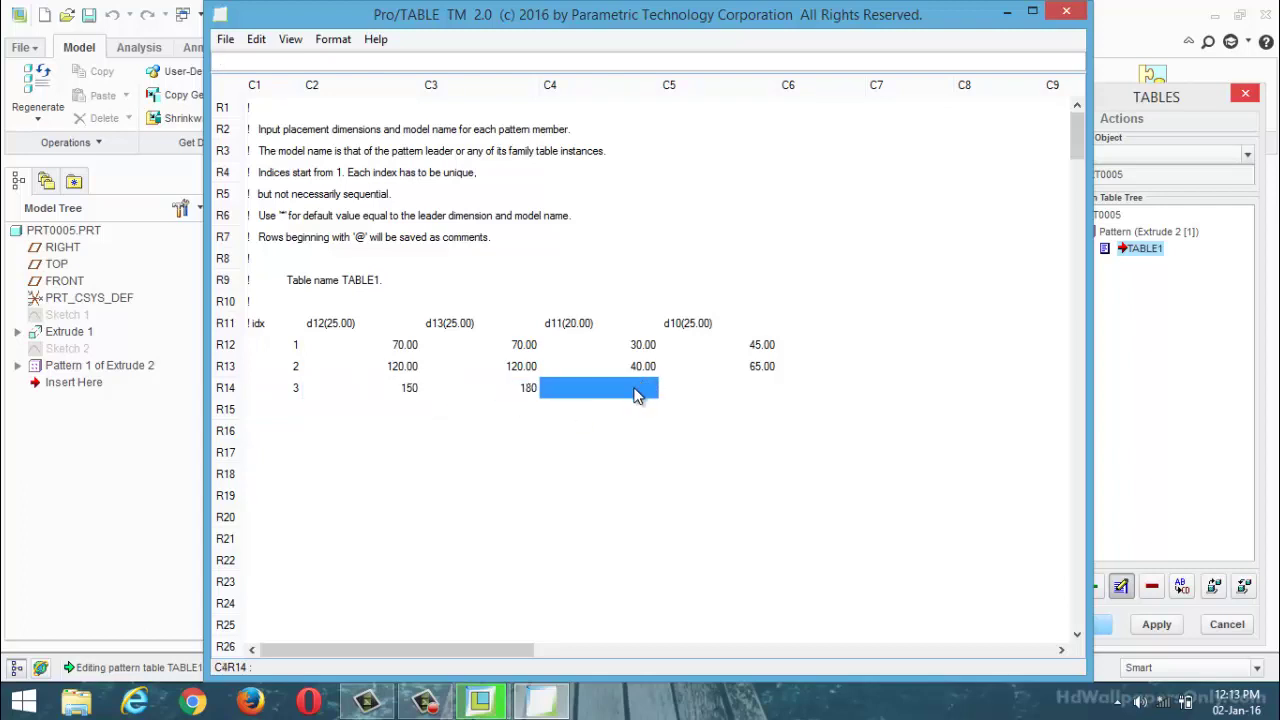
pyautogui.write('50')
pyautogui.click(764, 390)
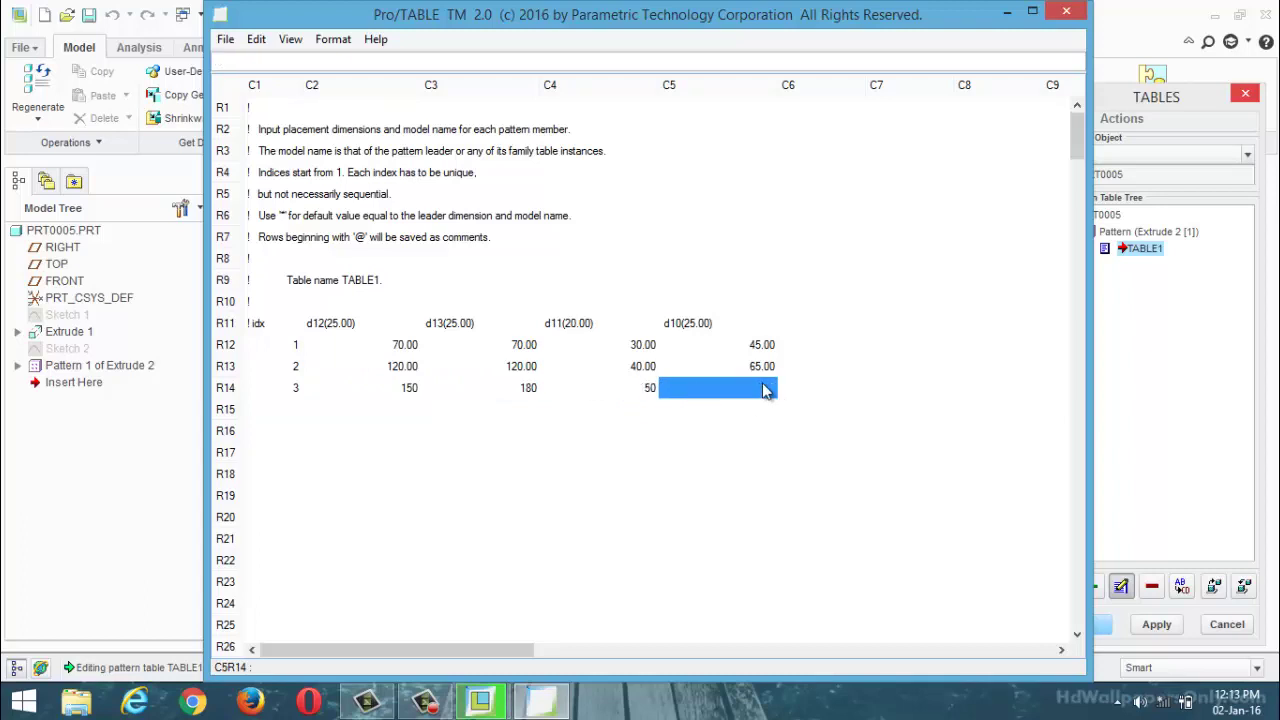
pyautogui.write('100')
# Save and close the pattern table, and accept the pattern table changes.
pyautogui.click(222, 40)
pyautogui.click(256, 131)
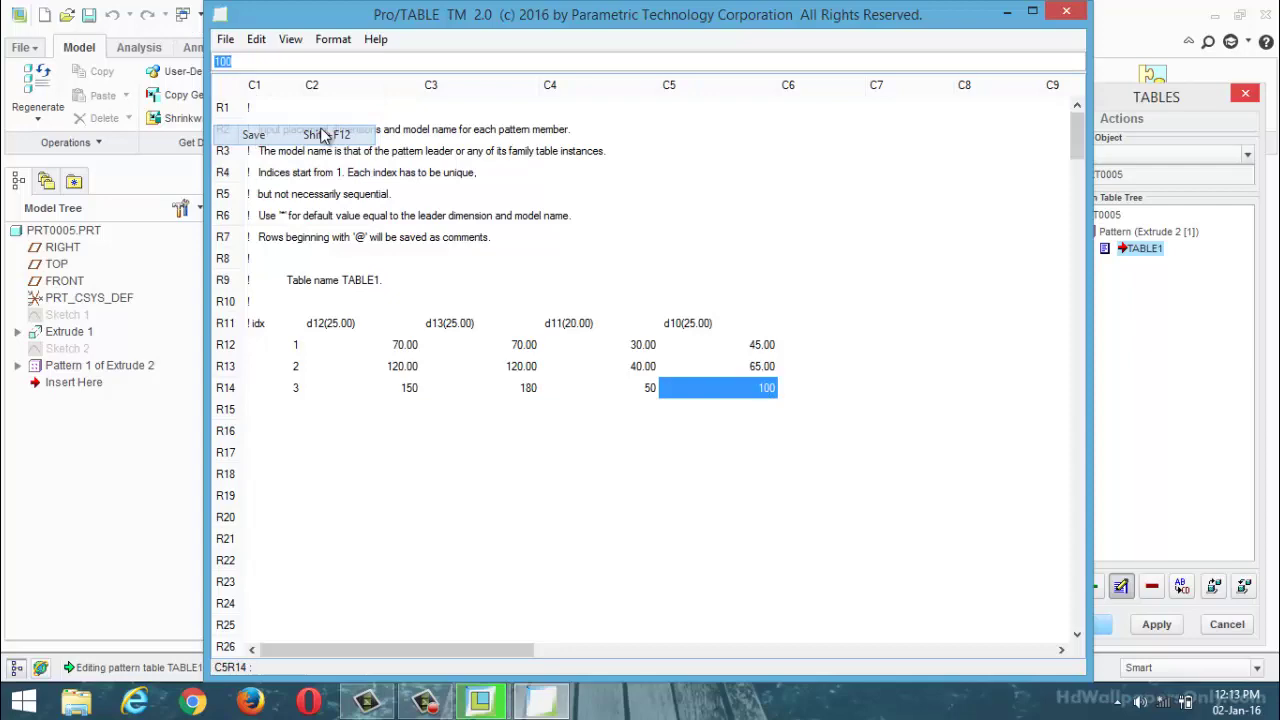
pyautogui.click(1066, 14)
pyautogui.click(1090, 624)
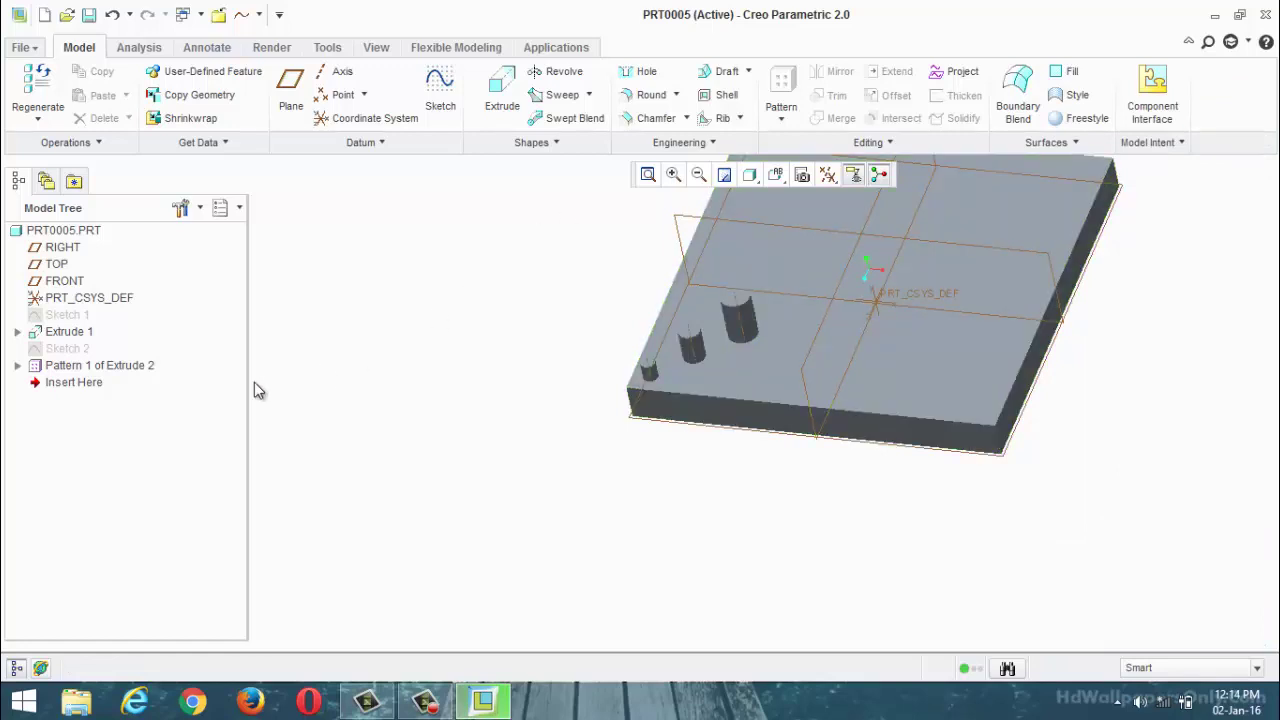
# Redefine the boss pattern and accept it so the model picks up the edited table.
pyautogui.rightClick(152, 367)
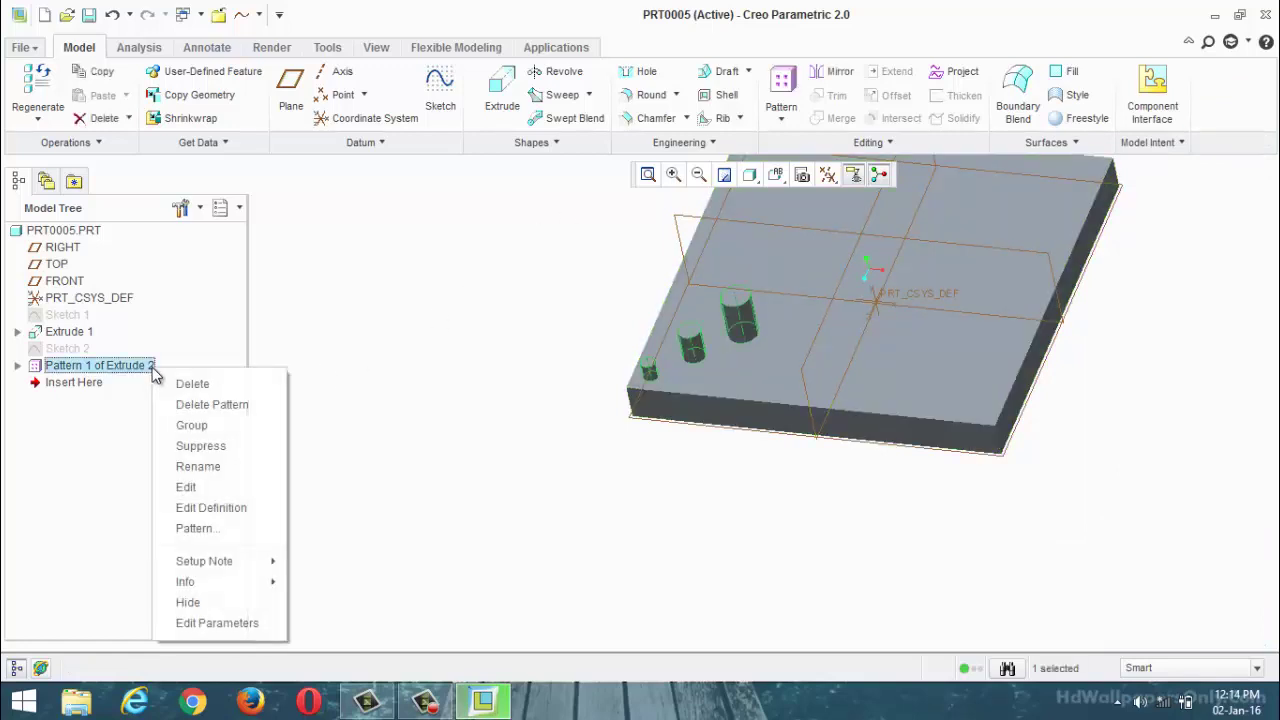
pyautogui.click(201, 511)
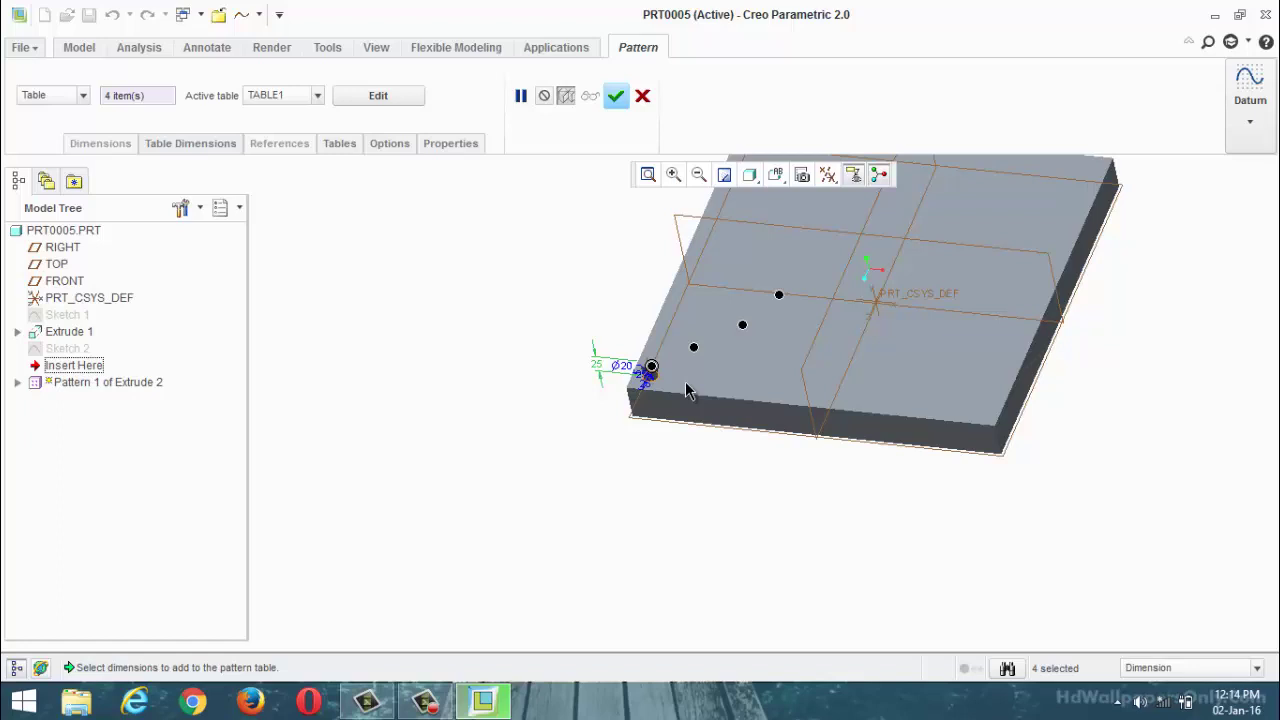
pyautogui.click(615, 95)
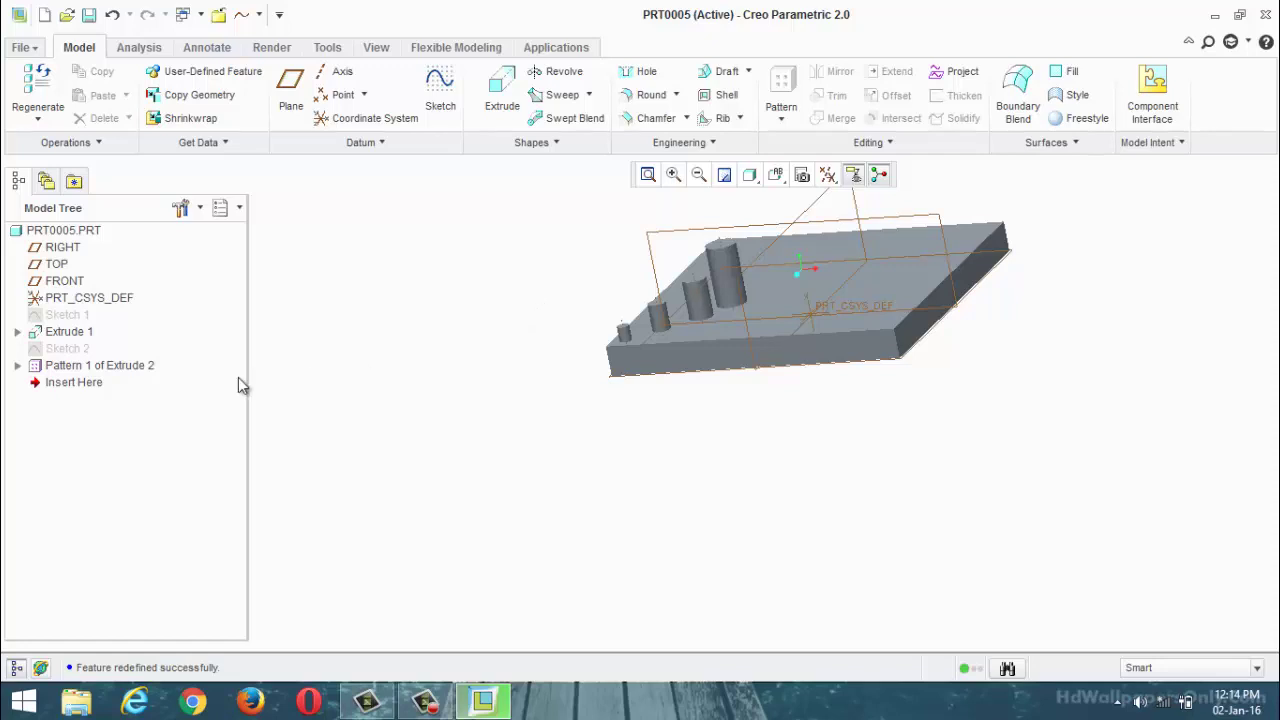
# Show the part's pattern table list for the boss pattern and close it without editing anything.
pyautogui.click(101, 366)
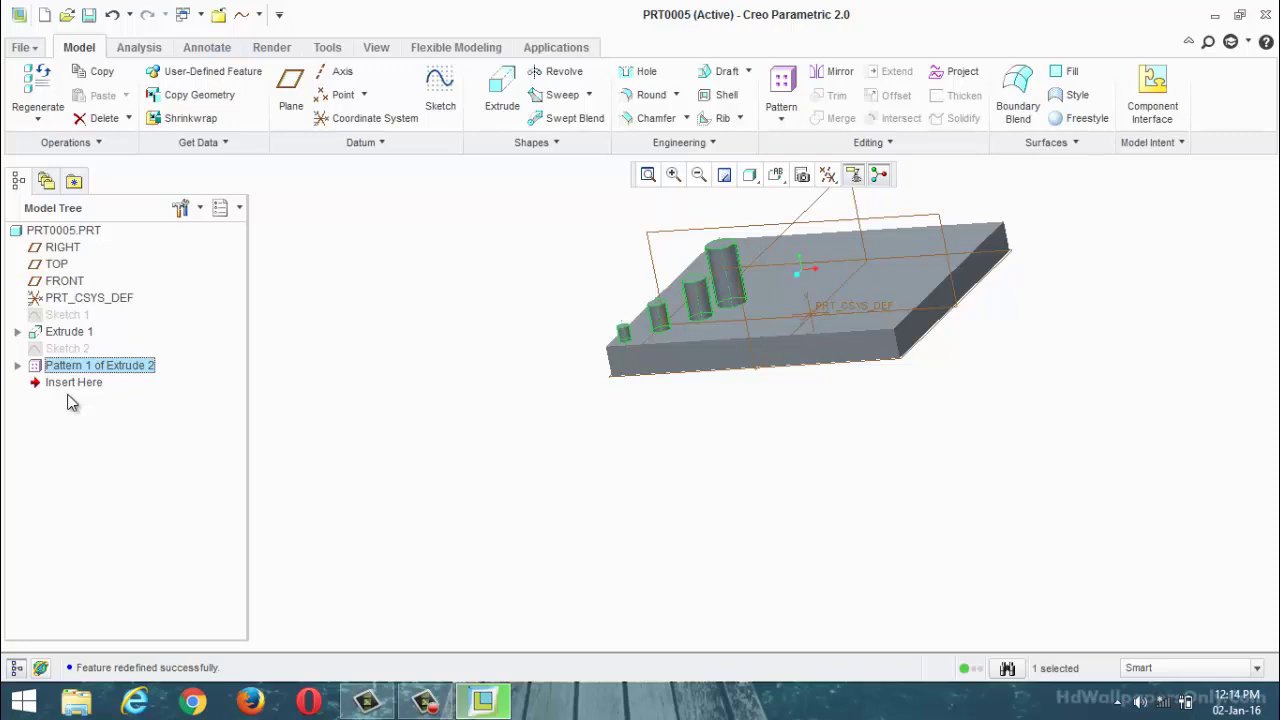
pyautogui.click(783, 120)
pyautogui.click(805, 188)
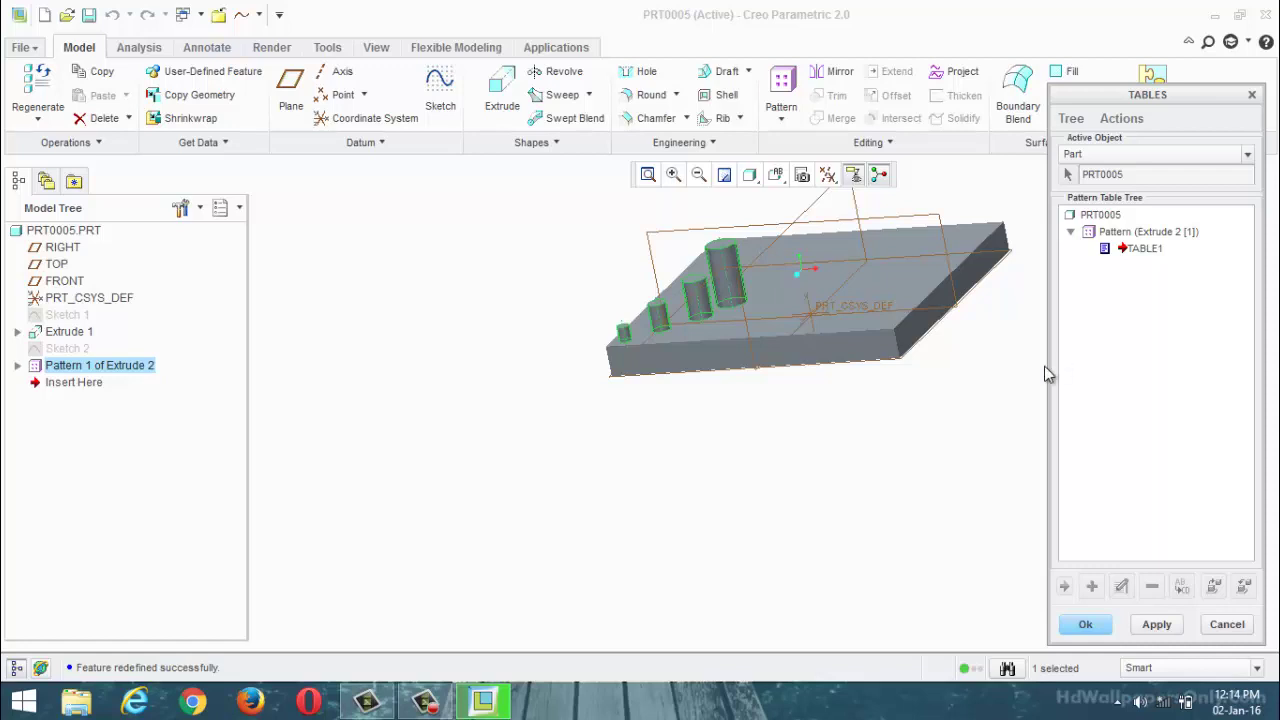
pyautogui.click(1101, 624)
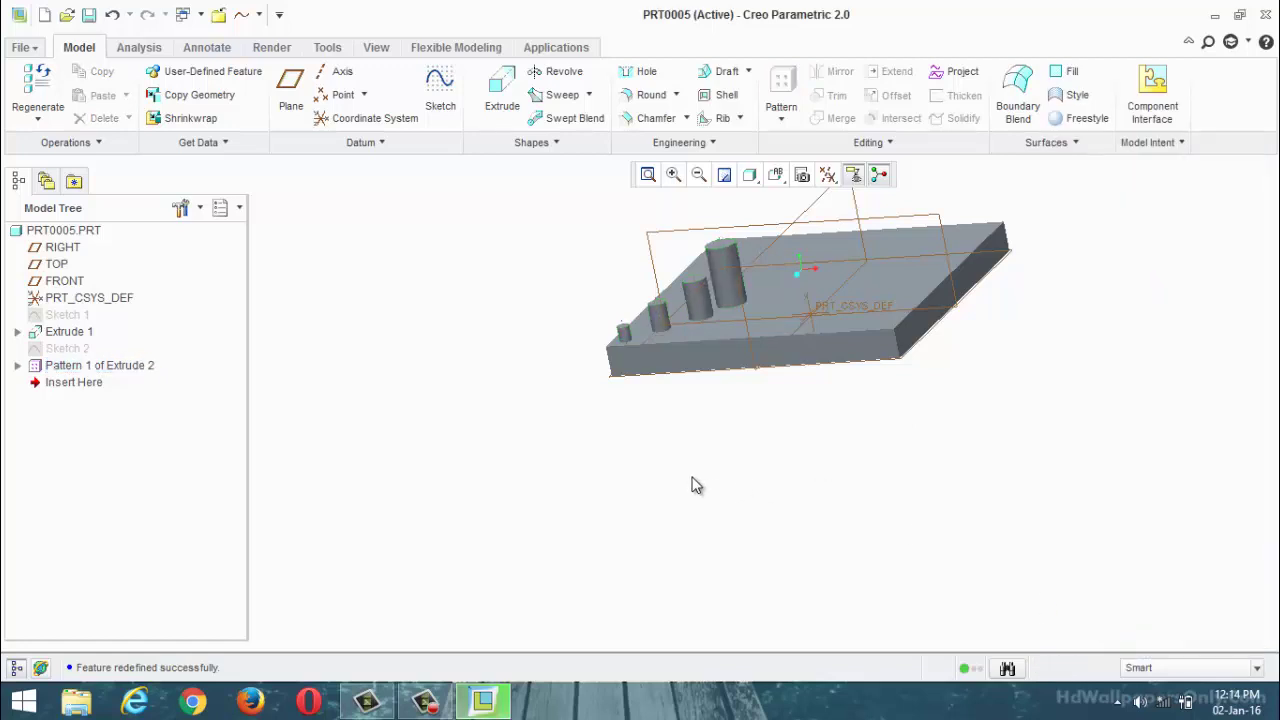
pyautogui.moveTo(874, 463); pyautogui.dragTo(920, 448, button='middle')
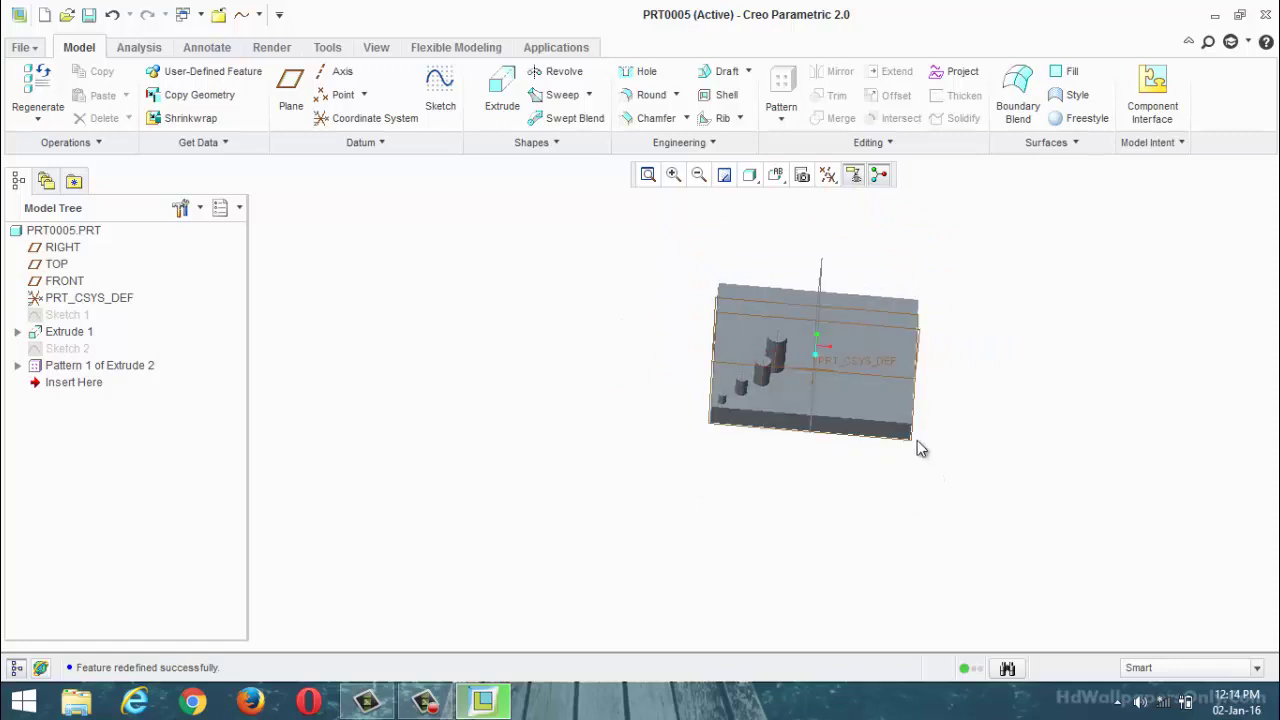
# Redefine the boss pattern, review the instance rows in its TABLE1, and close the table and pattern without changes.
pyautogui.rightClick(133, 372)
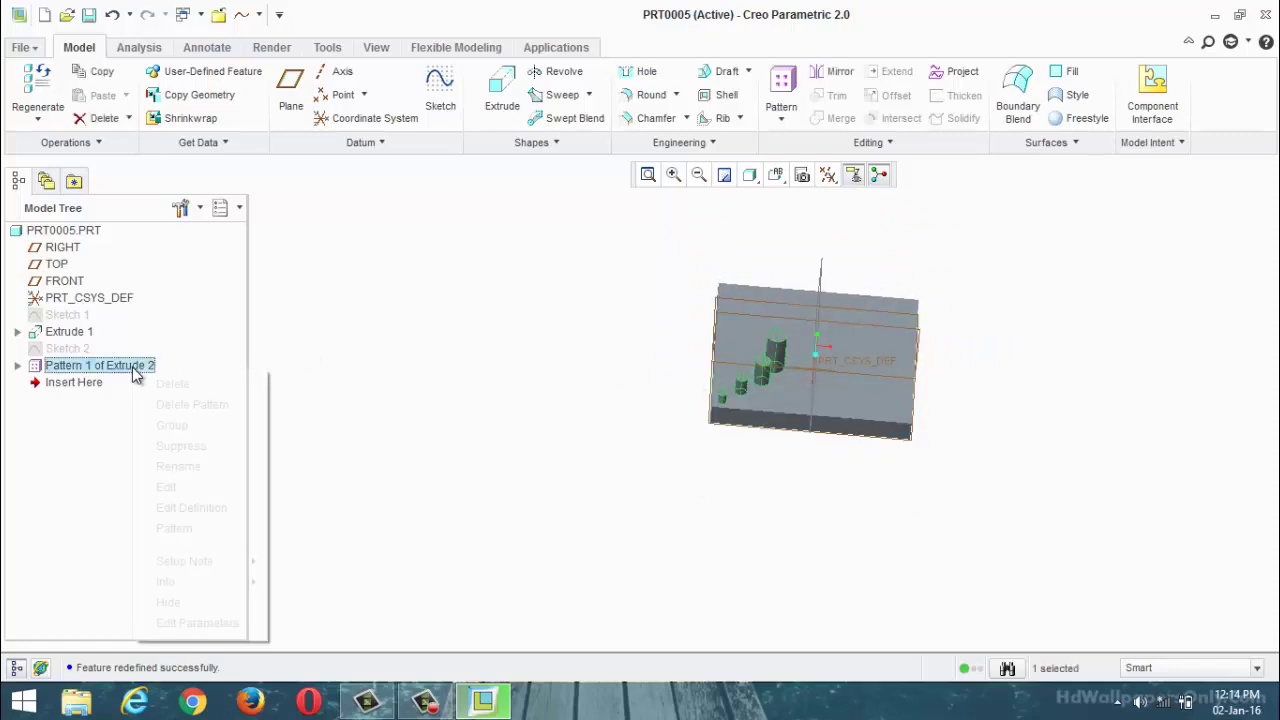
pyautogui.click(190, 508)
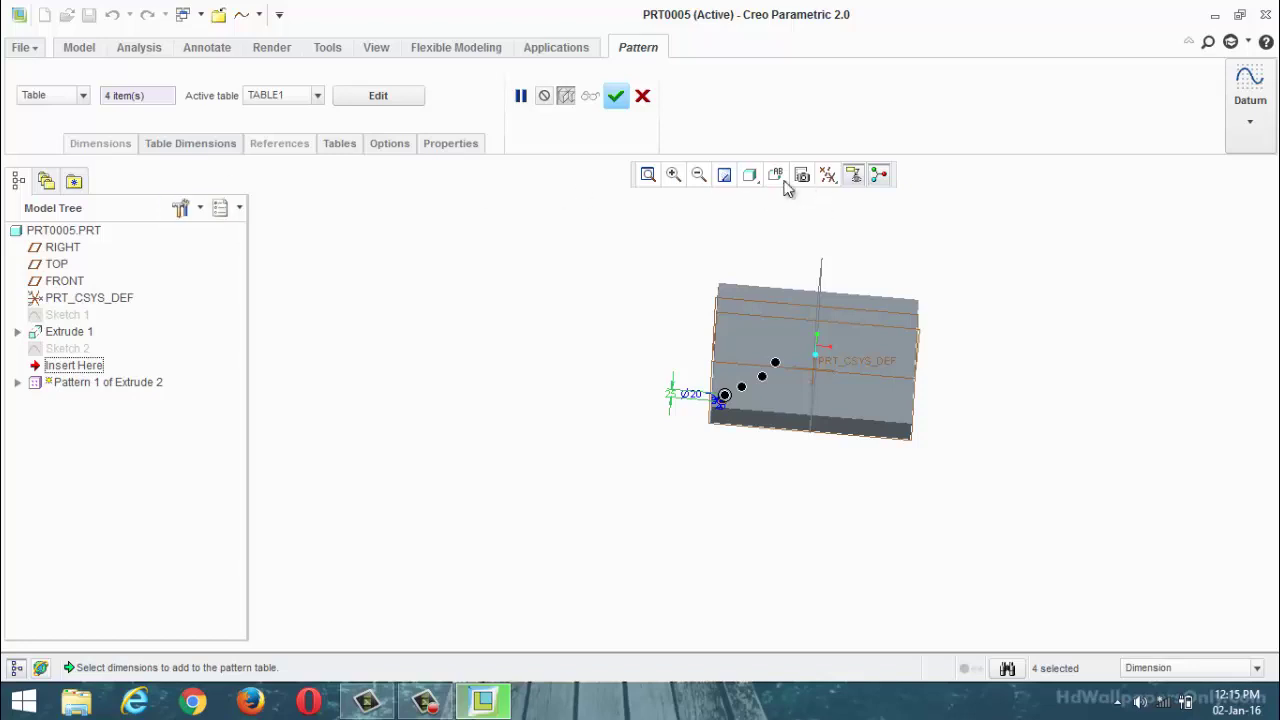
pyautogui.press('super+Down')
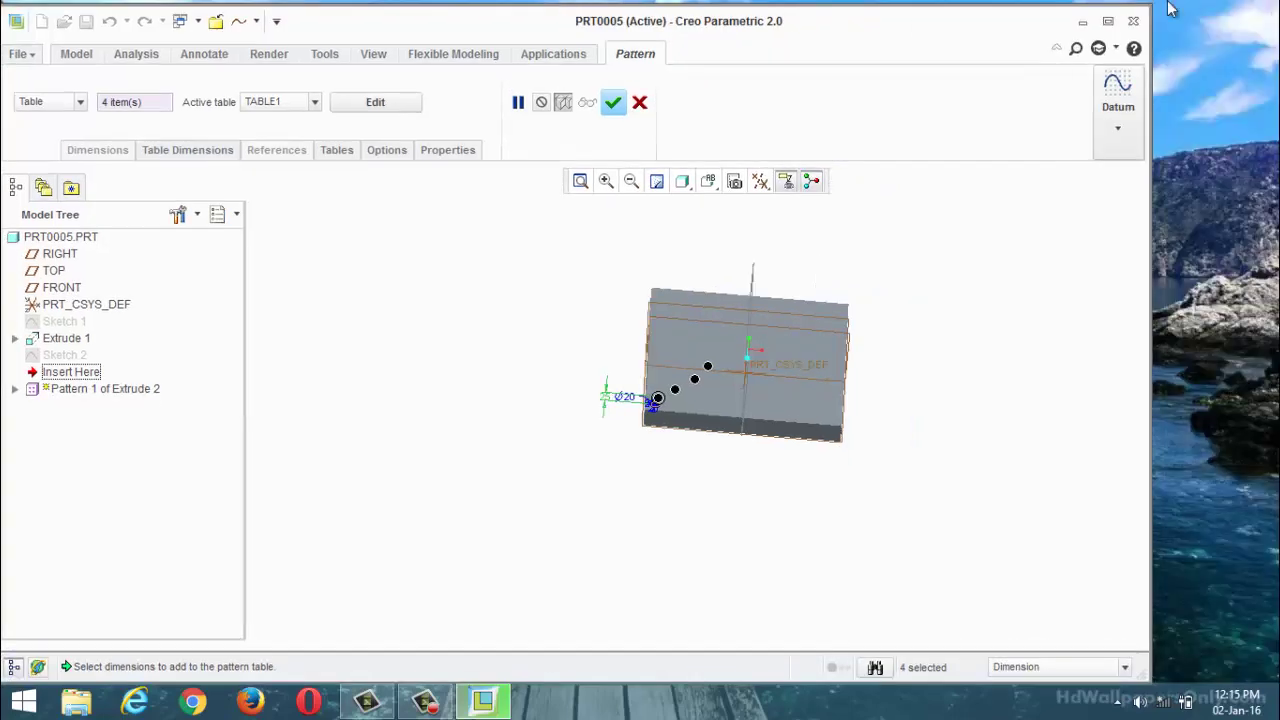
pyautogui.click(1108, 21)
pyautogui.click(396, 102)
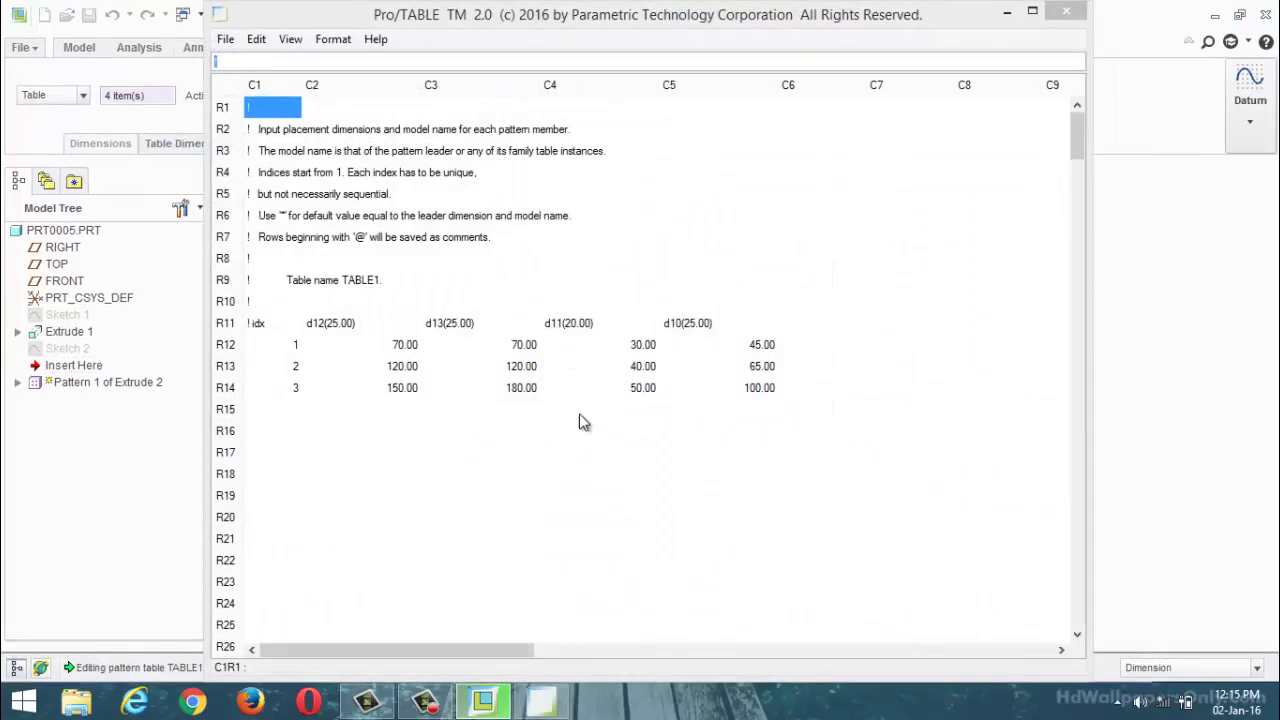
pyautogui.click(226, 40)
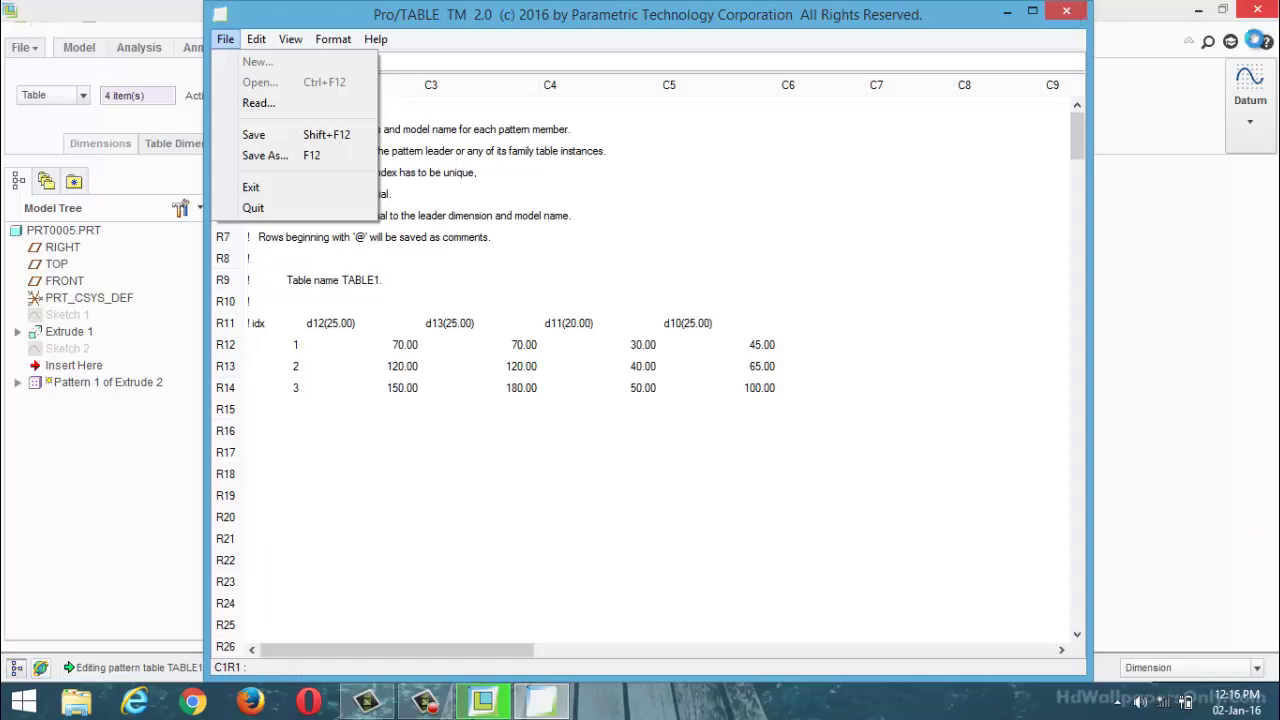
pyautogui.press('Escape')
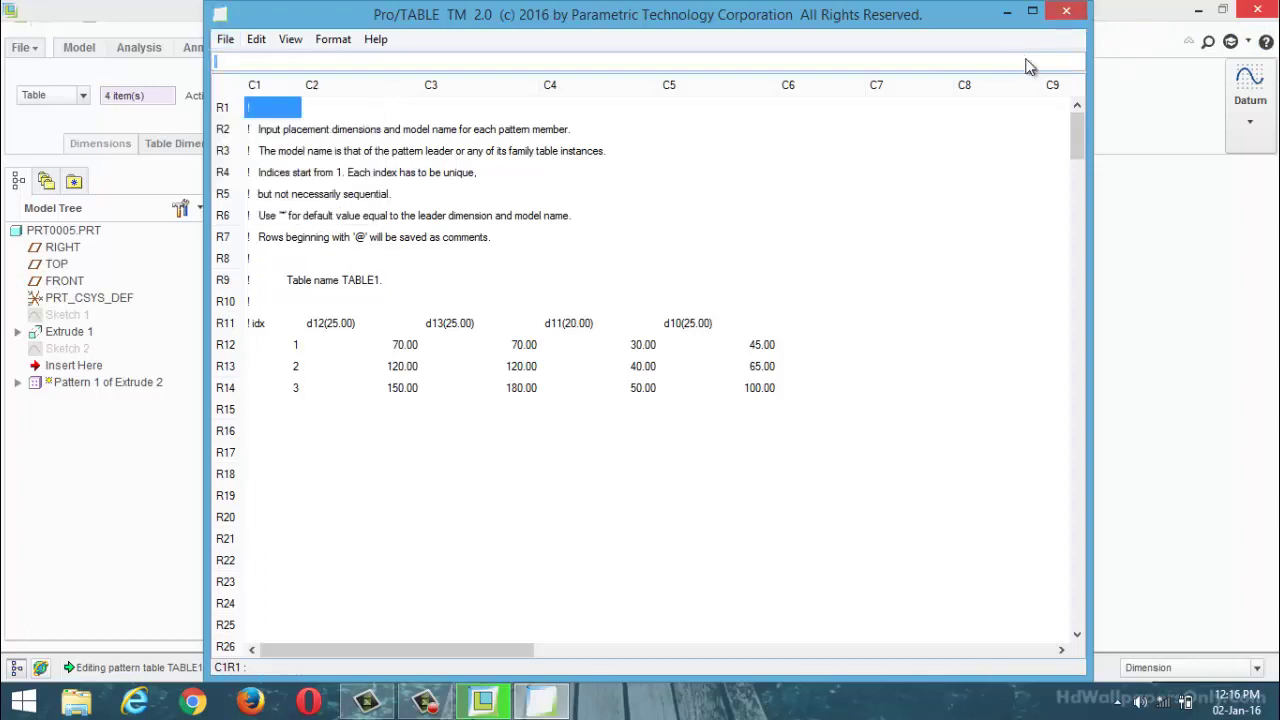
pyautogui.click(1066, 11)
pyautogui.click(617, 97)
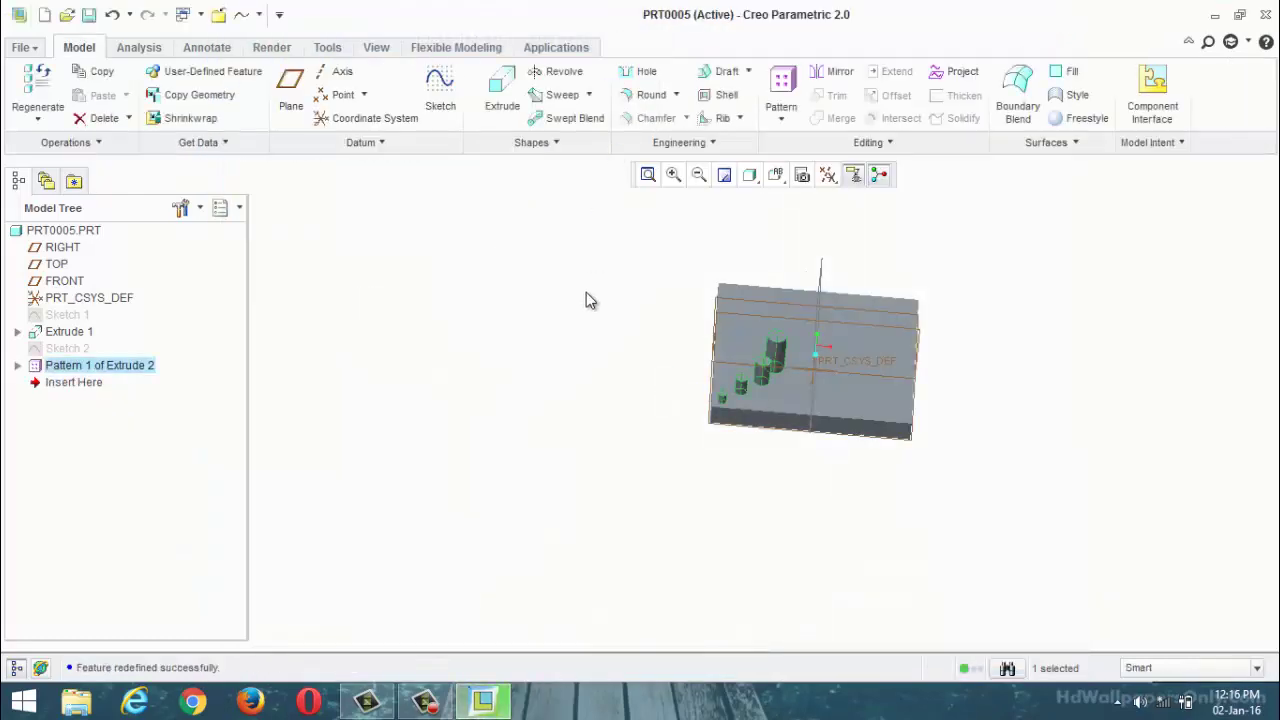
pyautogui.moveTo(626, 410); pyautogui.dragTo(505, 303, button='middle')
pyautogui.click(784, 121)
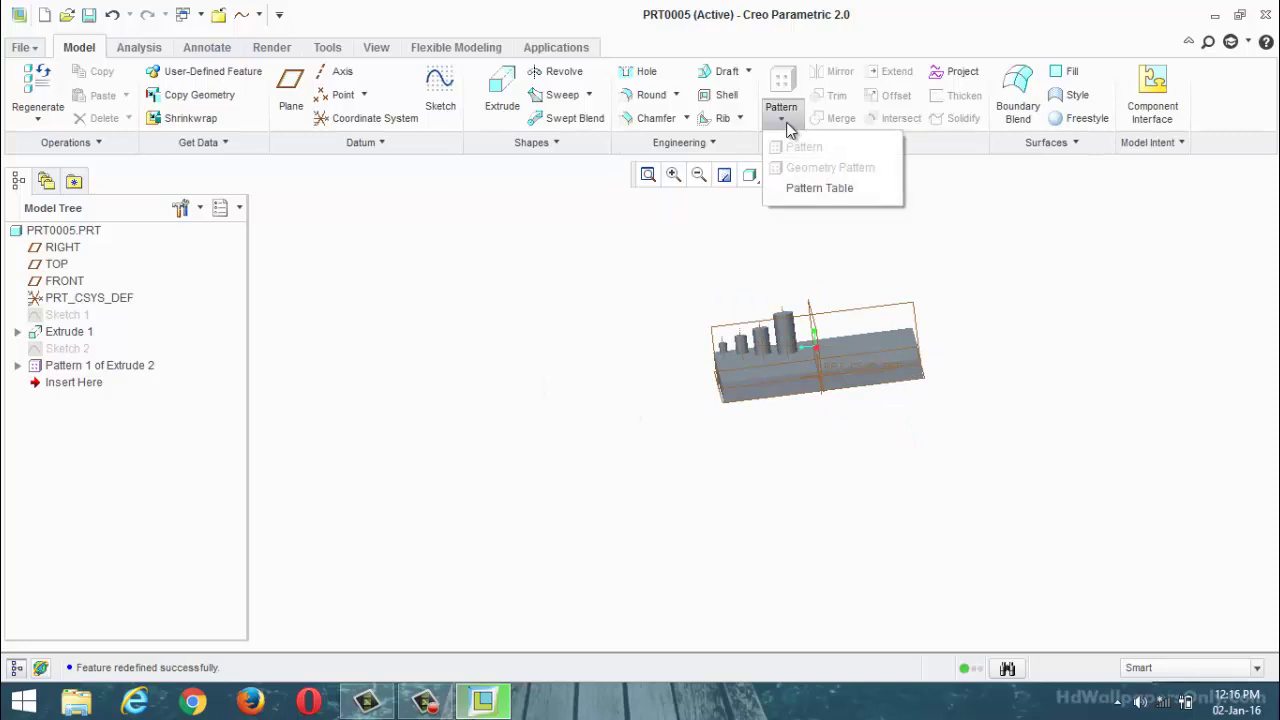
pyautogui.click(565, 326)
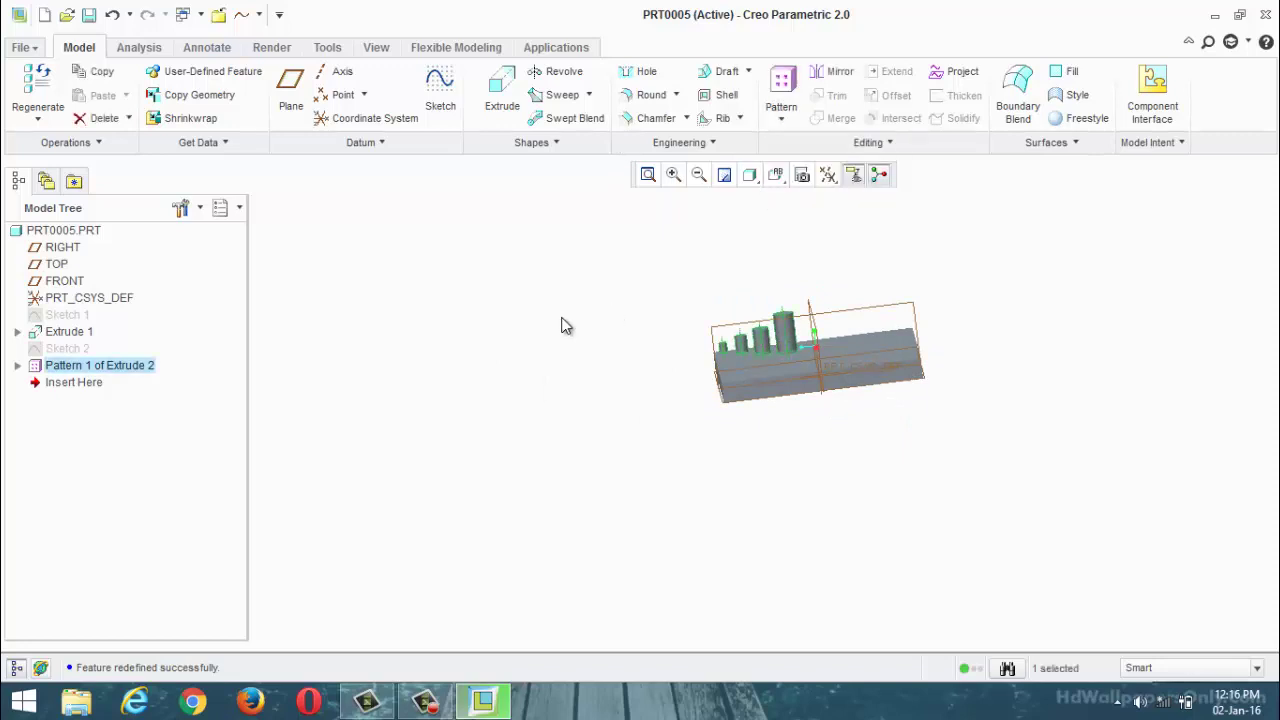
# Undo the table pattern and its edits so only the original cylindrical boss is left on the plate.
pyautogui.hotkey('ctrl', 'g')
pyautogui.hotkey('ctrl', 'd')
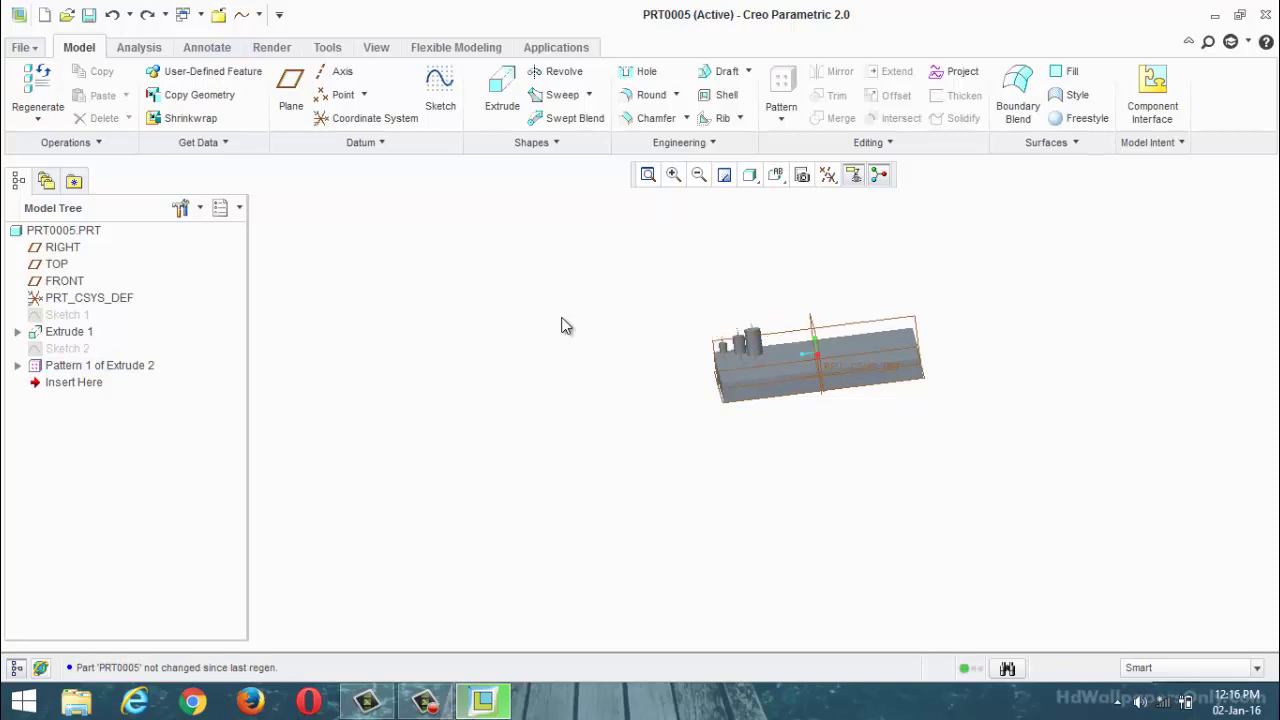
pyautogui.hotkey('ctrl', 'z')
pyautogui.scroll(2, 744, 342)
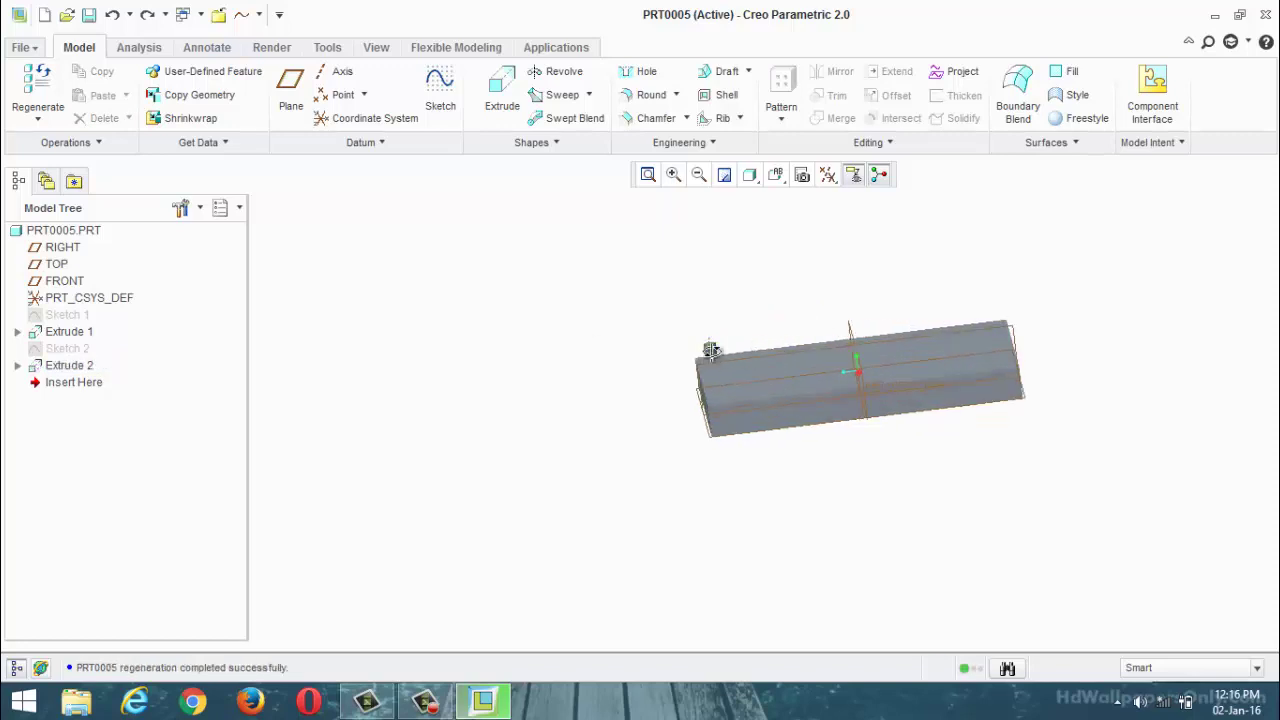
pyautogui.moveTo(710, 349); pyautogui.dragTo(786, 346, button='middle')
pyautogui.scroll(3, 660, 337)
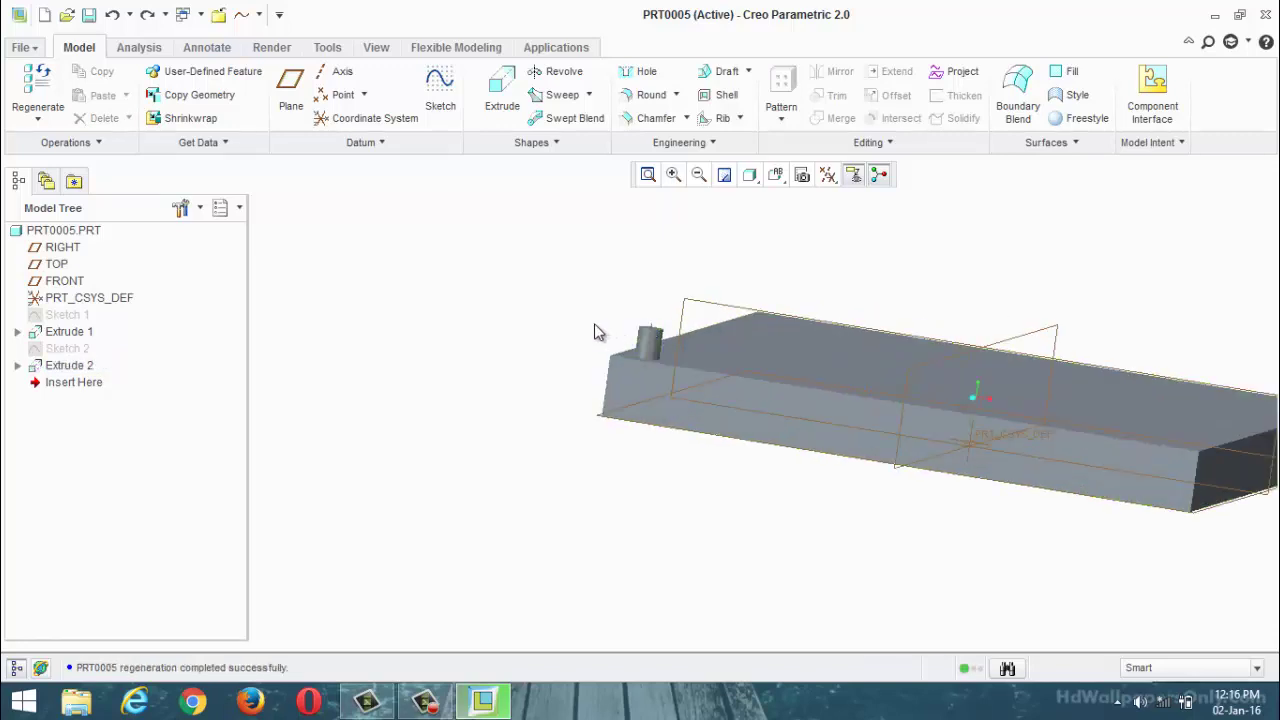
pyautogui.moveTo(523, 371)
pyautogui.mouseDown(button='middle')
pyautogui.moveTo(580, 374)
pyautogui.moveTo(497, 371)
pyautogui.moveTo(425, 394)
pyautogui.mouseUp(button='middle')
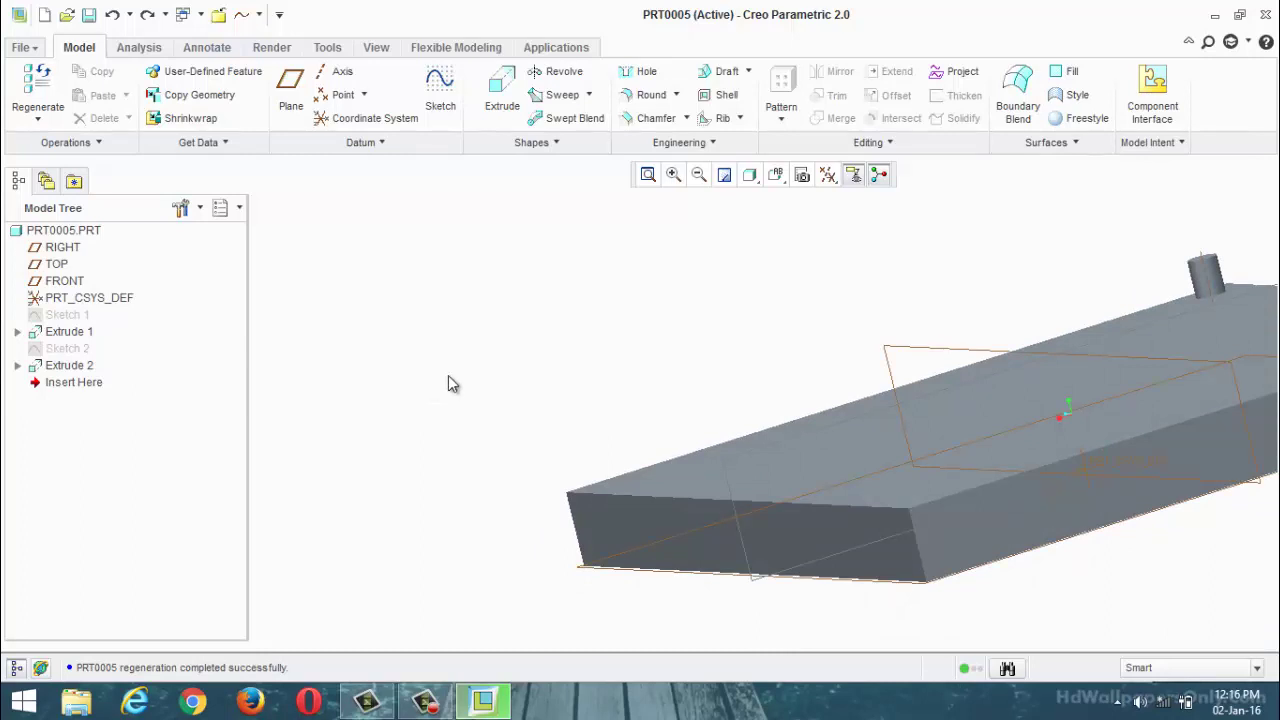
# Start a new sketch on the flat top face of the boss, keeping the default sketch orientation.
pyautogui.moveTo(583, 413); pyautogui.dragTo(777, 482, button='middle')
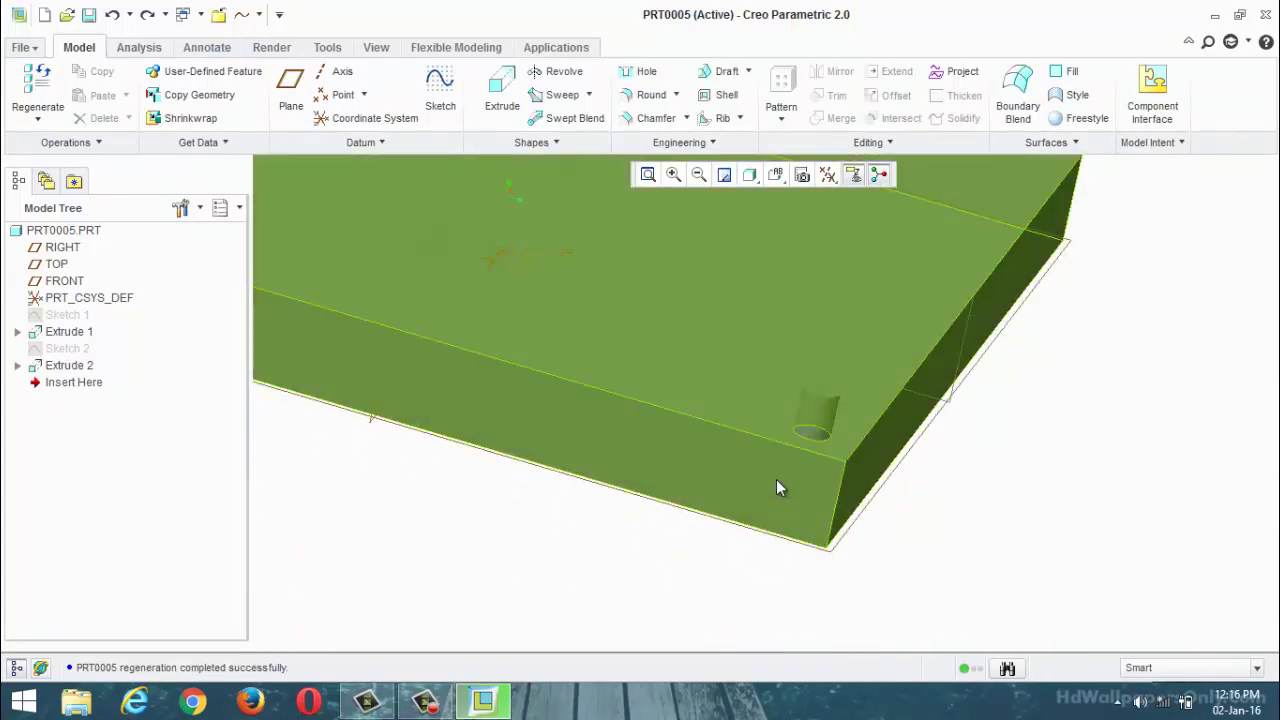
pyautogui.click(459, 108)
pyautogui.scroll(3, 813, 369)
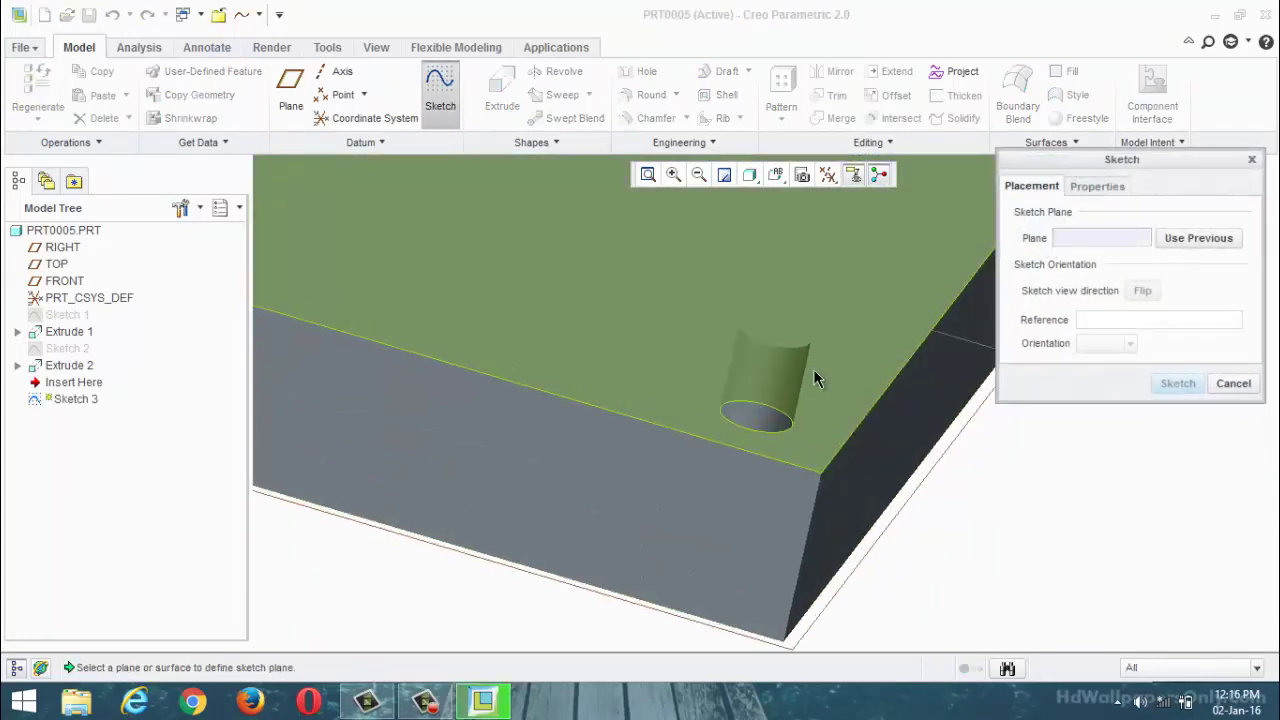
pyautogui.click(780, 334)
pyautogui.click(1176, 384)
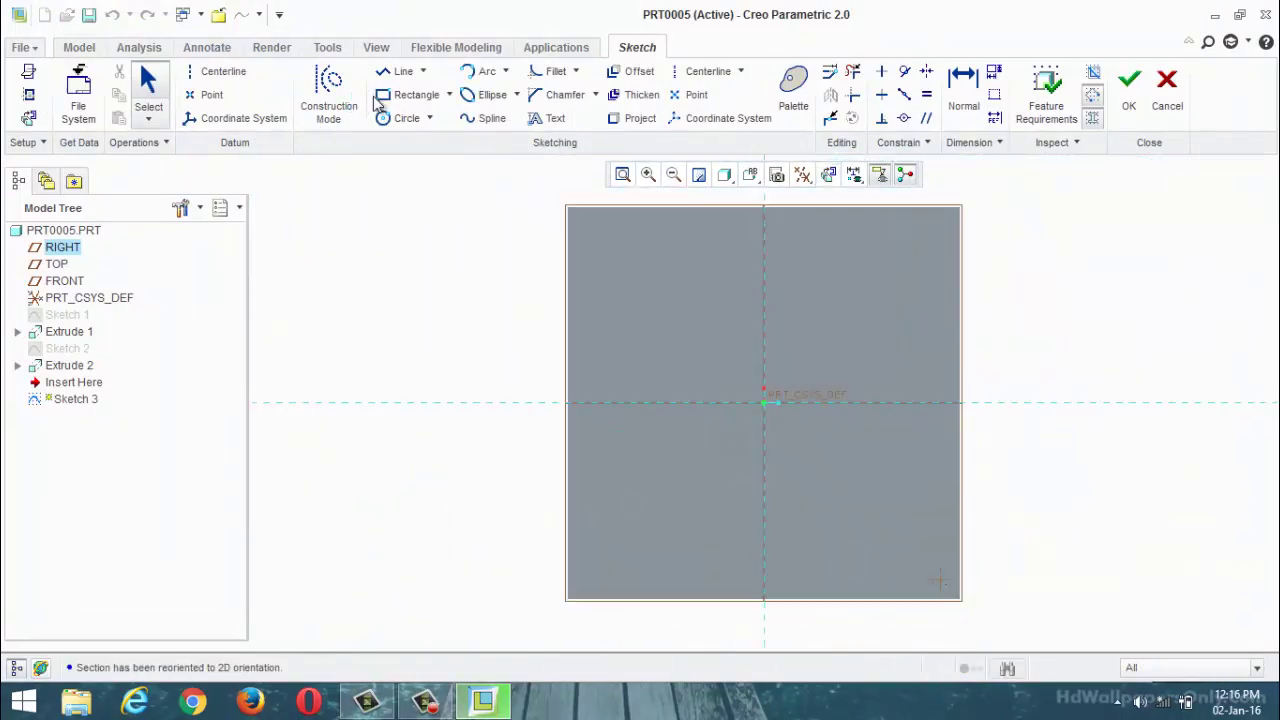
# Sketch a small rectangle inside the circular top face of the boss and finish the sketch.
pyautogui.click(410, 94)
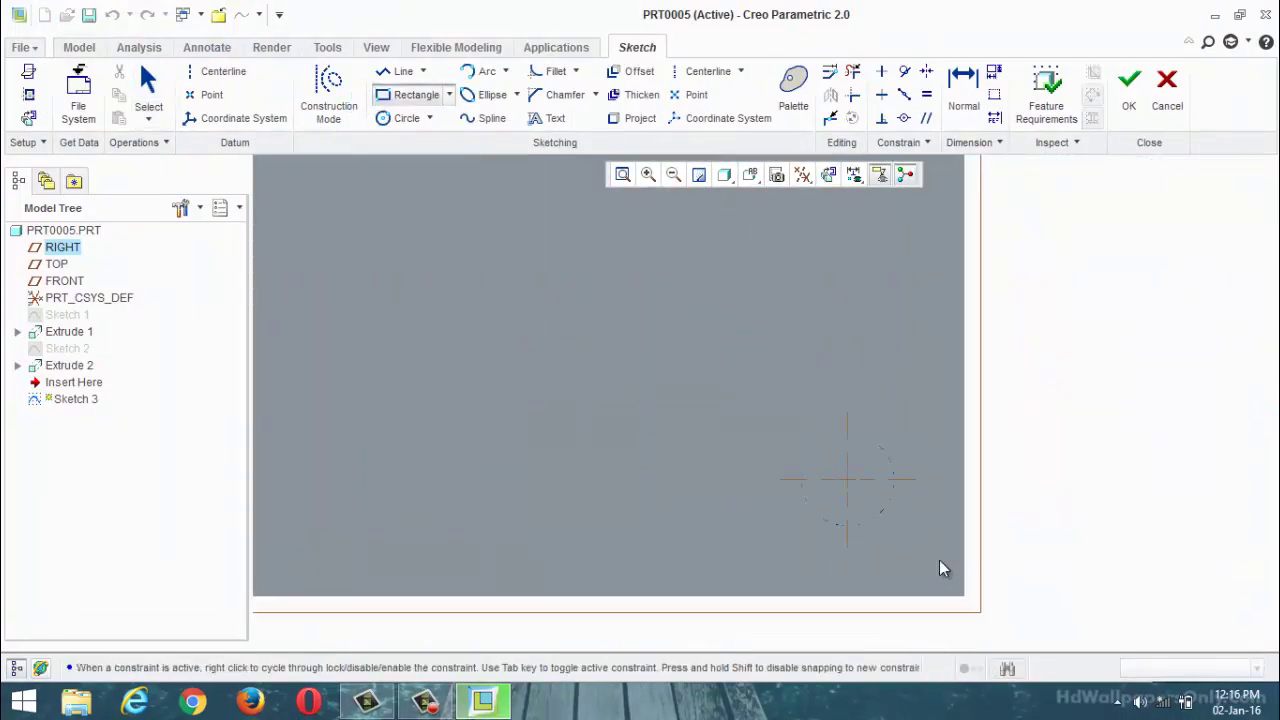
pyautogui.click(817, 463)
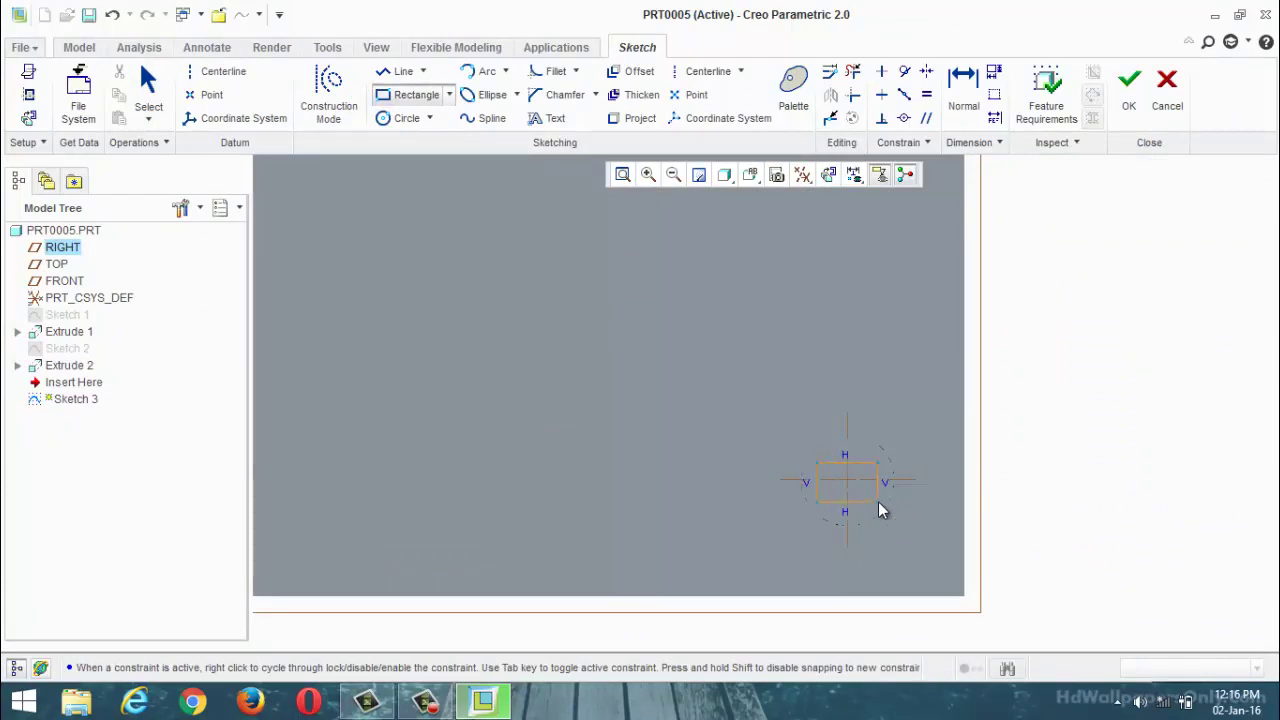
pyautogui.click(1128, 90)
# Extrude the rectangle to a depth of 30 upward from the boss's top face.
pyautogui.moveTo(1031, 440)
pyautogui.mouseDown(button='middle')
pyautogui.moveTo(1023, 381)
pyautogui.moveTo(758, 238)
pyautogui.mouseUp(button='middle')
pyautogui.click(503, 96)
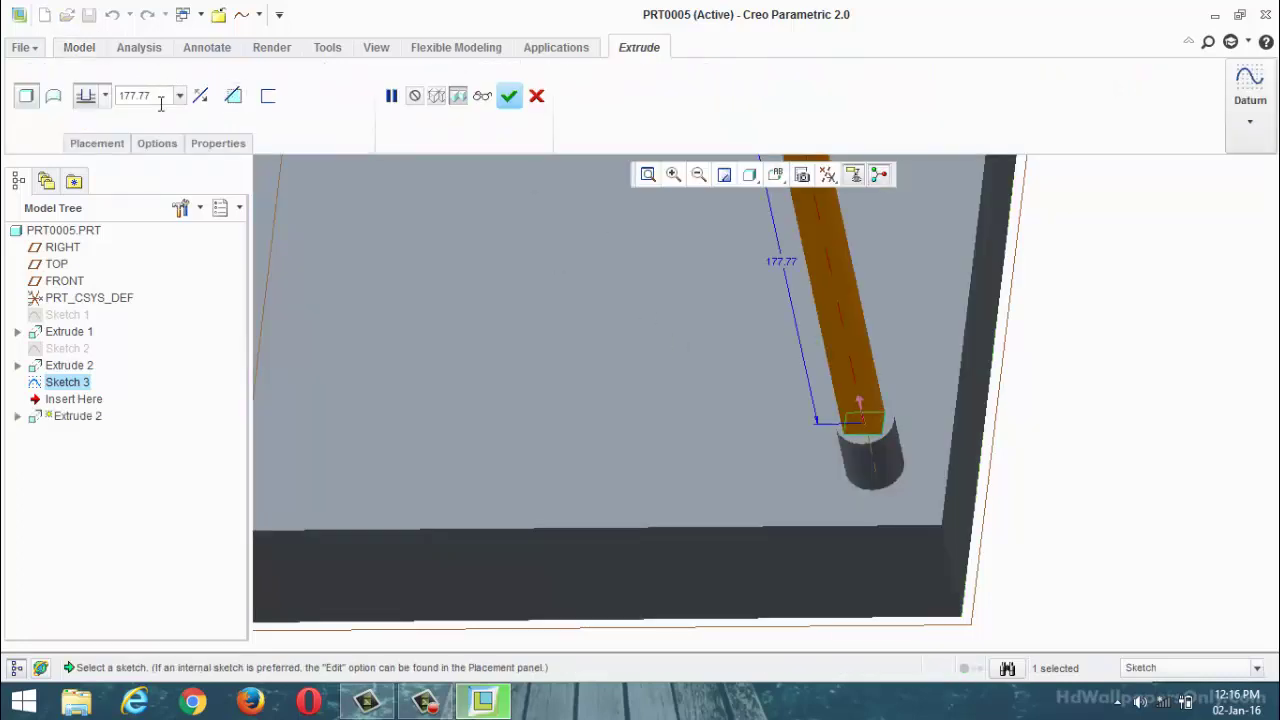
pyautogui.doubleClick(160, 95)
pyautogui.write('30')
pyautogui.press('Return')
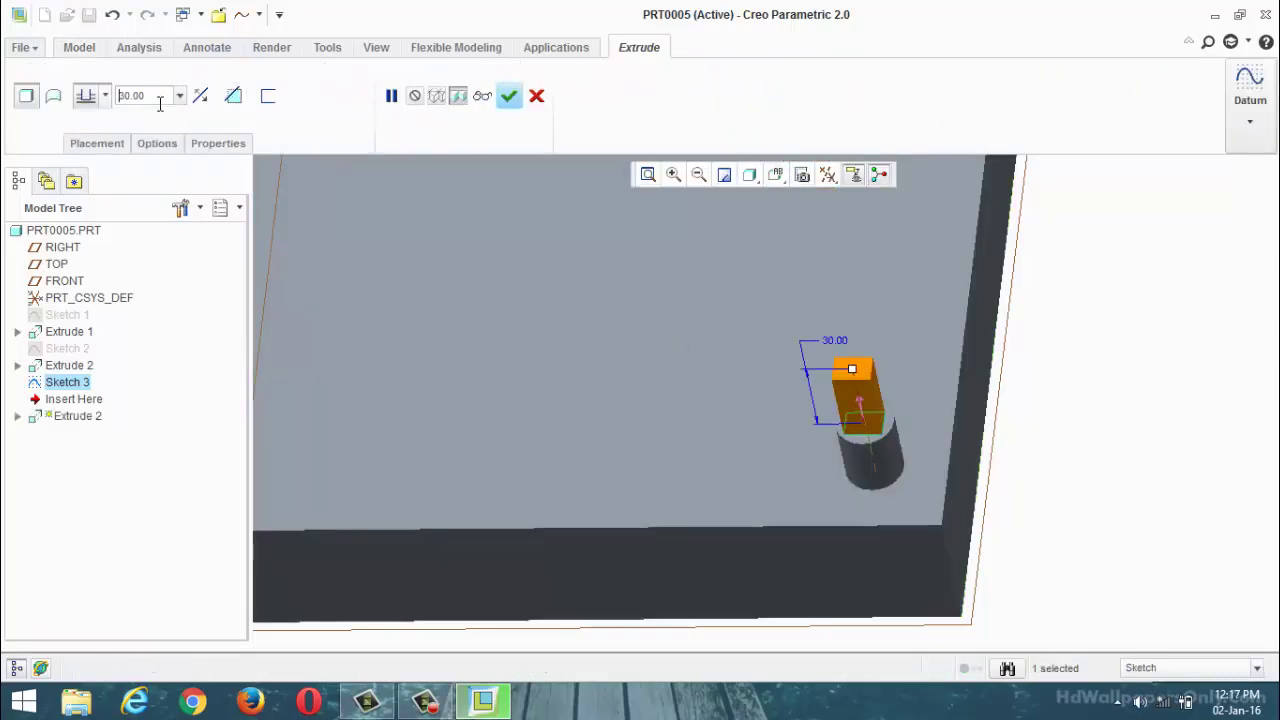
pyautogui.click(510, 97)
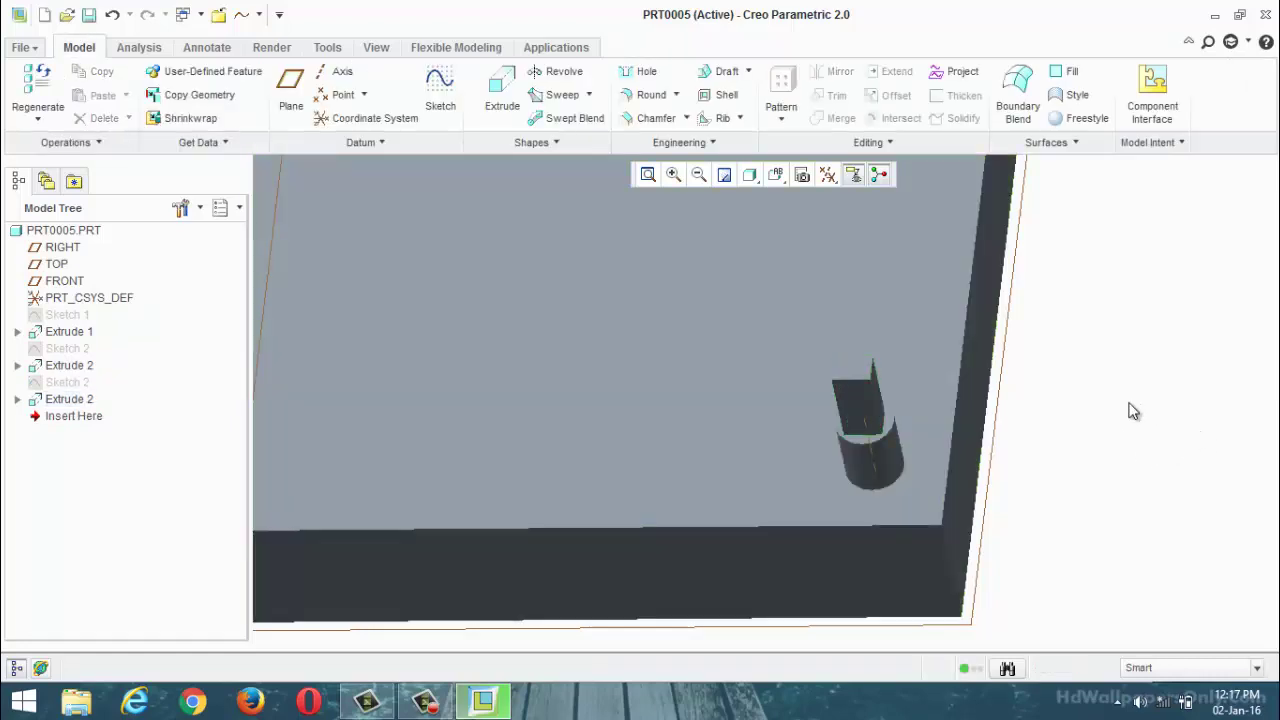
# Start a new sketch on the top face of the rectangular block, keeping the default orientation.
pyautogui.click(440, 90)
pyautogui.moveTo(564, 222)
pyautogui.mouseDown(button='middle')
pyautogui.moveTo(796, 335)
pyautogui.moveTo(737, 334)
pyautogui.mouseUp(button='middle')
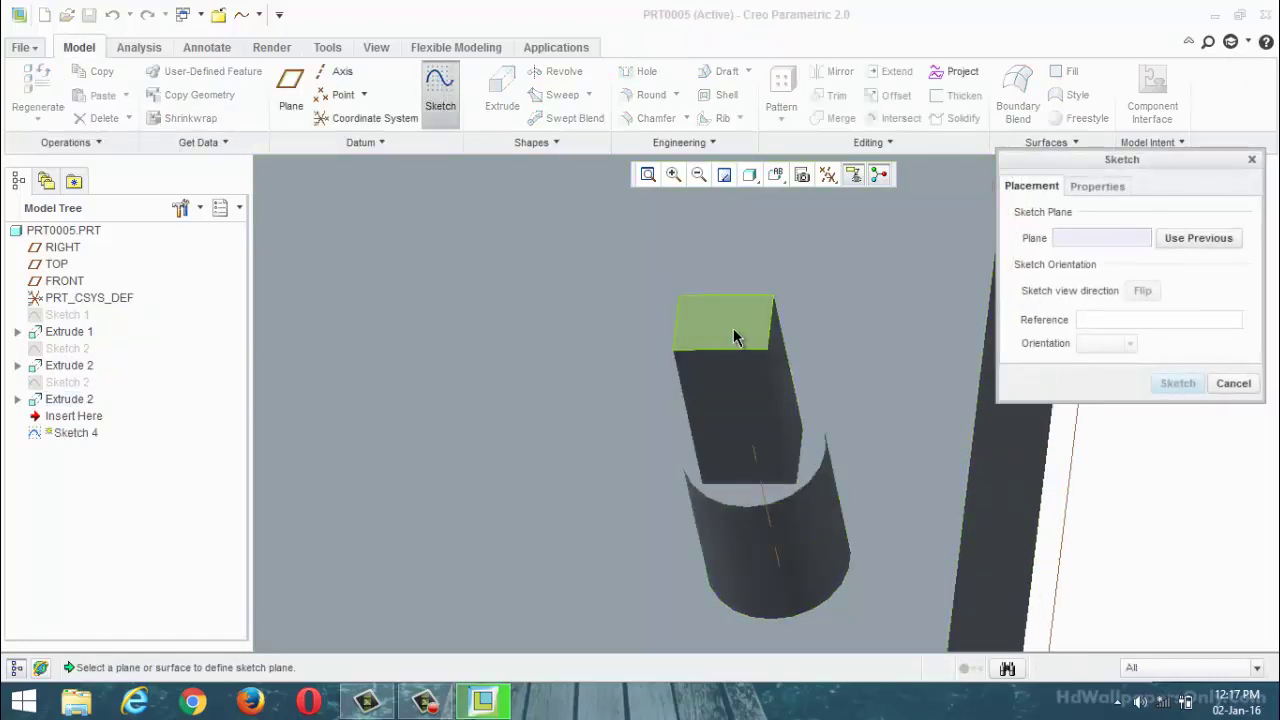
pyautogui.click(737, 330)
pyautogui.click(1178, 384)
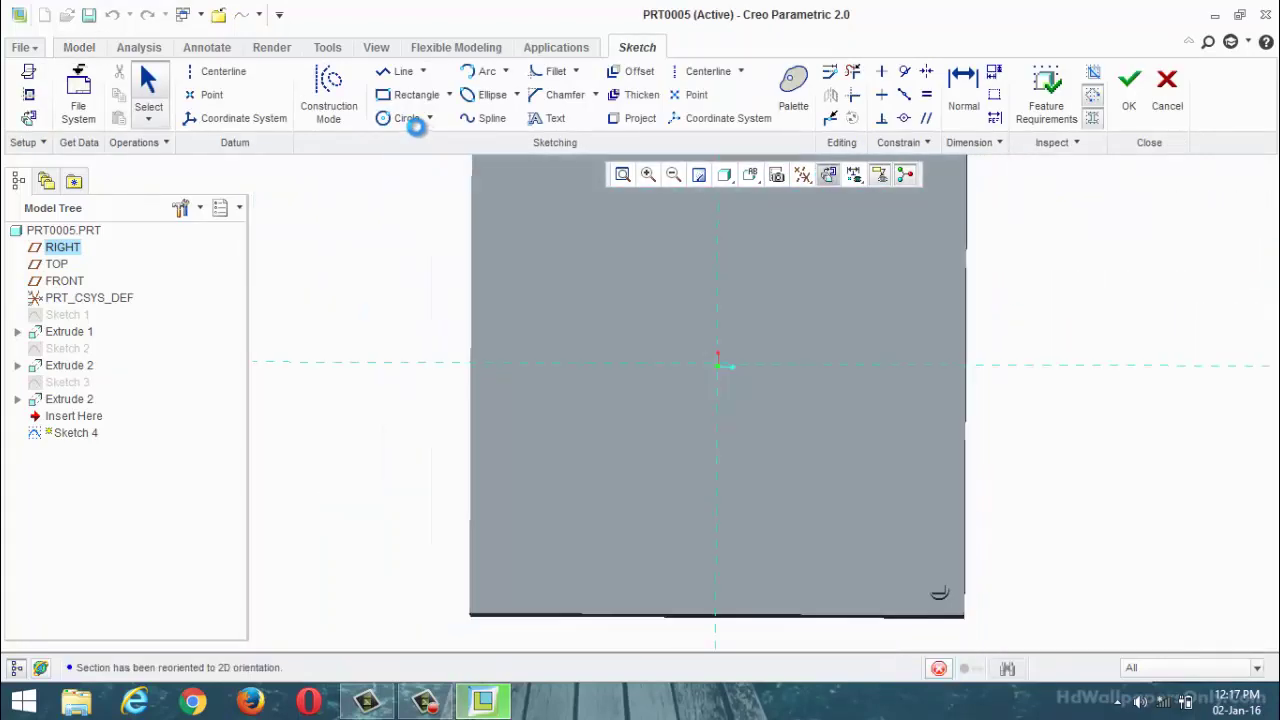
# Sketch a circle concentric with the cylindrical boss on the block's top face and finish the sketch.
pyautogui.click(402, 118)
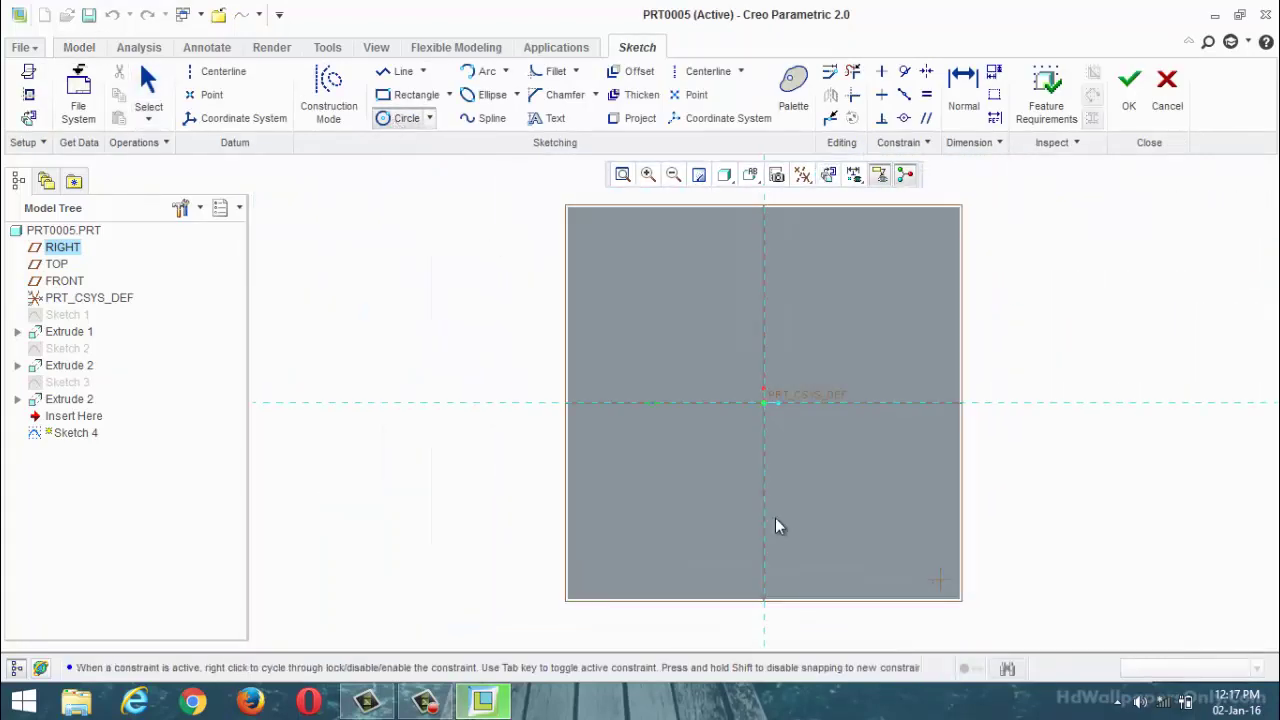
pyautogui.click(430, 118)
pyautogui.click(425, 166)
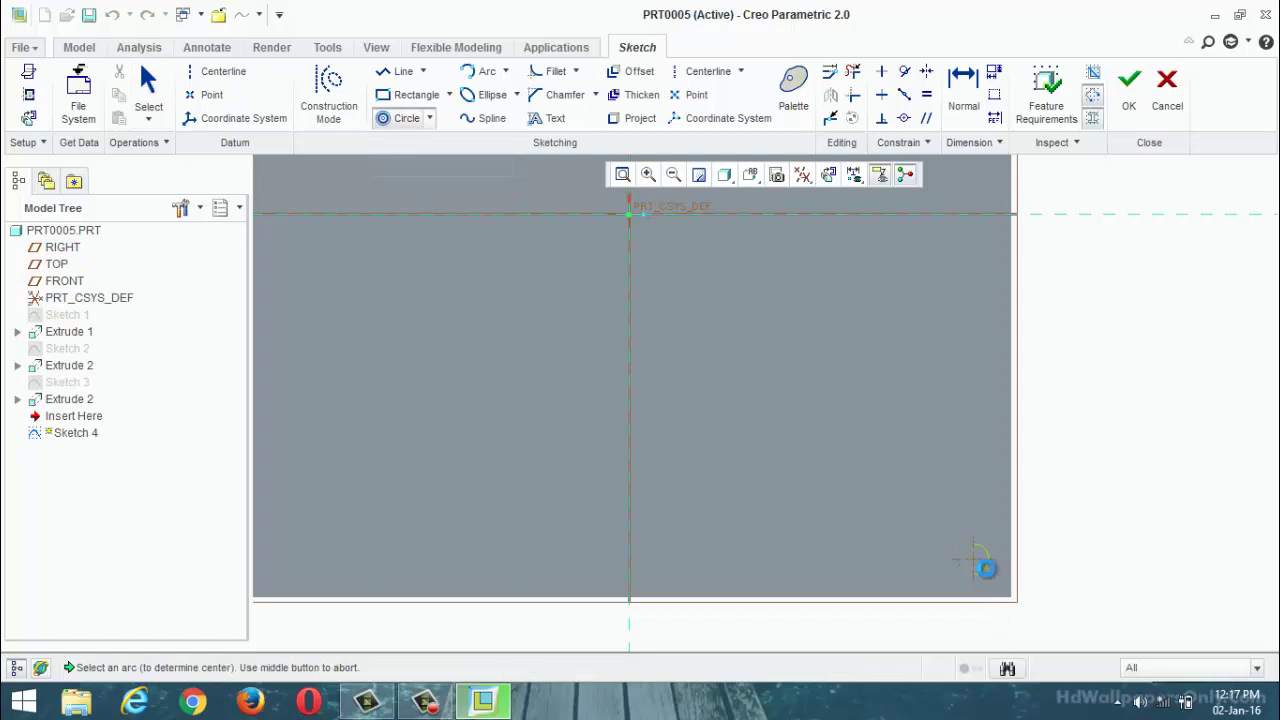
pyautogui.click(980, 568)
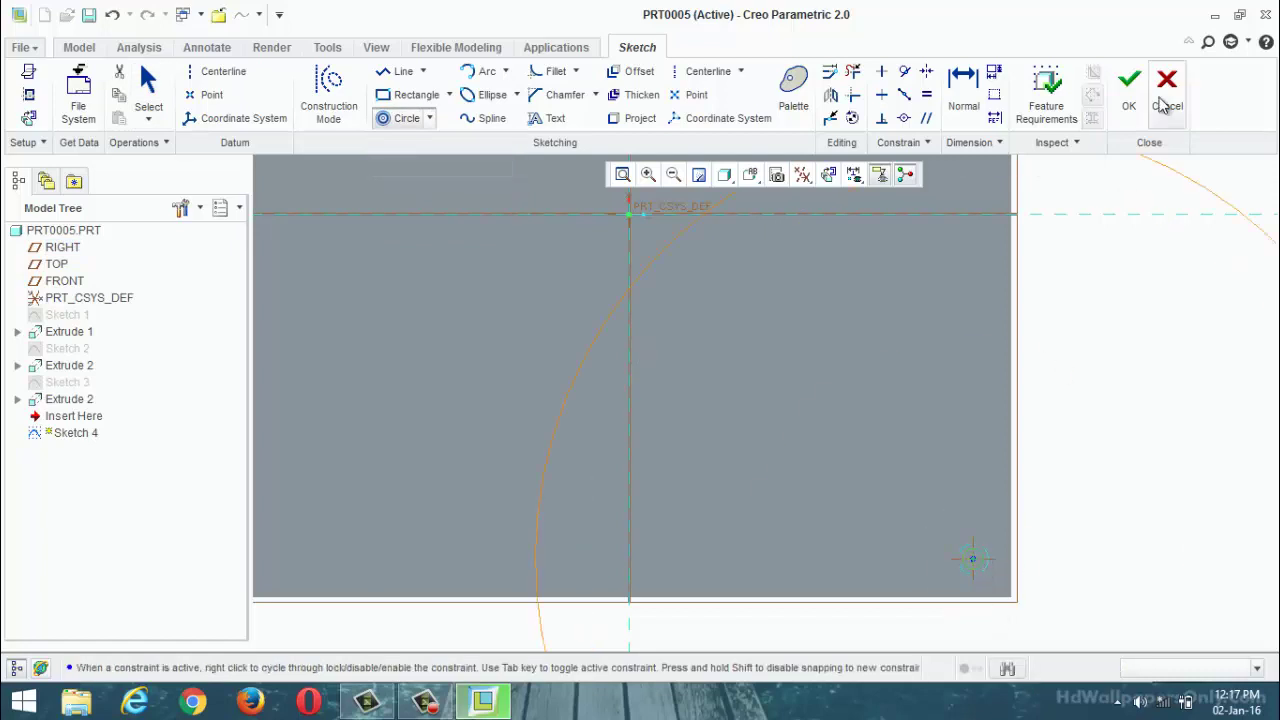
pyautogui.click(1129, 88)
# Extrude the circle sketch with its direction flipped down into the block and a depth of 20.
pyautogui.moveTo(938, 470); pyautogui.dragTo(854, 361, button='middle')
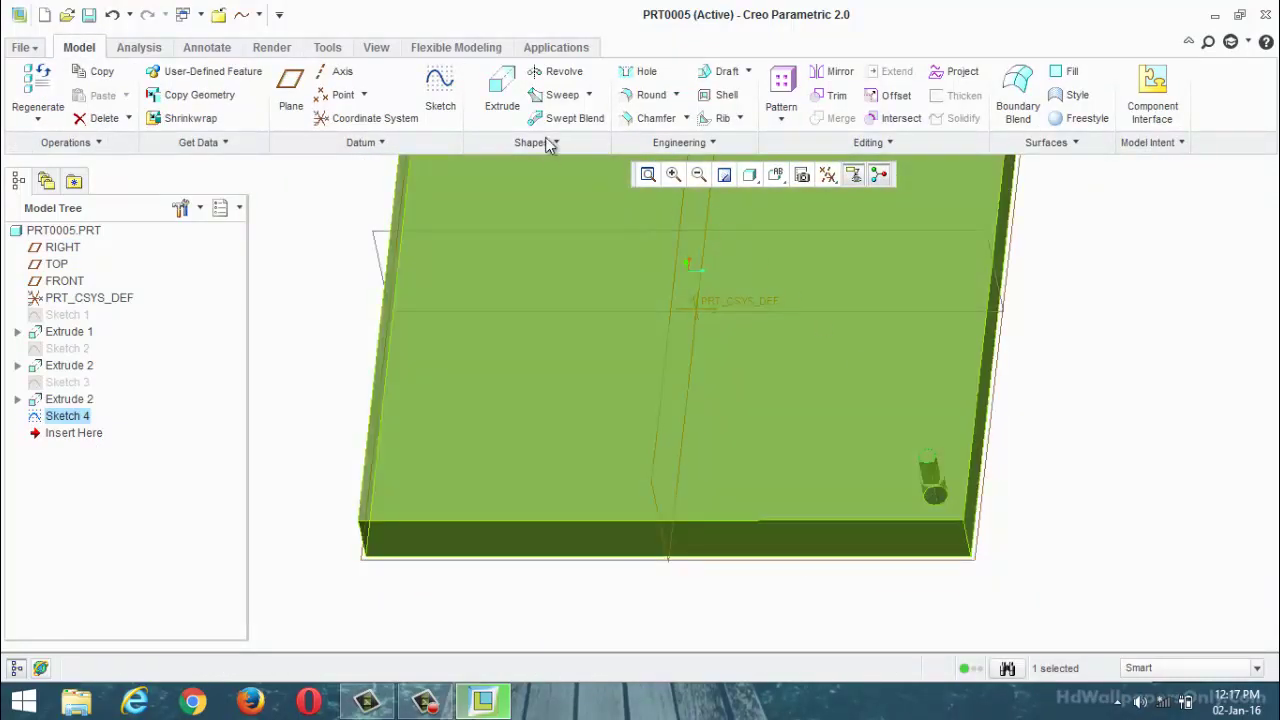
pyautogui.click(500, 100)
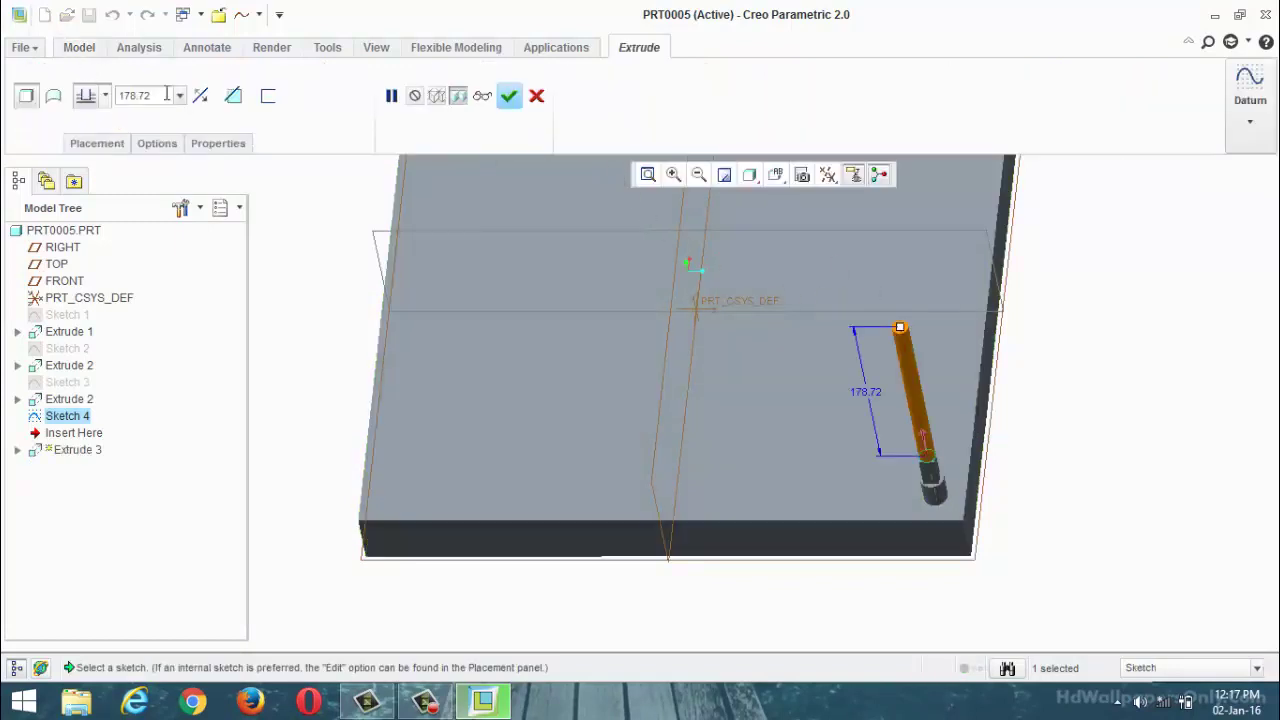
pyautogui.click(200, 97)
pyautogui.doubleClick(156, 98)
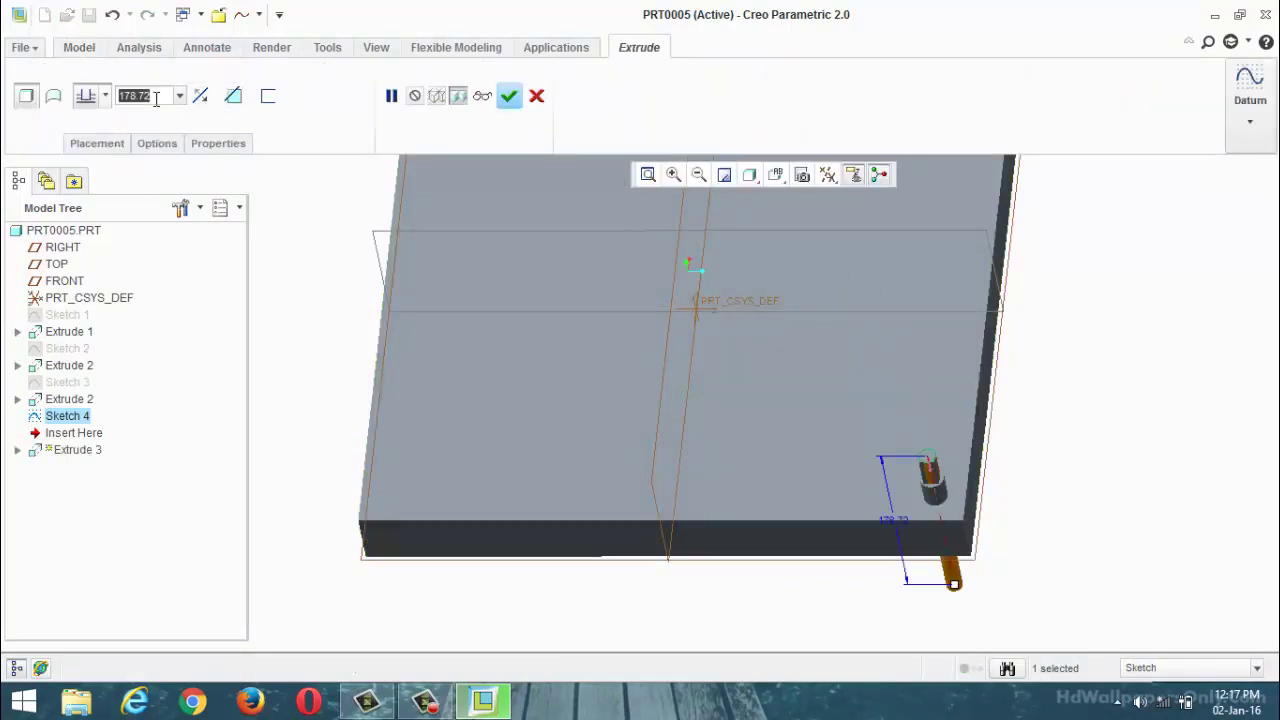
pyautogui.write('30')
pyautogui.press('Return')
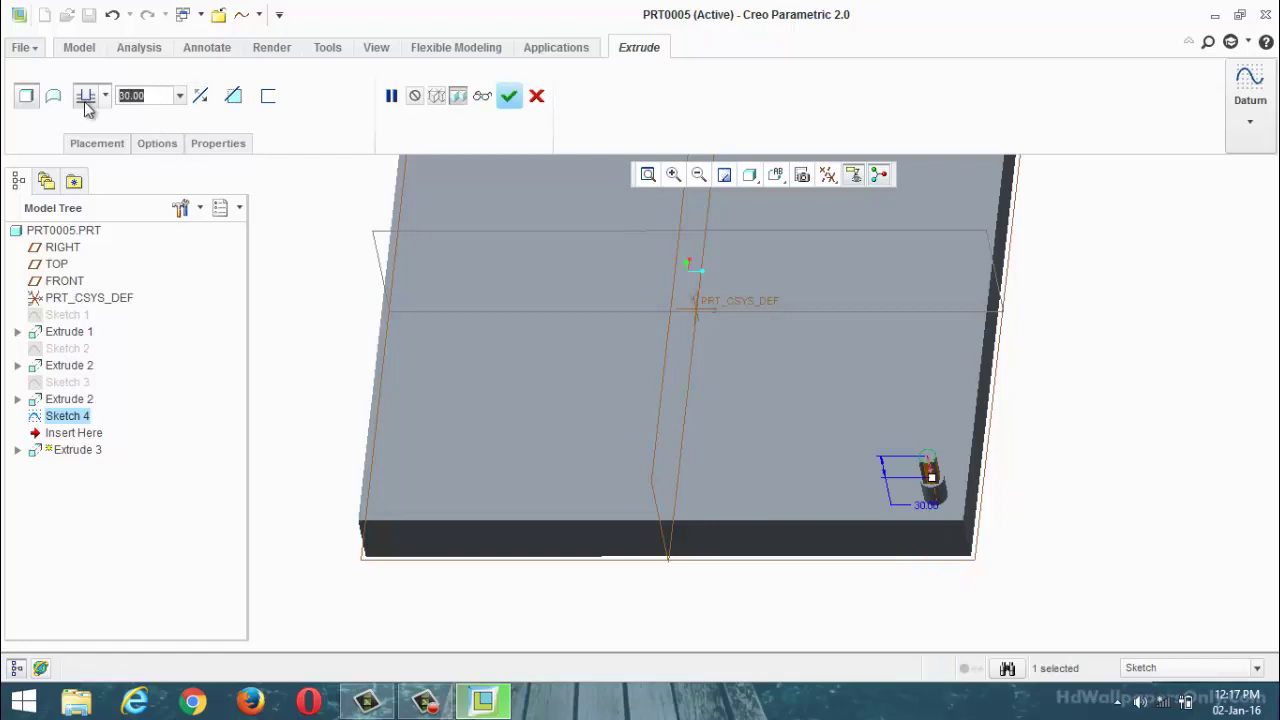
pyautogui.write('20')
pyautogui.press('Return')
pyautogui.click(509, 95)
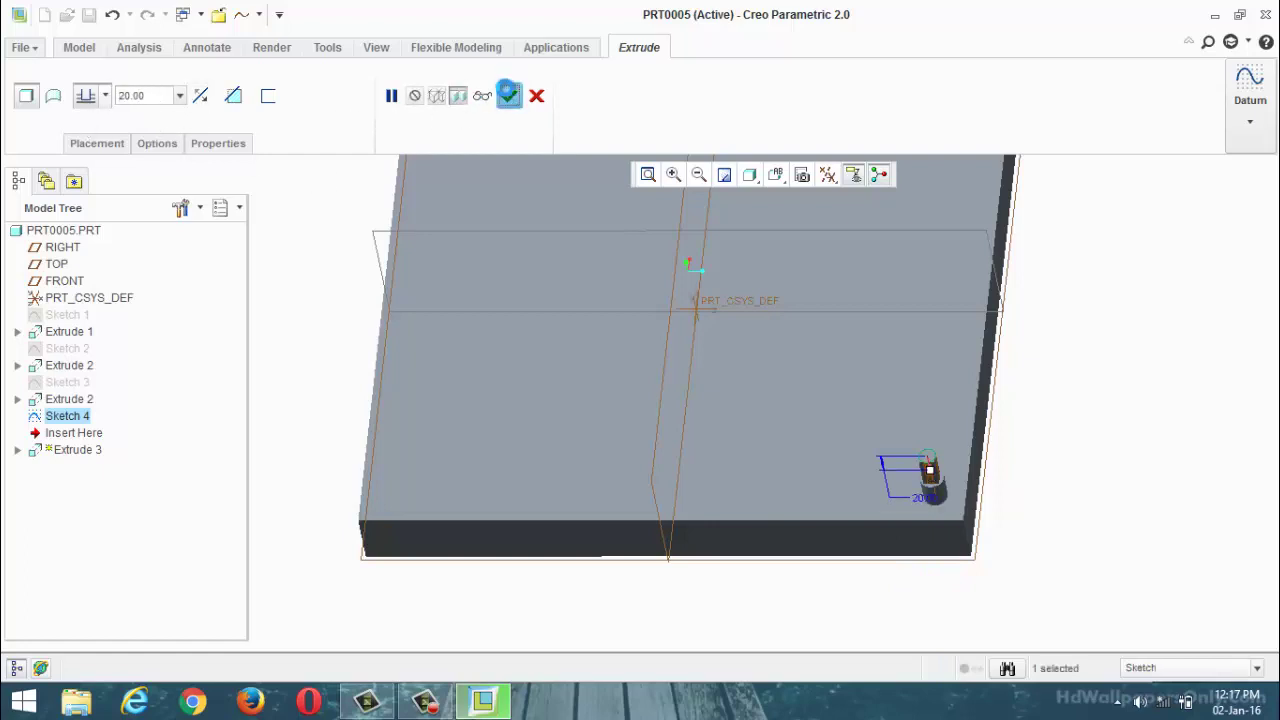
# Redefine the circle's extrusion to remove material, cutting a round pocket into the rectangular block.
pyautogui.rightClick(92, 428)
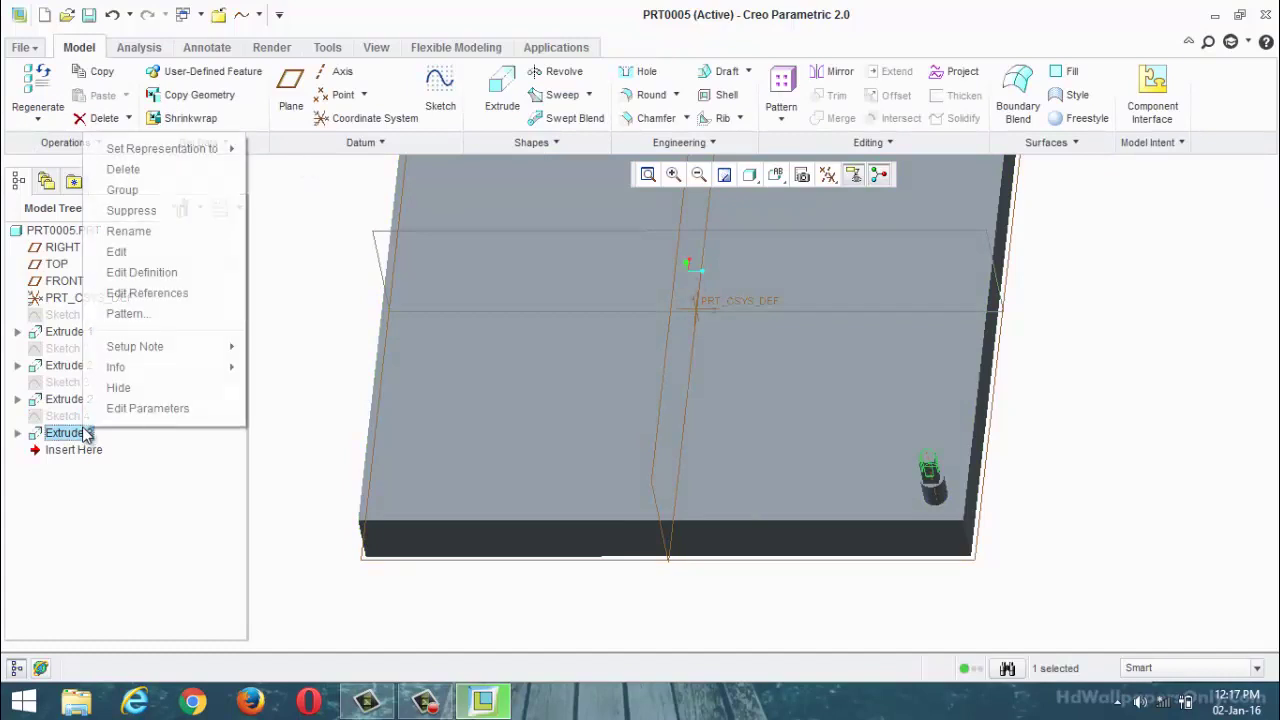
pyautogui.click(150, 272)
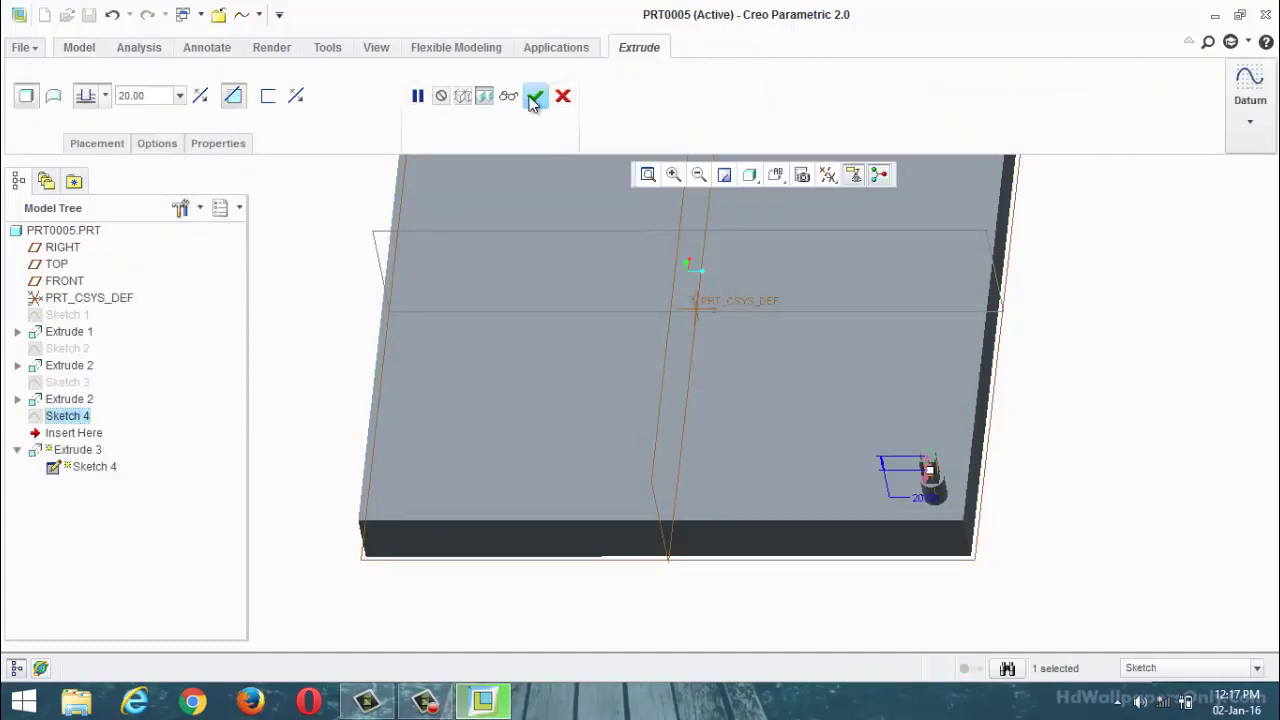
pyautogui.click(535, 96)
pyautogui.scroll(2, 1061, 469)
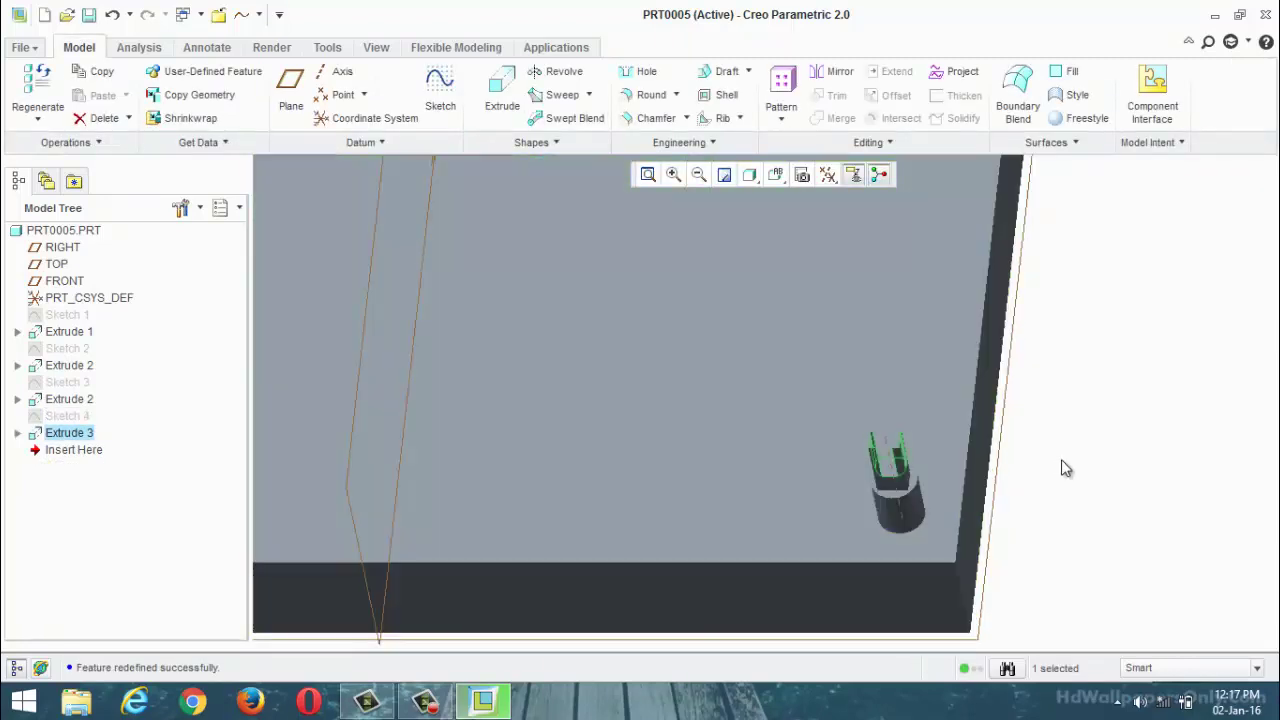
pyautogui.click(1061, 469)
pyautogui.moveTo(1080, 423)
pyautogui.mouseDown(button='middle')
pyautogui.moveTo(1057, 434)
pyautogui.moveTo(1074, 431)
pyautogui.mouseUp(button='middle')
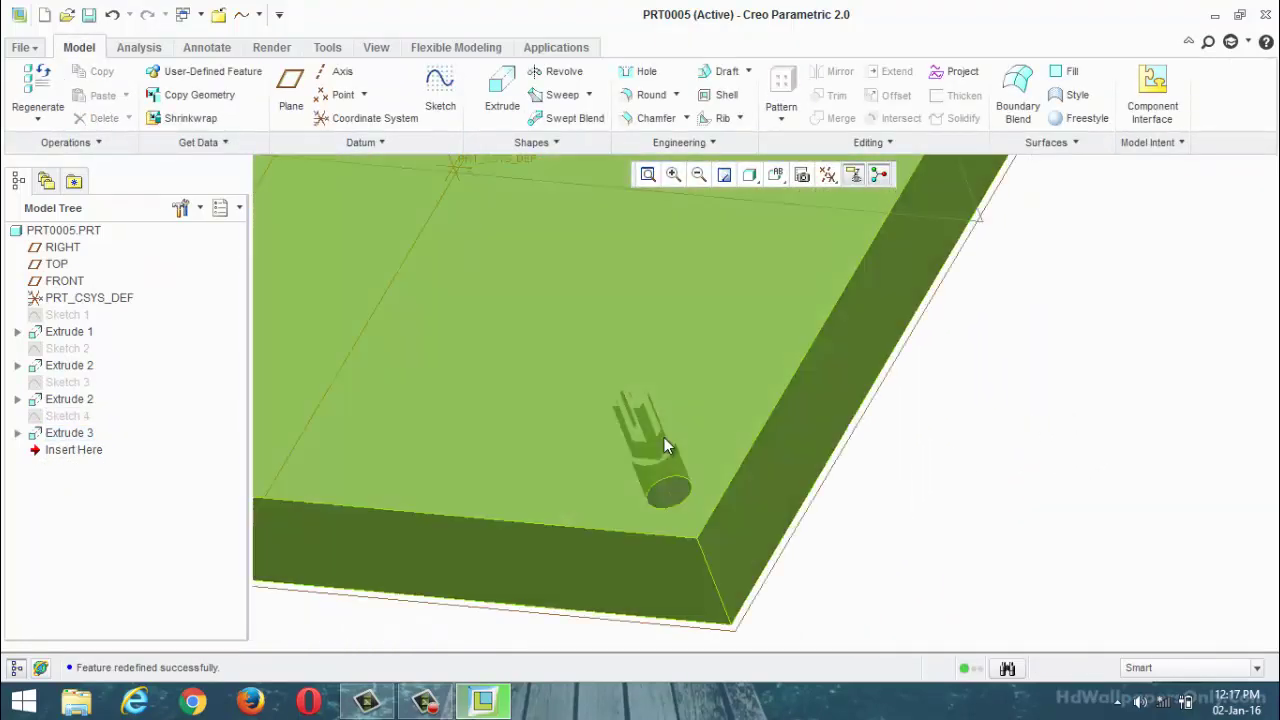
pyautogui.scroll(3, 664, 437)
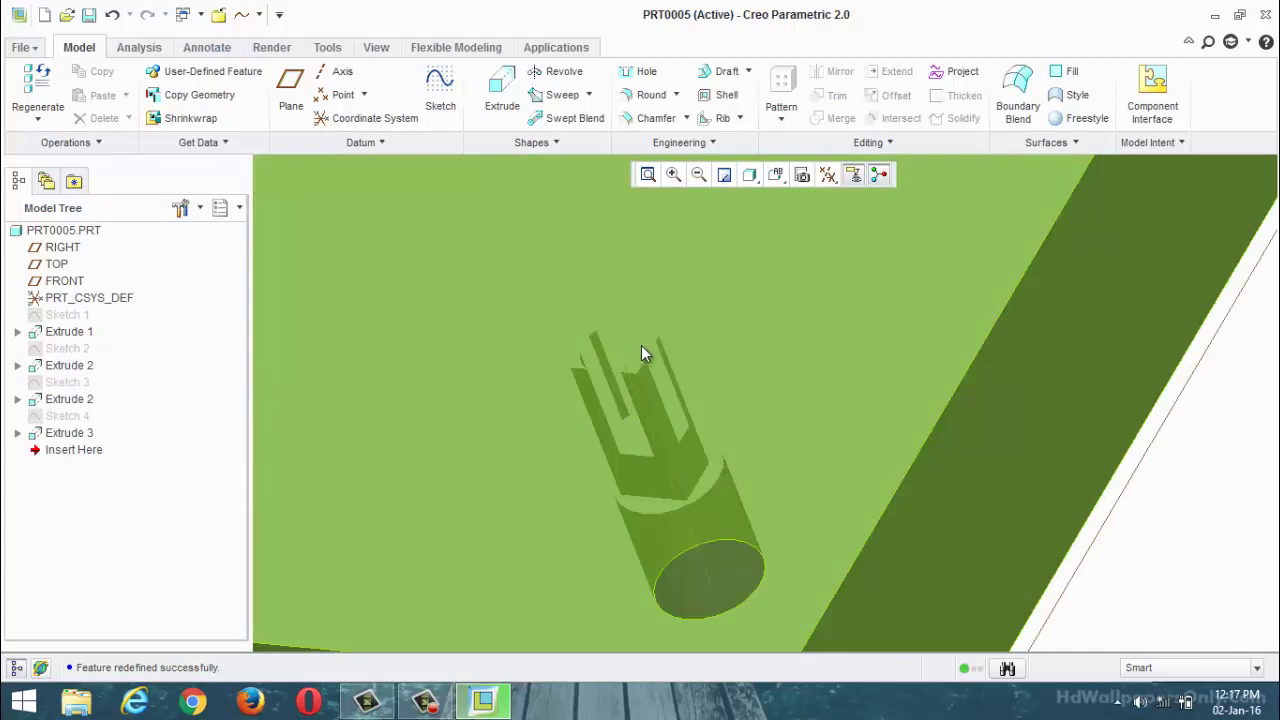
pyautogui.scroll(-4, 641, 345)
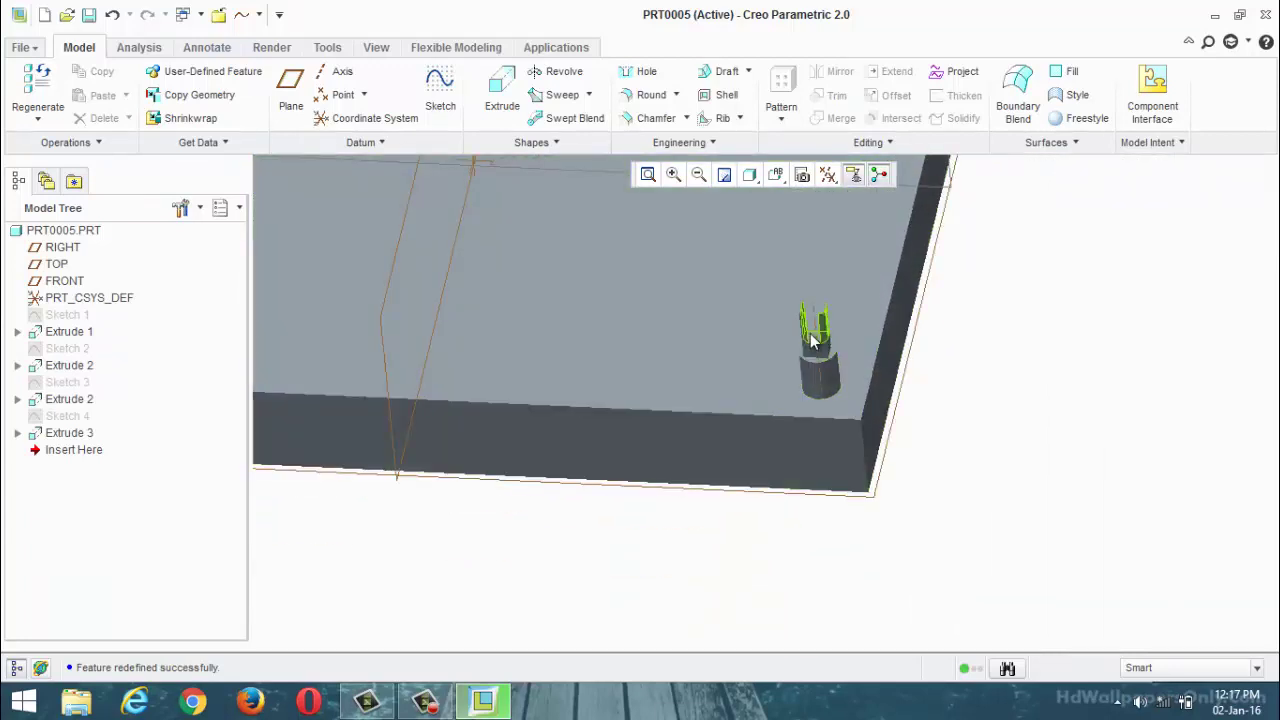
# Select the cylindrical boss, the rectangular block and the circular cut together and start a geometry pattern of them.
pyautogui.click(822, 368)
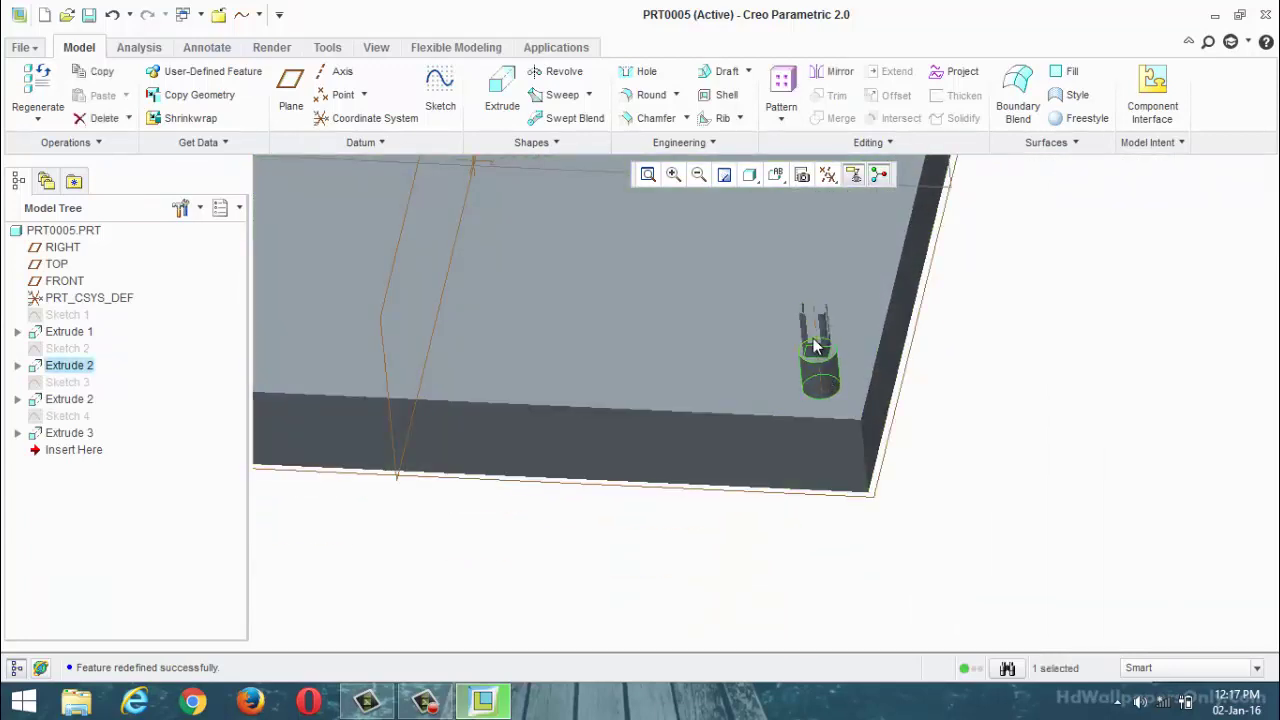
pyautogui.click(993, 470)
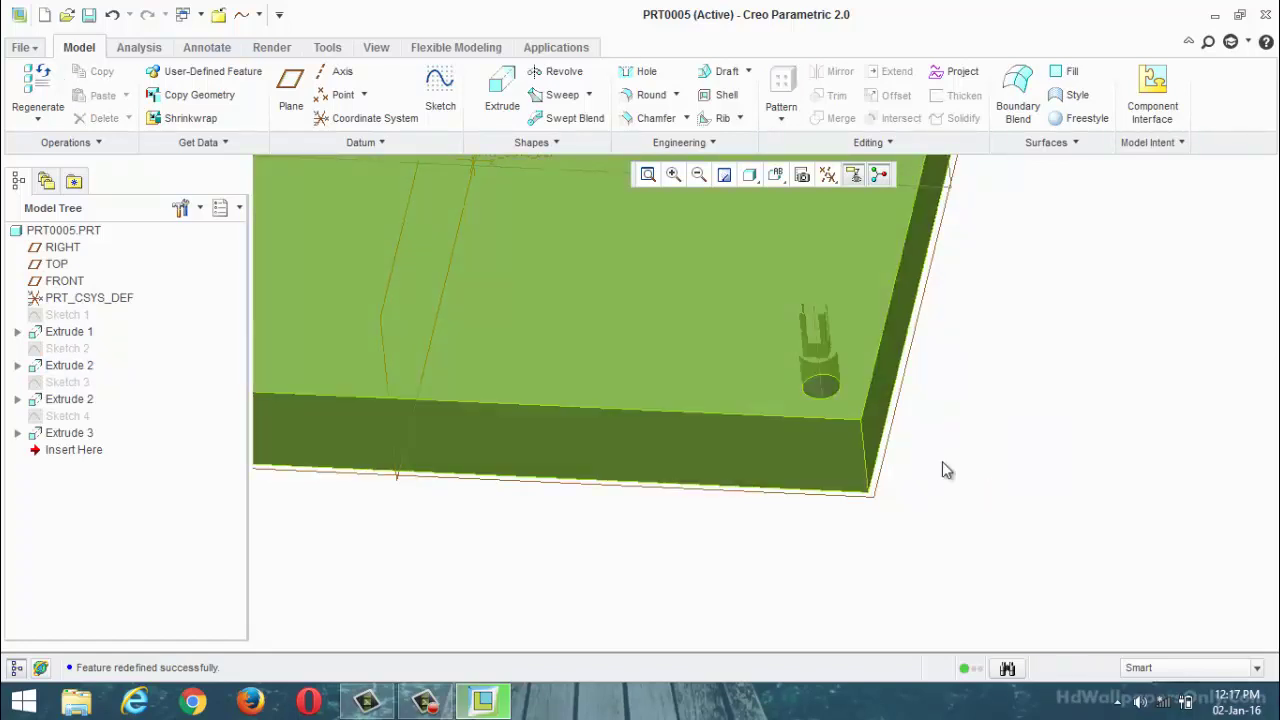
pyautogui.click(817, 385)
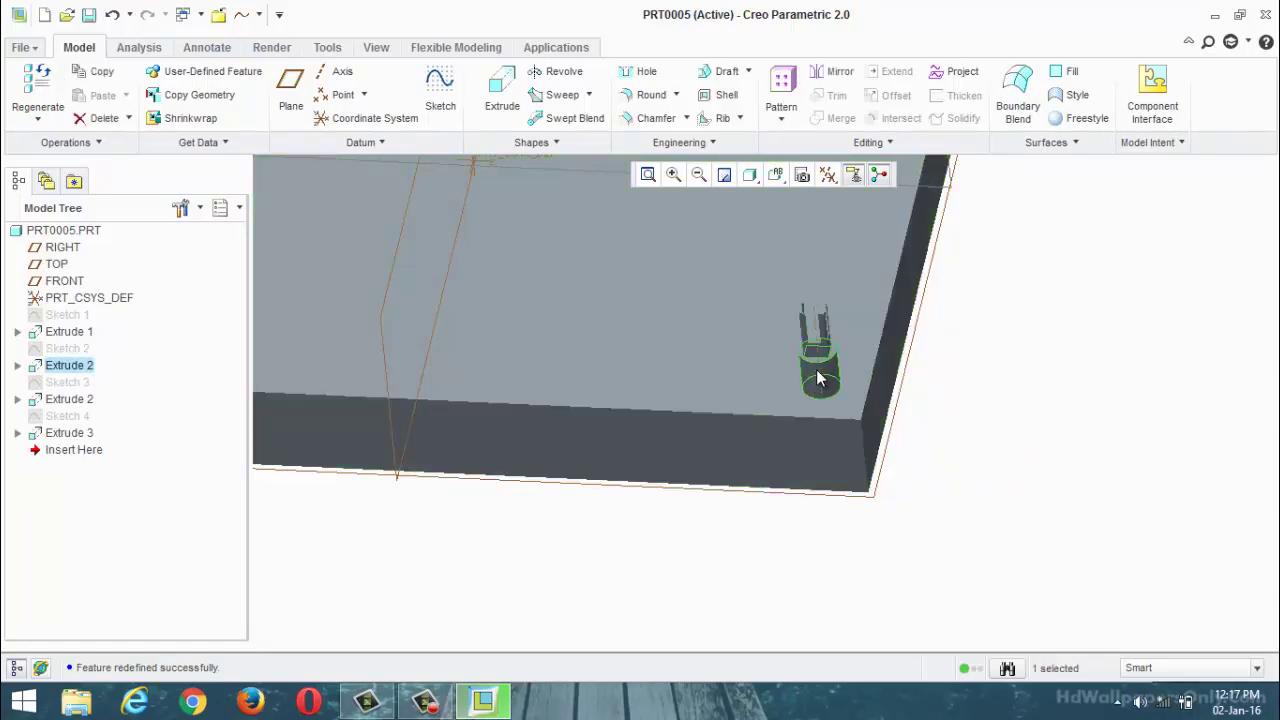
pyautogui.keyDown('ctrl'); pyautogui.click(818, 360); pyautogui.keyUp('ctrl')
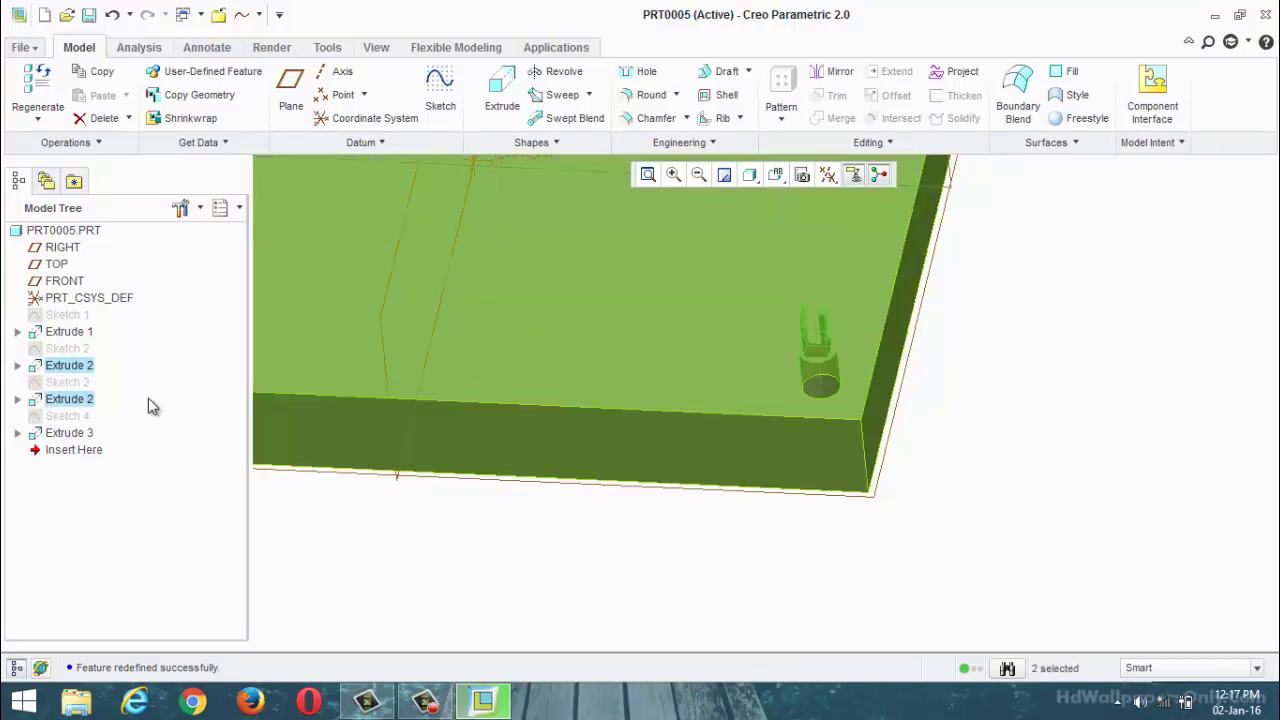
pyautogui.keyDown('ctrl'); pyautogui.click(82, 435); pyautogui.keyUp('ctrl')
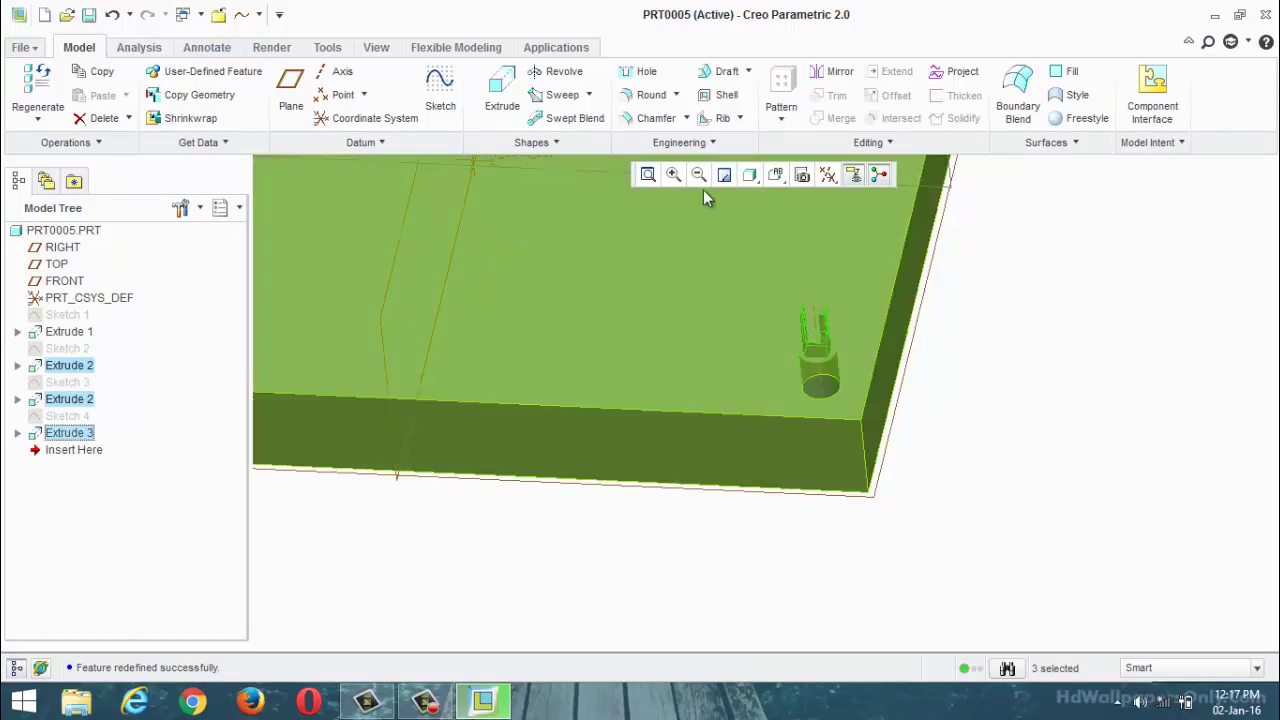
pyautogui.click(782, 125)
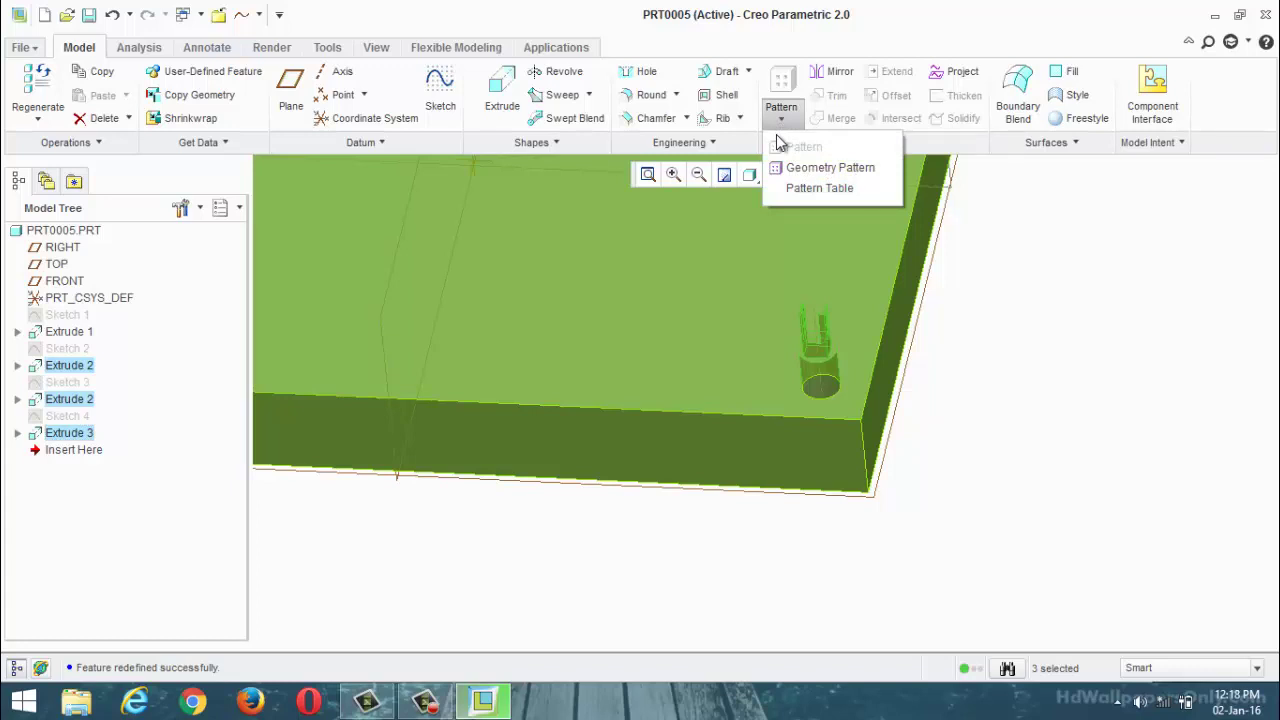
pyautogui.click(800, 167)
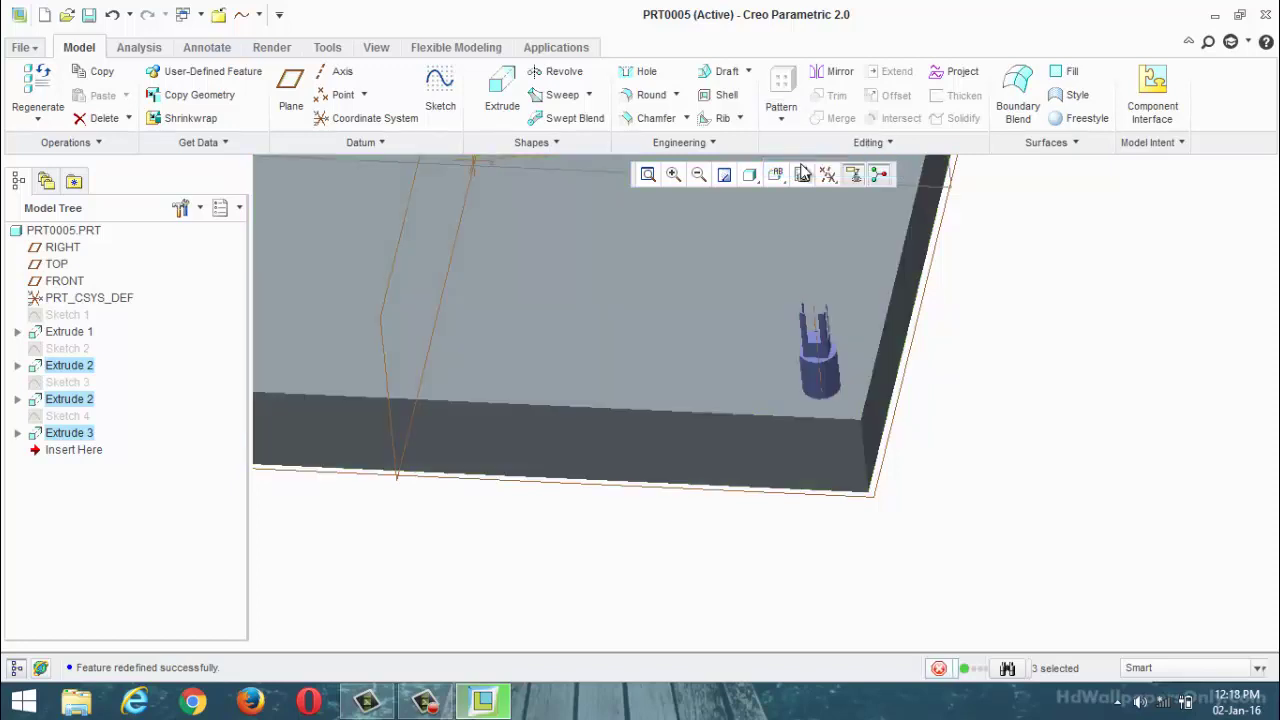
# Set a direction pattern along the plate's side edge and front edge, flipping the second direction toward the plate.
pyautogui.scroll(-3, 765, 418)
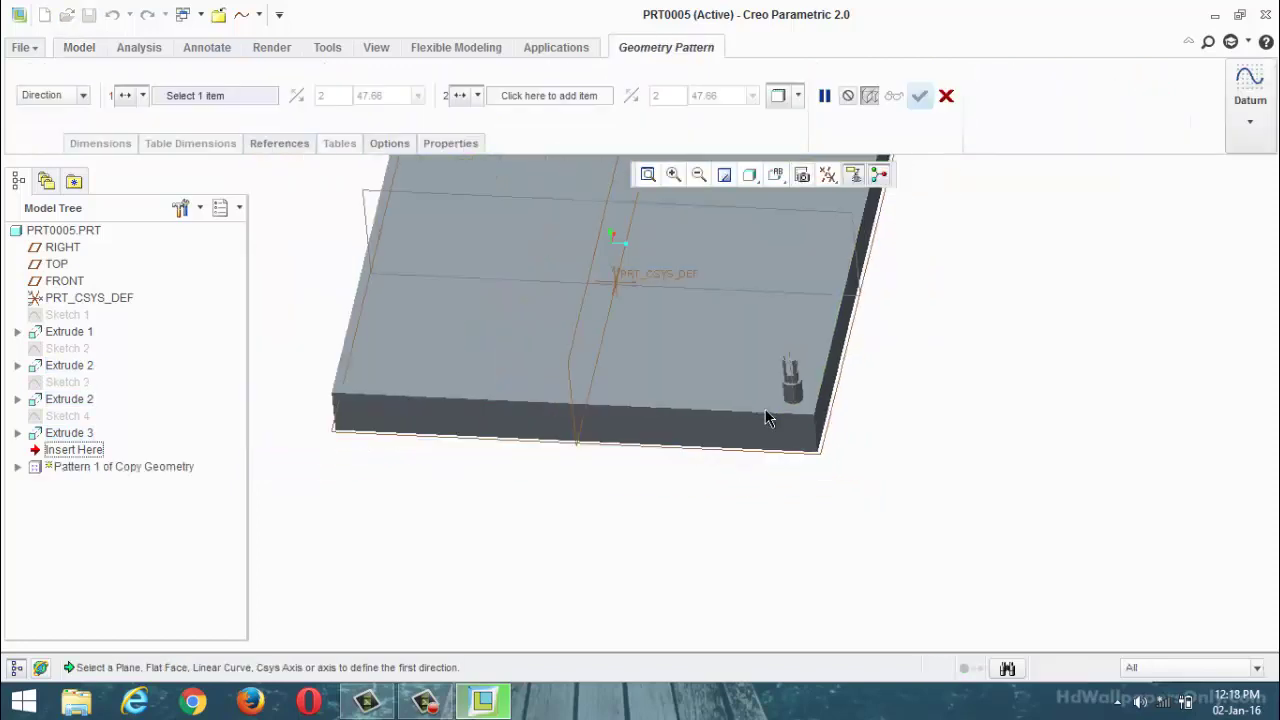
pyautogui.click(82, 95)
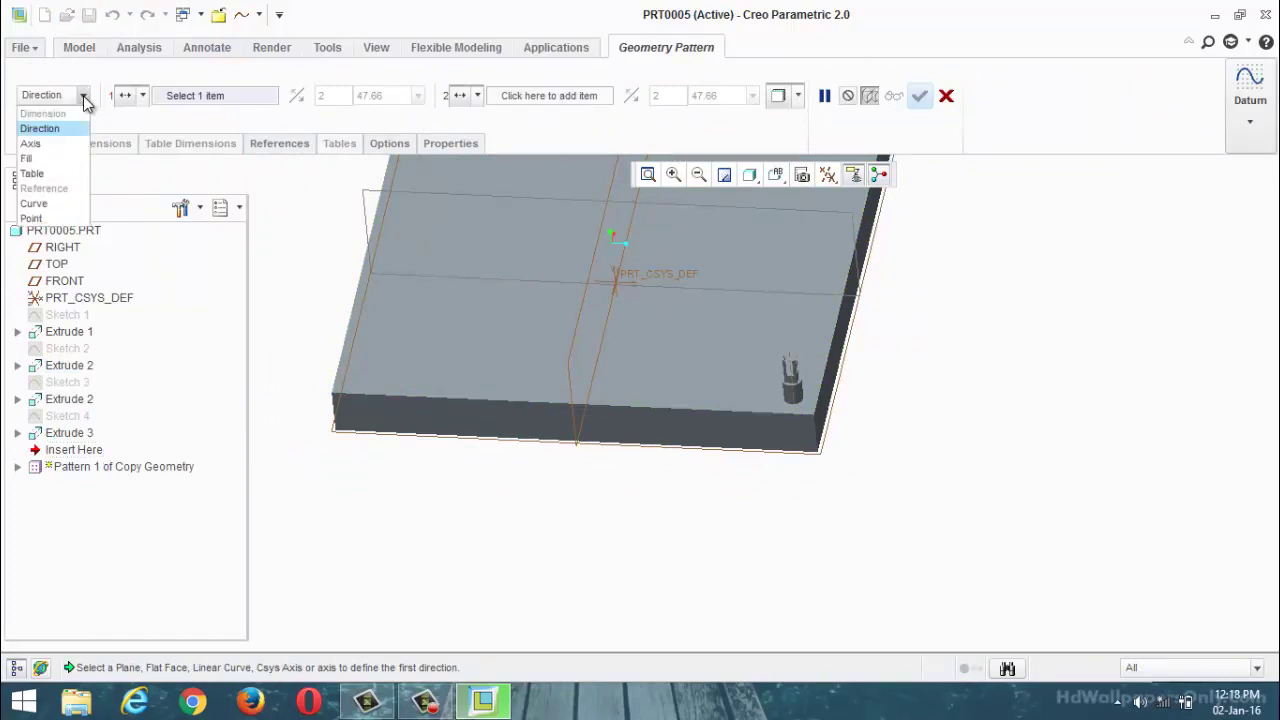
pyautogui.click(40, 128)
pyautogui.click(843, 326)
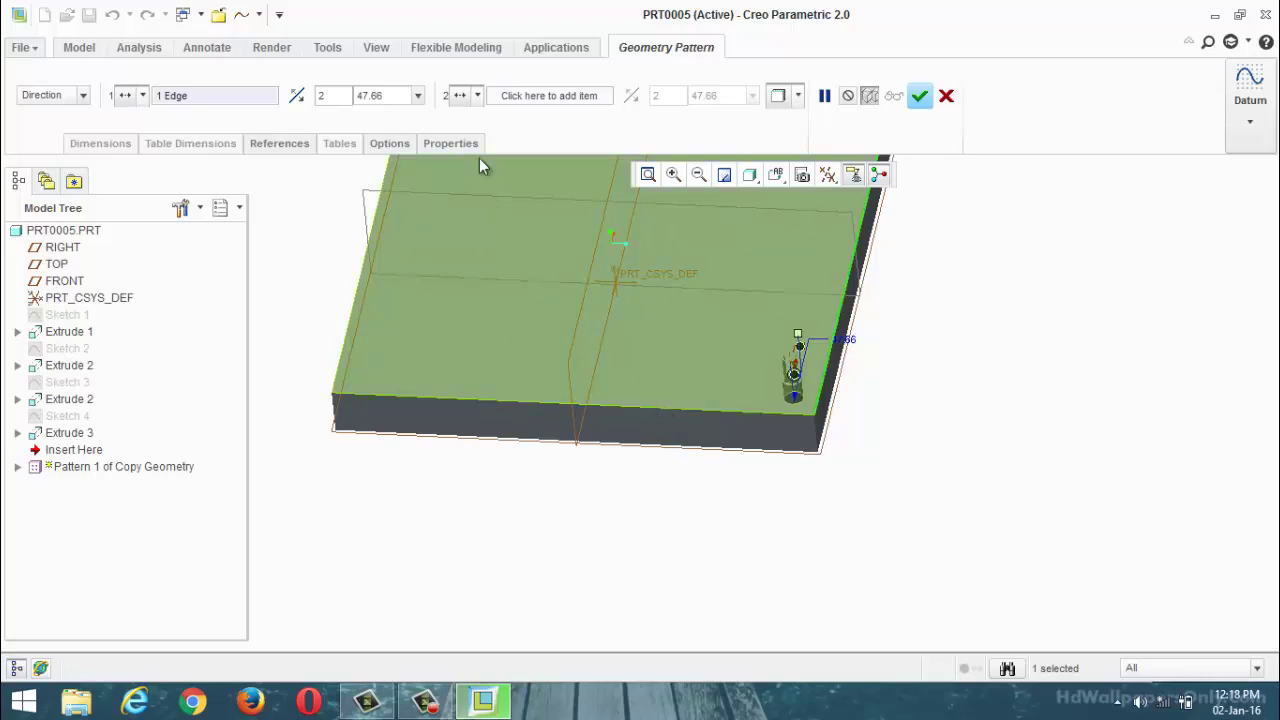
pyautogui.click(539, 95)
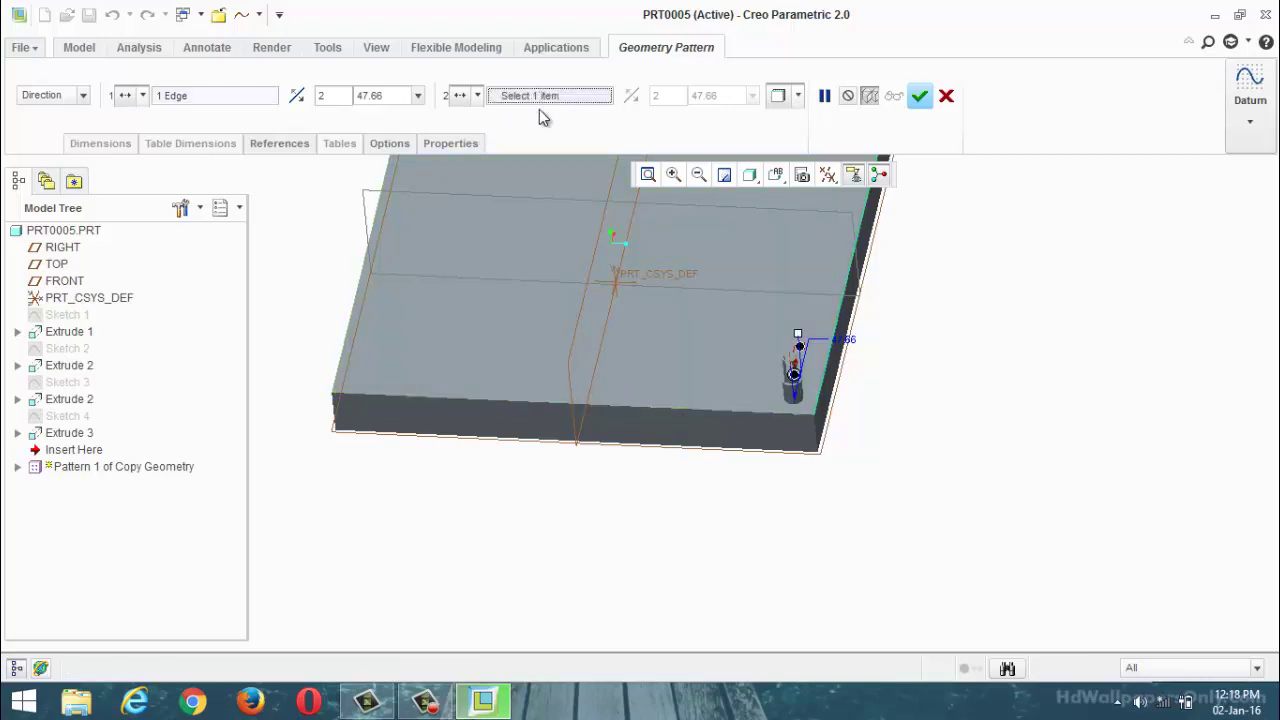
pyautogui.click(624, 404)
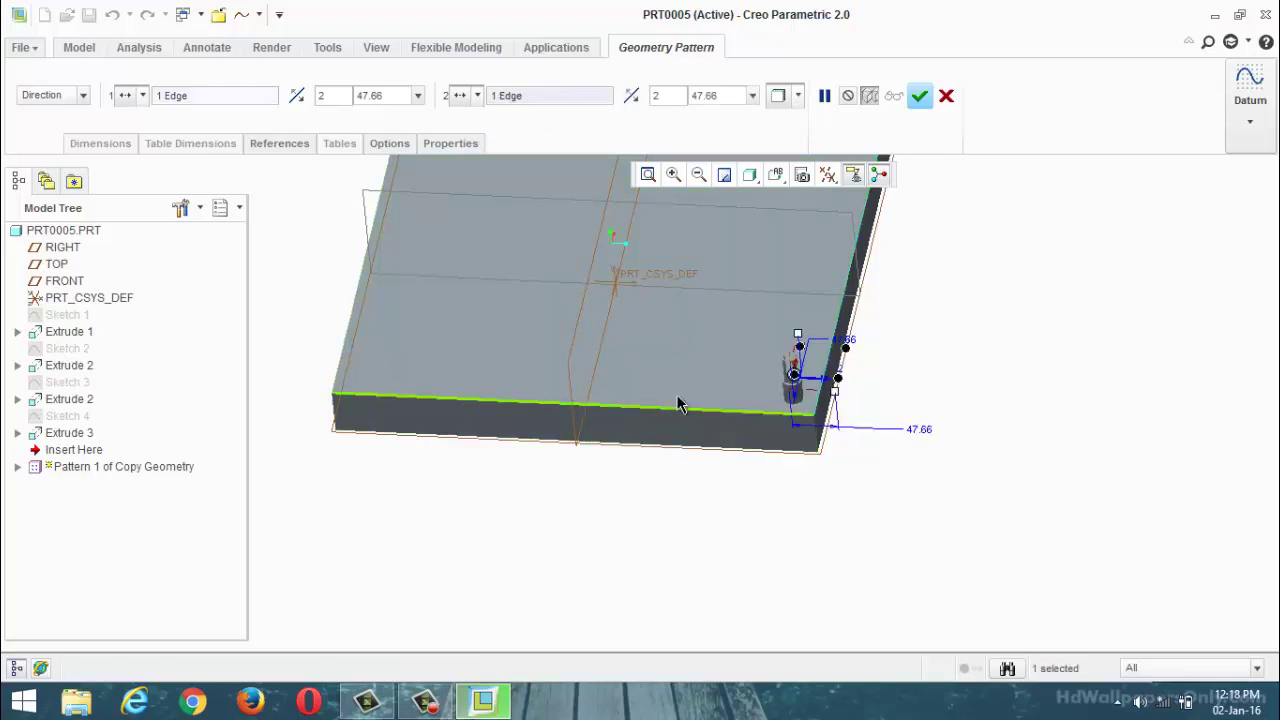
pyautogui.click(630, 96)
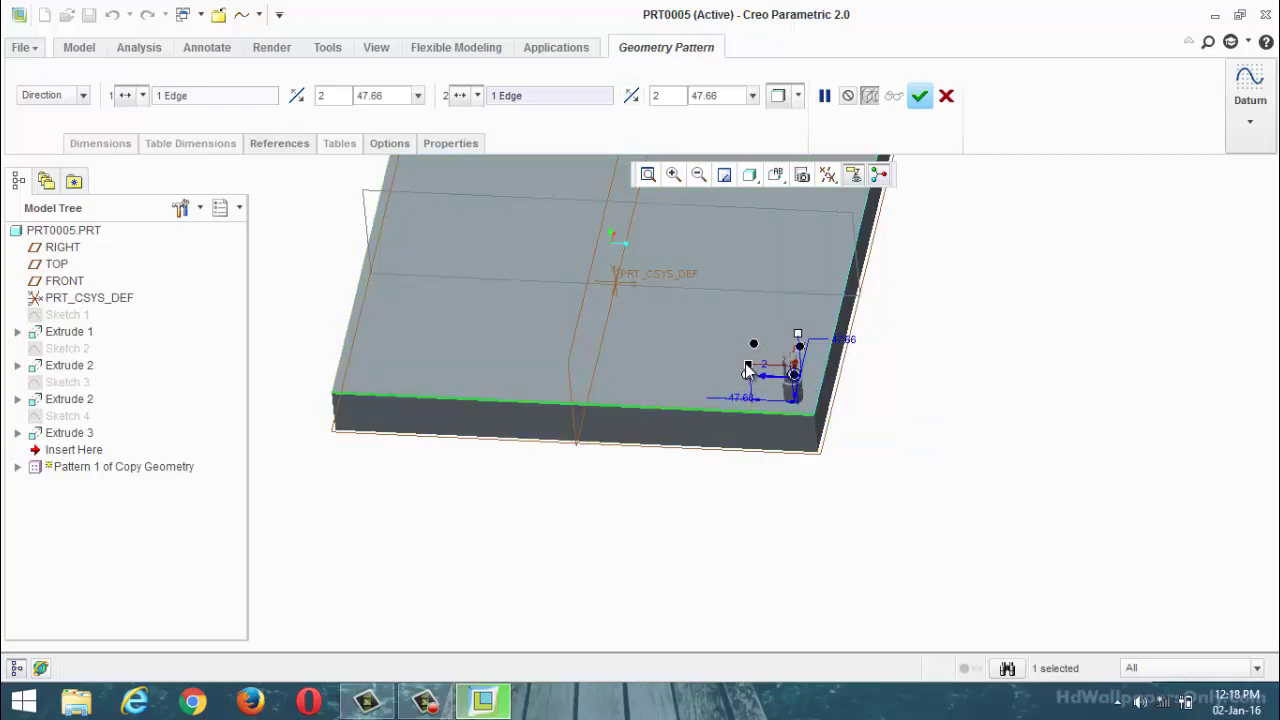
# Widen the geometry pattern's spacing to about 194 in the first direction and 190 in the second, with 4 members in the first direction.
pyautogui.moveTo(747, 372); pyautogui.dragTo(610, 357)
pyautogui.moveTo(797, 334); pyautogui.dragTo(820, 242)
pyautogui.write('24')
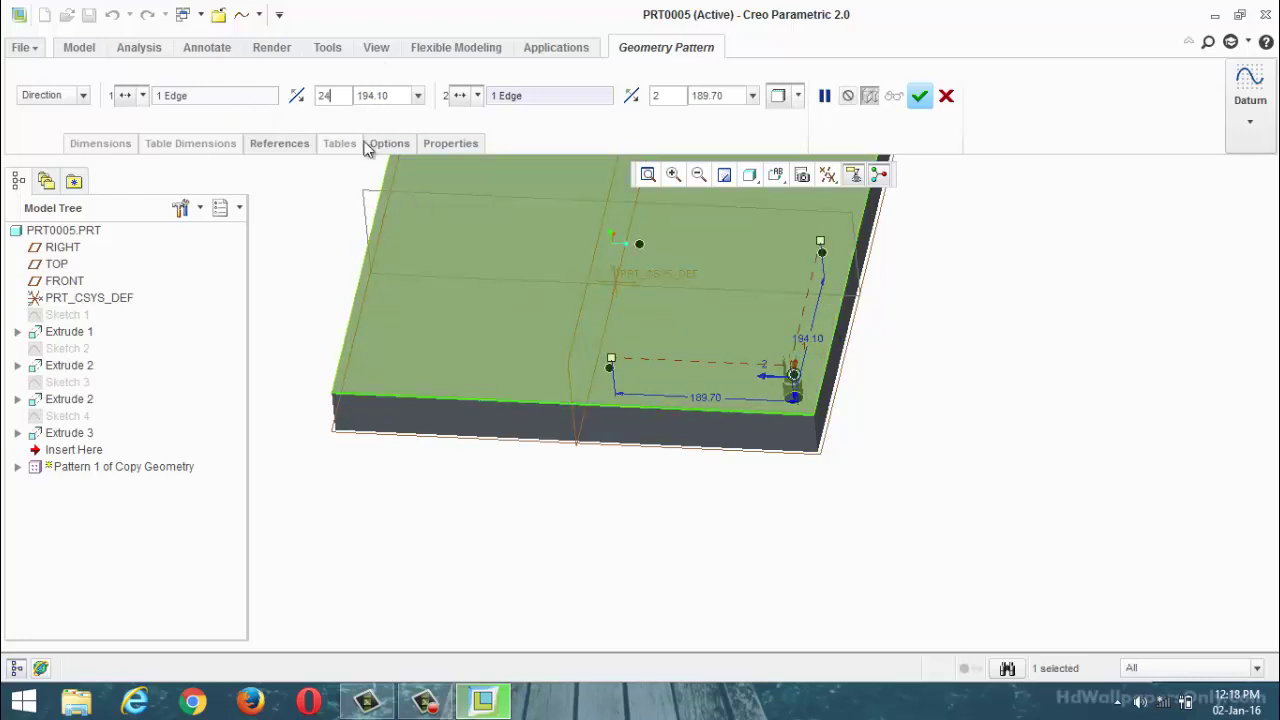
pyautogui.press('BackSpace')
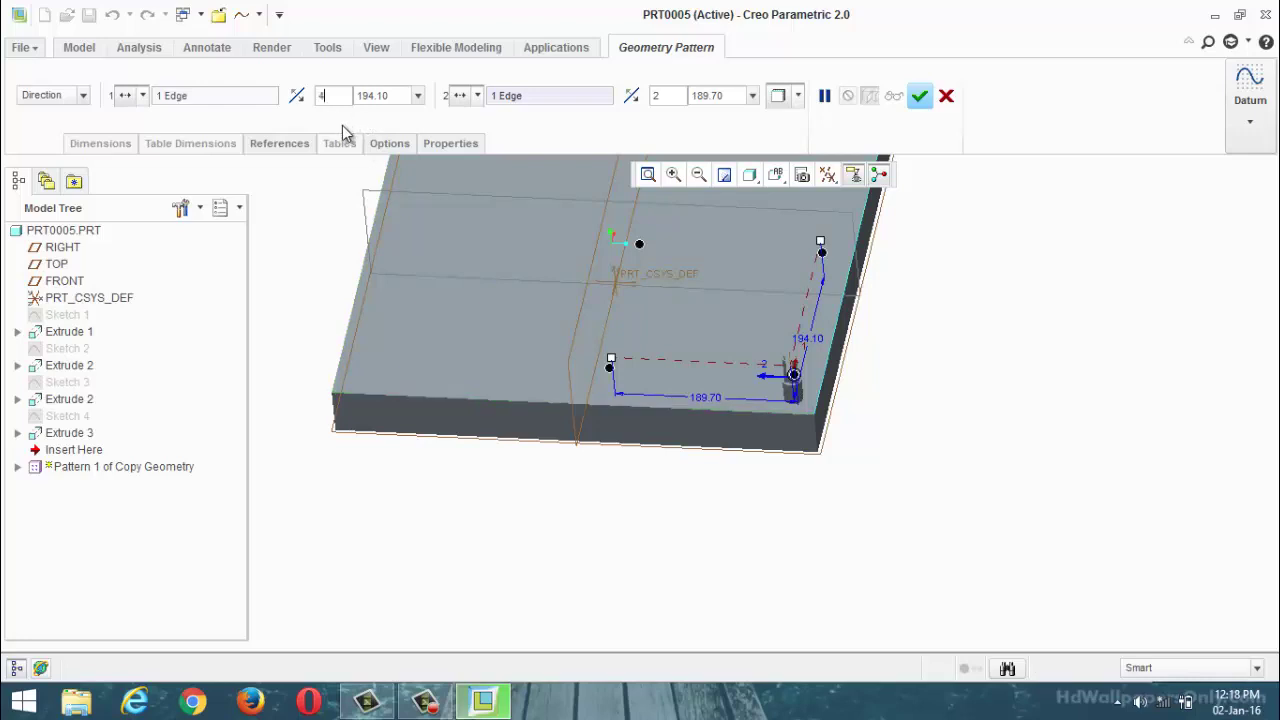
pyautogui.press('Return')
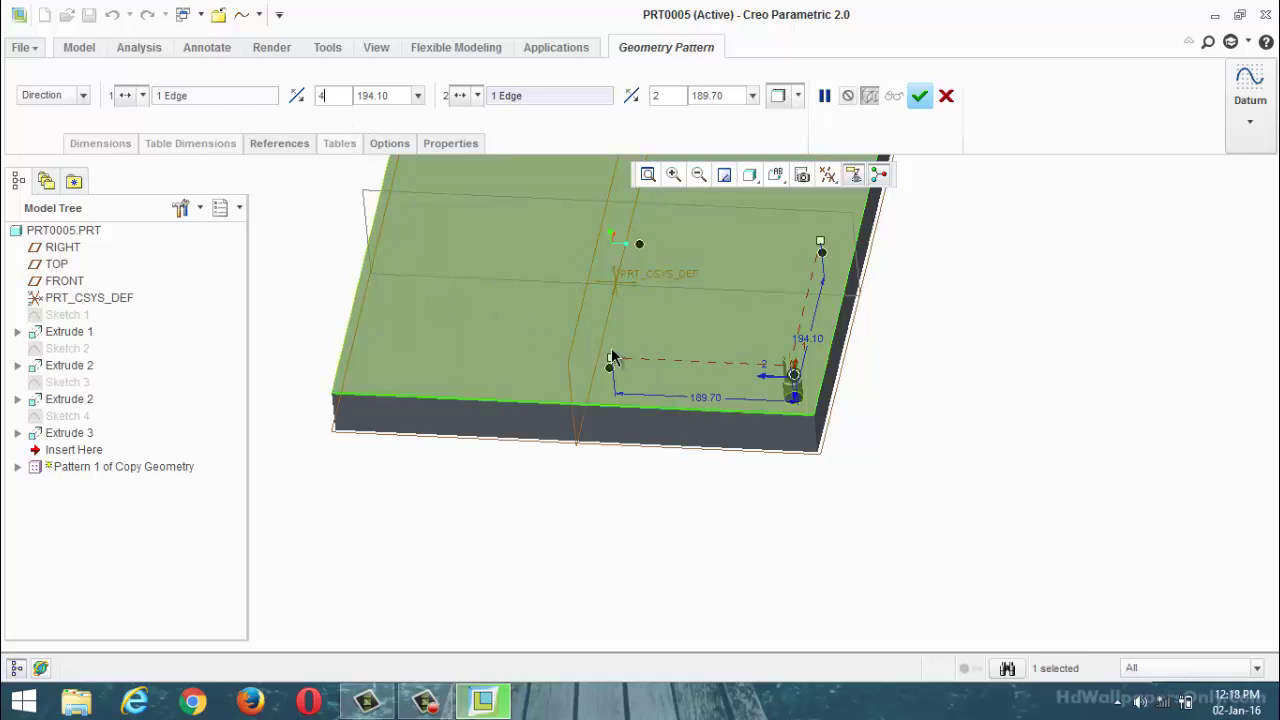
# Reduce the pattern spacing to about 110 in the first direction and about 96 in the second direction.
pyautogui.moveTo(613, 358); pyautogui.dragTo(702, 362)
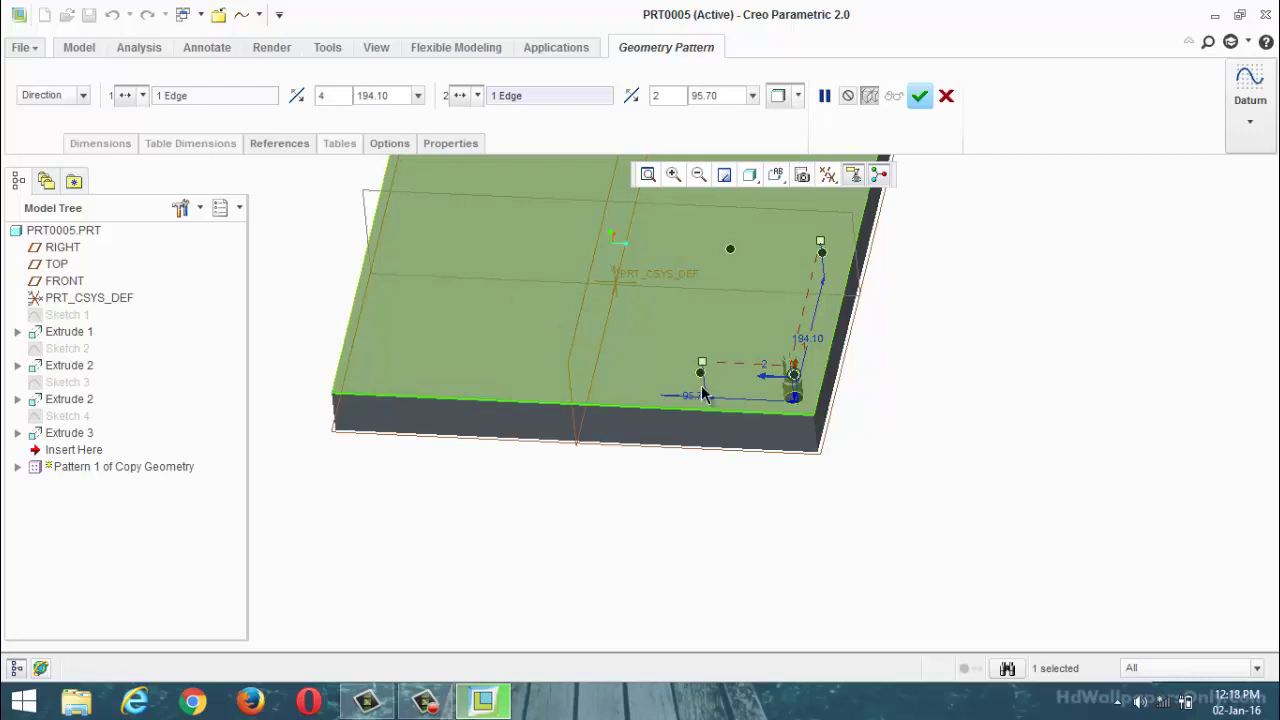
pyautogui.scroll(3, 680, 440)
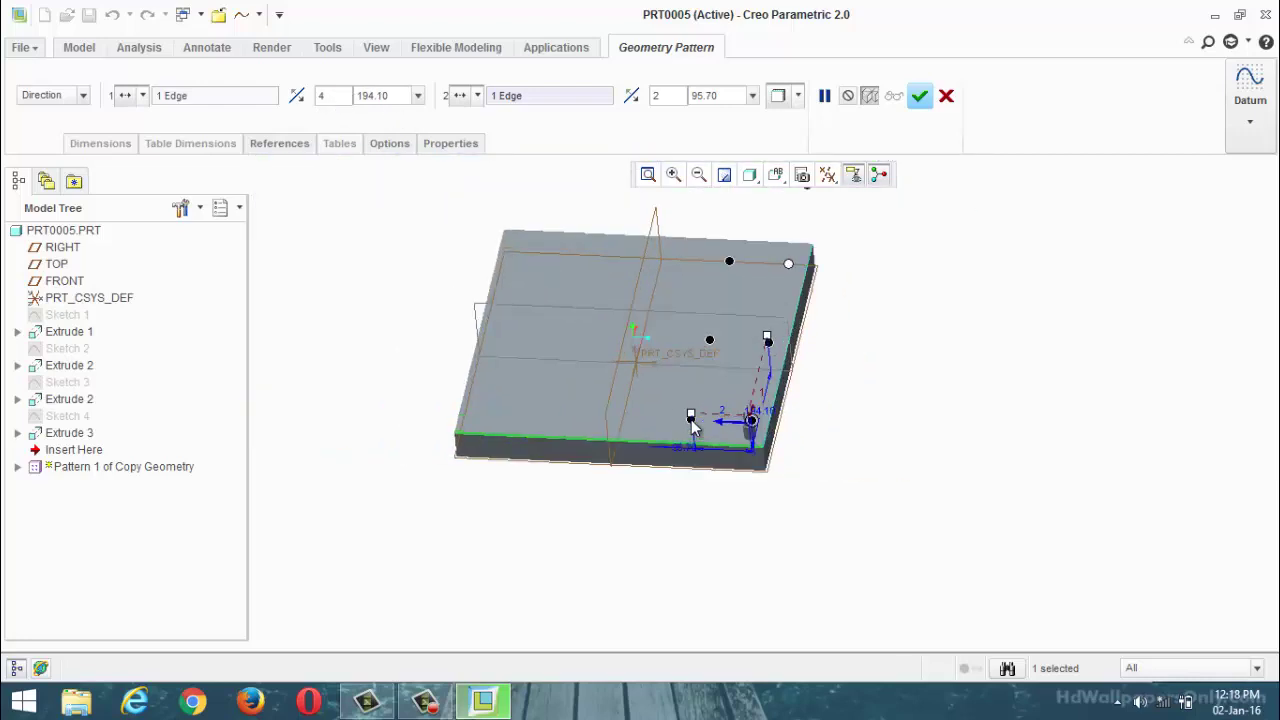
pyautogui.scroll(-2, 691, 419)
pyautogui.moveTo(789, 321); pyautogui.dragTo(787, 360)
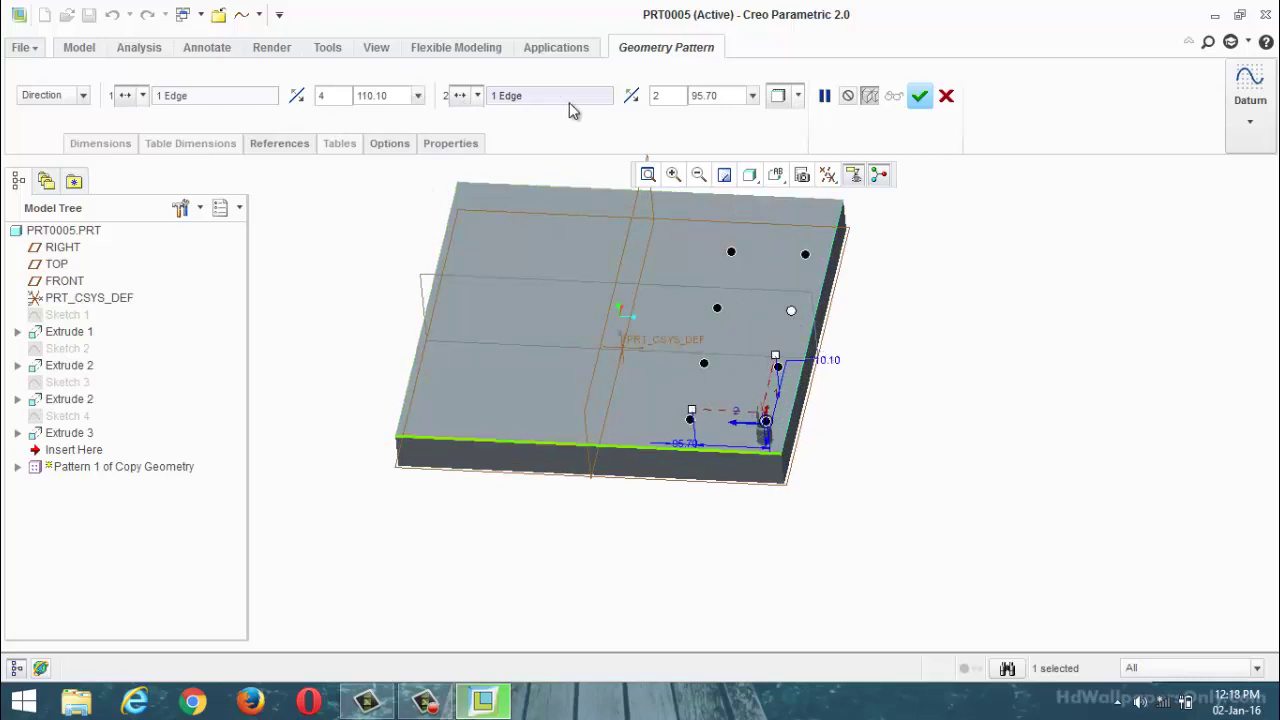
# Set the second direction's member count to 4 and complete the geometry pattern.
pyautogui.write('4')
pyautogui.press('Return')
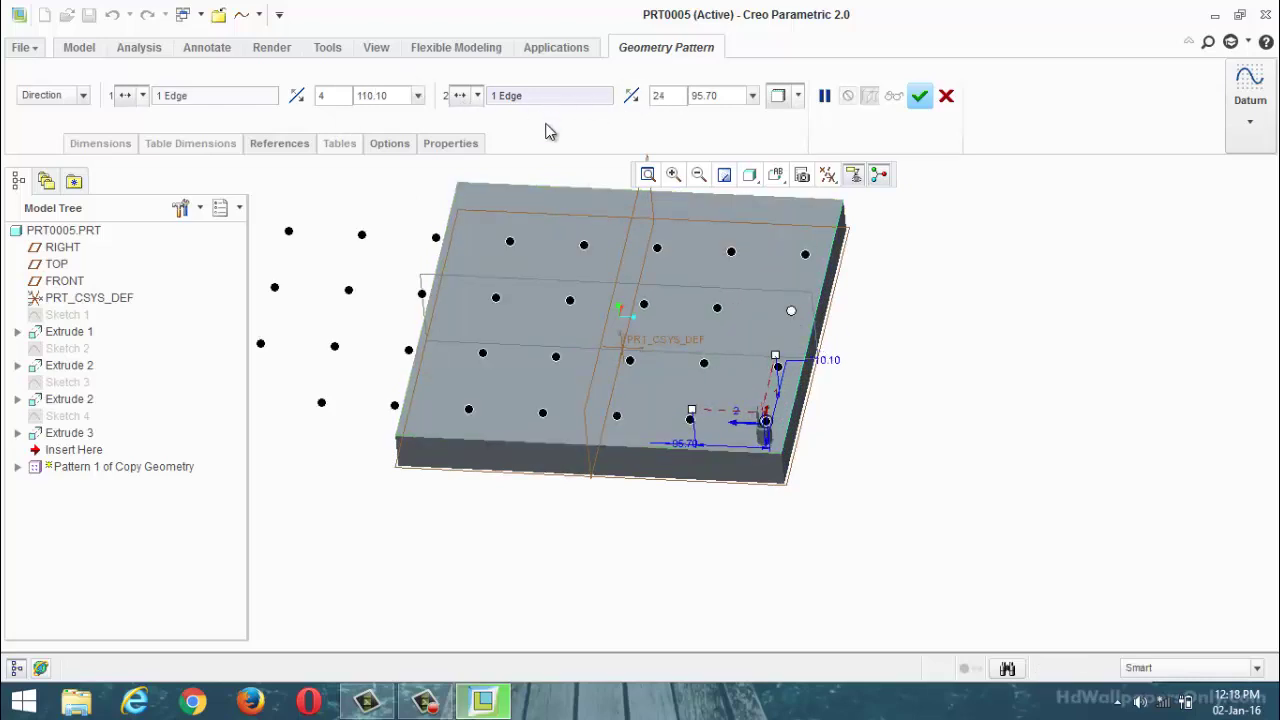
pyautogui.doubleClick(656, 95)
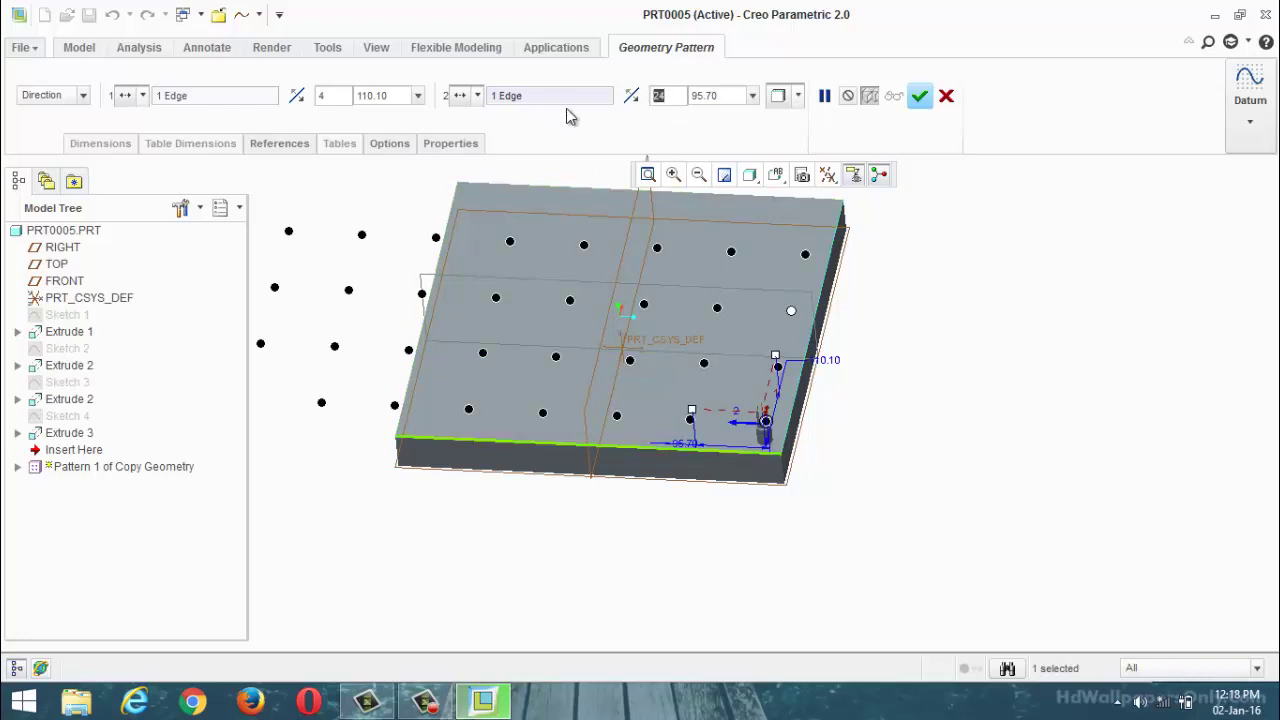
pyautogui.write('4')
pyautogui.press('Return')
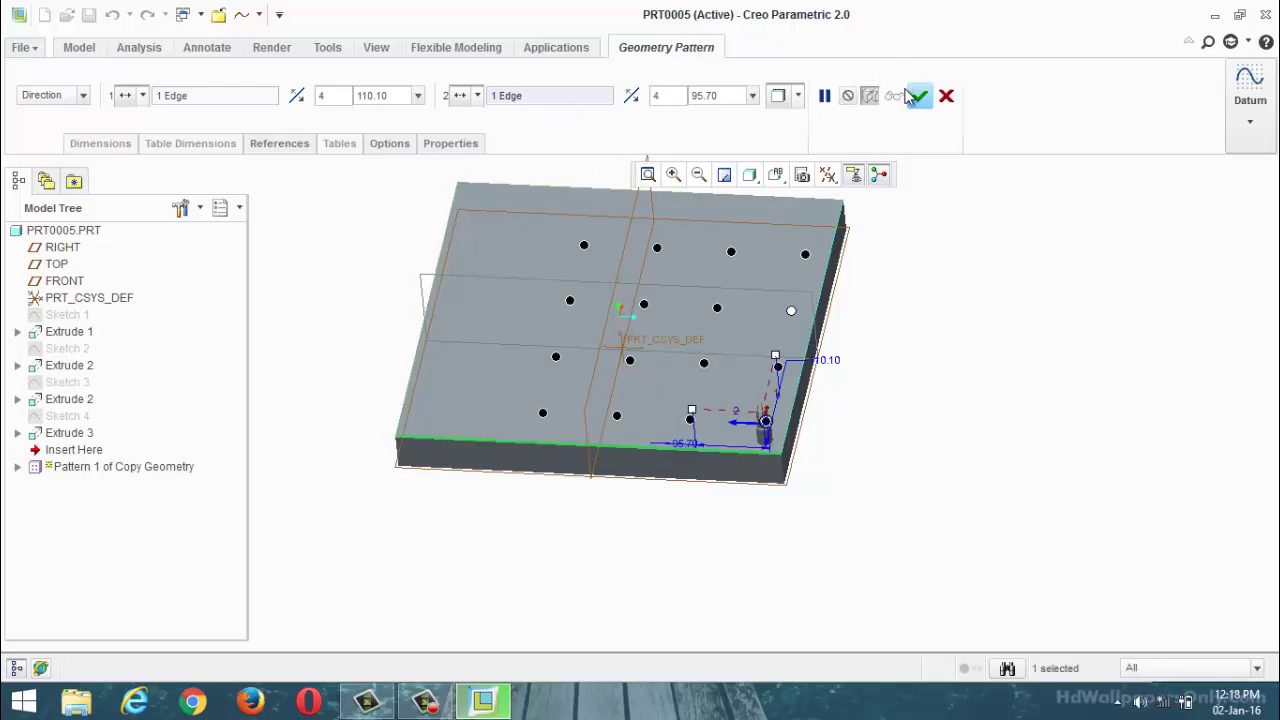
pyautogui.click(919, 95)
# Inspect the patterned features on the plate, and reopen the geometry pattern's definition to review its direction settings before accepting it.
pyautogui.click(901, 300)
pyautogui.moveTo(906, 317); pyautogui.dragTo(820, 389, button='middle')
pyautogui.scroll(4, 337, 306)
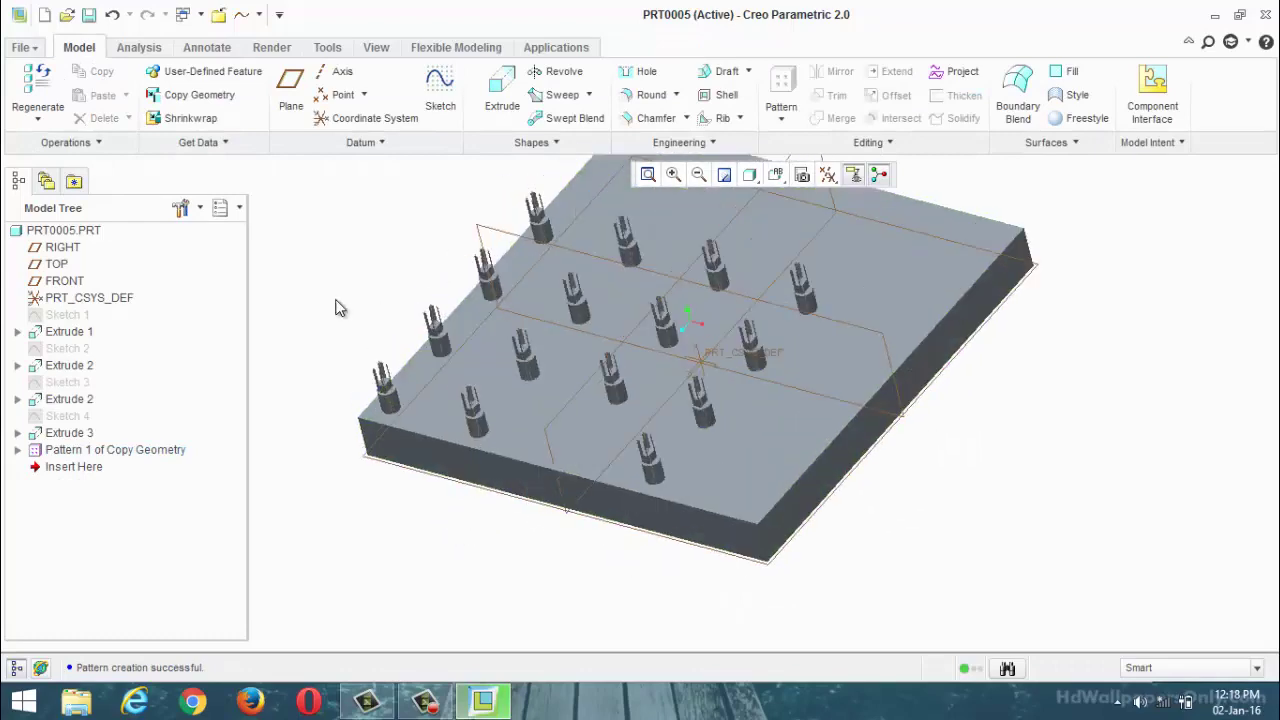
pyautogui.scroll(-2, 515, 368)
pyautogui.moveTo(515, 368)
pyautogui.mouseDown(button='middle')
pyautogui.moveTo(510, 340)
pyautogui.moveTo(494, 370)
pyautogui.mouseUp(button='middle')
pyautogui.scroll(2, 494, 370)
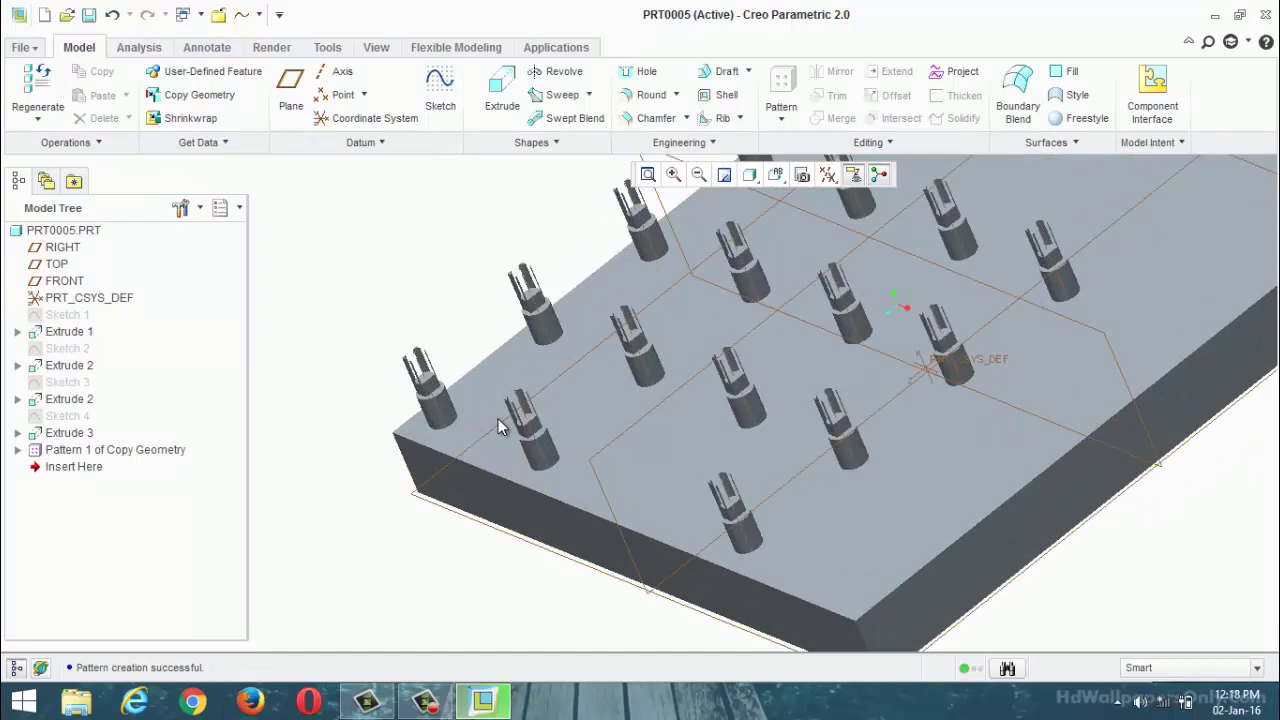
pyautogui.click(84, 450)
pyautogui.rightClick(86, 452)
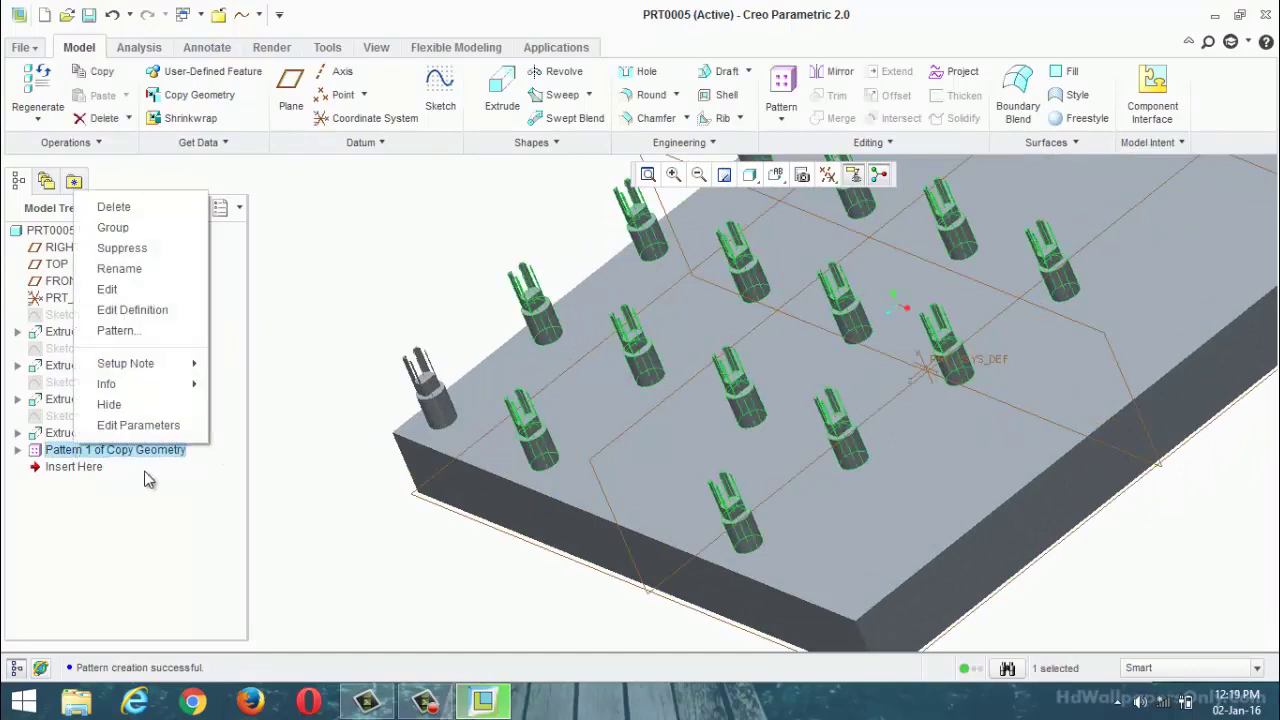
pyautogui.click(140, 310)
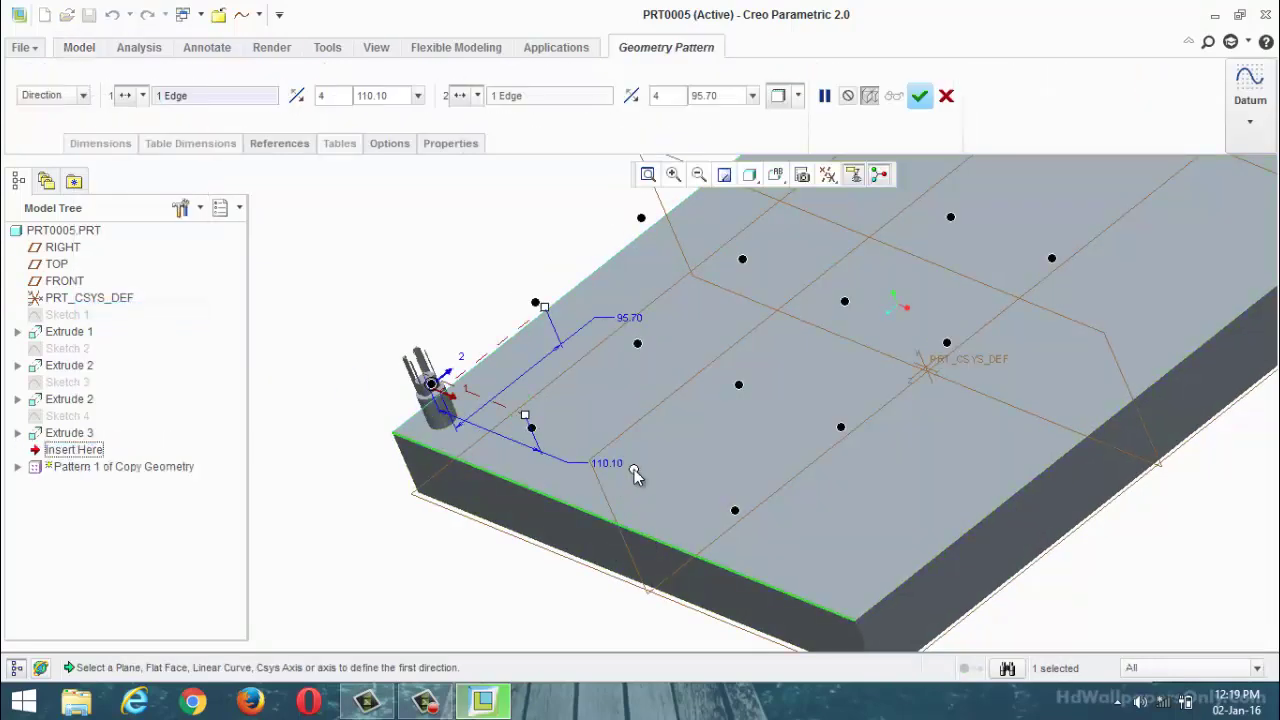
pyautogui.click(919, 96)
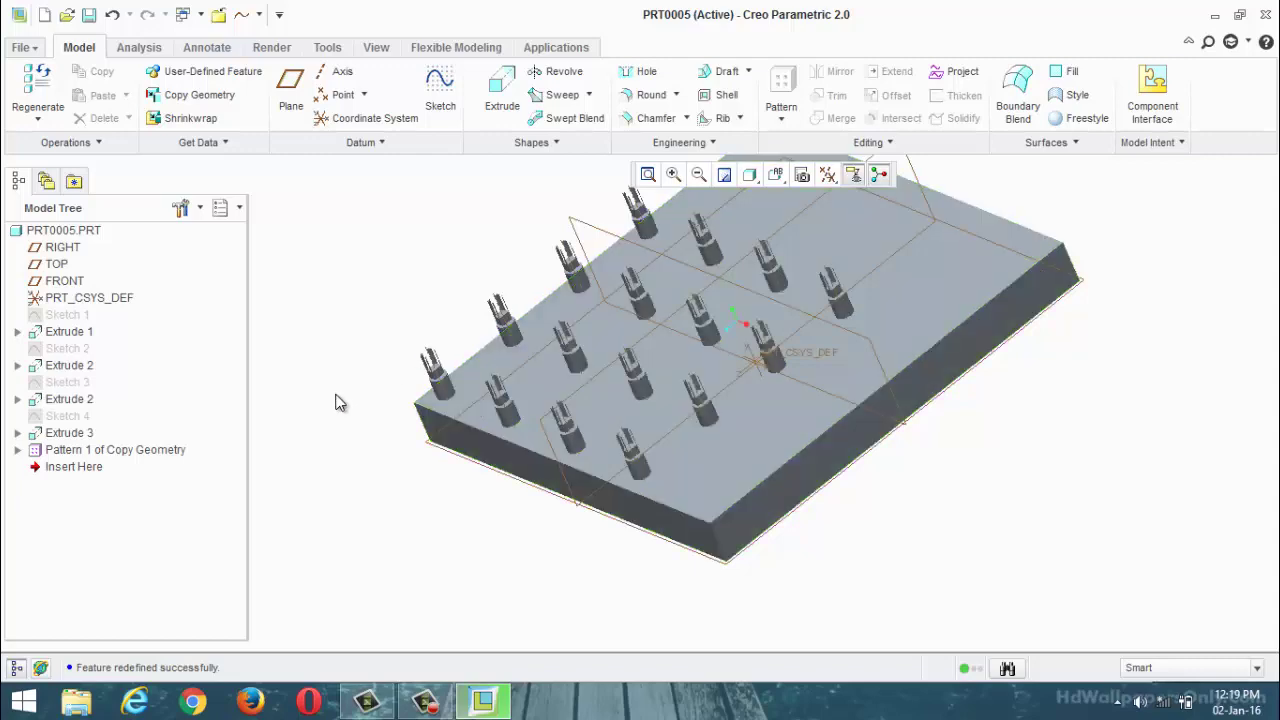
# Open the list of additional engineering feature commands.
pyautogui.click(714, 142)
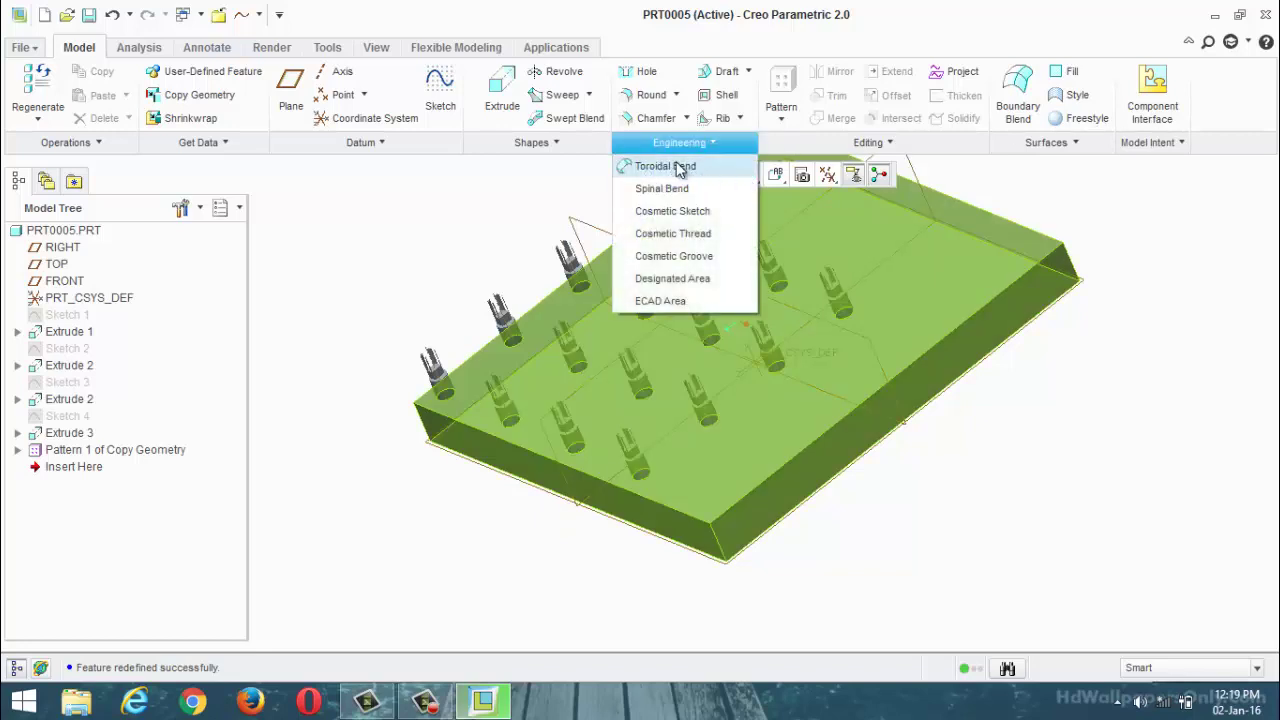